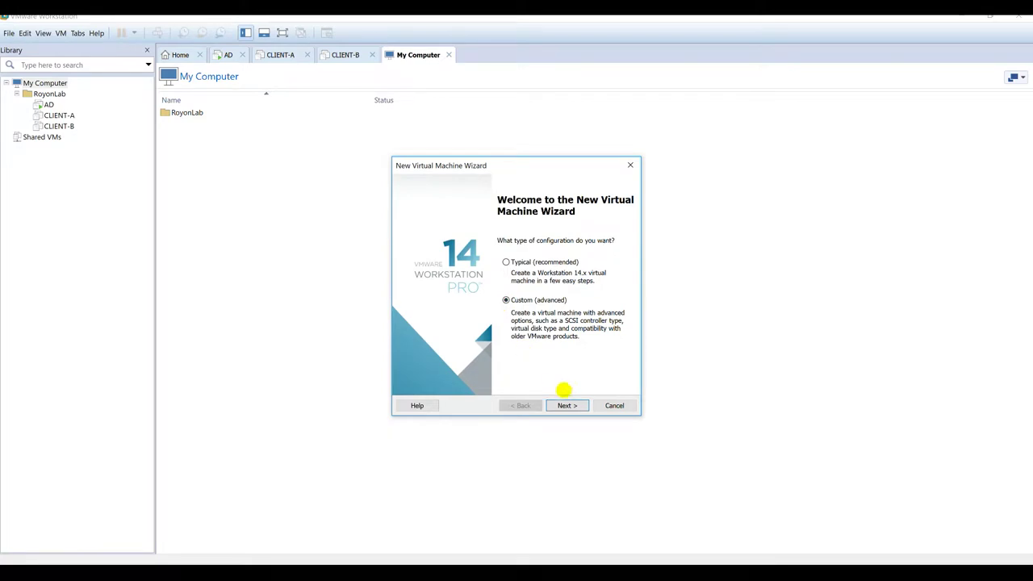
Step: Choose the Custom setup, install the OS later, and select Windows Server 2012 as the guest OS
key(Tab)
key(Tab)
click(565, 387)
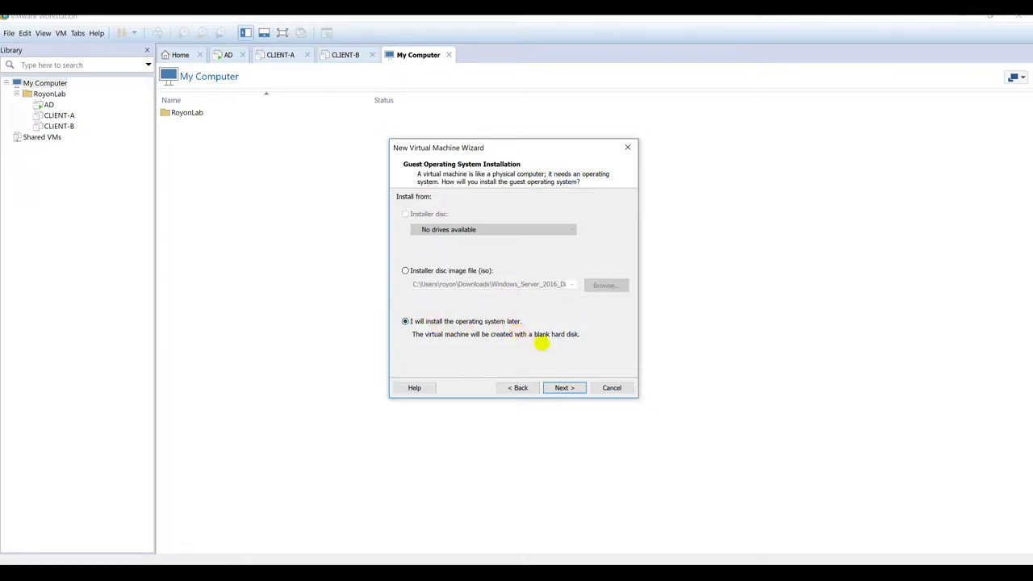
click(563, 387)
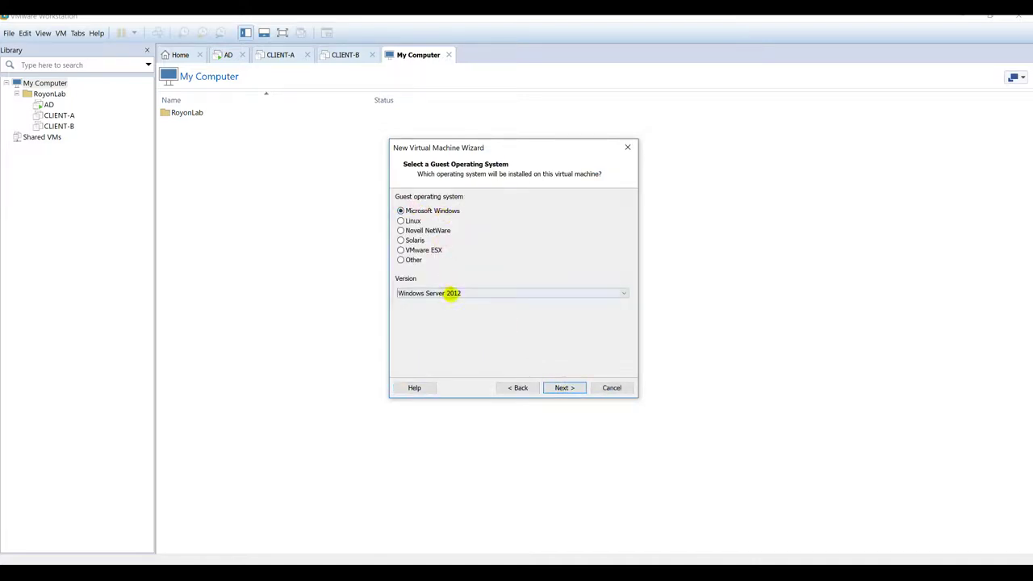
click(561, 387)
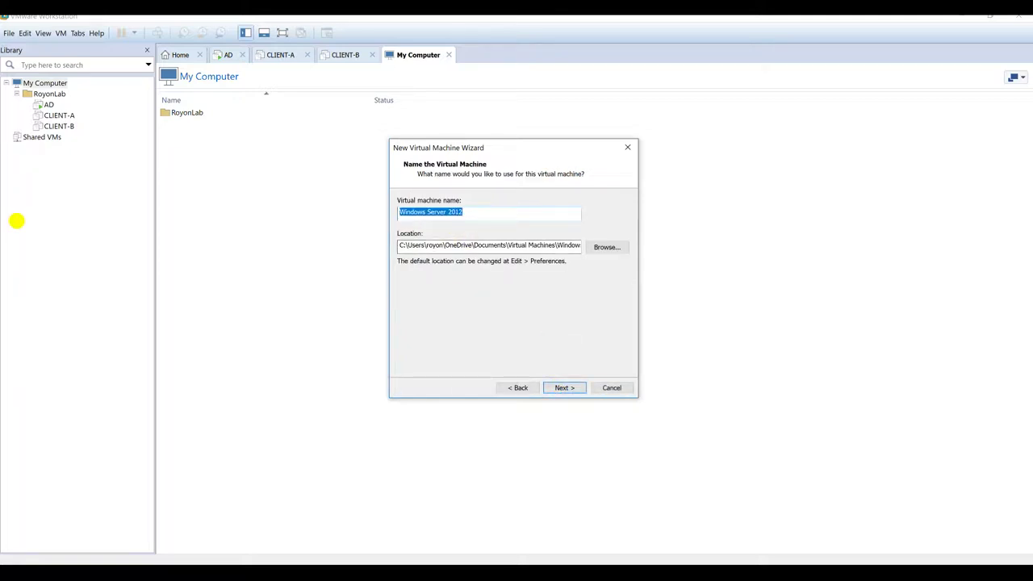
Step: Name the VM ARR-A and create an ARR-A folder under C:\VMS
text(ARR-A)
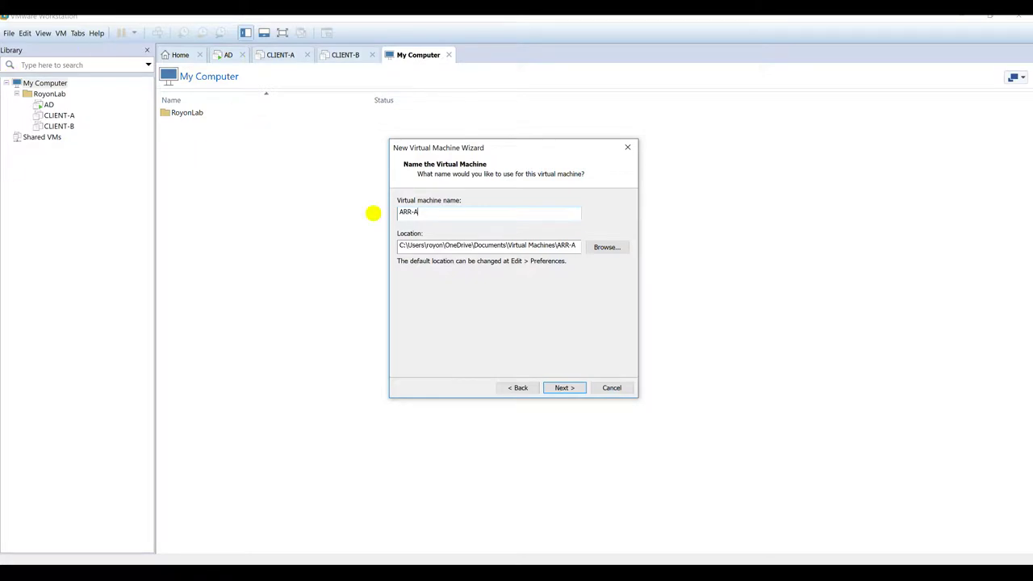
key(shift+Home)
key(ctrl+c)
click(605, 247)
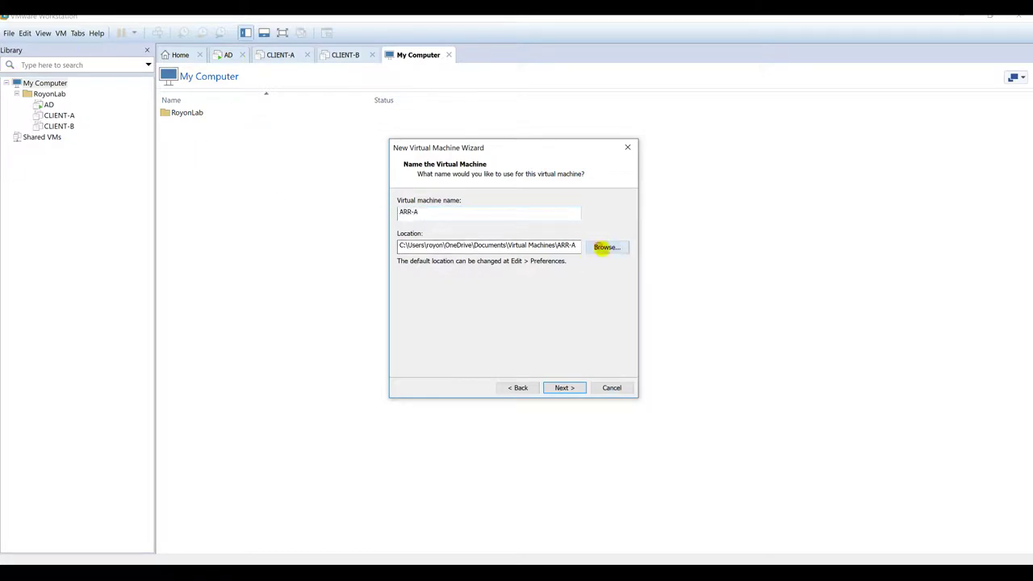
scroll(533, 299, down, 5)
scroll(506, 330, down, 1)
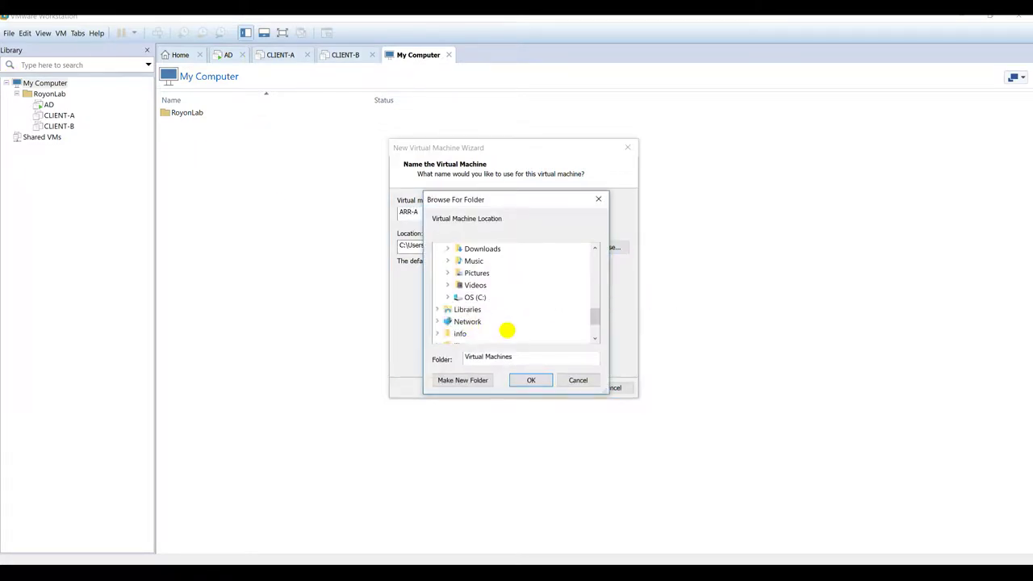
double_click(470, 300)
scroll(516, 308, down, 2)
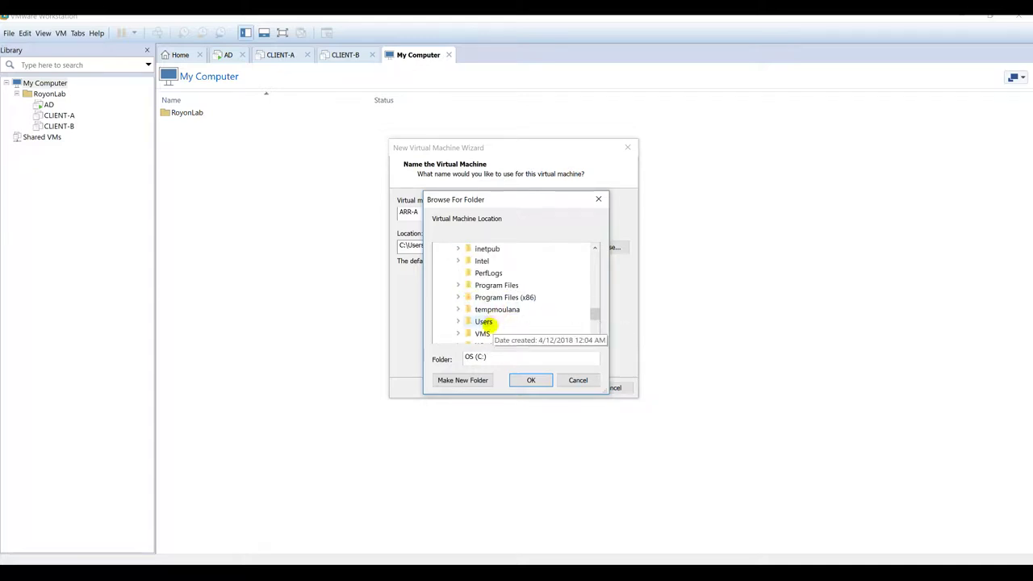
click(483, 333)
click(462, 380)
key(ctrl+v)
key(Return)
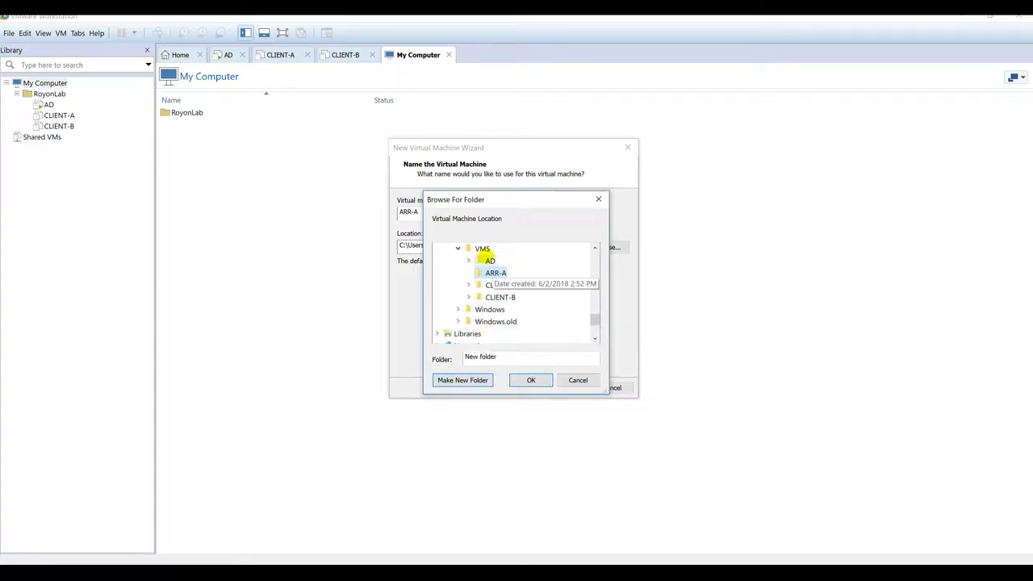
Step: Create an ARR-B folder under C:\VMS and set C:\VMS\ARR-A as the VM location
click(481, 248)
click(474, 376)
key(ctrl+v)
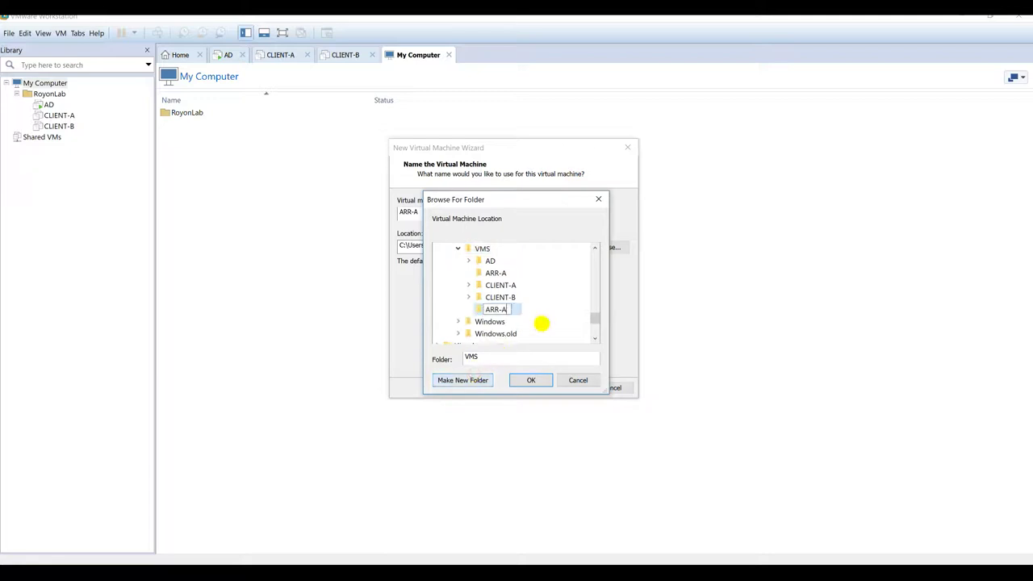
key(Return)
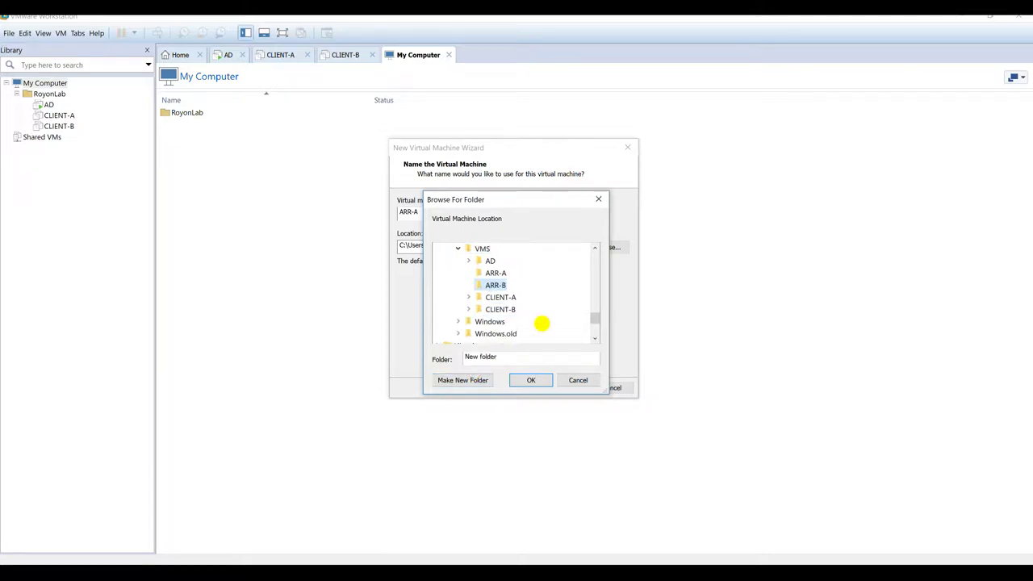
click(500, 273)
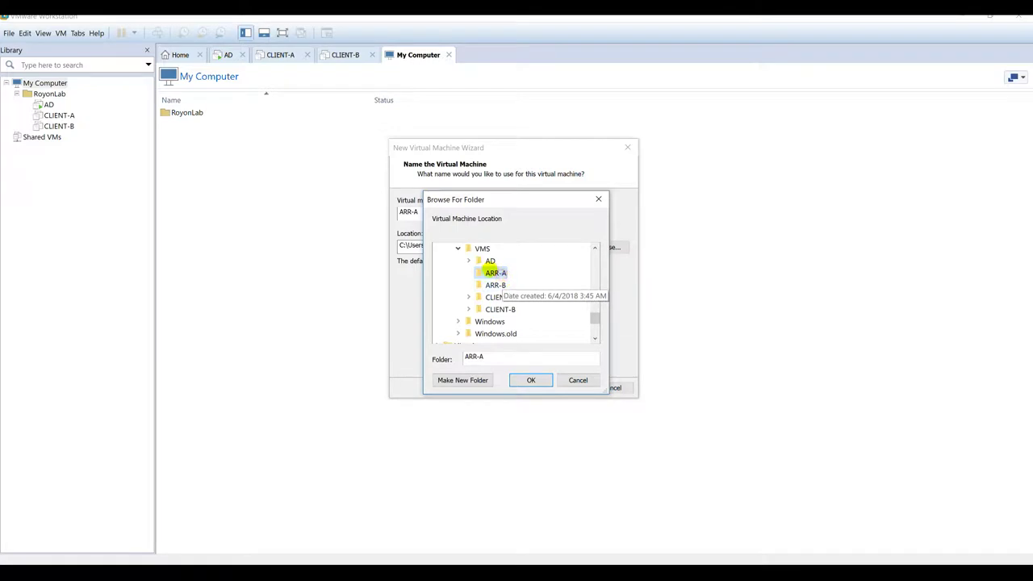
click(531, 380)
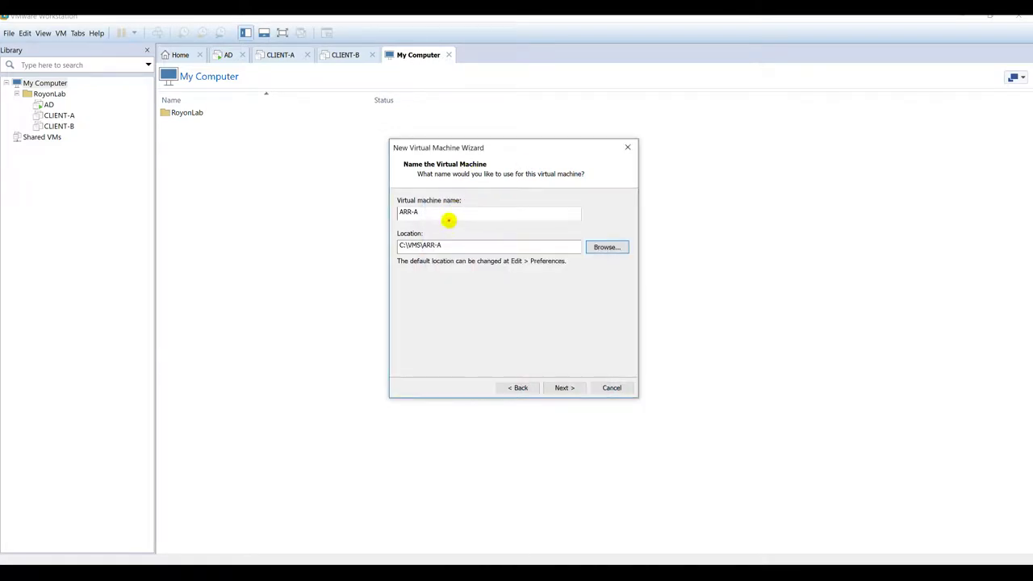
double_click(426, 211)
Step: Keep BIOS, one processor, 2048 MB memory and NAT, then return to the Network Type step
click(565, 388)
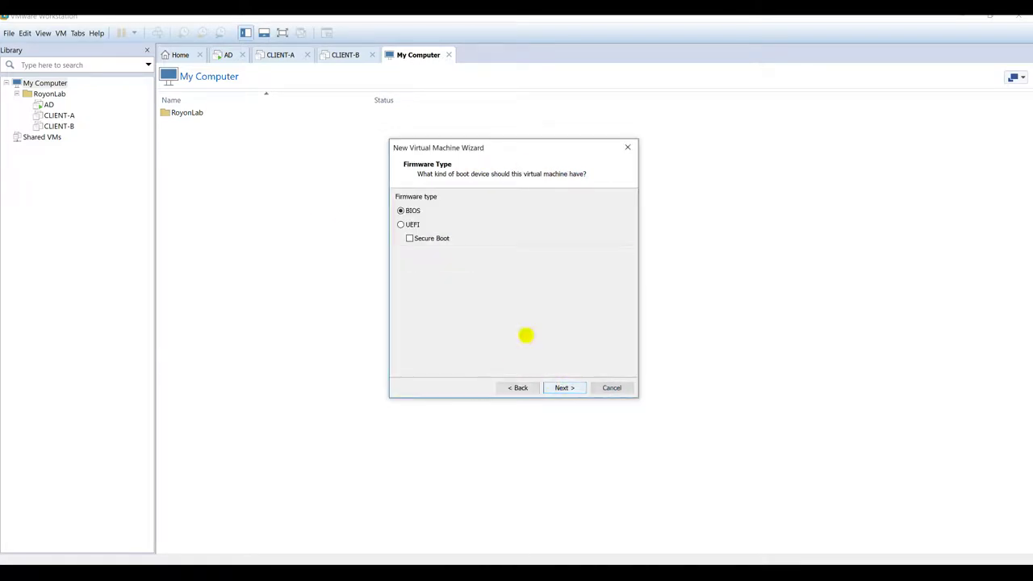
click(412, 211)
click(564, 388)
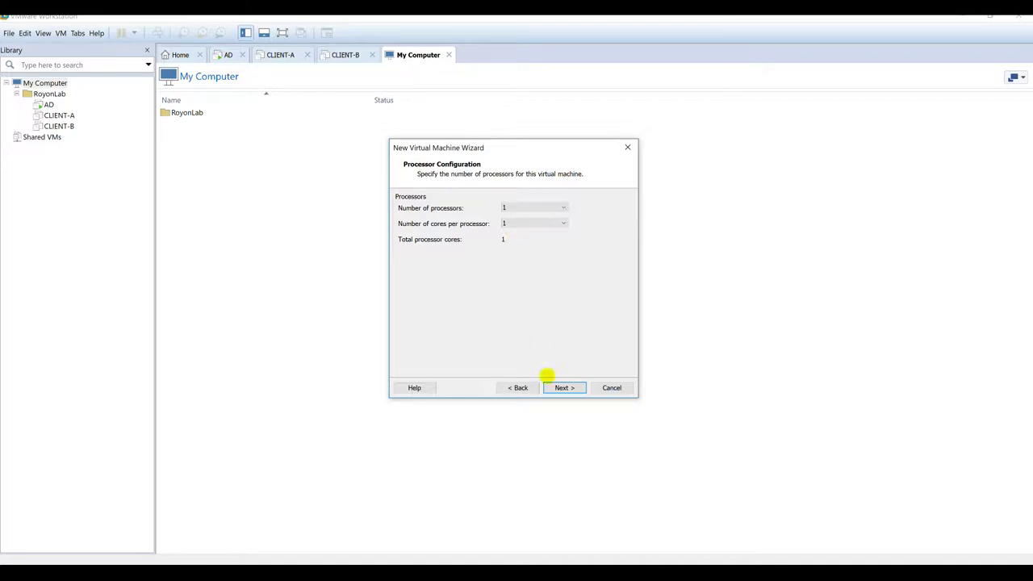
click(561, 388)
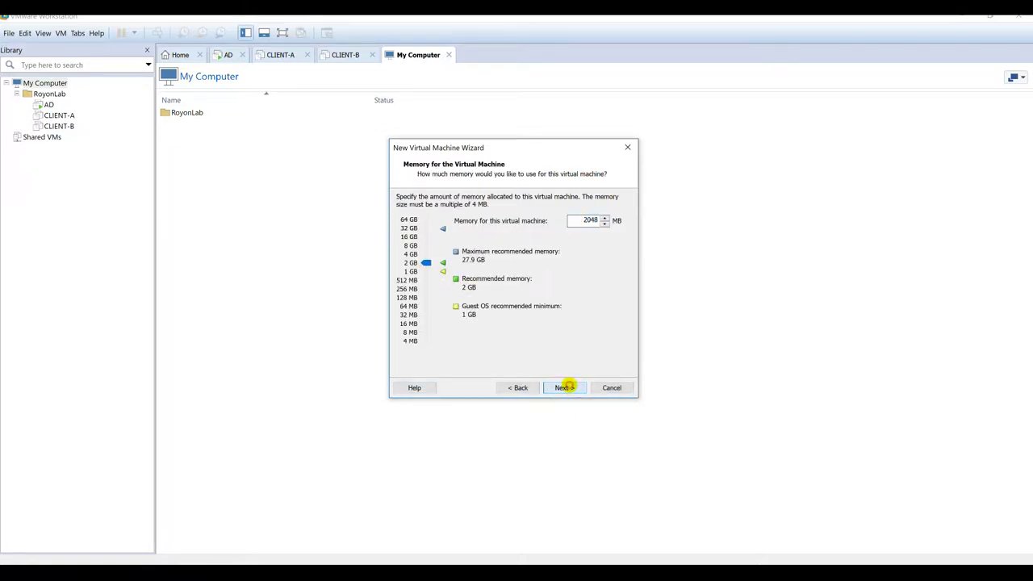
click(567, 388)
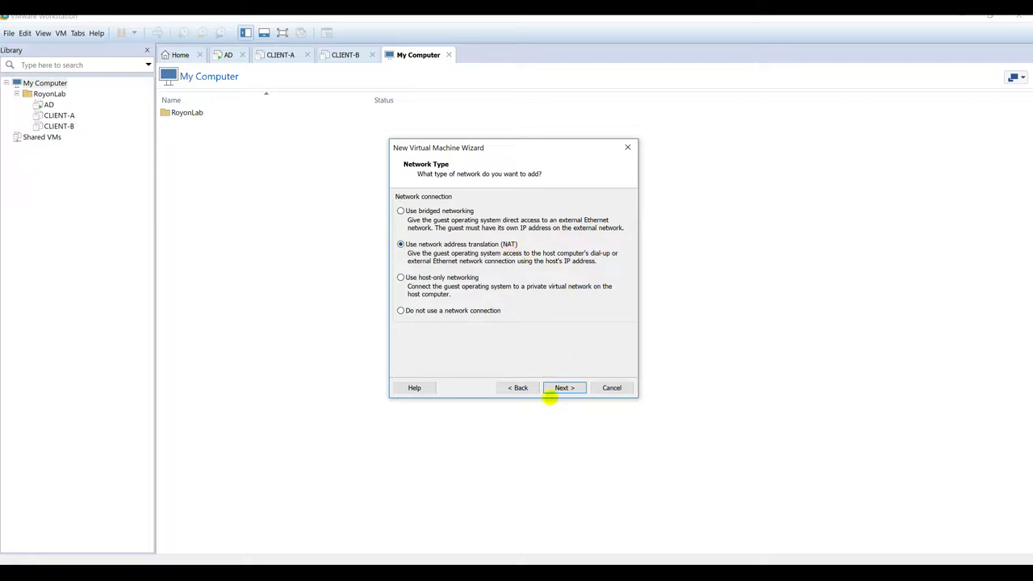
click(563, 388)
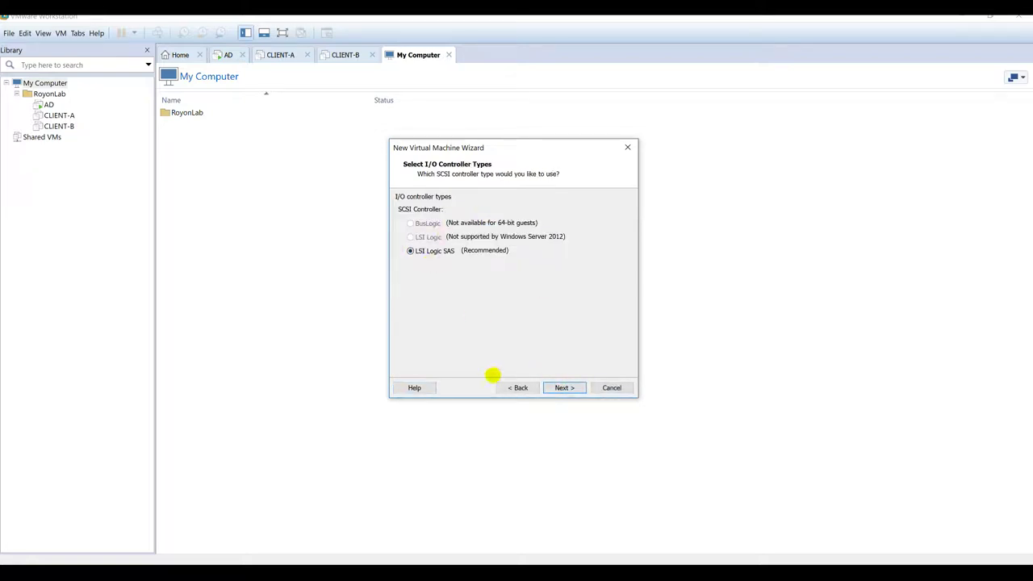
click(508, 388)
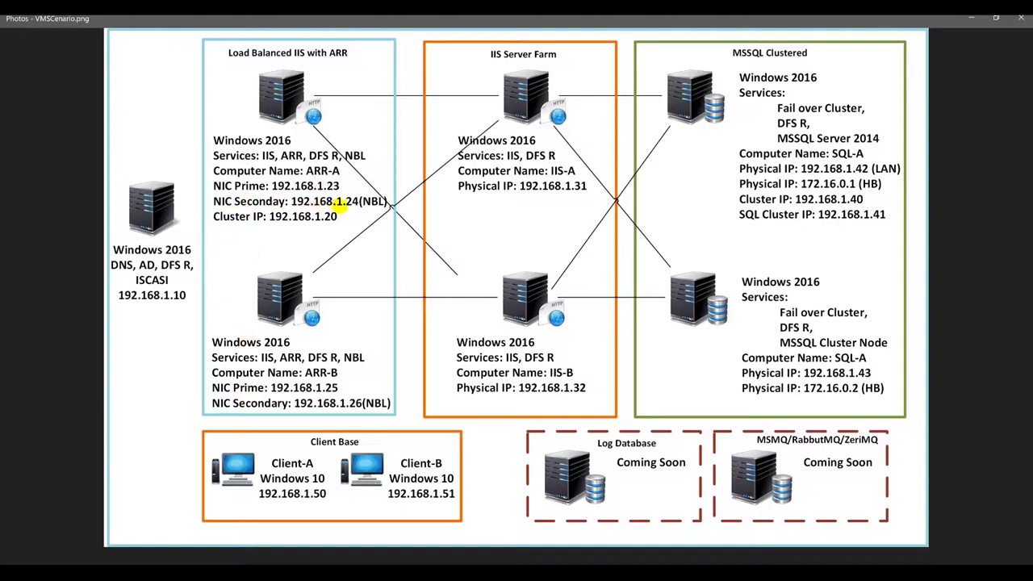
Step: Keep NAT, LSI Logic SAS and SCSI, and create a new 40.0 GB virtual disk
click(969, 18)
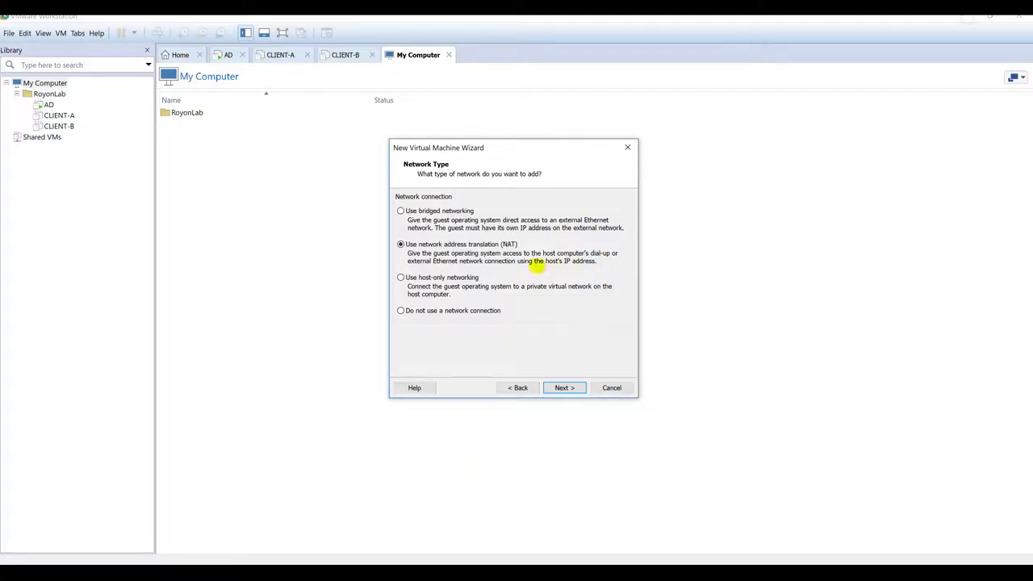
click(560, 387)
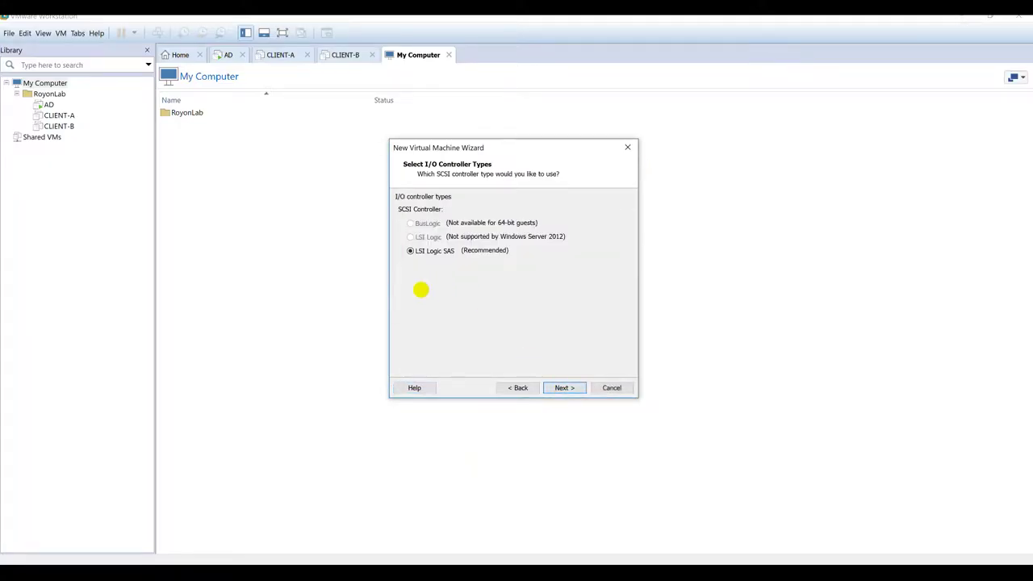
click(562, 387)
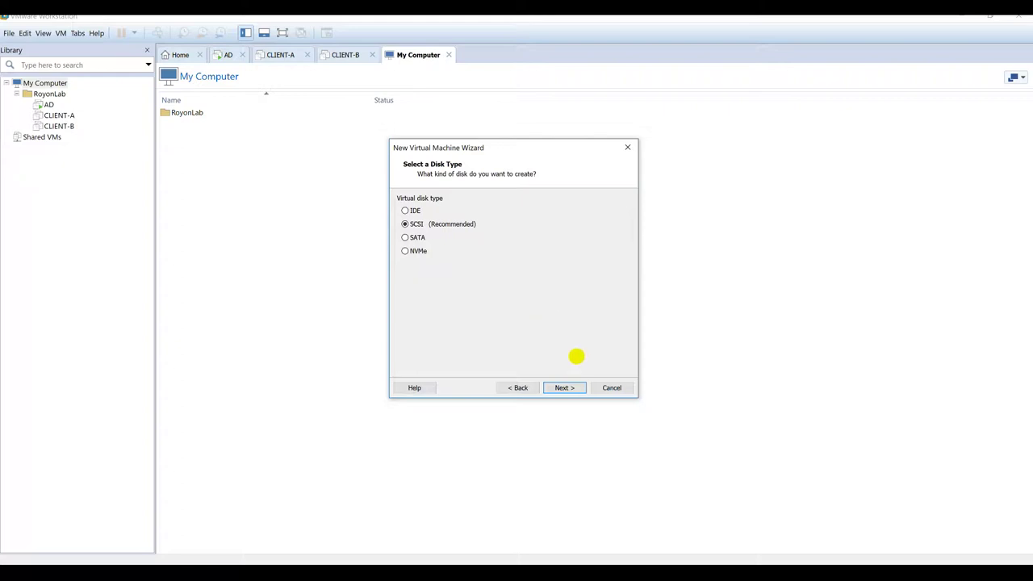
click(564, 388)
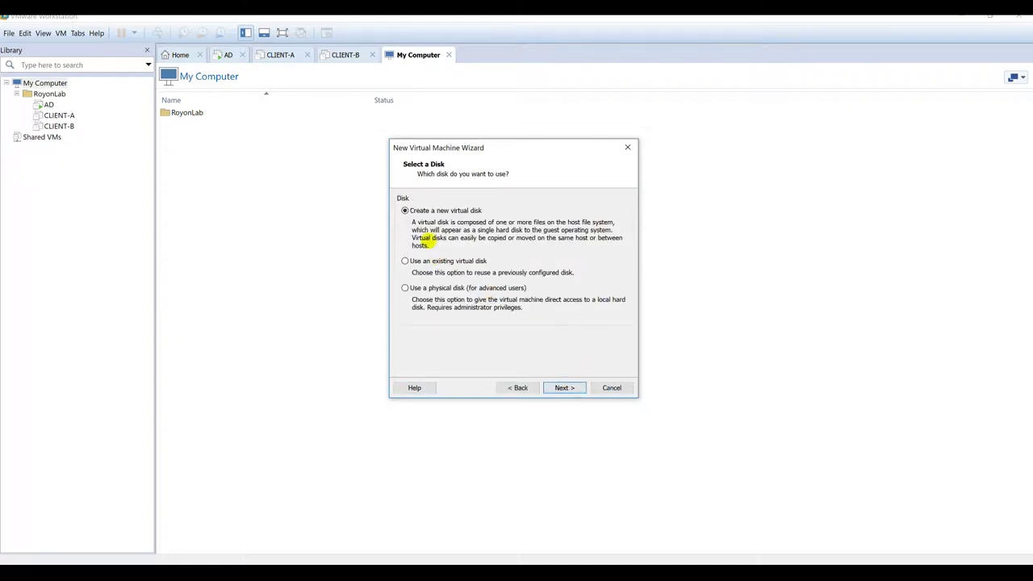
click(565, 387)
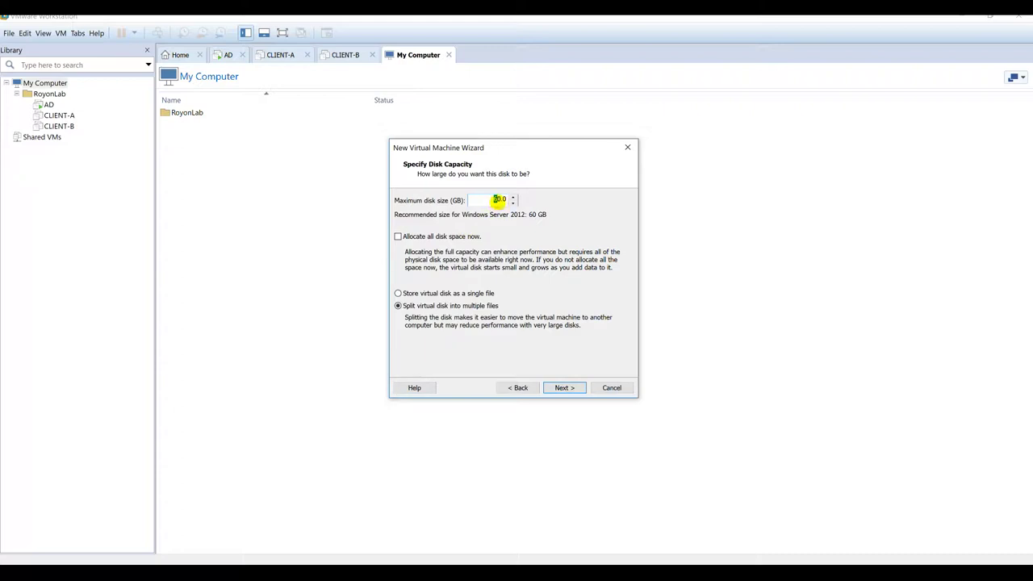
text(40.0)
click(562, 387)
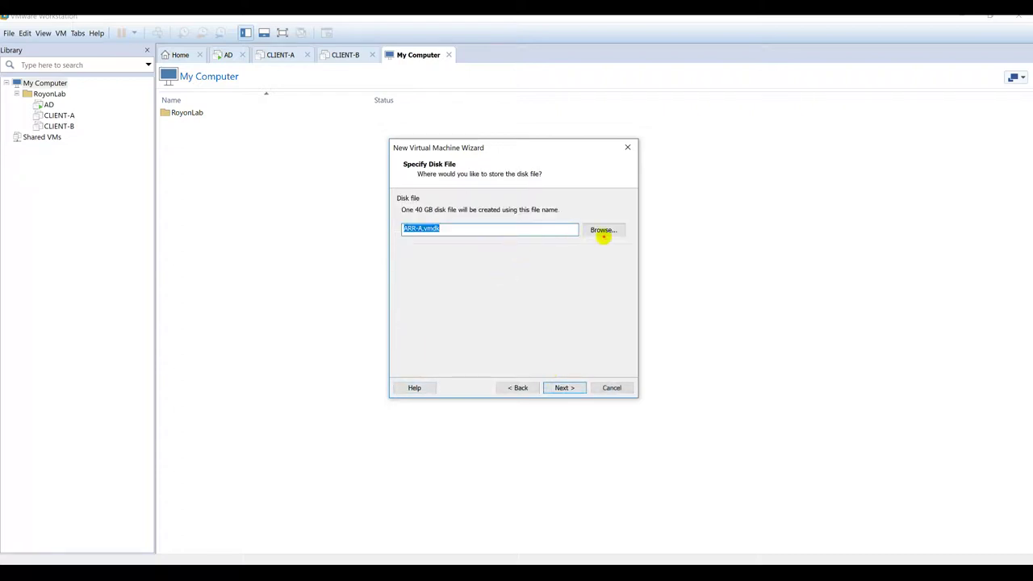
Step: Save the disk file as ARR-A.vmdk in C:\VMS\ARR-A and reach the Ready to Create summary
click(602, 229)
scroll(452, 274, down, 3)
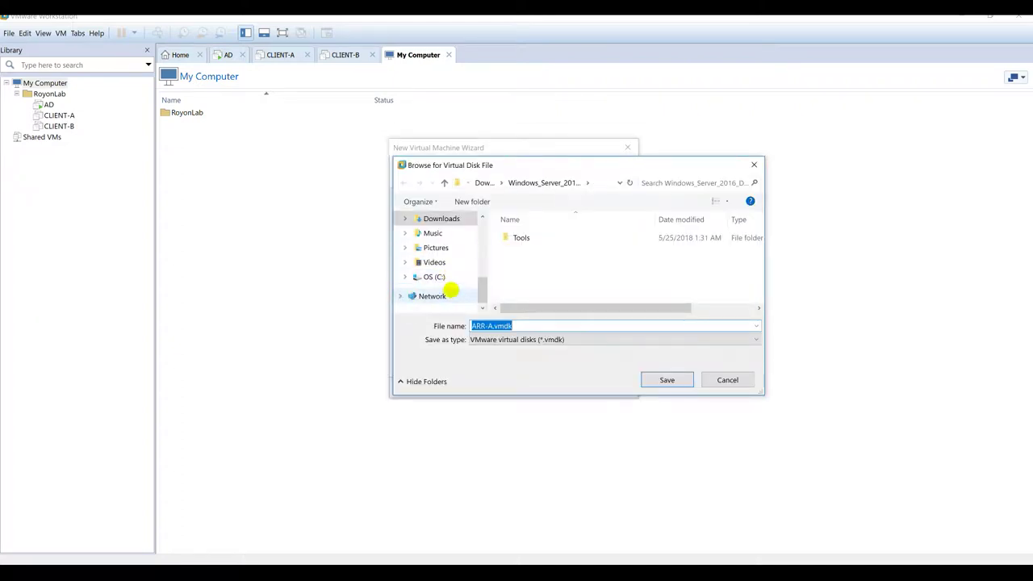
click(435, 276)
scroll(500, 270, down, 3)
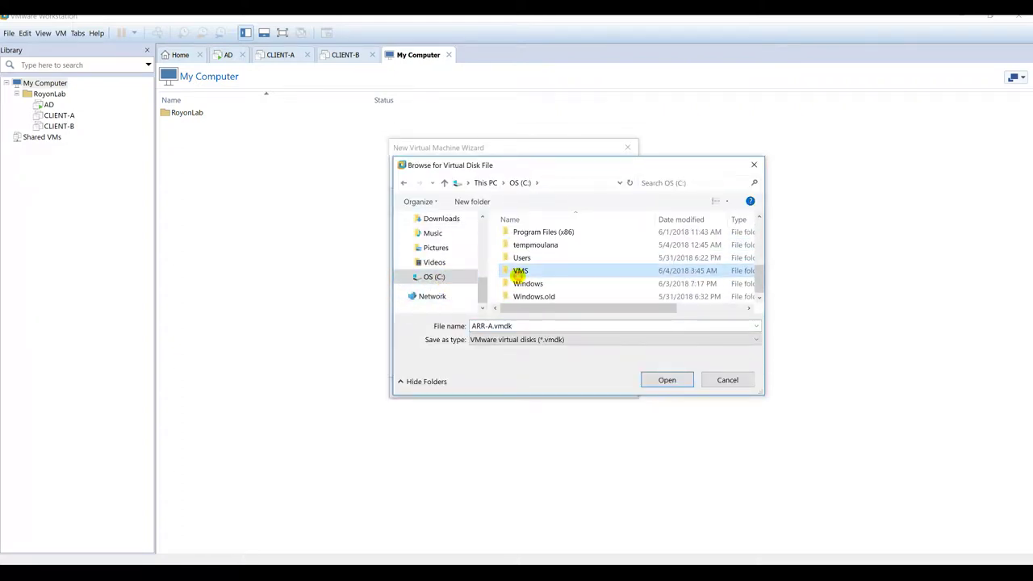
double_click(510, 270)
double_click(523, 251)
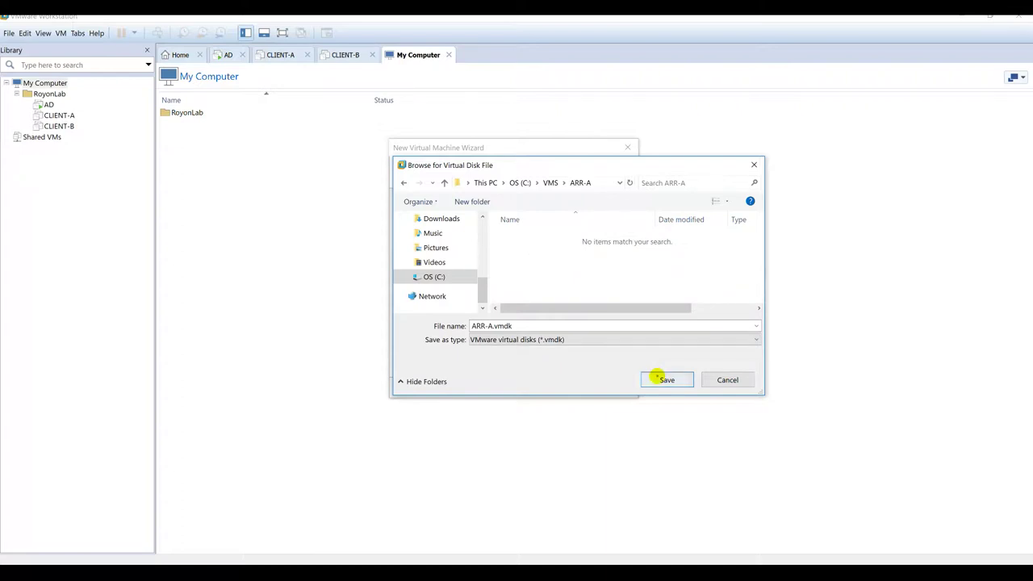
click(665, 379)
click(562, 388)
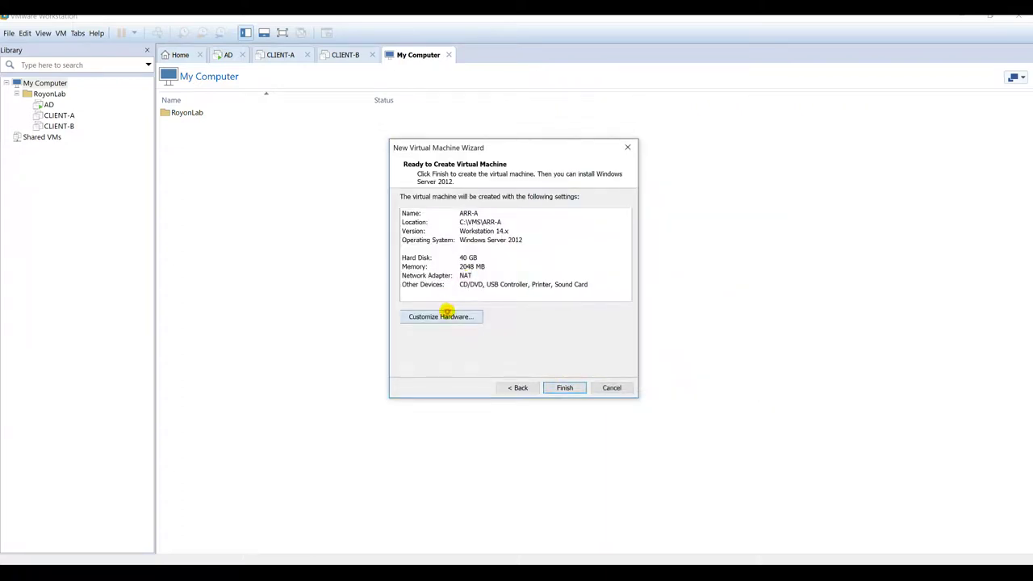
Step: Remove the sound card and printer from ARR-A's hardware
click(442, 316)
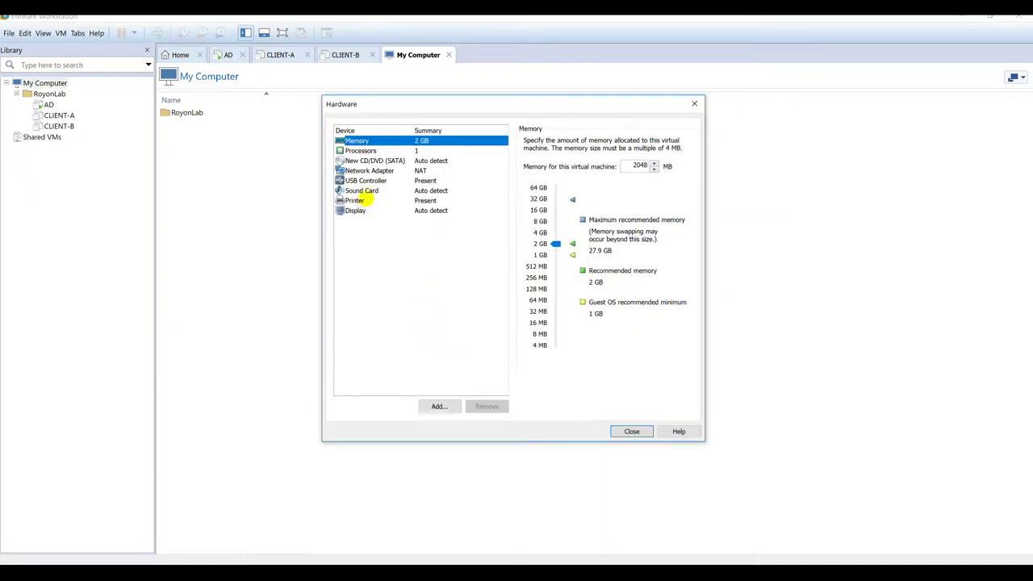
click(361, 191)
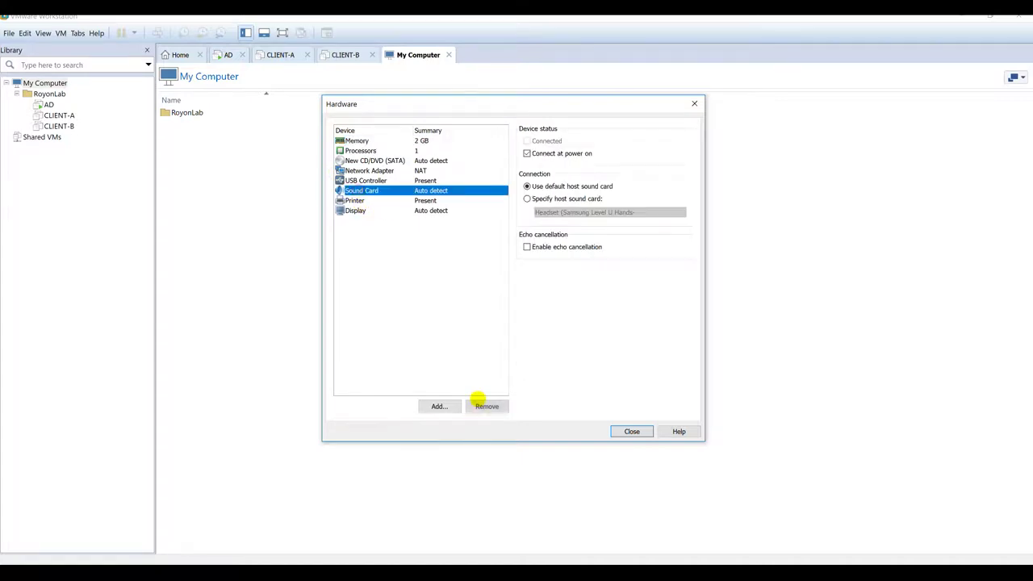
click(487, 406)
click(368, 190)
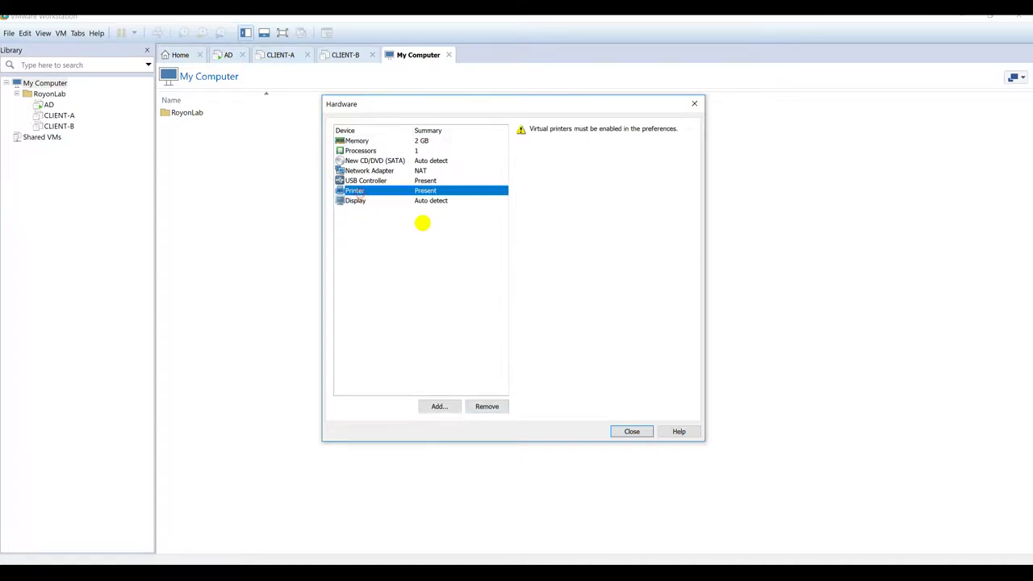
click(486, 406)
Step: Add a second network adapter and compare both adapters' NAT connection settings
click(437, 406)
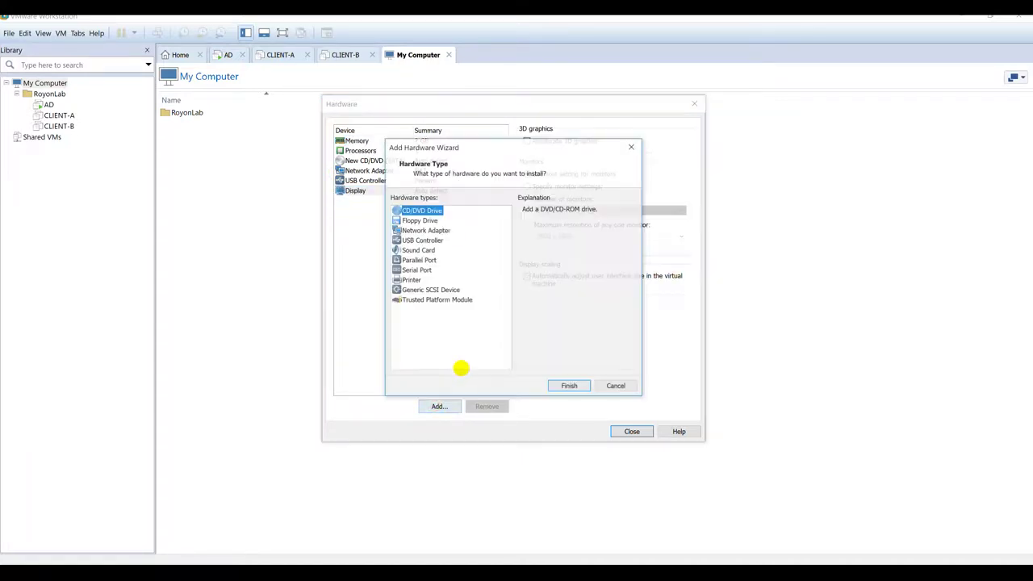
click(419, 230)
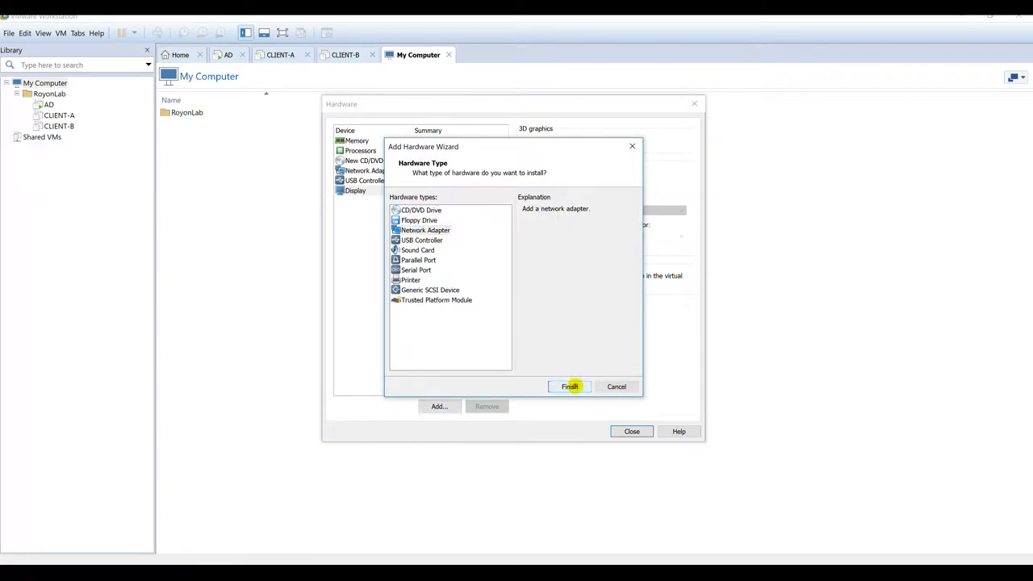
click(570, 387)
click(376, 168)
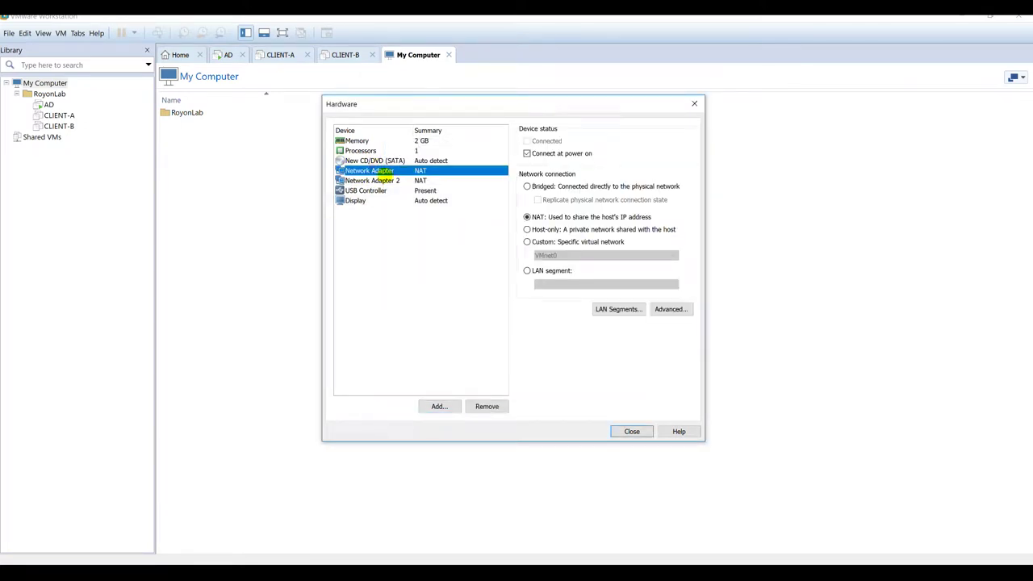
click(384, 180)
click(385, 169)
click(384, 180)
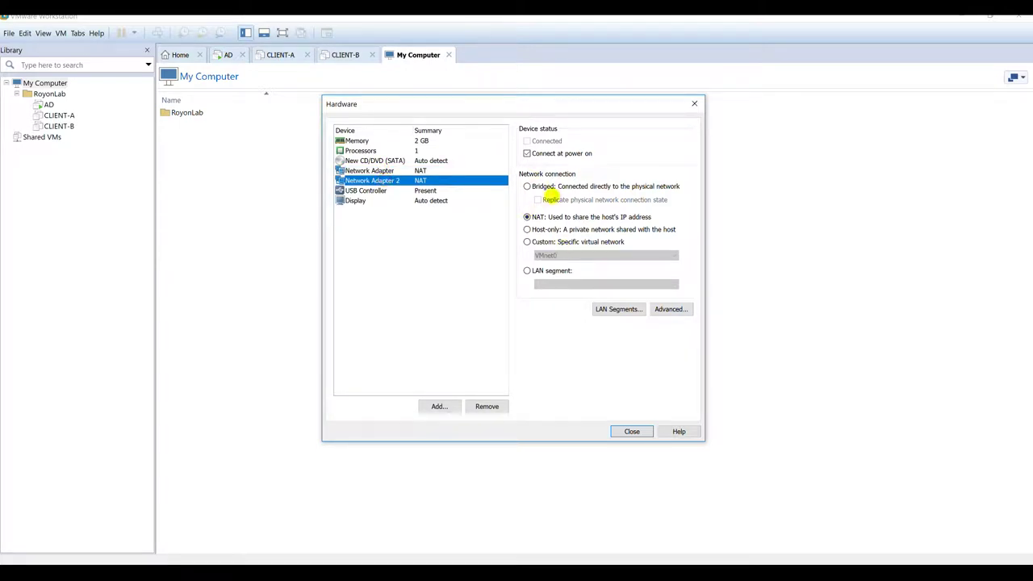
click(422, 170)
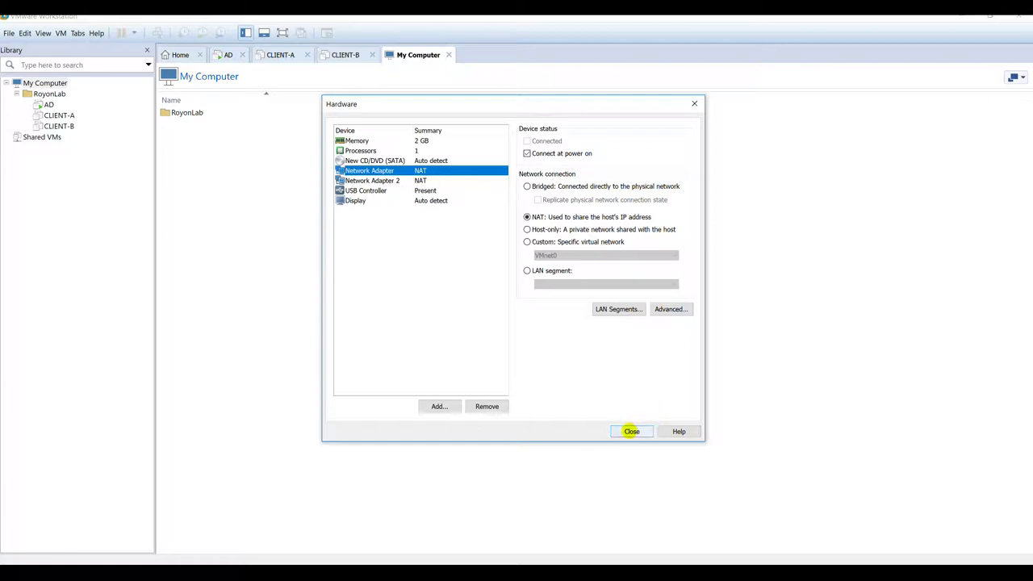
click(369, 161)
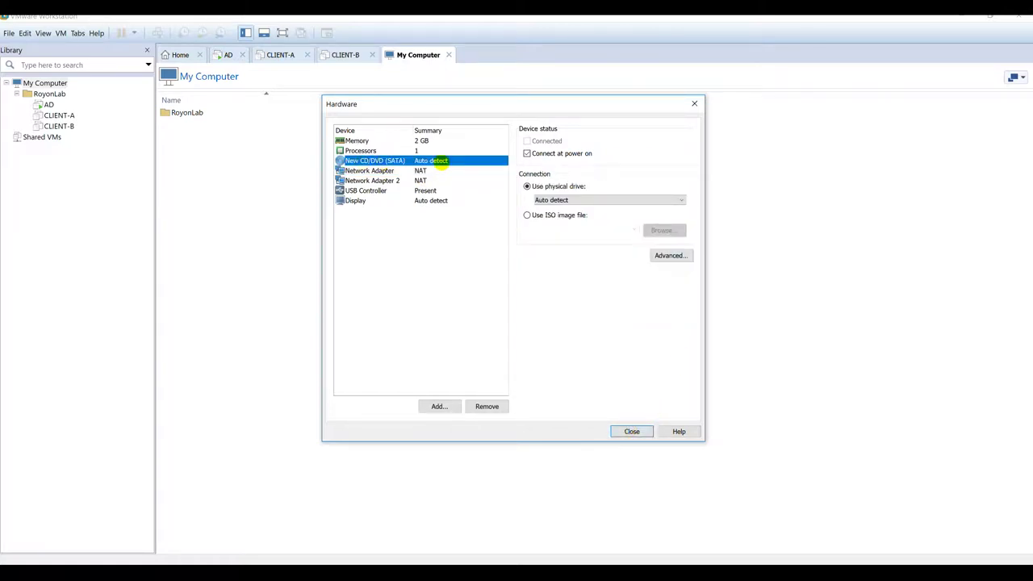
Step: Point the CD/DVD drive at the Windows Server 2016 ISO in Downloads and create ARR-A
click(581, 215)
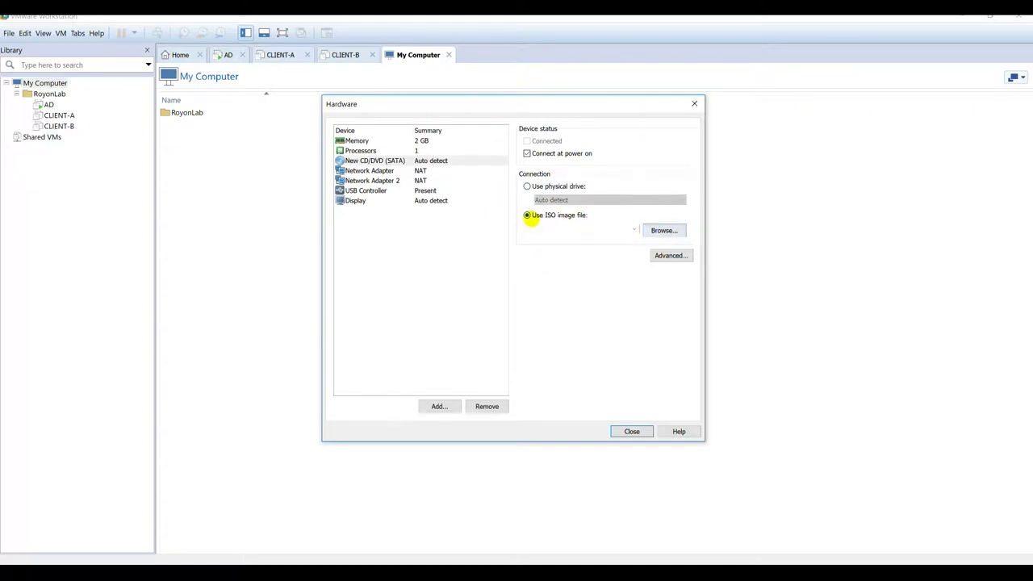
click(646, 230)
click(379, 204)
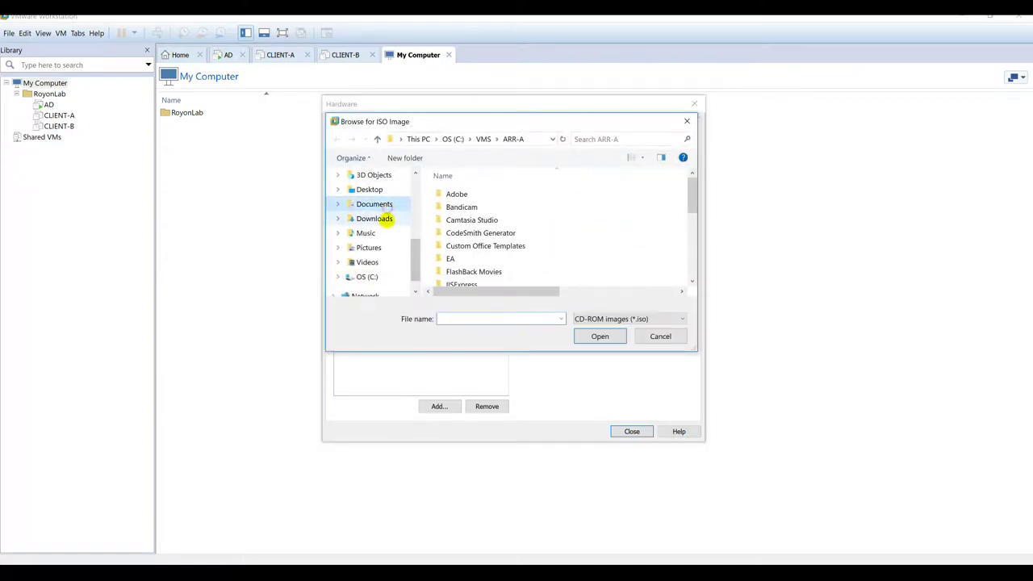
click(379, 219)
scroll(464, 231, down, 5)
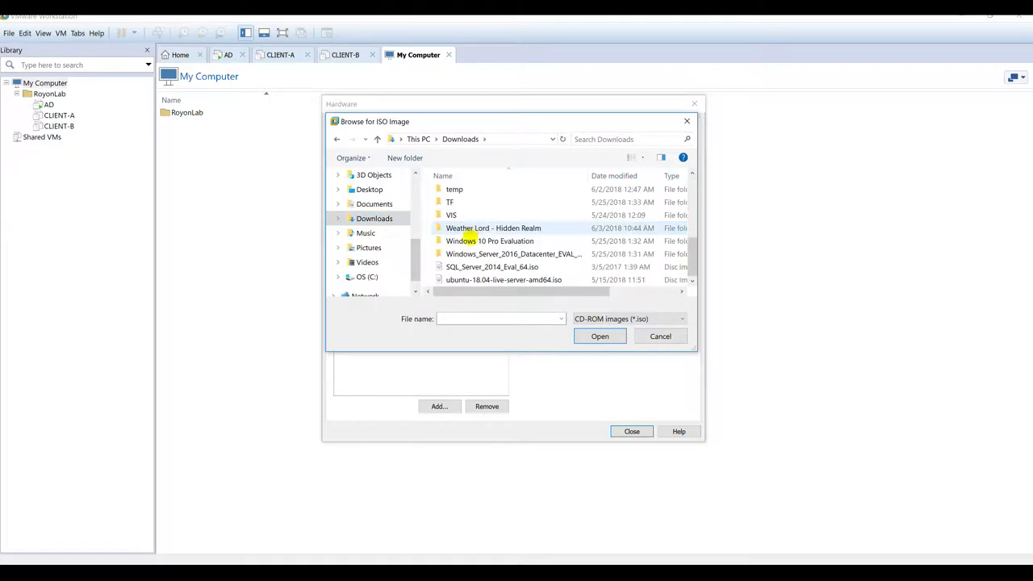
double_click(480, 253)
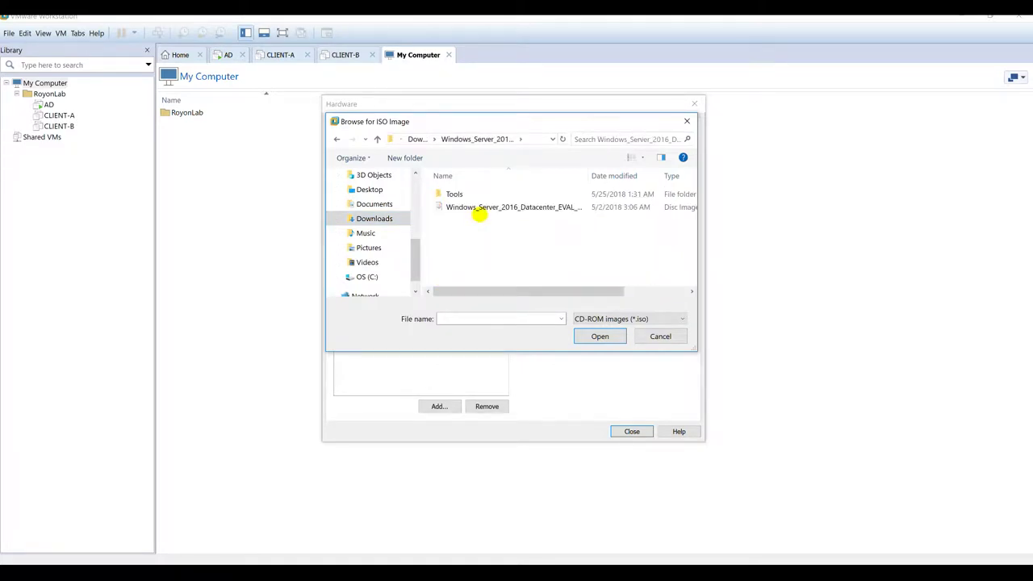
double_click(484, 207)
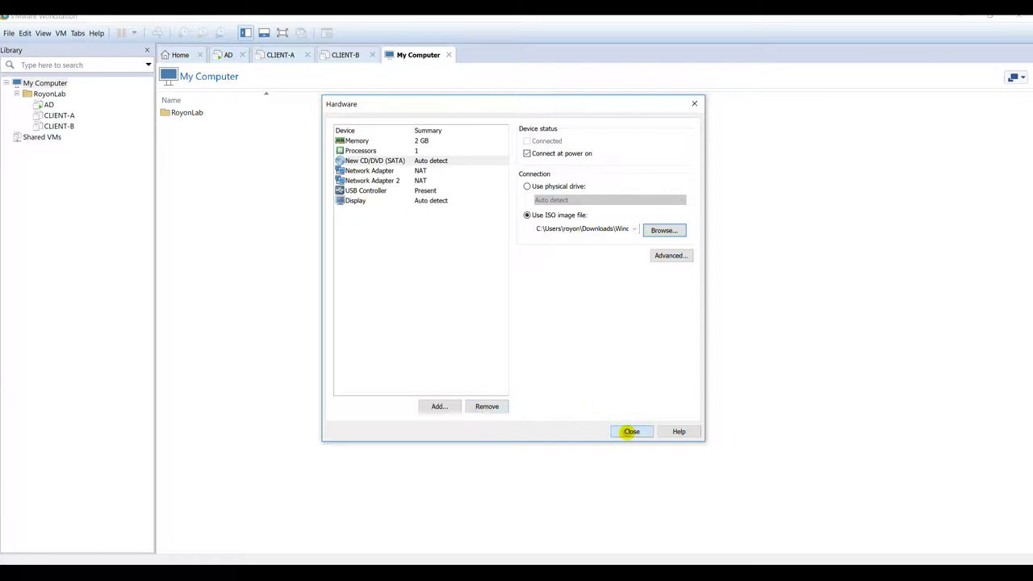
click(631, 432)
click(563, 388)
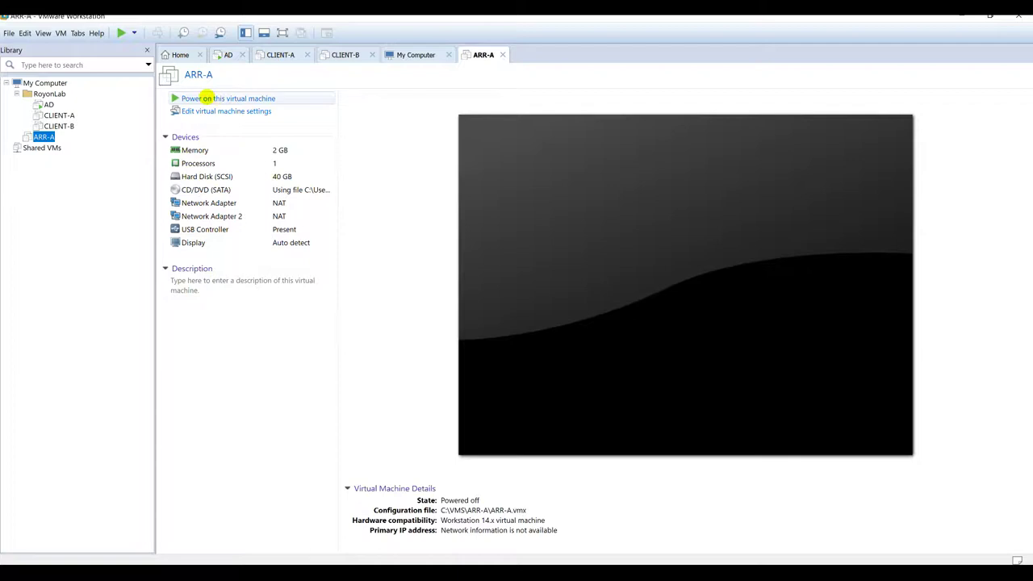
Step: Power on ARR-A, close the My Computer, CLIENT-B, CLIENT-A and Home tabs, and move ARR-A into RoyonLab
click(208, 97)
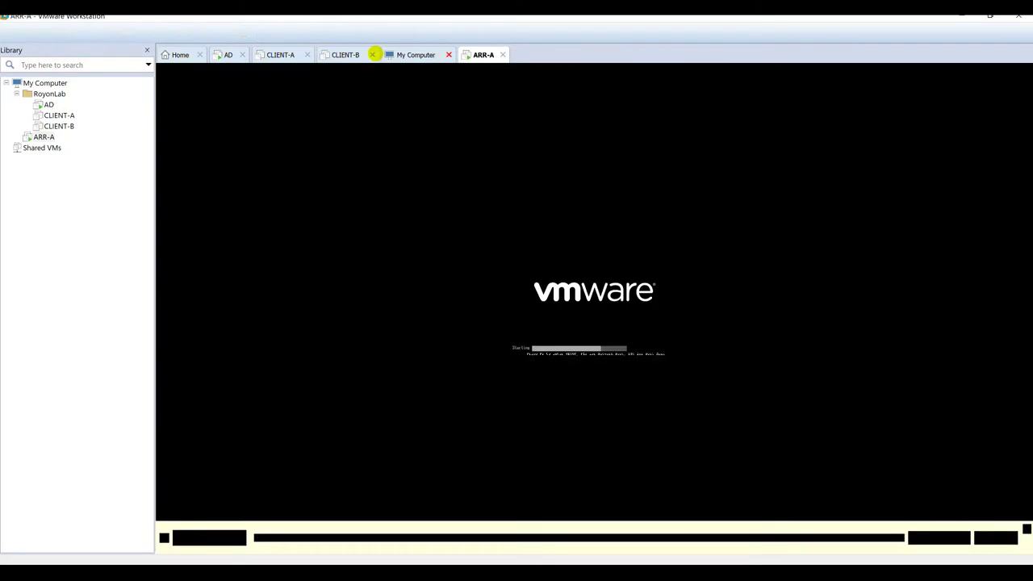
click(448, 54)
click(372, 54)
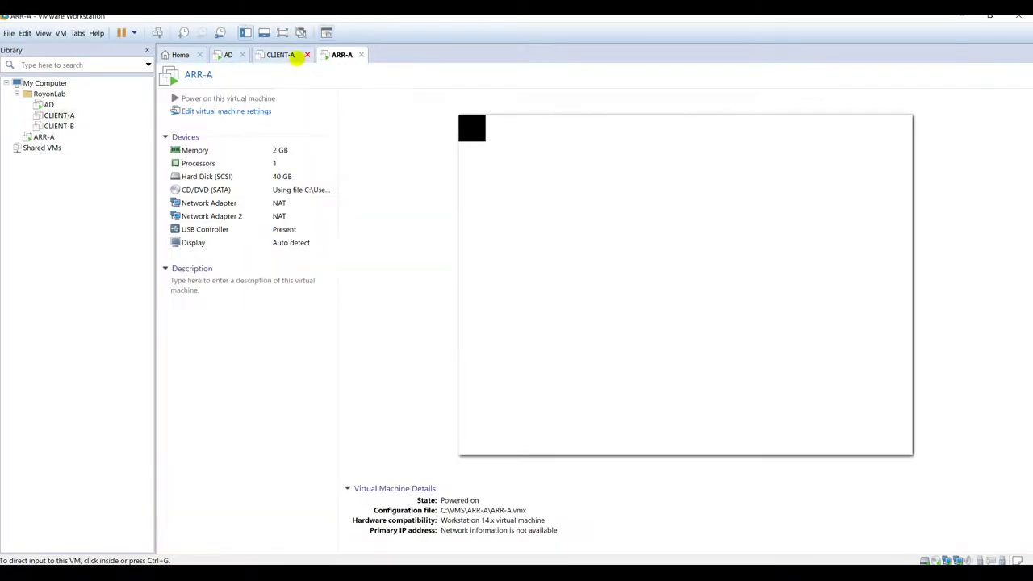
click(306, 54)
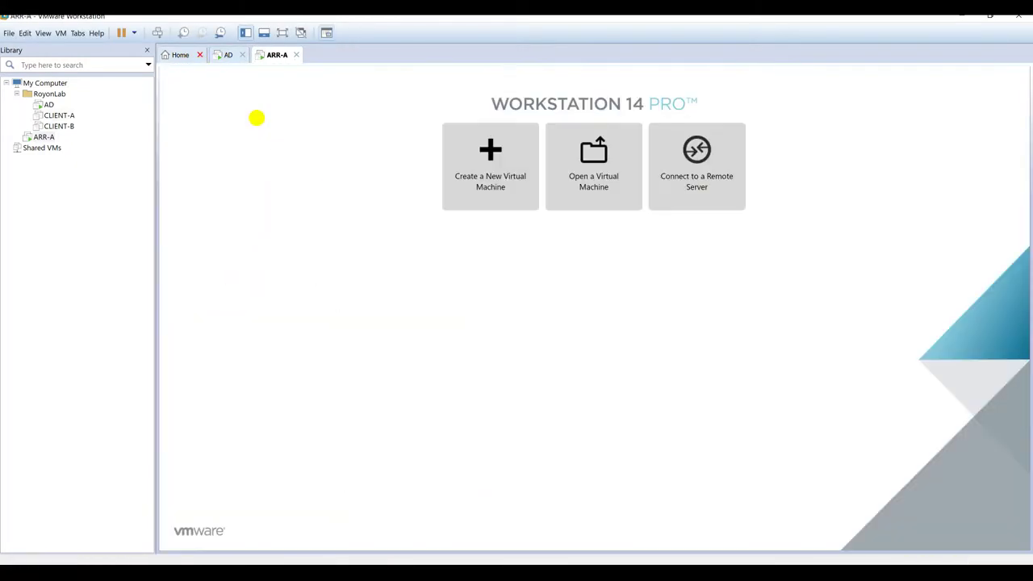
click(199, 54)
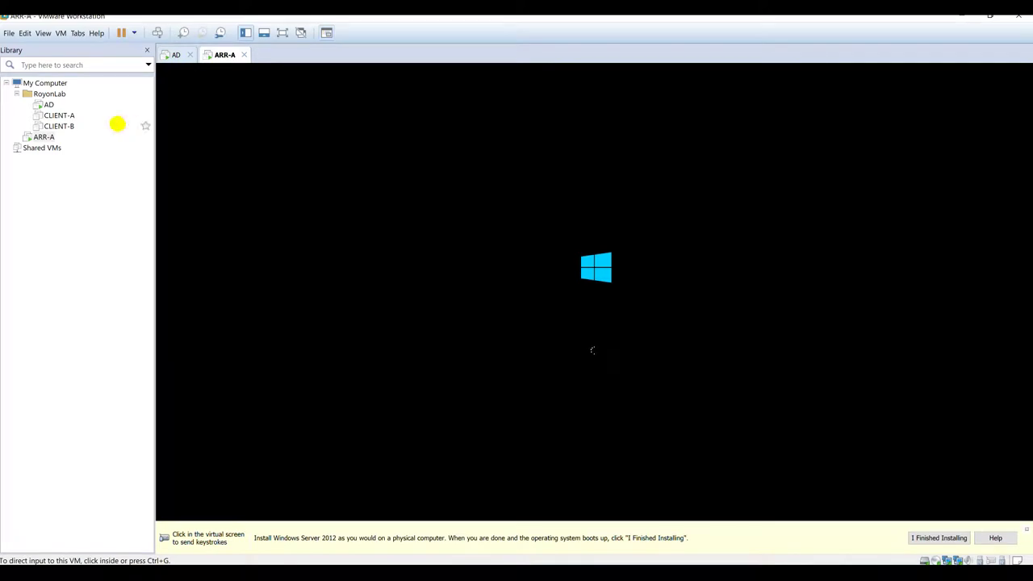
drag(46, 137, 66, 111)
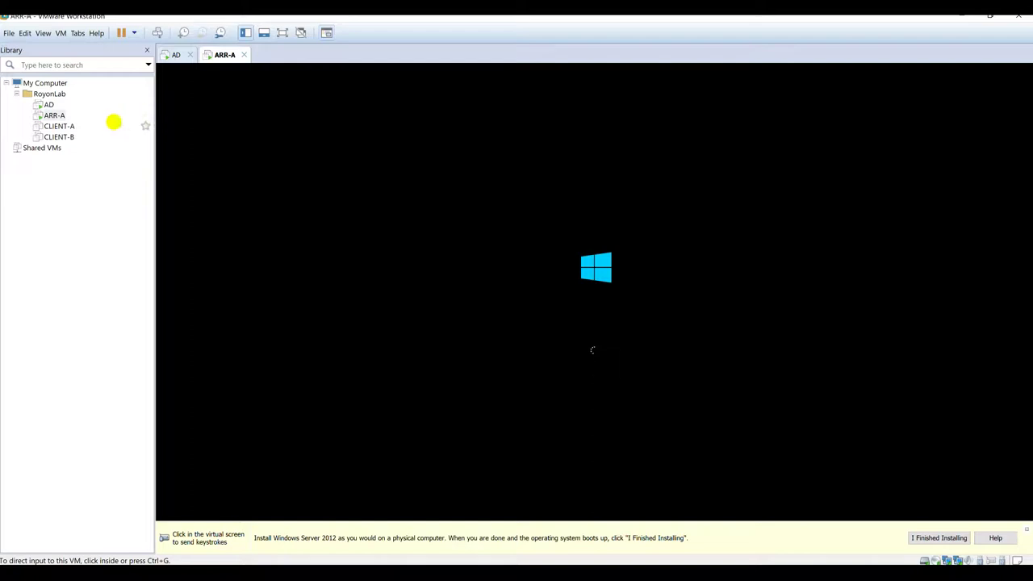
click(9, 33)
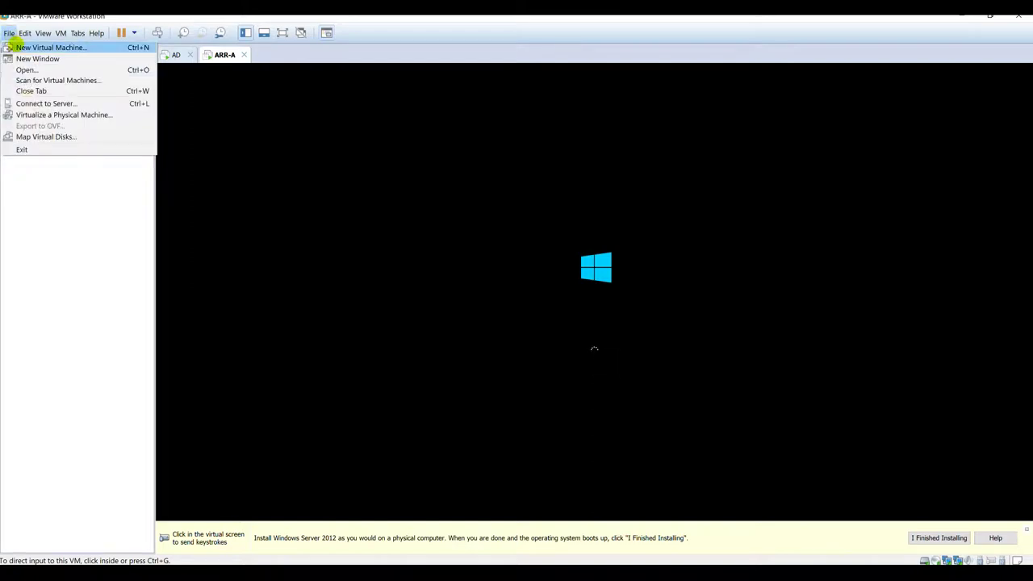
Step: Start a new custom virtual machine and name it ARR-B
click(13, 46)
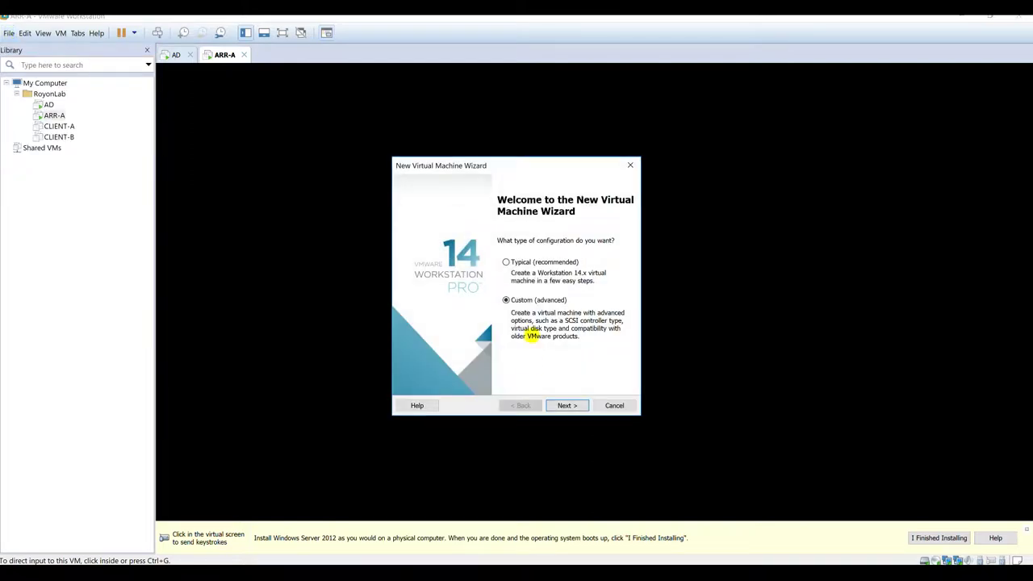
click(563, 405)
click(563, 405)
click(563, 405)
click(563, 405)
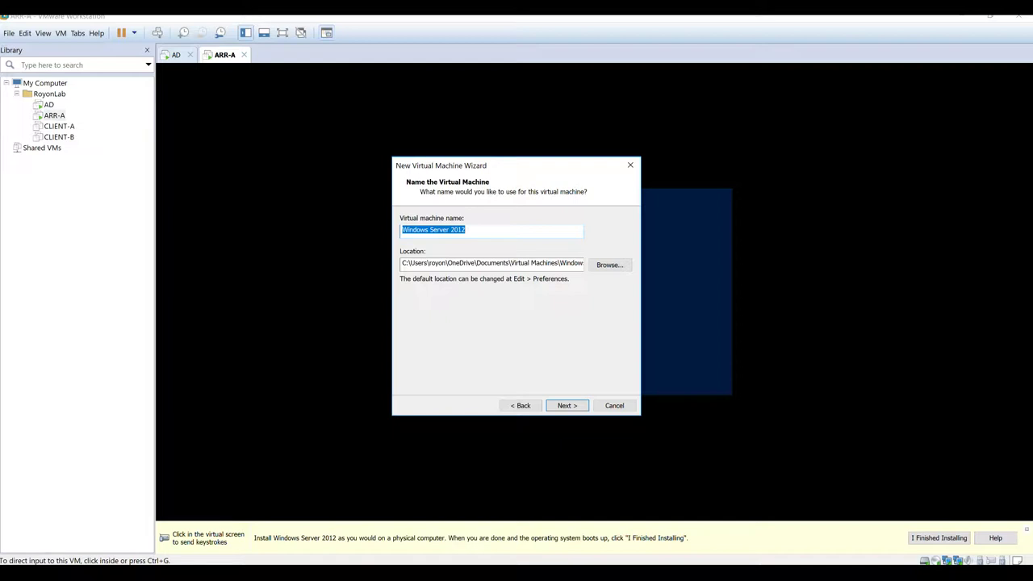
text(ARR-)
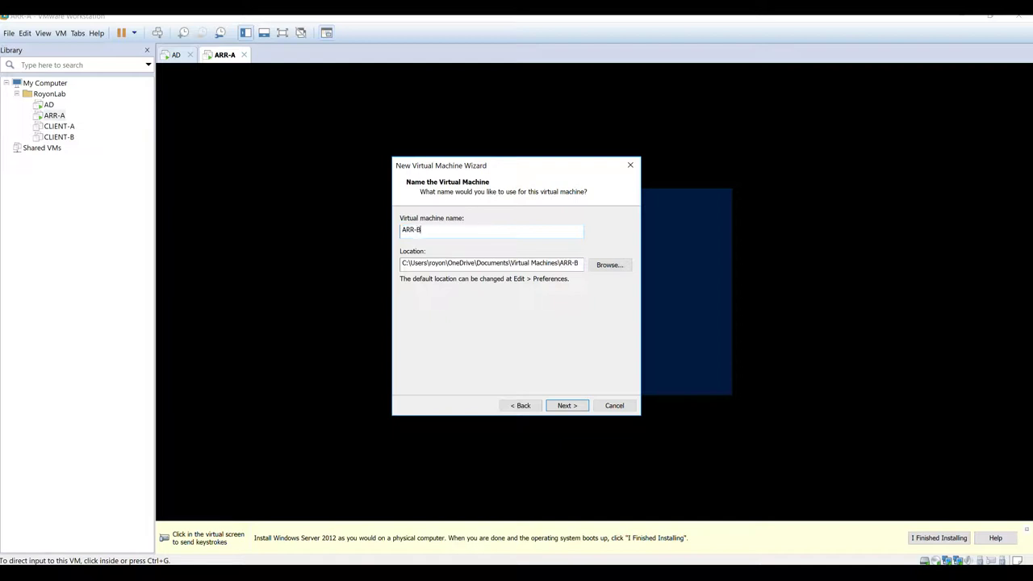
text(B)
Step: Set C:\VMS\ARR-B as the ARR-B machine's location
click(609, 265)
scroll(519, 327, up, 10)
click(472, 249)
scroll(490, 299, down, 4)
double_click(482, 297)
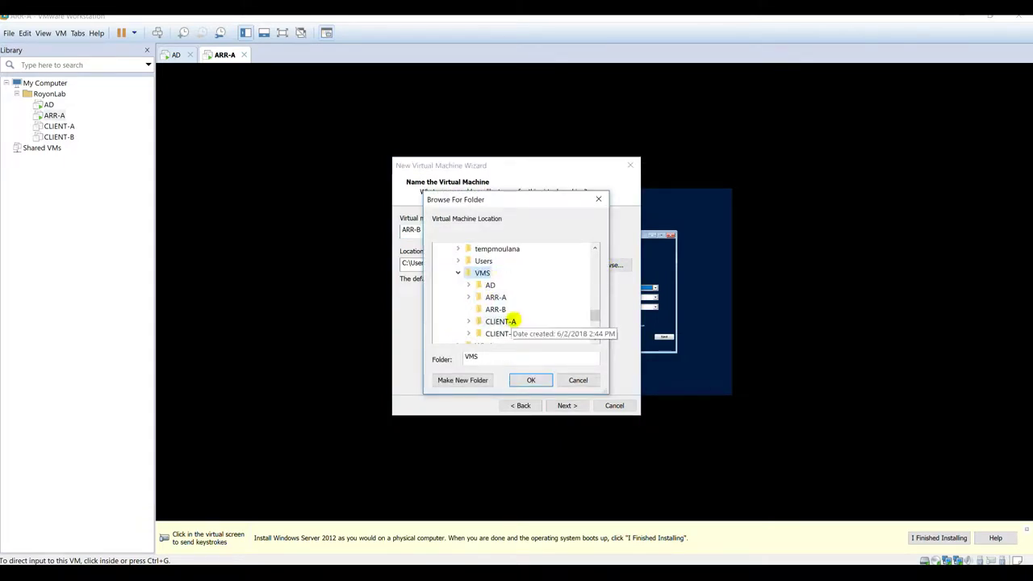
click(500, 309)
click(523, 378)
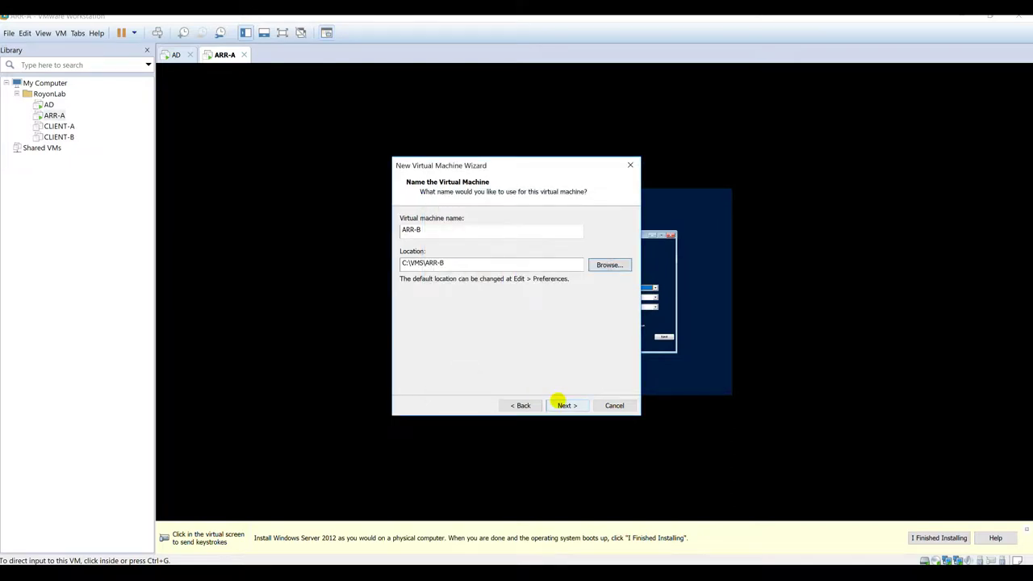
Step: Keep the default firmware, processor, network and controller settings and make a 40 GB single-file disk
click(563, 405)
click(563, 405)
click(562, 405)
click(563, 405)
click(562, 405)
click(563, 405)
click(565, 406)
click(500, 218)
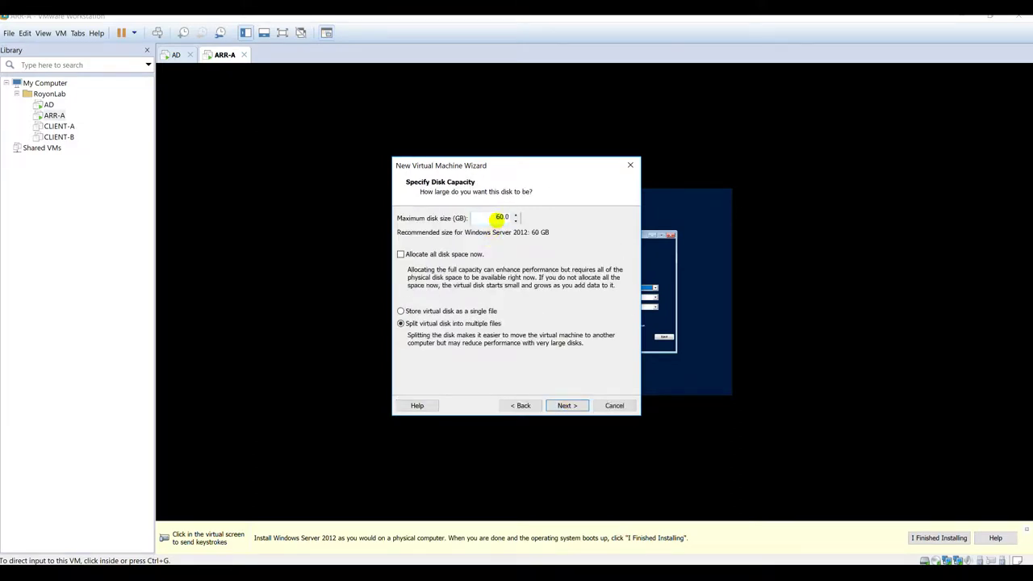
click(485, 314)
click(565, 405)
Step: Save the disk as ARR-B.vmdk in C:\VMS\ARR-B and reach the creation summary
click(607, 248)
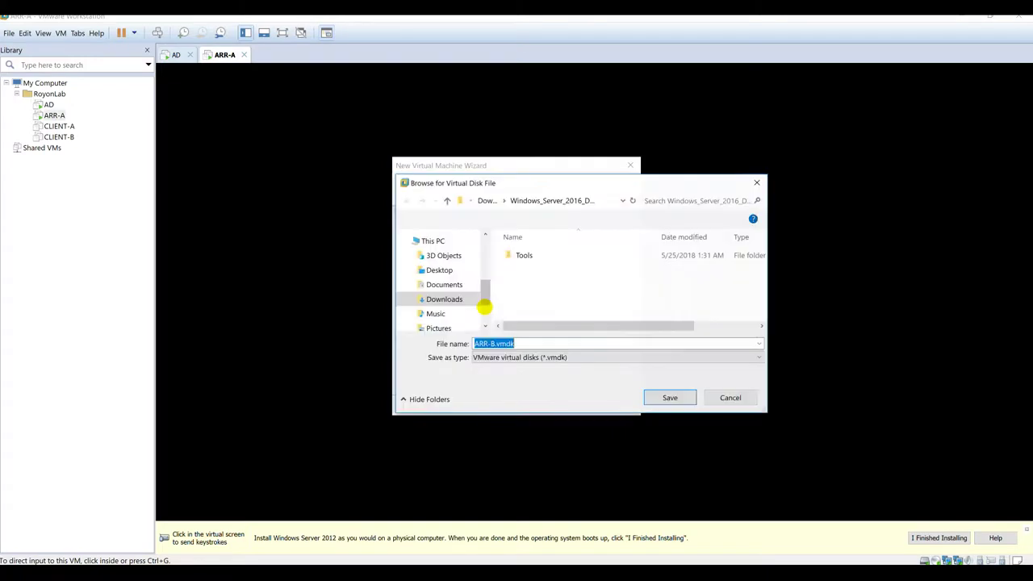
scroll(431, 297, down, 2)
click(435, 293)
scroll(565, 291, down, 3)
double_click(526, 285)
double_click(525, 281)
click(664, 396)
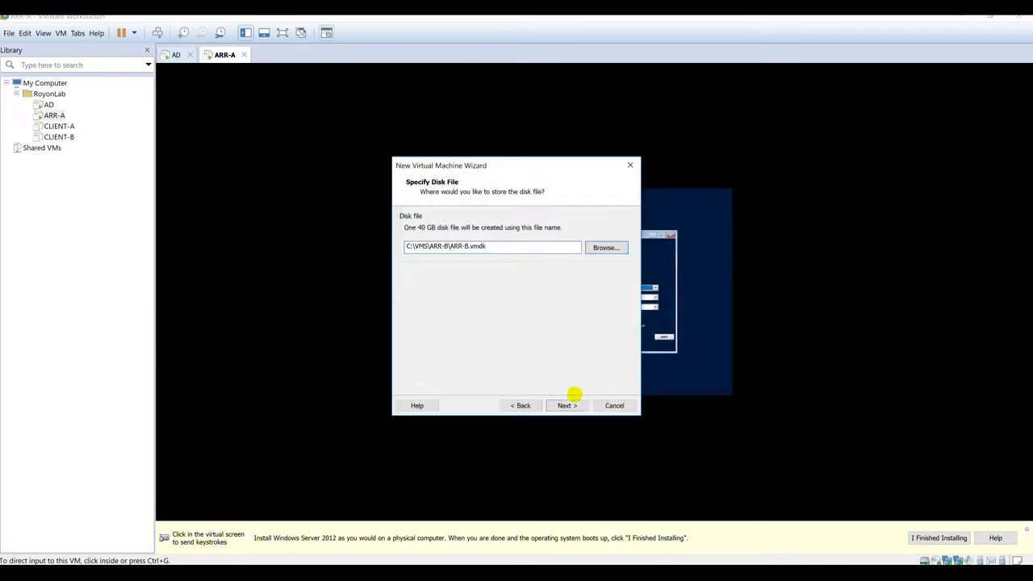
click(567, 404)
click(443, 334)
Step: Remove ARR-B's sound card and printer and add a second network adapter
click(376, 208)
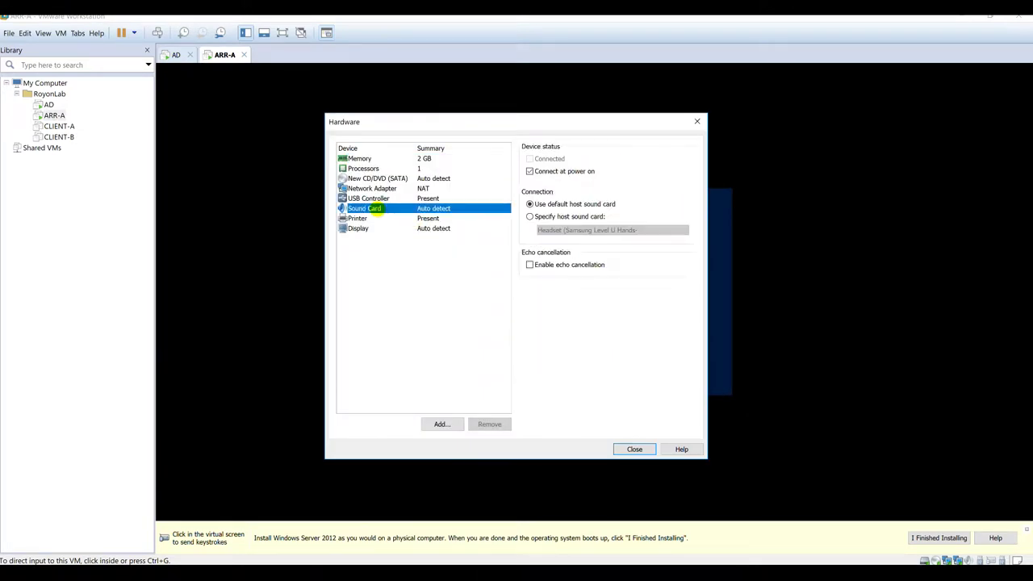
click(490, 424)
click(380, 209)
click(490, 423)
click(490, 423)
click(442, 423)
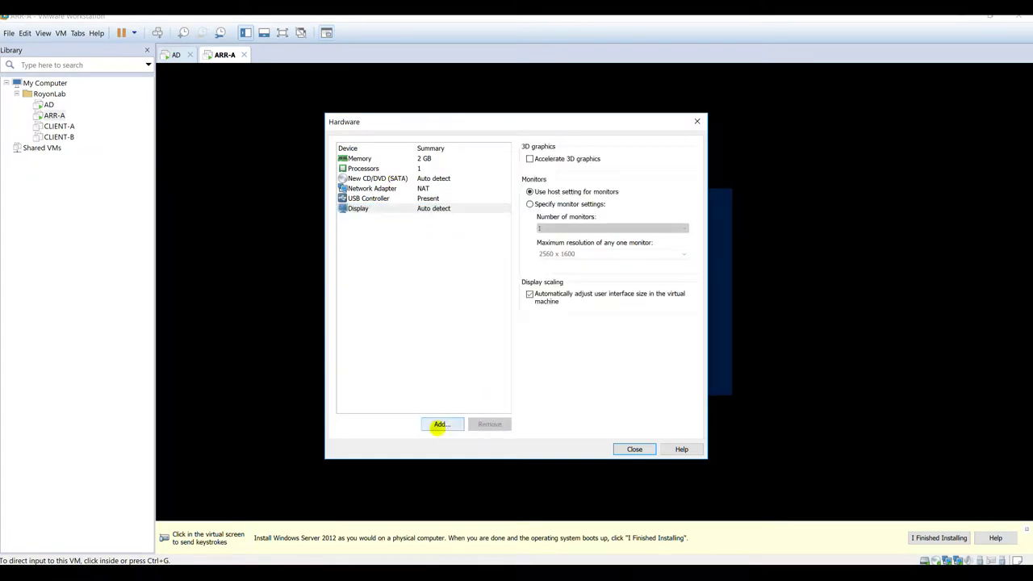
click(428, 248)
click(565, 404)
Step: Set ARR-B's CD/DVD drive to the Windows Server 2016 ISO and create the machine
click(380, 178)
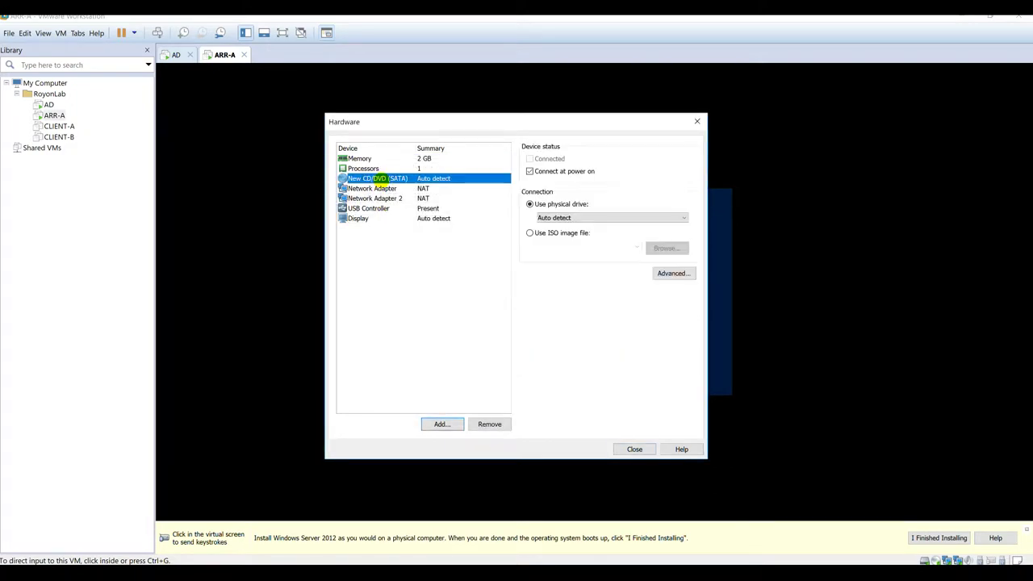
click(554, 232)
click(652, 247)
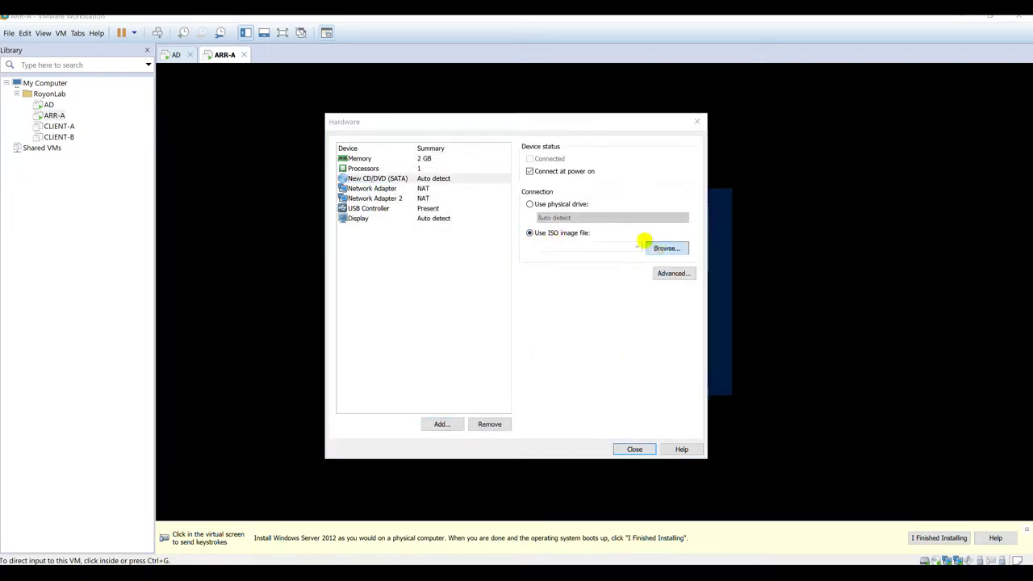
click(382, 225)
click(379, 236)
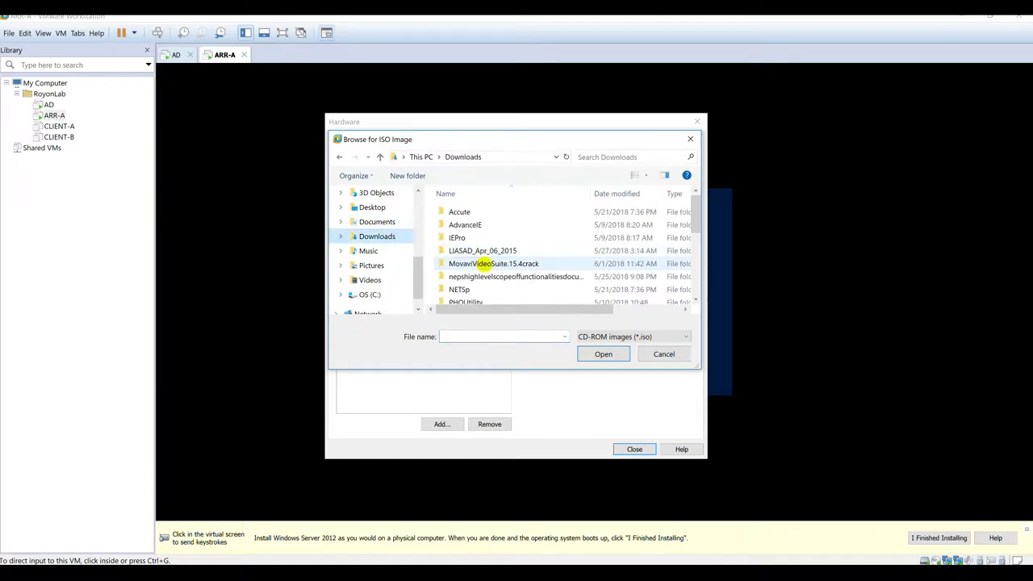
scroll(444, 263, down, 5)
double_click(484, 271)
double_click(468, 226)
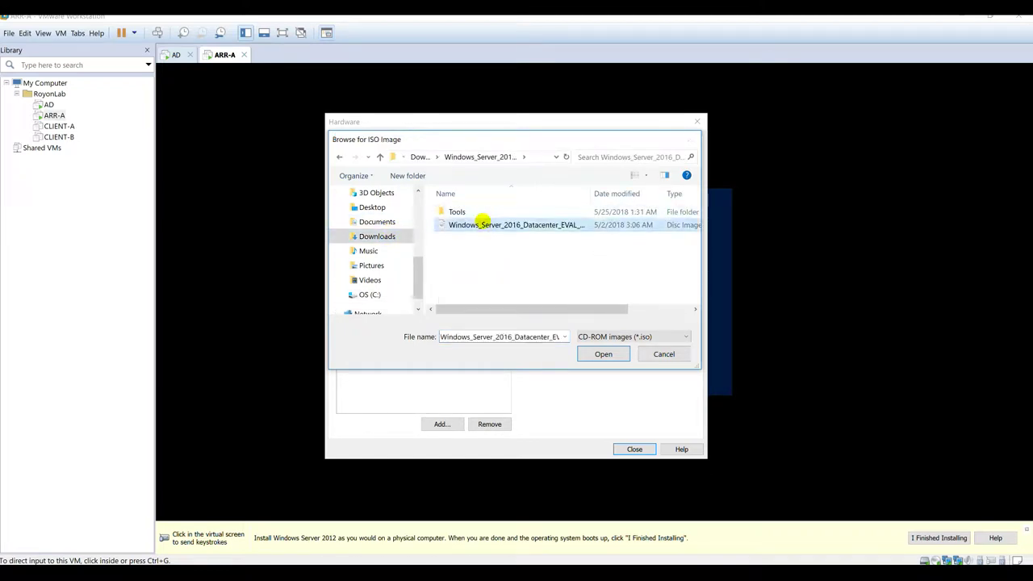
click(629, 437)
click(570, 405)
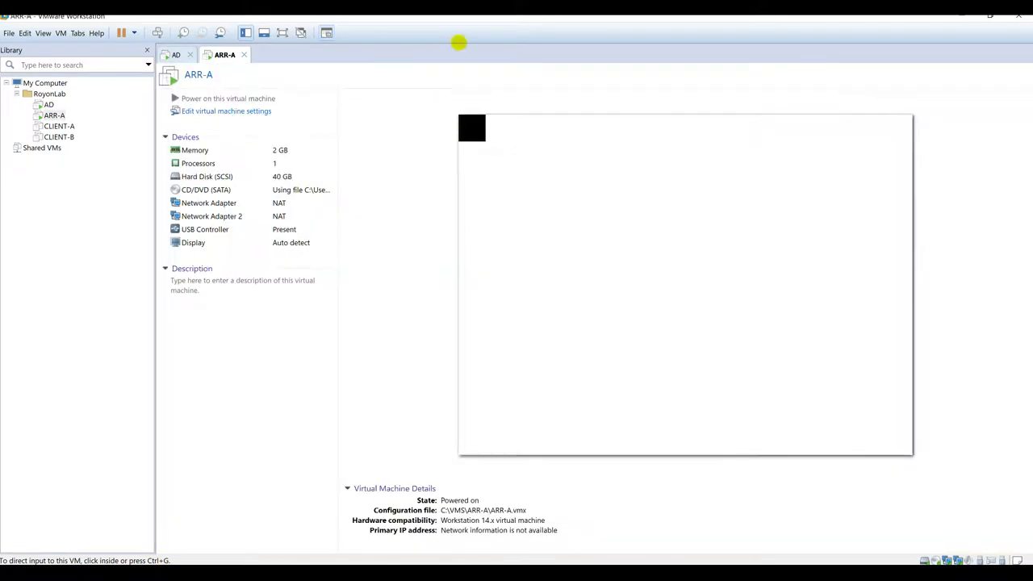
Step: Power on ARR-B and start the Windows Server 2016 setup on both ARR-A and ARR-B
click(246, 97)
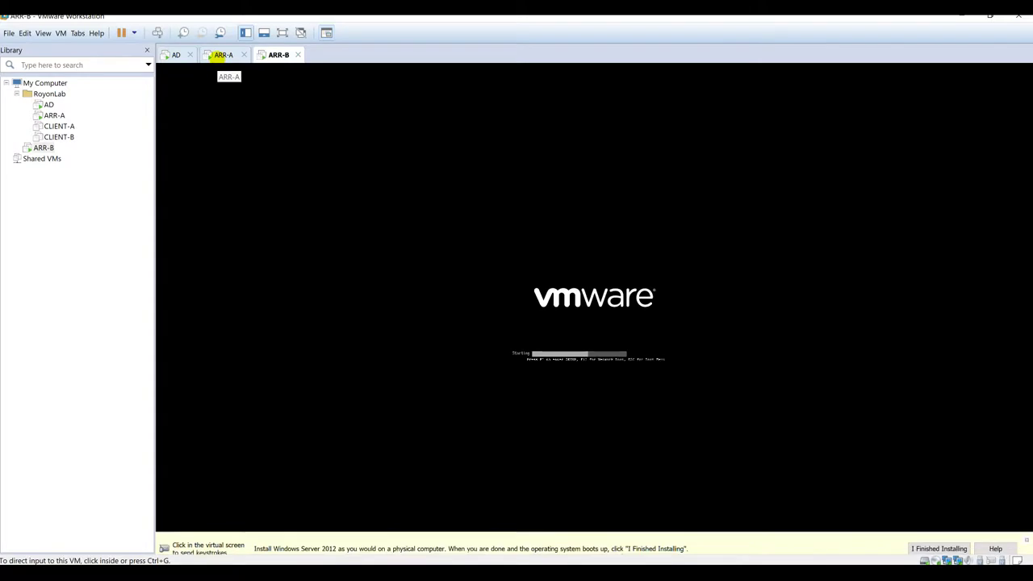
click(215, 55)
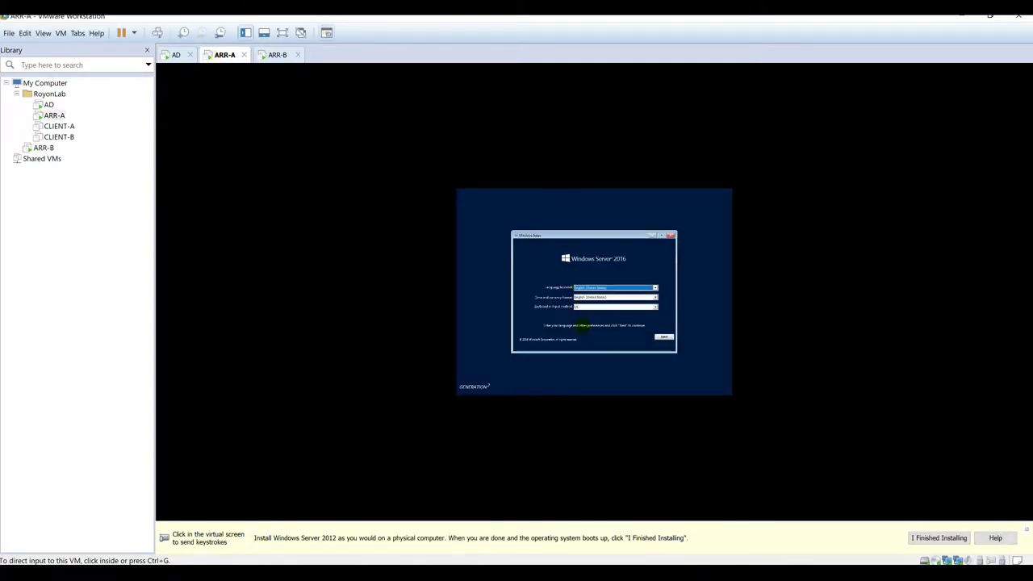
click(663, 336)
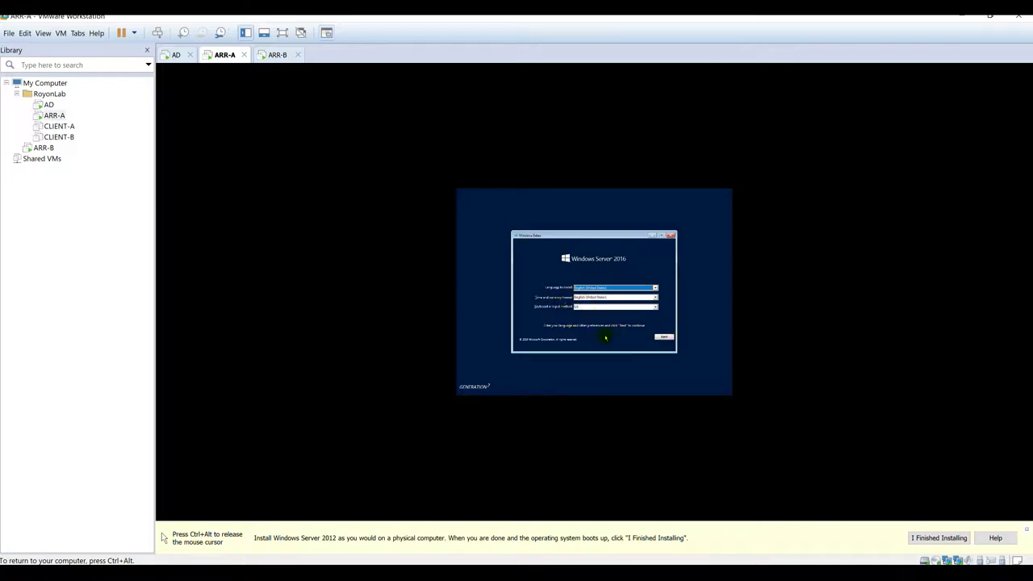
click(663, 338)
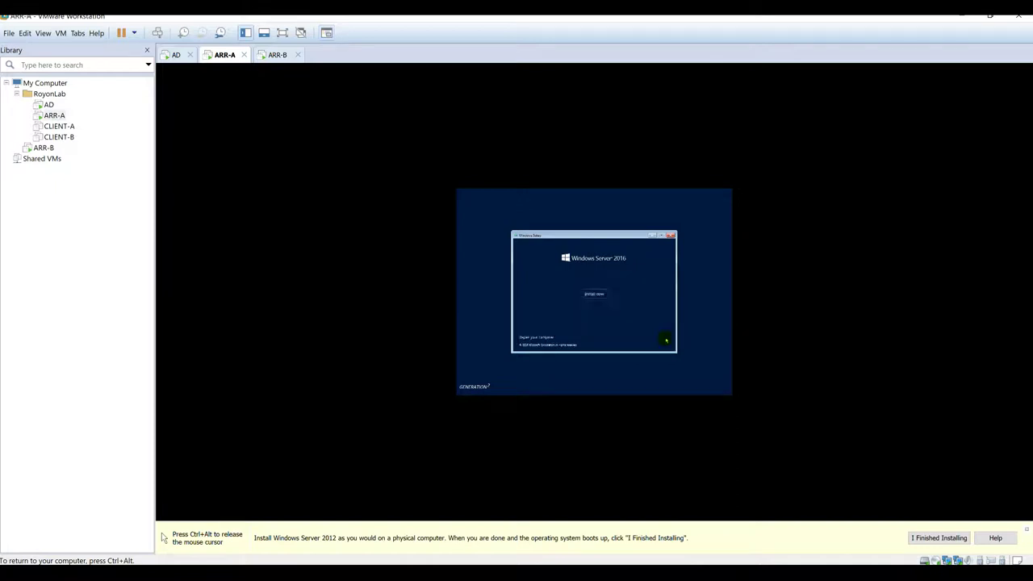
click(593, 294)
key(ctrl+alt)
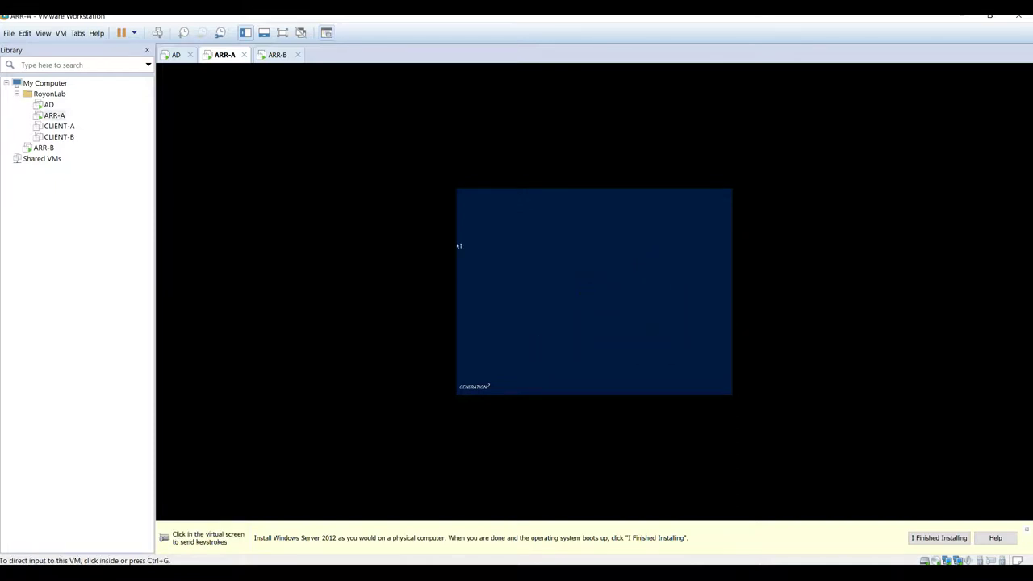
key(ctrl+Tab)
click(584, 190)
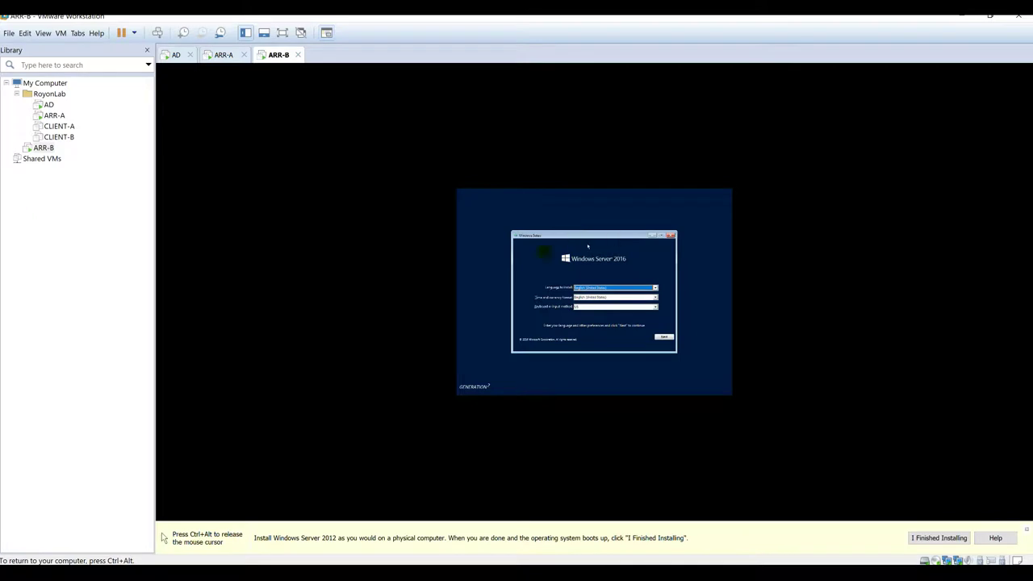
click(667, 338)
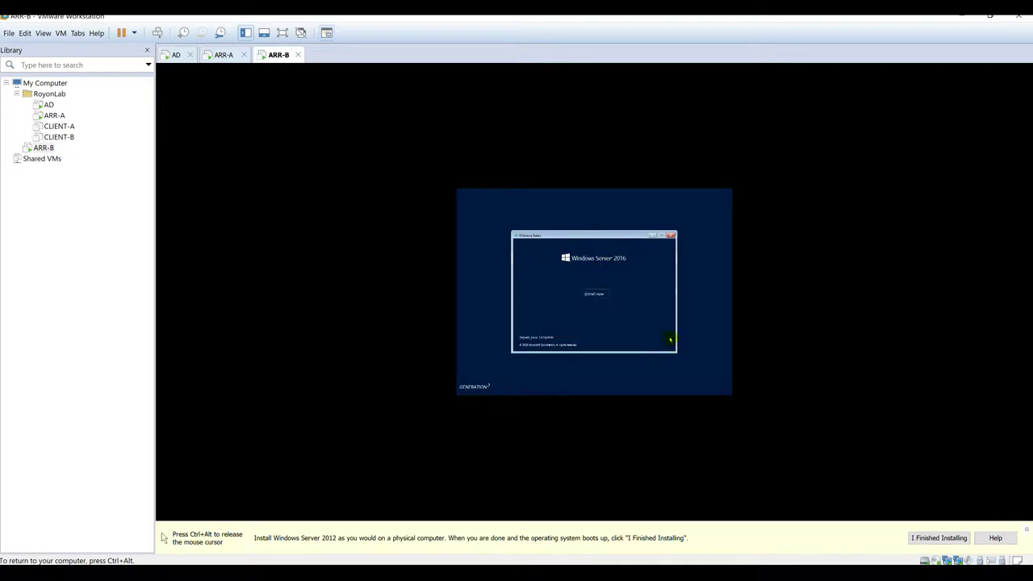
click(603, 297)
key(ctrl+alt)
key(ctrl+shift+Tab)
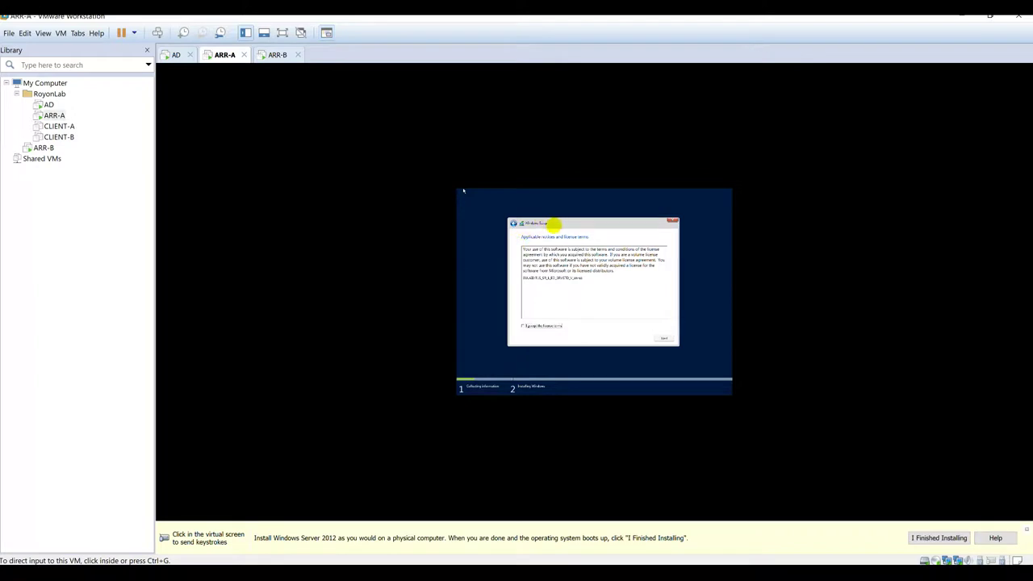
Step: On ARR-A, accept the license terms and run a Custom install onto the unallocated disk
click(555, 327)
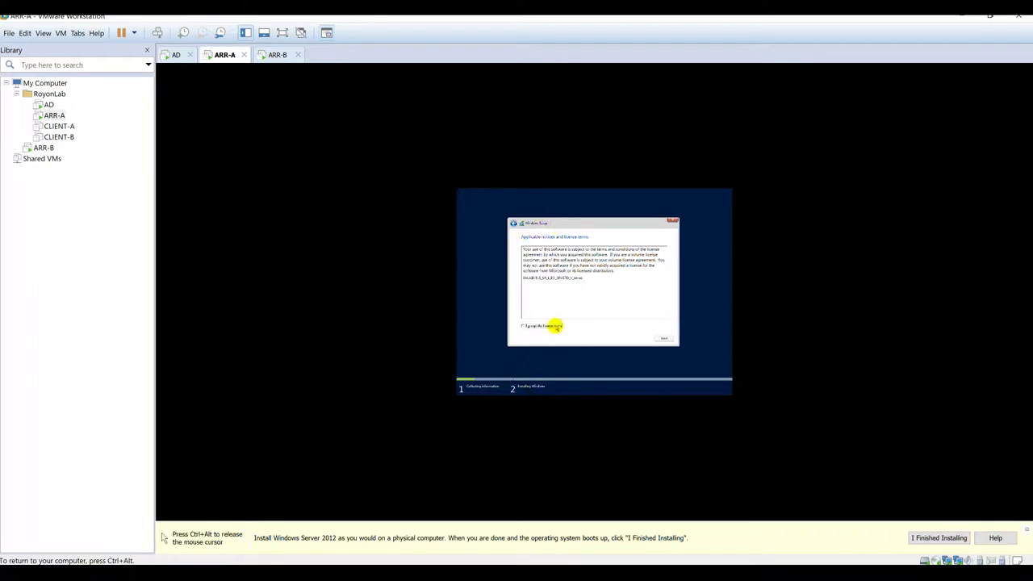
click(663, 339)
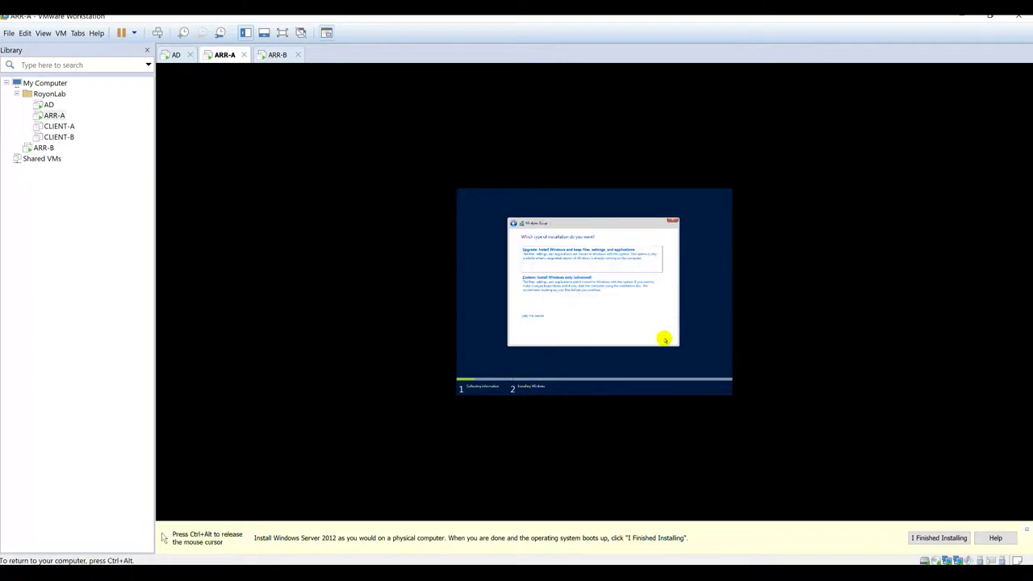
click(607, 281)
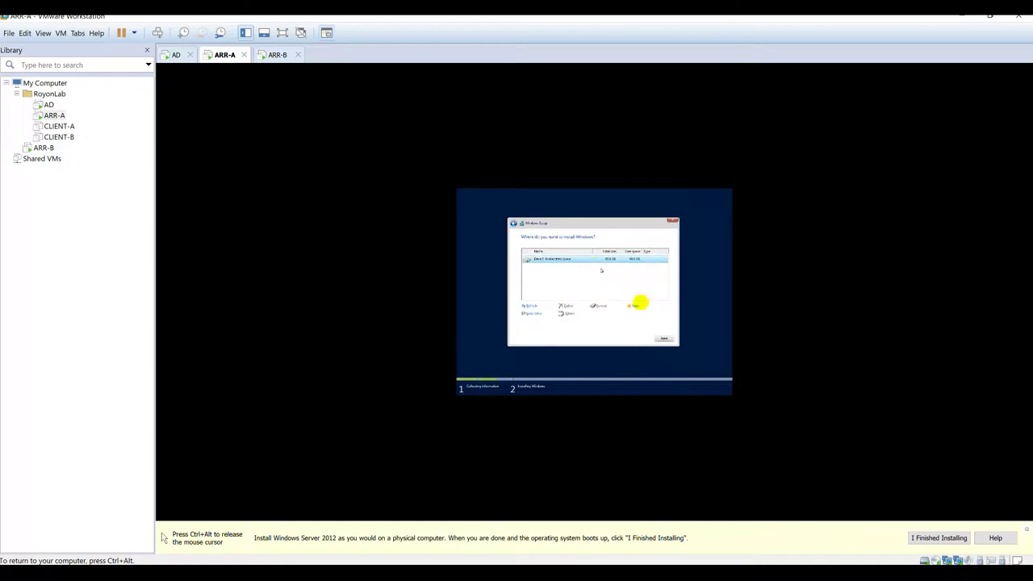
click(661, 339)
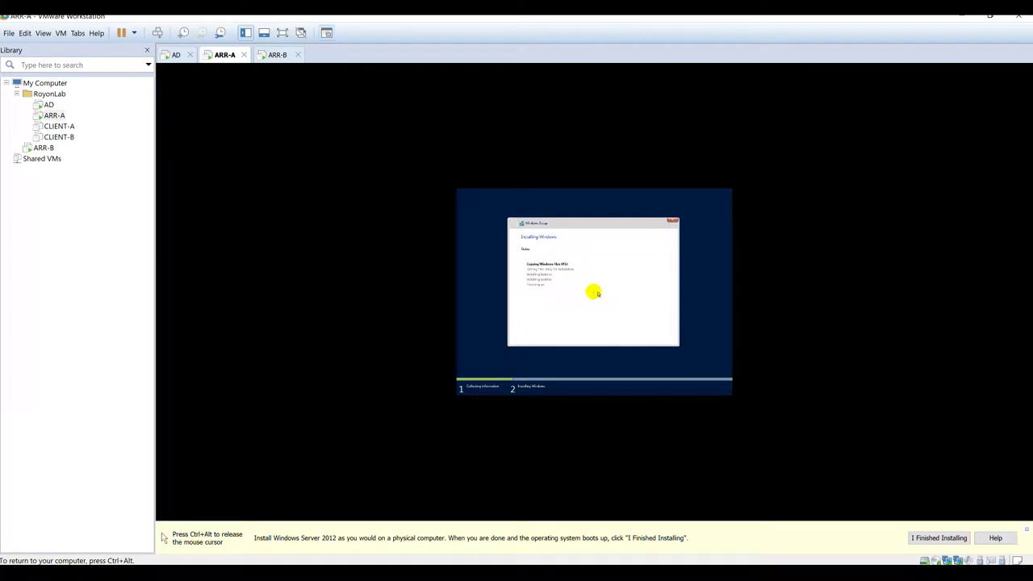
key(ctrl+Tab)
Step: On ARR-B, accept the license terms and run a Custom install onto the empty disk
click(542, 327)
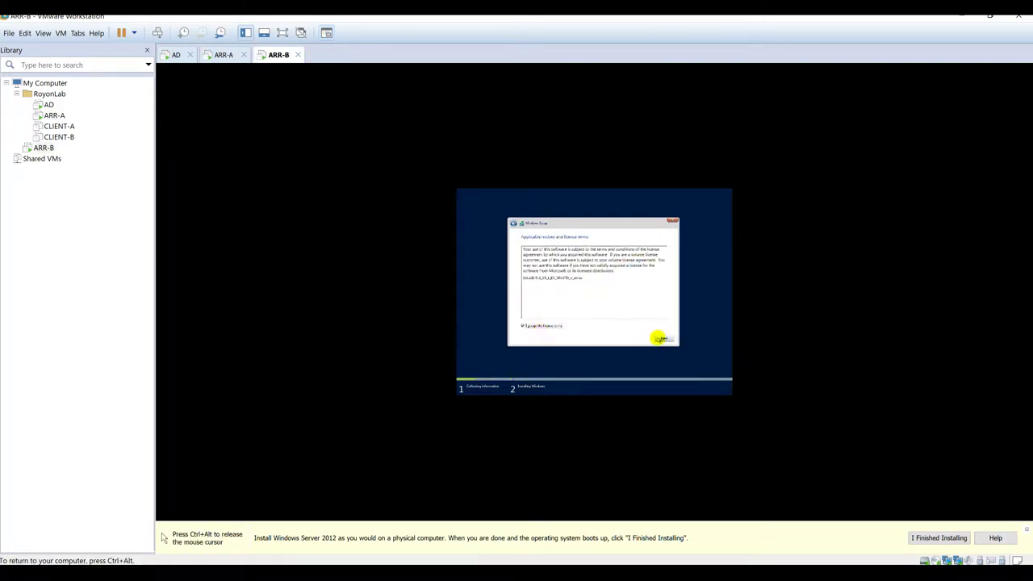
click(664, 338)
click(578, 279)
click(663, 339)
key(ctrl+alt)
click(224, 54)
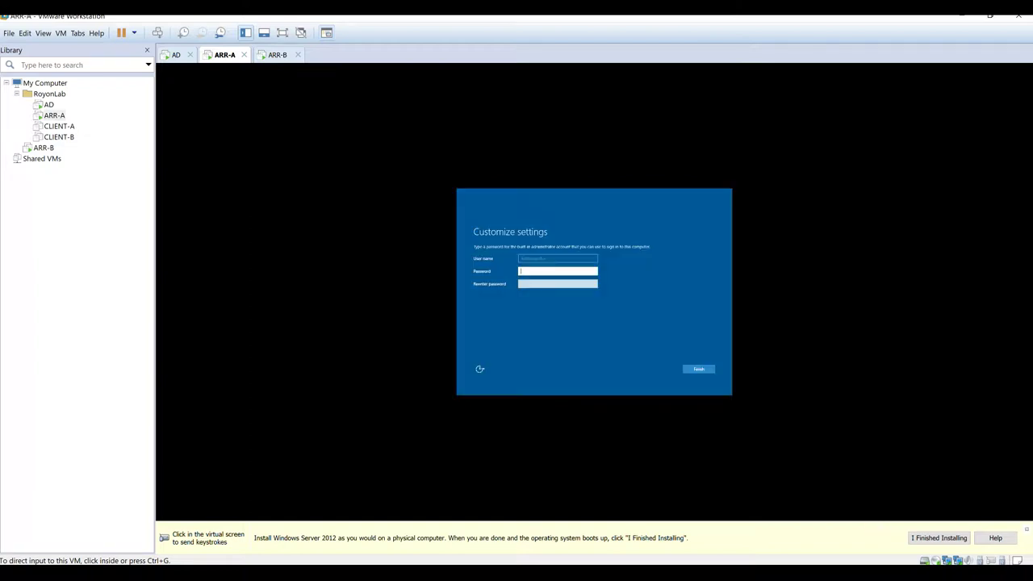
Step: Enter and confirm ARR-A's Administrator password and finish its initial settings
click(553, 271)
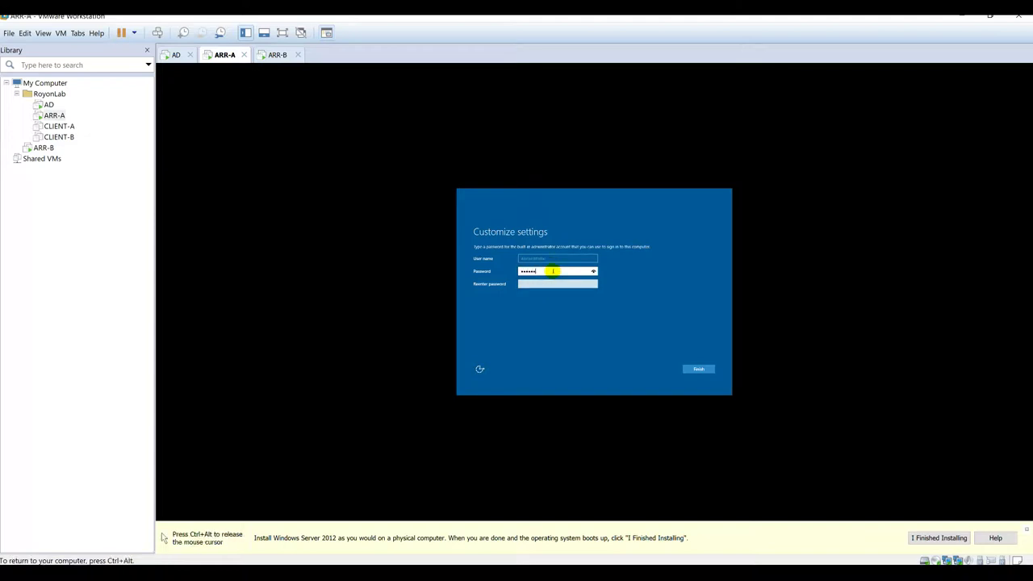
key(Tab)
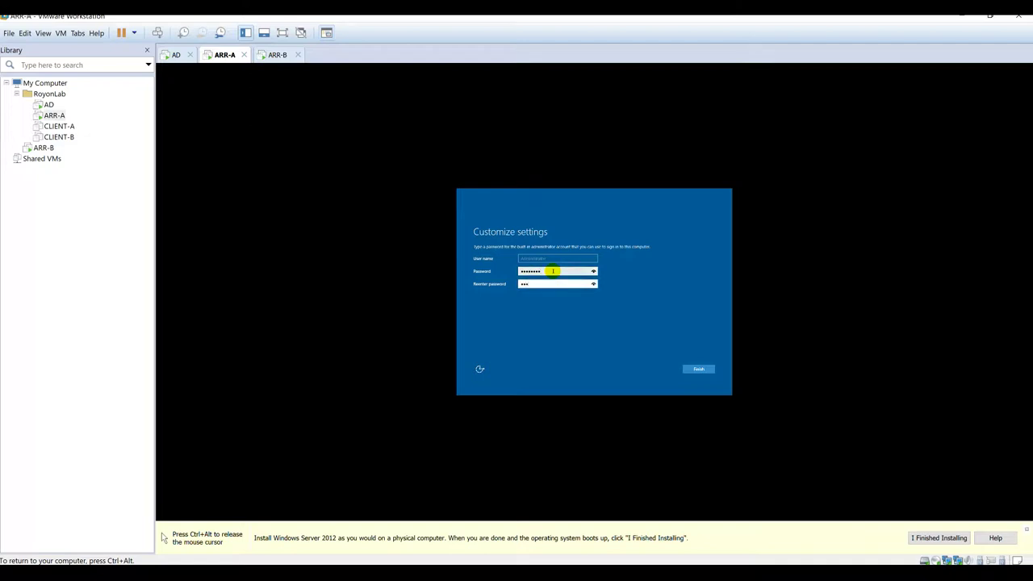
key(ctrl+alt)
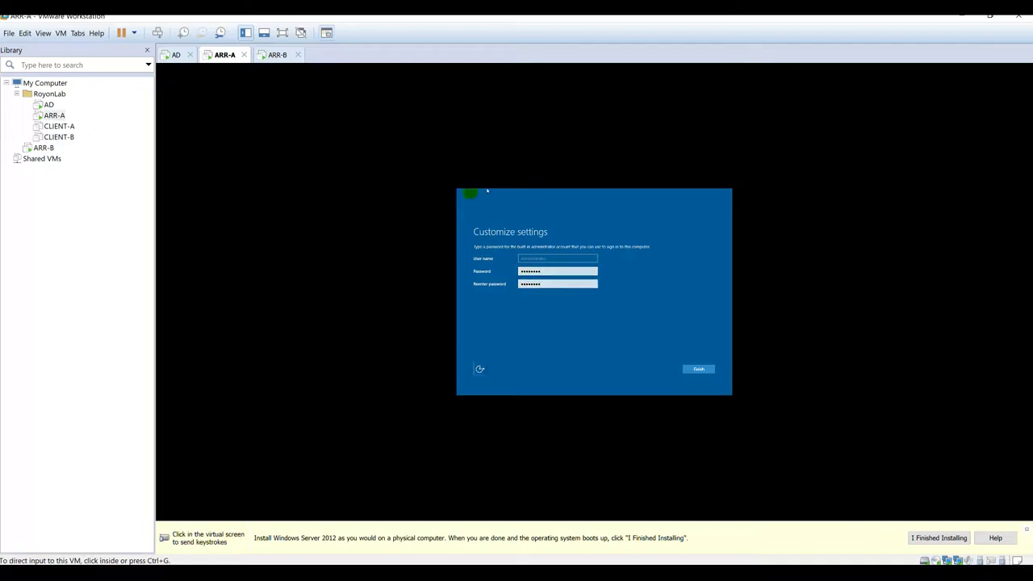
click(698, 369)
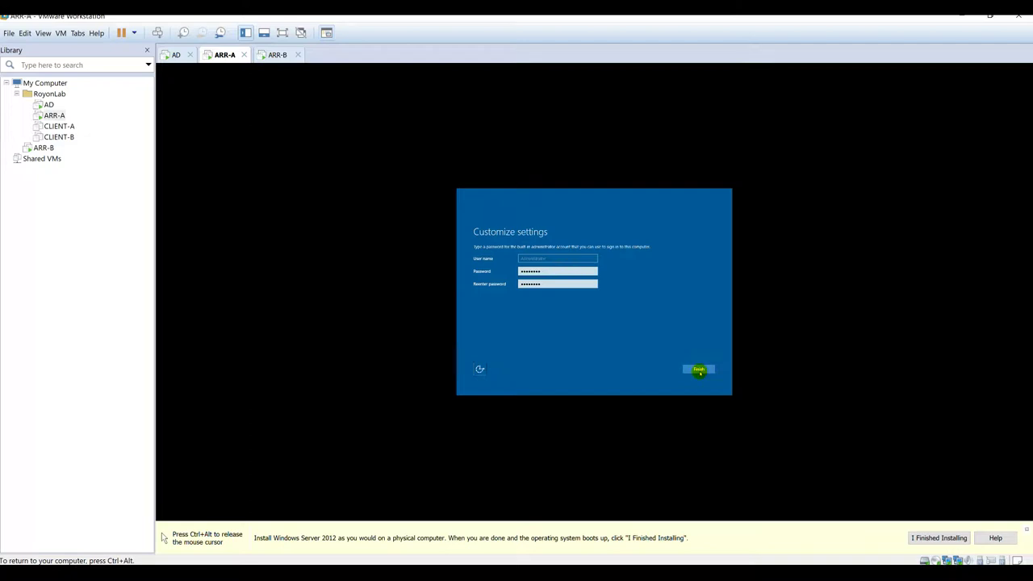
Step: Enter and confirm ARR-B's Administrator password and finish its initial settings
click(278, 55)
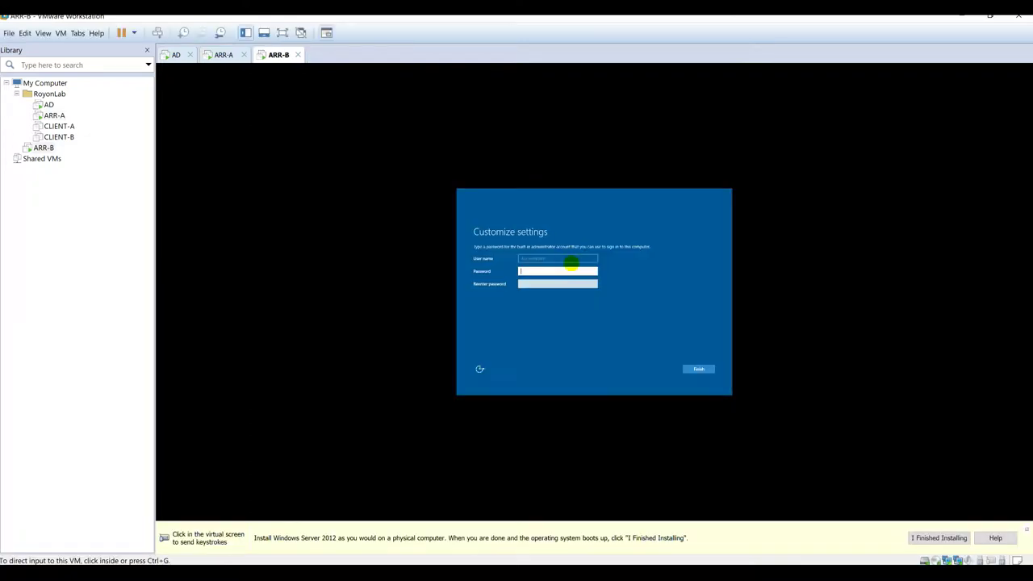
click(559, 269)
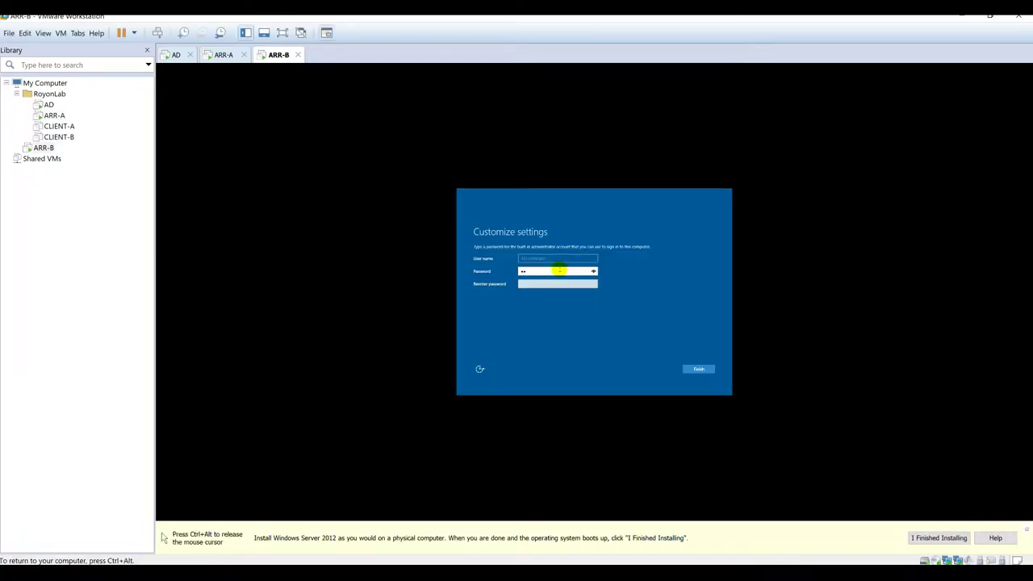
text(d)
key(Tab)
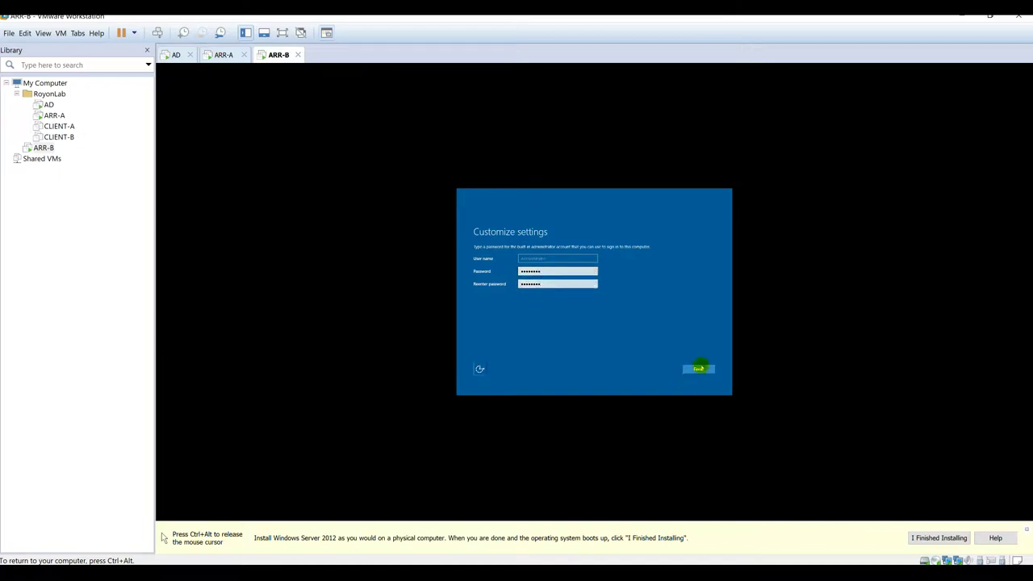
click(698, 369)
key(ctrl+alt)
Step: Send Ctrl+Alt+Del to ARR-A to bring up its Administrator sign-in
click(223, 54)
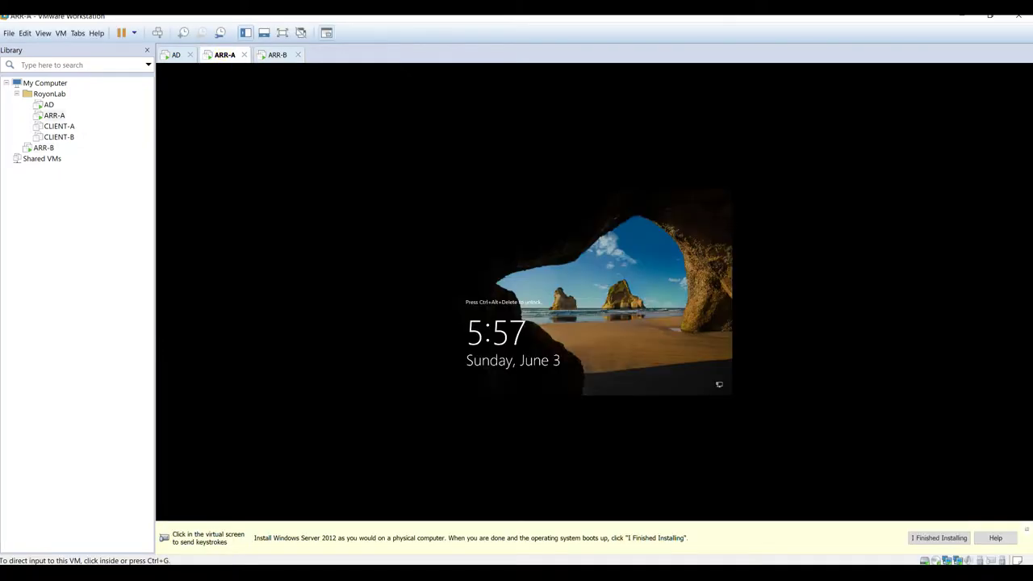
click(587, 296)
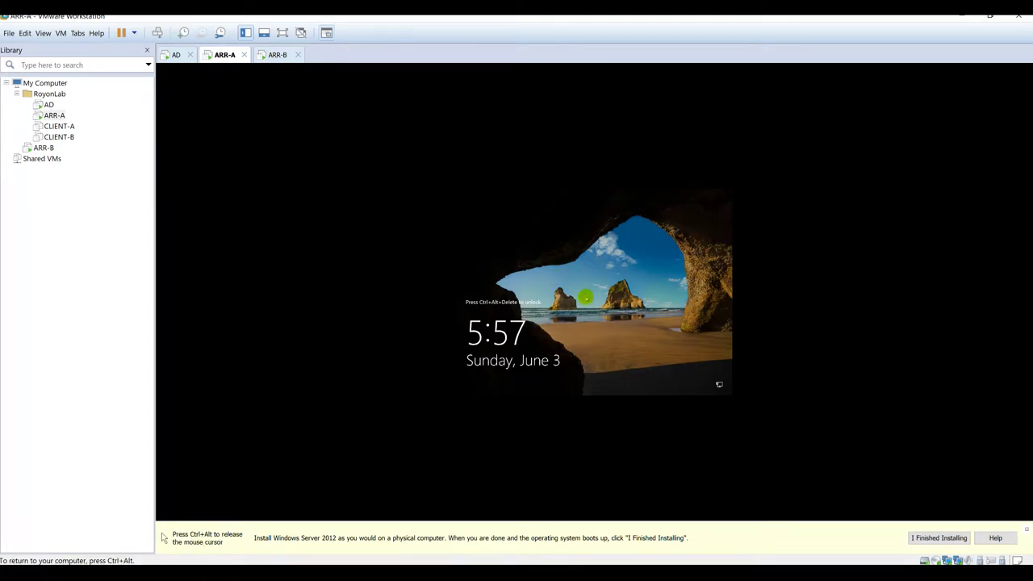
key(ctrl+alt)
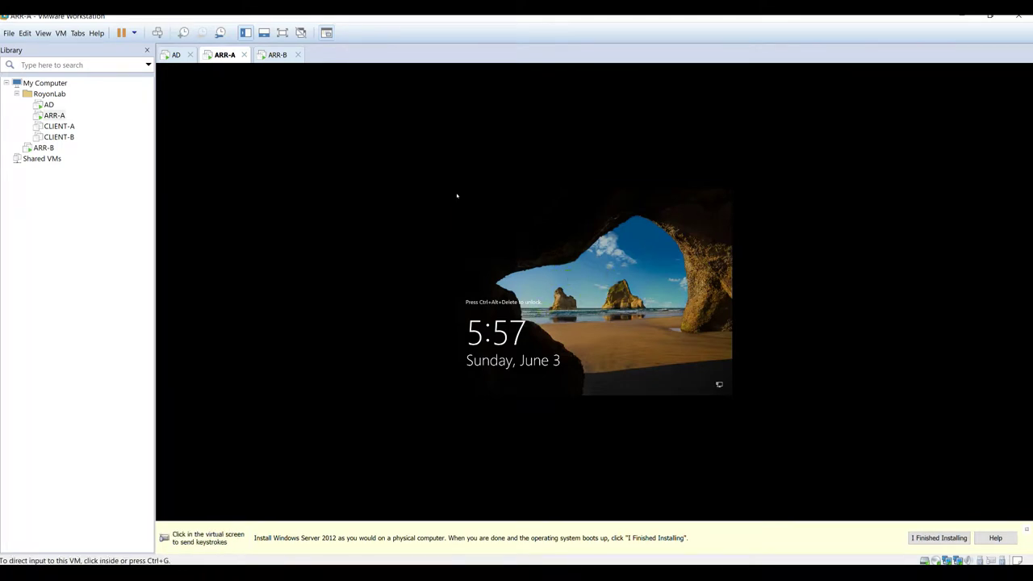
click(158, 32)
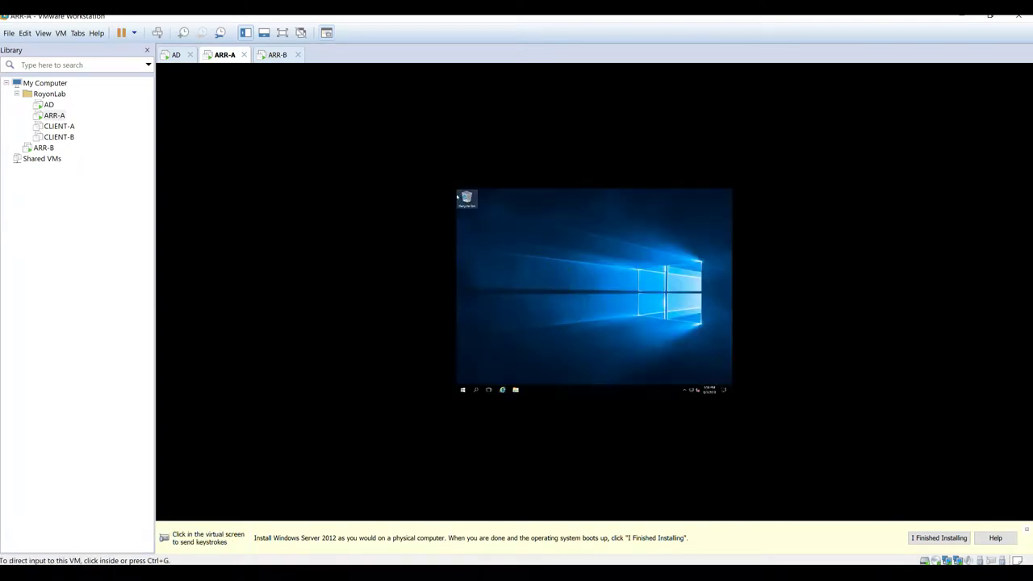
Step: Sign in to ARR-B as Administrator with its password
click(121, 32)
click(277, 54)
click(581, 315)
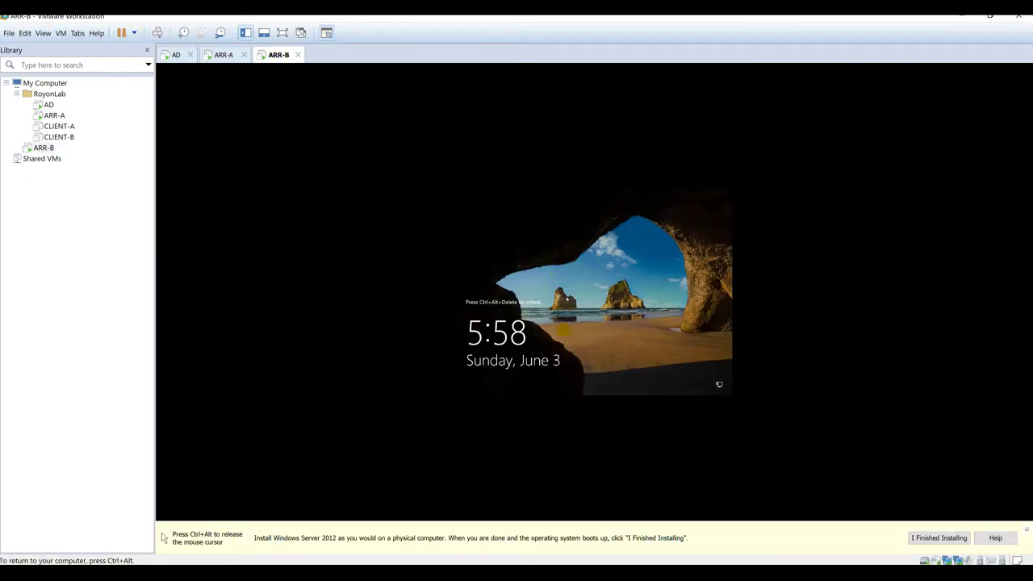
click(582, 316)
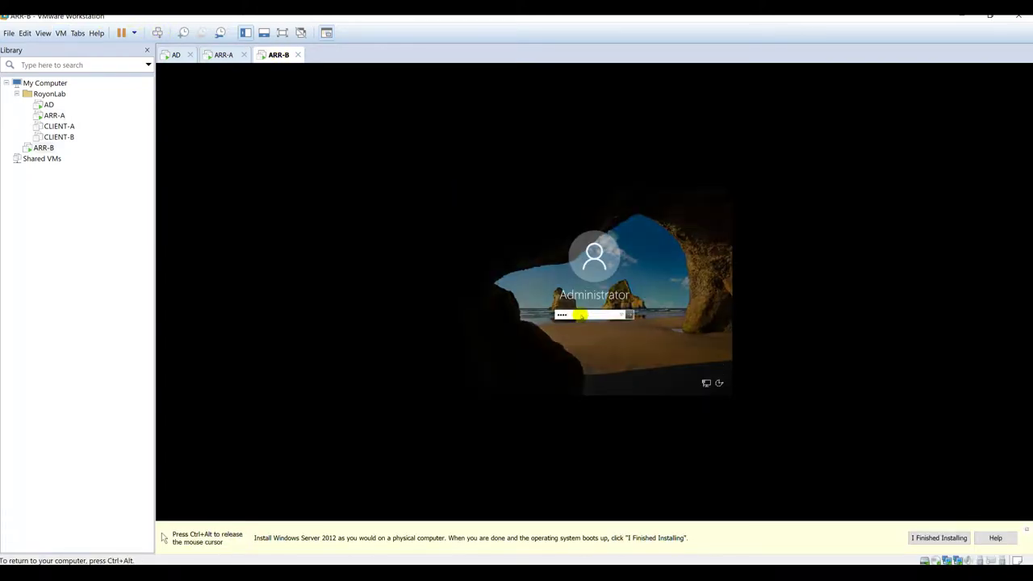
key(Return)
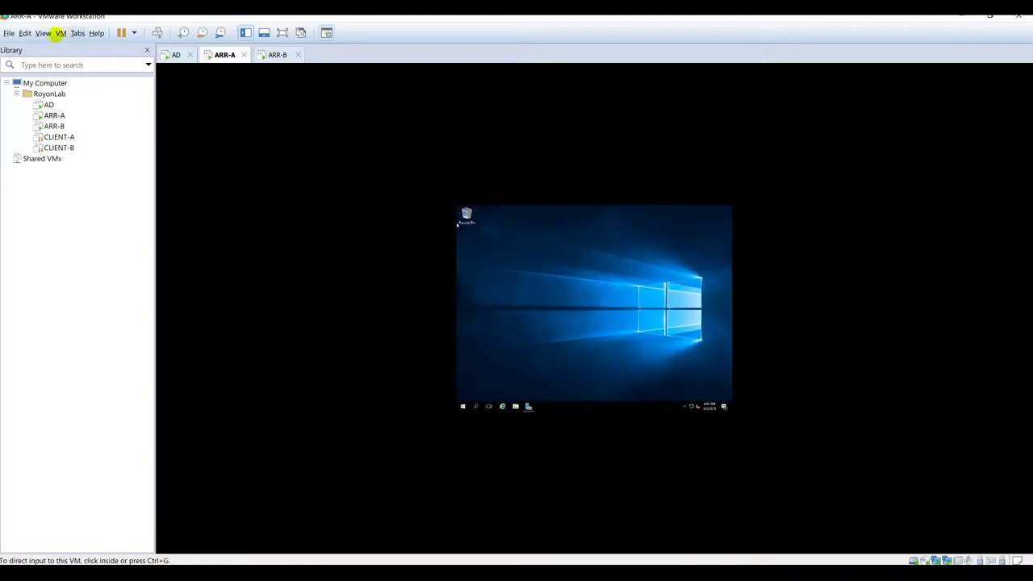
Step: Install VMware Tools on ARR-A using the Typical setup
click(60, 33)
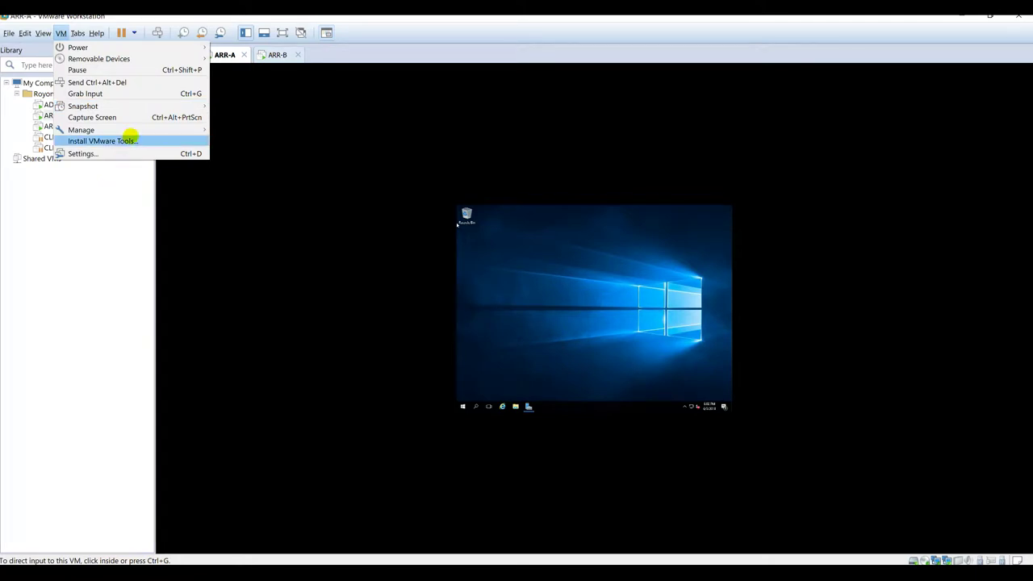
click(164, 139)
click(579, 275)
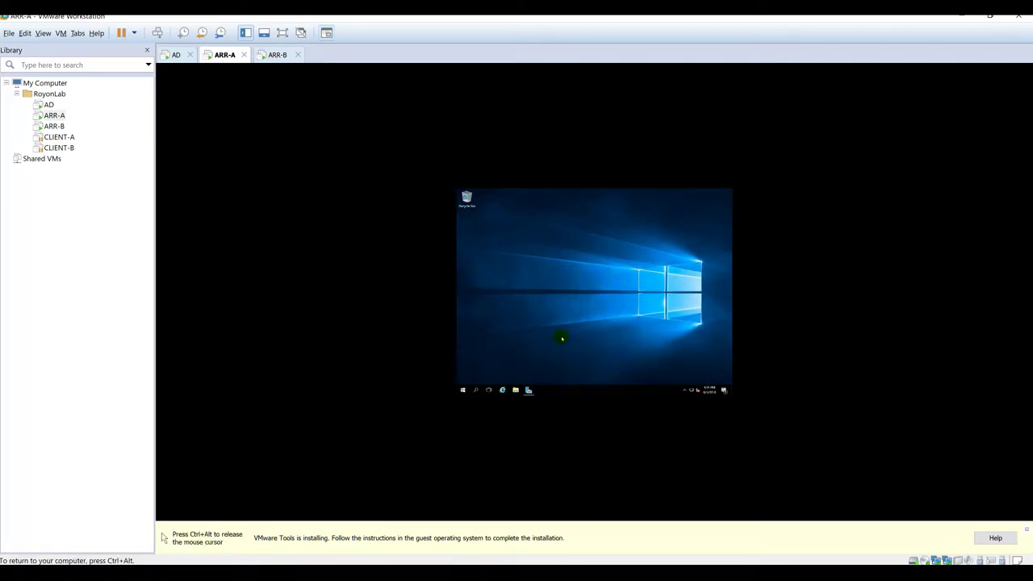
key(ctrl+alt)
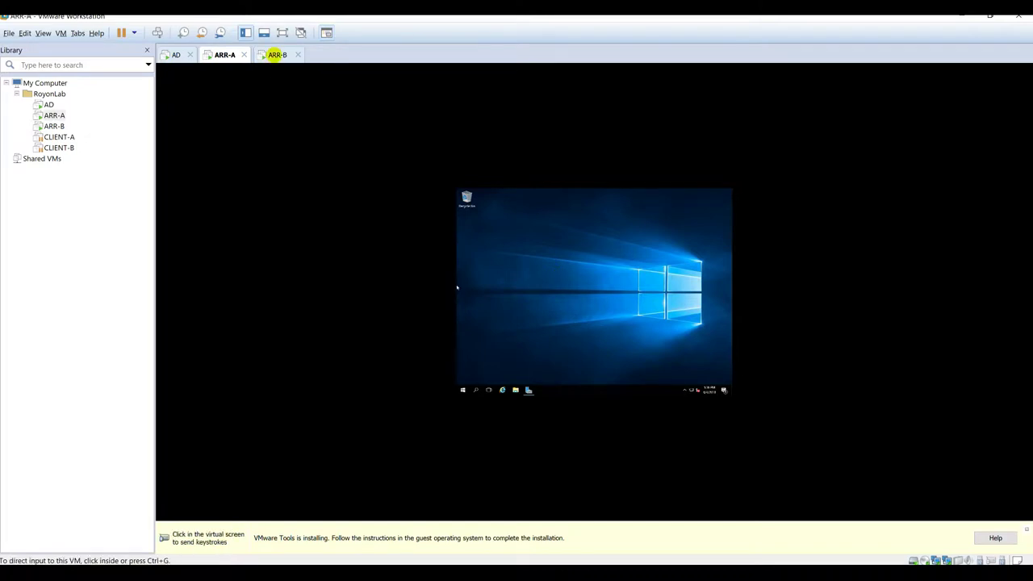
click(576, 286)
click(620, 332)
click(620, 332)
click(620, 331)
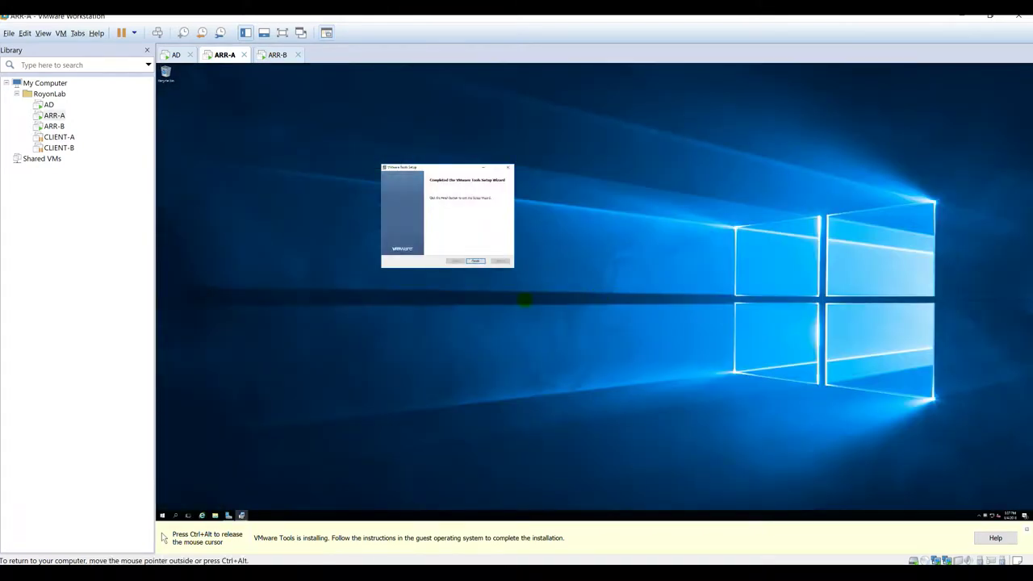
Step: Close the VMware Tools installer and confirm ARR-A's restart, then bring up ARR-B
click(476, 261)
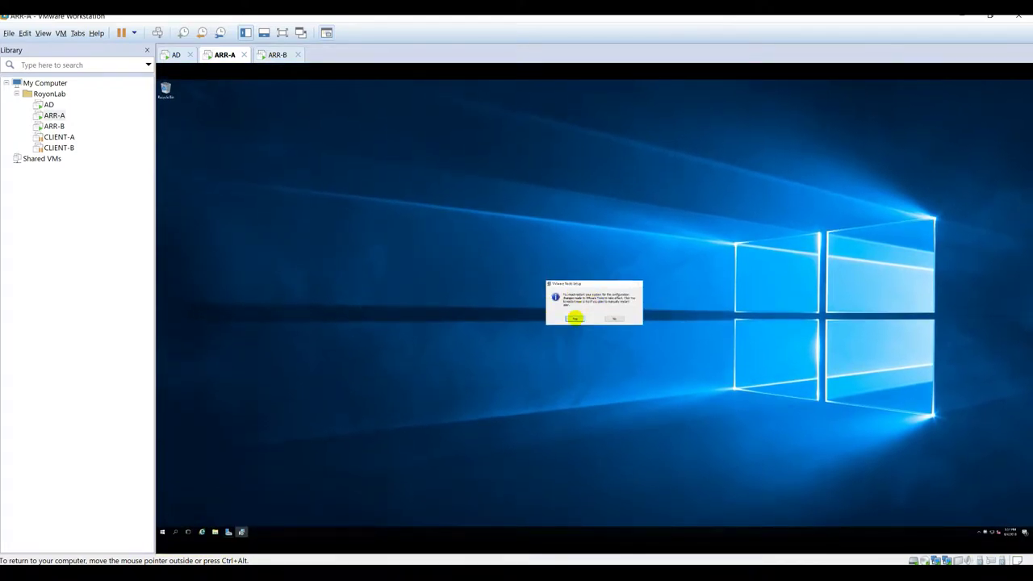
click(575, 319)
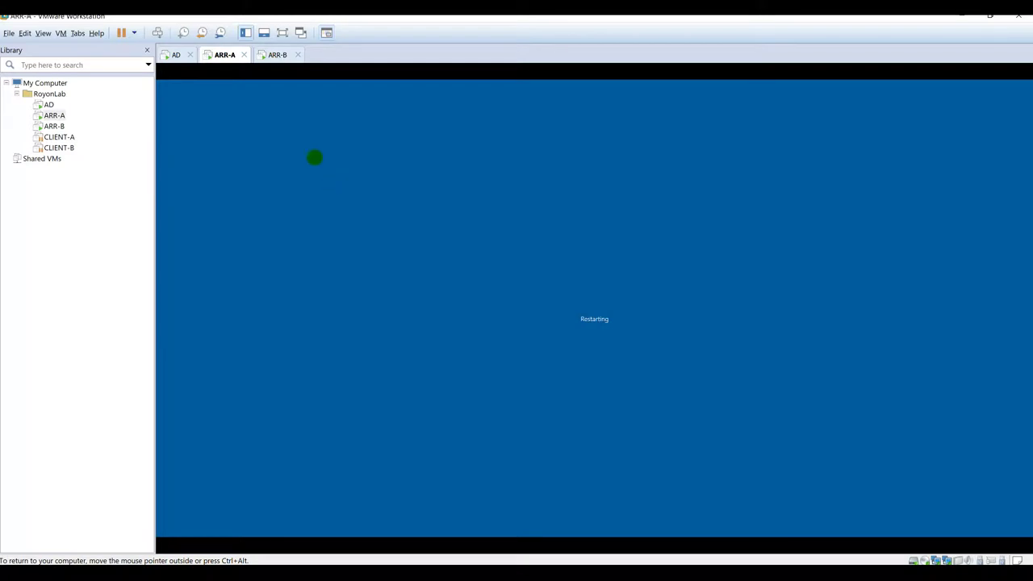
click(275, 54)
Step: Mount VMware Tools on ARR-B and launch its setup program
click(510, 285)
key(ctrl+alt)
click(61, 32)
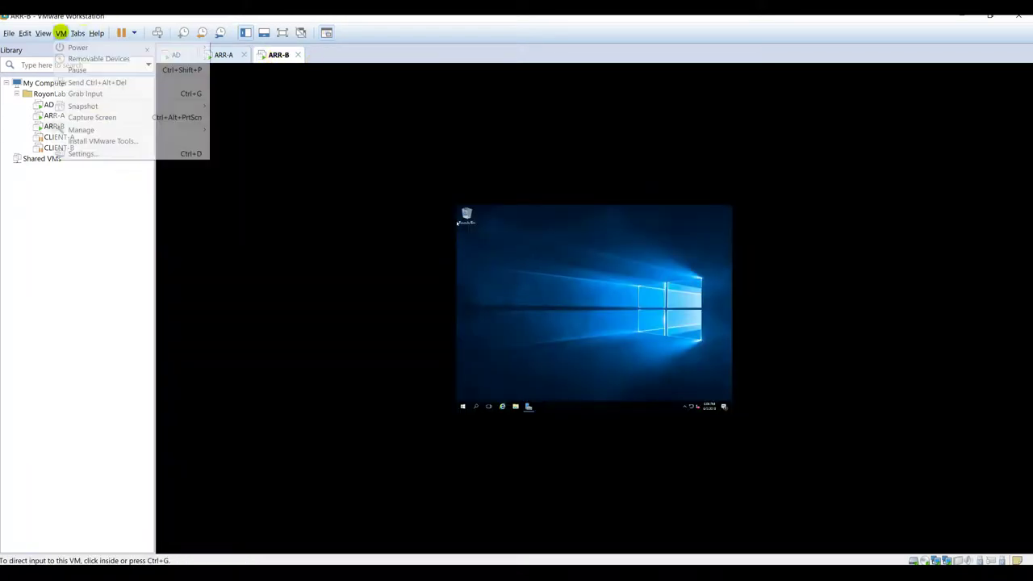
click(107, 140)
click(611, 283)
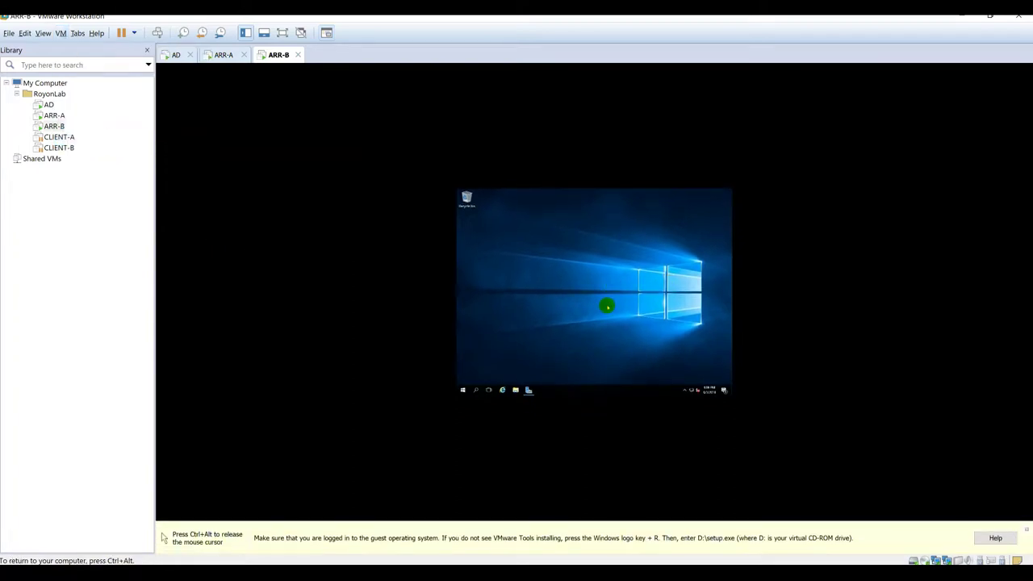
click(674, 240)
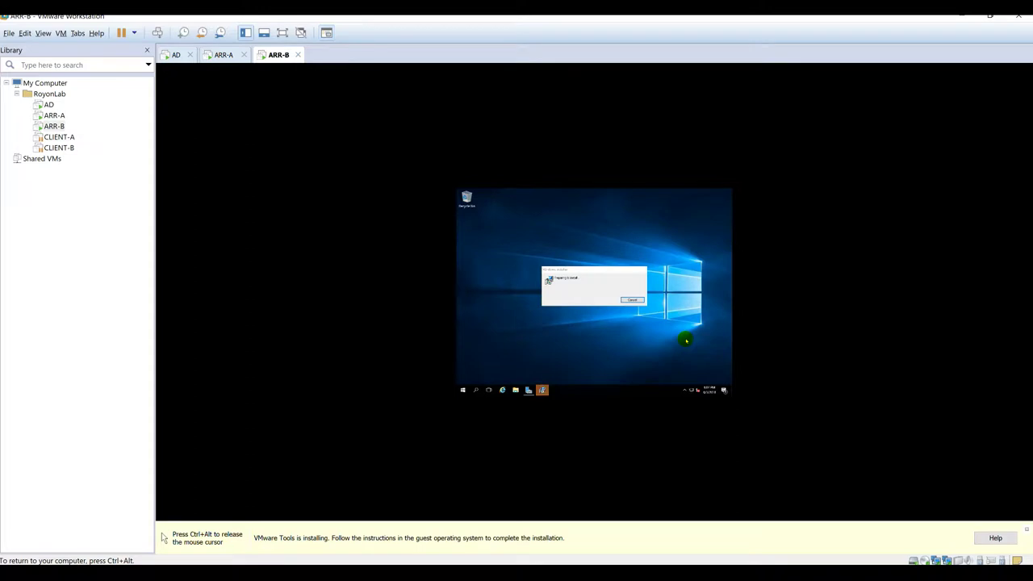
Step: Complete ARR-B's VMware Tools wizard and confirm its restart, then return to ARR-A
click(623, 330)
click(627, 330)
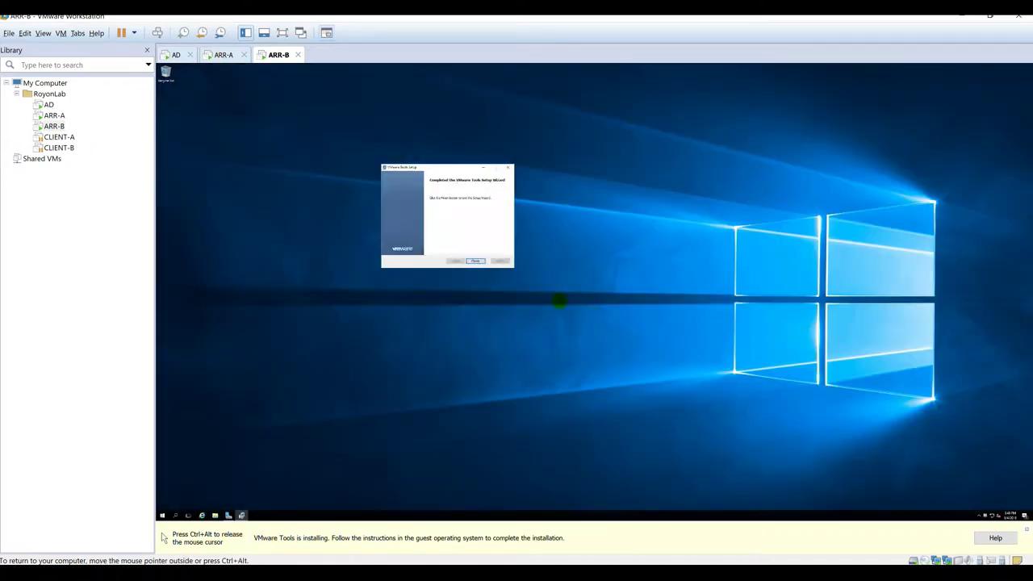
click(474, 260)
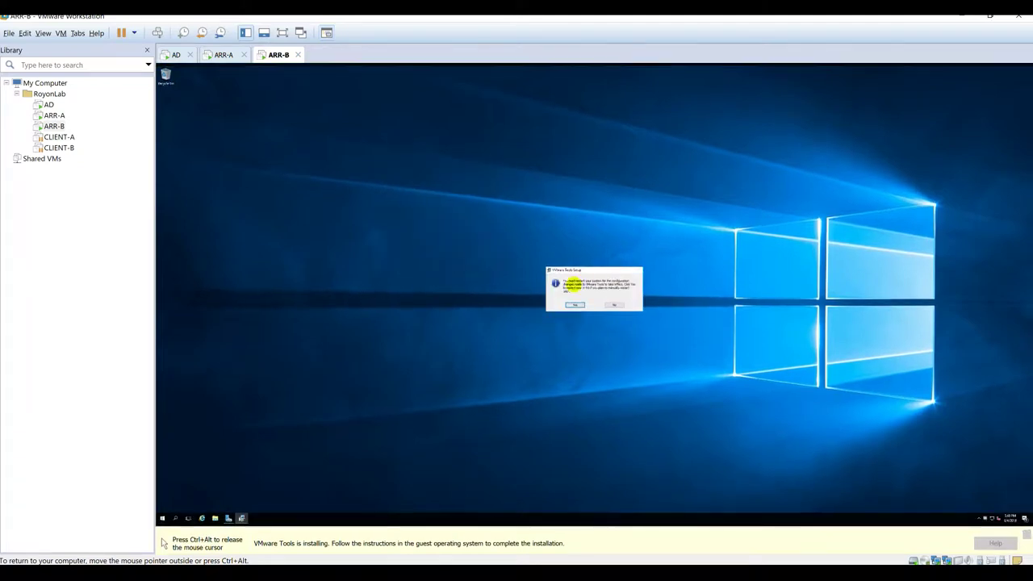
click(574, 311)
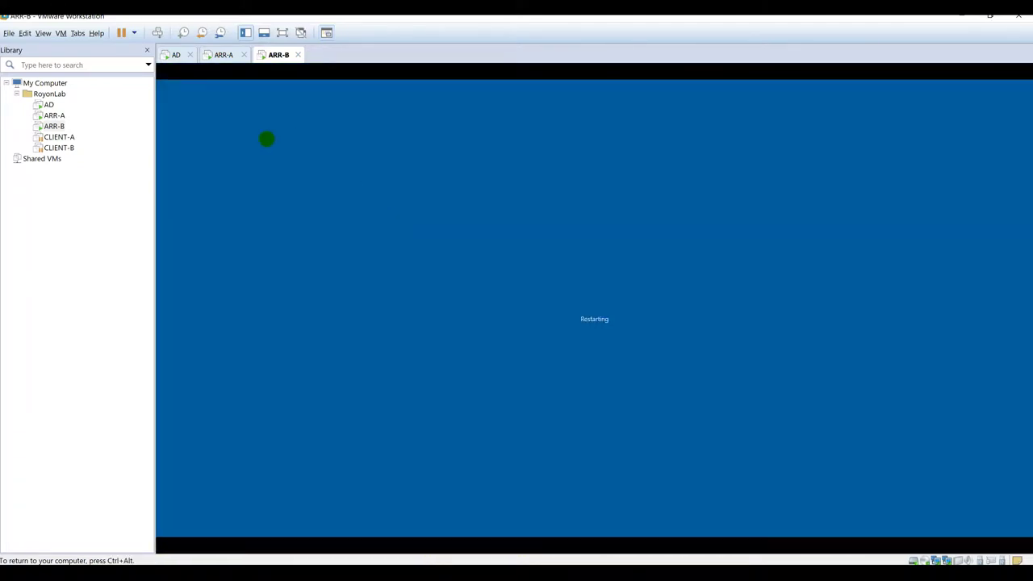
click(222, 54)
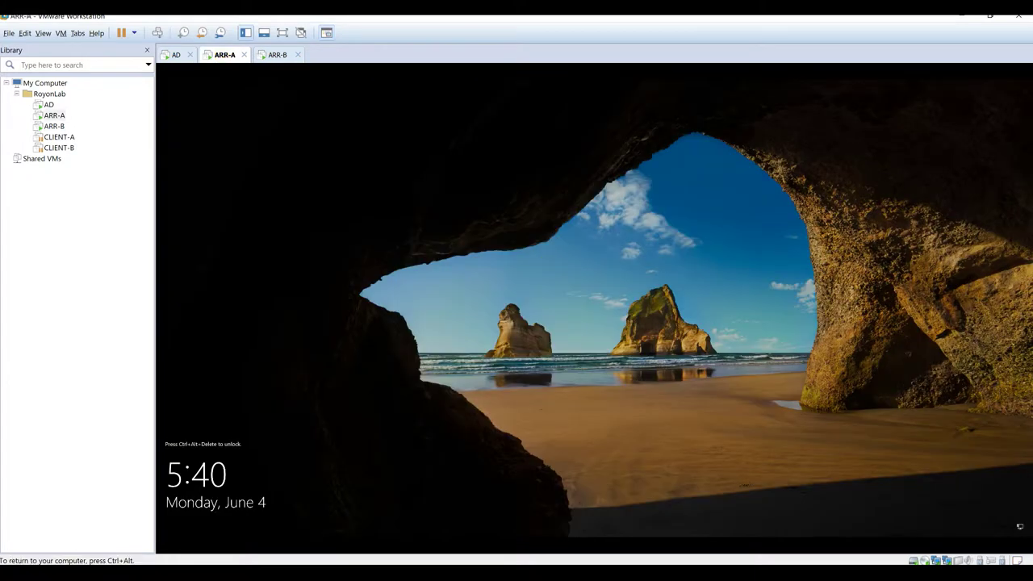
Step: Unlock ARR-A with Ctrl+Alt+Del and sign in with the Administrator password
click(158, 32)
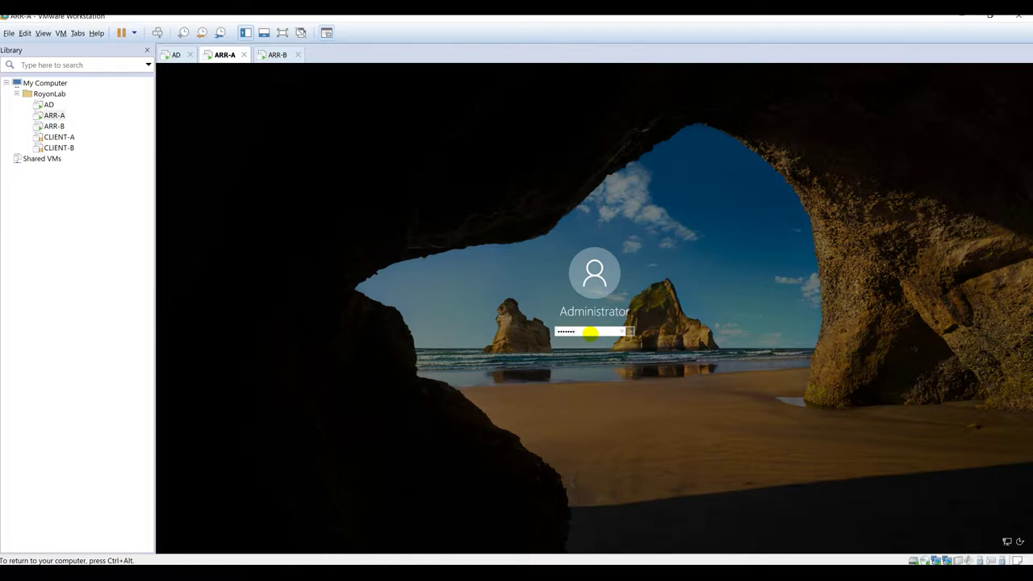
key(Return)
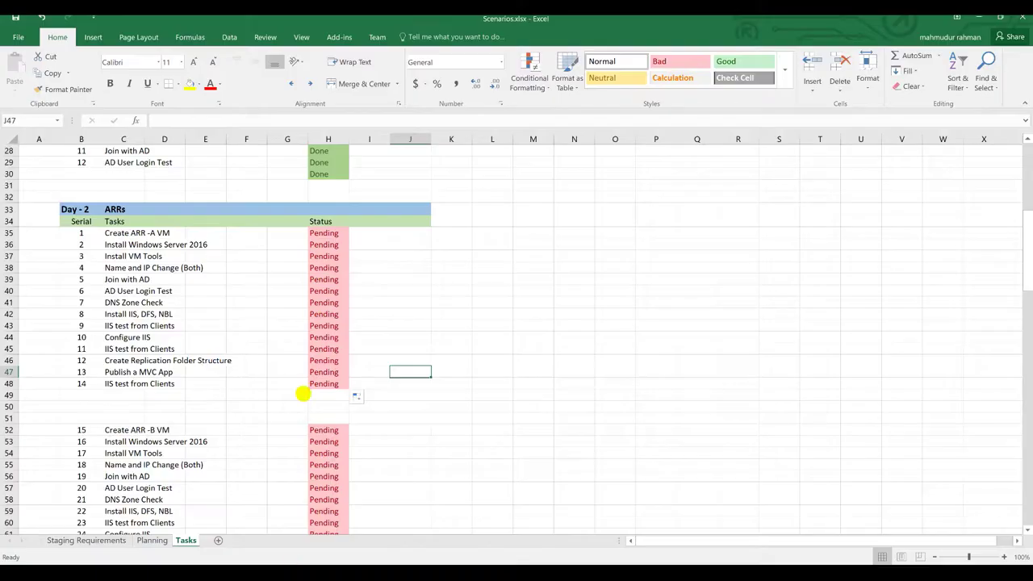
Step: Enter Done in H35, H36 and H37 for ARR tasks 1–3, through Install VM Tools
scroll(295, 340, down, 2)
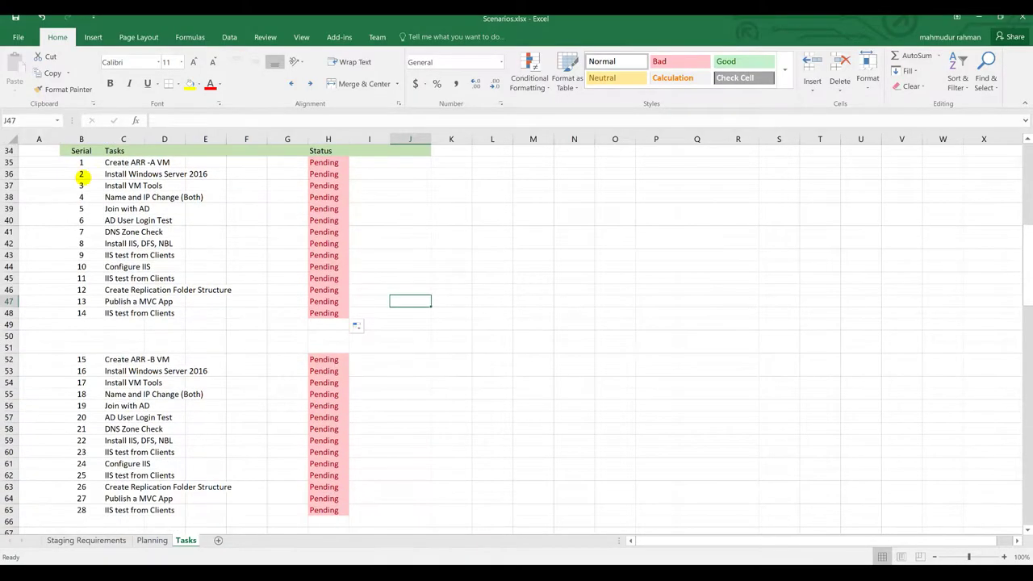
scroll(81, 198, up, 2)
drag(79, 233, 408, 385)
scroll(382, 410, down, 4)
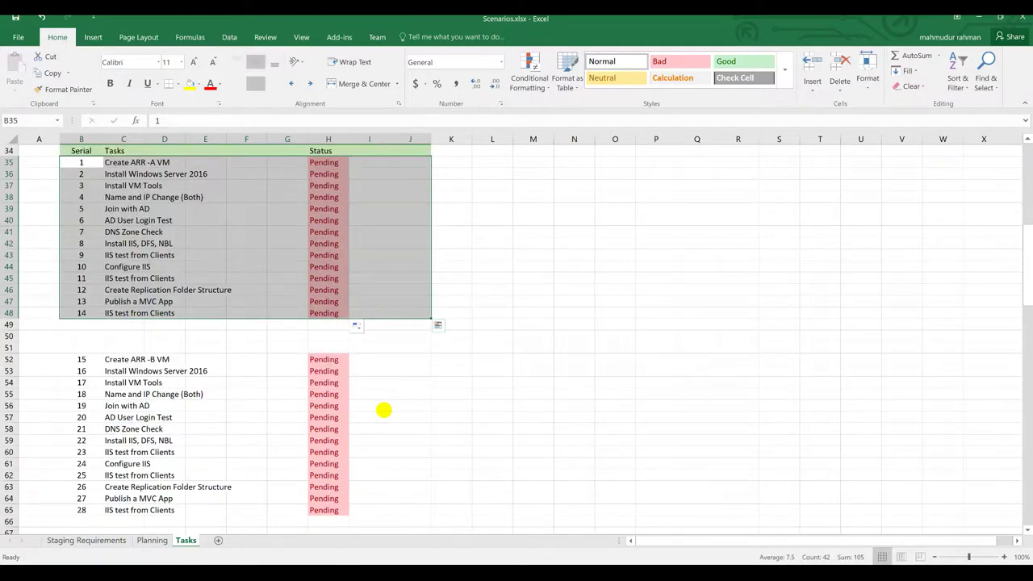
scroll(383, 410, down, 2)
scroll(396, 430, up, 4)
click(137, 164)
click(329, 162)
text(Done)
key(Return)
text(Done)
key(Return)
text(Done)
key(Return)
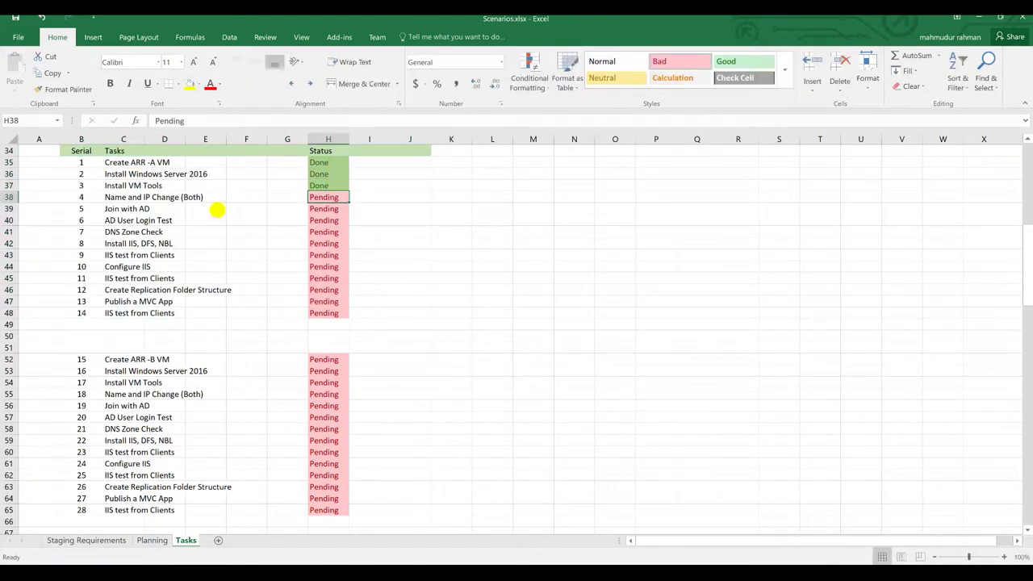
click(166, 198)
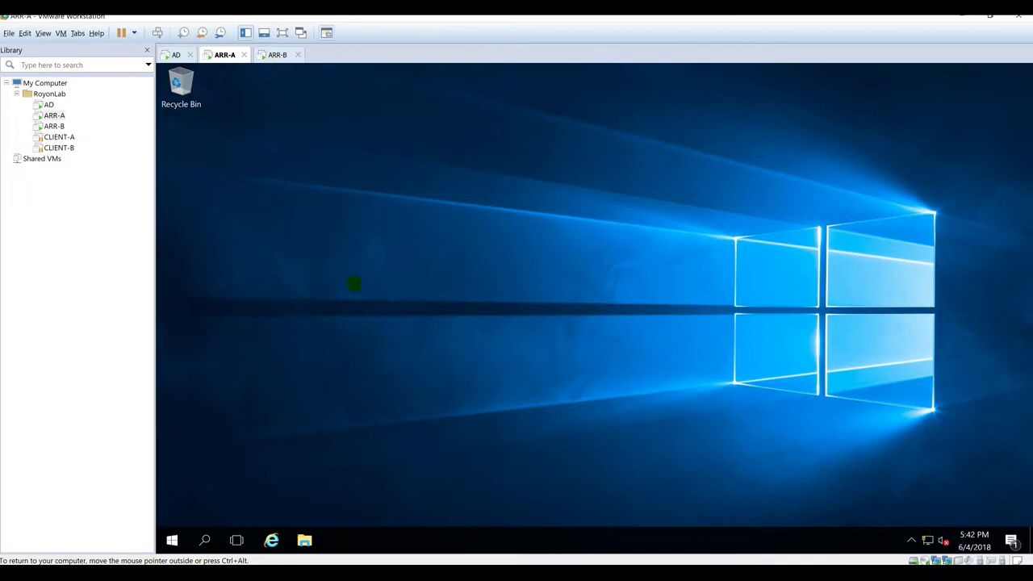
Step: Rename ARR-A's Ethernet0 adapter to LAN and Ethernet1 to NBL
click(277, 54)
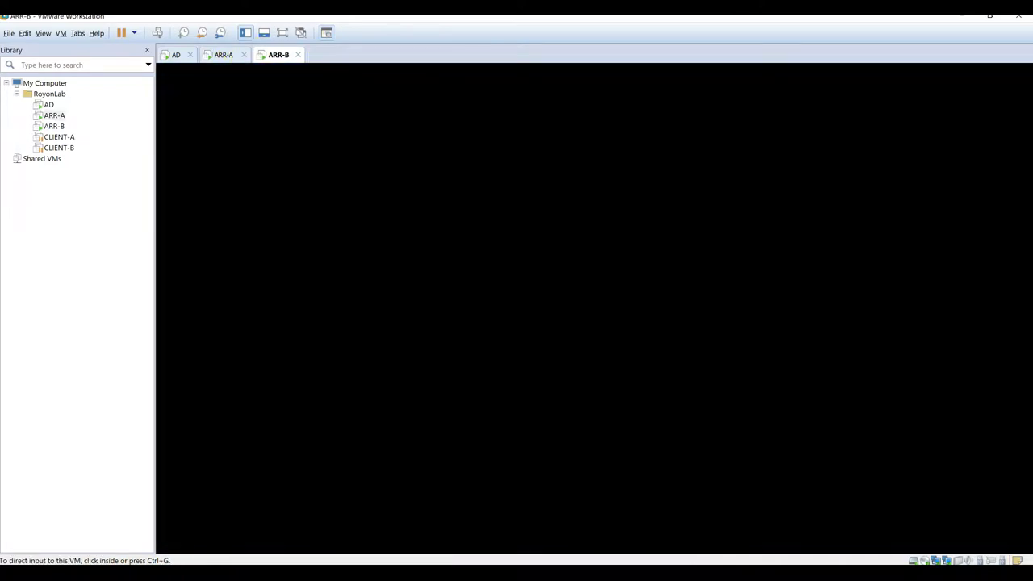
click(224, 54)
click(655, 341)
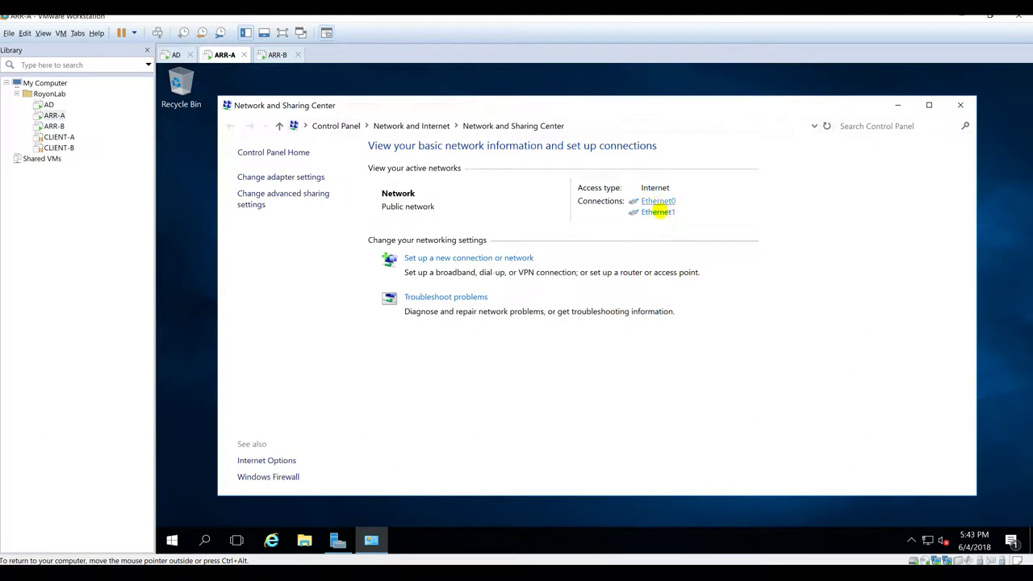
click(275, 177)
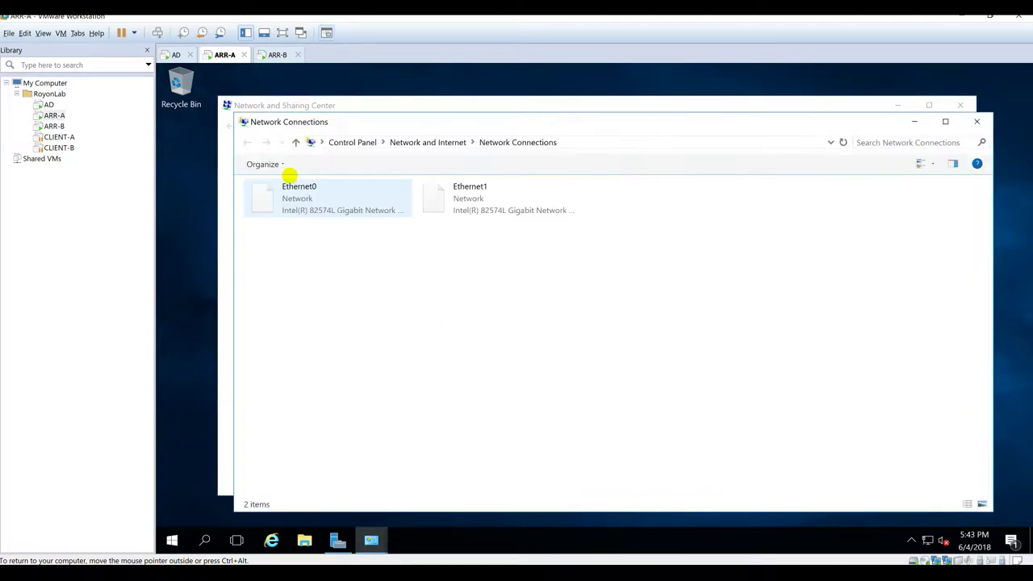
click(290, 194)
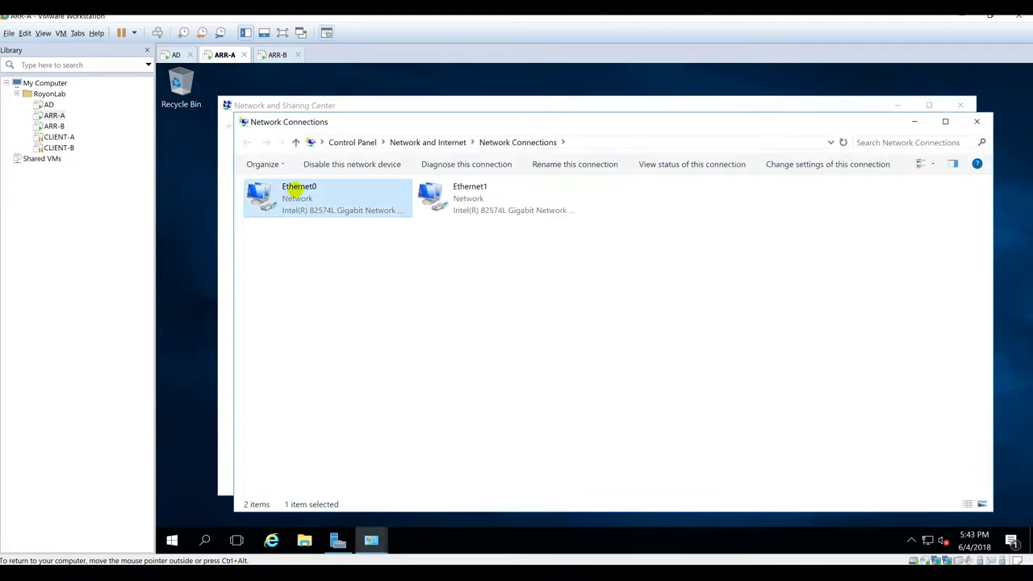
click(293, 188)
text(LAN)
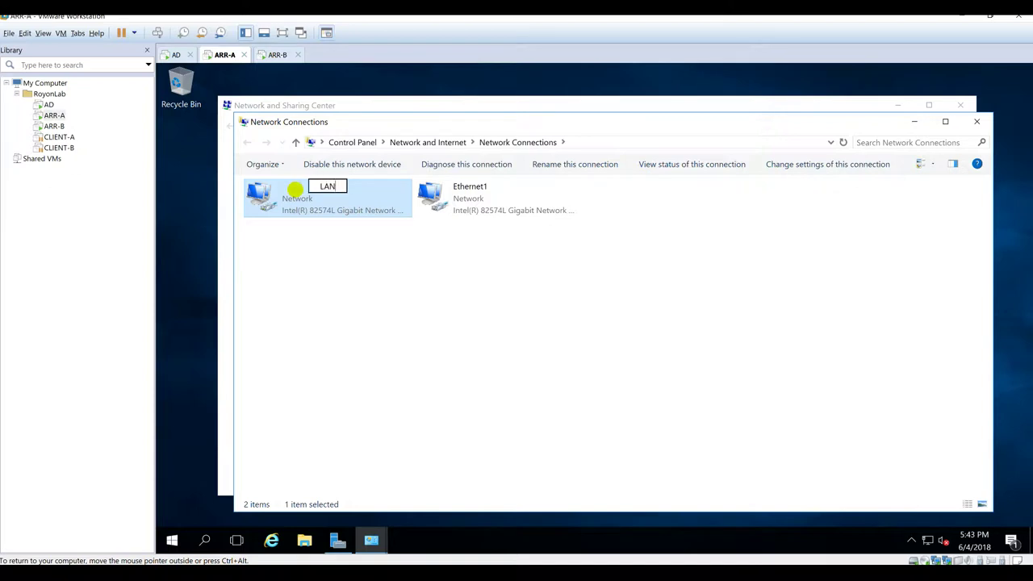
key(Tab)
text(NBL)
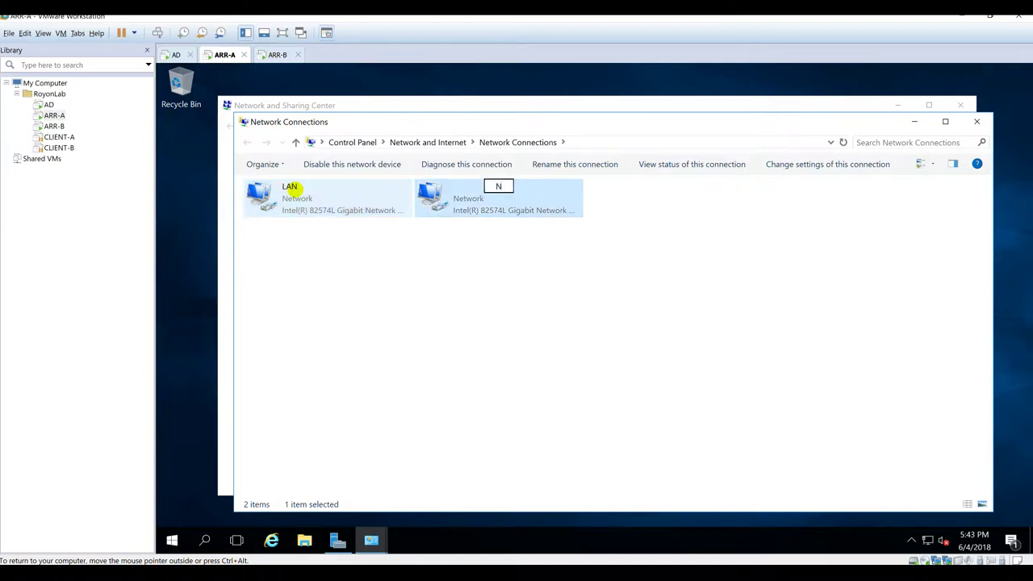
click(307, 270)
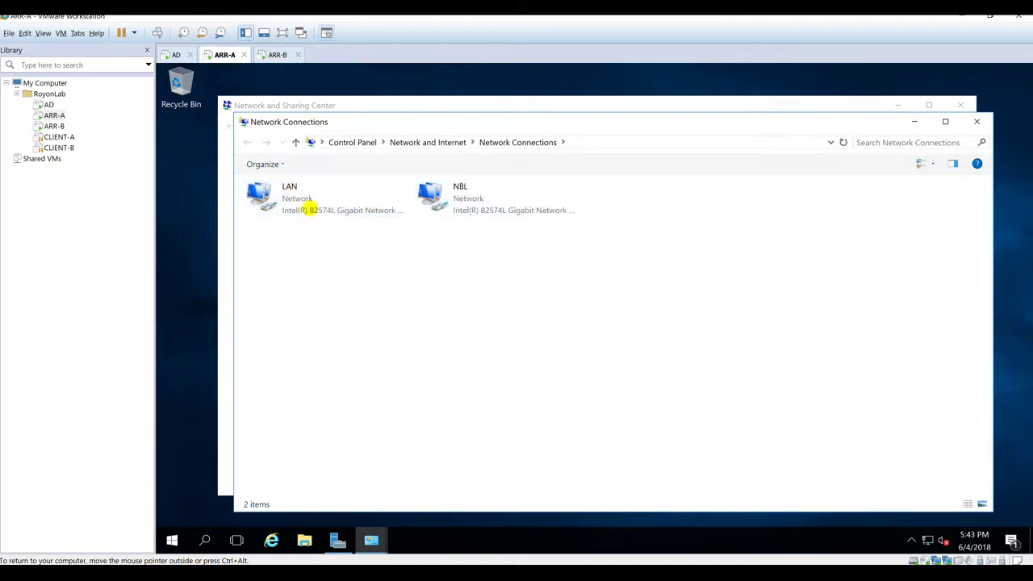
Step: Open the Properties of ARR-A's LAN connection
click(308, 209)
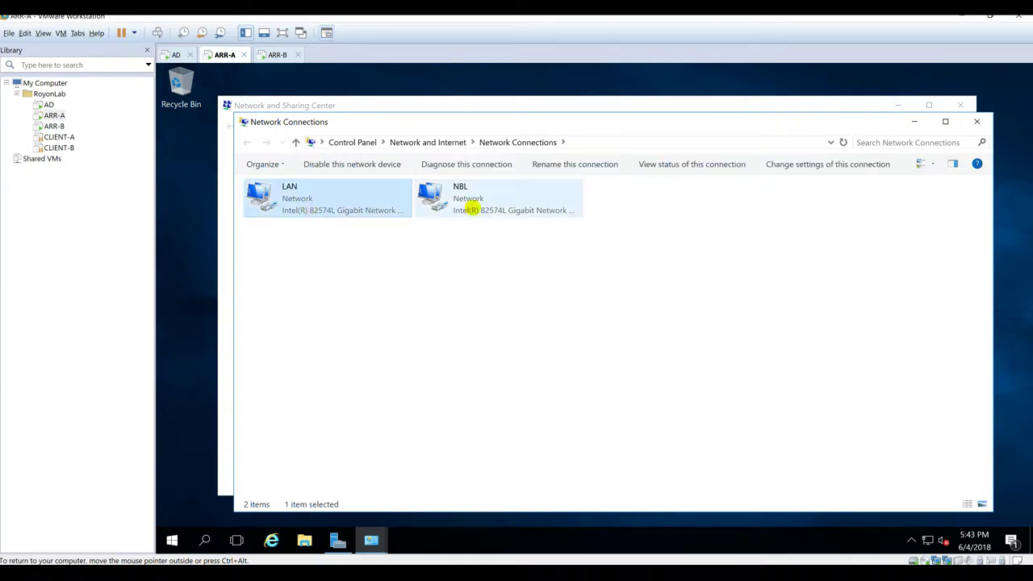
click(460, 206)
click(307, 197)
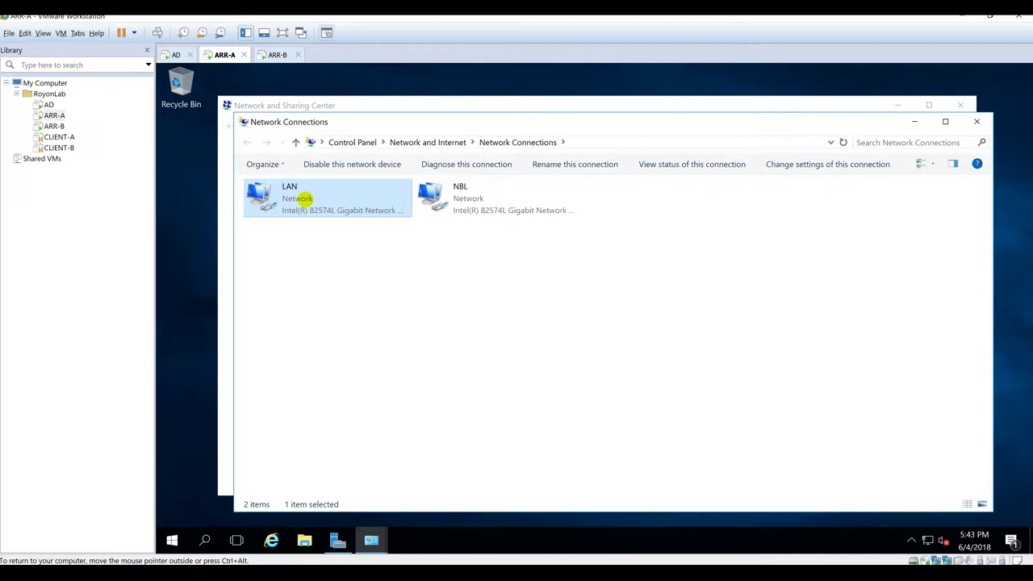
right_click(302, 199)
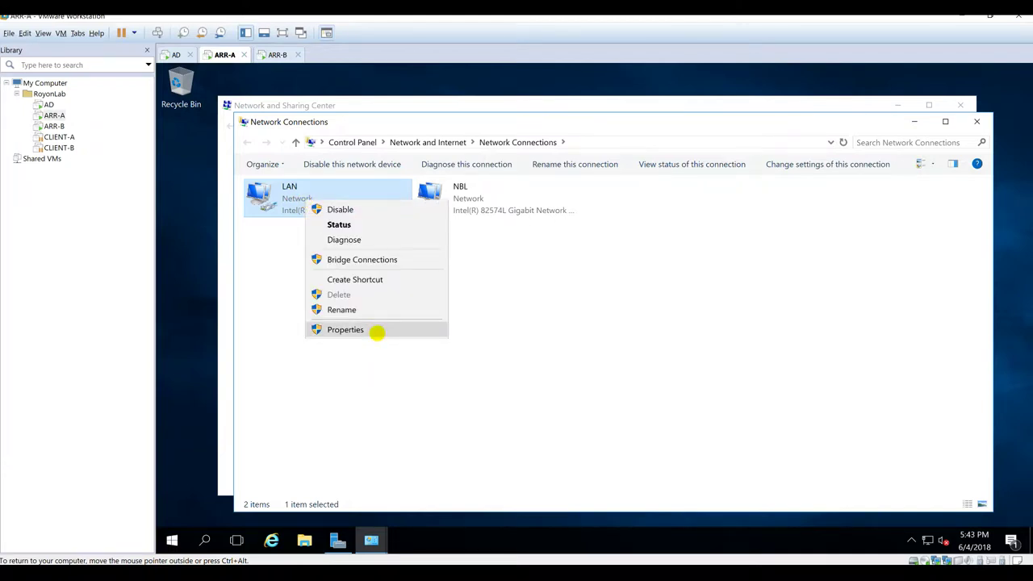
click(346, 329)
Step: Give LAN static IPv4 192.168.1.23/255.255.255.0, gateway 192.168.1.1 and DNS 192.168.1.10
click(278, 313)
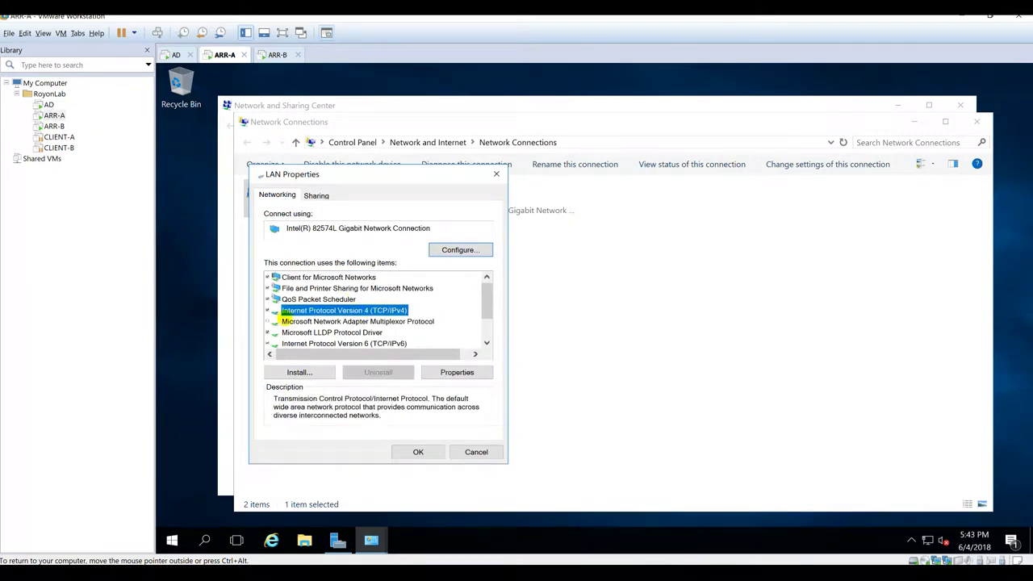
click(462, 374)
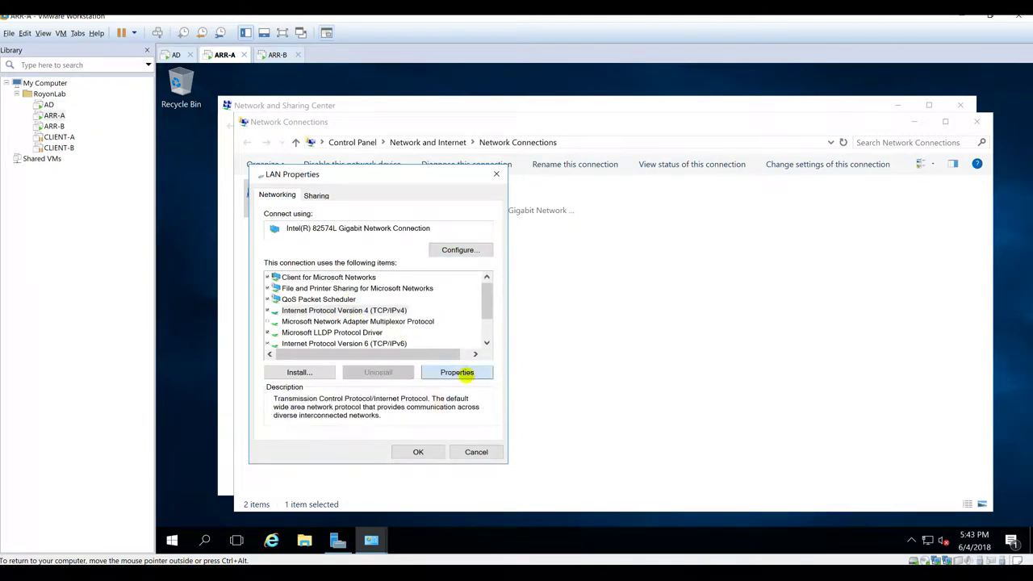
click(363, 318)
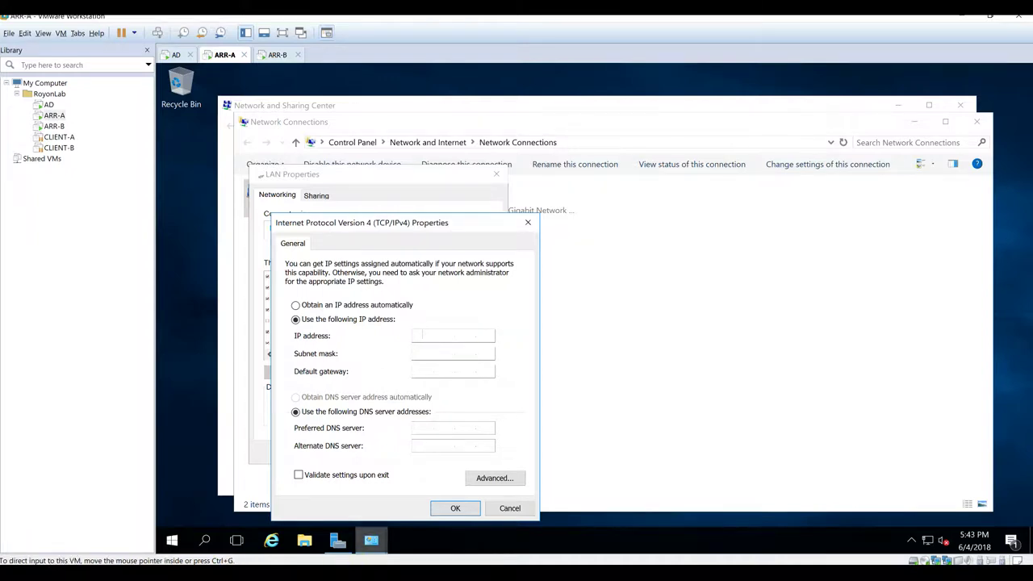
mouse_move(337, 540)
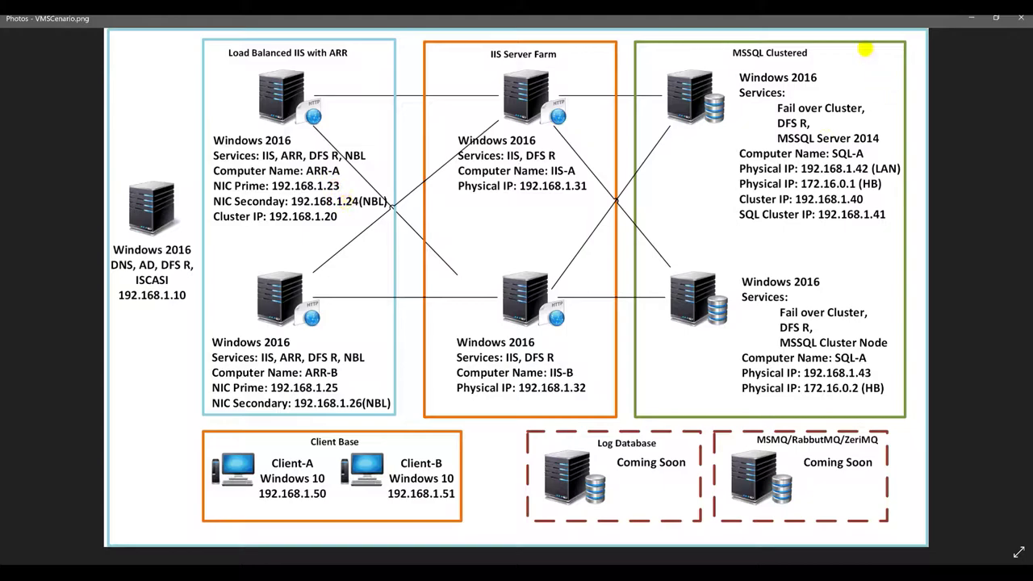
click(969, 18)
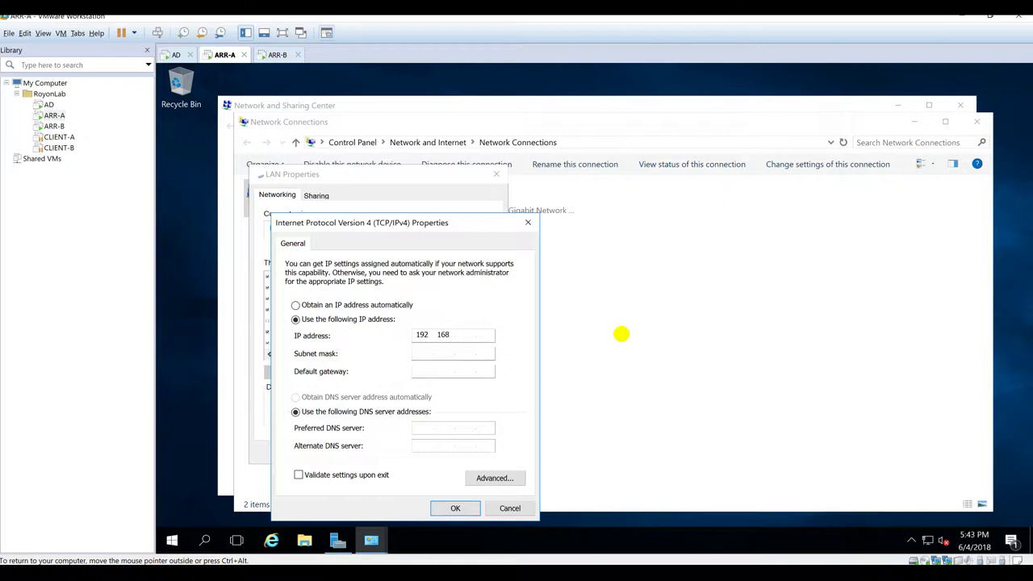
key(Tab)
key(Tab)
text(192.168.1.1)
key(Tab)
key(Tab)
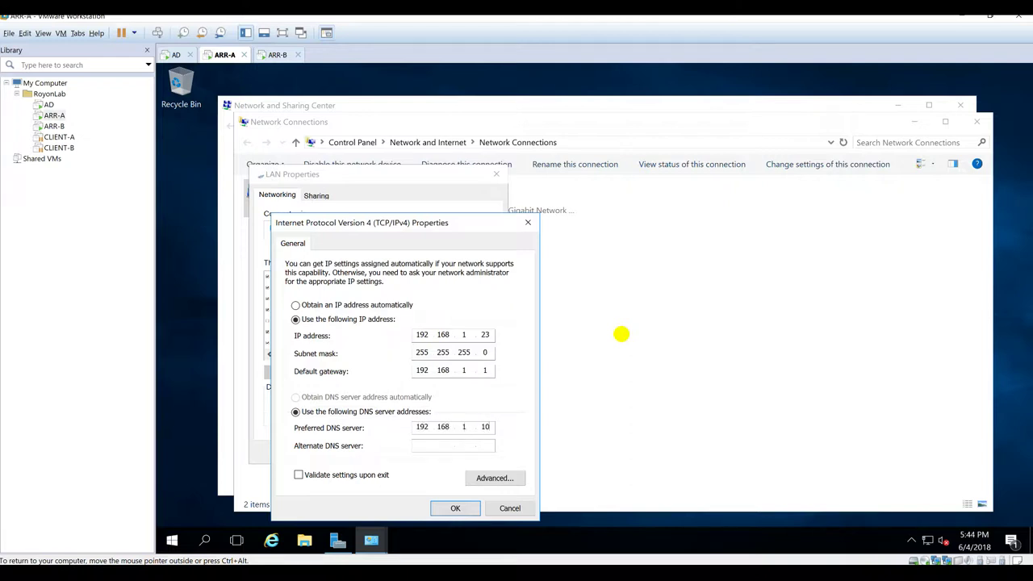
Step: Enable NetBIOS over TCP/IP in LAN's advanced WINS settings and apply everything
click(494, 478)
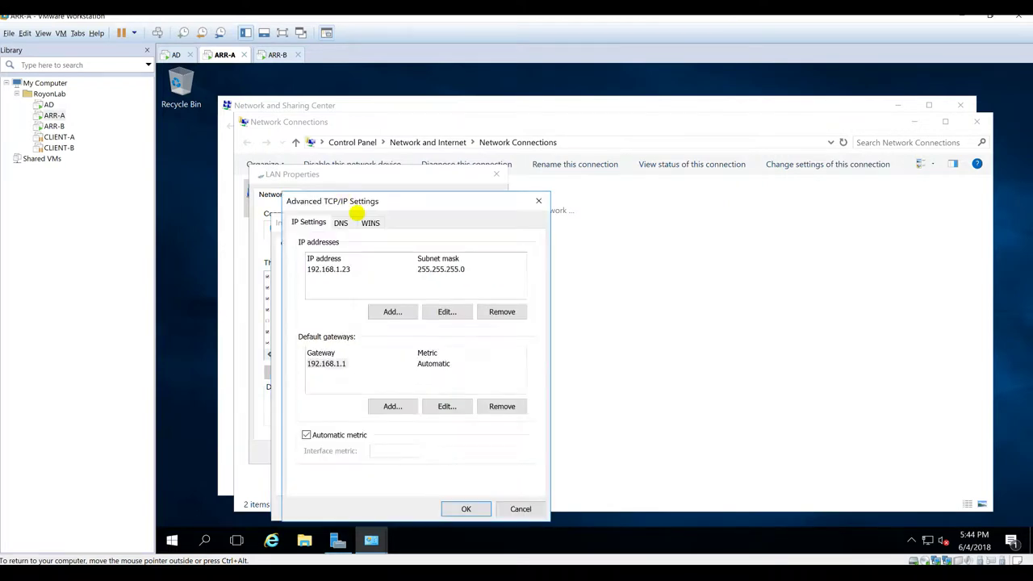
click(371, 223)
click(381, 431)
click(458, 505)
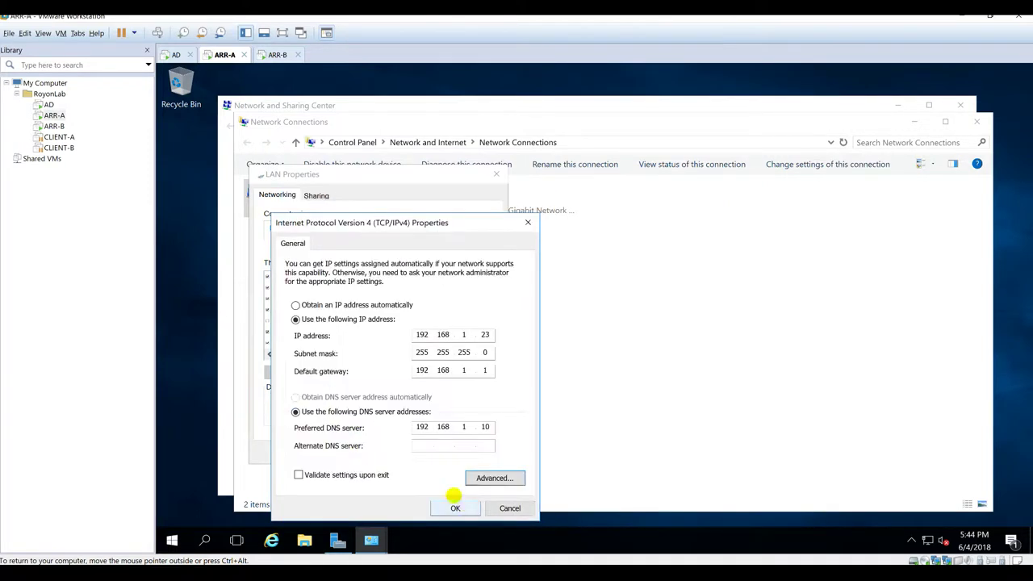
click(455, 508)
click(418, 453)
click(365, 296)
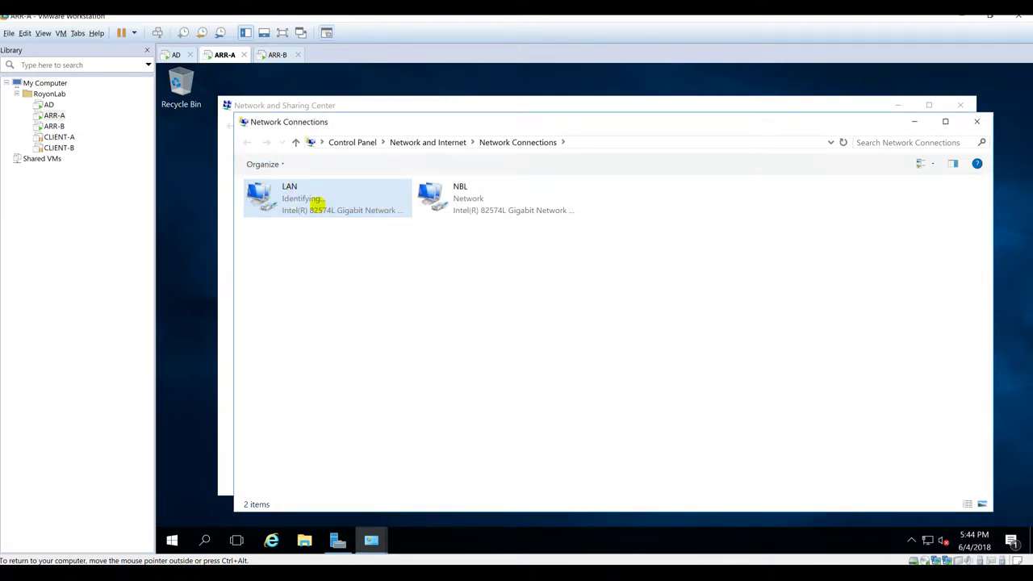
Step: Set NBL's IPv4 to static address 192.168.1.24 with mask 255.255.255.0
right_click(498, 196)
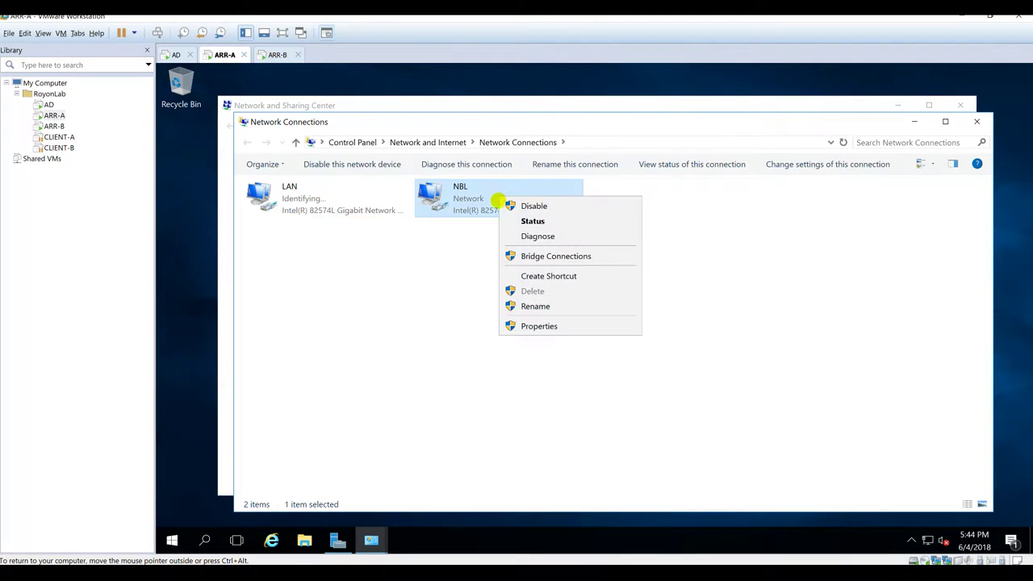
click(539, 326)
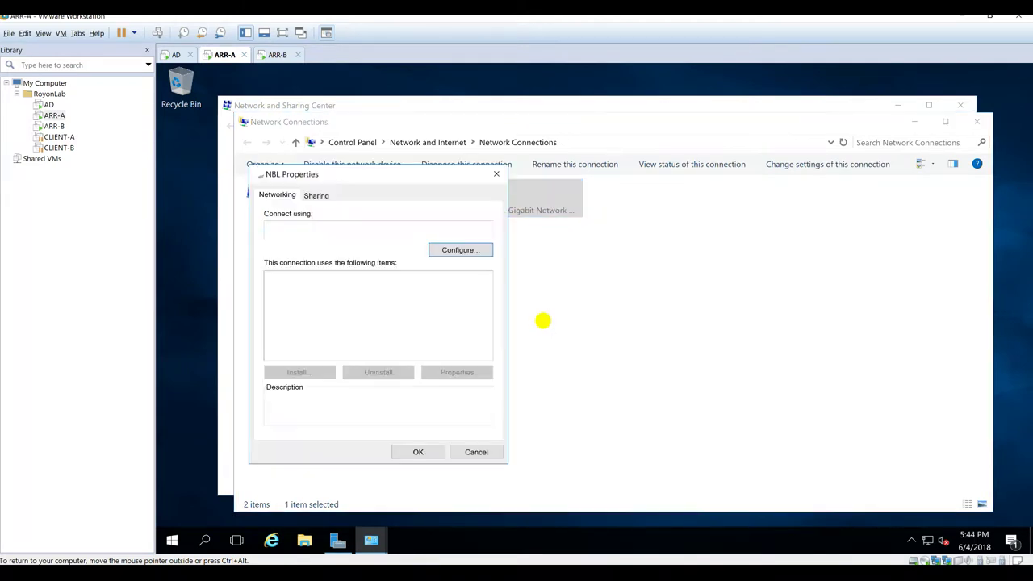
double_click(381, 312)
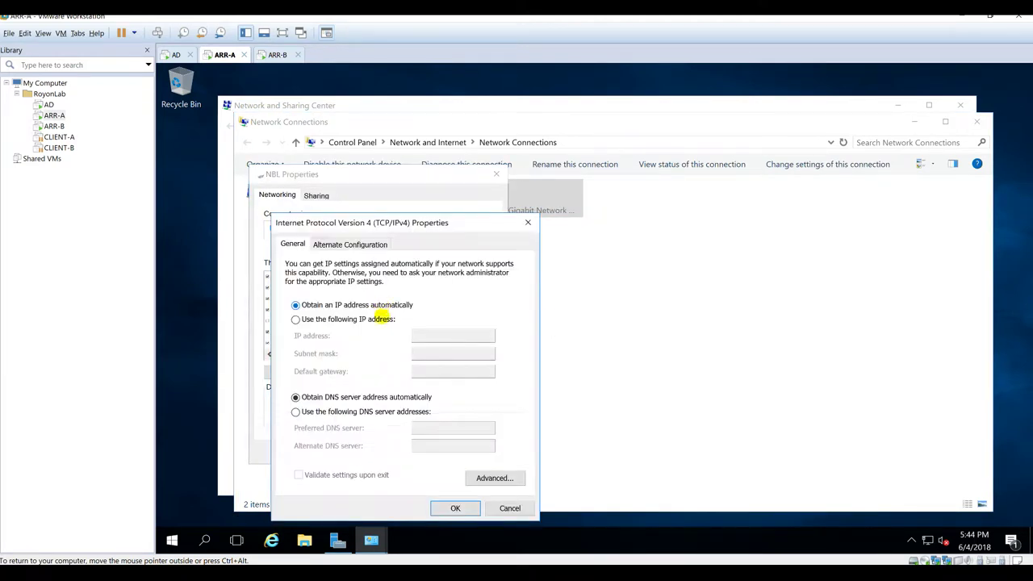
click(336, 320)
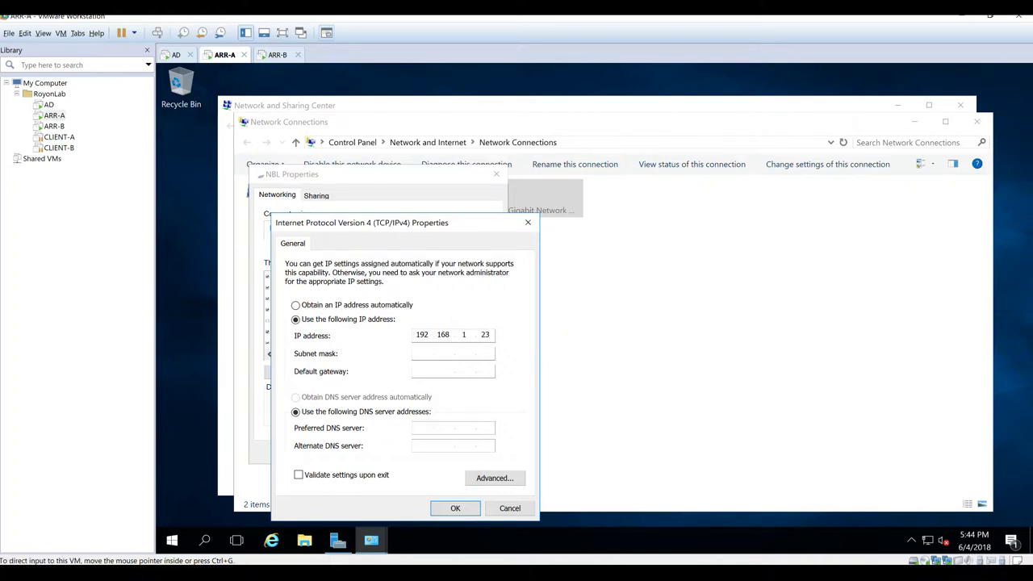
key(alt+Tab)
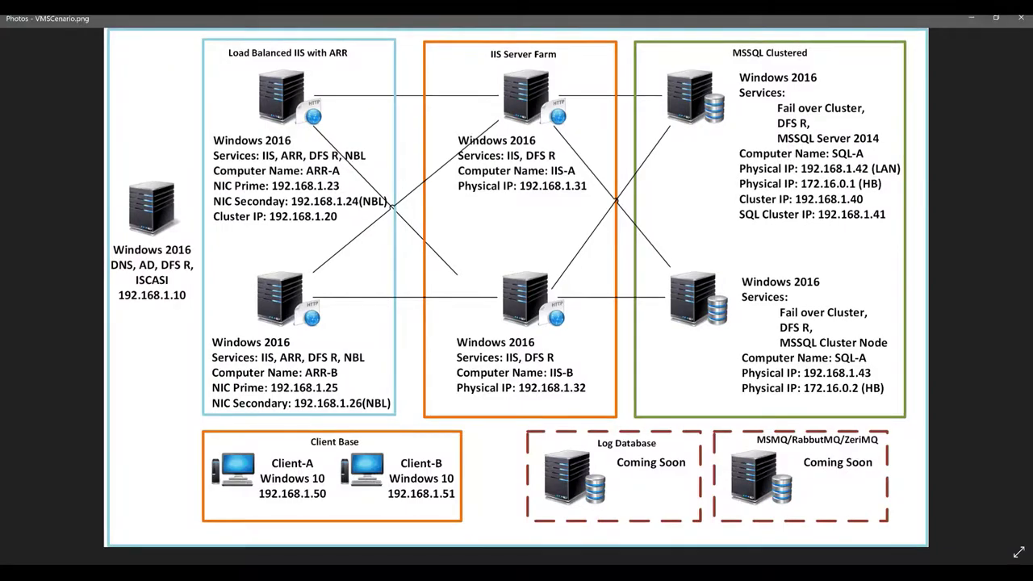
key(alt+Tab)
click(485, 334)
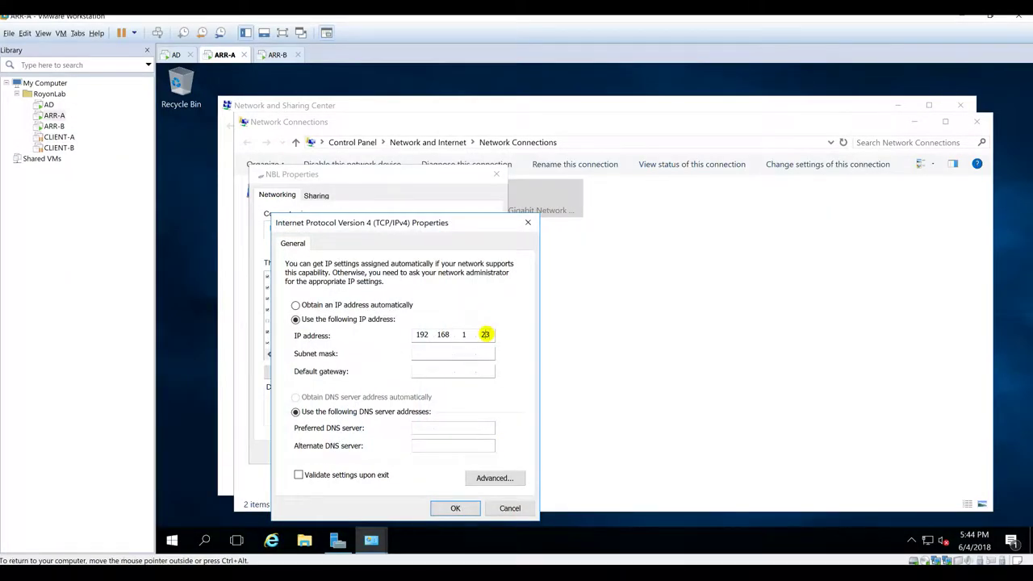
text(4)
key(Tab)
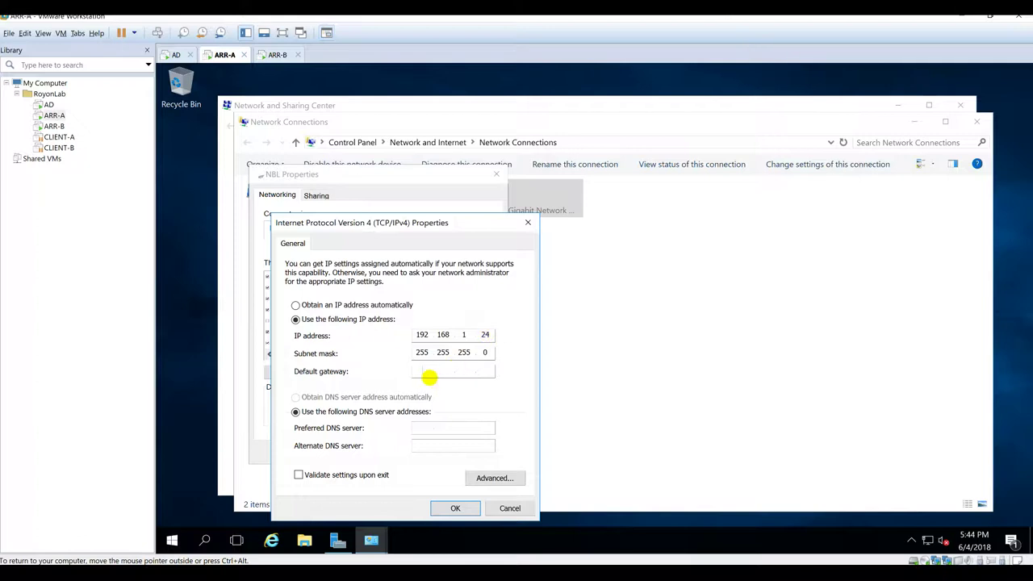
Step: Disable NetBIOS over TCP/IP on NBL, apply the settings and close Network Connections
click(496, 478)
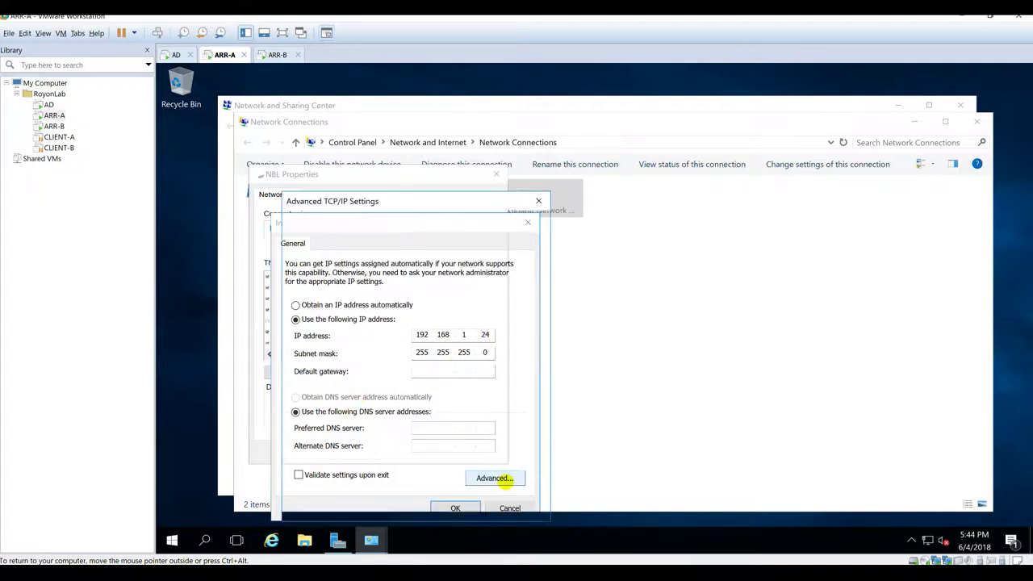
click(370, 221)
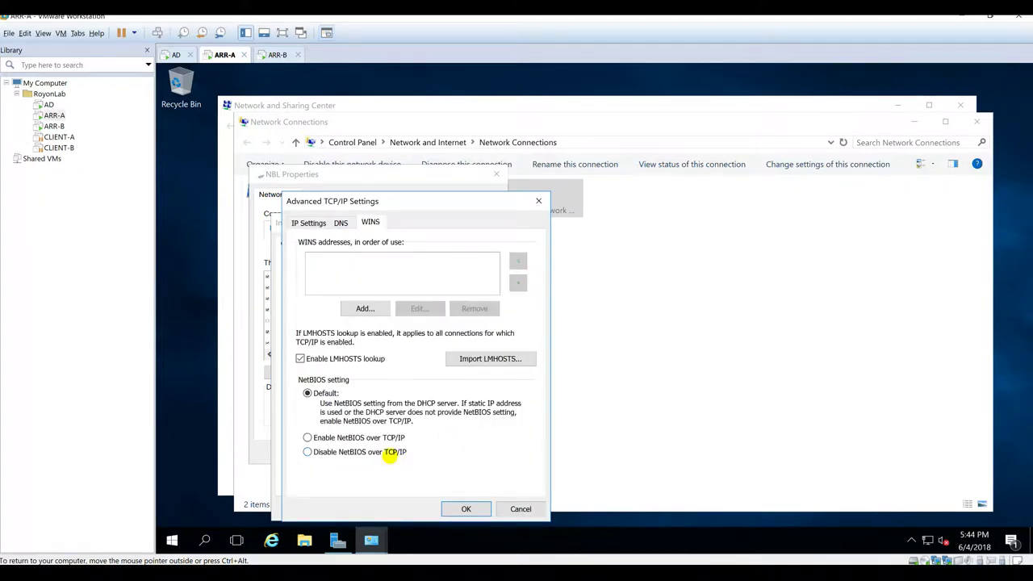
click(392, 450)
click(466, 510)
click(458, 509)
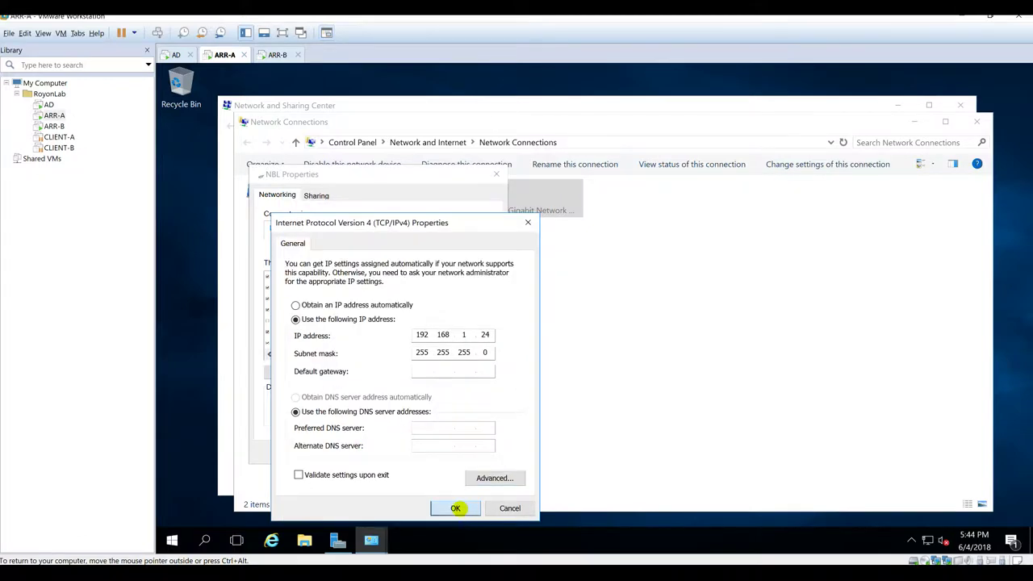
click(418, 452)
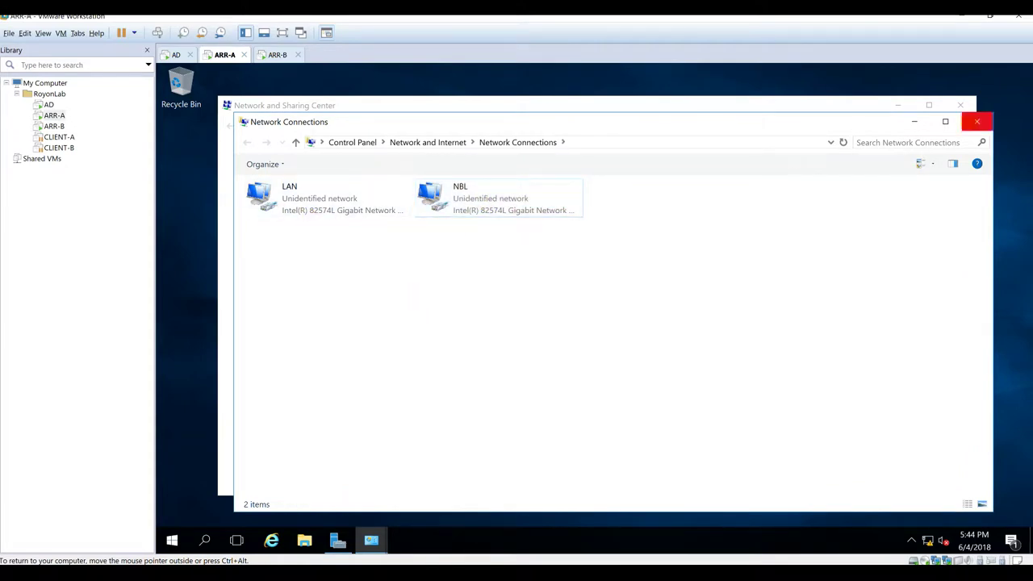
click(976, 121)
Step: Close Network and Sharing Center and open ARR-A's computer name/domain change dialog from This PC properties
click(960, 105)
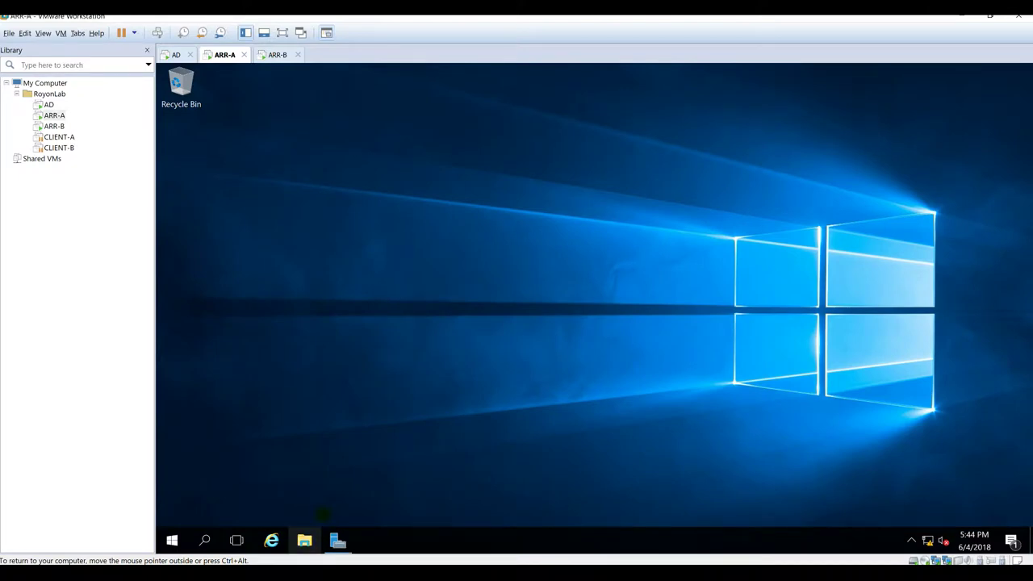
click(304, 540)
click(259, 258)
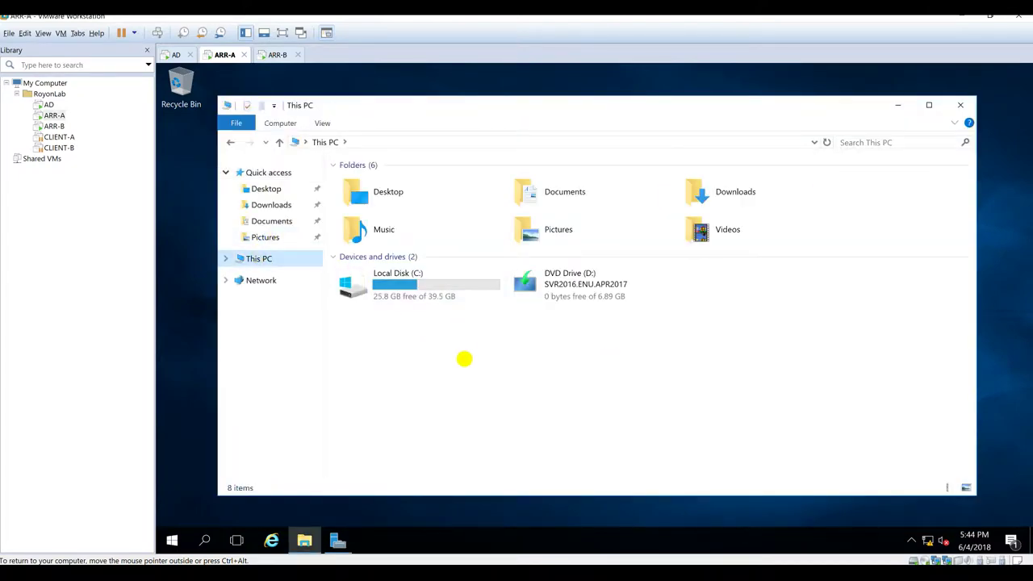
right_click(463, 359)
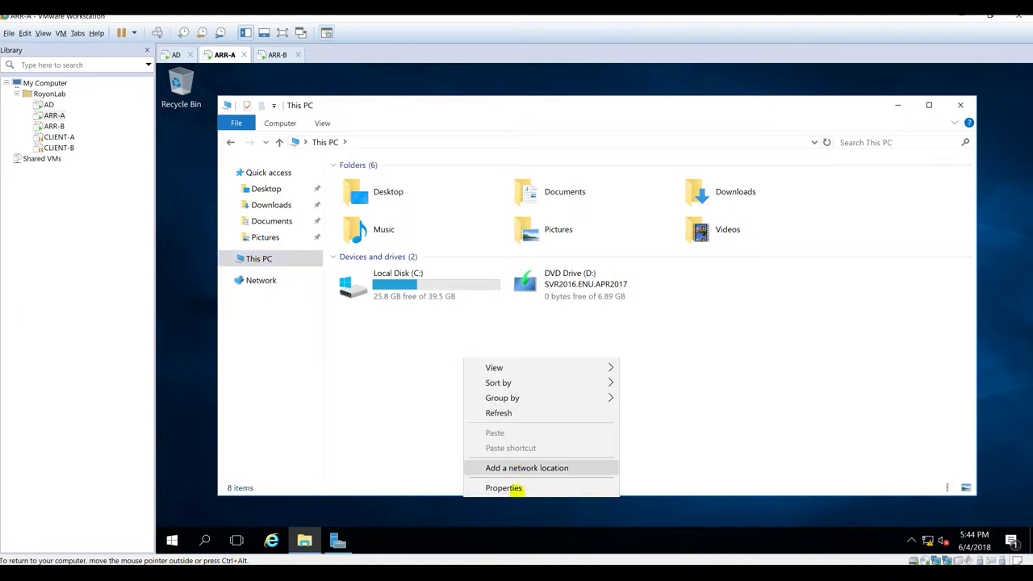
click(508, 487)
click(928, 362)
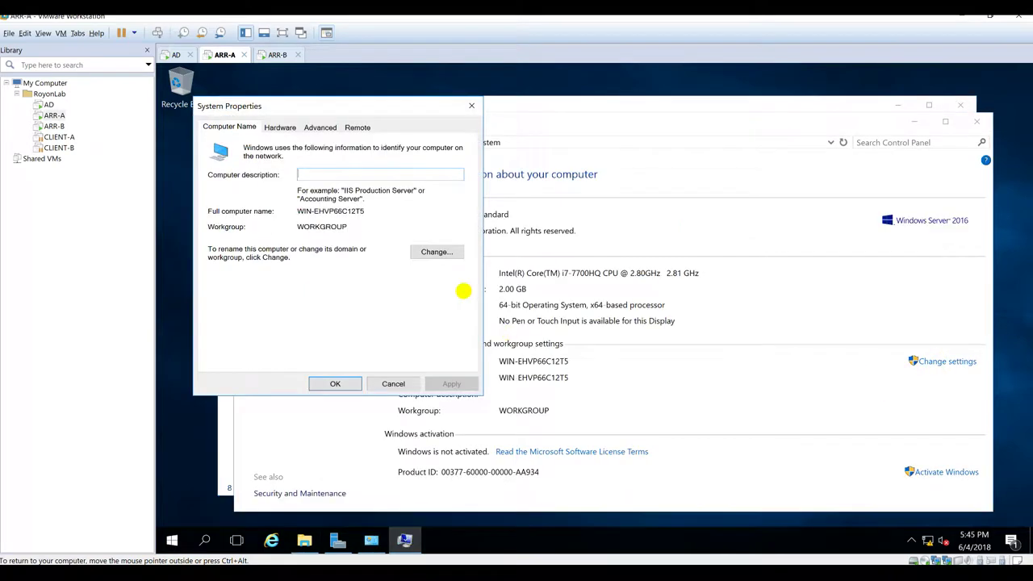
click(435, 252)
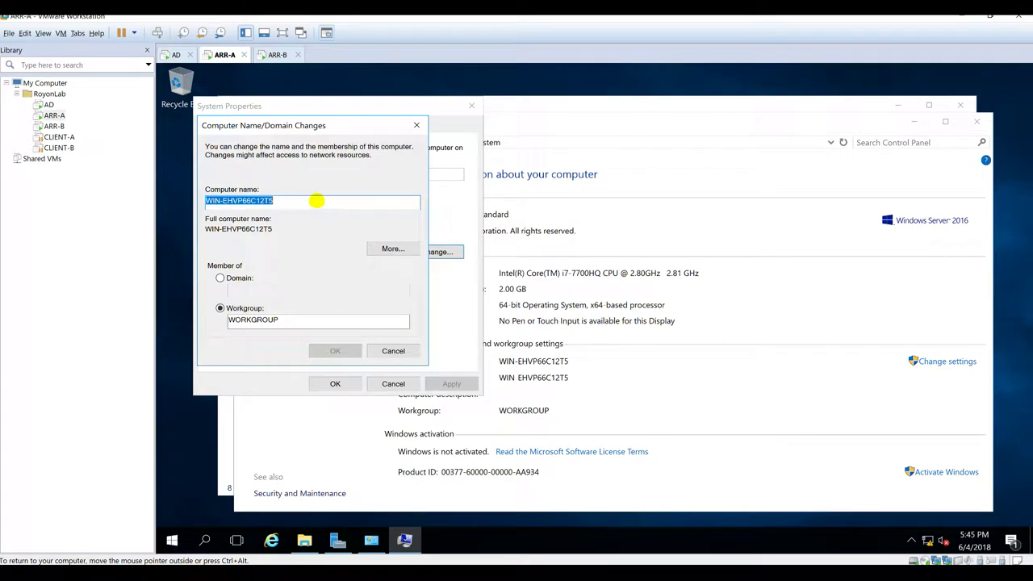
Step: Rename the computer ARR-A, set domain royonlab, and authenticate with the administrator account and password
text(ARR-A)
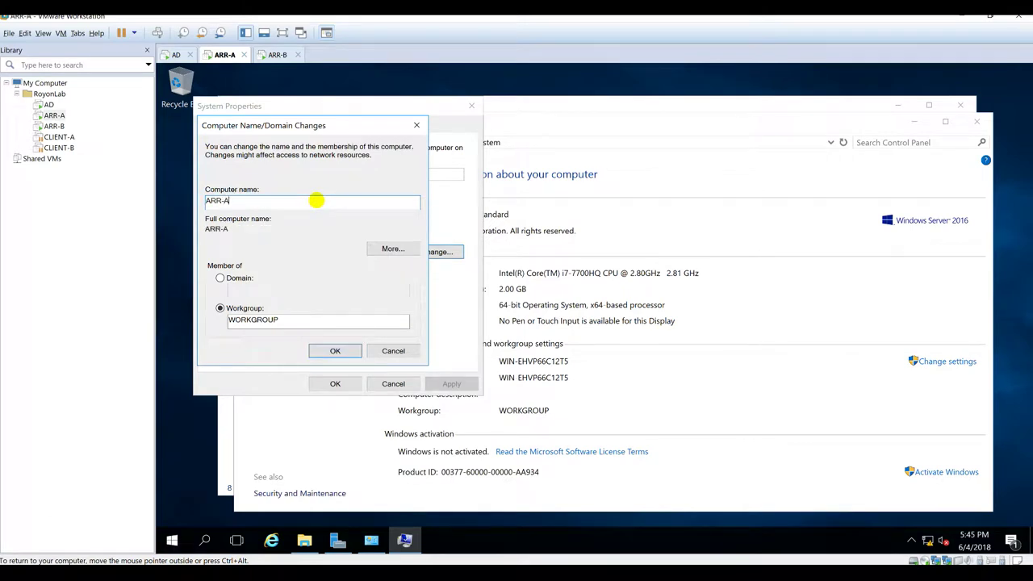
click(239, 278)
click(242, 290)
text(royonlab)
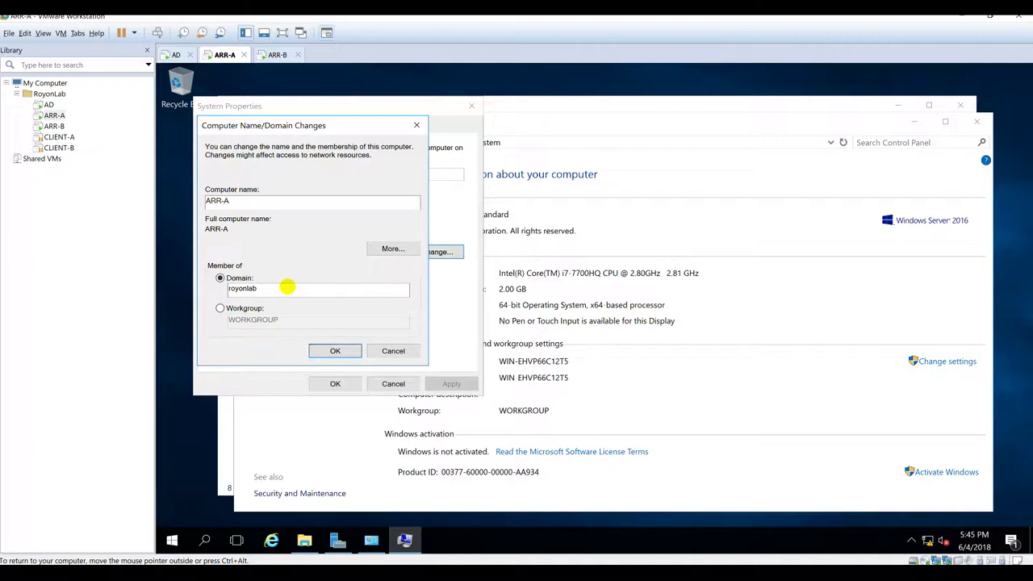
key(Return)
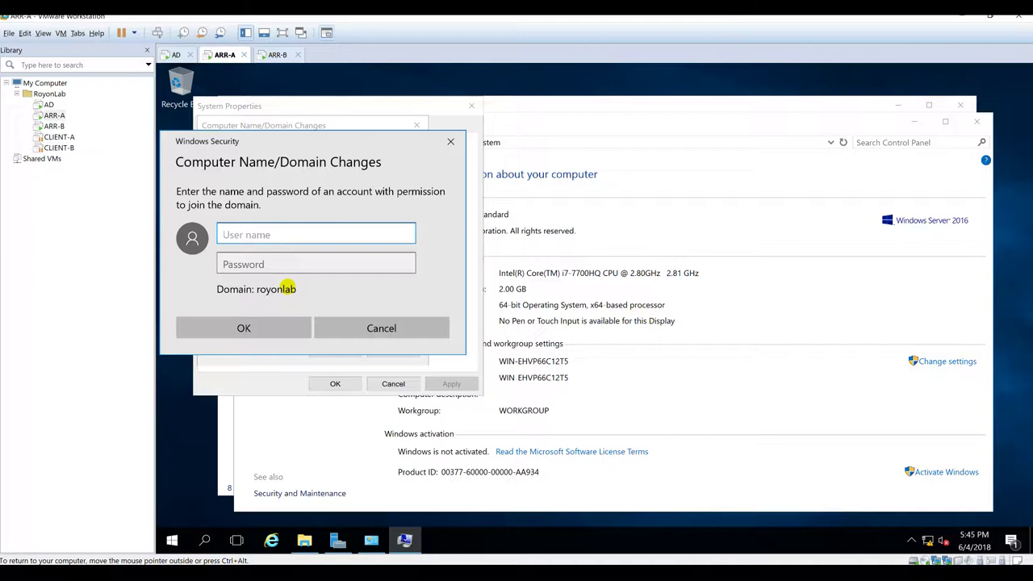
text(administrator)
key(Tab)
text(****)
key(Return)
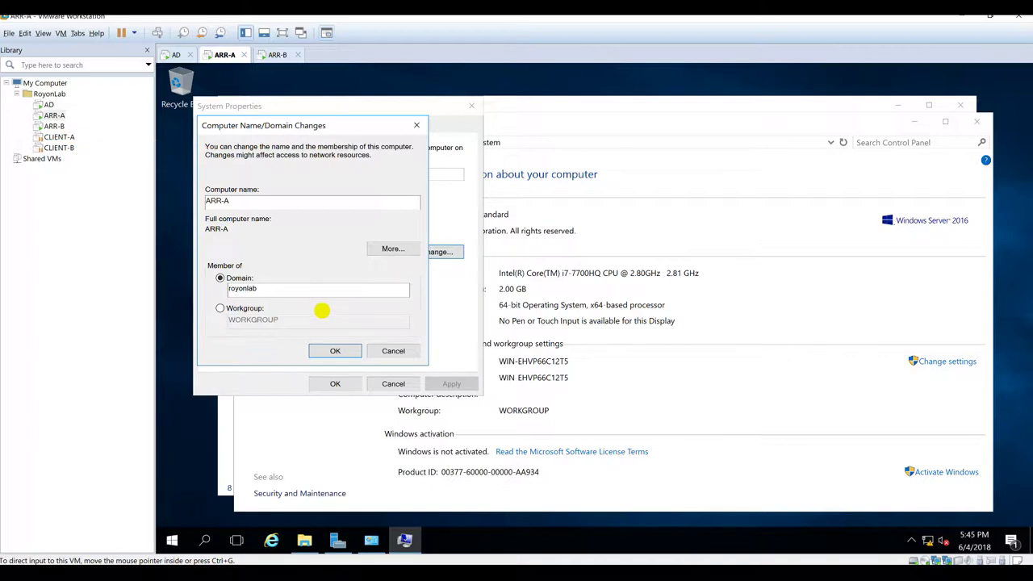
Step: Sign in to the ARR-B VM and open its Network Connections list
click(269, 53)
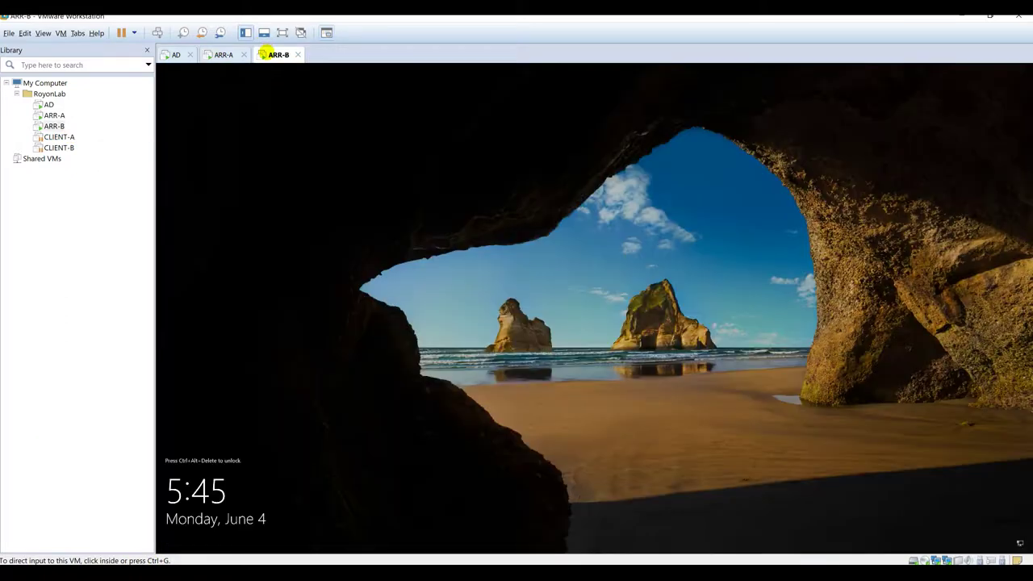
key(ctrl+alt+Insert)
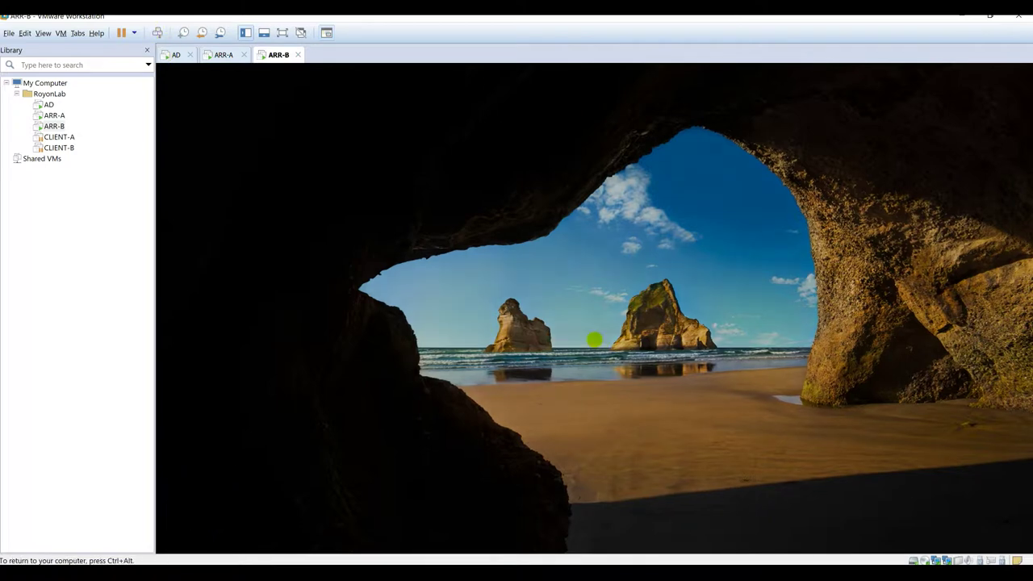
key(Return)
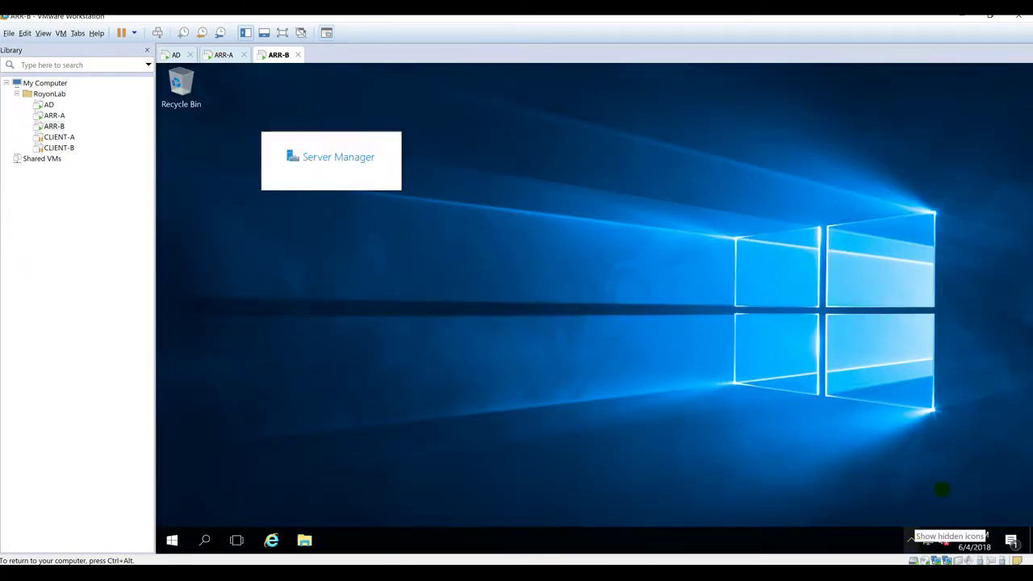
right_click(928, 539)
click(928, 532)
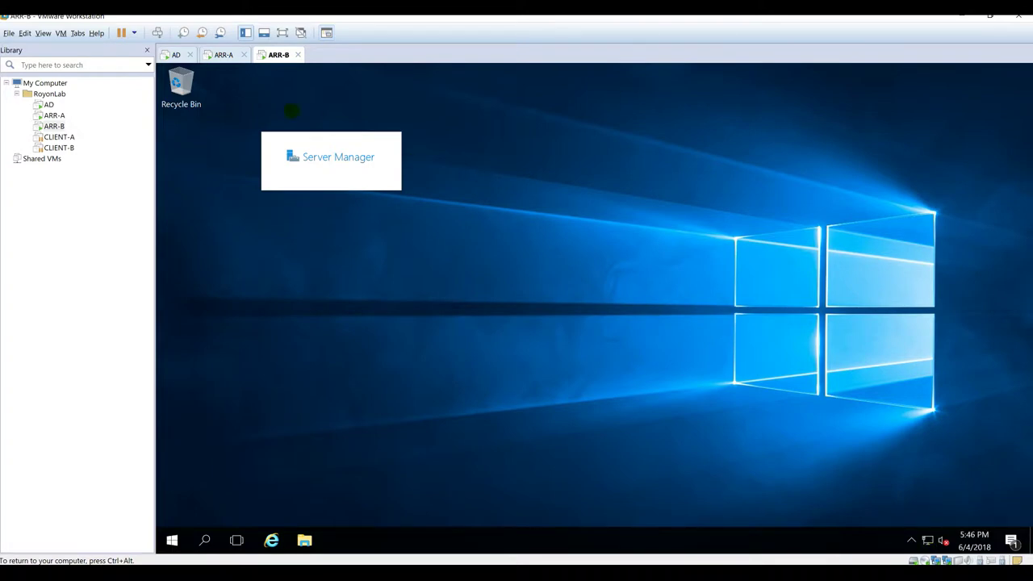
click(308, 177)
Step: Rename Ethernet0 to LAN and switch its IPv4 settings to a manual address
click(296, 188)
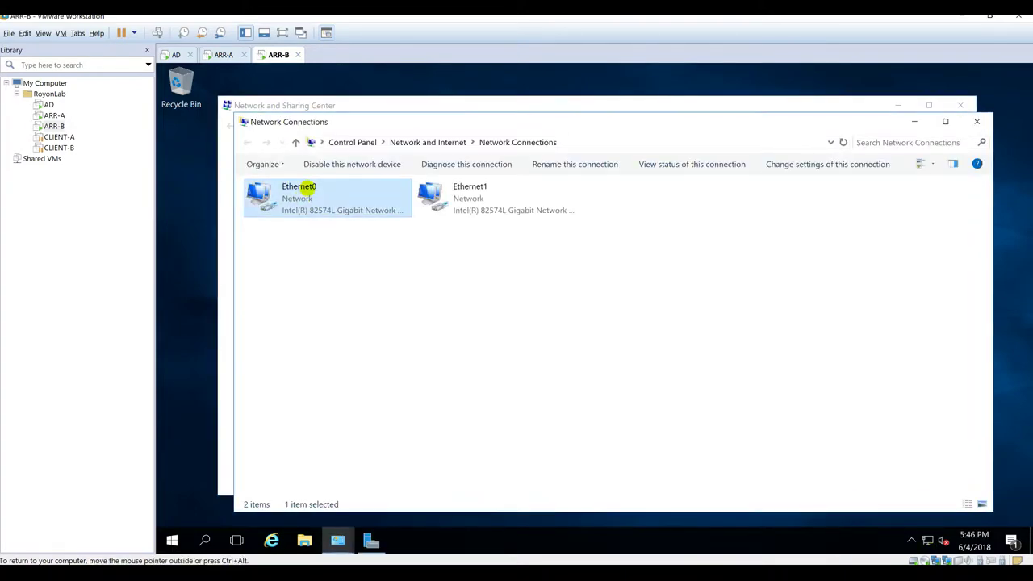
click(305, 187)
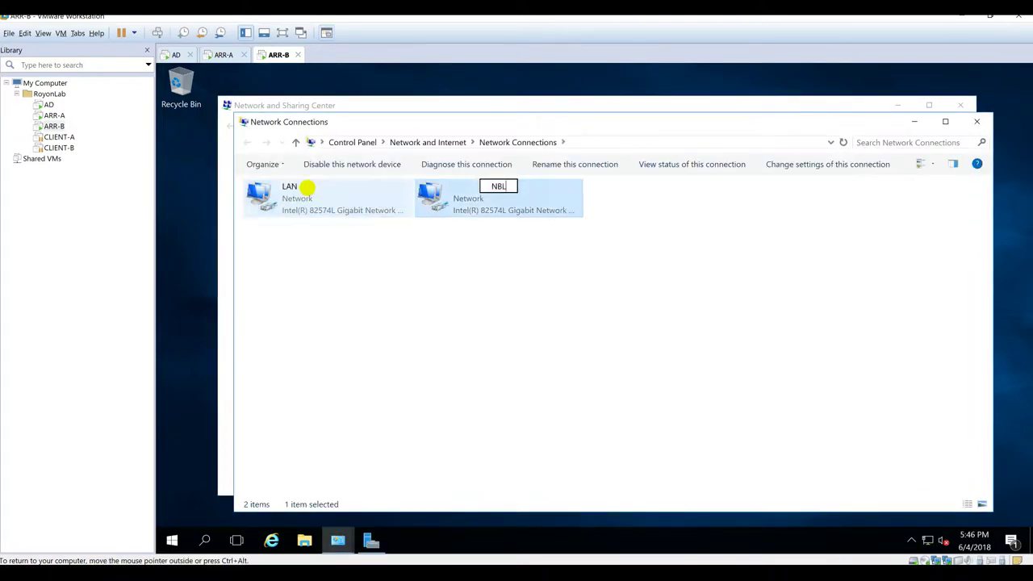
click(323, 202)
right_click(331, 201)
click(361, 338)
click(379, 310)
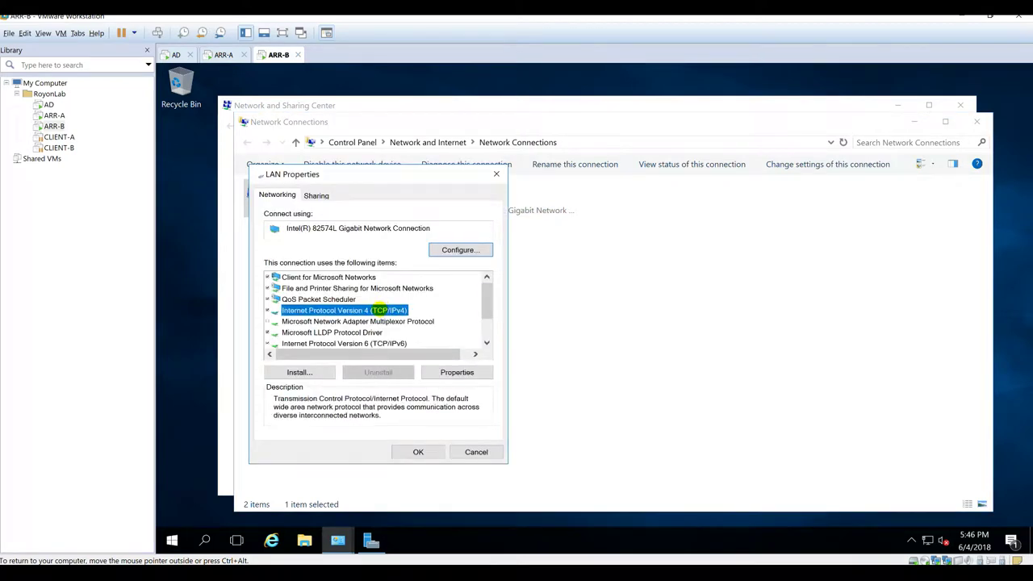
click(454, 371)
click(355, 319)
Step: Give LAN IP 192.168.1.25, gateway 192.168.1.1, DNS 192.168.1.10, and enable NetBIOS over TCP/IP
mouse_move(371, 540)
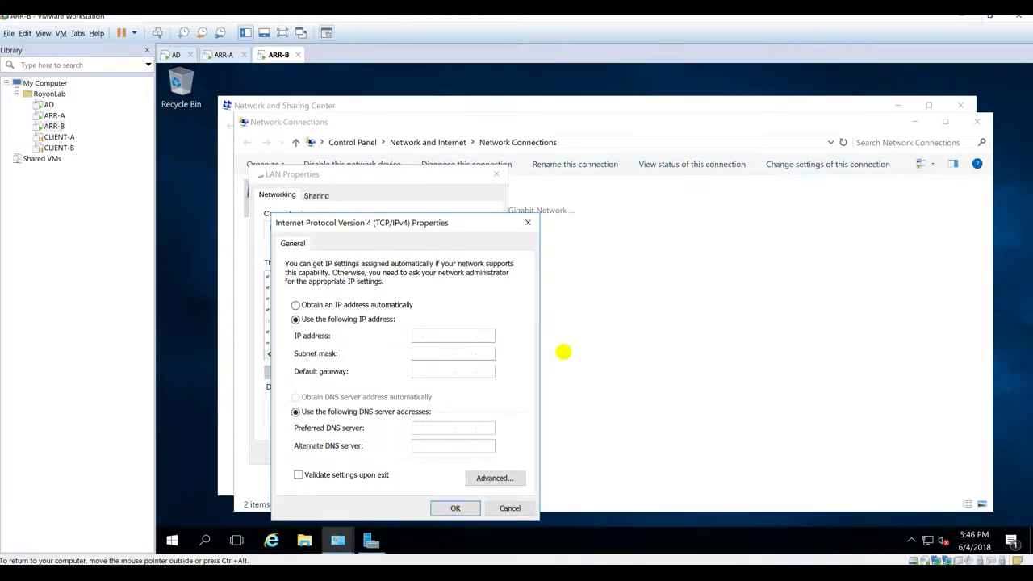
key(Tab)
key(Tab)
text(192.168.1.1)
key(Tab)
key(Tab)
text(192.168.1.1)
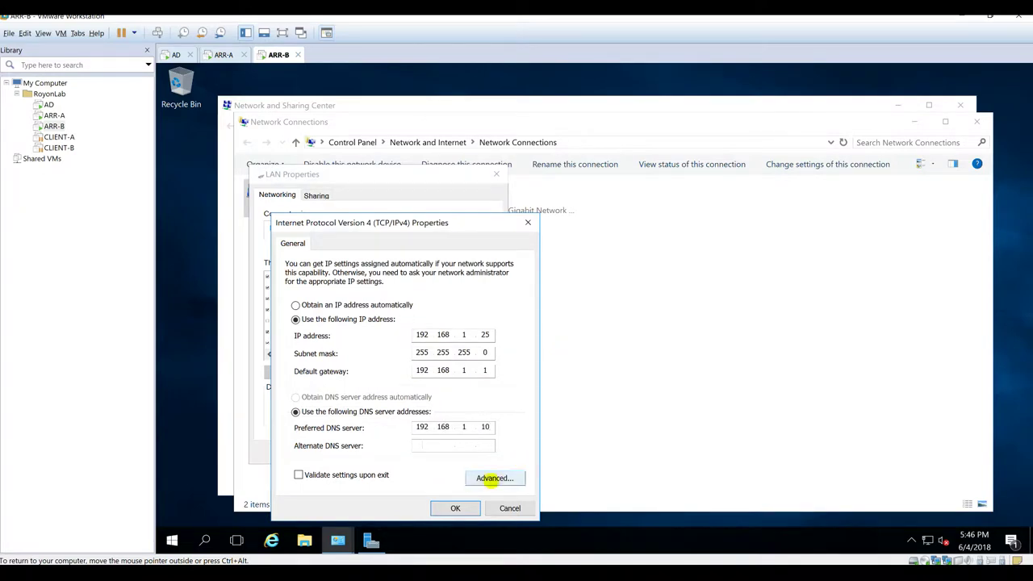
click(495, 478)
click(364, 222)
click(391, 436)
click(467, 511)
click(455, 507)
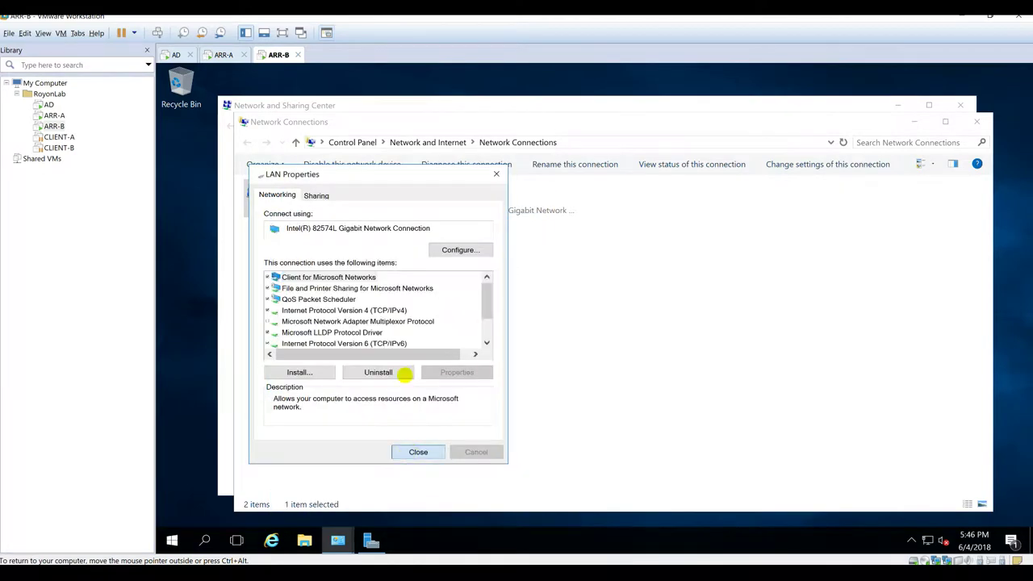
Step: Set the NBL connection's static IP to 192.168.1.26, save it, and close Network and Sharing Center
right_click(432, 208)
click(475, 341)
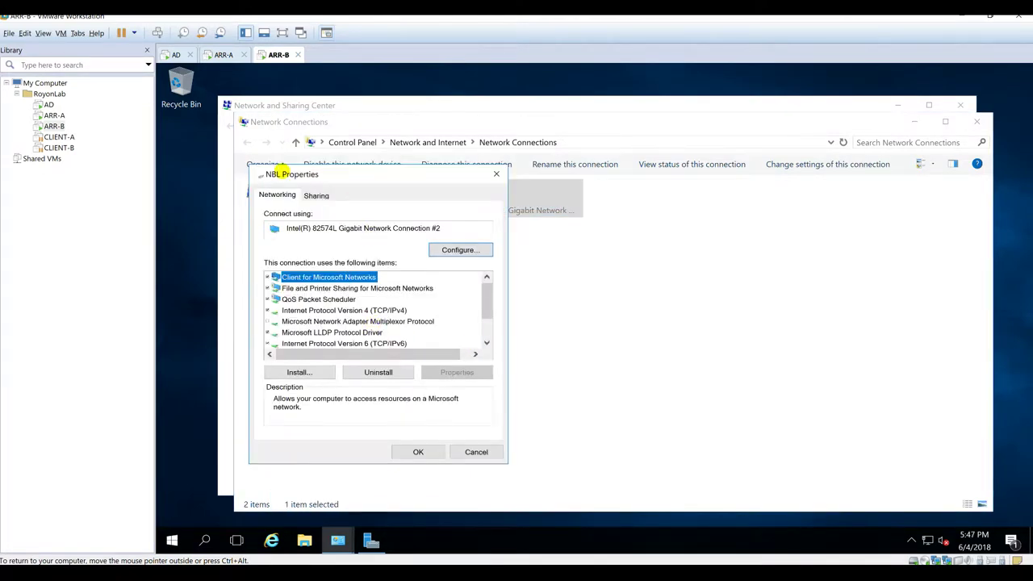
drag(285, 175, 312, 176)
double_click(409, 311)
text(192.168.1.26)
key(Tab)
click(542, 478)
click(397, 221)
click(487, 506)
click(478, 509)
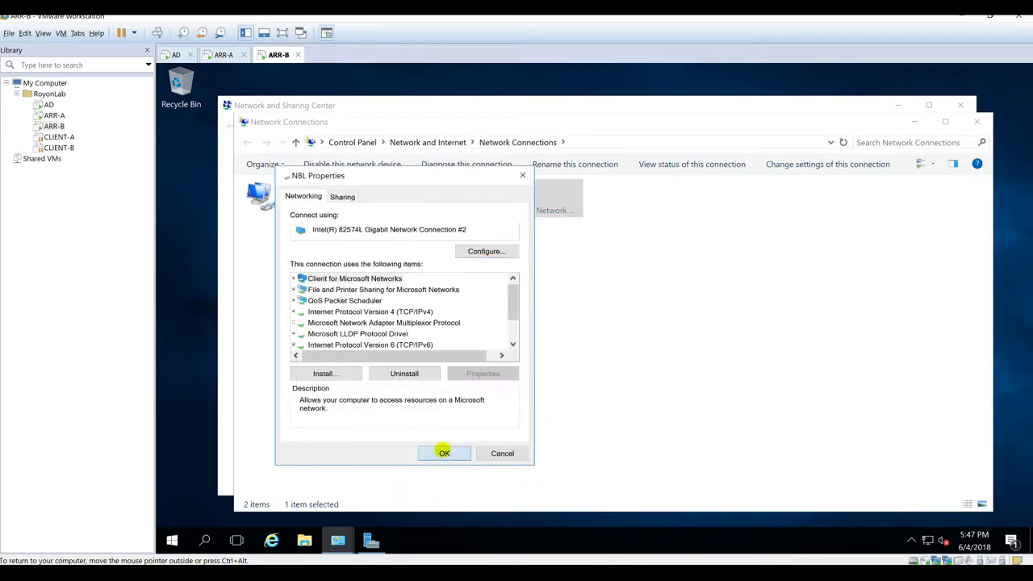
click(438, 449)
click(961, 105)
Step: Close Network Connections and open ARR-B's computer name/domain change dialog from This PC properties
click(977, 121)
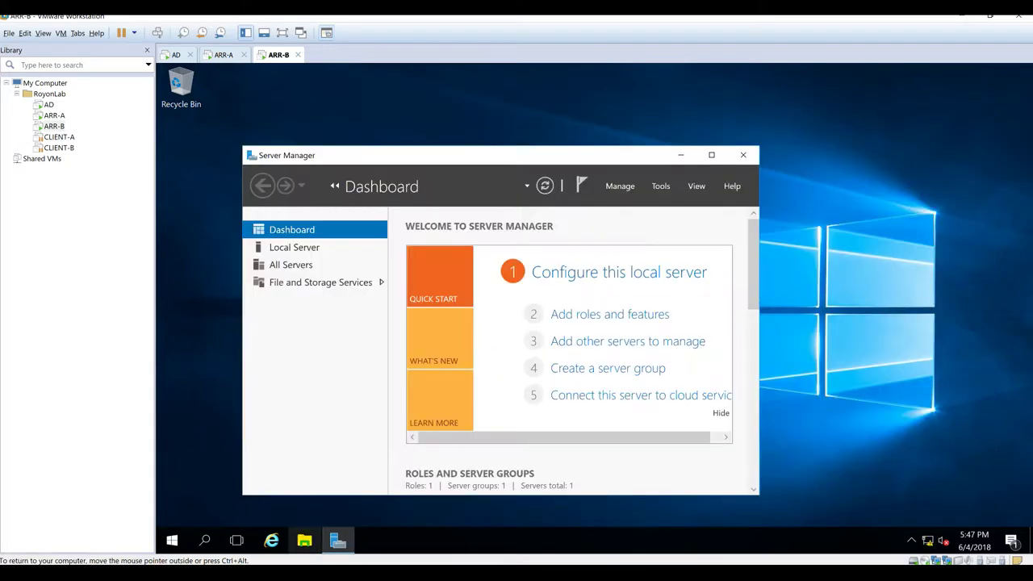
click(304, 540)
click(258, 258)
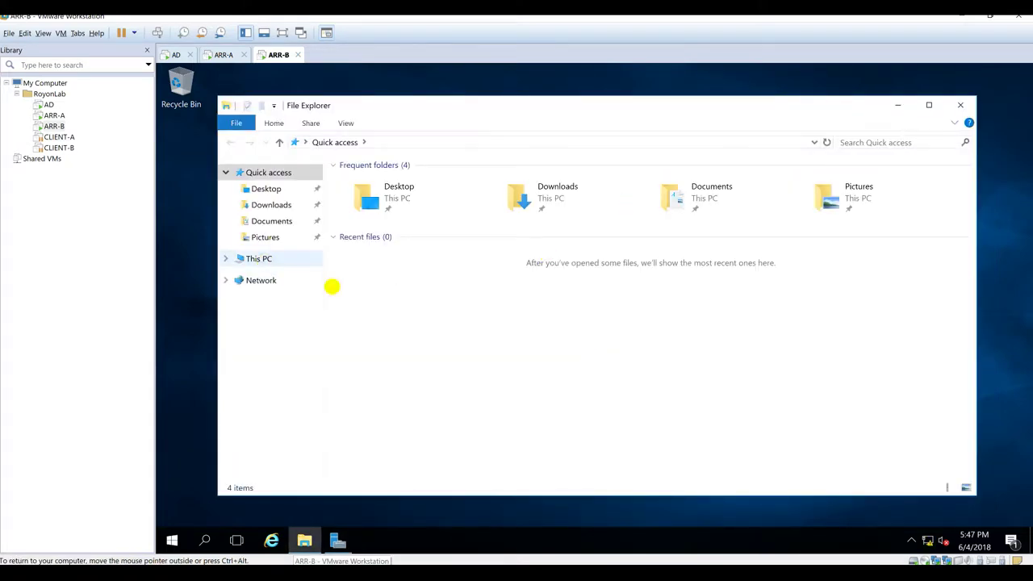
right_click(717, 418)
click(749, 410)
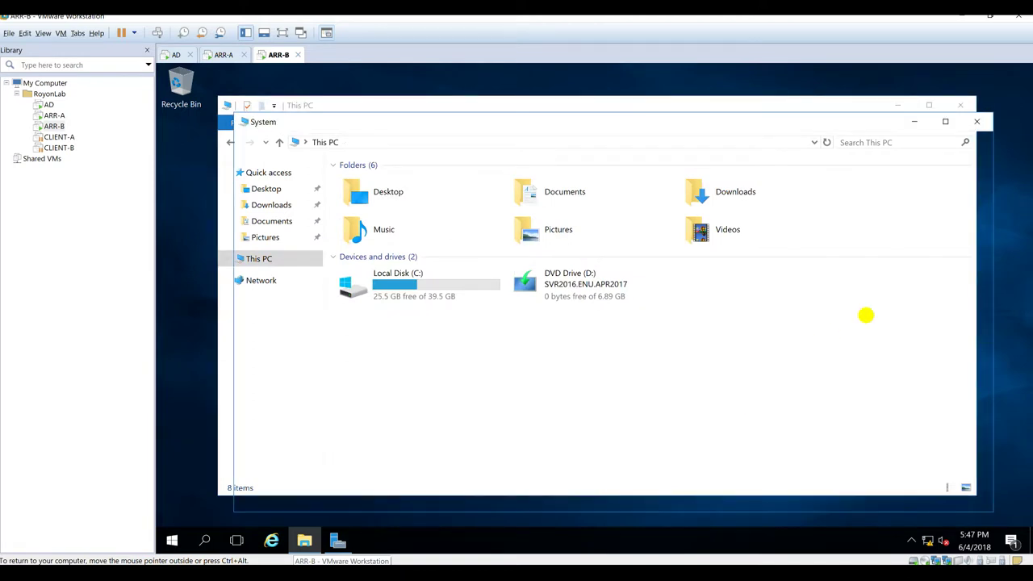
click(940, 361)
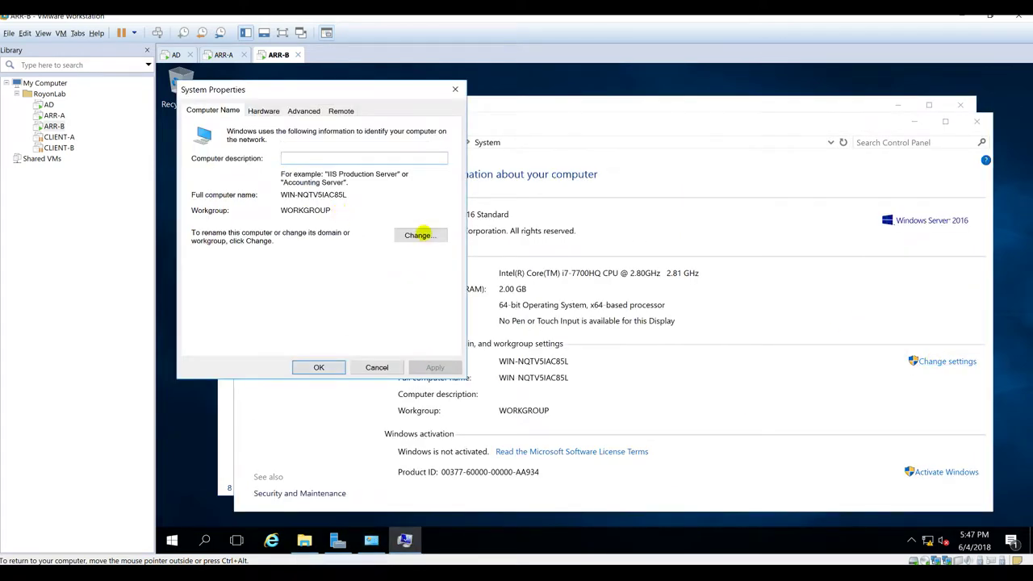
click(423, 234)
Step: Rename the computer ARR-B, join domain royonlab, and authenticate with the administrator account and password
text(ARR)
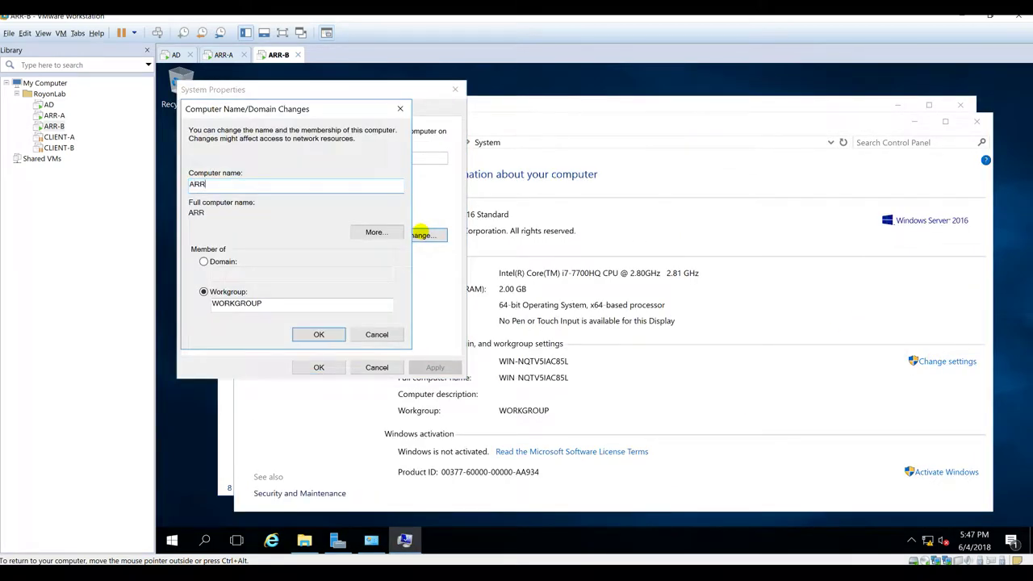
key(Tab)
key(Tab)
key(Up)
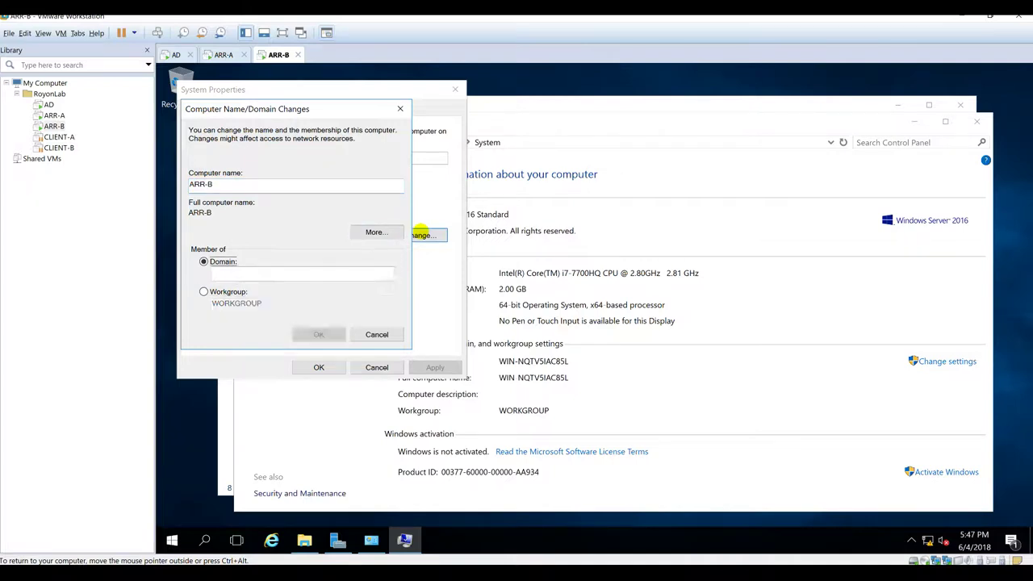
text(royonlab)
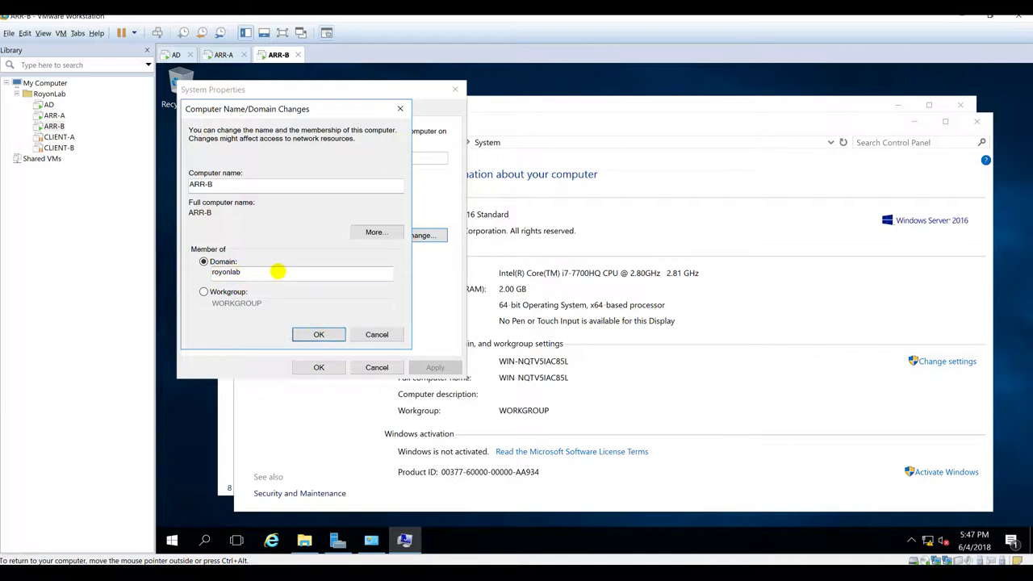
key(Return)
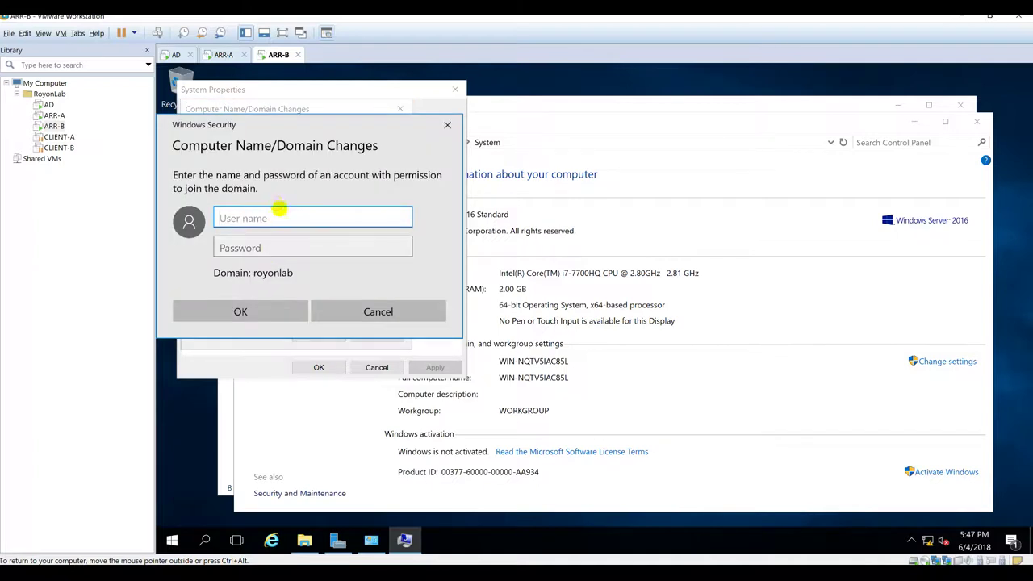
text(ADministrator)
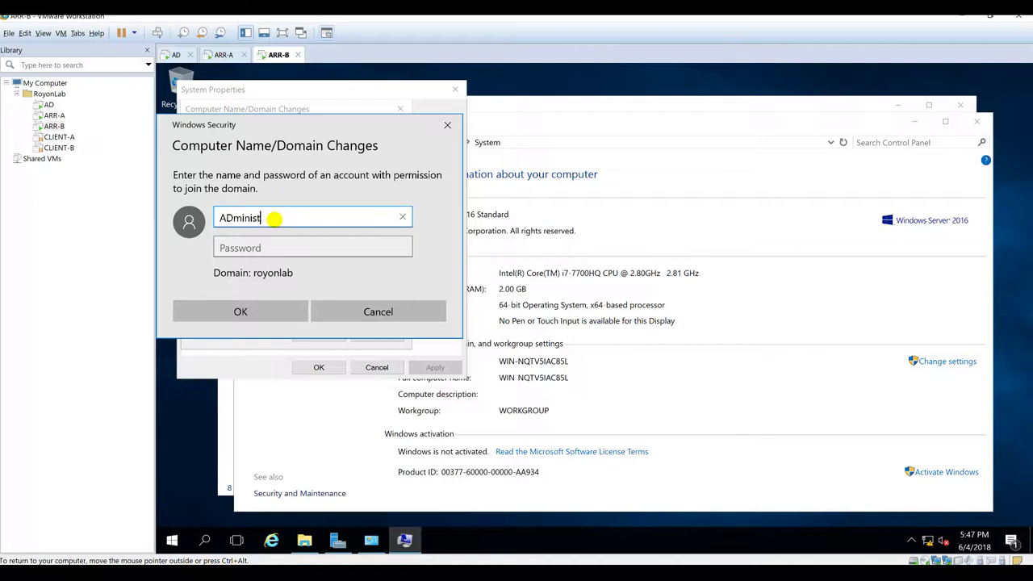
key(Tab)
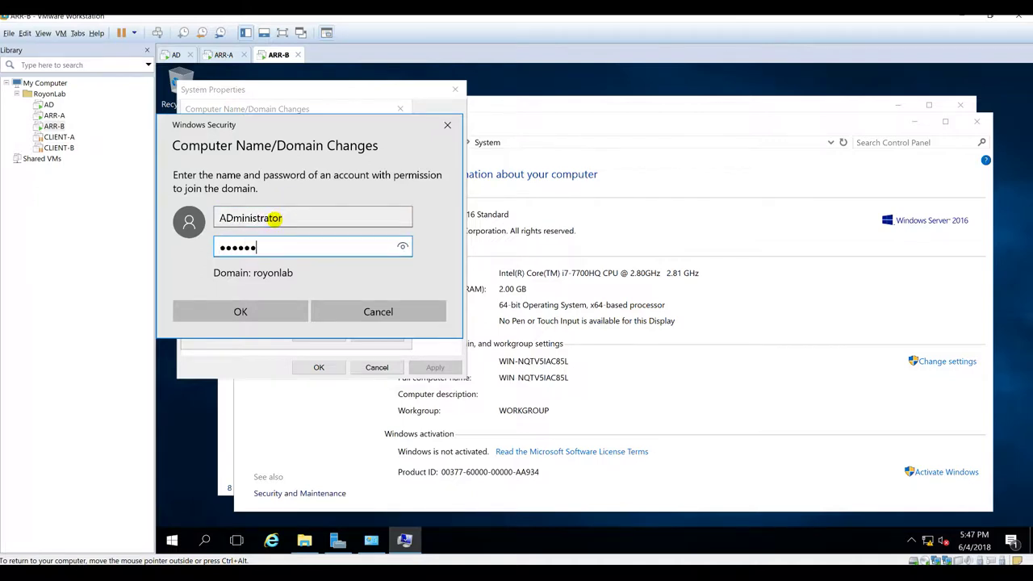
key(Return)
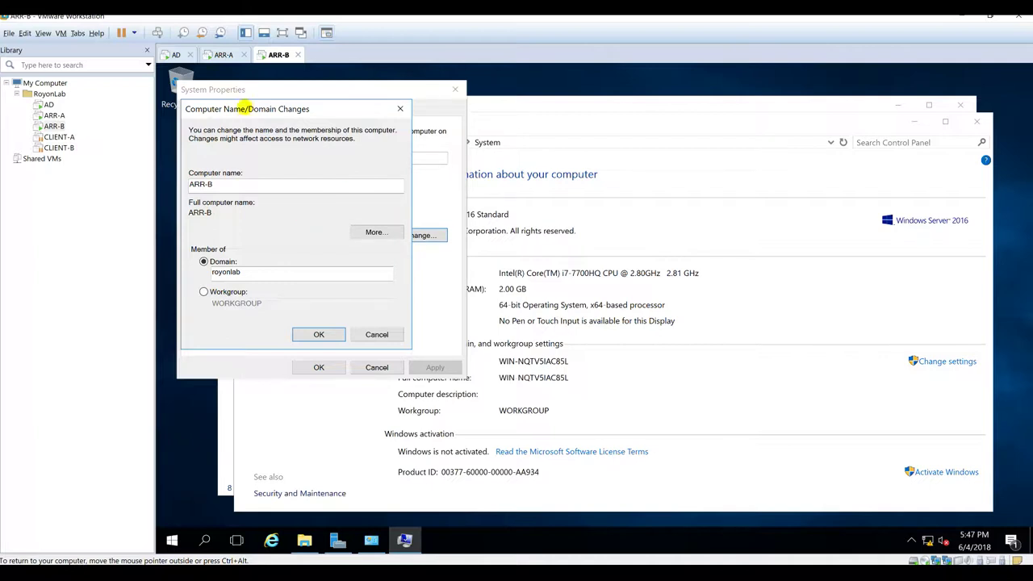
click(222, 54)
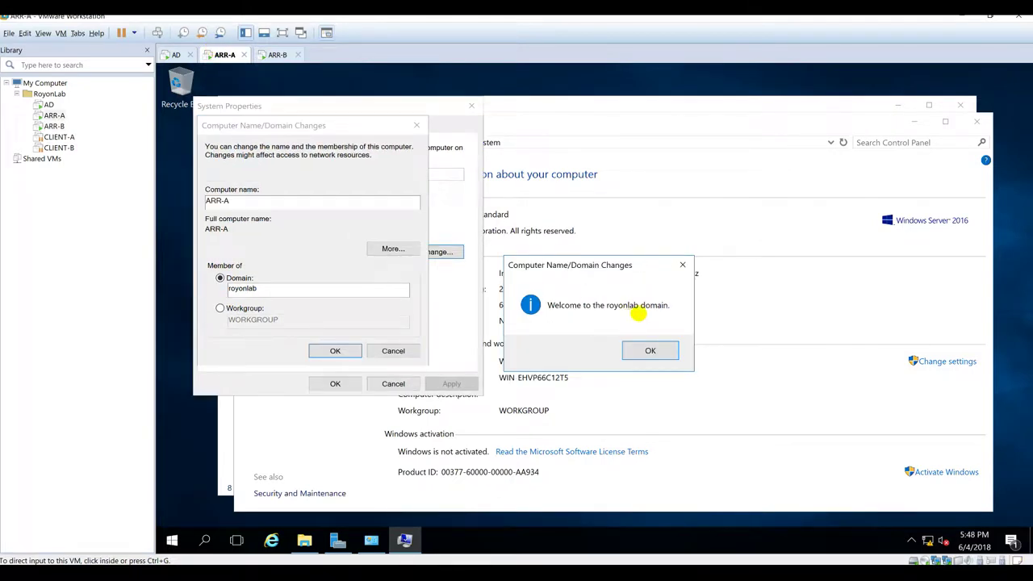
Step: Accept ARR-A's royonlab welcome and restart notice, close System Properties, and restart ARR-A now
click(650, 351)
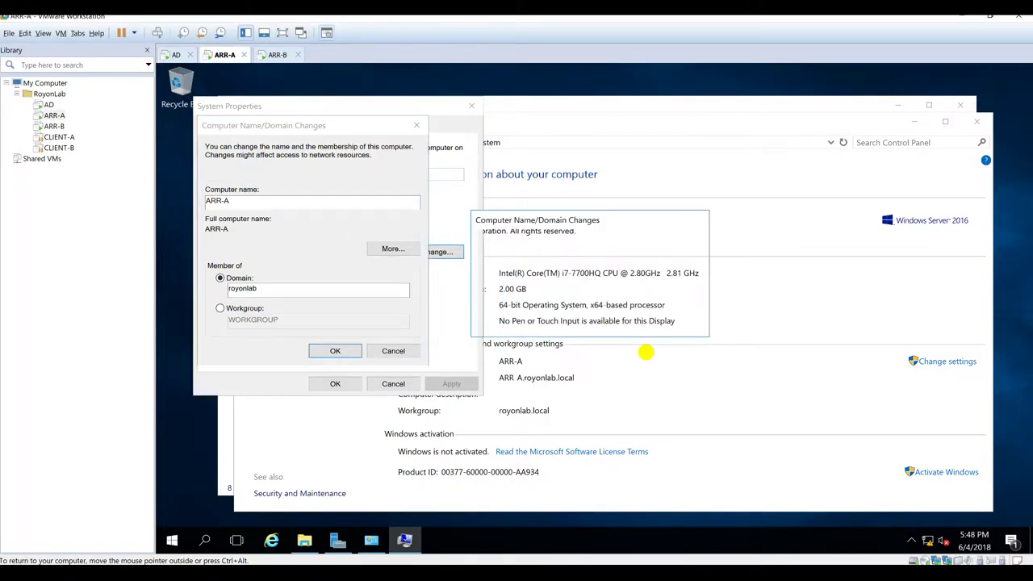
click(682, 322)
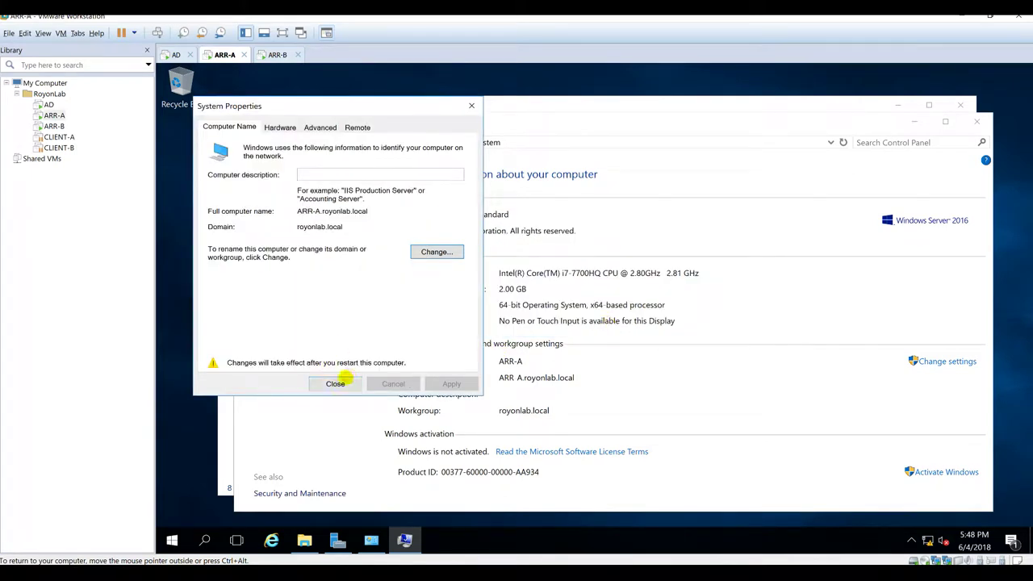
click(337, 383)
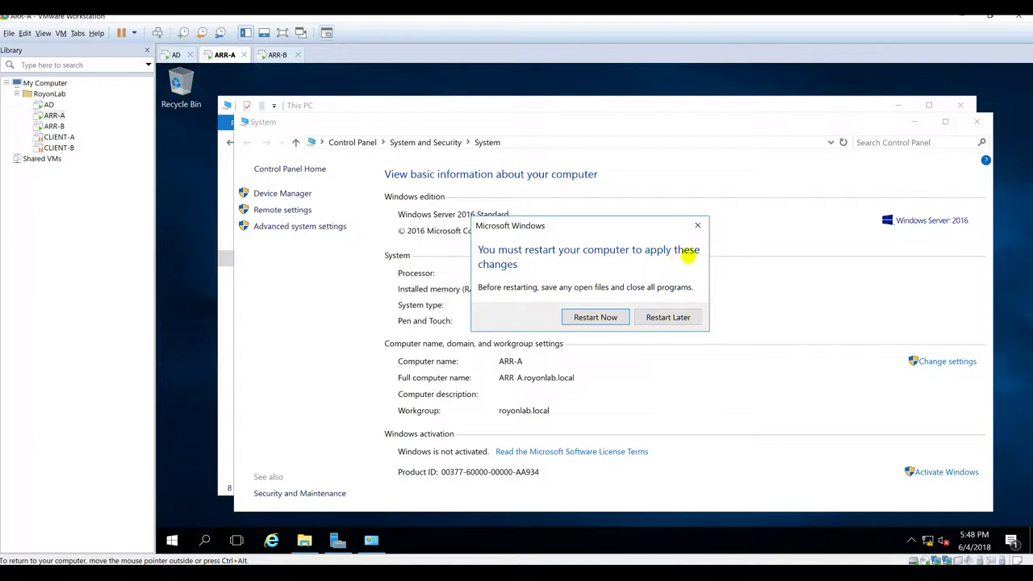
click(590, 317)
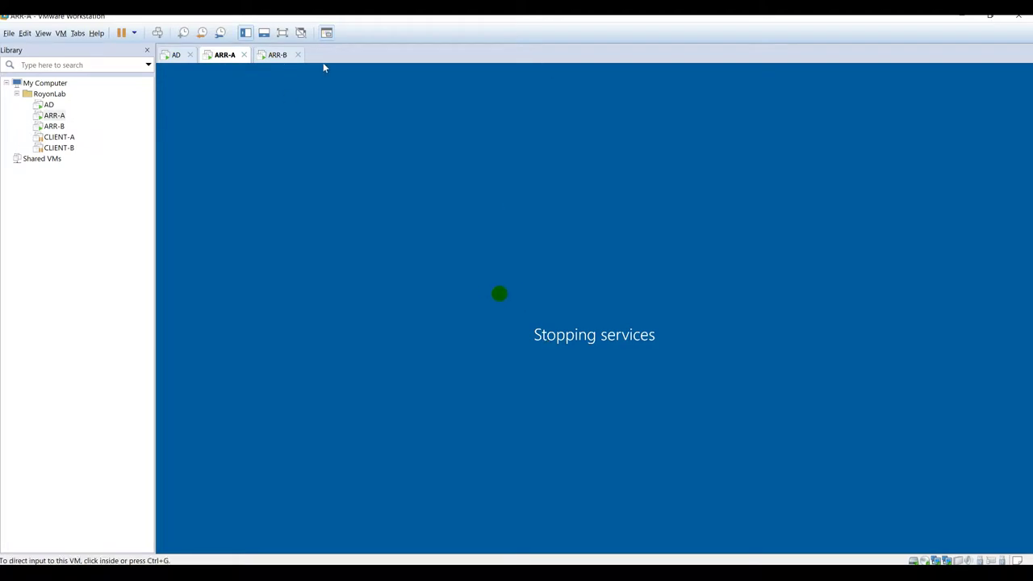
click(277, 54)
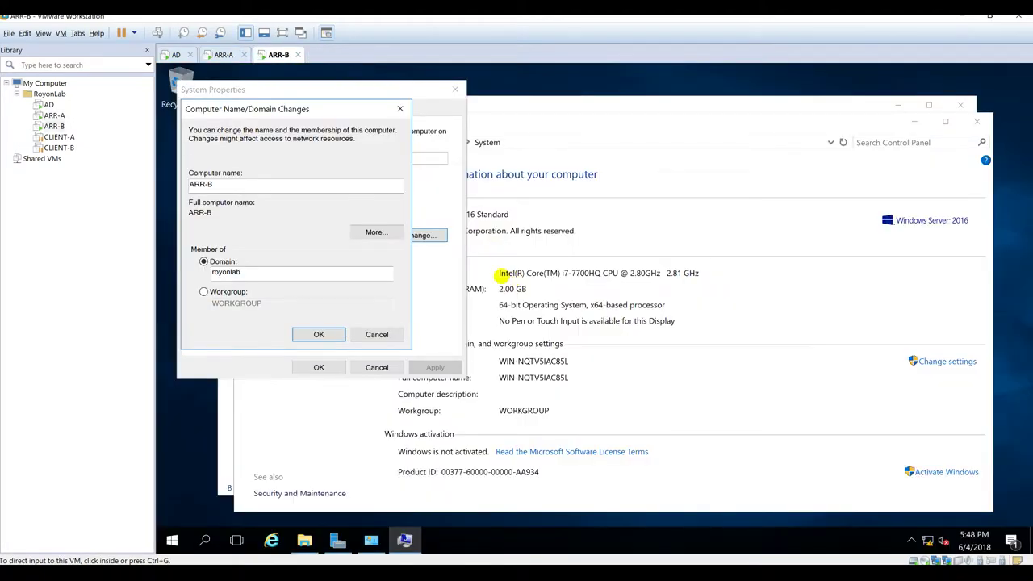
Step: Accept ARR-B's royonlab welcome and restart notice, close System Properties, and restart ARR-B now
click(313, 103)
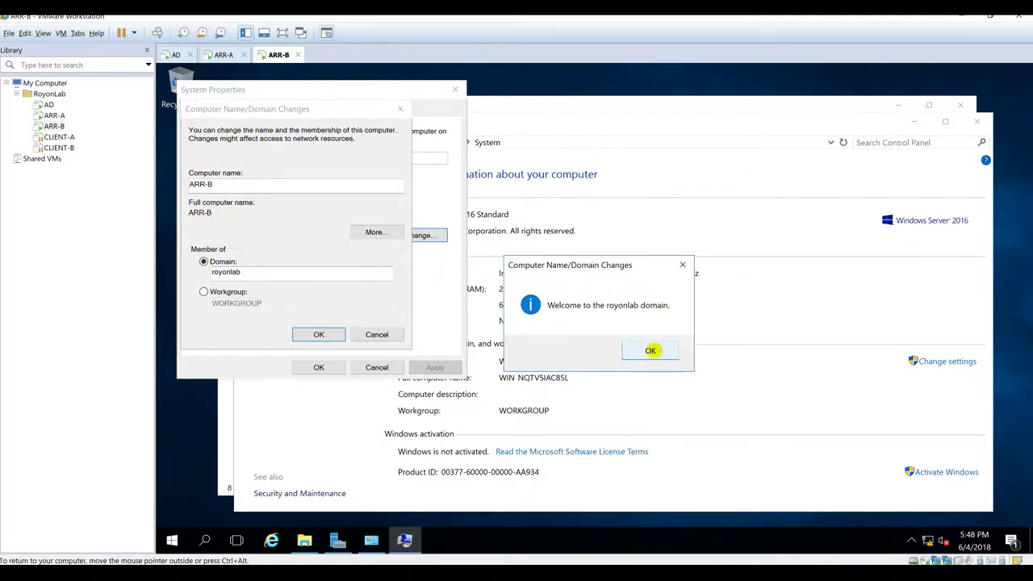
click(651, 350)
click(683, 320)
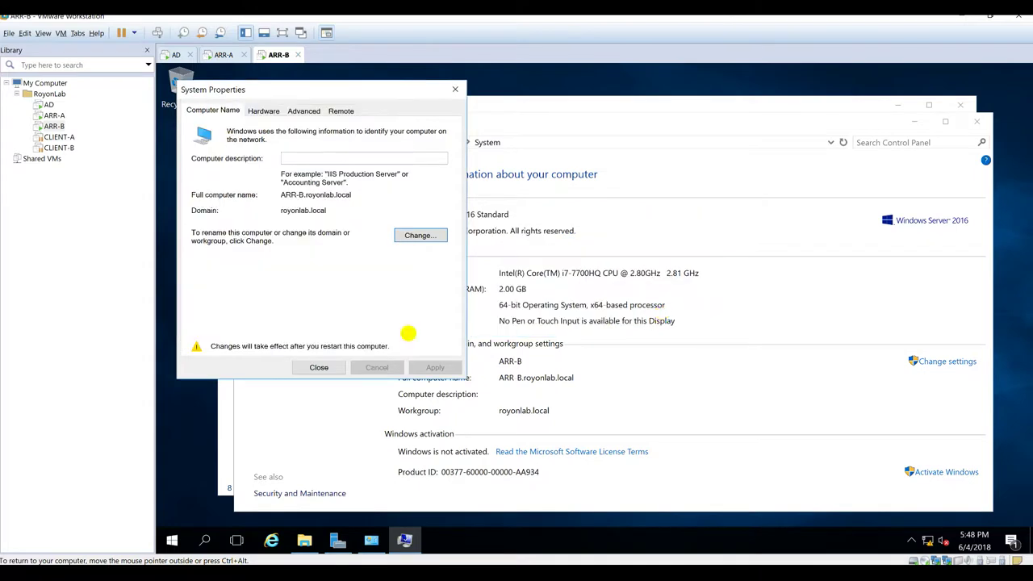
click(319, 367)
click(594, 315)
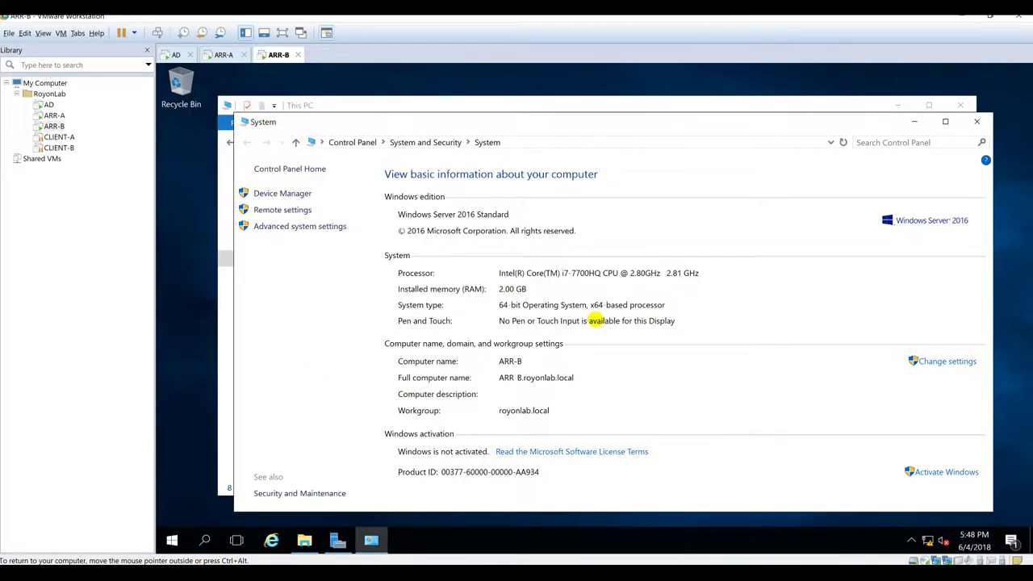
click(223, 54)
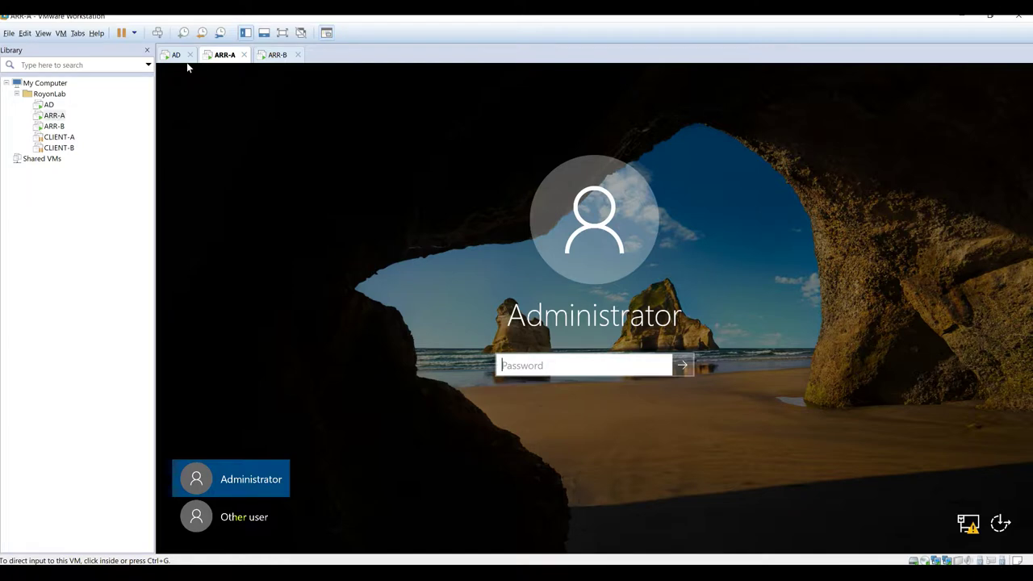
Step: Sign in to ARR-A through Other user with the application admin domain account and its password
click(242, 518)
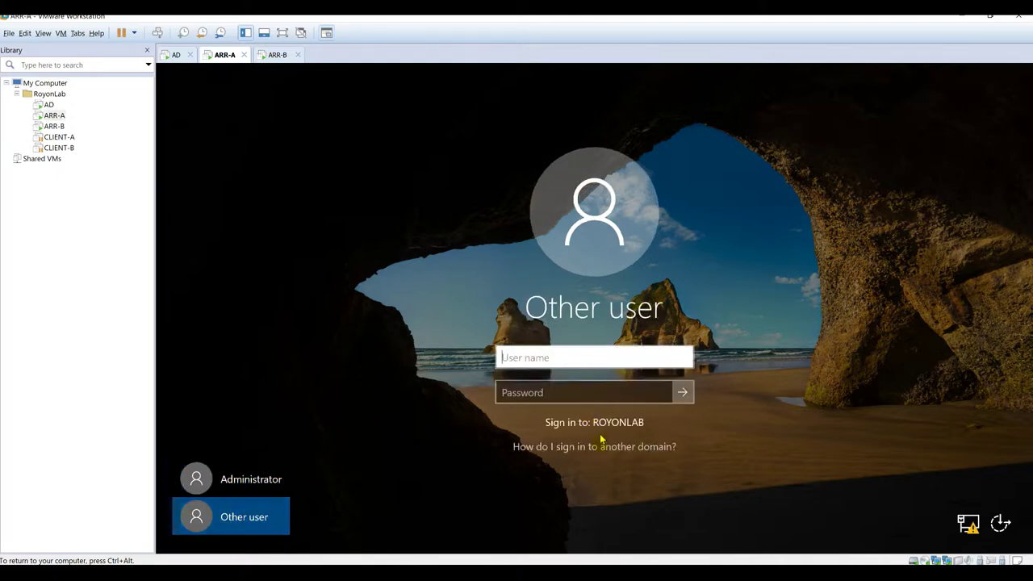
click(591, 362)
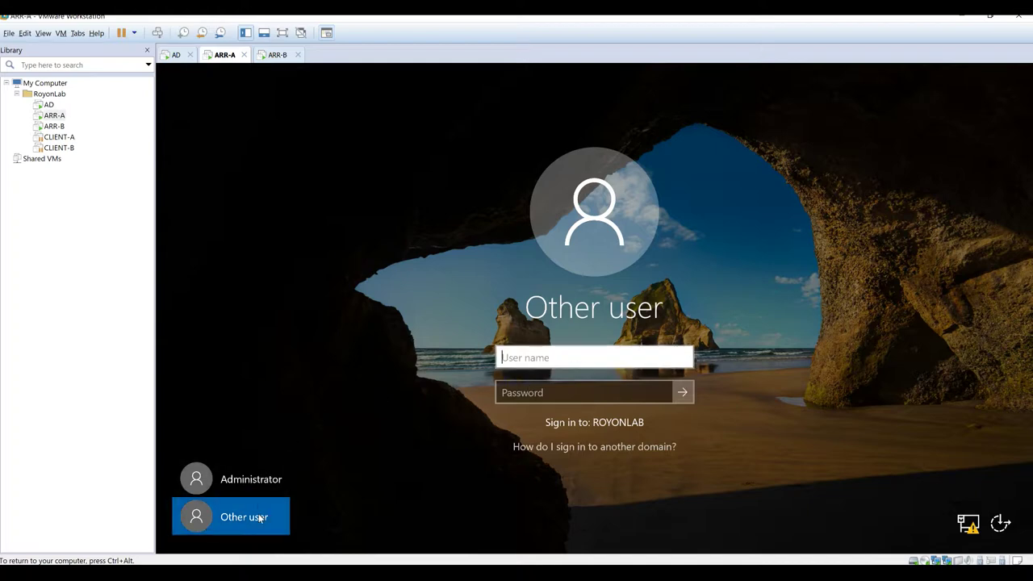
click(628, 358)
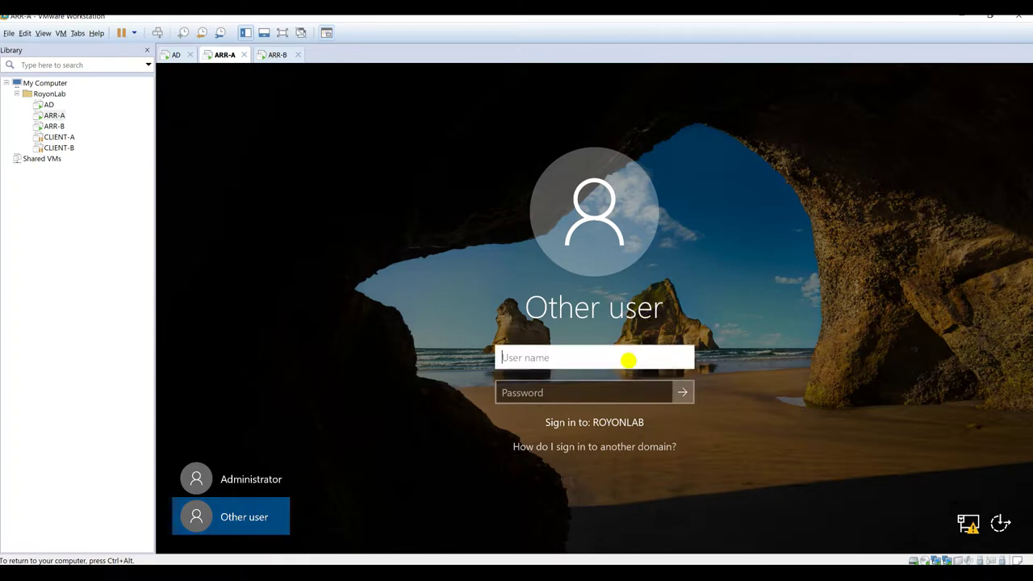
key(Tab)
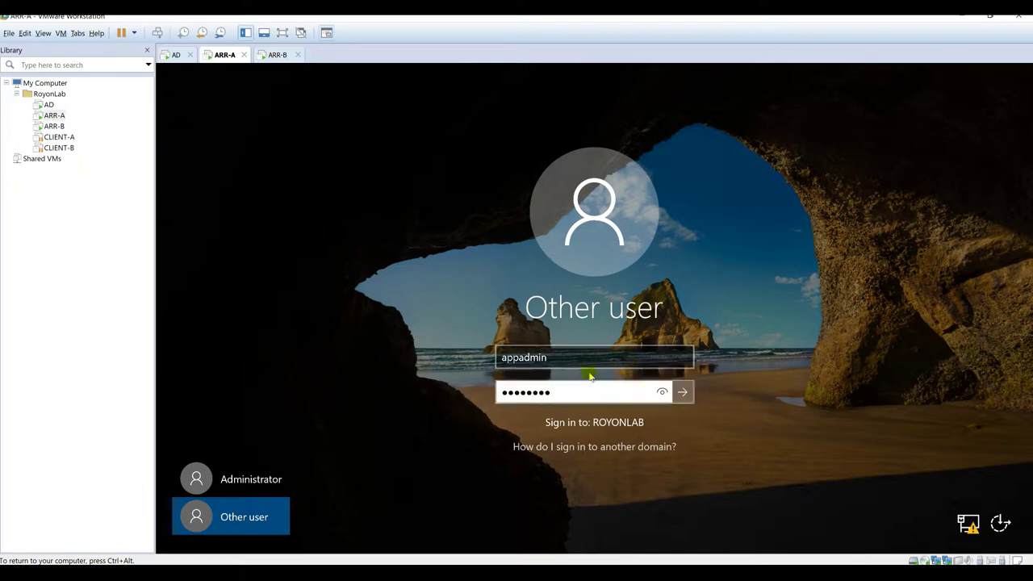
click(564, 362)
key(Tab)
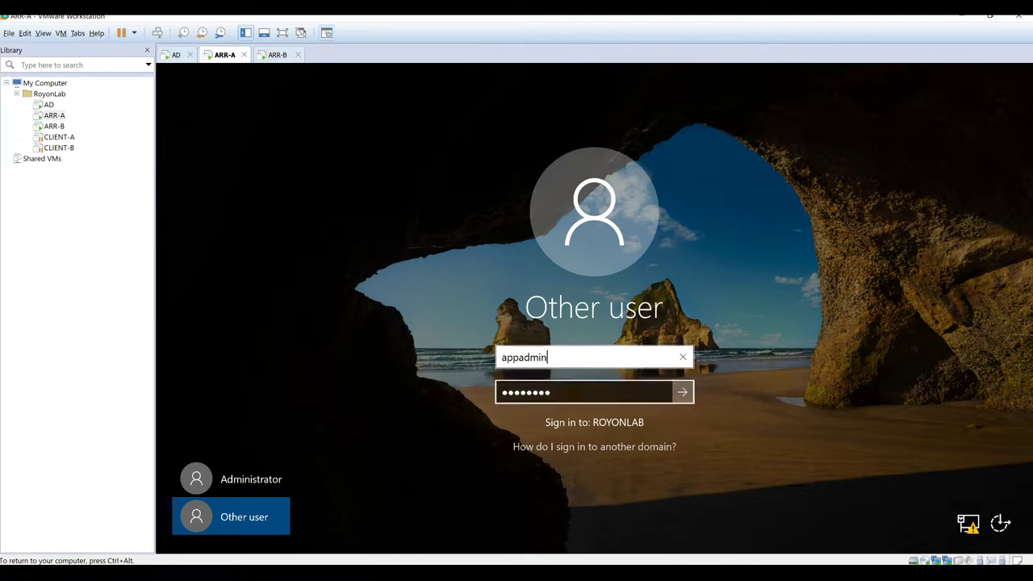
double_click(569, 392)
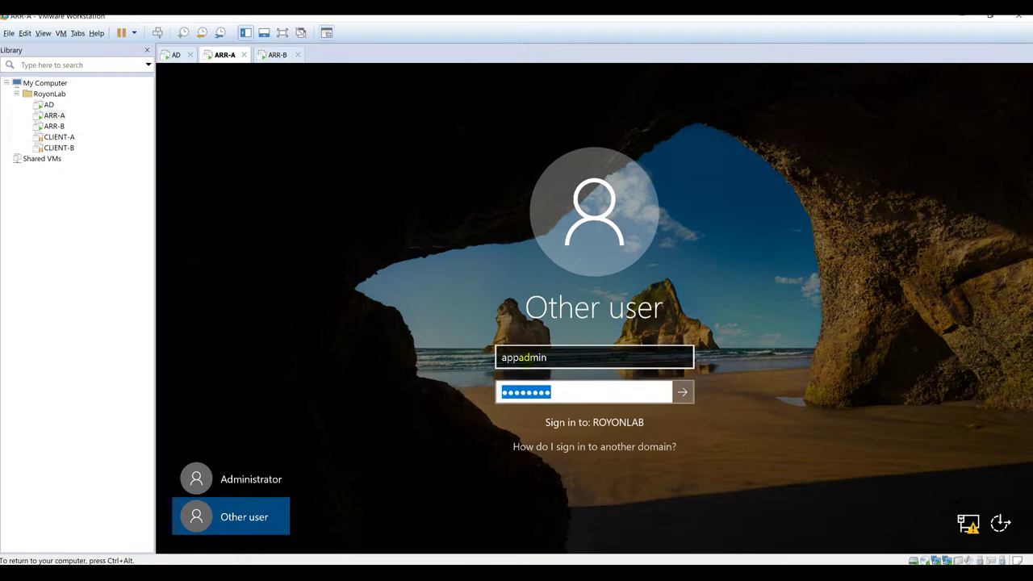
click(524, 356)
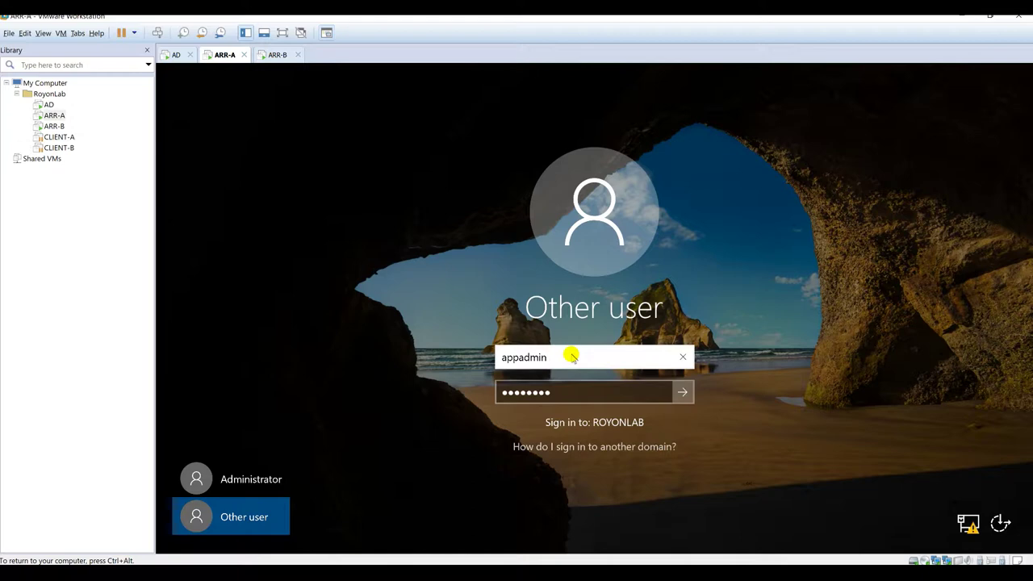
click(668, 399)
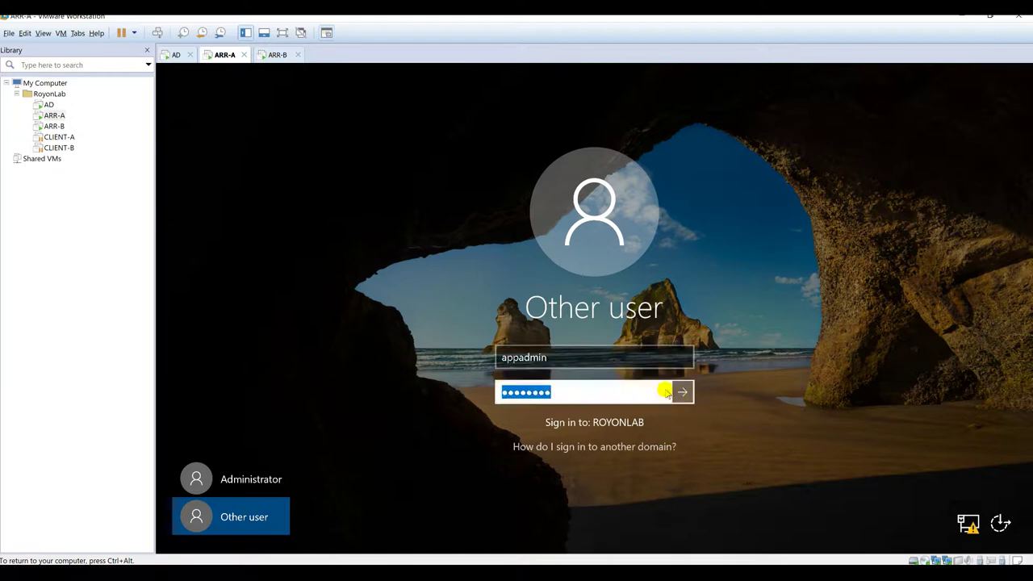
key(Return)
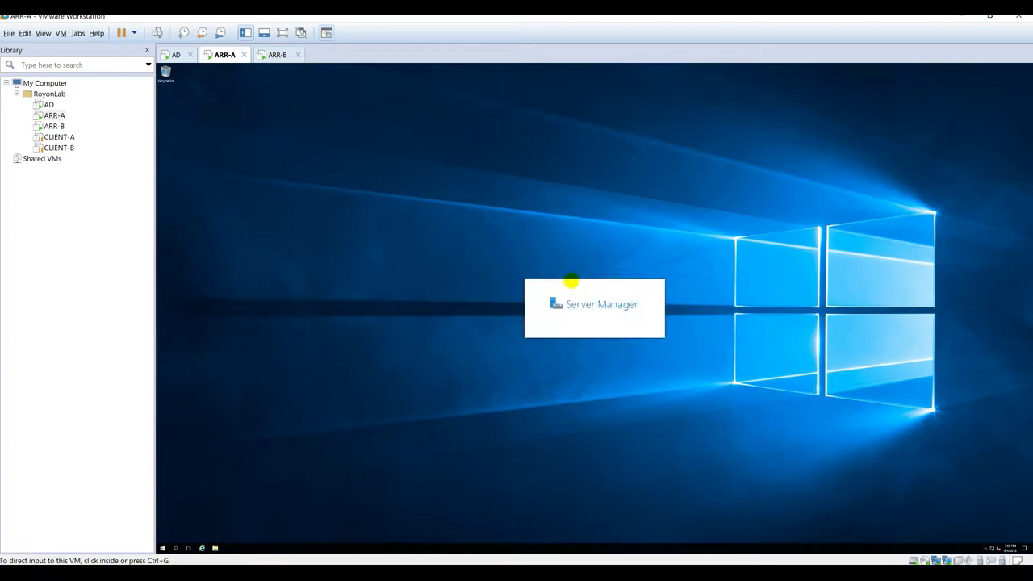
Step: Dismiss the log-off notice, sign in to ARR-A with its password, and move to ARR-B
click(451, 254)
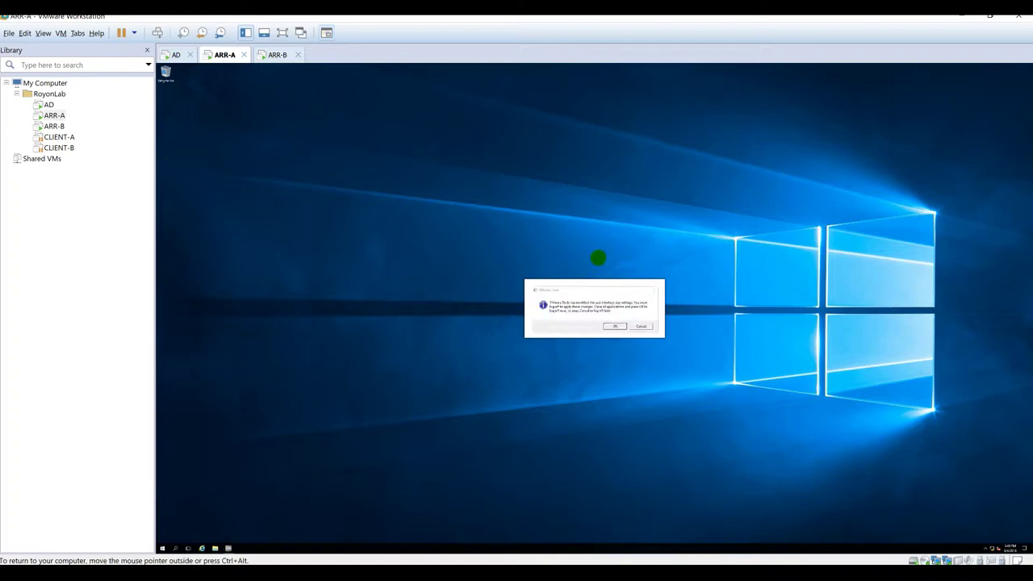
click(611, 325)
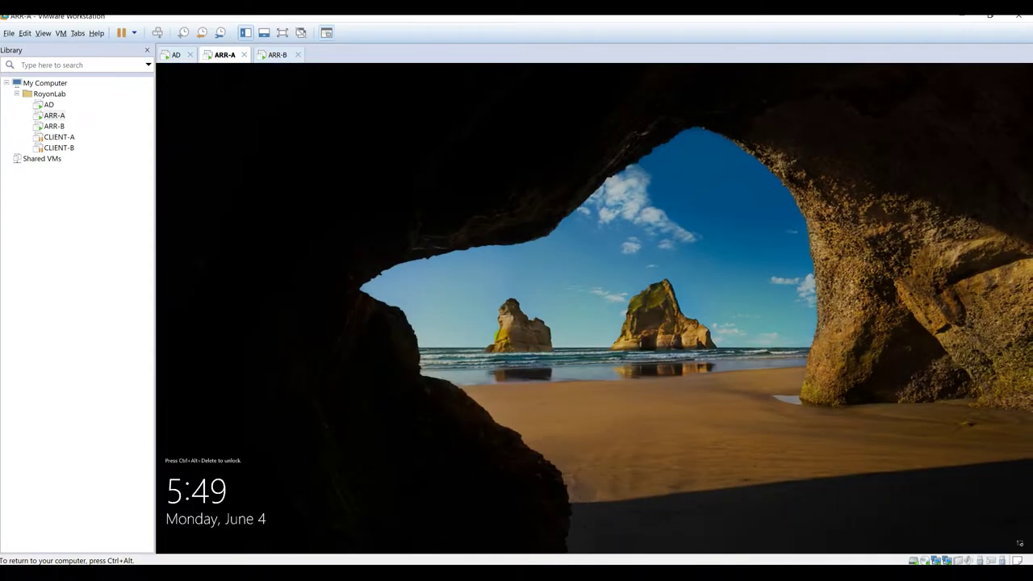
click(157, 33)
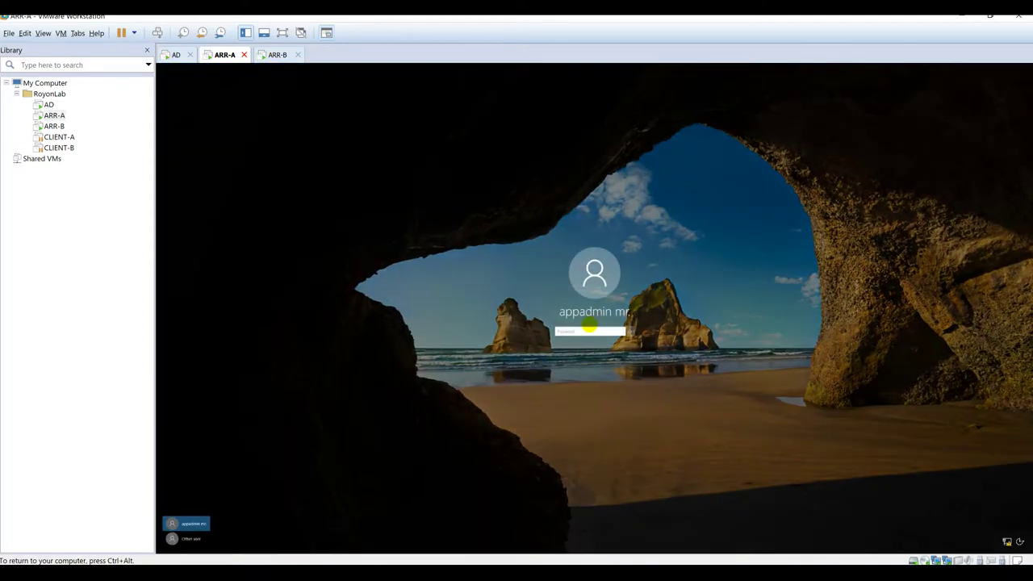
click(575, 329)
key(Return)
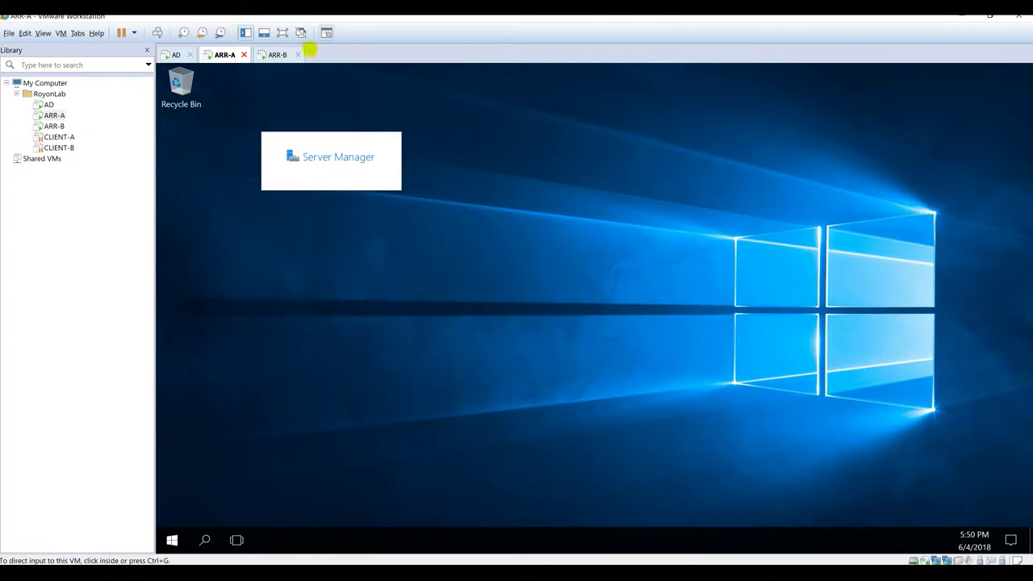
click(277, 54)
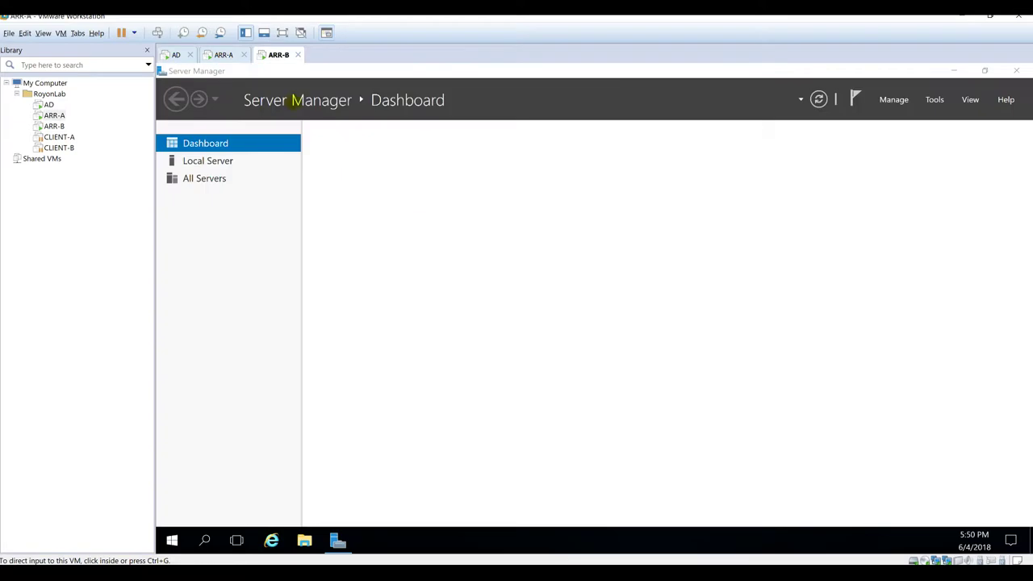
Step: Minimize Server Manager on ARR-A and switch to the ARR-B VM
click(224, 54)
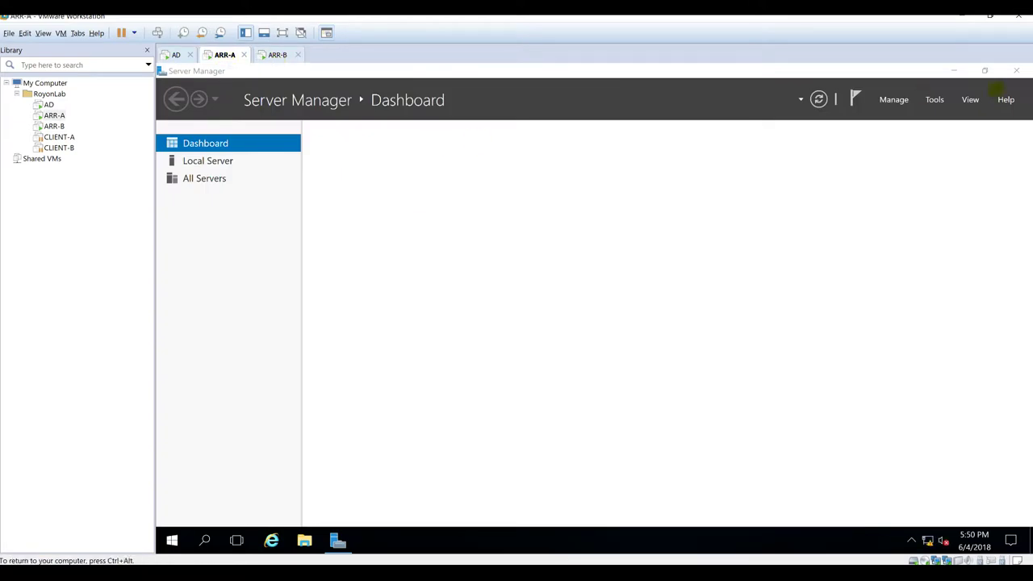
click(954, 70)
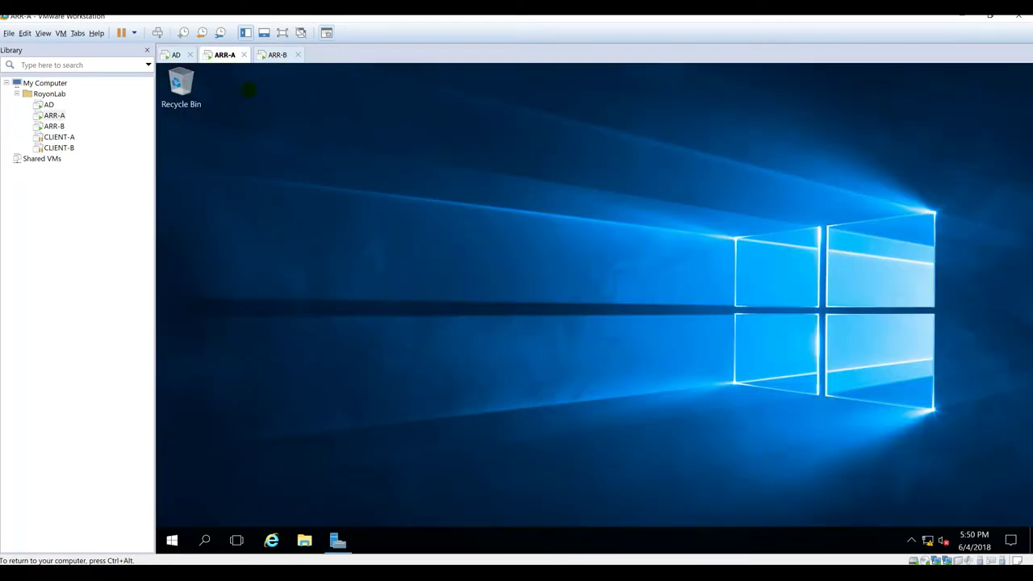
click(274, 54)
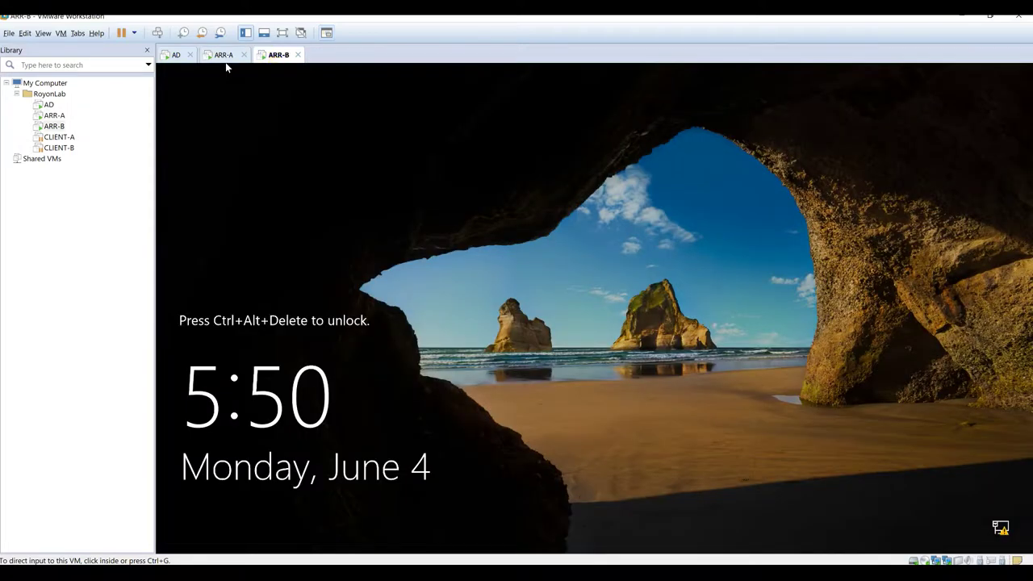
Step: Sign in to ARR-B through Other user with the application admin account, then show the AD VM
key(ctrl+alt+Insert)
click(256, 513)
text(appadmin)
key(Tab)
key(Return)
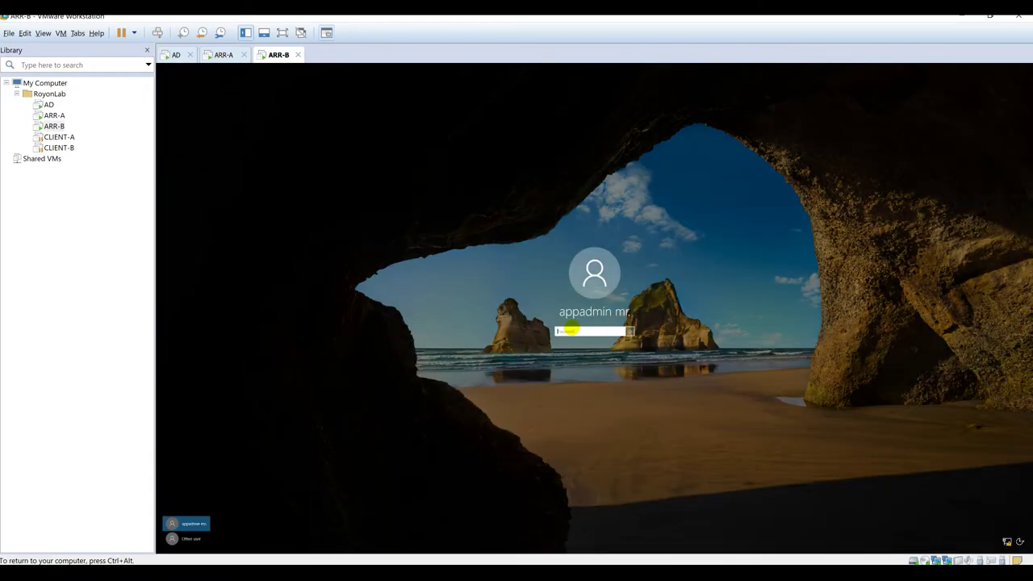
key(Return)
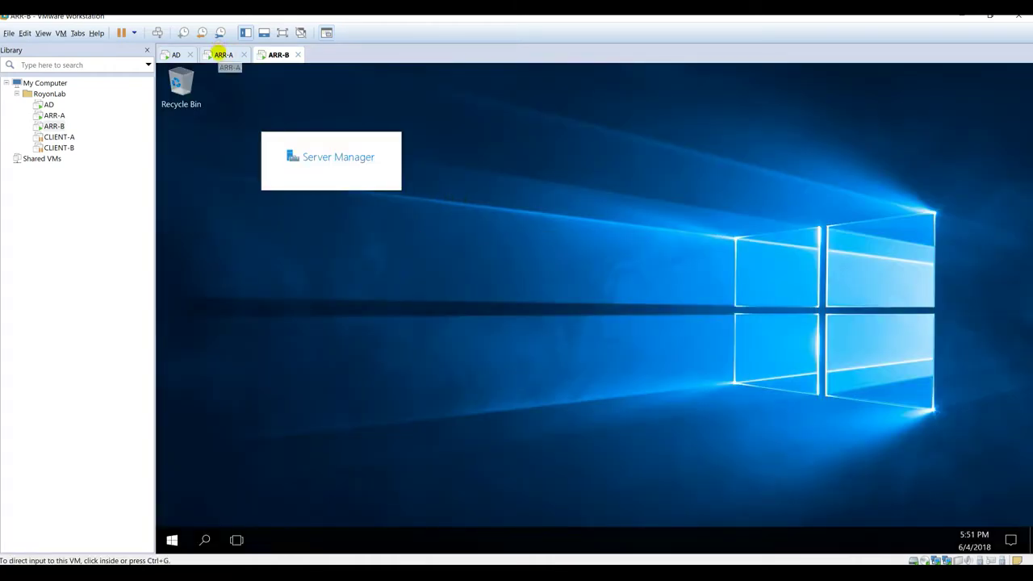
click(222, 54)
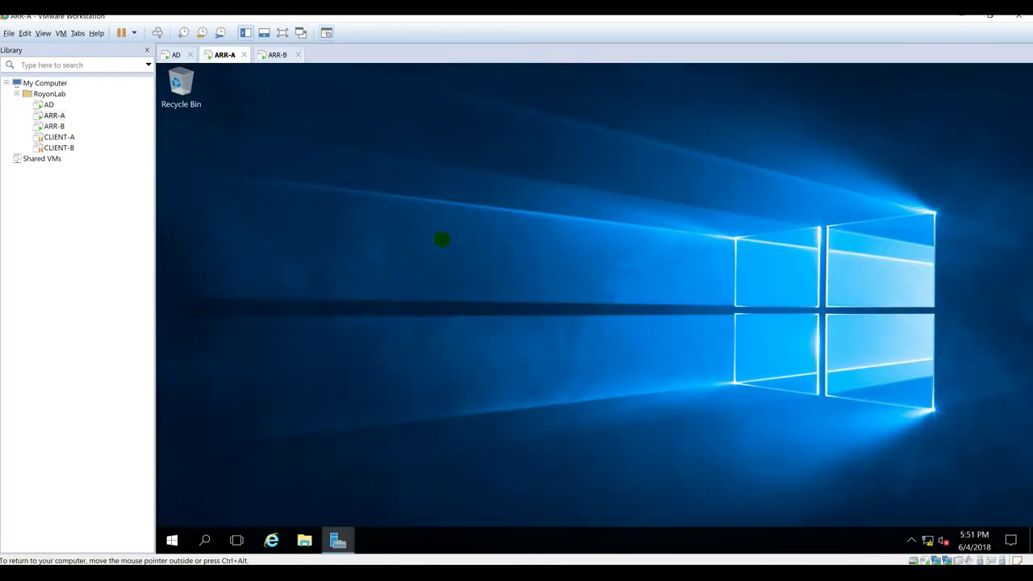
click(176, 54)
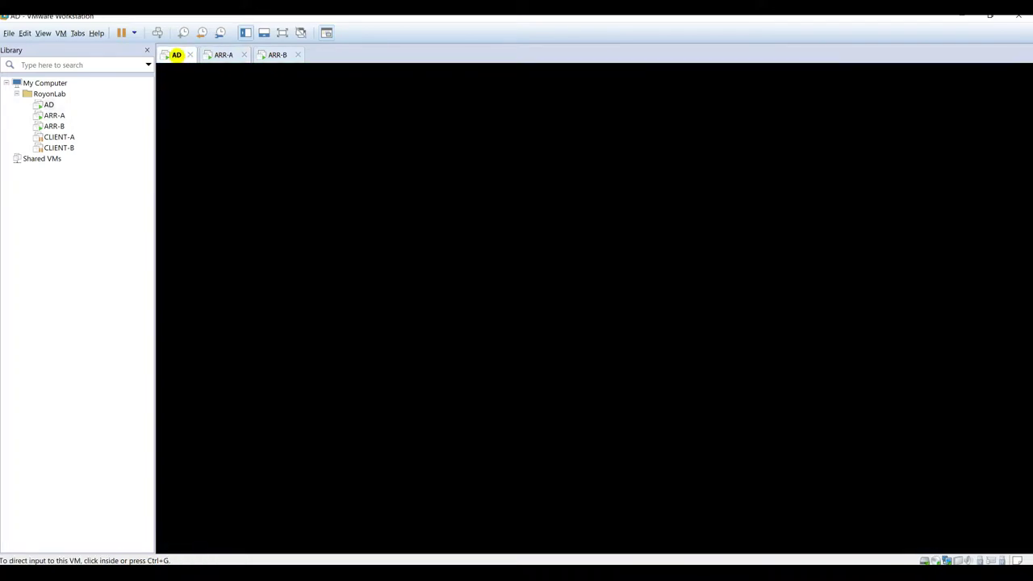
Step: Sign in to the AD server with the administrator password
click(157, 32)
click(561, 365)
text(P)
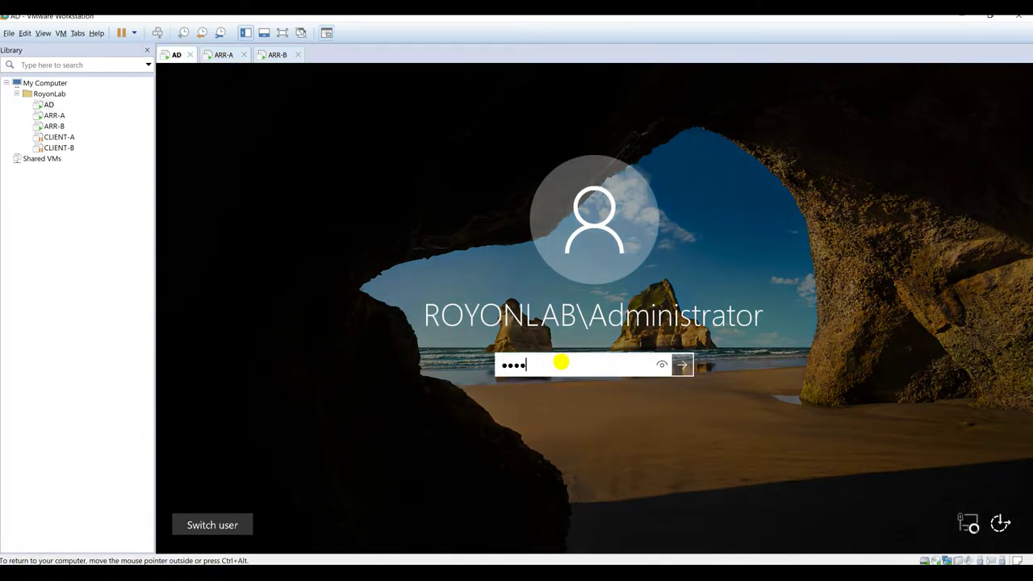
key(Return)
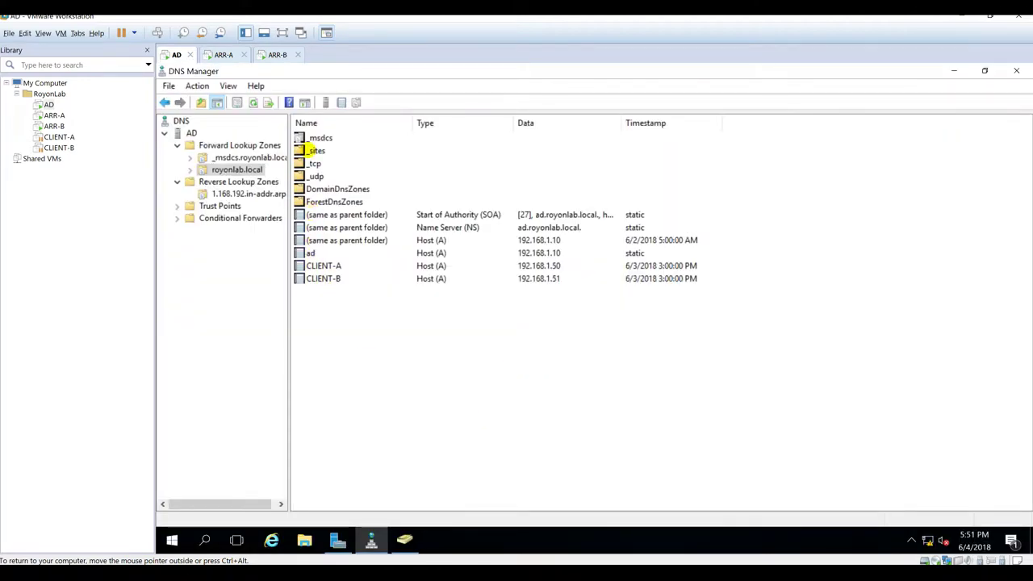
Step: Refresh the royonlab.local zone and check the new ARR-A and ARR-B host records
click(310, 253)
click(318, 266)
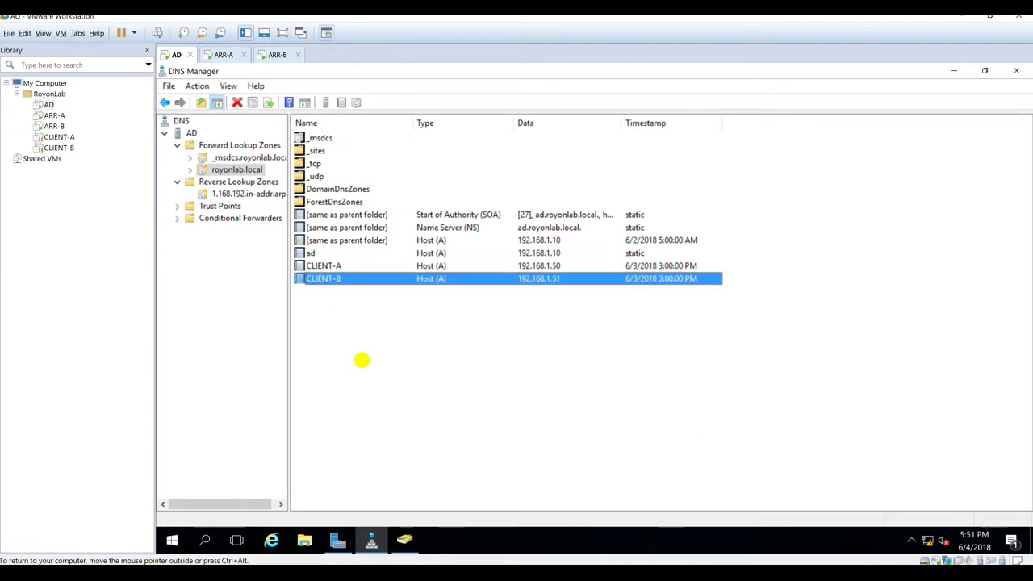
right_click(363, 358)
click(398, 248)
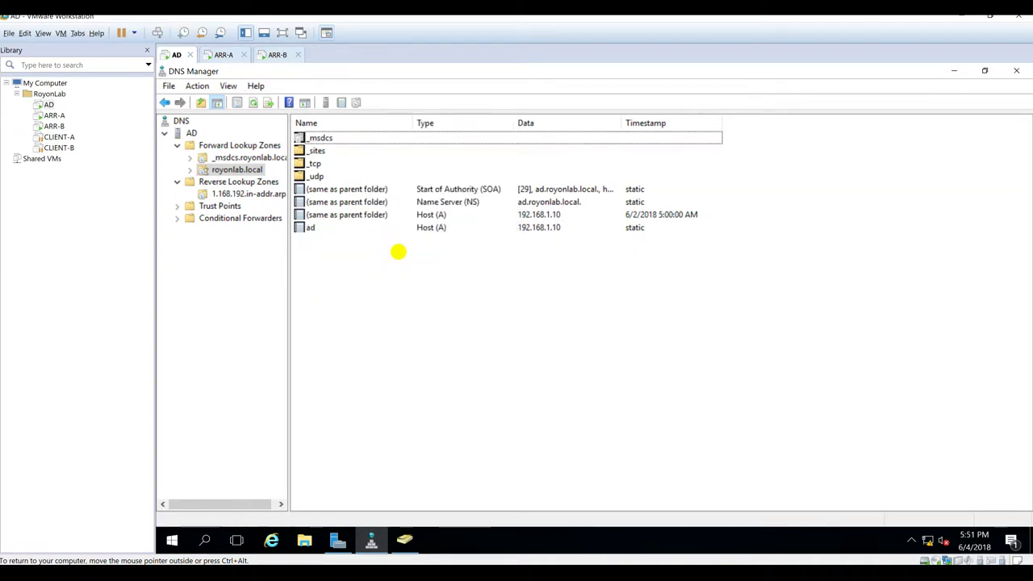
click(314, 265)
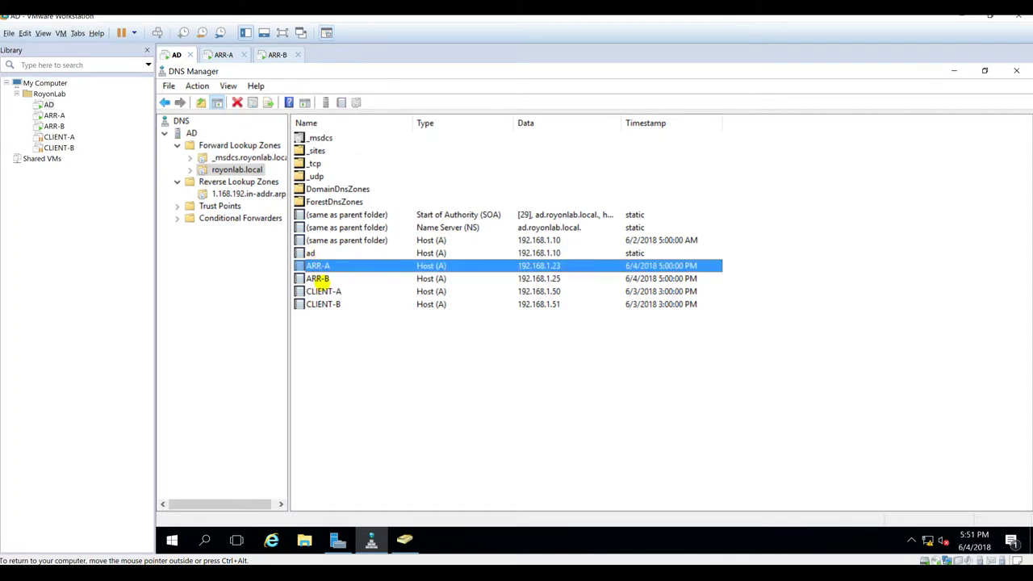
click(317, 279)
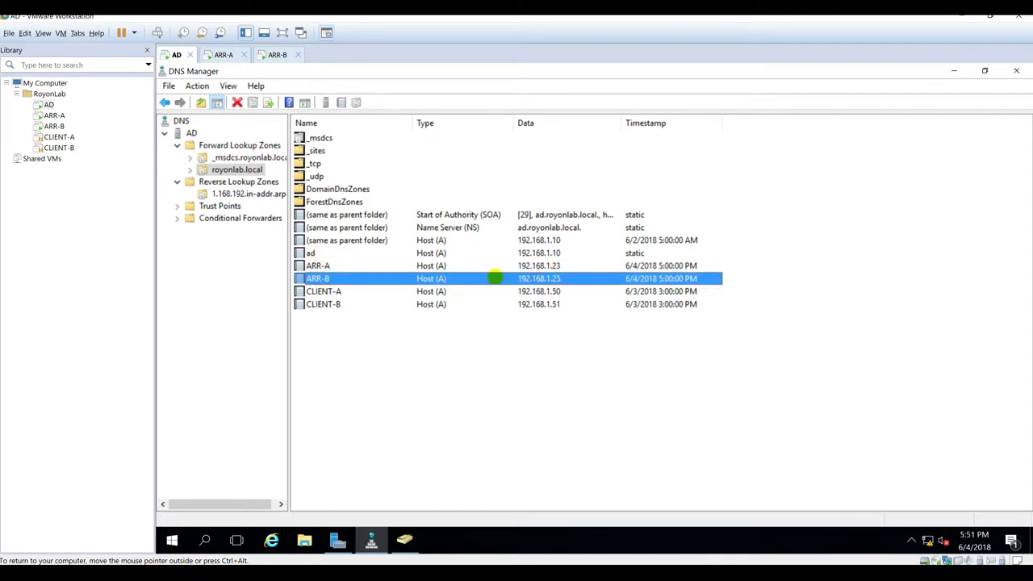
Step: Refresh the 1.168.192.in-addr.arpa reverse zone, check the ARR-B PTR record, then open CLIENT-A
click(234, 193)
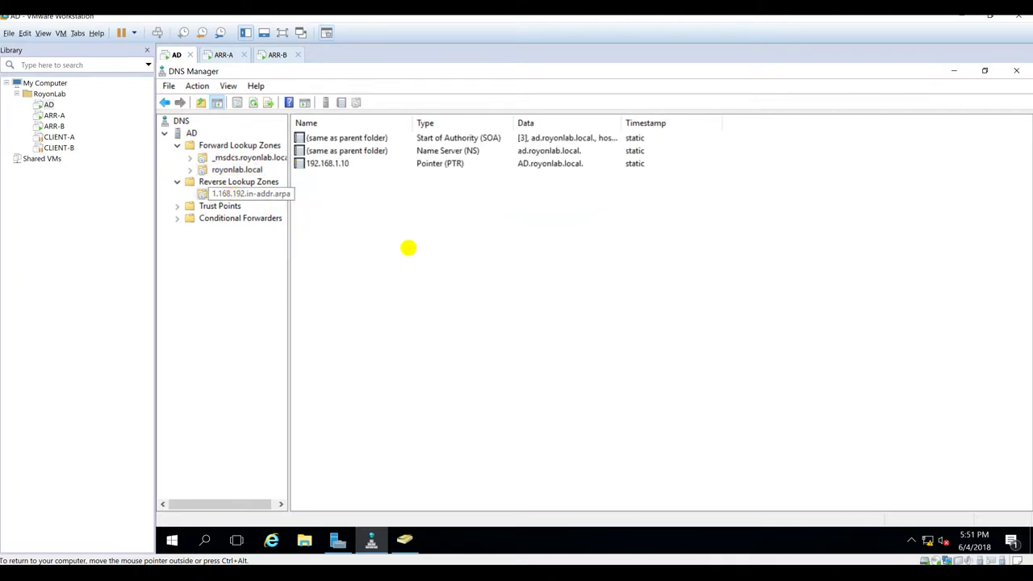
key(F5)
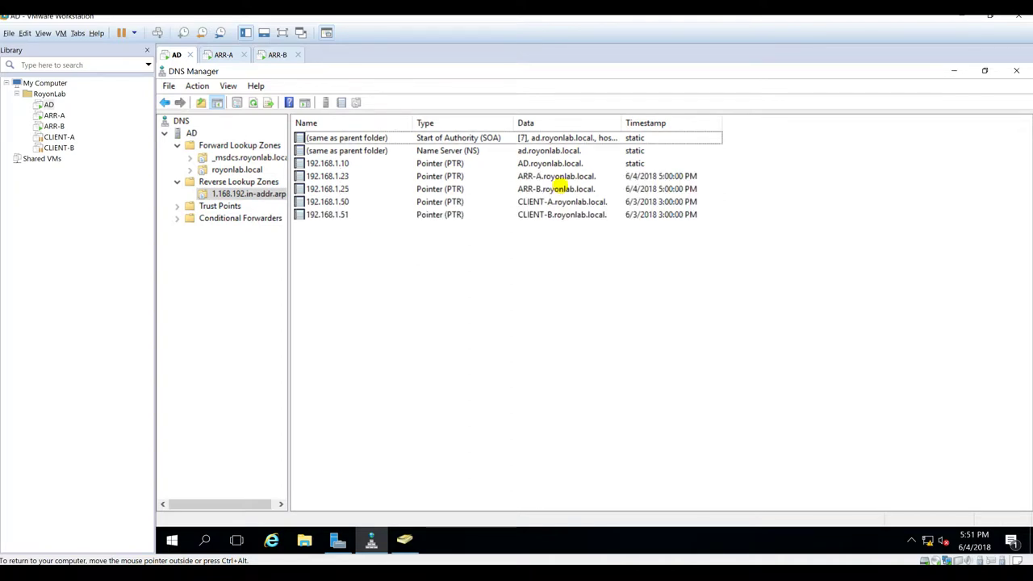
click(558, 176)
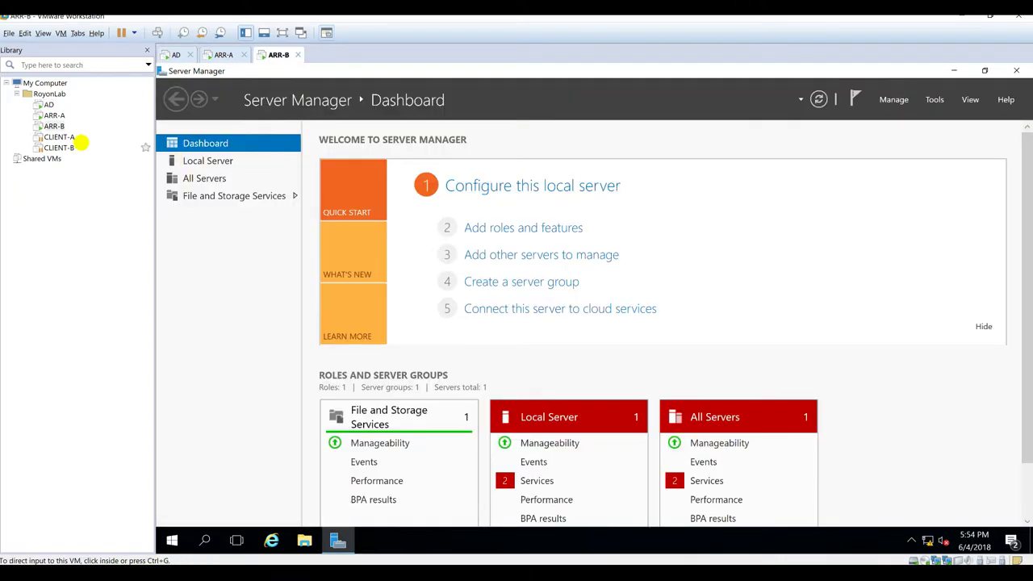
click(59, 137)
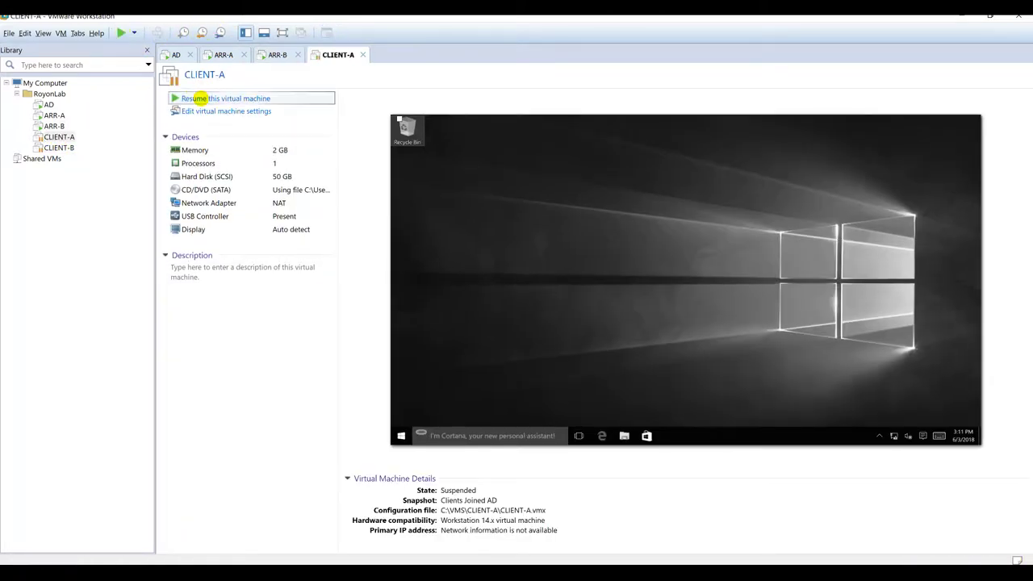
Step: Resume CLIENT-A and CLIENT-B from suspension, then return to the ARR-A desktop
click(195, 99)
click(59, 147)
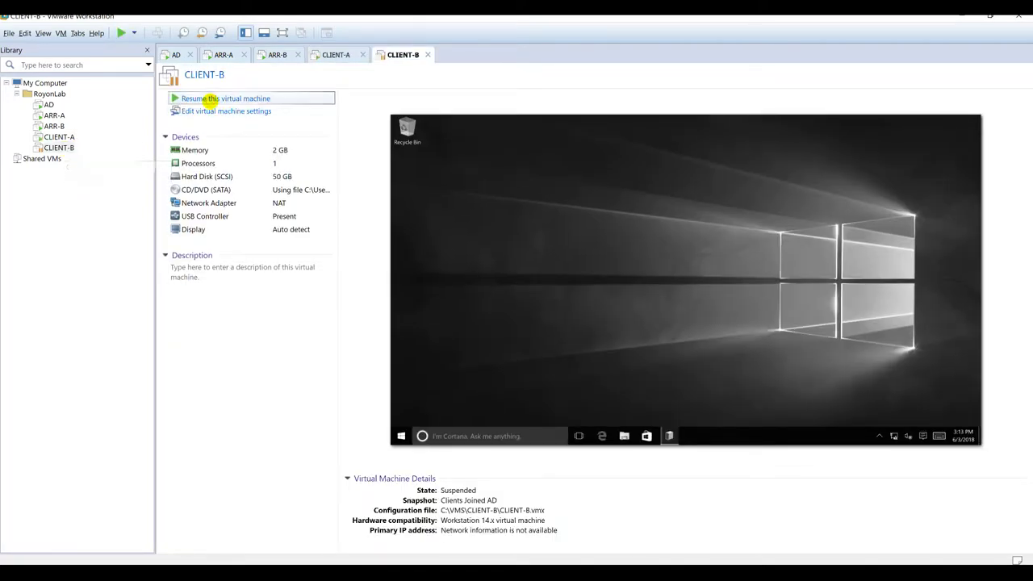
click(207, 99)
click(224, 54)
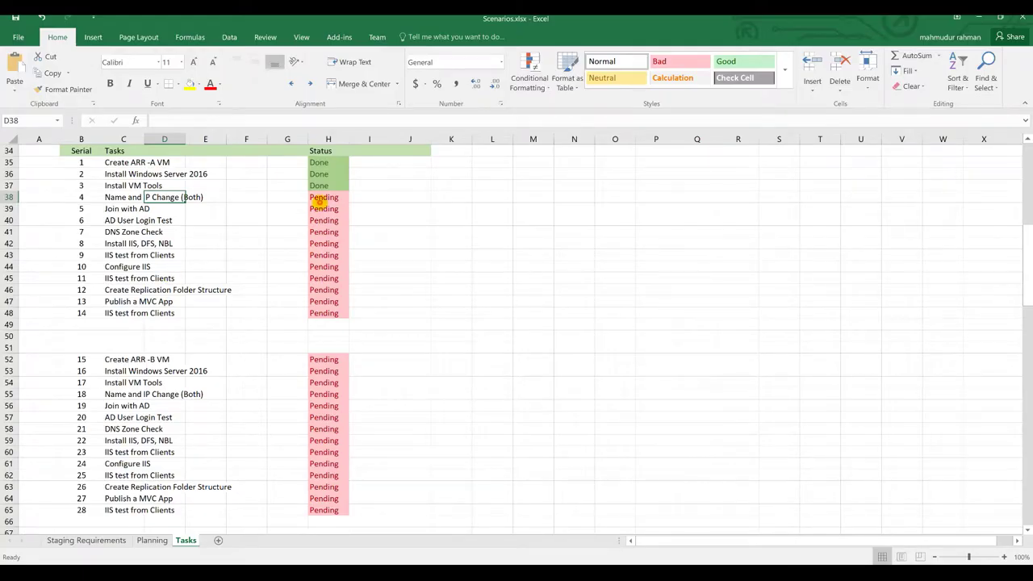
Step: Mark tasks 4–7 as Done in Status cells H38:H41
click(321, 199)
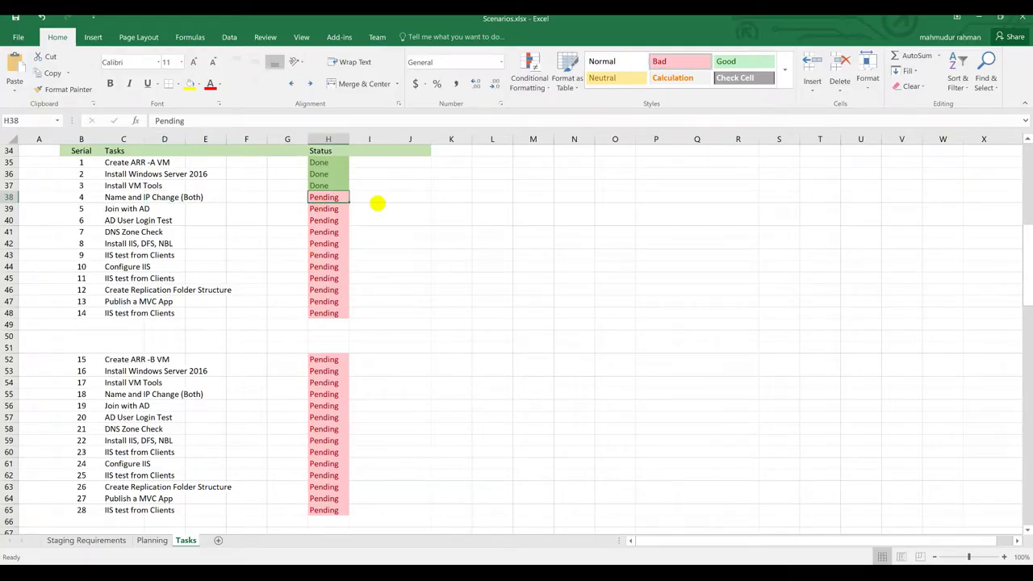
text(Done)
key(Return)
text(Done)
key(Return)
text(Done)
key(Return)
text(Done)
key(Return)
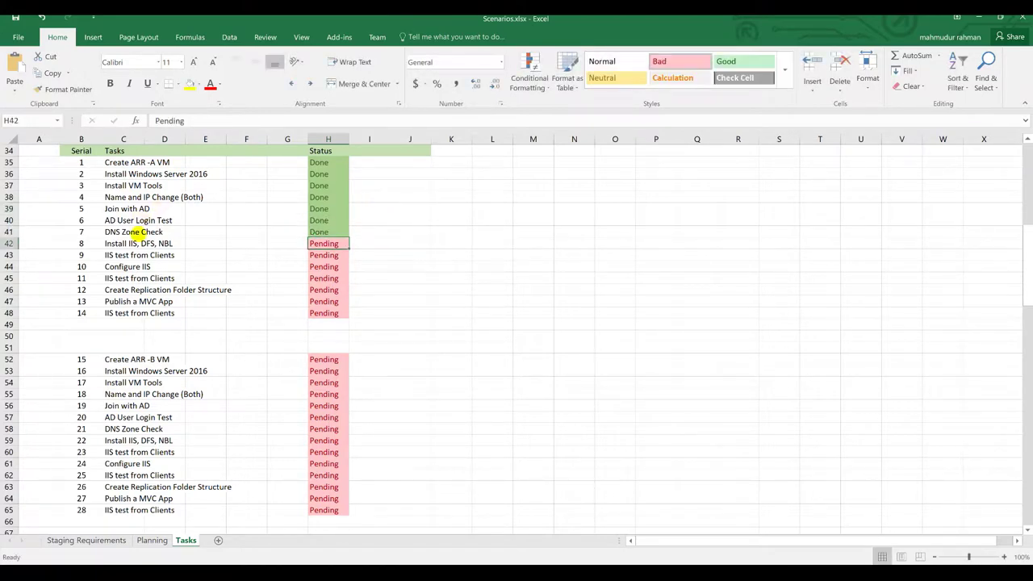
Step: Mark tasks 15–21 as Done in H52:H58, then minimize Excel and return to CLIENT-A
drag(139, 243, 162, 240)
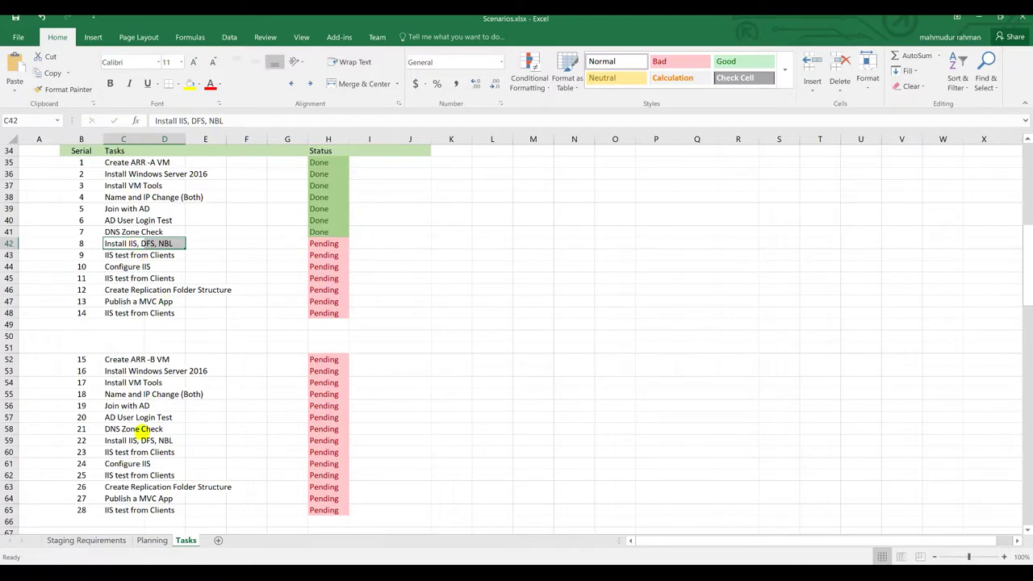
click(139, 441)
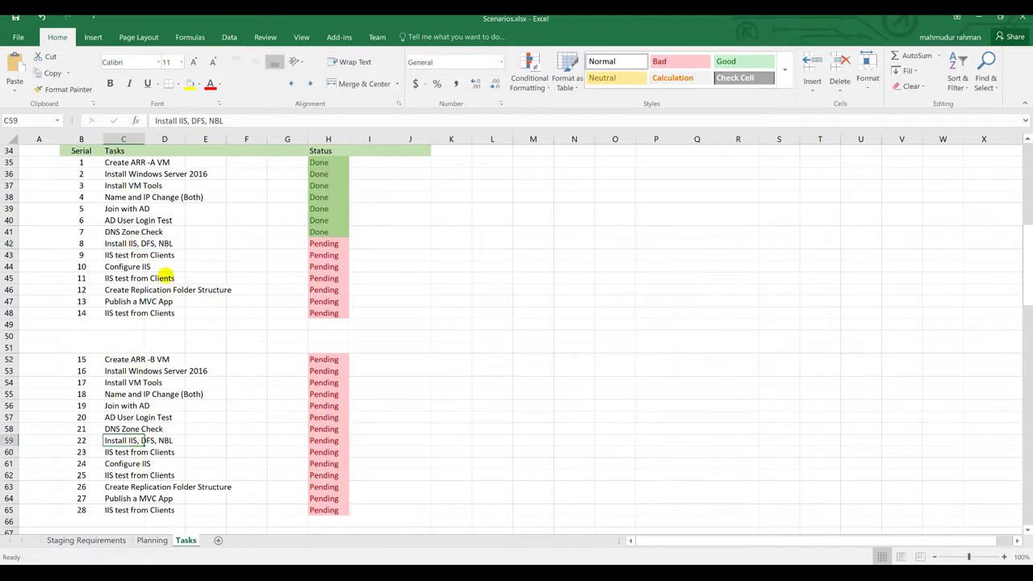
click(328, 361)
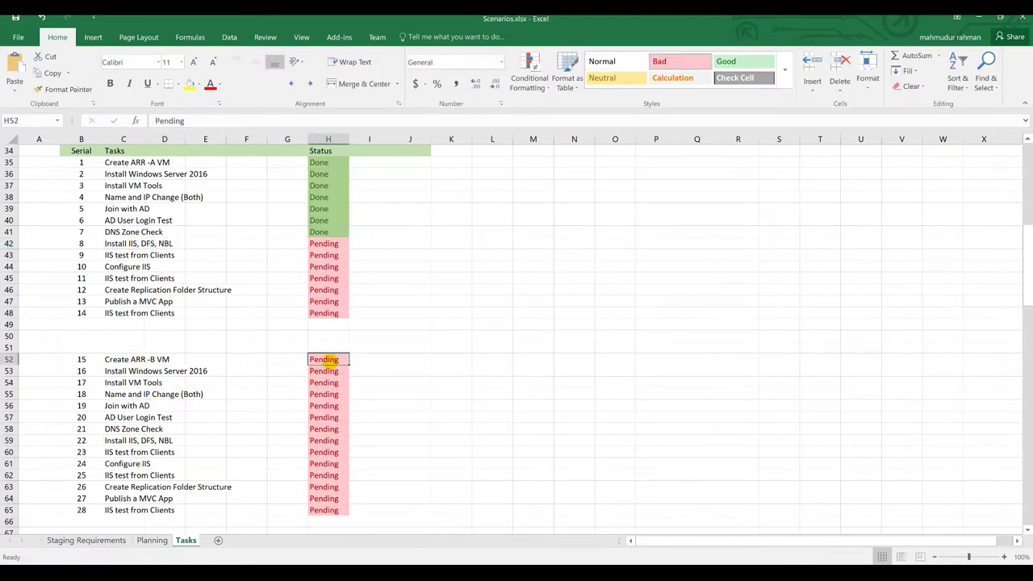
text(Done)
key(Return)
text(Done)
key(Return)
text(Done)
key(Return)
text(Done)
key(Return)
text(Done)
key(Return)
text(Done)
key(ctrl+Return)
key(Return)
text(Done)
key(Return)
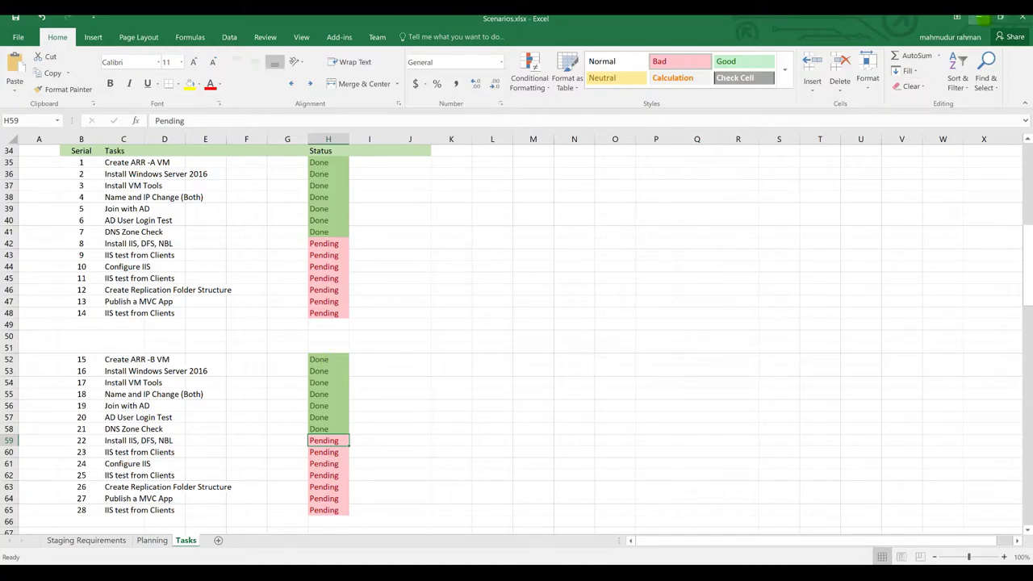
click(978, 16)
click(336, 54)
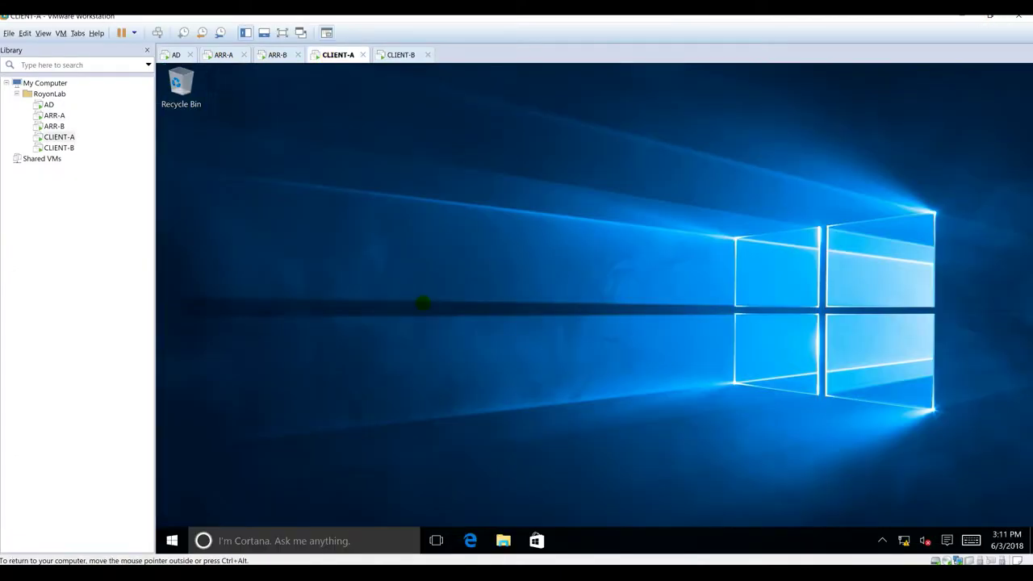
Step: On CLIENT-A, launch cmd from the Run box to get a command prompt
key(super+r)
text(cmd)
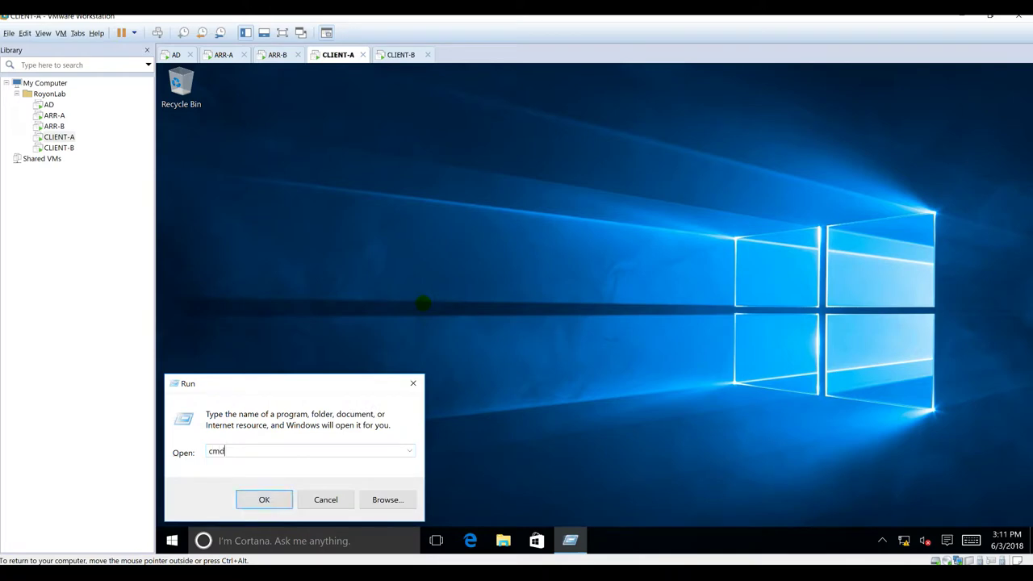
key(Return)
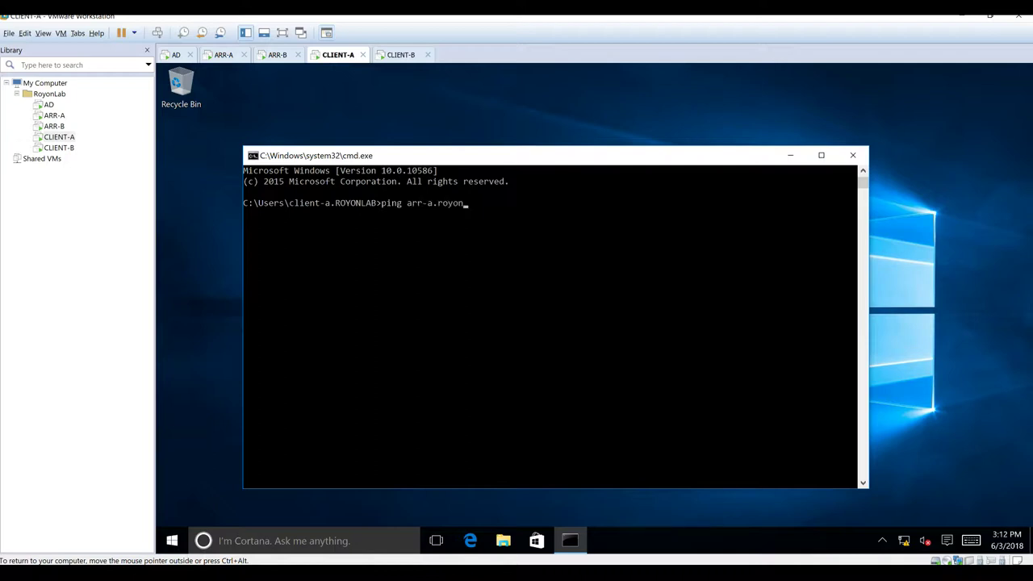
Step: Ping arr-a.royonlab.local from CLIENT-A; it times out with 100% packet loss, then stop it
key(Return)
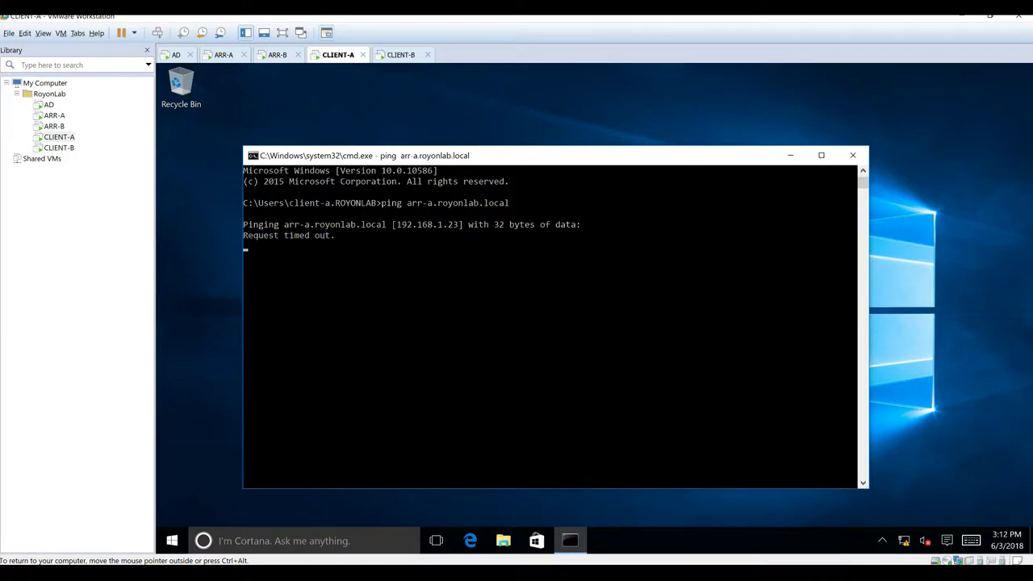
key(ctrl+c)
key(ctrl+x)
key(ctrl+alt)
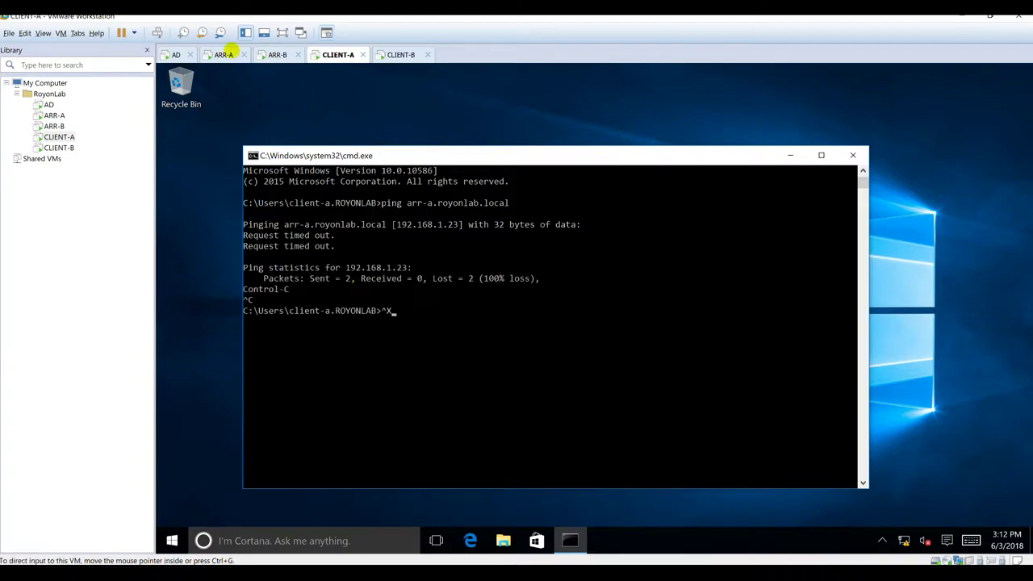
Step: On ARR-A, turn off Windows Firewall for domain networks, then return to CLIENT-A
click(212, 55)
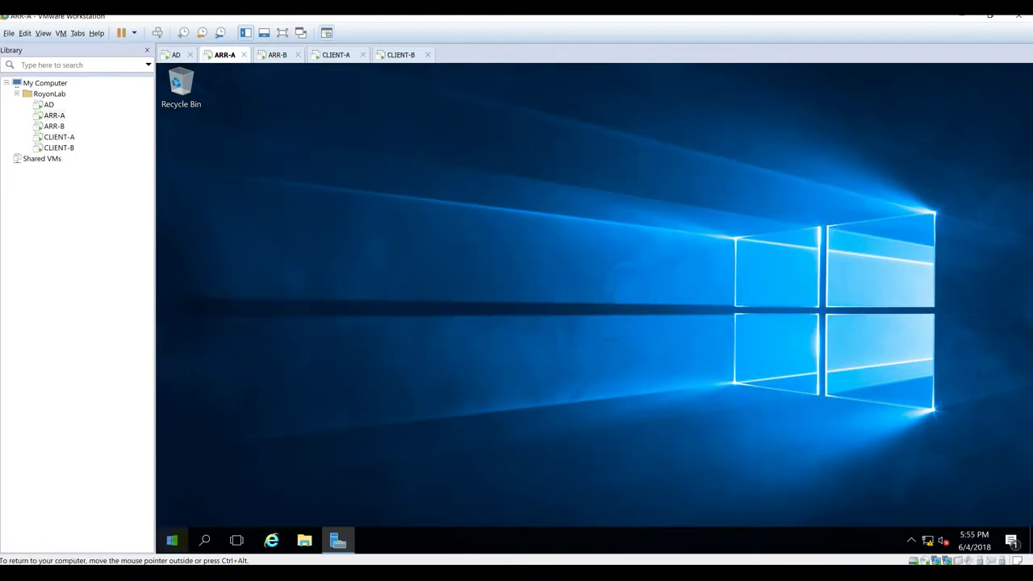
click(172, 540)
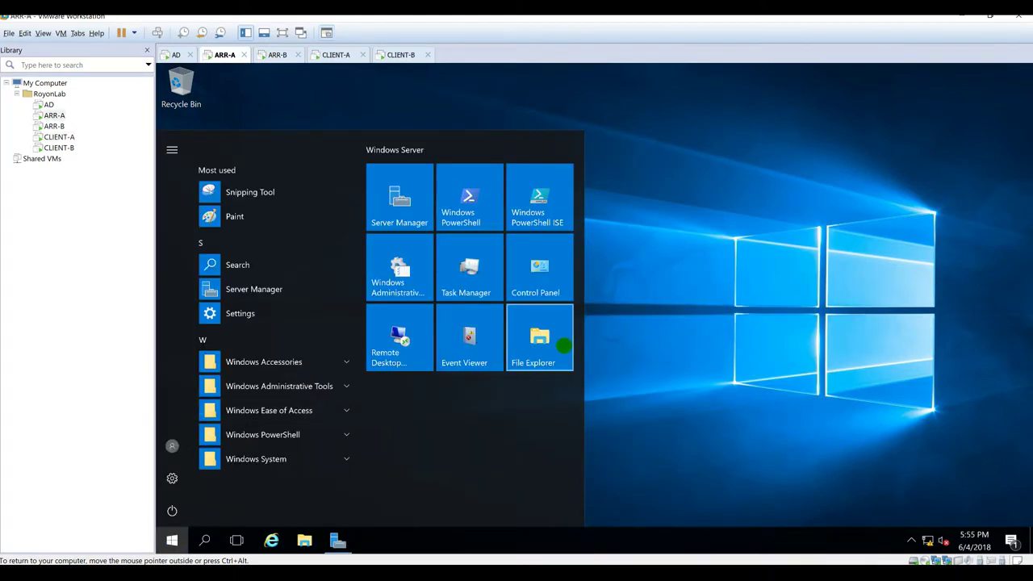
text(windows )
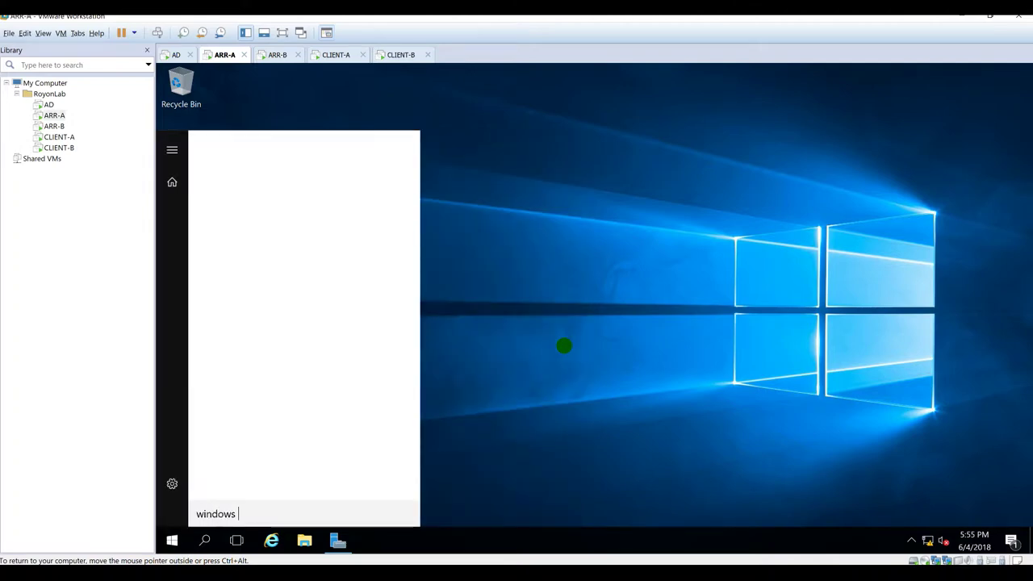
text(fire)
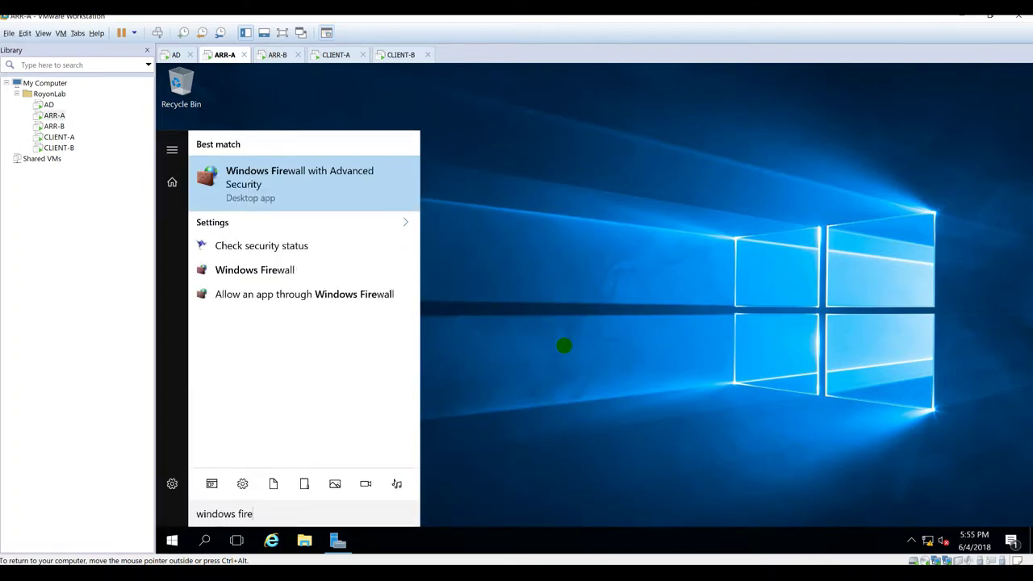
key(Down)
key(Down)
key(Down)
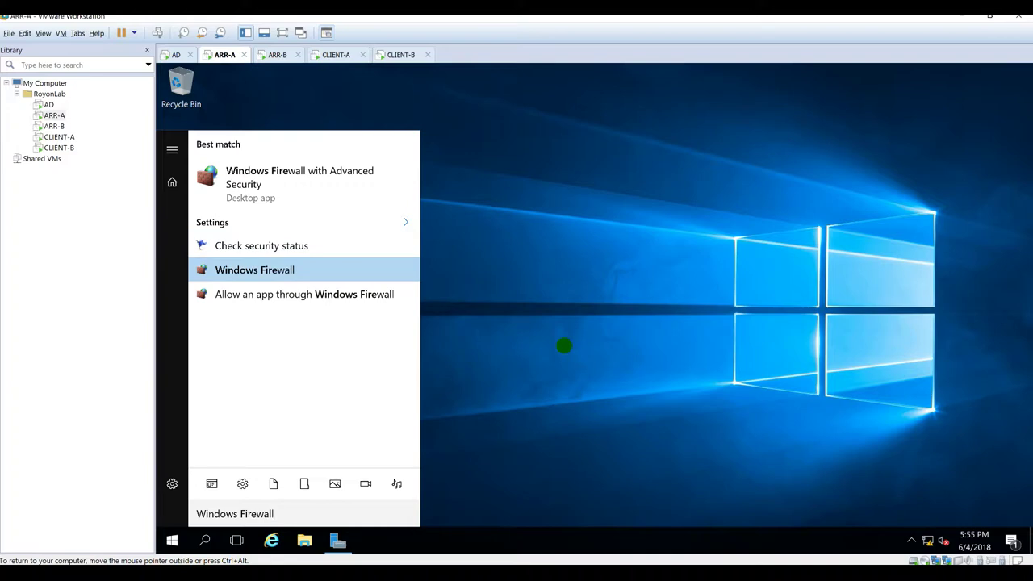
key(Return)
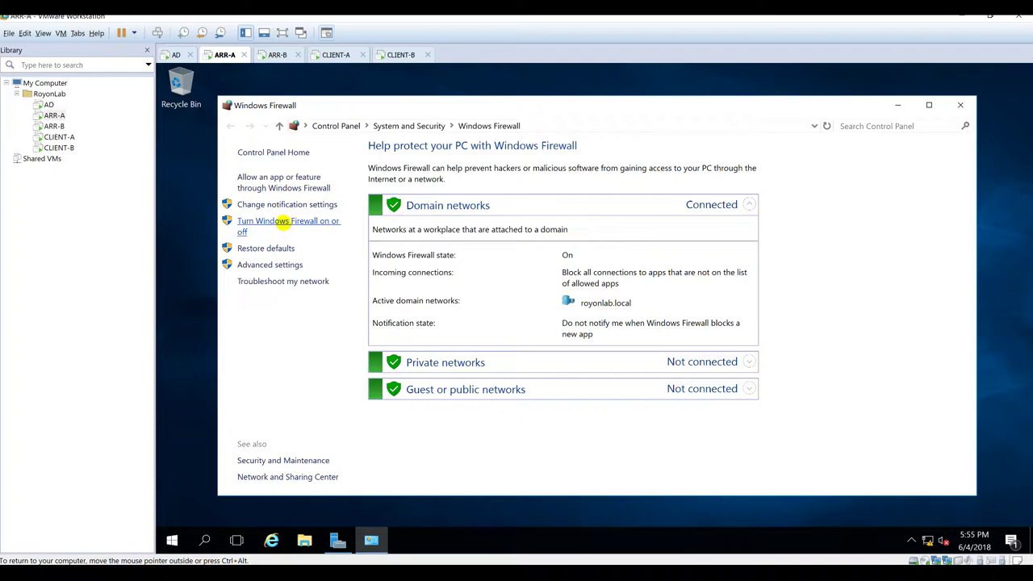
click(284, 225)
click(454, 252)
click(712, 480)
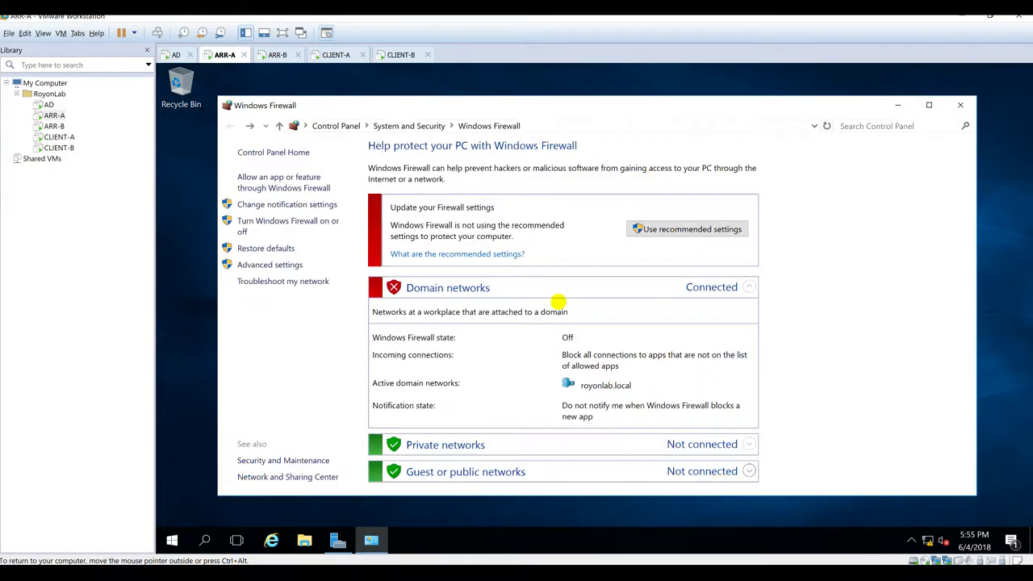
click(335, 54)
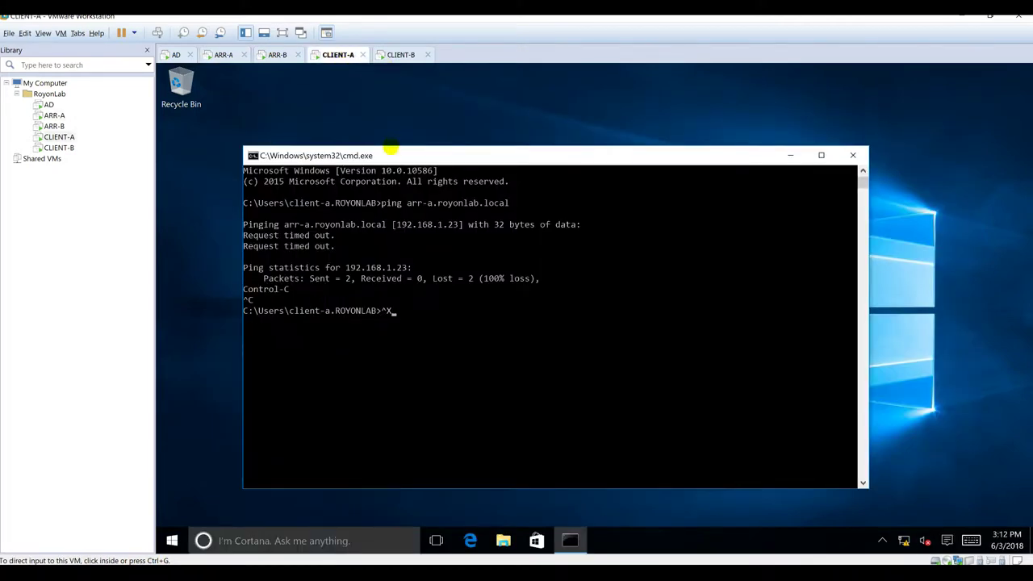
Step: Rerun the ping to arr-a.royonlab.local, see 0% loss, and close the command prompt
key(Up)
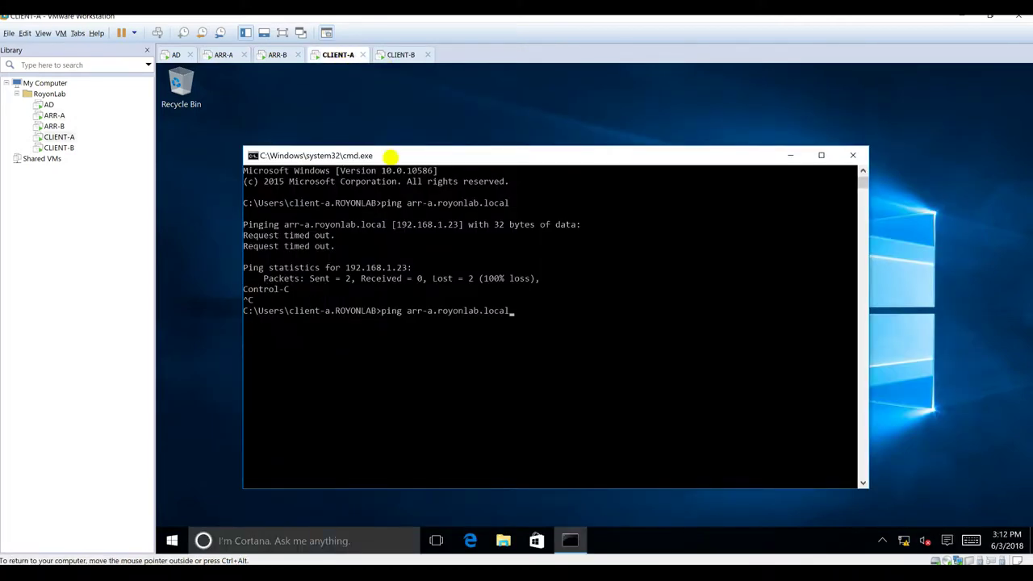
key(Return)
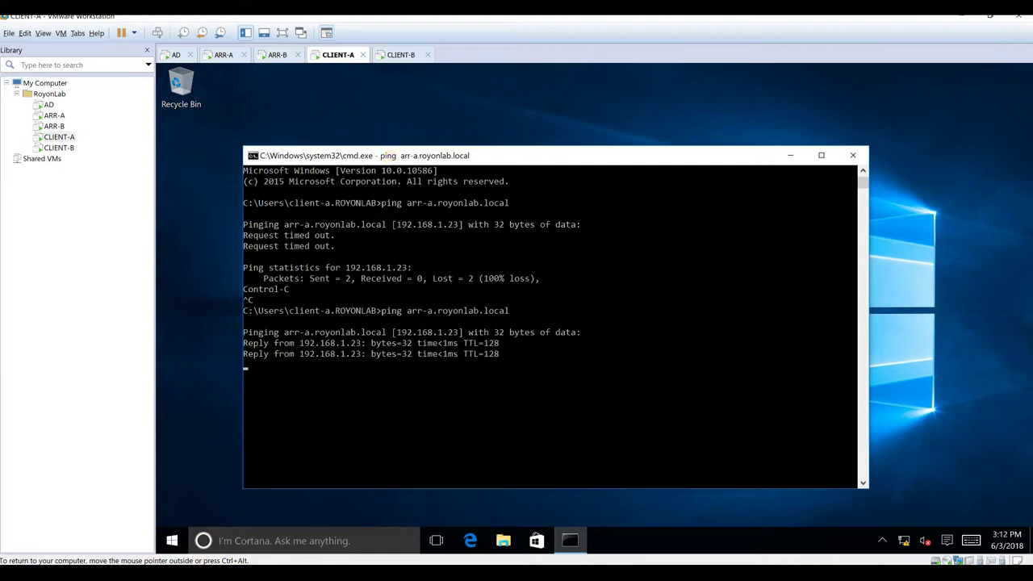
key(Return)
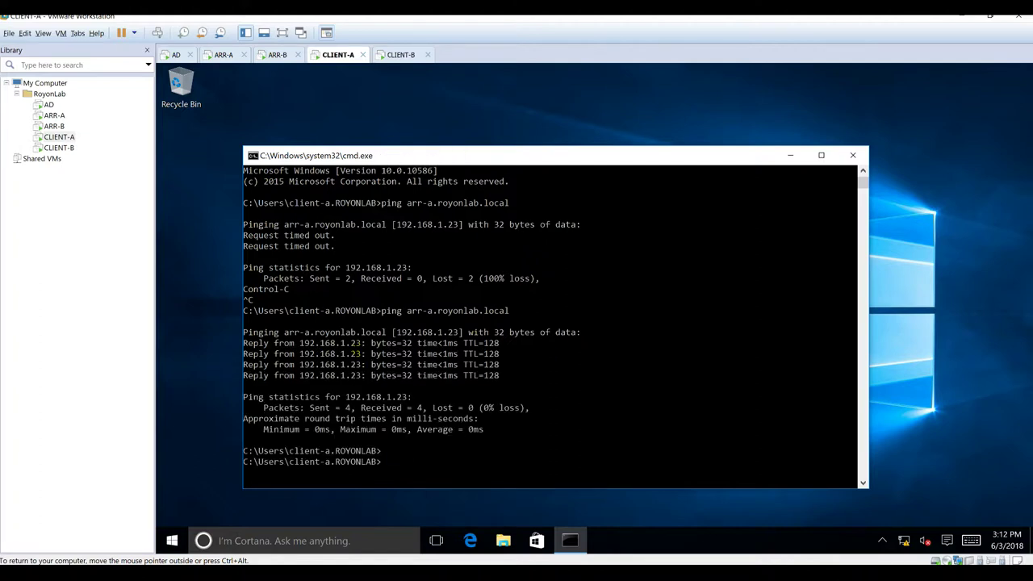
click(313, 73)
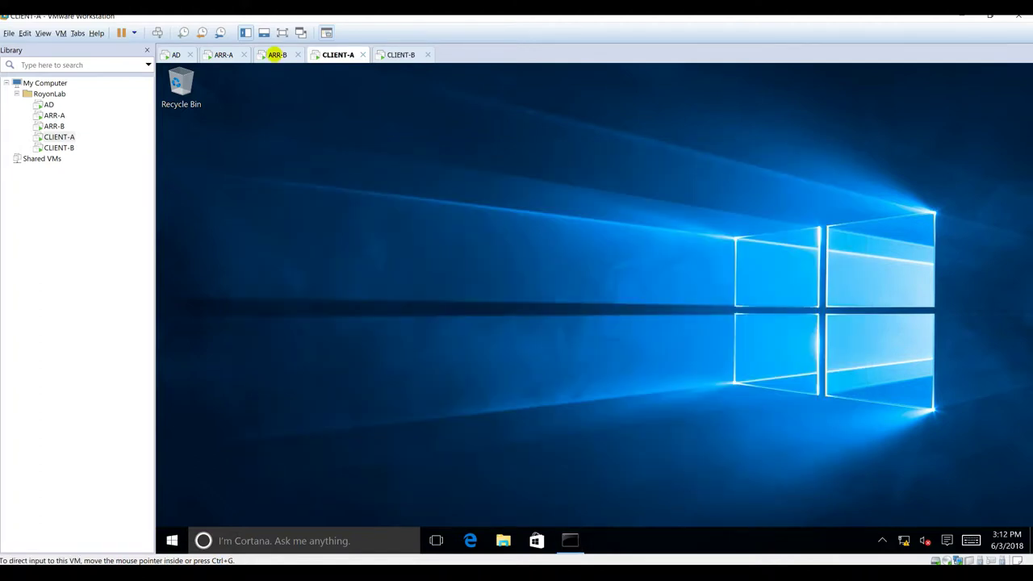
click(274, 55)
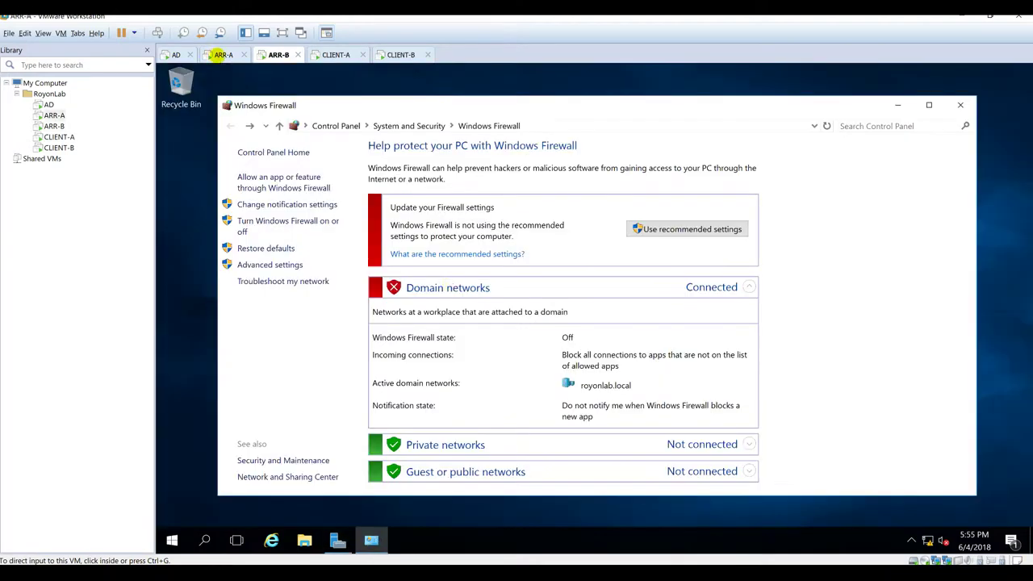
Step: Turn ARR-A's domain network firewall back on and close the Windows Firewall window
click(219, 55)
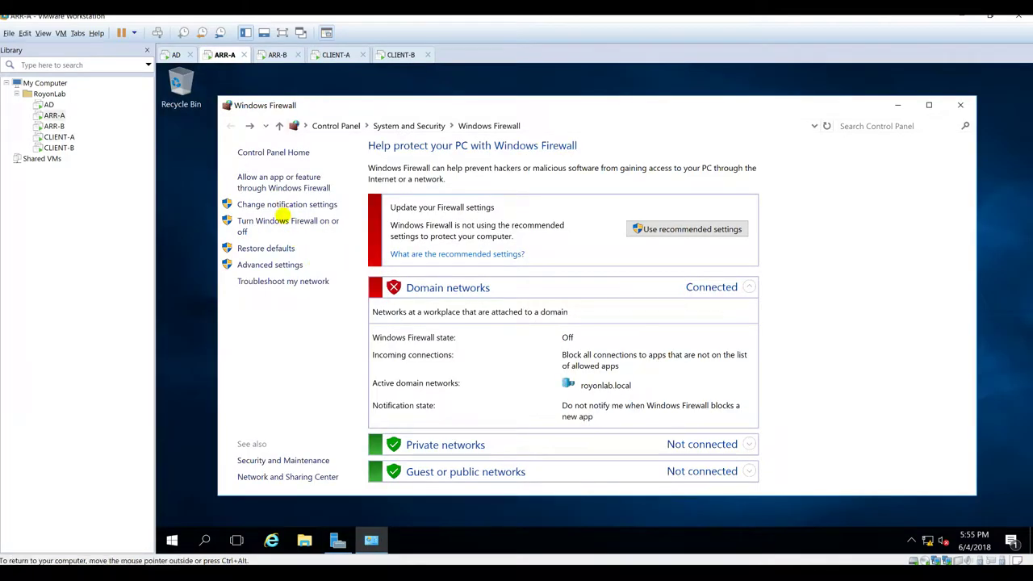
click(281, 221)
click(466, 206)
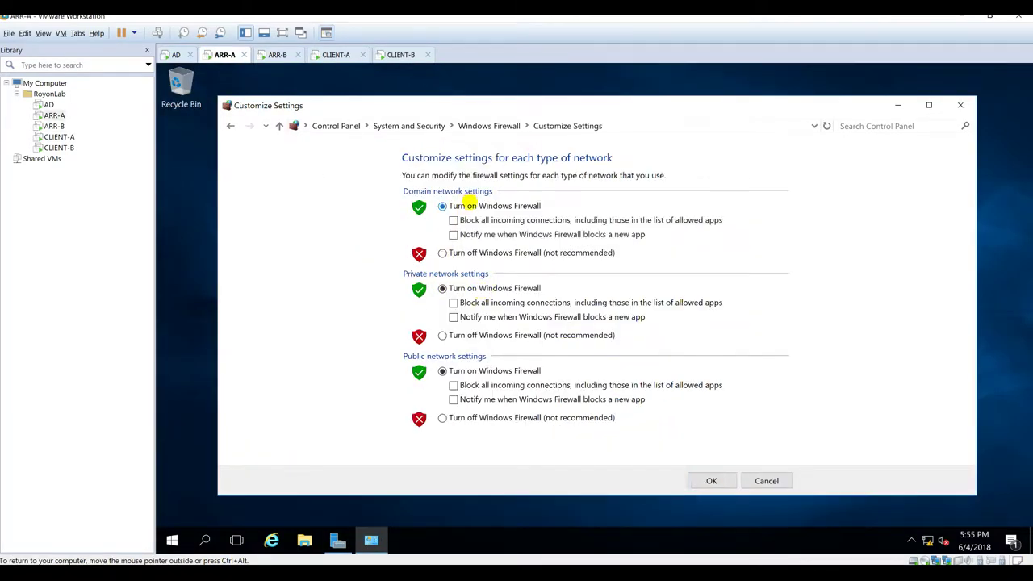
click(721, 480)
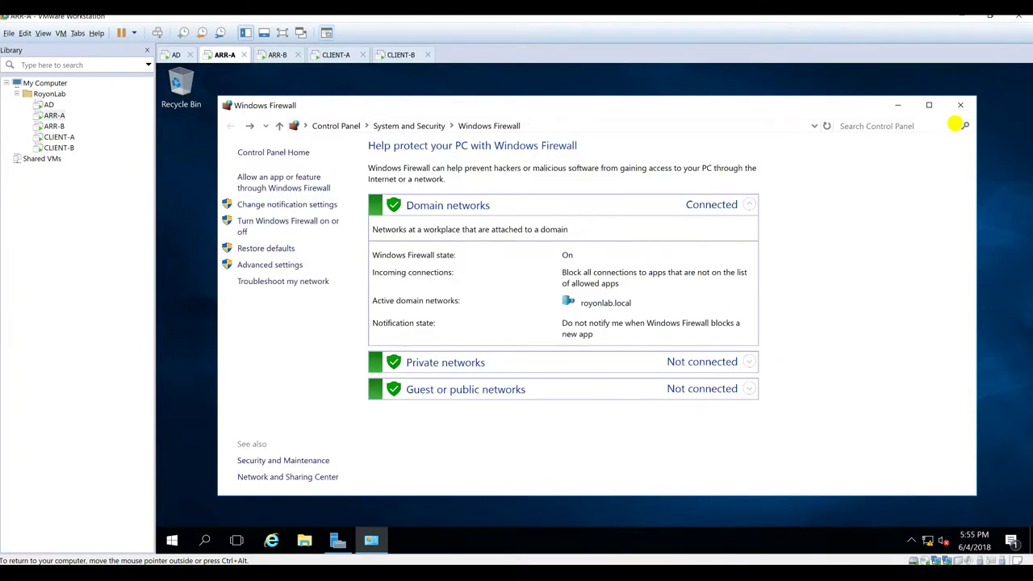
click(961, 105)
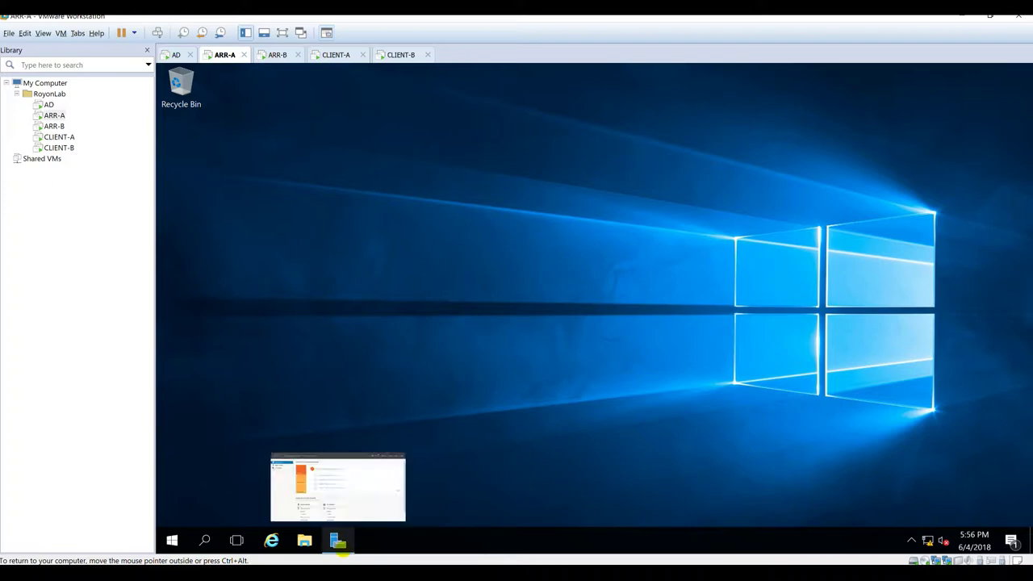
click(337, 540)
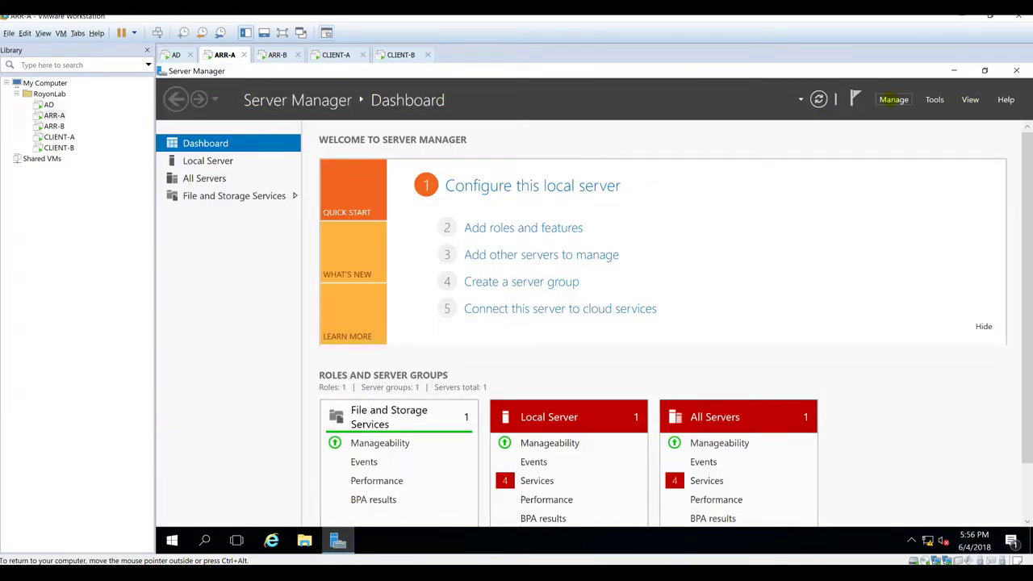
Step: Launch the Add Roles and Features Wizard on ARR-A and advance to Server Roles
click(893, 99)
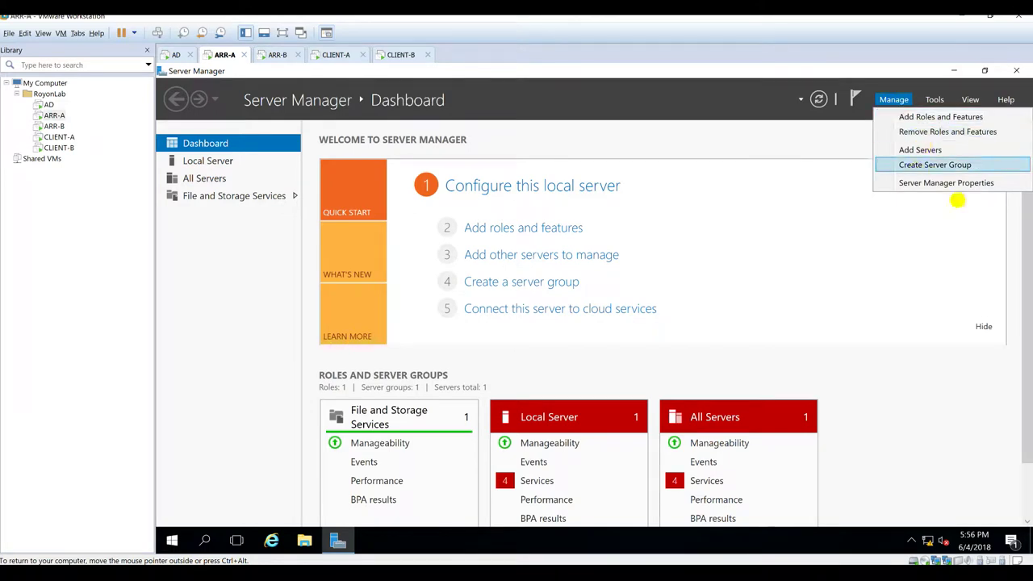
click(774, 110)
click(893, 99)
click(902, 116)
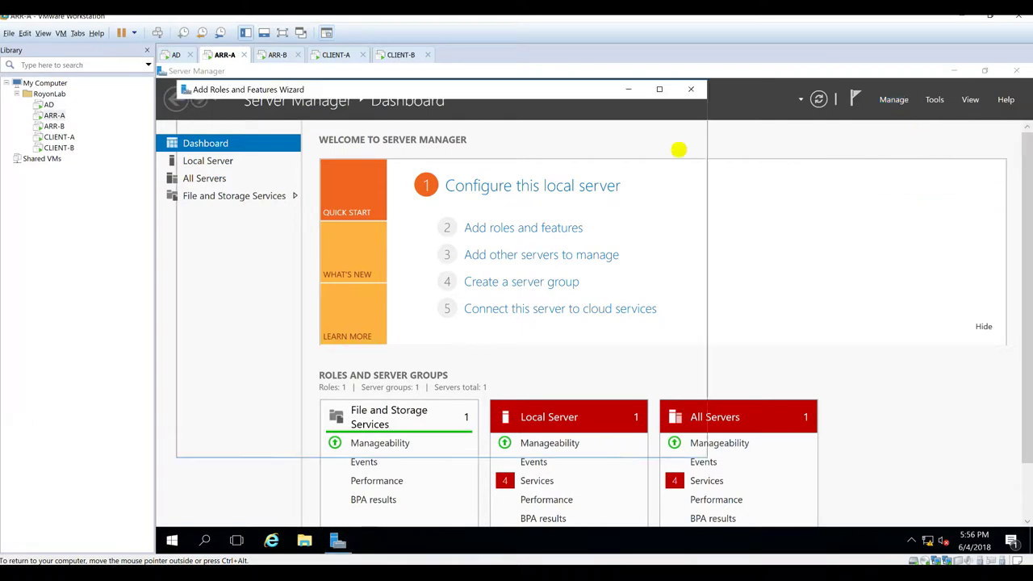
click(537, 443)
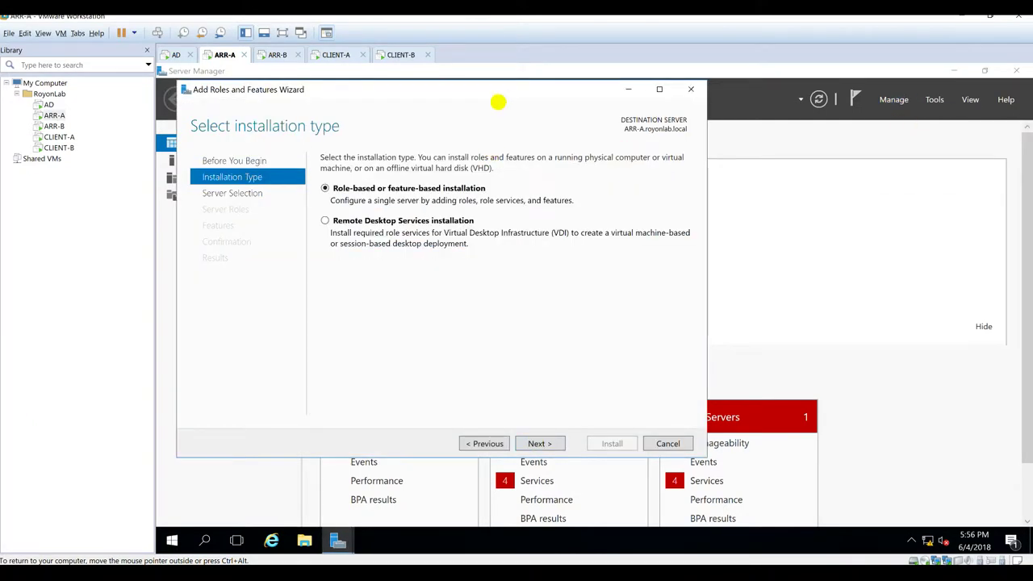
double_click(500, 91)
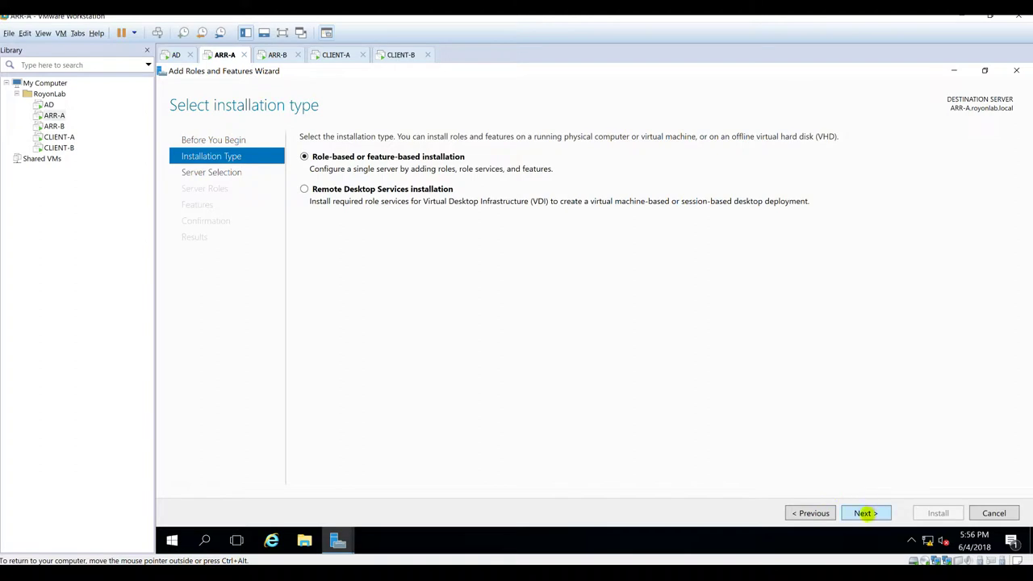
click(865, 513)
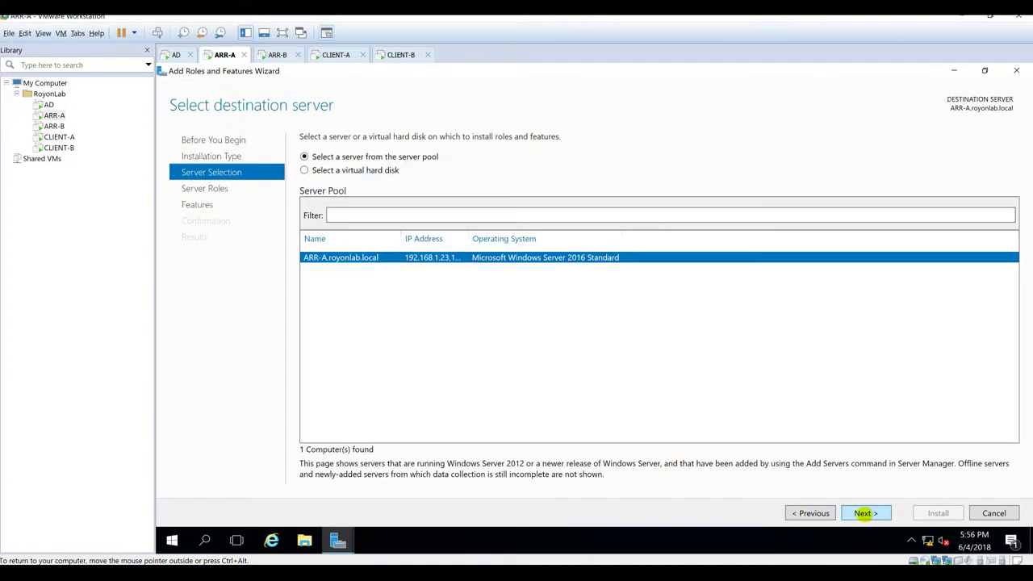
click(865, 513)
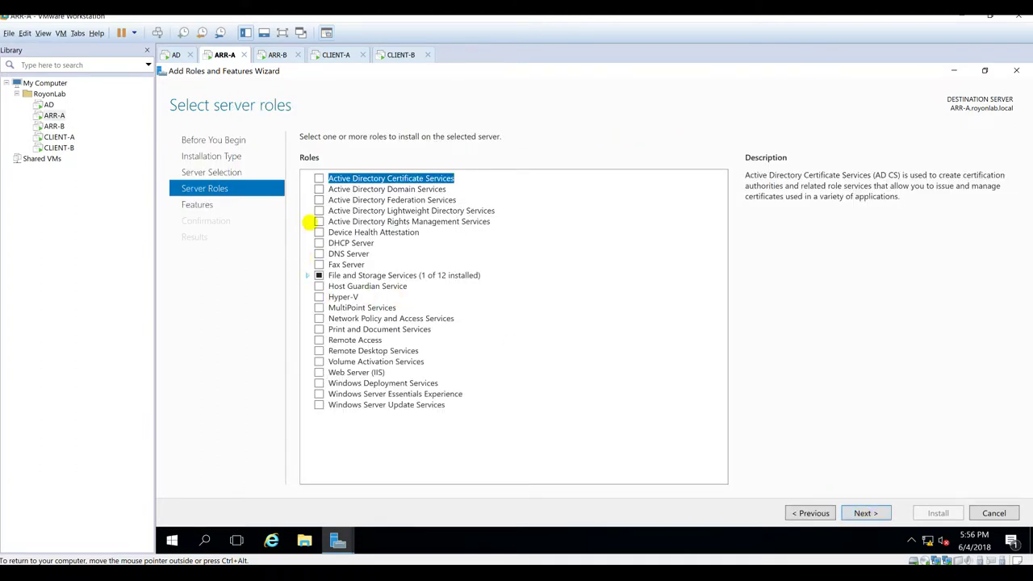
Step: Select DFS Namespaces, DFS Replication and Web Server (IIS), accepting required features
click(308, 275)
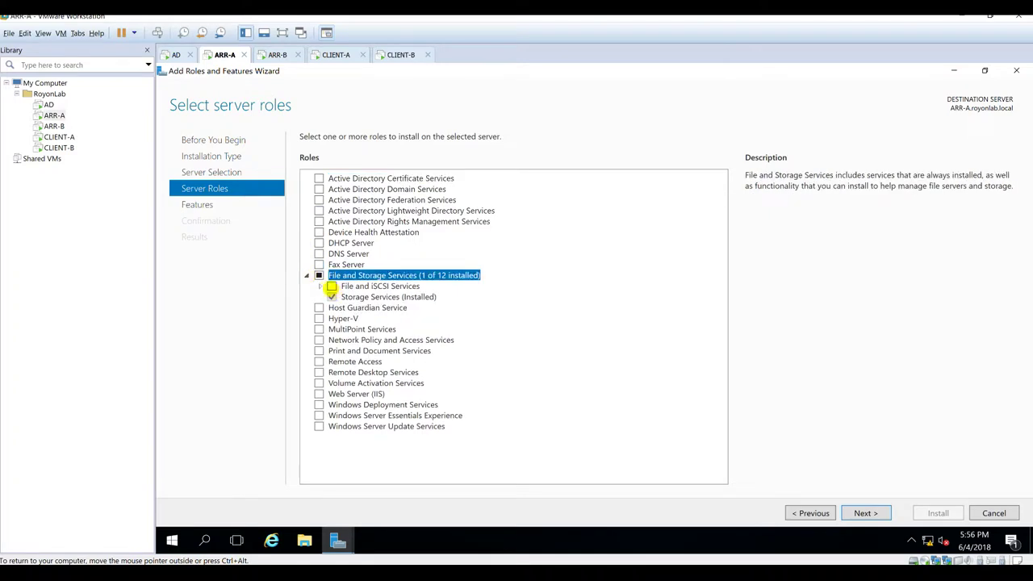
click(319, 287)
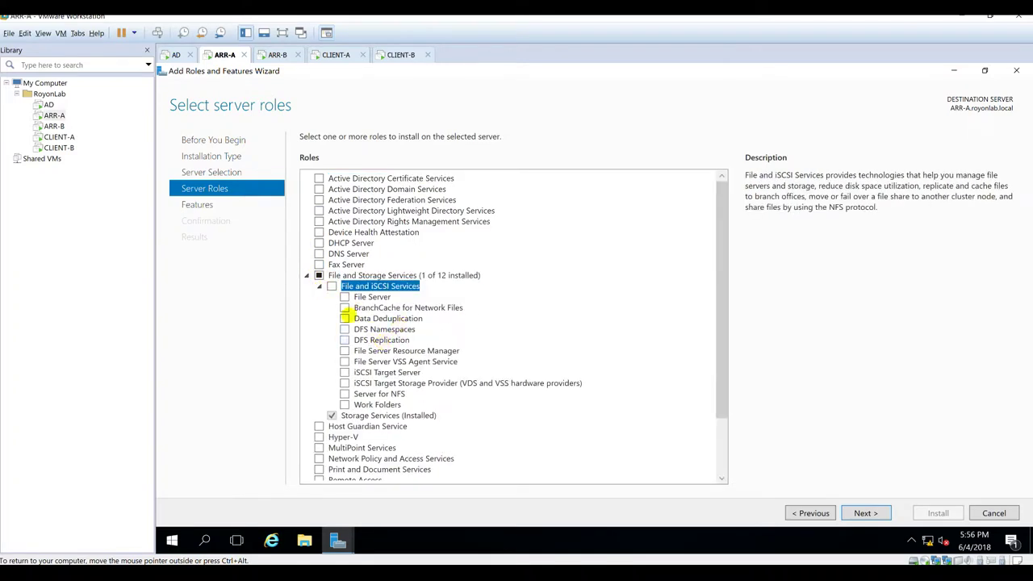
click(345, 329)
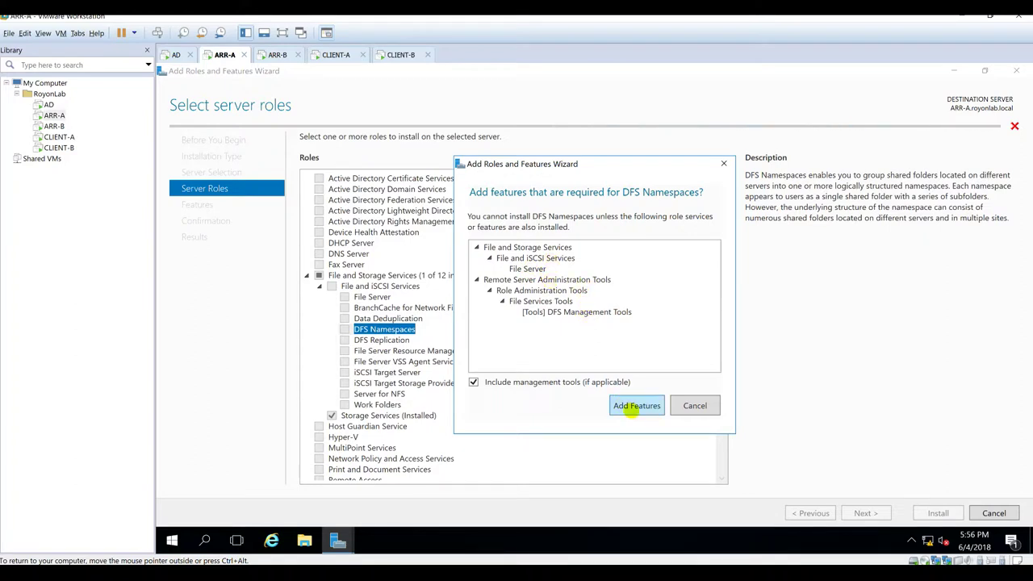
click(637, 405)
click(345, 340)
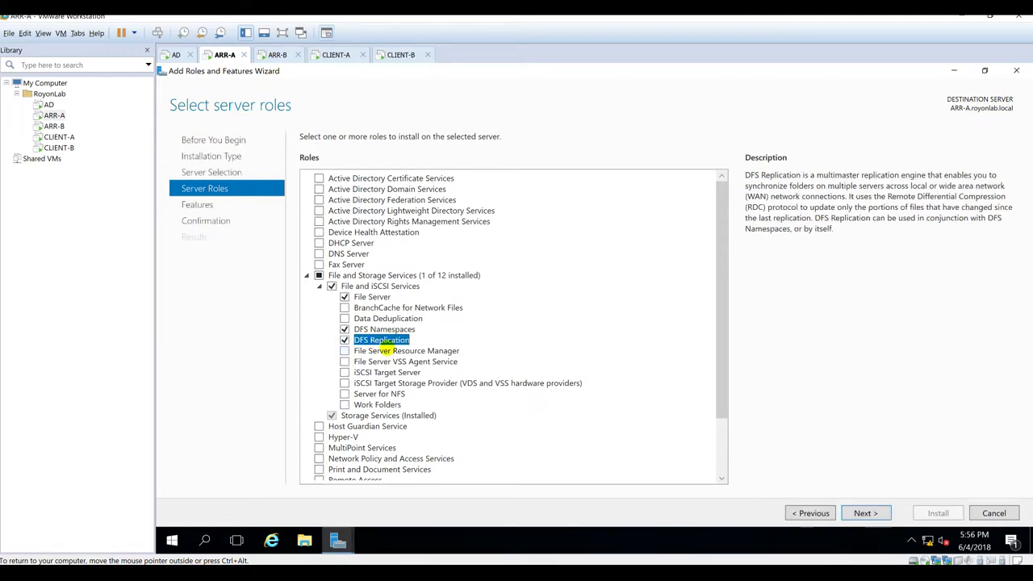
scroll(373, 393, down, 2)
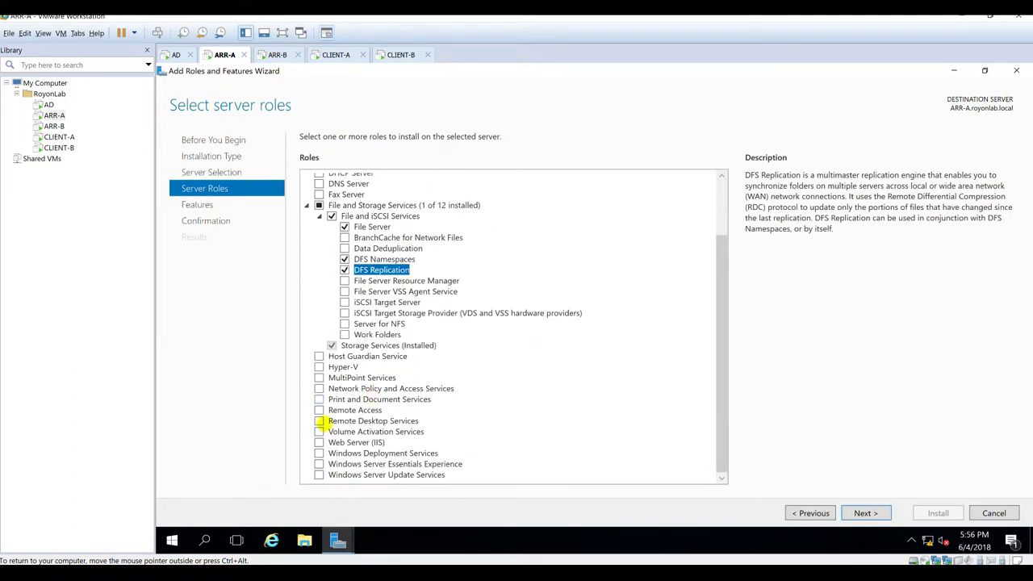
click(319, 443)
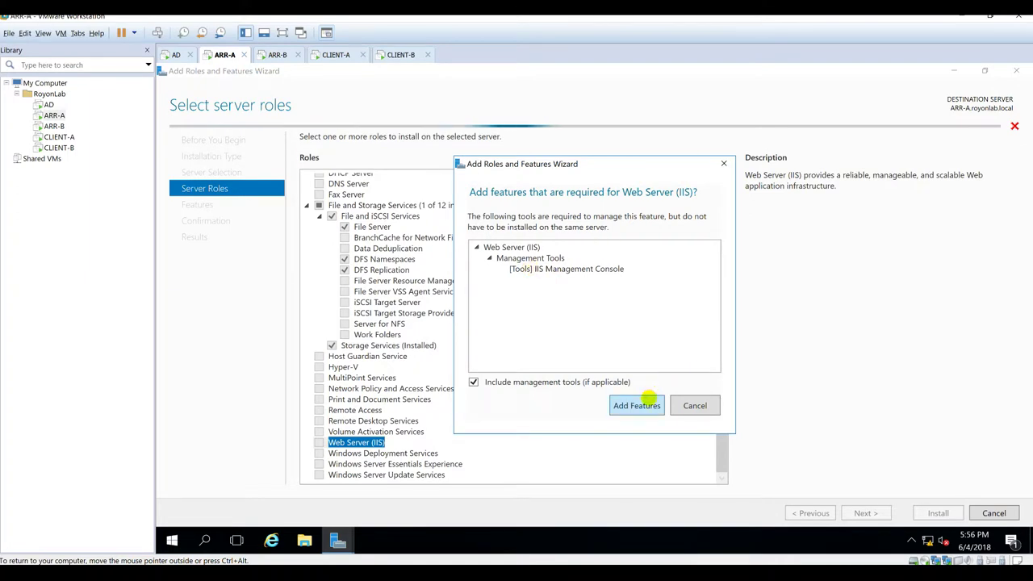
click(637, 405)
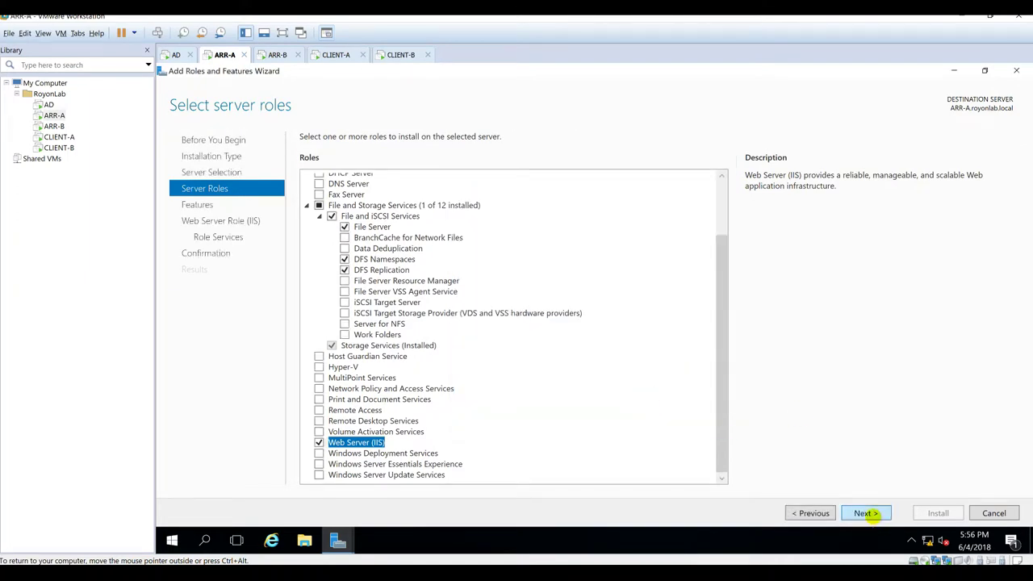
click(863, 513)
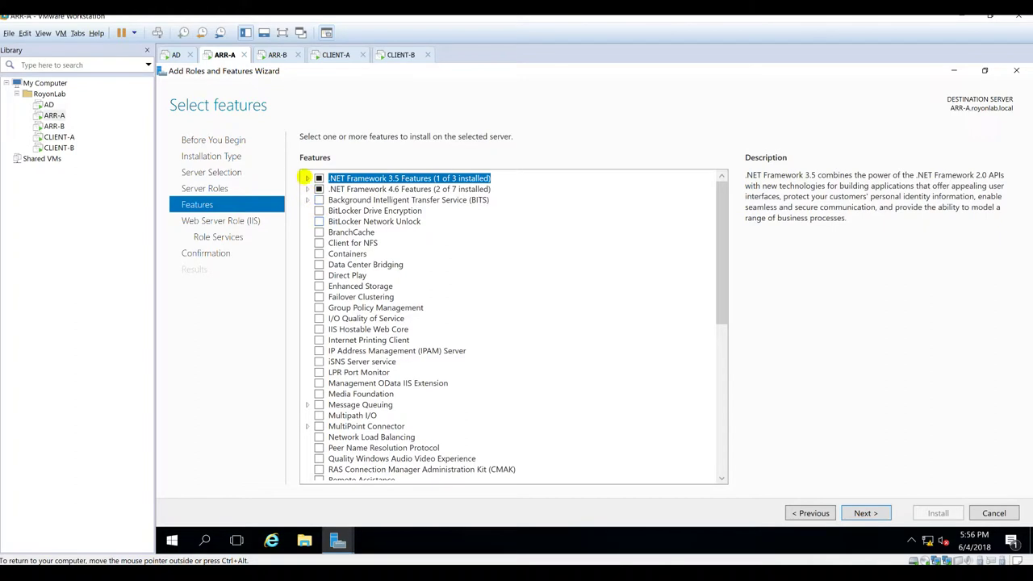
Step: Add .NET Framework 3.5 HTTP Activation and Non-HTTP Activation features
click(307, 179)
click(332, 199)
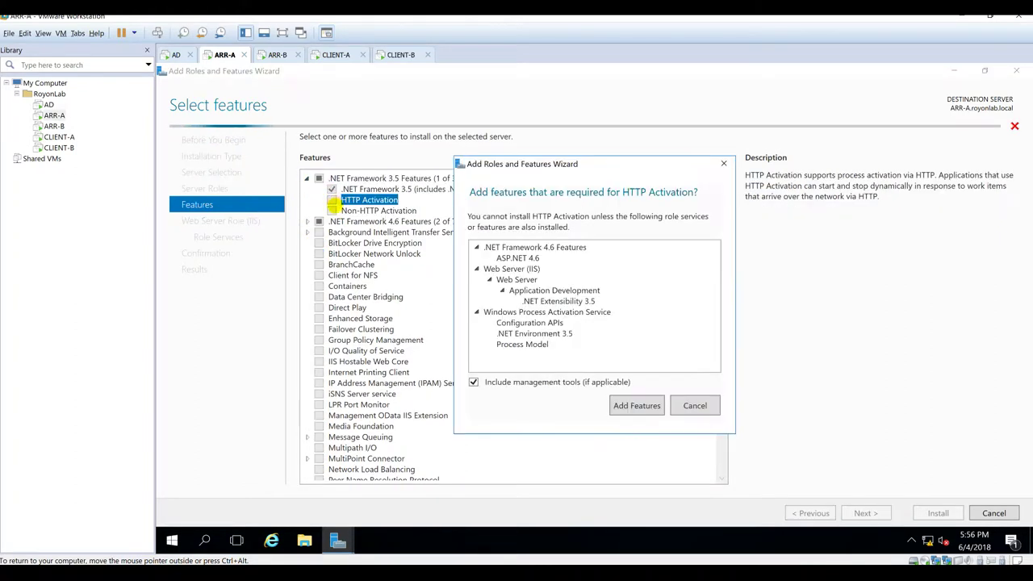
click(637, 405)
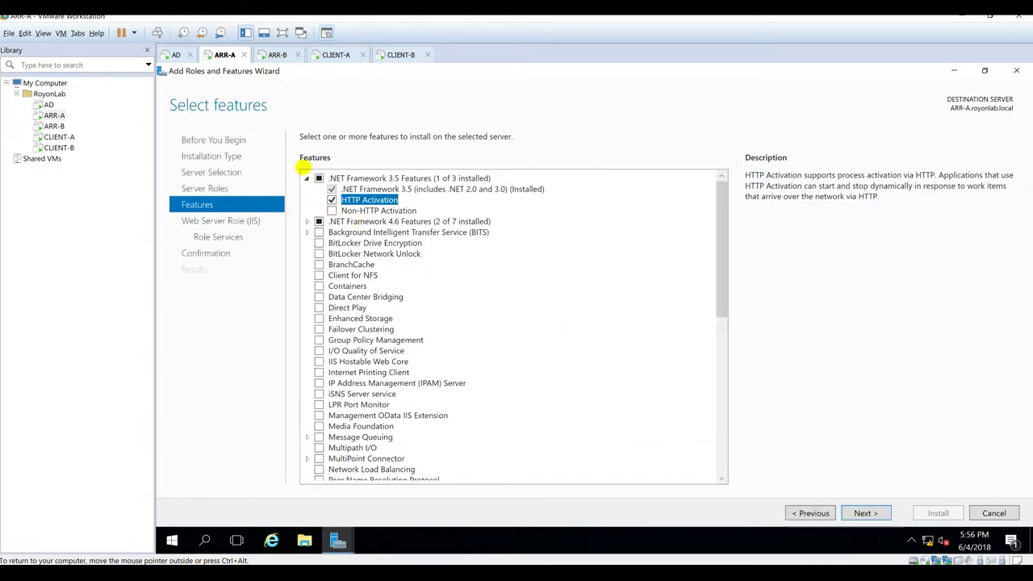
click(332, 209)
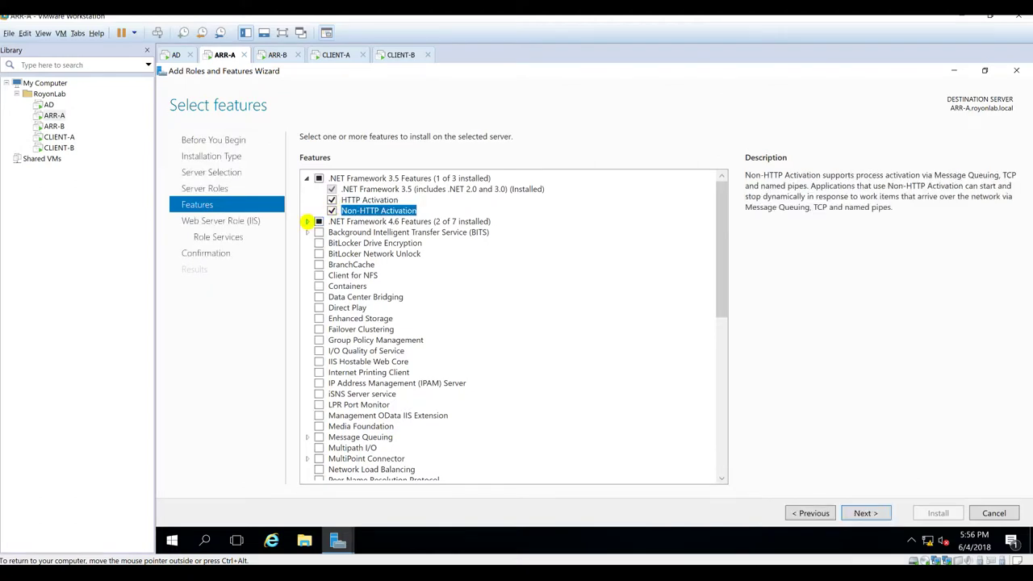
Step: Add WCF HTTP, MSMQ, Named Pipe and TCP Activation under .NET Framework 4.6
click(306, 221)
click(320, 253)
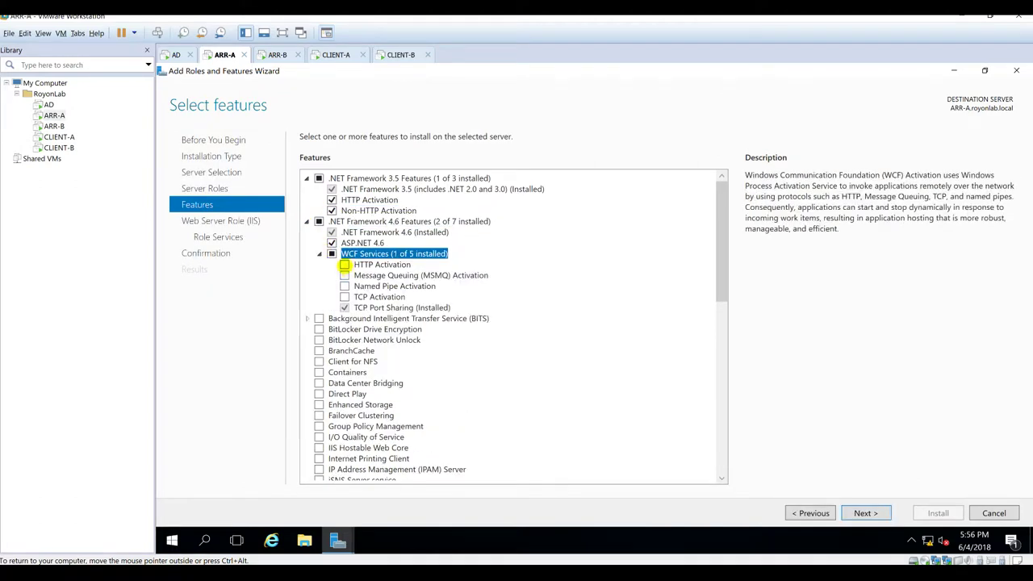
click(344, 265)
click(653, 404)
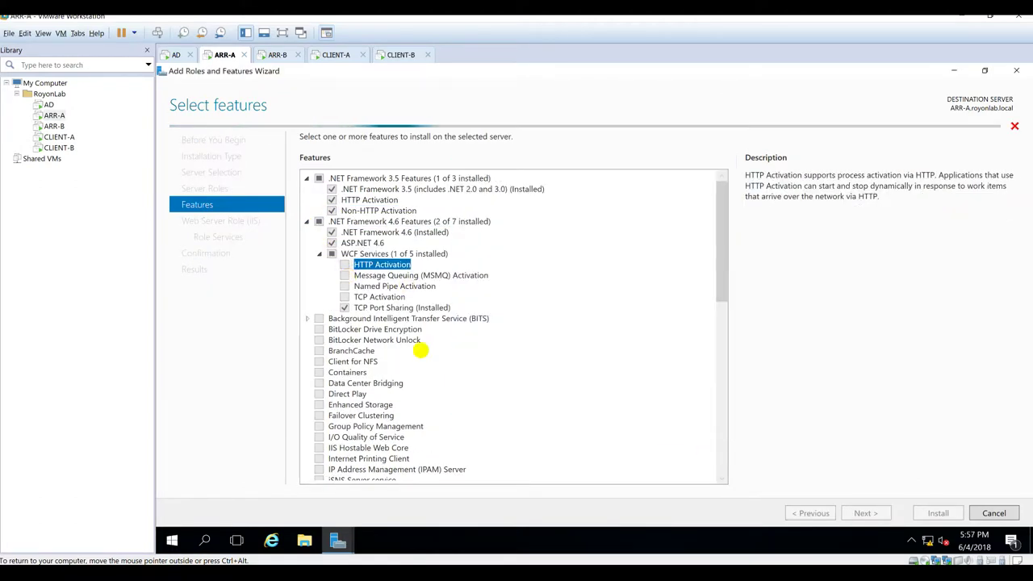
click(345, 276)
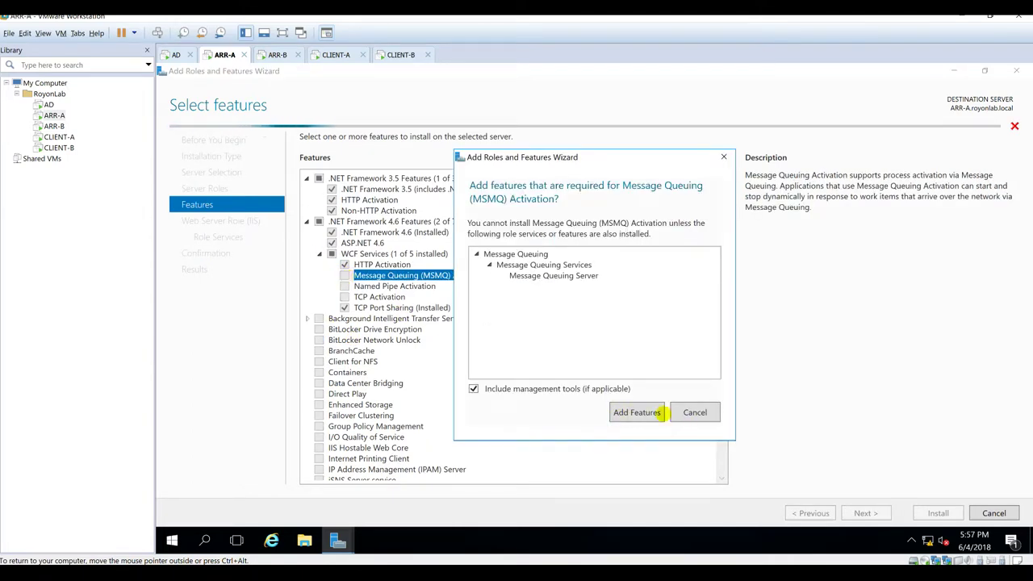
click(660, 414)
click(344, 286)
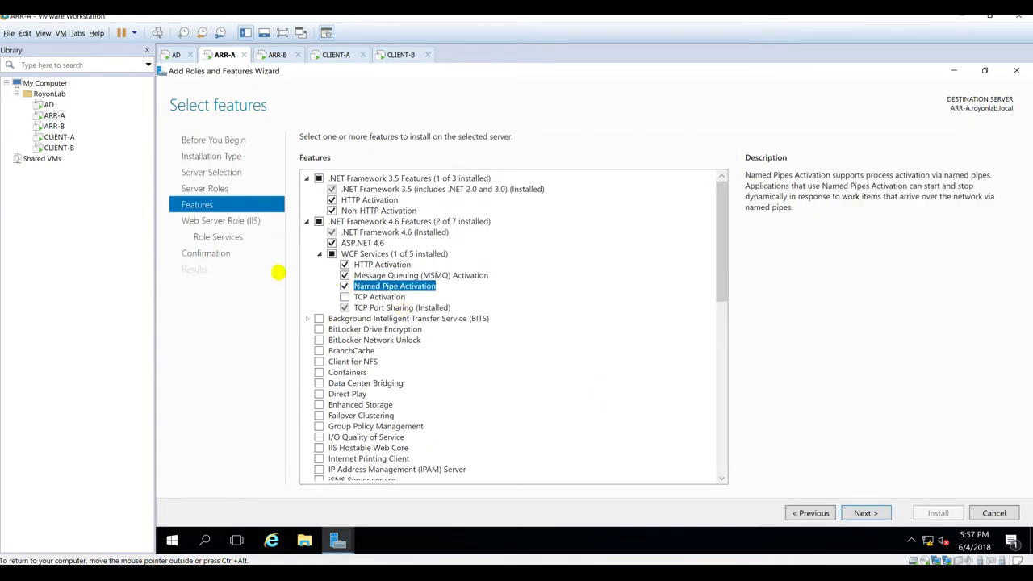
key(space)
scroll(339, 349, down, 4)
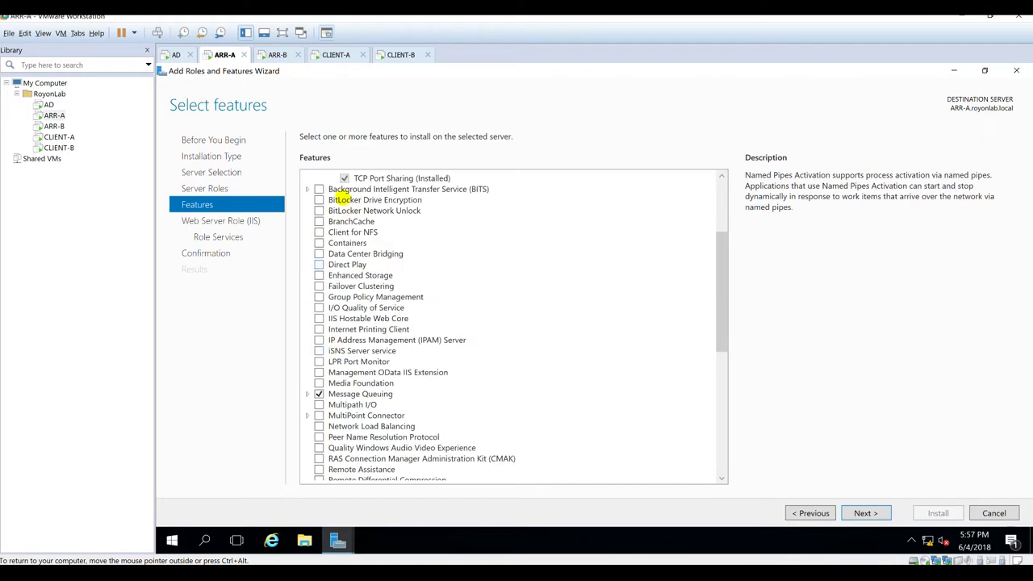
scroll(345, 200, up, 2)
click(345, 231)
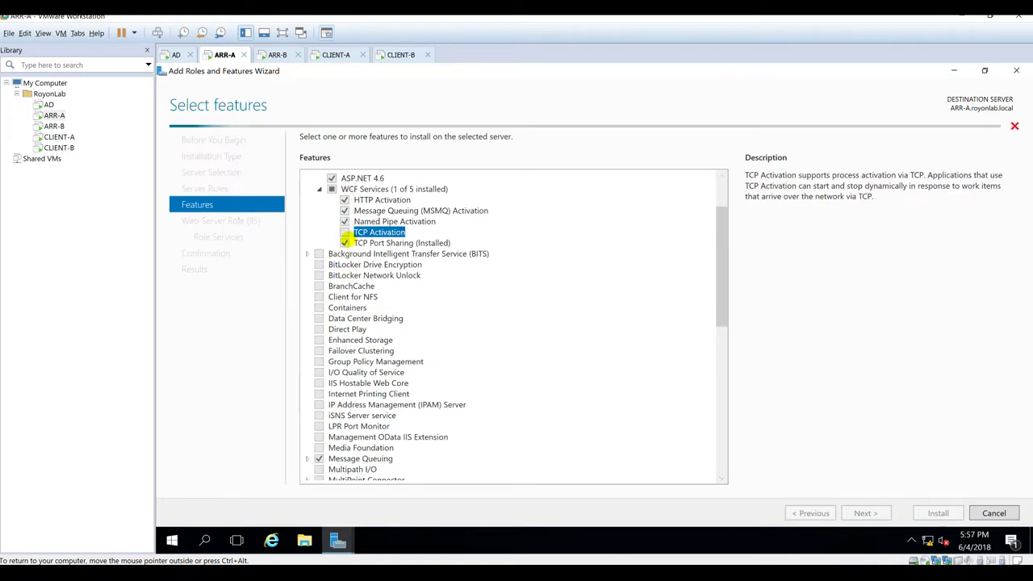
Step: Add Network Load Balancing with its management tools and continue to the Web Server Role page
scroll(360, 356, down, 3)
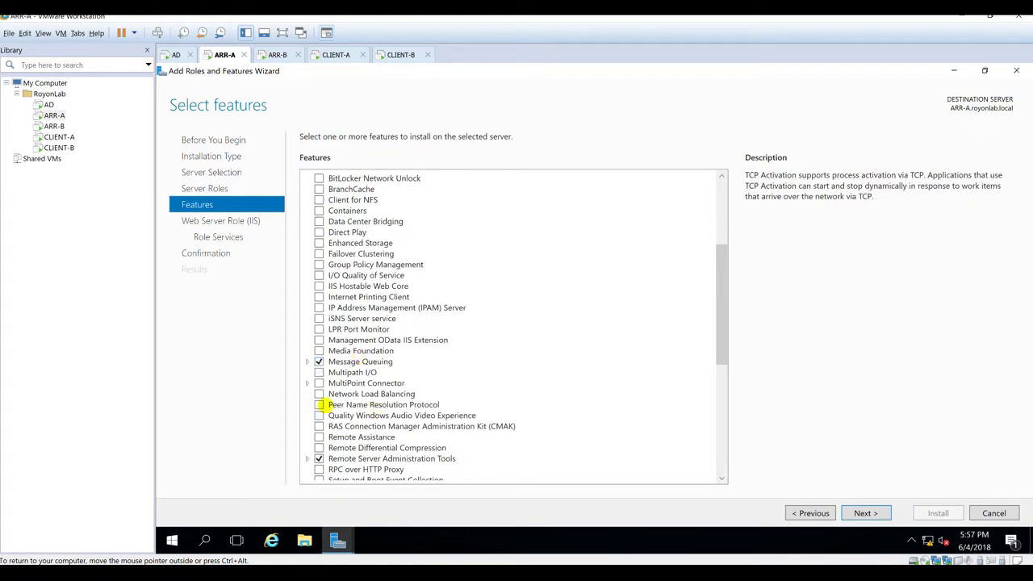
click(318, 394)
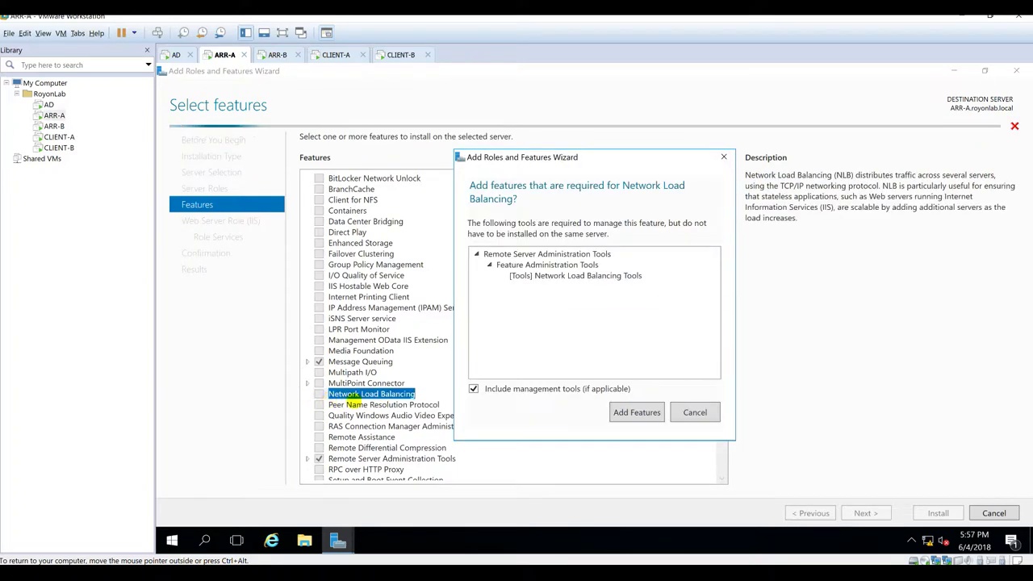
click(628, 410)
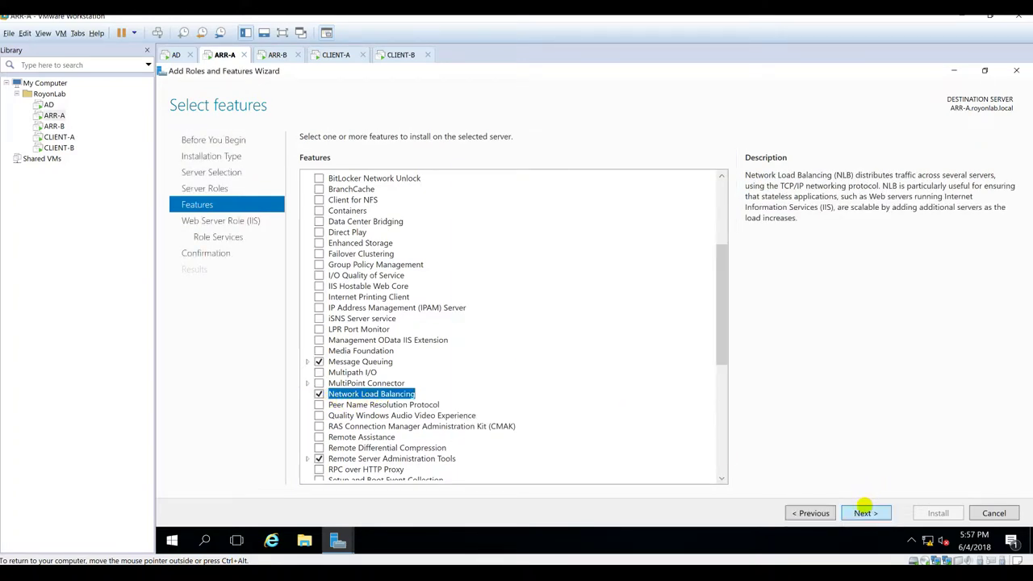
click(864, 512)
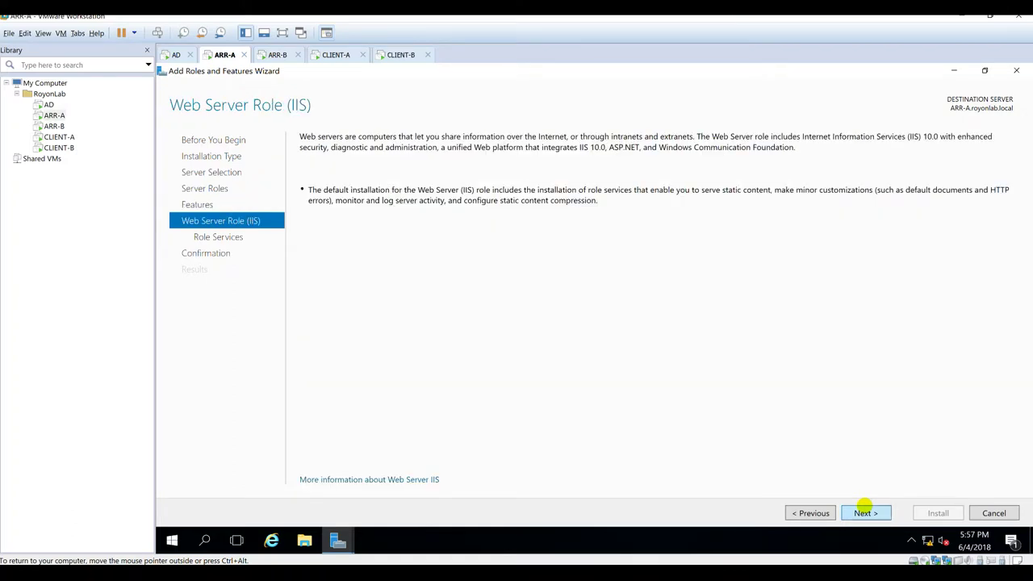
Step: Add all Common HTTP, Health and Diagnostics, Performance and Security role services
click(865, 513)
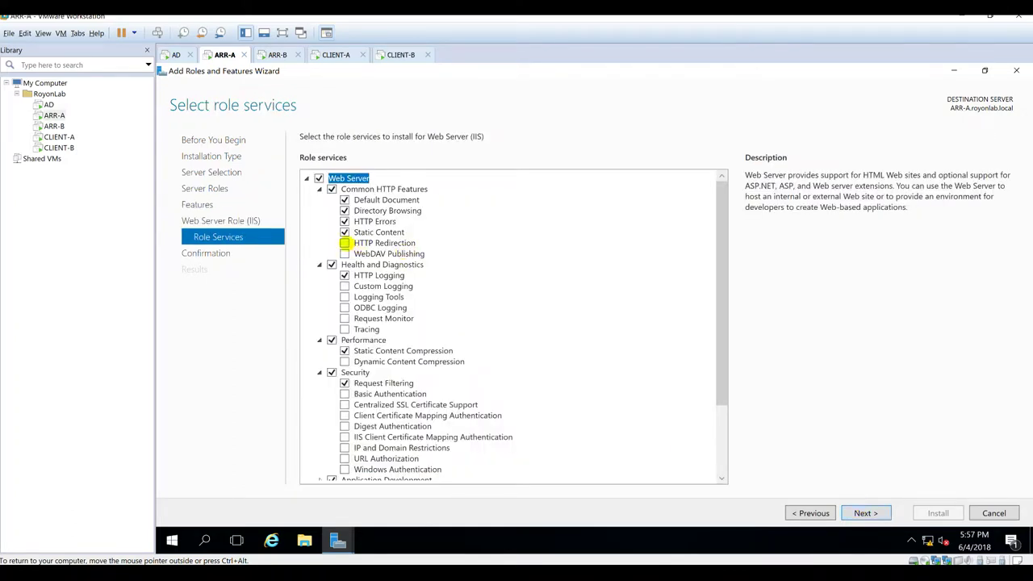
click(345, 243)
click(344, 254)
click(345, 285)
click(345, 297)
click(345, 308)
click(344, 318)
click(344, 329)
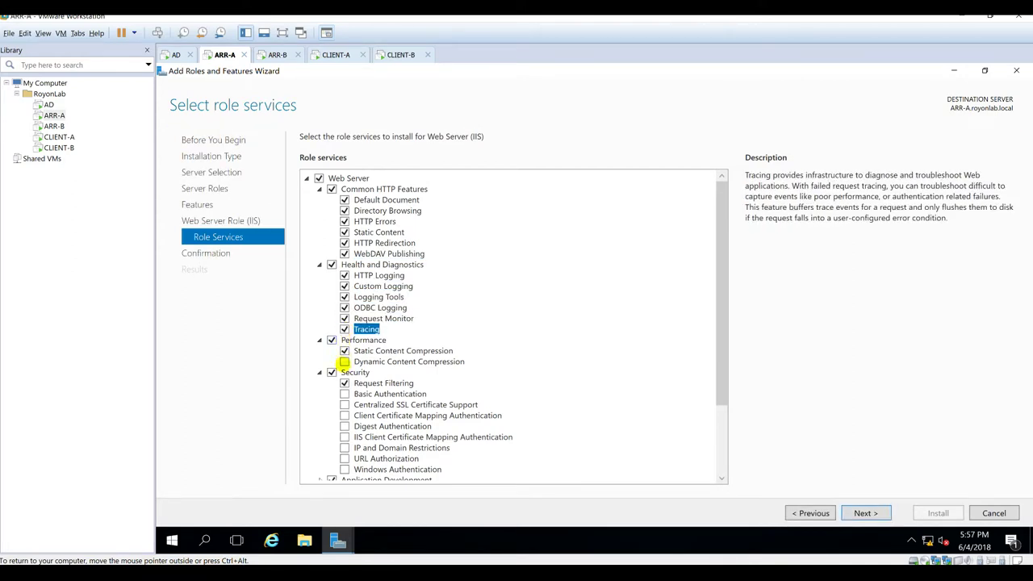
click(344, 362)
click(345, 394)
click(344, 405)
click(345, 415)
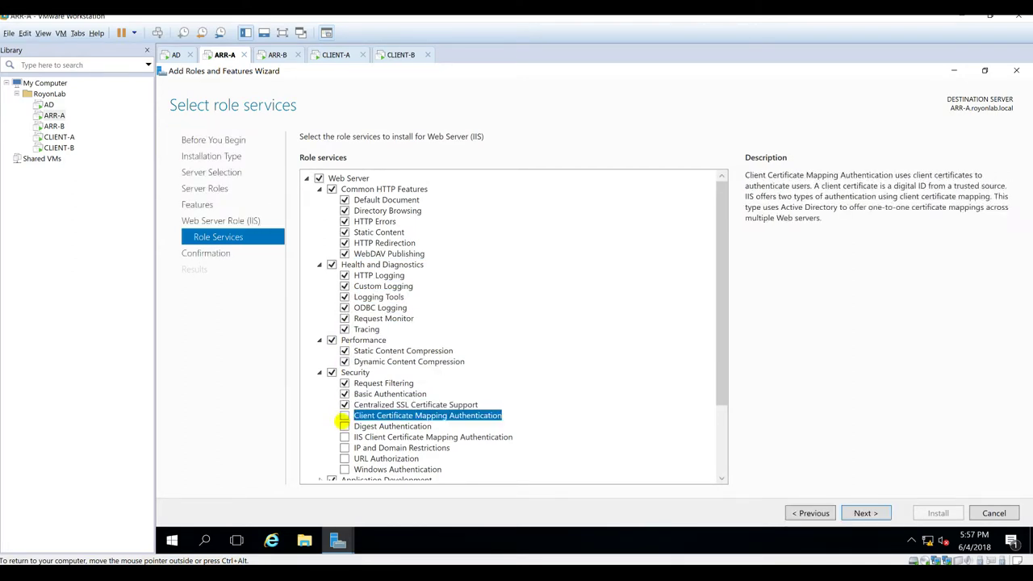
click(344, 426)
click(344, 436)
click(345, 448)
click(344, 458)
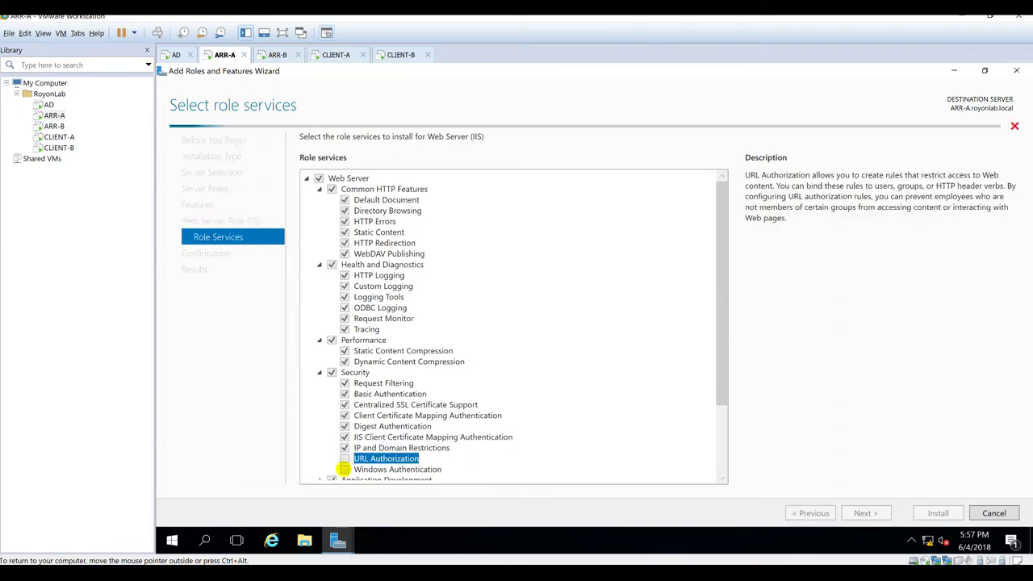
click(345, 469)
Step: Add Application Initialization, ASP, ASP.NET 3.5, CGI, Server Side Includes and WebSocket Protocol
scroll(428, 399, down, 3)
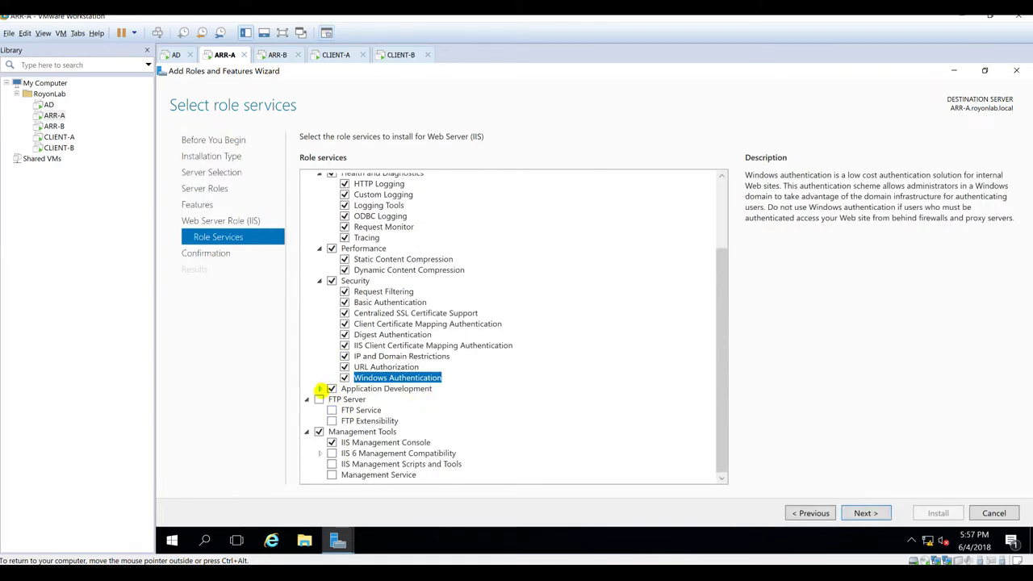
click(320, 388)
click(345, 388)
click(345, 398)
click(344, 410)
click(345, 432)
click(344, 464)
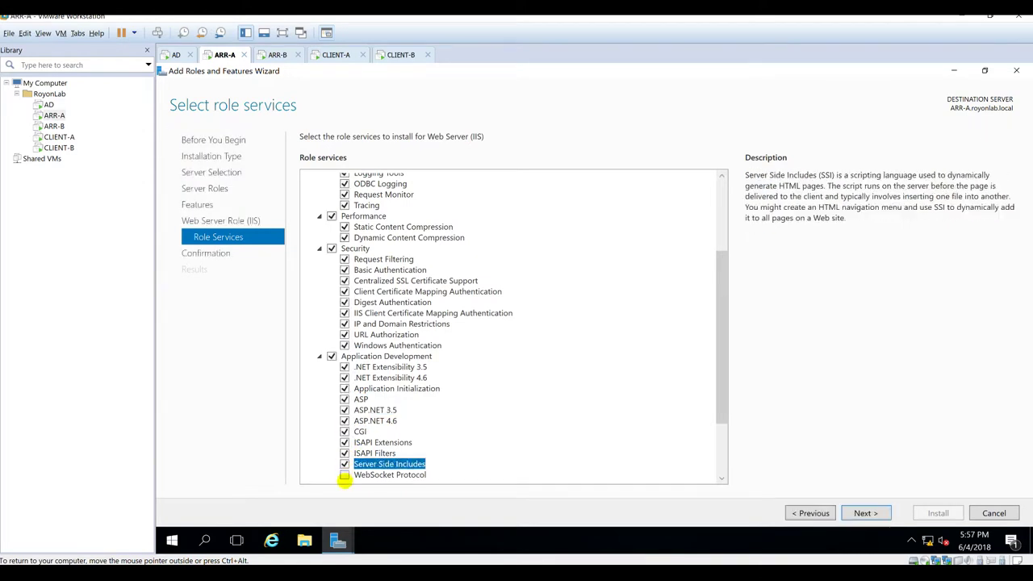
click(345, 474)
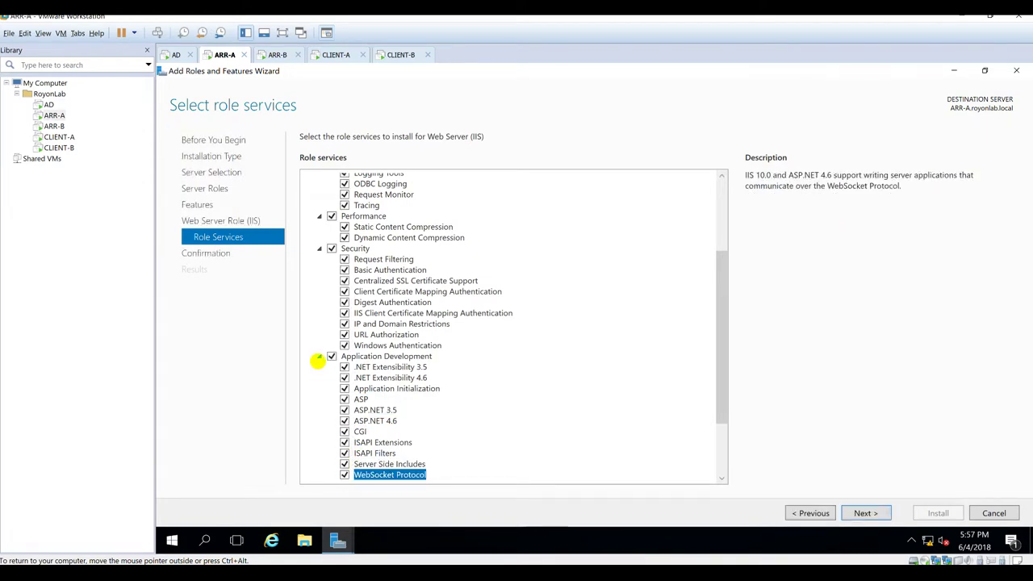
Step: Add IIS 6 Management Compatibility, Management Scripts and Tools, Management Service, IIS 6 Console and Scripting Tools
scroll(317, 360, down, 3)
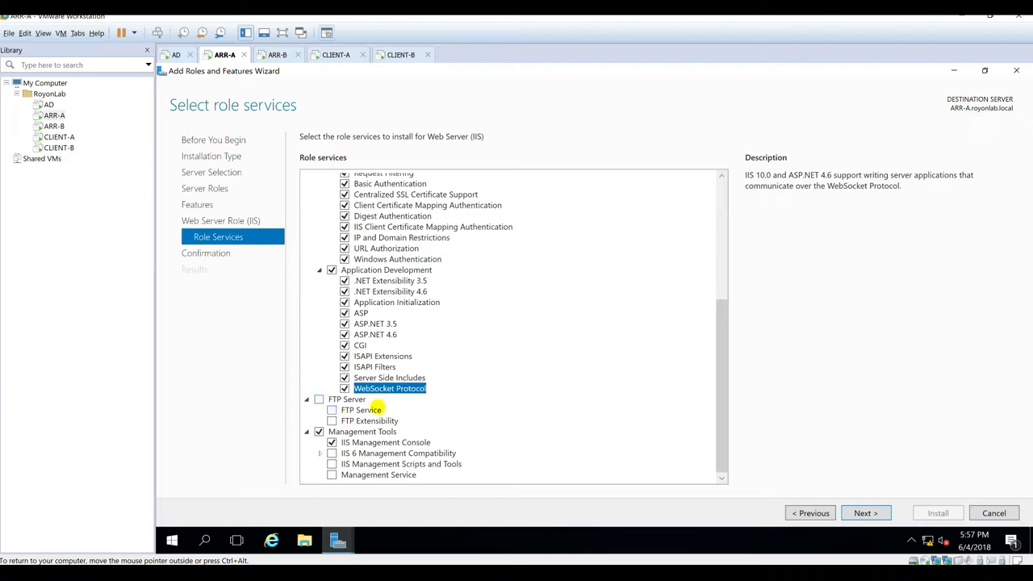
click(331, 453)
click(331, 464)
click(331, 475)
click(320, 453)
scroll(327, 456, down, 2)
click(352, 433)
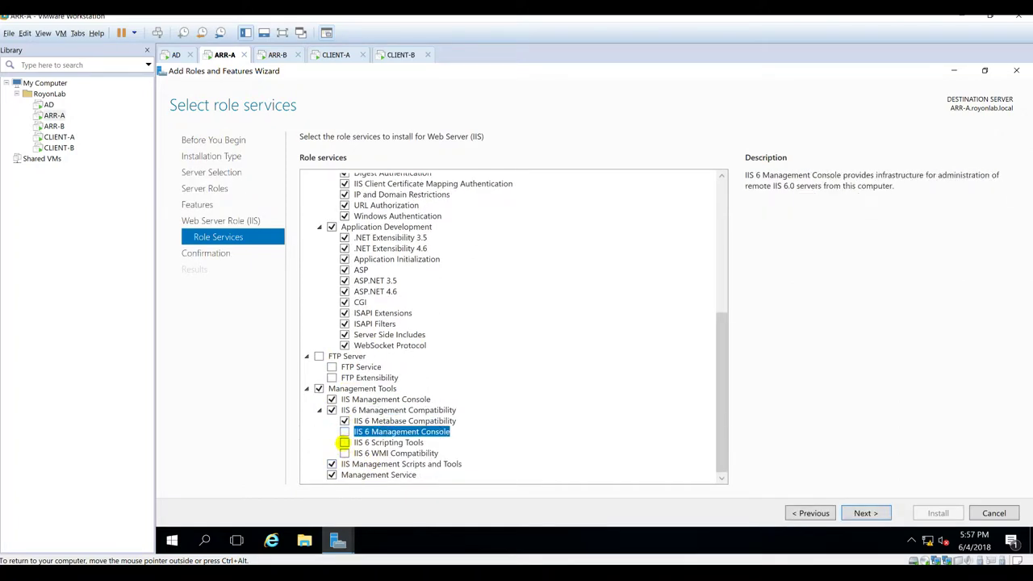
click(344, 442)
click(632, 406)
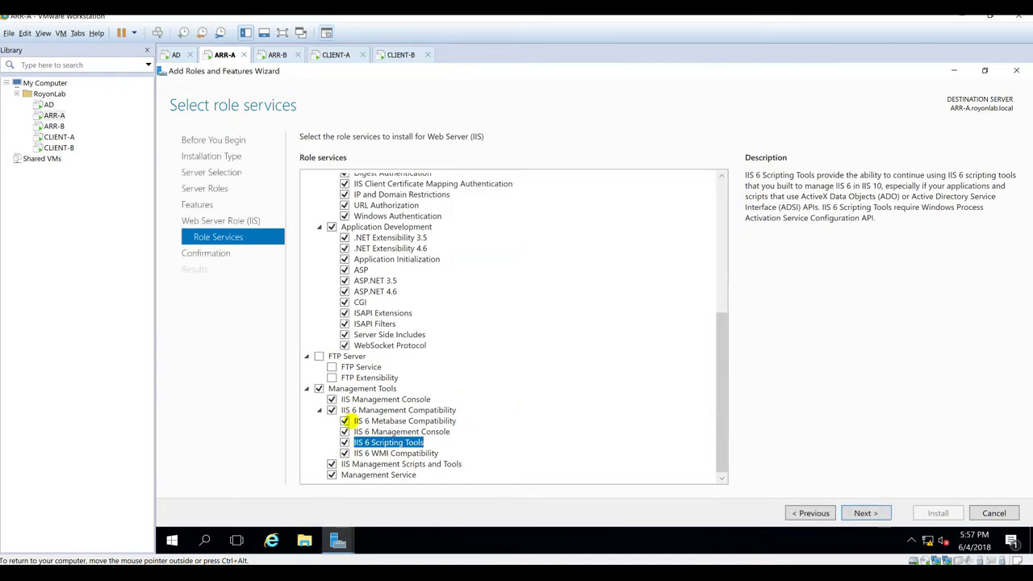
Step: Collapse the Common HTTP, Health, Performance, Security and Application Development groups
scroll(684, 417, up, 8)
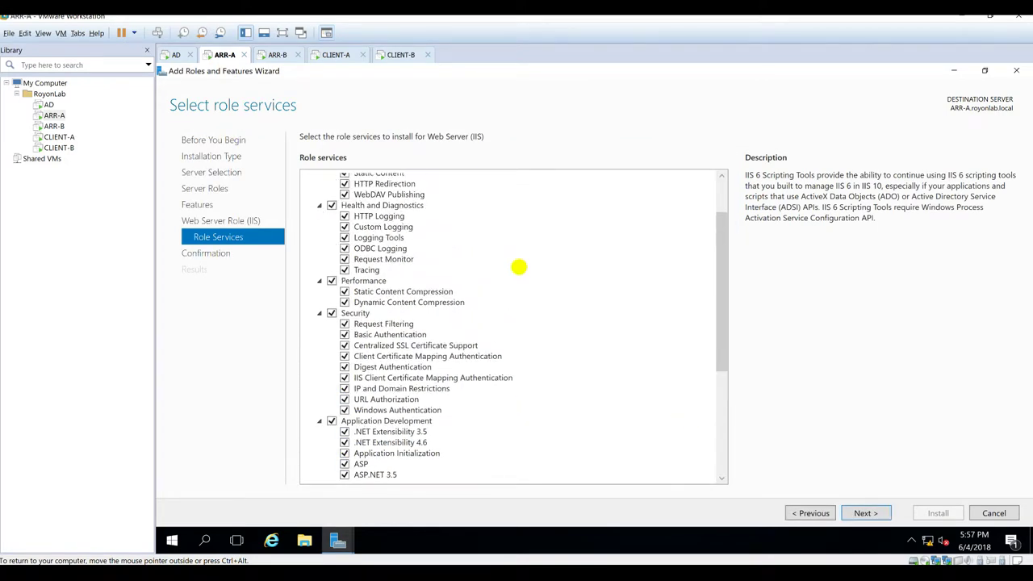
scroll(528, 296, up, 3)
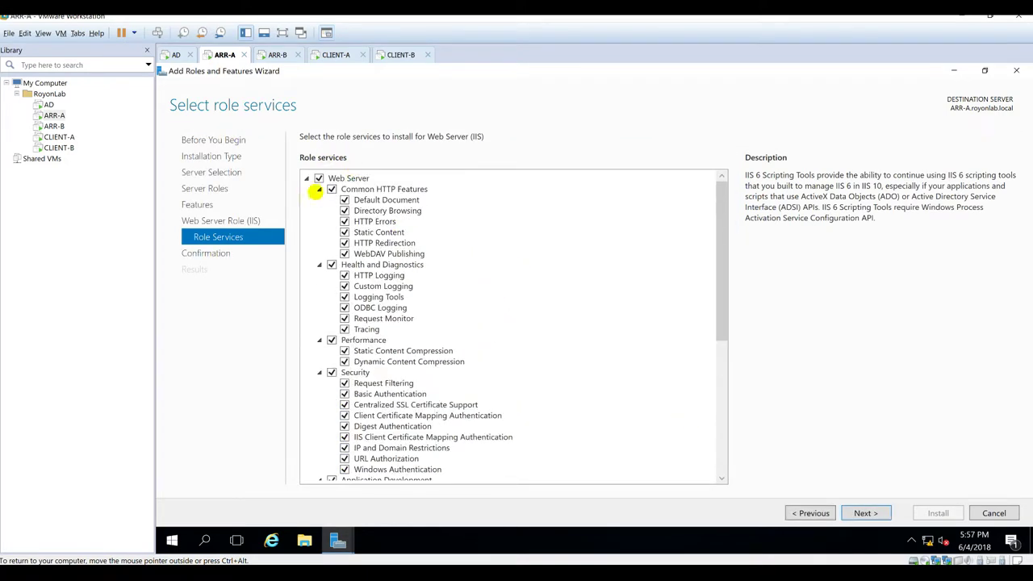
click(319, 190)
click(319, 200)
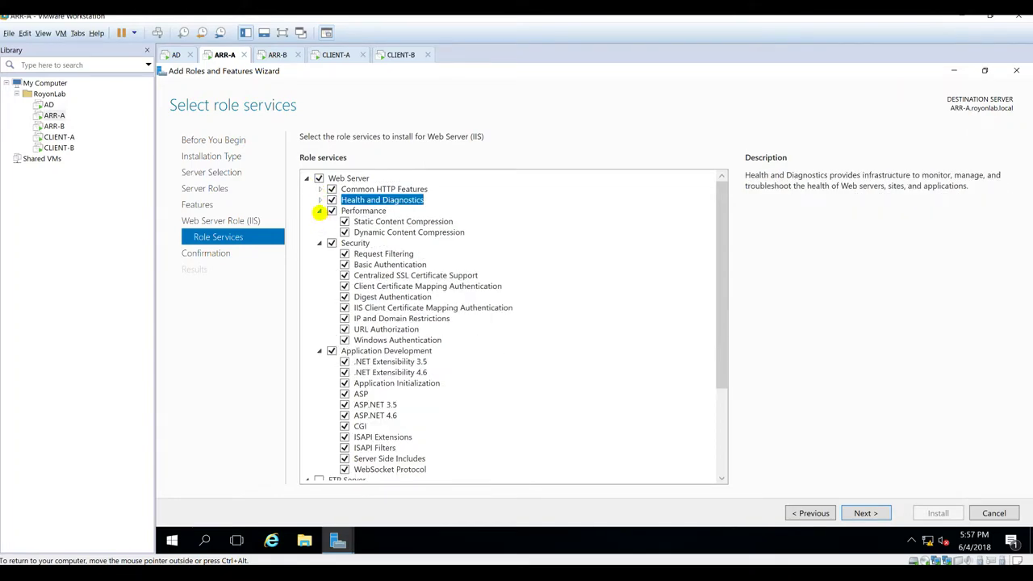
click(319, 210)
click(318, 221)
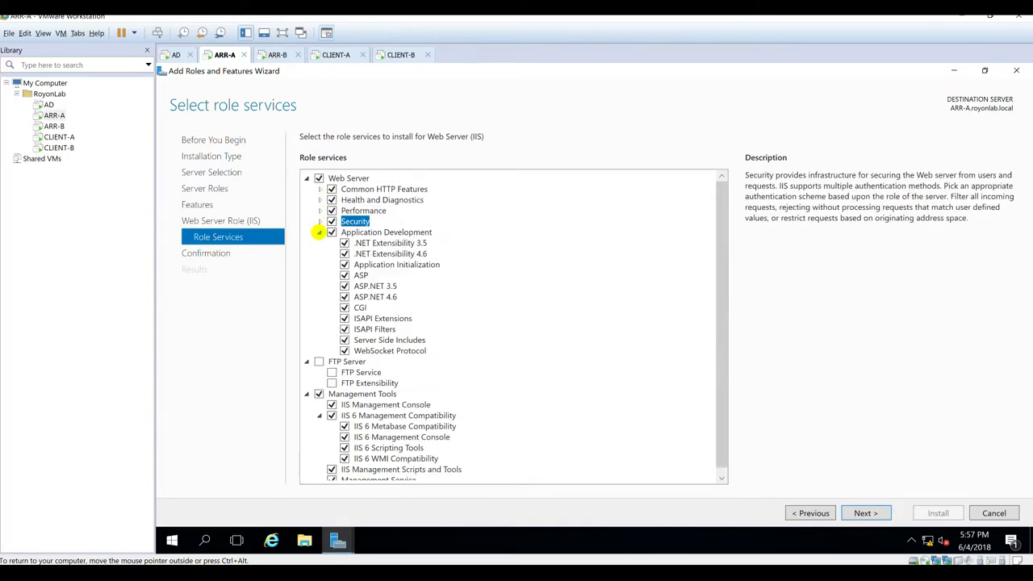
click(319, 232)
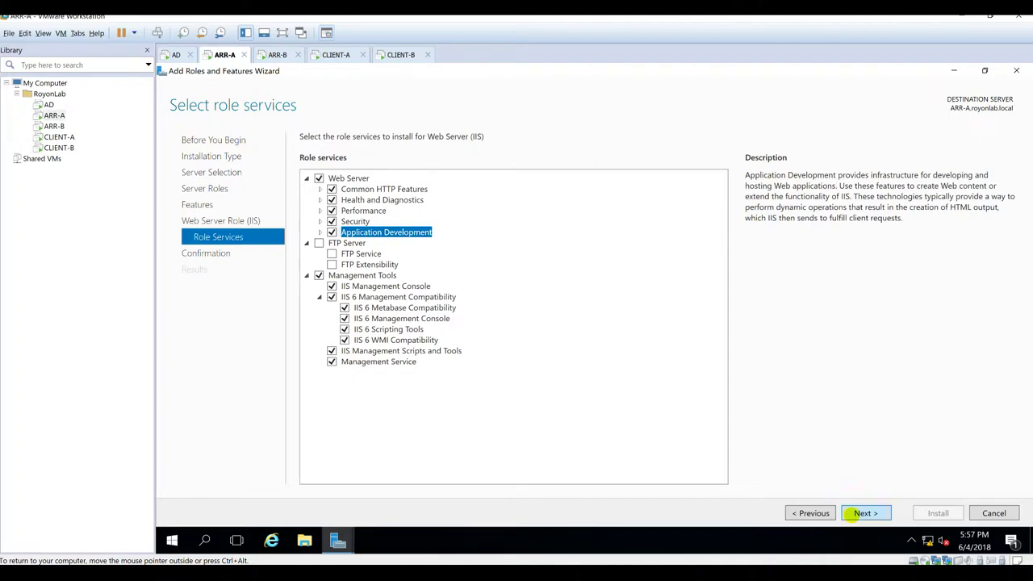
Step: Review the confirmation summary, start installation on ARR-A, and switch to ARR-B
click(860, 513)
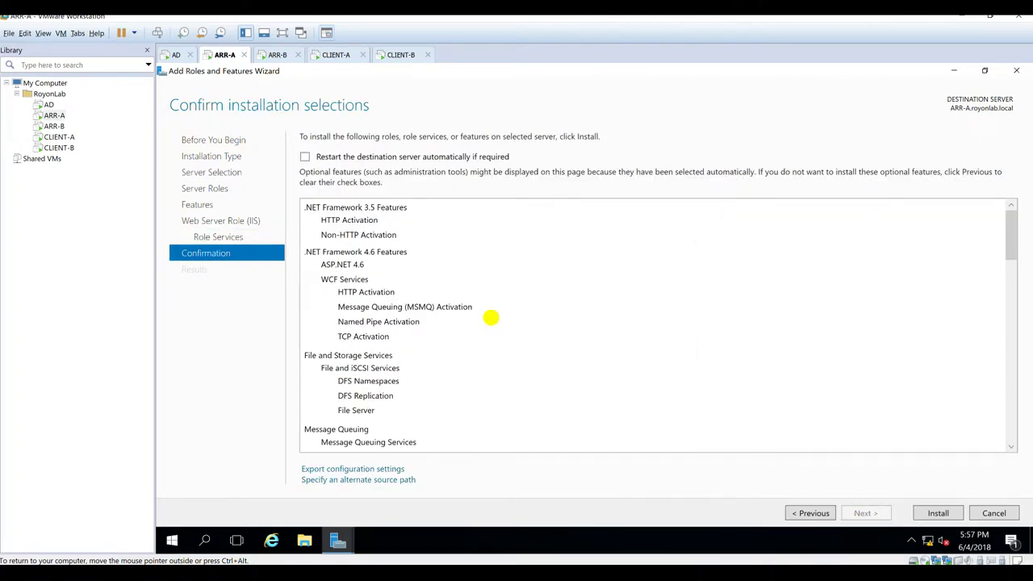
scroll(497, 379, down, 3)
scroll(504, 401, down, 10)
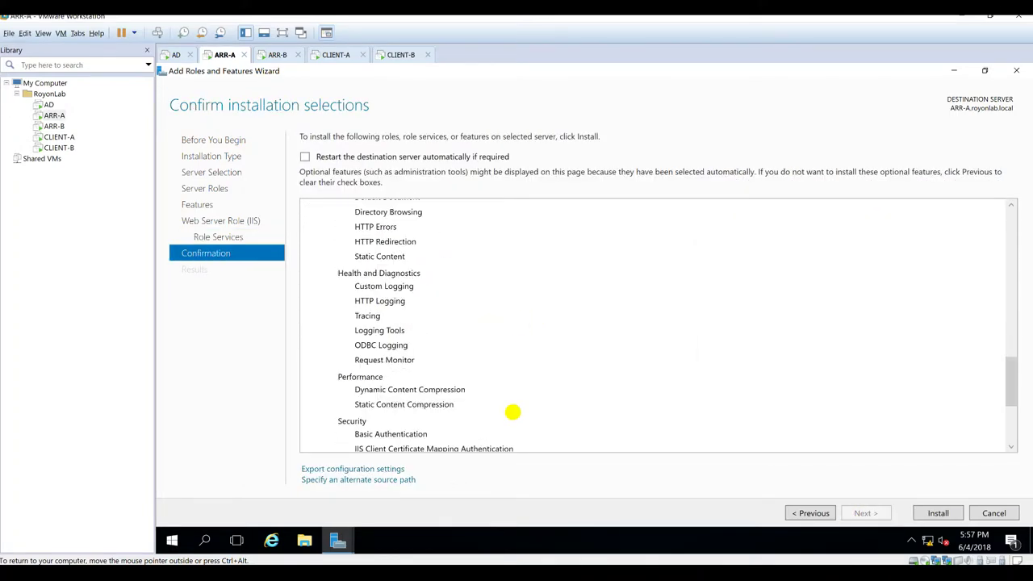
scroll(513, 412, up, 10)
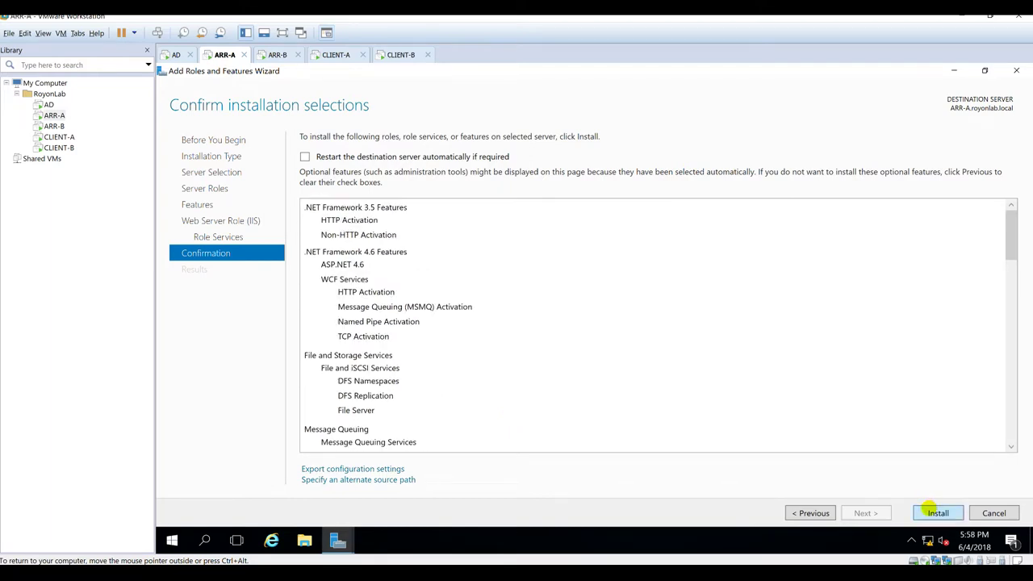
click(936, 513)
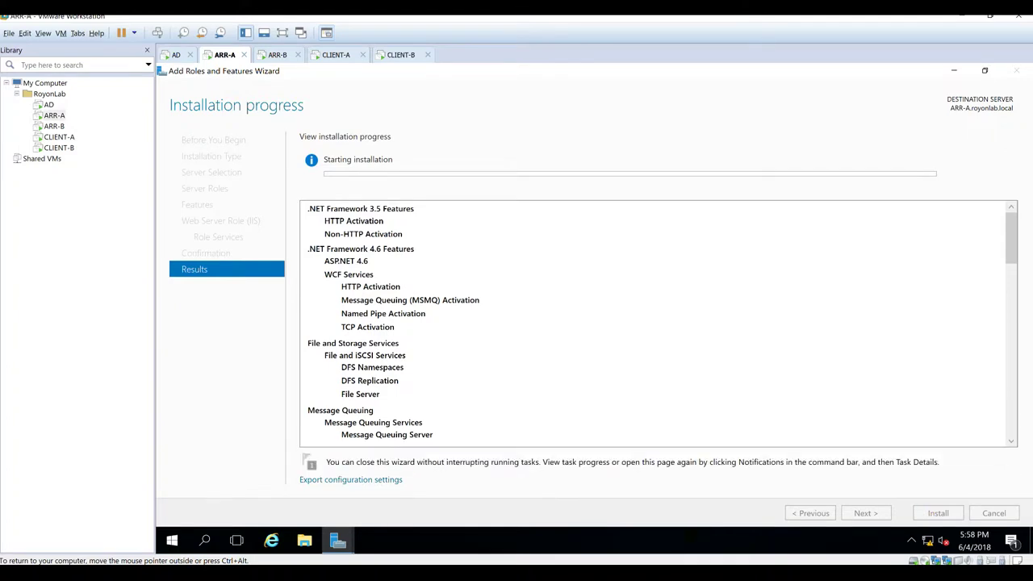
click(277, 55)
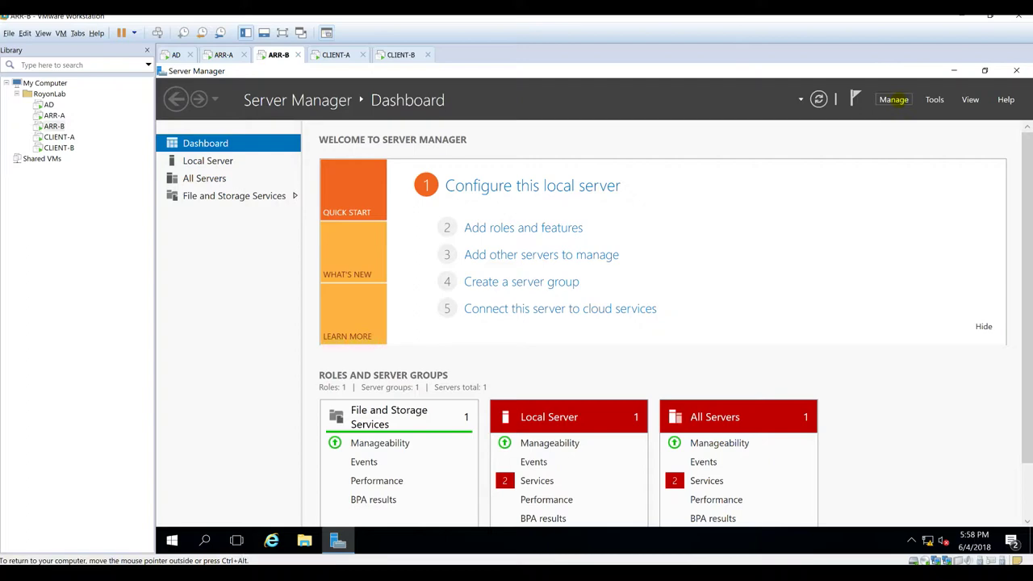
Step: On ARR-B, start Add Roles and Features and select the DFS role services and Web Server (IIS)
click(893, 100)
click(900, 113)
click(205, 188)
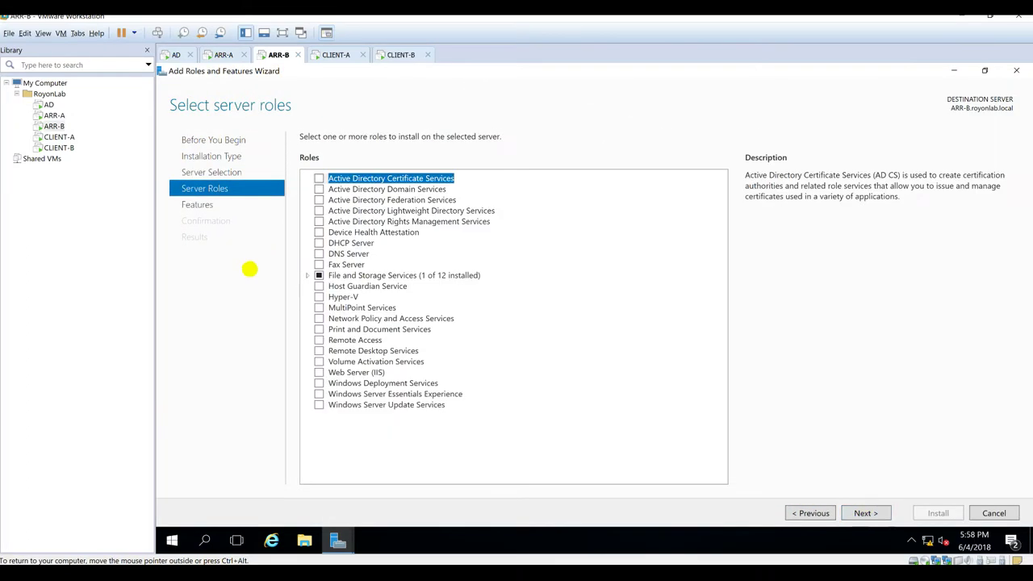
click(306, 275)
click(332, 325)
click(331, 267)
click(319, 442)
Step: Add .NET 3.5 HTTP/Non-HTTP Activation, WCF MSMQ/Named Pipe/TCP/HTTP Activation, and Network Load Balancing
click(865, 513)
click(307, 178)
click(331, 200)
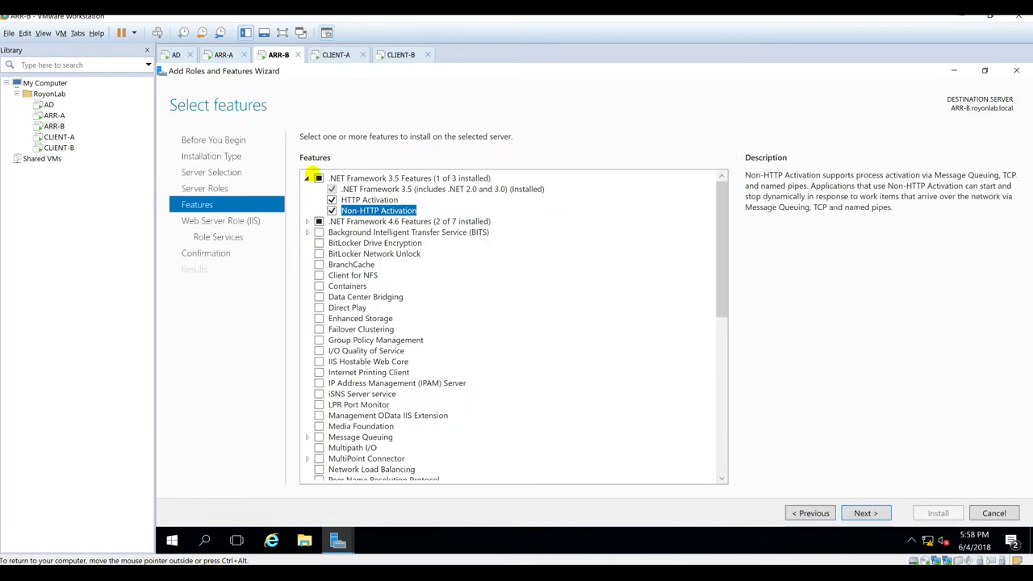
click(307, 178)
click(306, 189)
click(319, 221)
click(343, 253)
click(343, 264)
click(343, 243)
scroll(323, 371, down, 5)
click(318, 362)
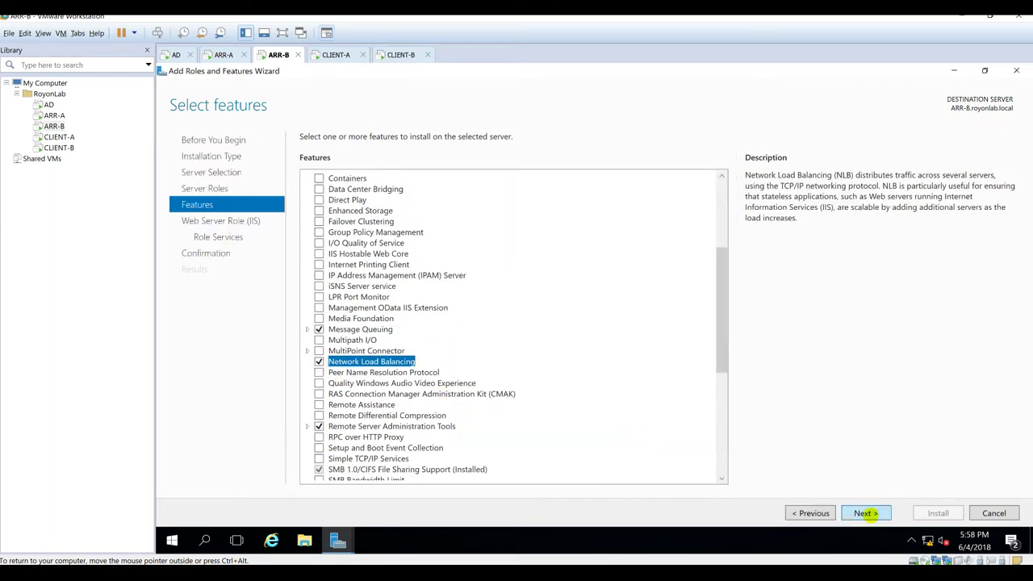
Step: Add IIS logging, Security, Windows Authentication, Application Development, IIS 6 compatibility and Management Service role services
click(865, 514)
click(865, 513)
click(345, 330)
scroll(404, 323, down, 3)
click(345, 270)
click(344, 378)
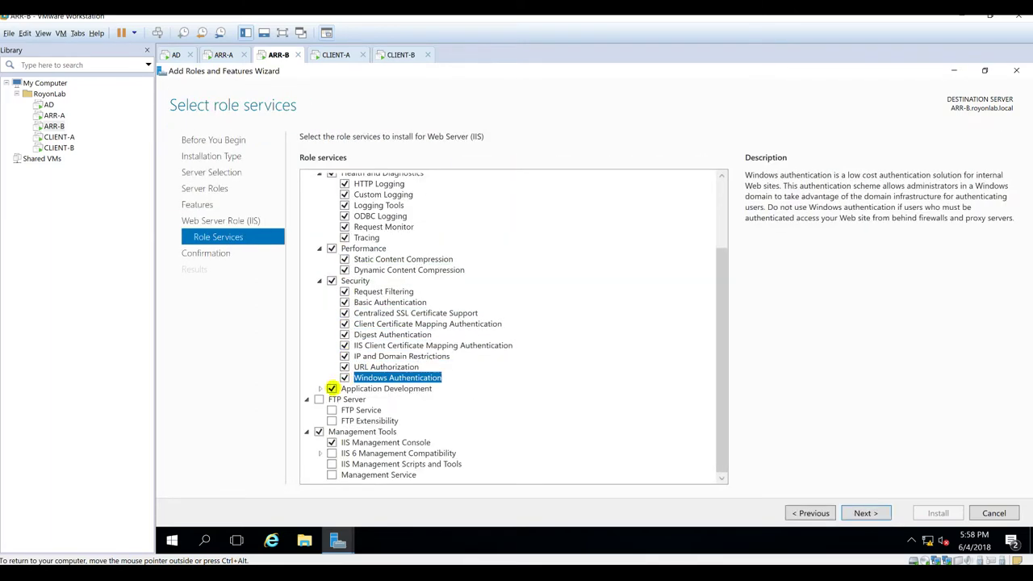
click(319, 388)
scroll(403, 363, down, 3)
click(345, 325)
click(345, 387)
click(320, 410)
click(345, 432)
click(344, 453)
click(345, 442)
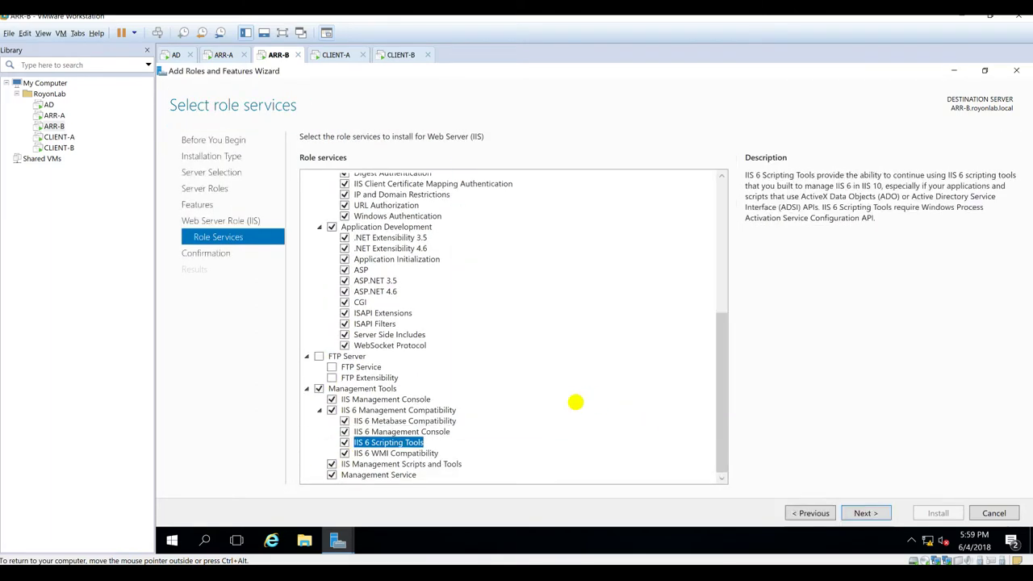
Step: Confirm the selections, start the installation on ARR-B, and switch back to ARR-A
click(865, 514)
click(938, 513)
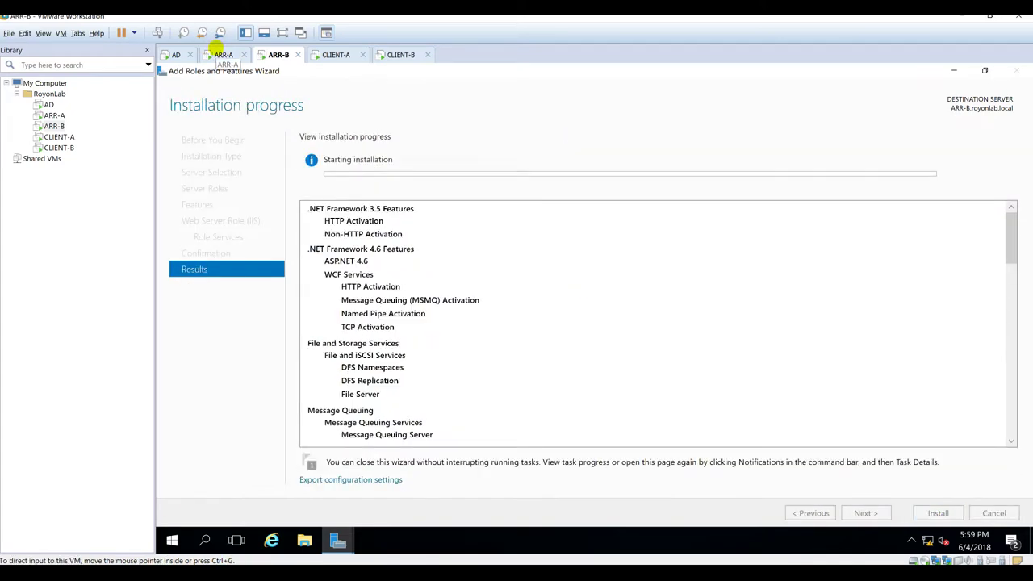
click(218, 52)
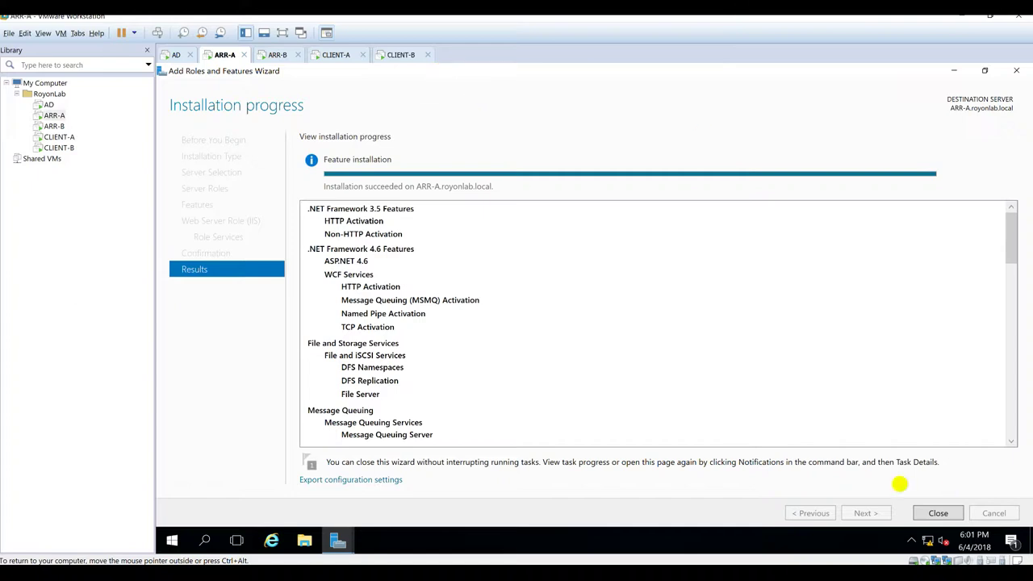
Step: Close ARR-A's finished installation wizard and dismiss Server Manager's Tools menu
click(938, 513)
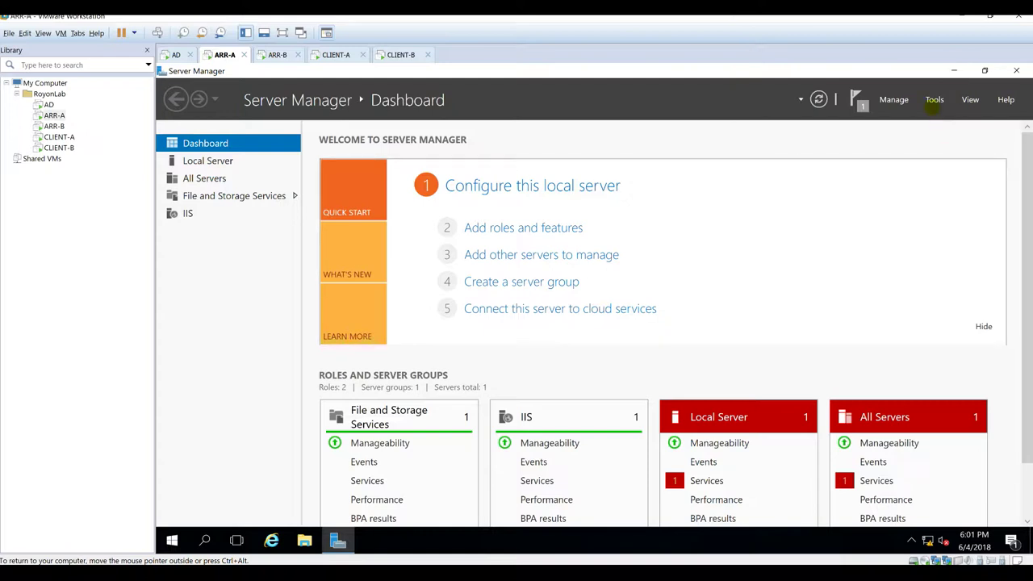
click(934, 99)
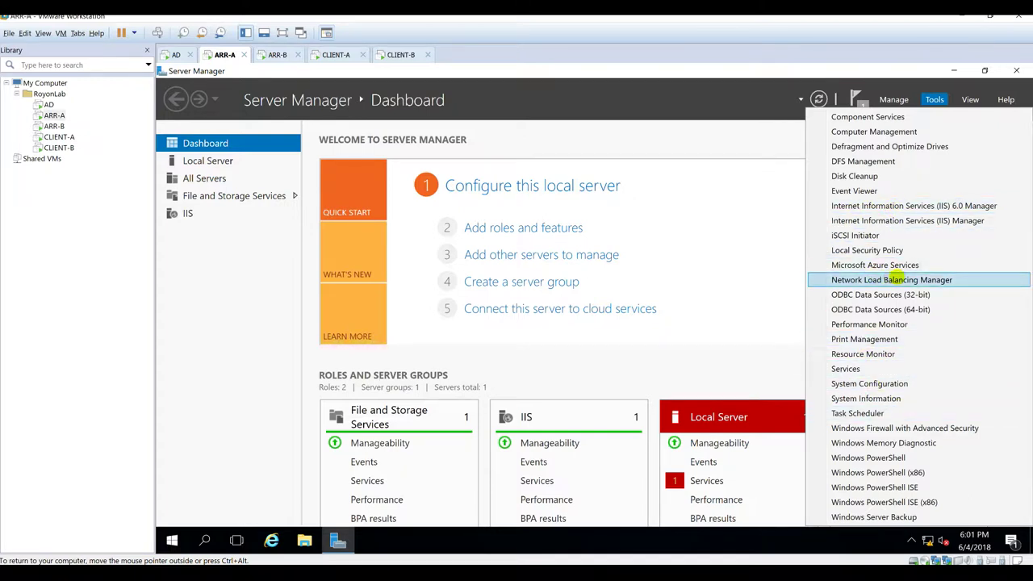
click(625, 78)
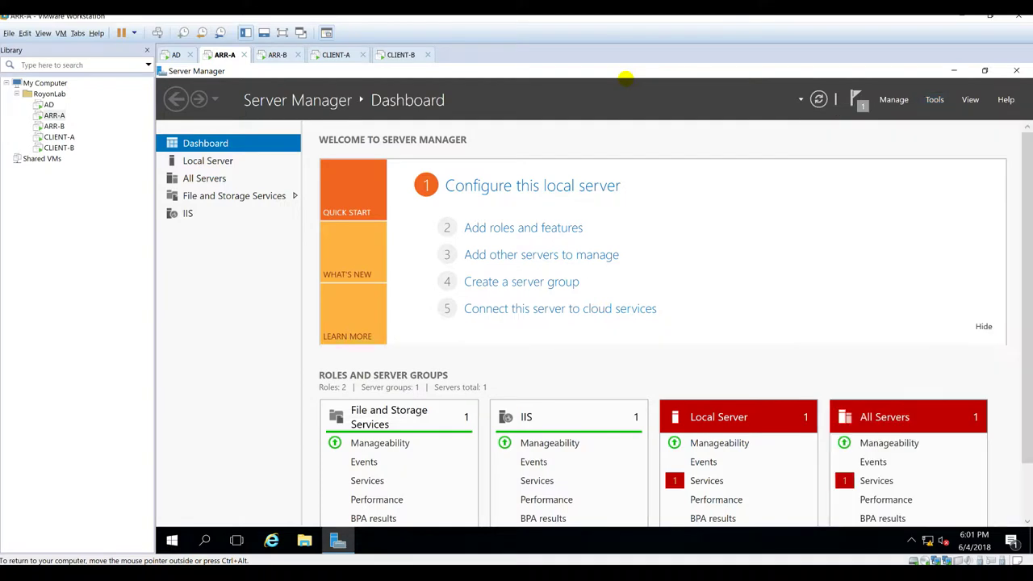
Step: Minimize Server Manager, launch IIS Manager by searching 'iis', and maximize its window
click(955, 71)
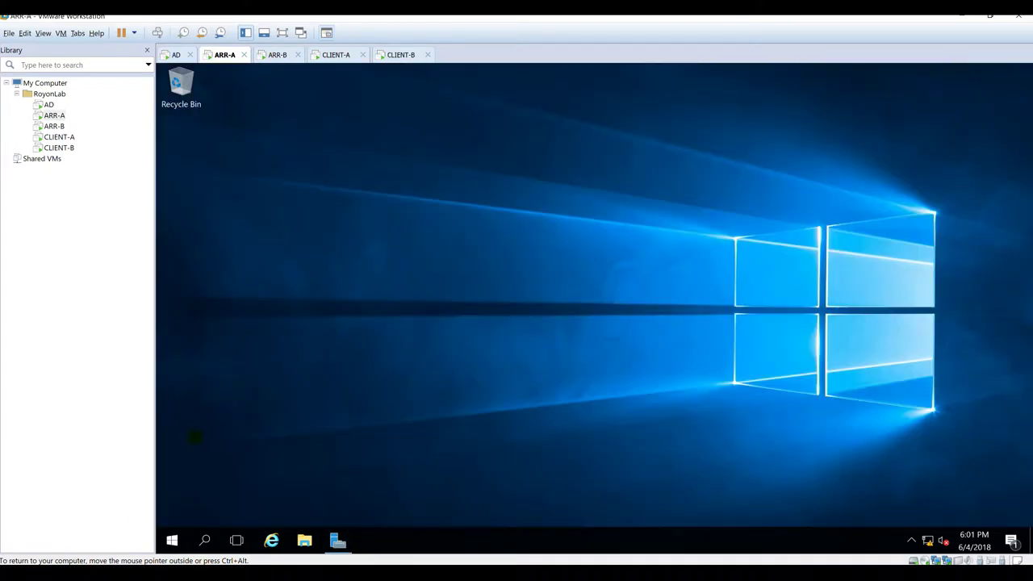
click(172, 539)
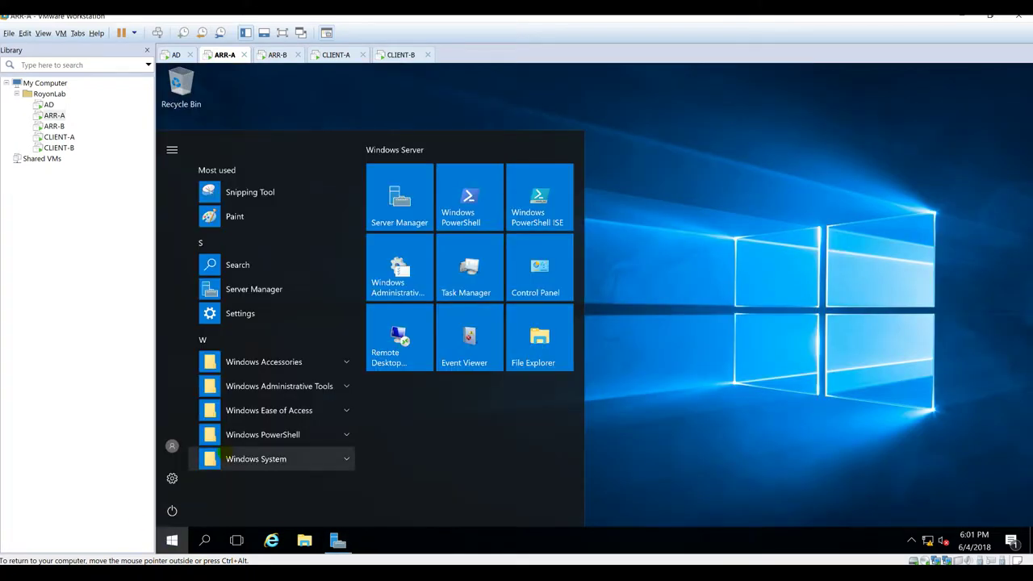
text(iis)
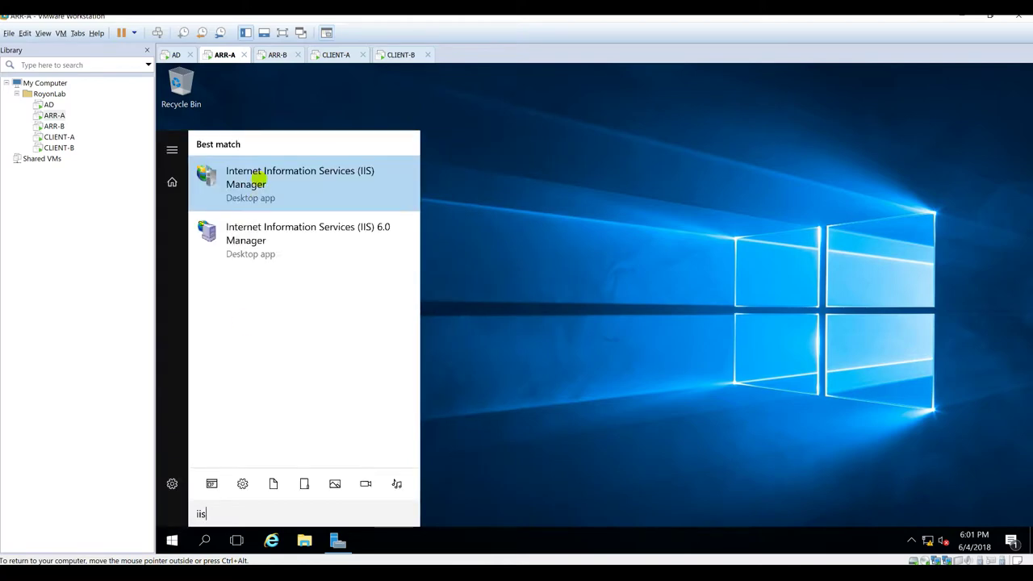
click(256, 181)
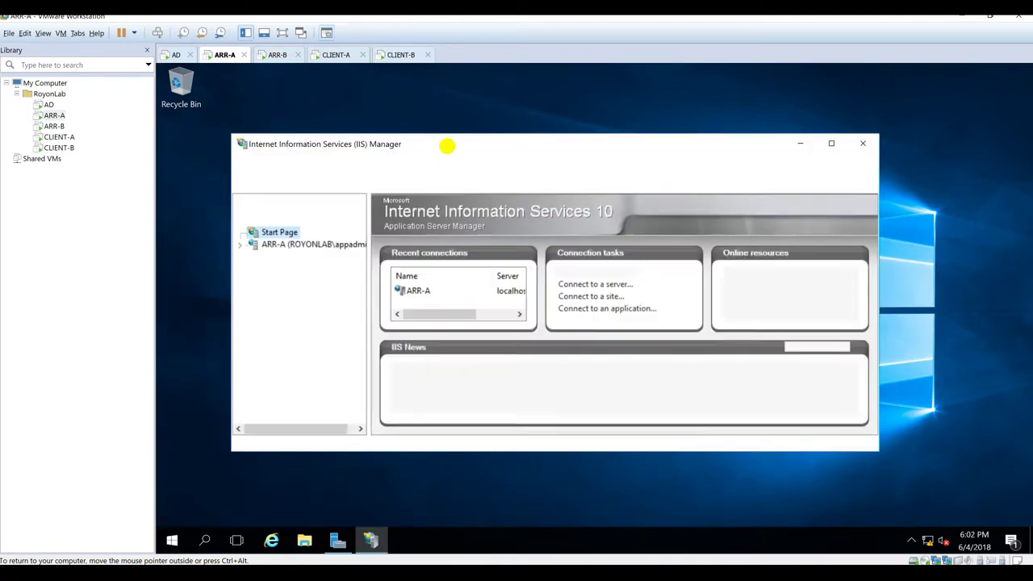
double_click(447, 144)
right_click(371, 538)
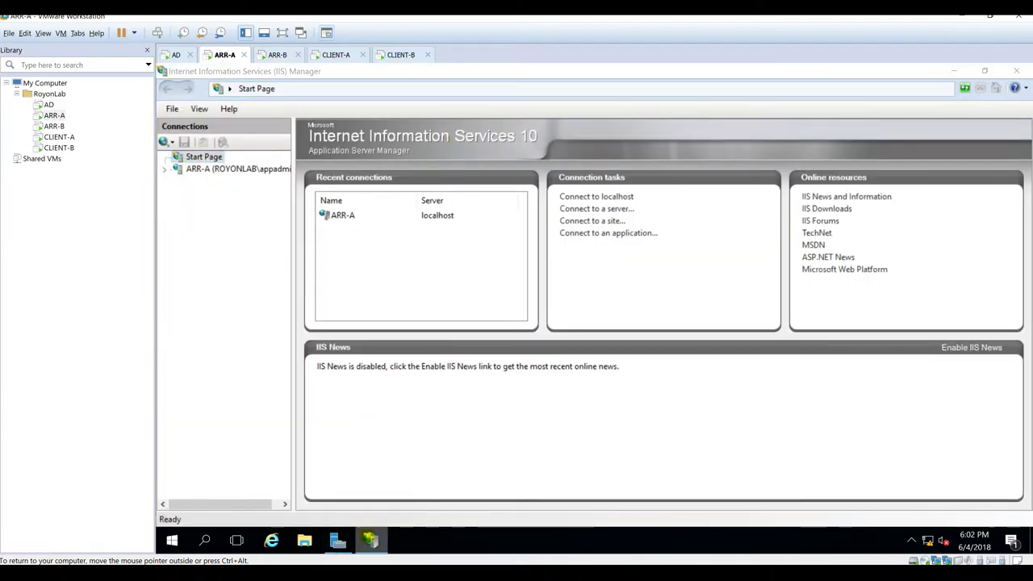
click(367, 490)
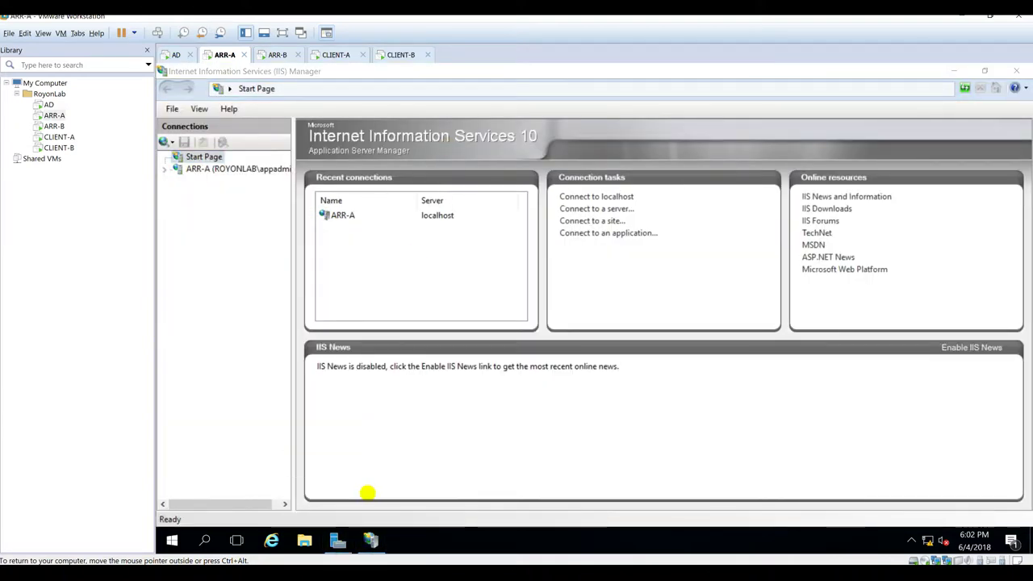
Step: Expand ARR-A > Sites in the connections tree and open the Default Web Site home page
double_click(165, 169)
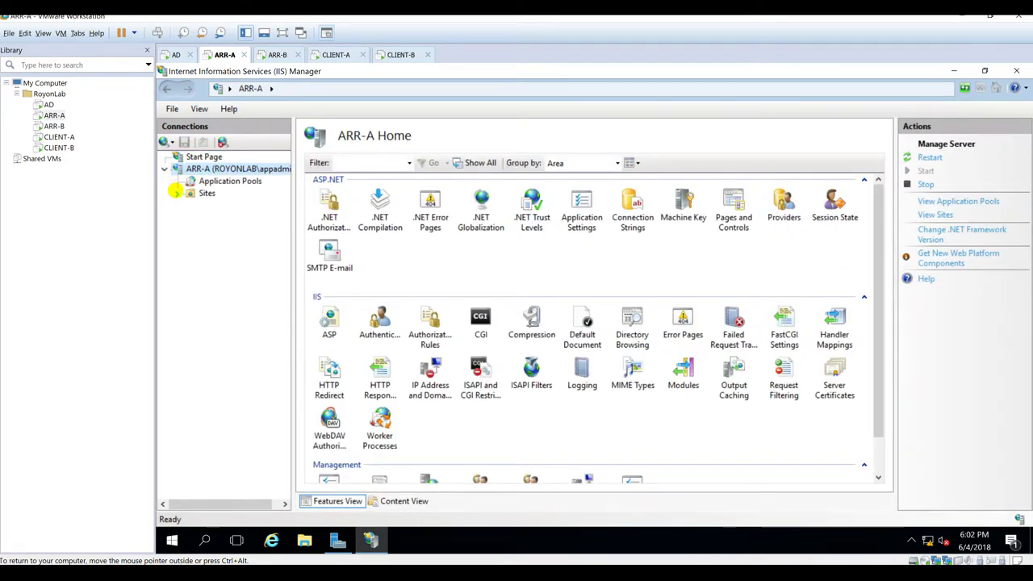
double_click(190, 193)
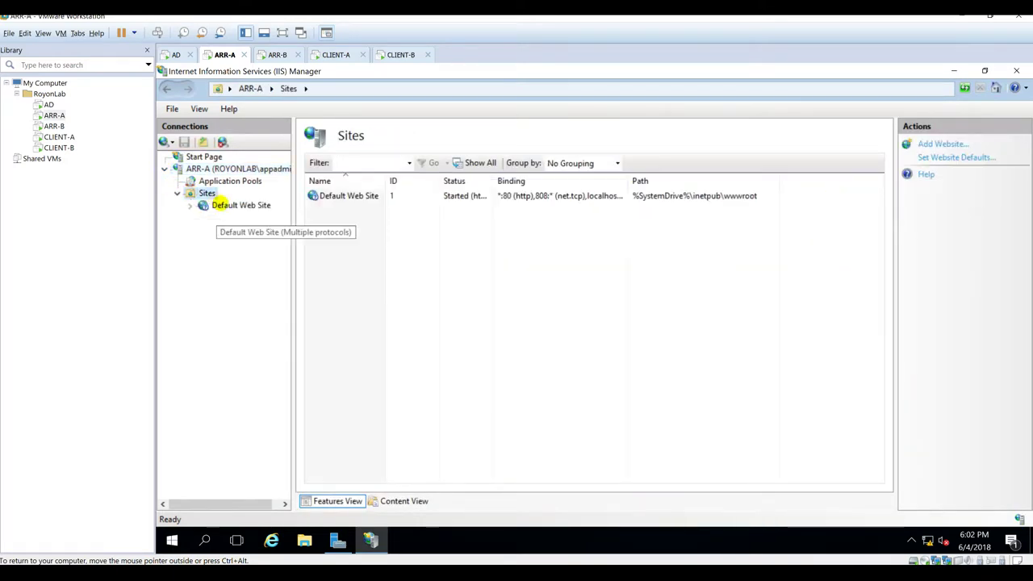
double_click(220, 205)
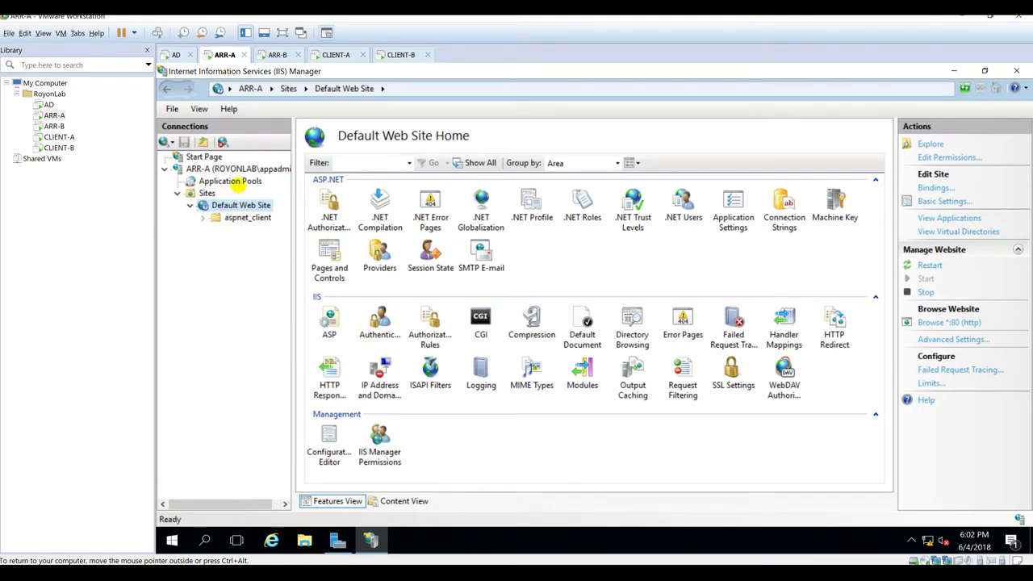
drag(291, 196, 338, 197)
click(242, 169)
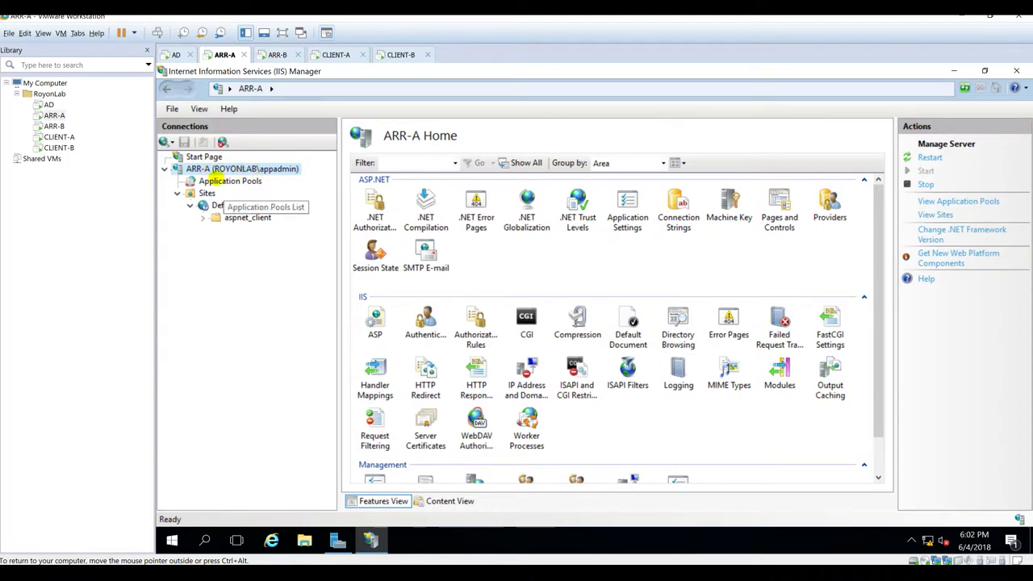
click(211, 181)
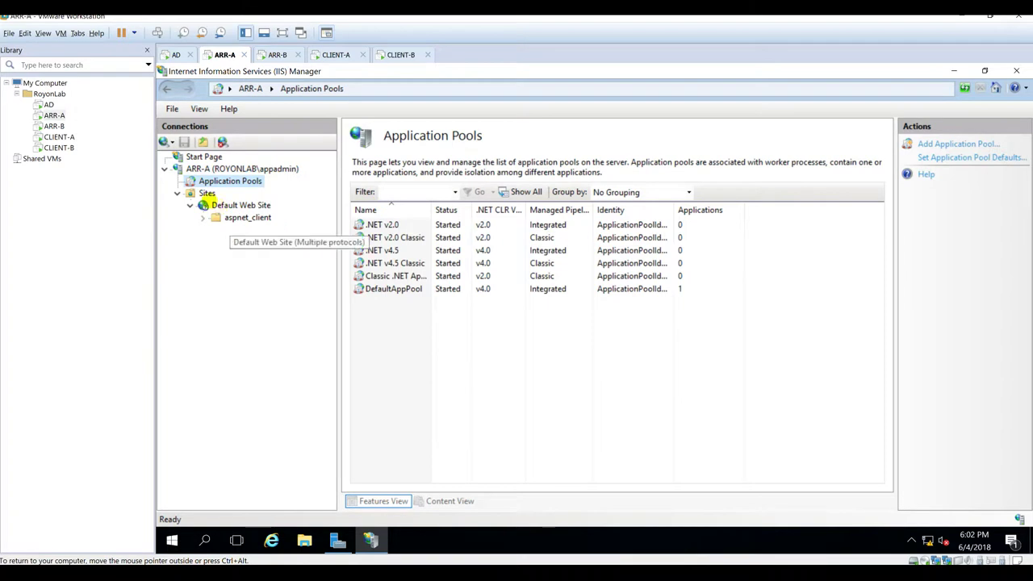
click(207, 193)
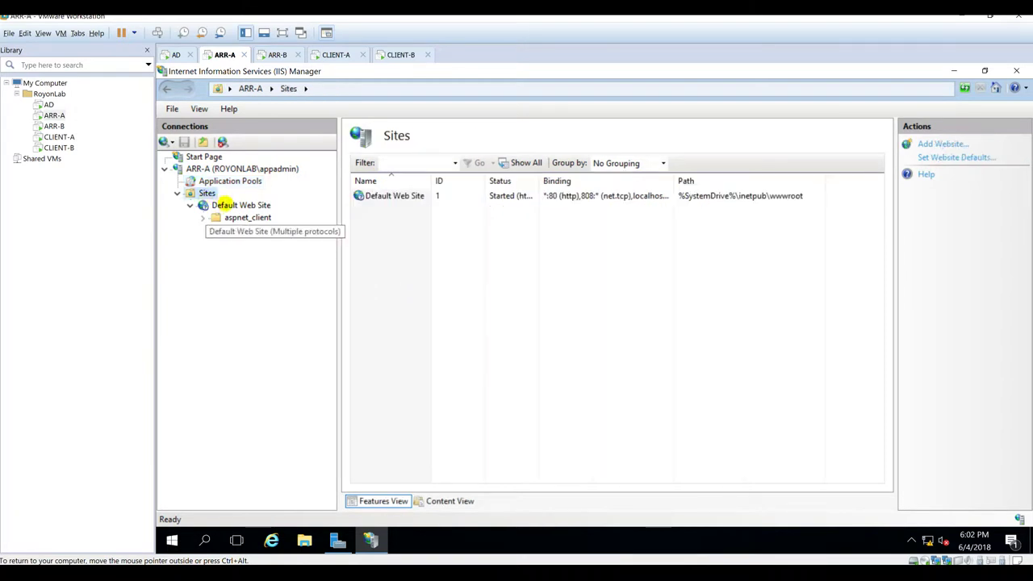
click(217, 206)
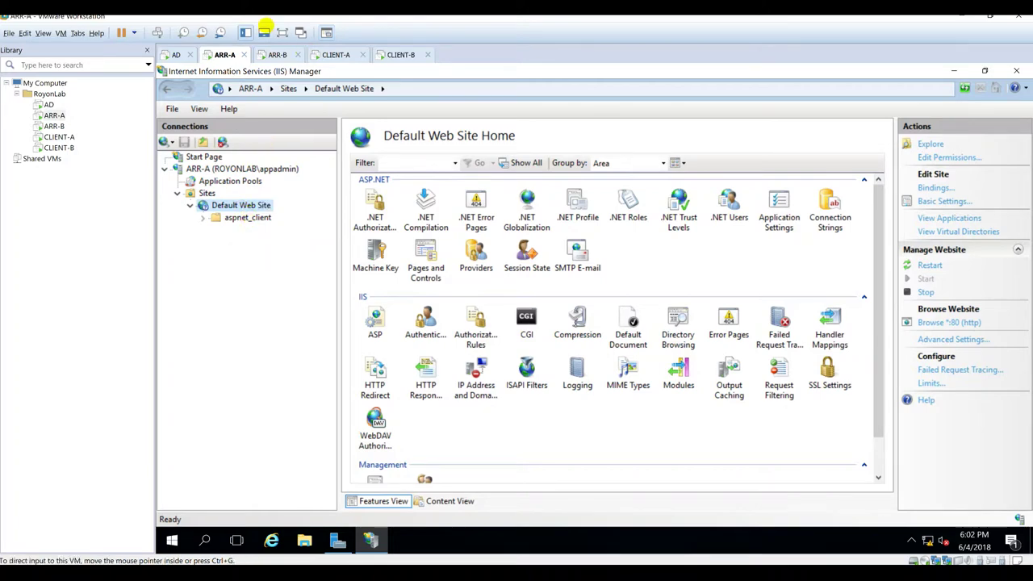
Step: Switch to ARR-B, close its completed installation wizard, and show the desktop
click(275, 54)
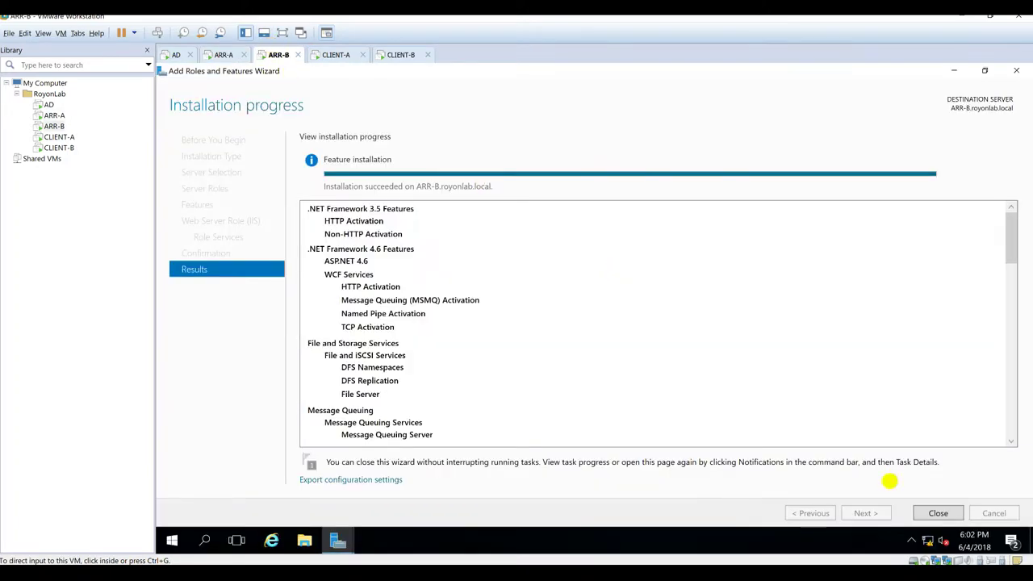
click(938, 513)
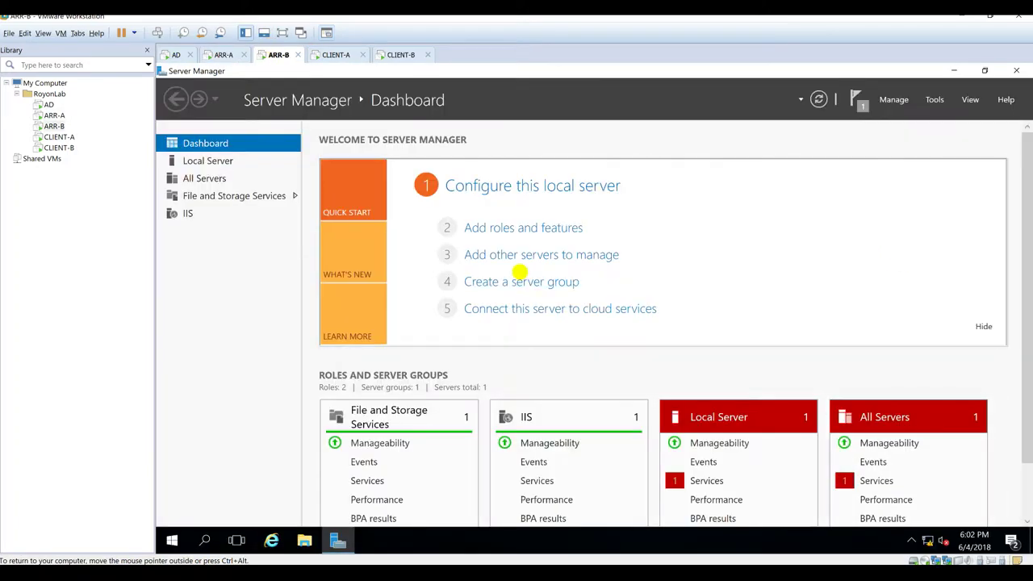
key(super+d)
Step: Launch IIS Manager on ARR-B and open the Default Web Site home page under Sites
key(super)
text(i)
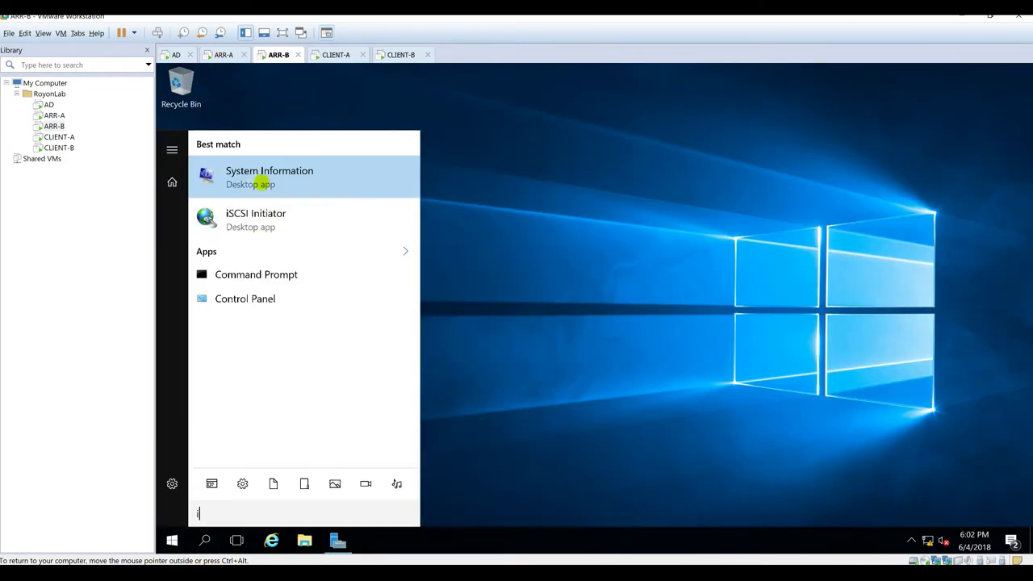
text(n)
click(223, 231)
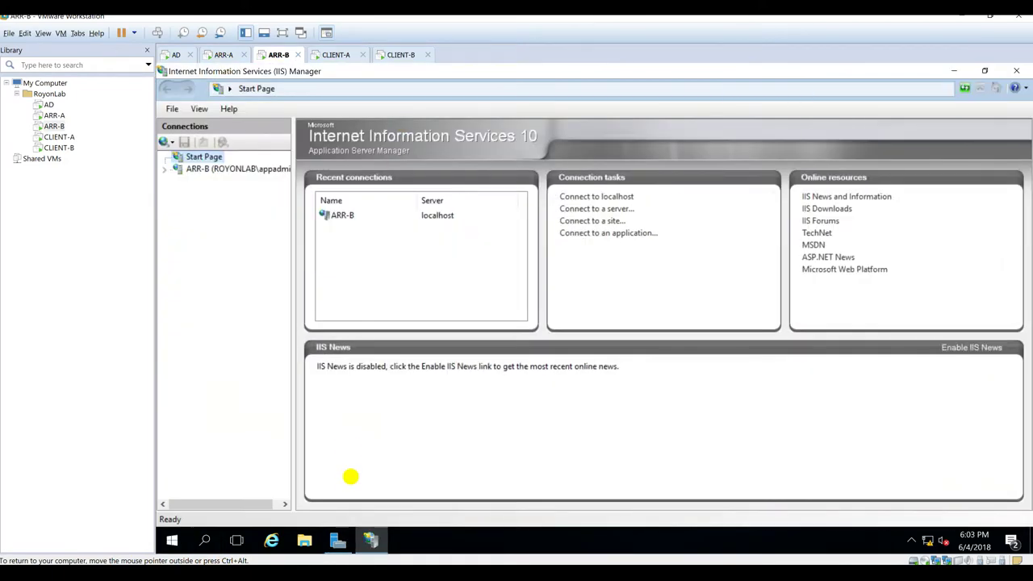
right_click(371, 540)
double_click(166, 169)
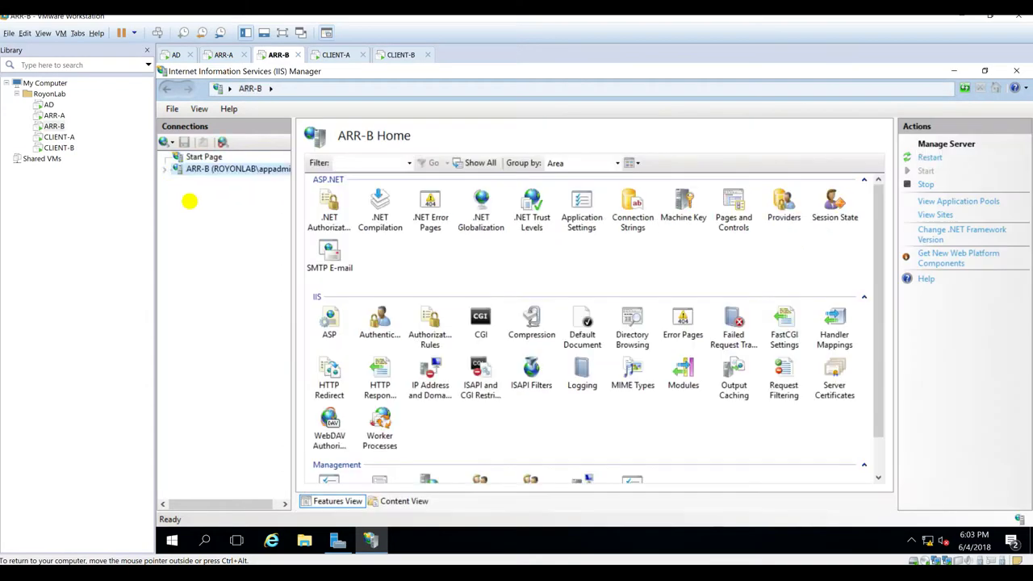
double_click(205, 194)
click(230, 205)
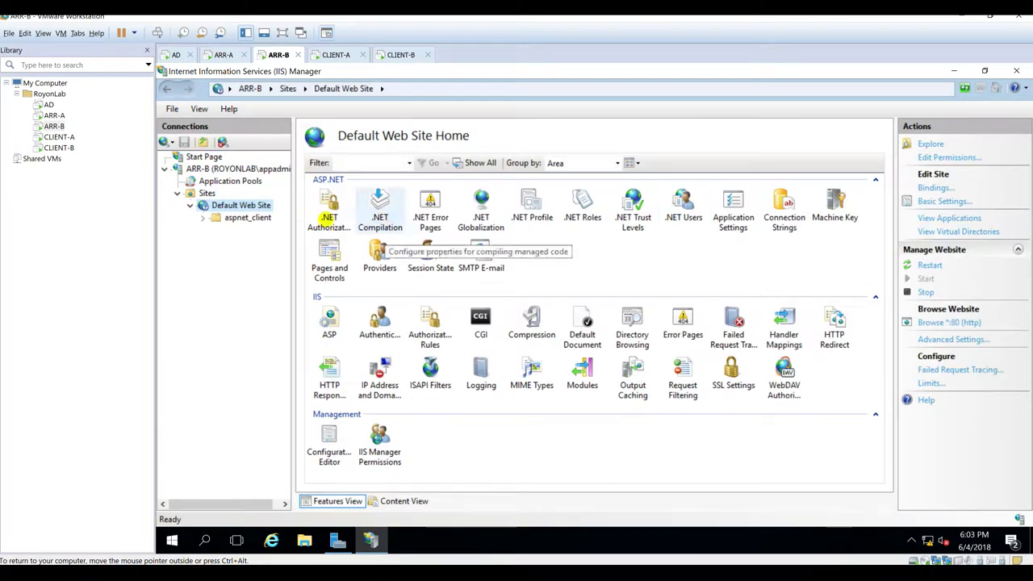
Step: On CLIENT-A, open Edge and load arr-a.royonlab.local, reloading it to show the IIS welcome page
click(334, 50)
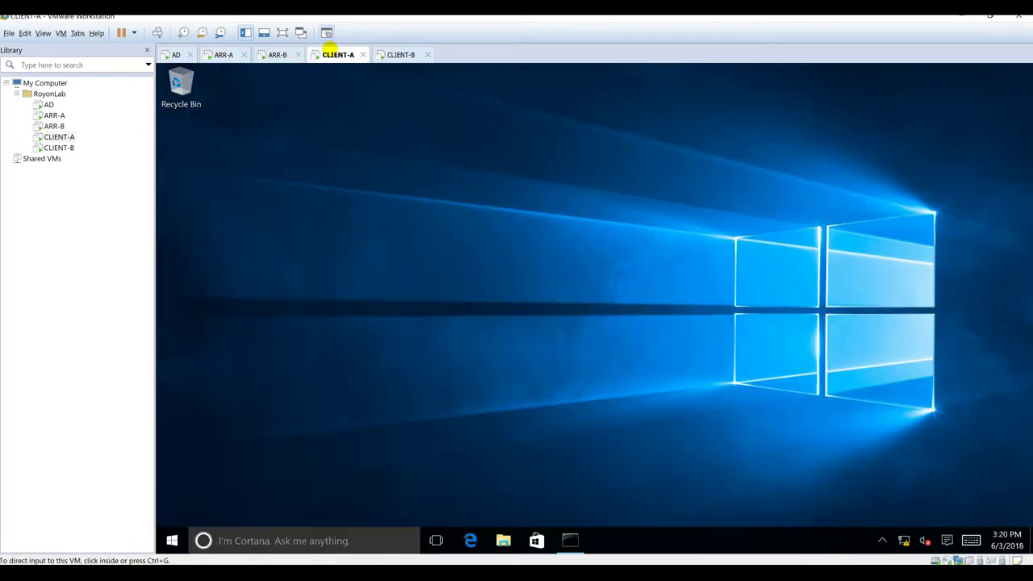
click(470, 540)
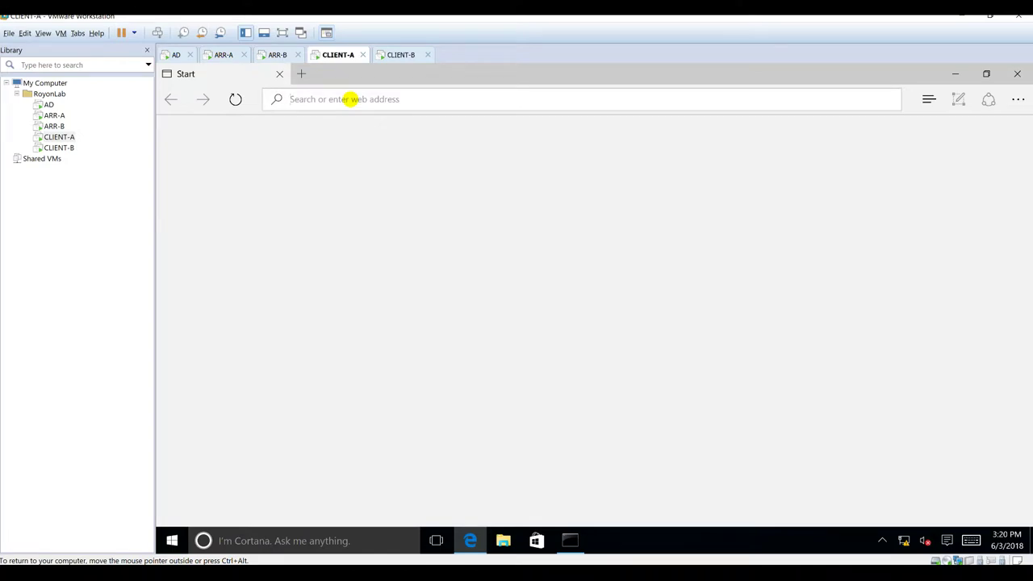
text(arr-a.royon)
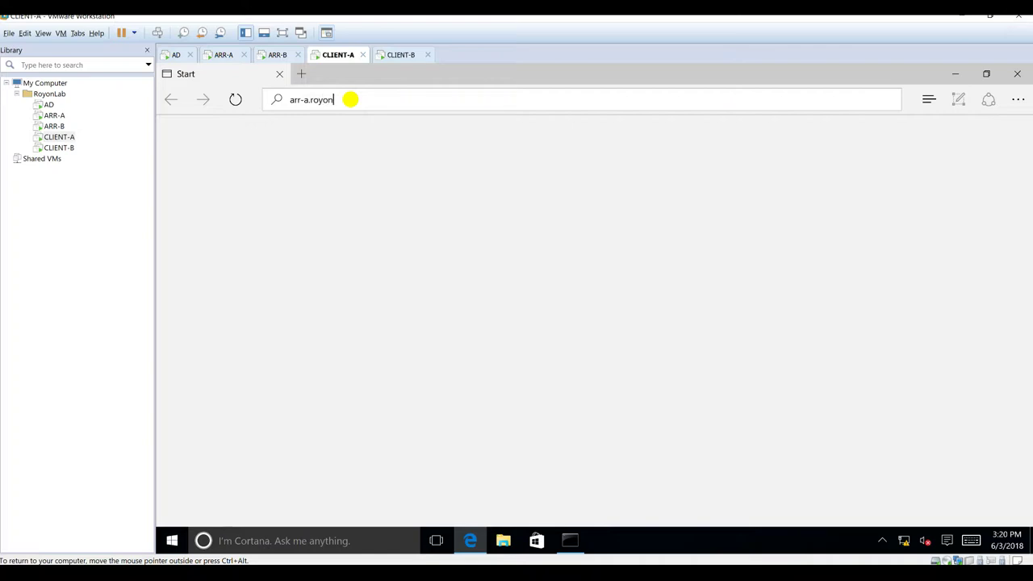
text(lab.local)
key(Return)
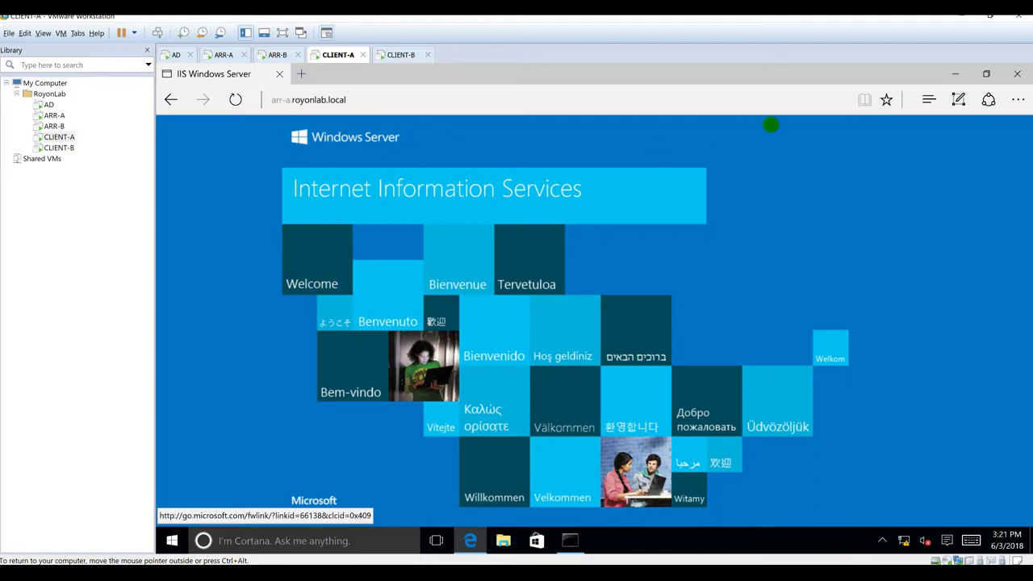
click(235, 100)
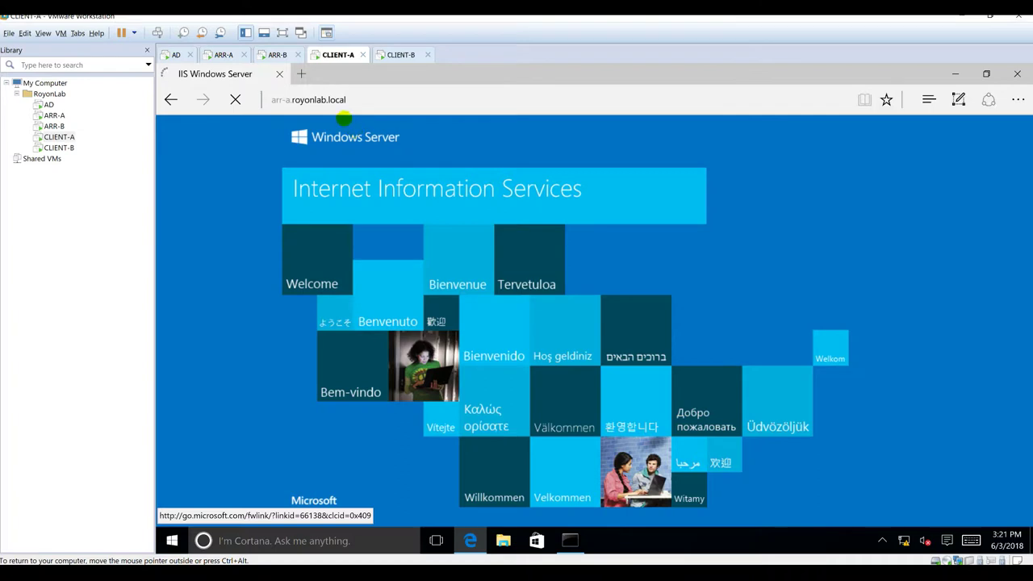
click(170, 99)
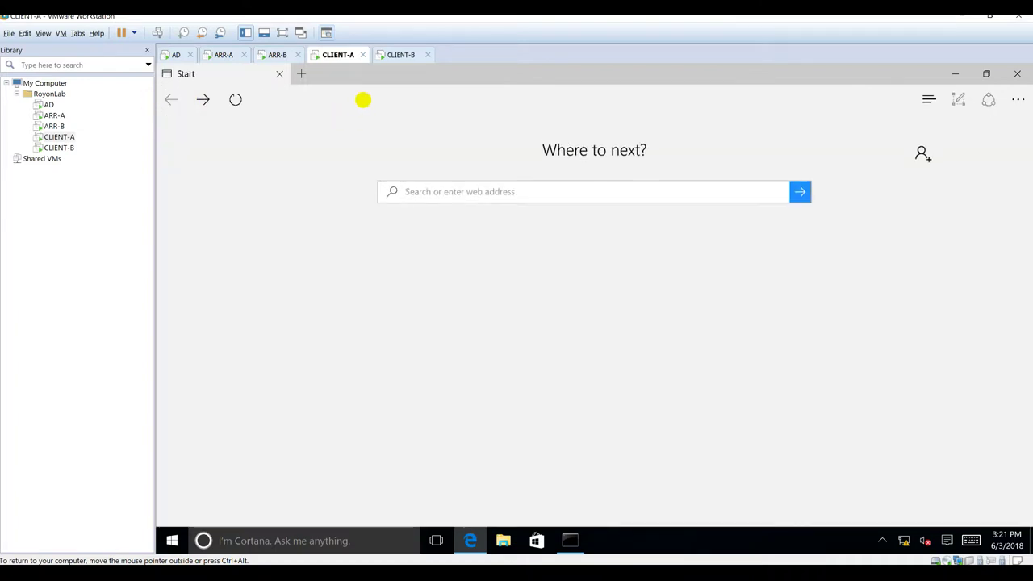
click(361, 98)
text(arr-a.royonlab.local/)
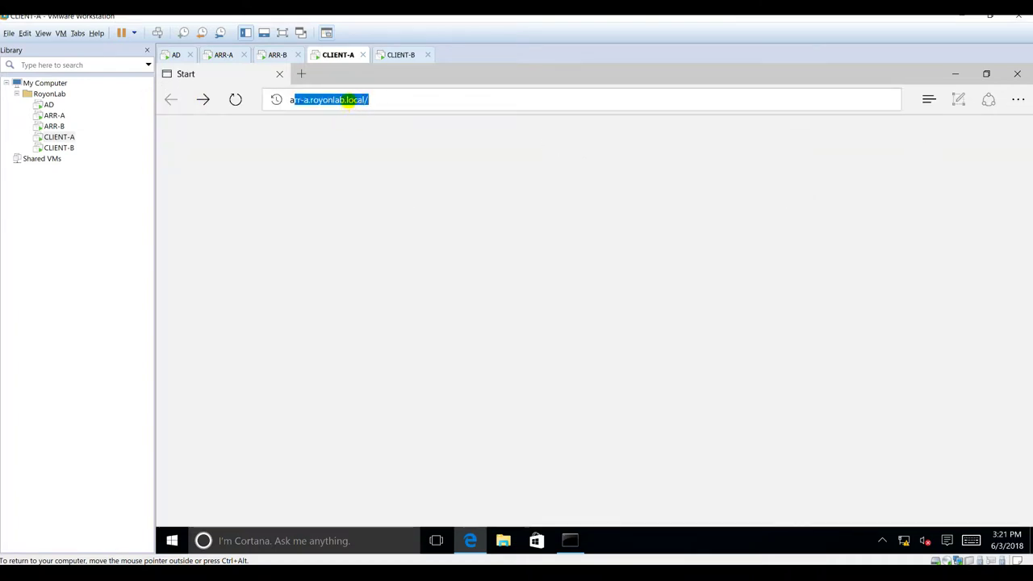
key(Return)
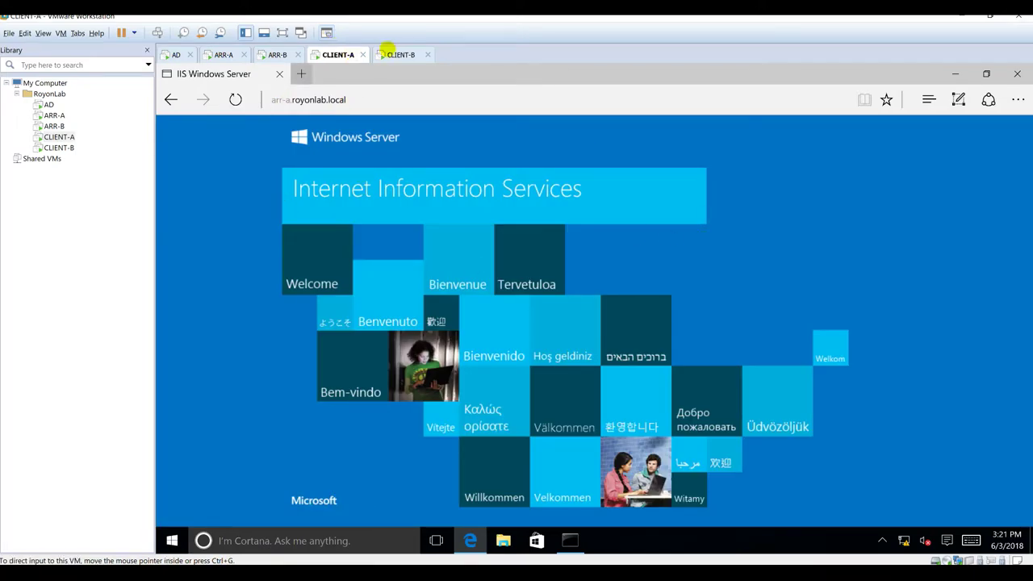
click(389, 53)
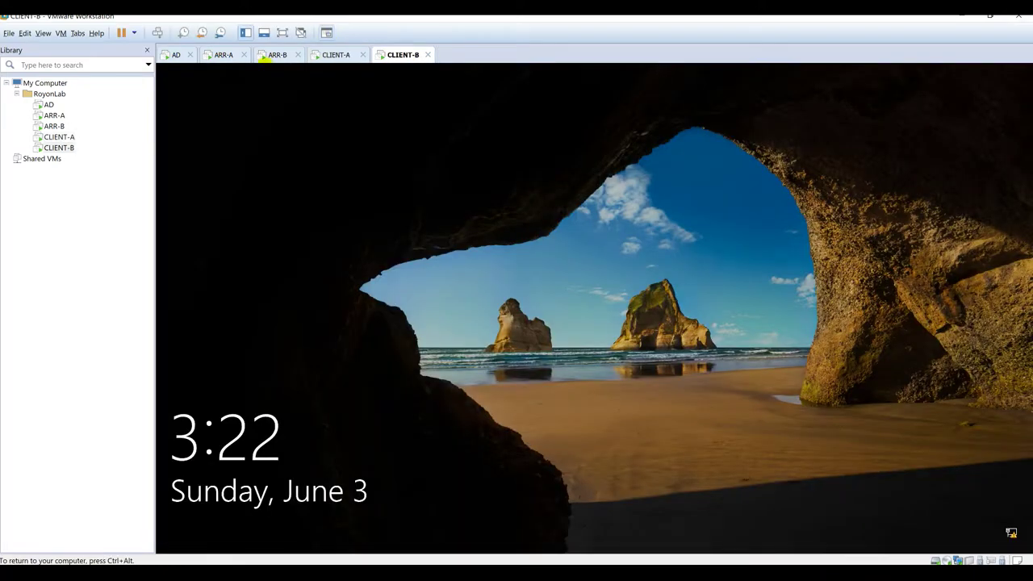
Step: Bring up CLIENT-B's sign-in screen and enter the account password
click(275, 55)
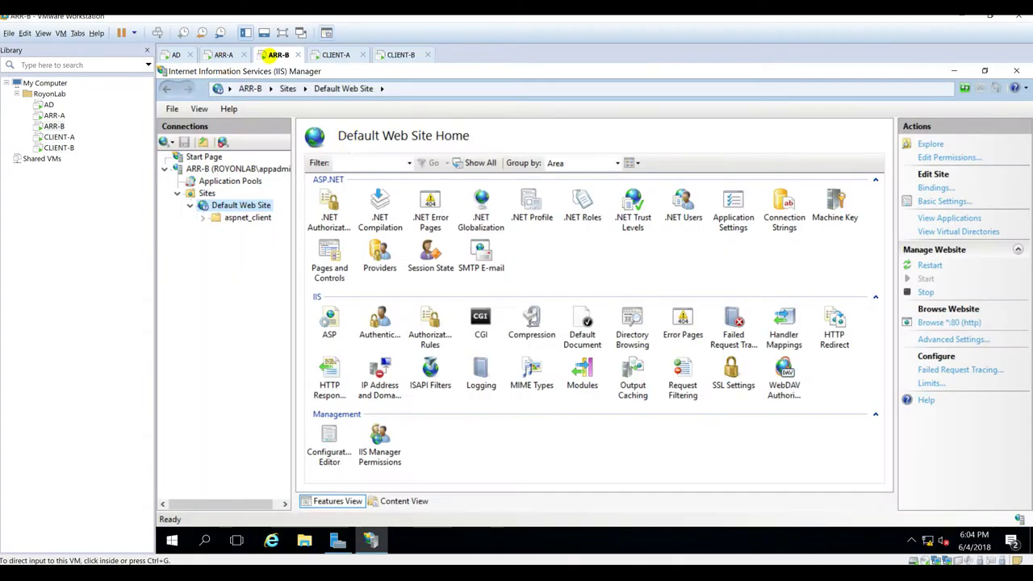
click(401, 54)
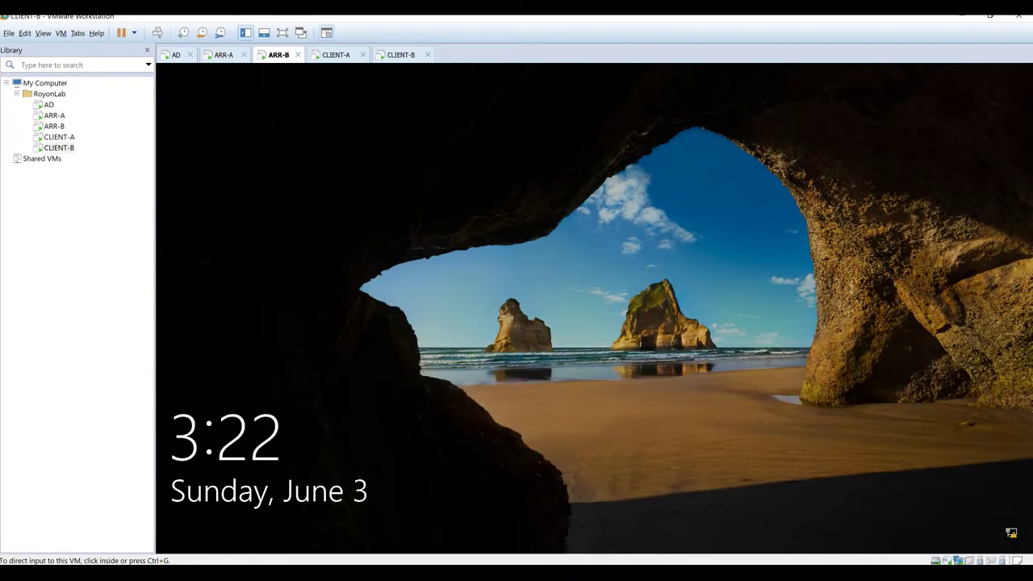
click(514, 370)
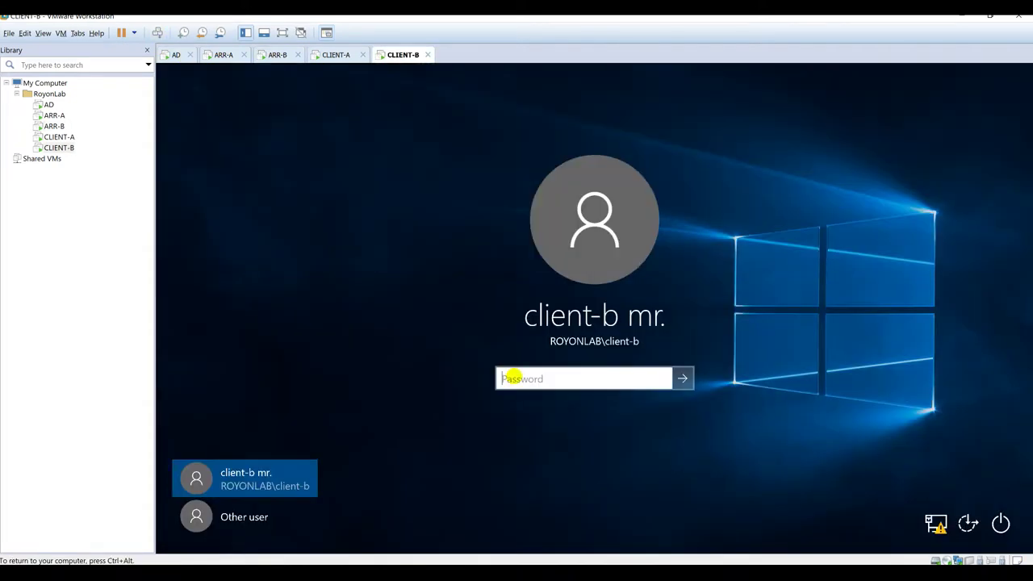
text(****)
key(BackSpace)
key(BackSpace)
key(BackSpace)
key(BackSpace)
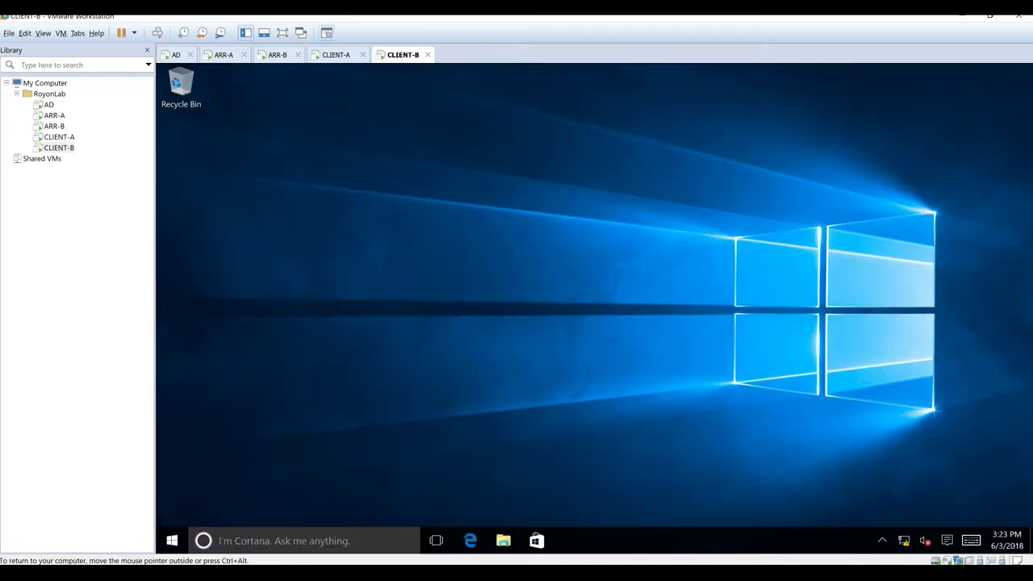
Step: Launch Edge on CLIENT-B and load arr-b.royonlab.local
click(471, 541)
click(346, 98)
text(arr-b.royonlab.local)
key(Return)
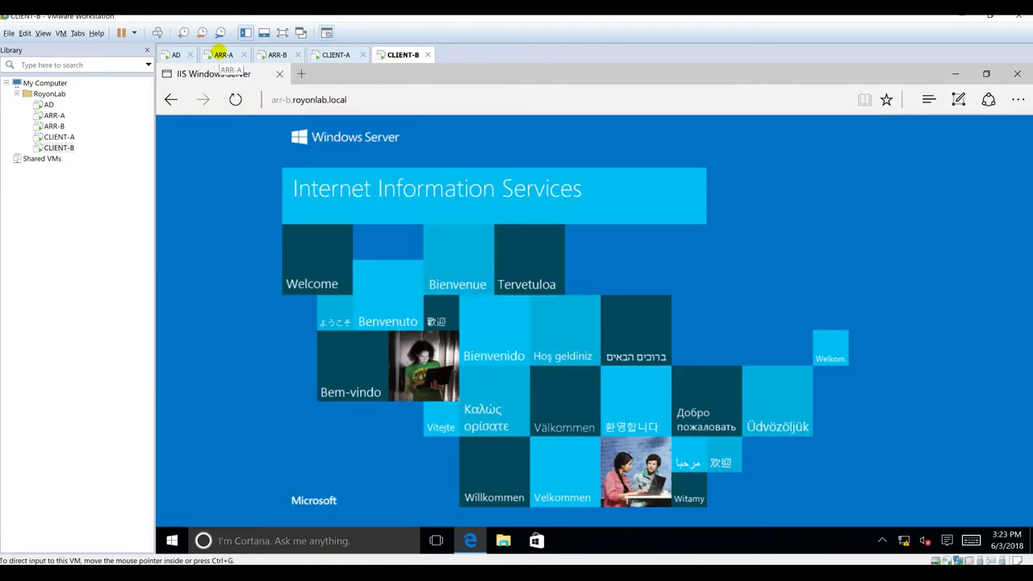
click(223, 54)
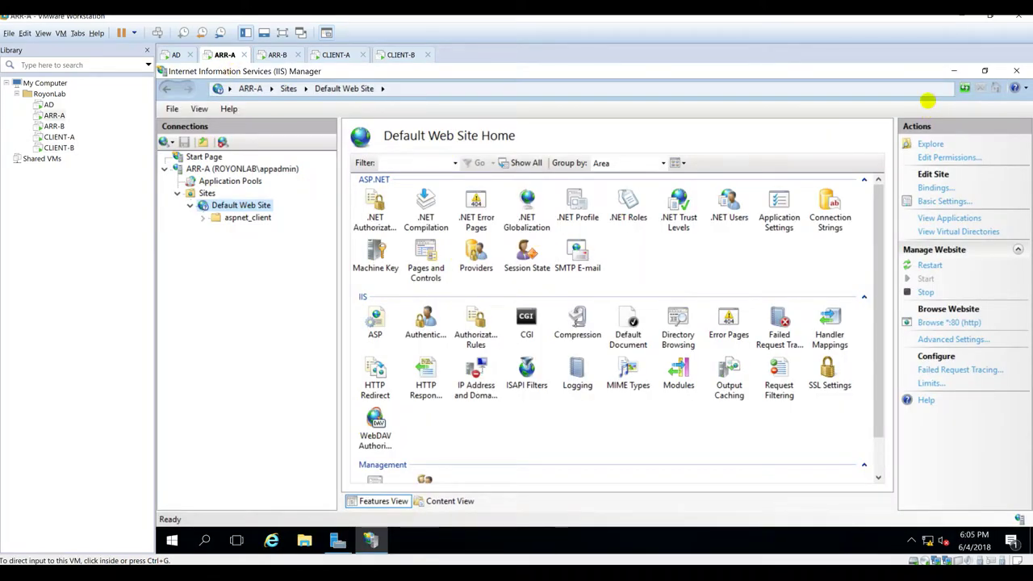
Step: Minimize IIS Manager and create a new text document named Default on ARR-A's desktop
click(954, 71)
right_click(319, 229)
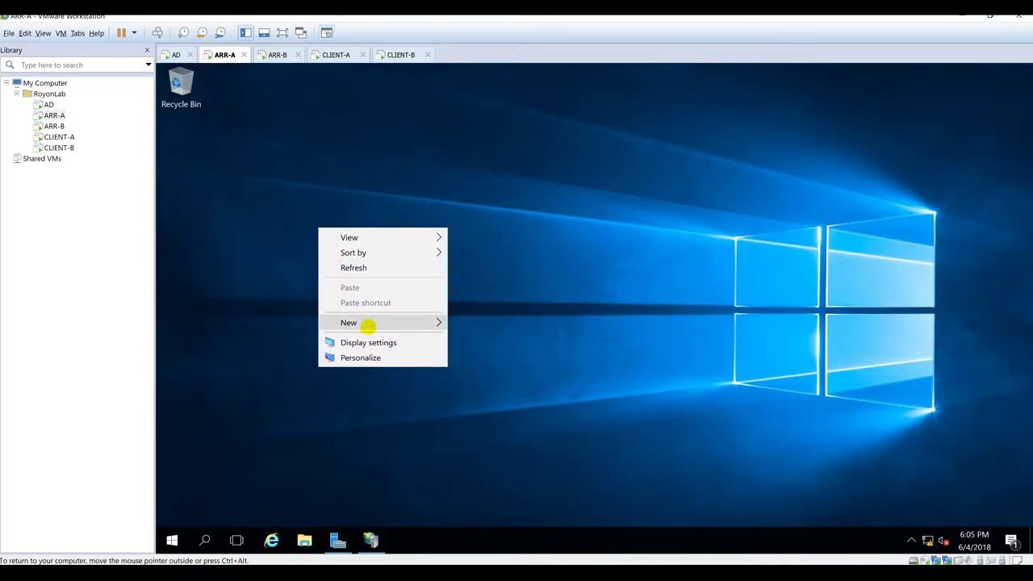
mouse_move(368, 323)
click(494, 404)
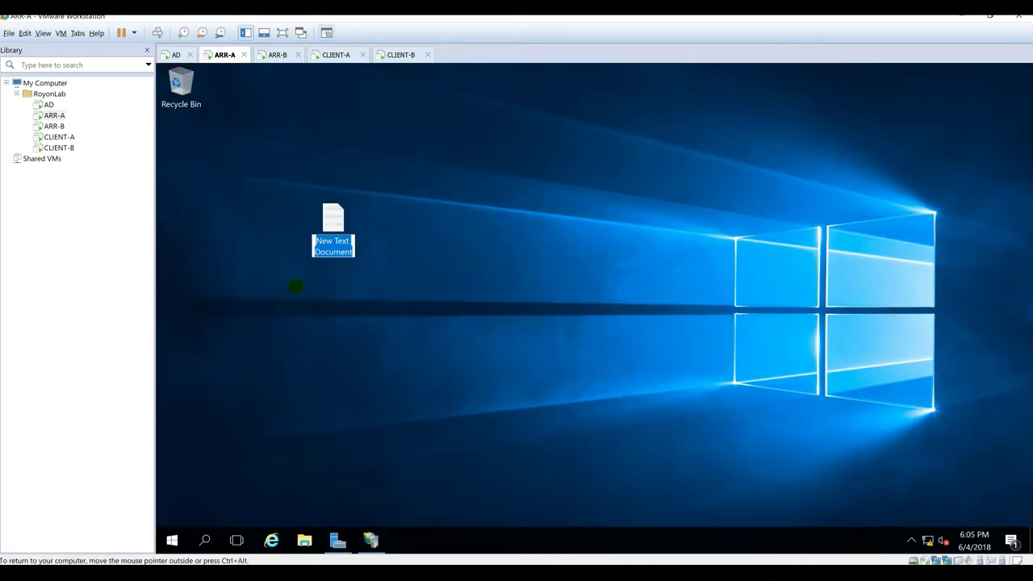
text(Default)
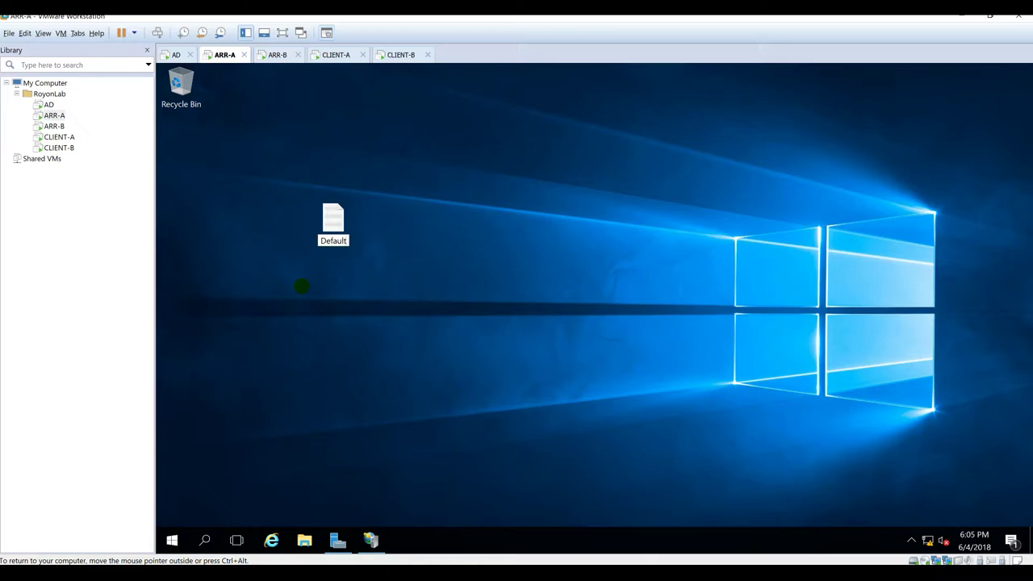
key(Return)
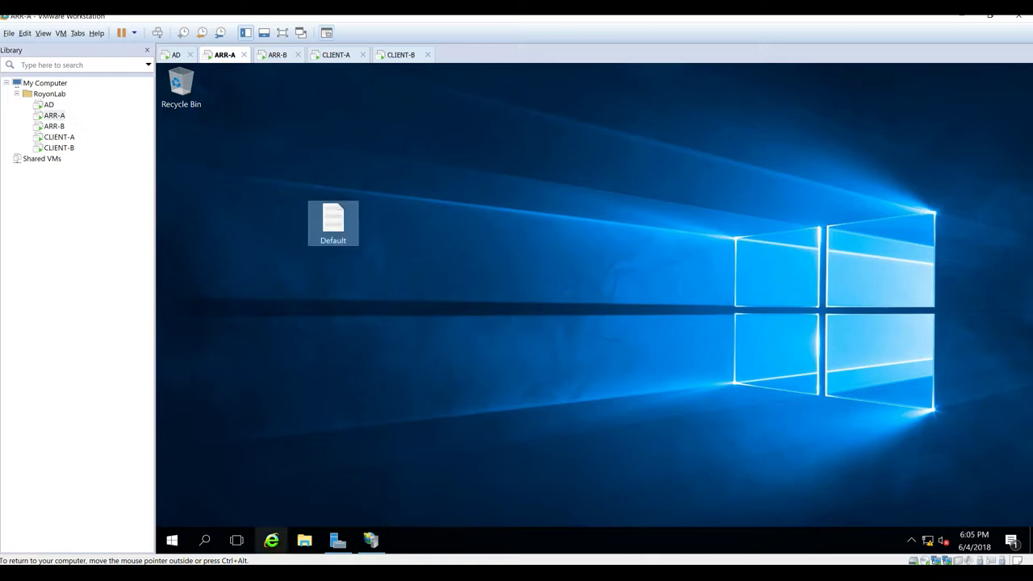
Step: Turn on file name extensions in File Explorer and rename Default.txt to Default.htm
click(305, 540)
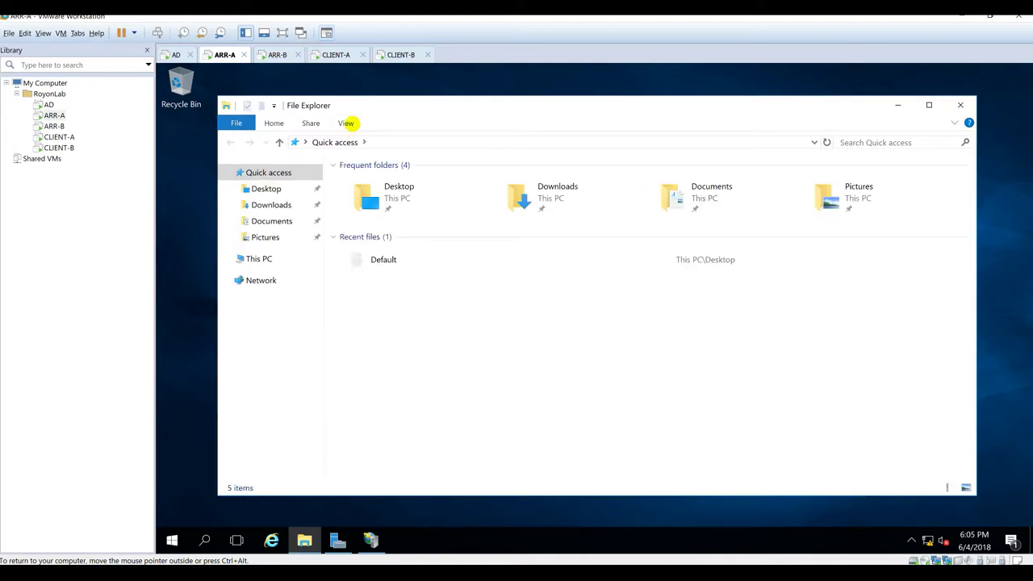
click(346, 123)
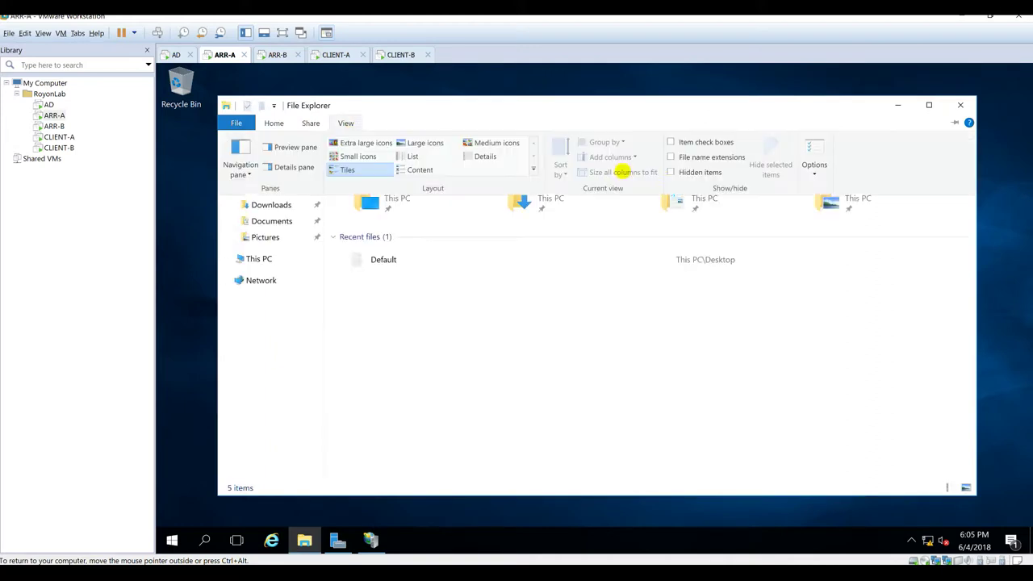
click(686, 154)
click(960, 105)
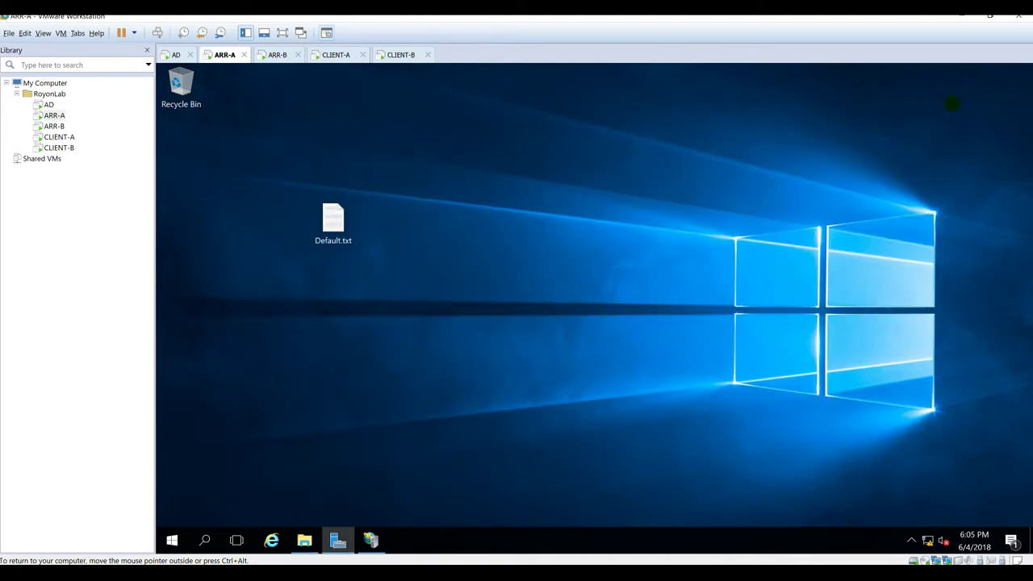
click(345, 239)
click(347, 240)
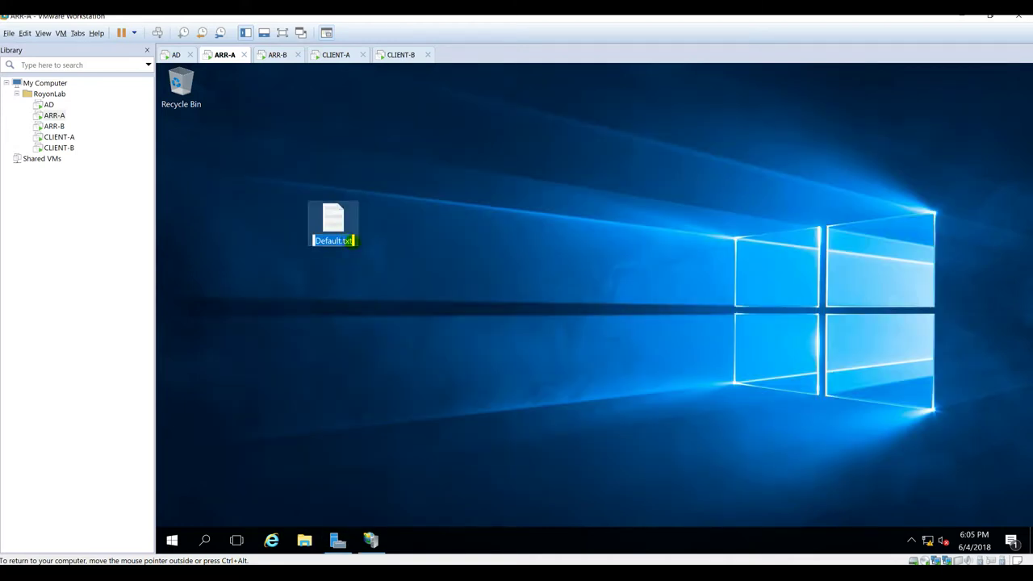
click(413, 263)
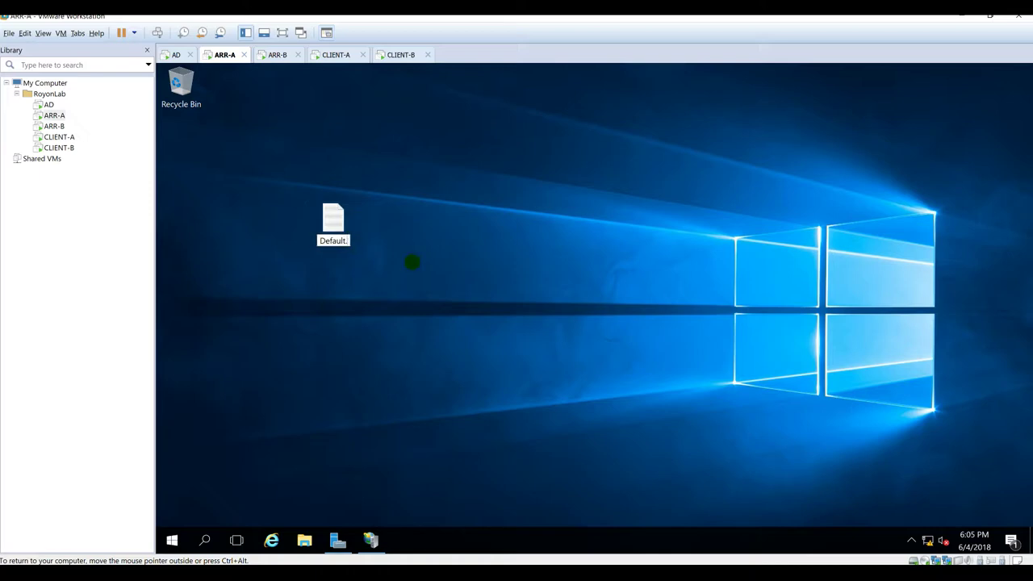
key(Return)
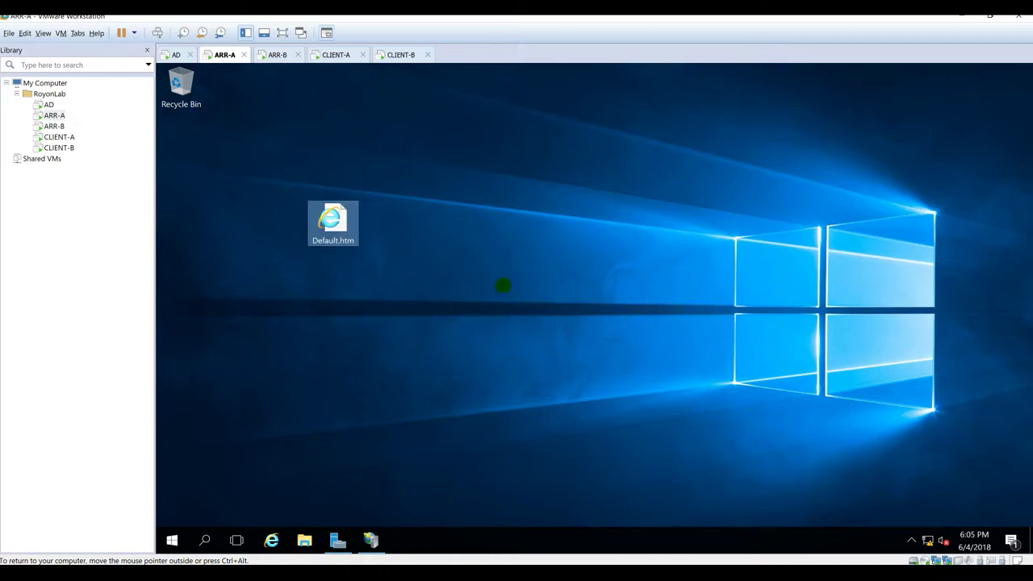
Step: Open Default.htm in Notepad, write 'This is ARR-A.', and save it
right_click(336, 228)
mouse_move(482, 281)
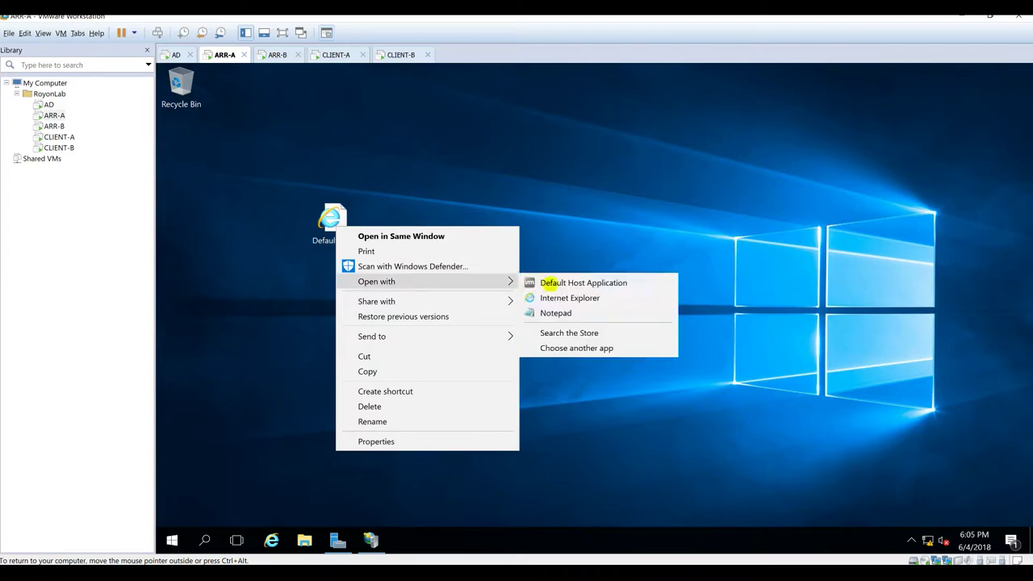
click(599, 311)
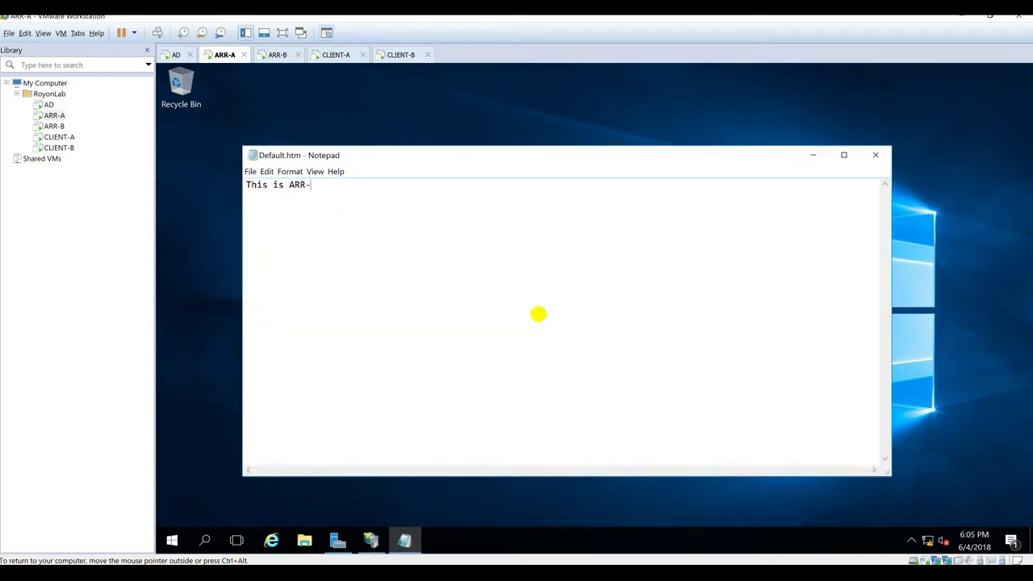
key(alt+F4)
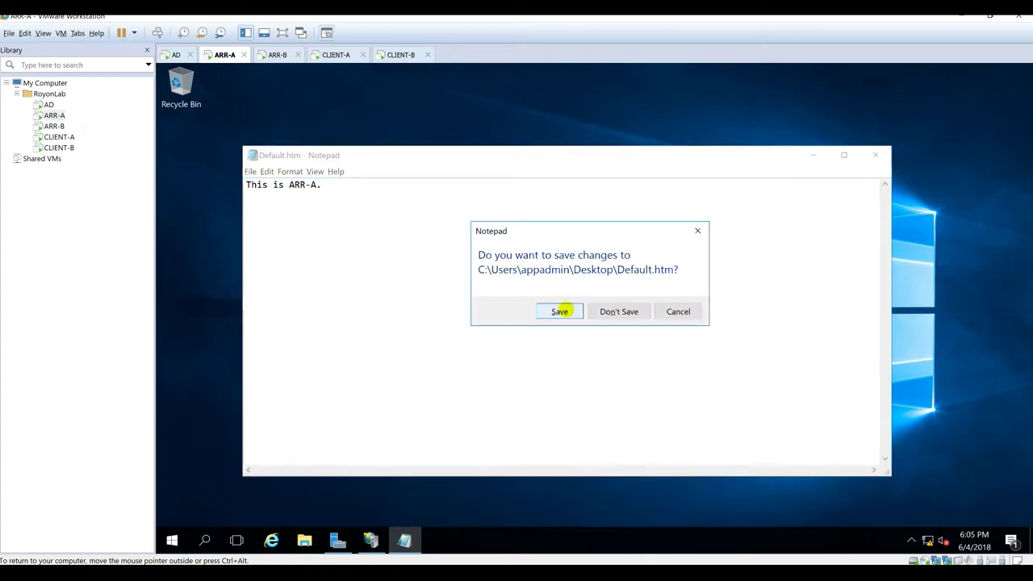
click(565, 310)
Step: Select Default.htm, open File Explorer at This PC, and return to IIS Manager
click(355, 216)
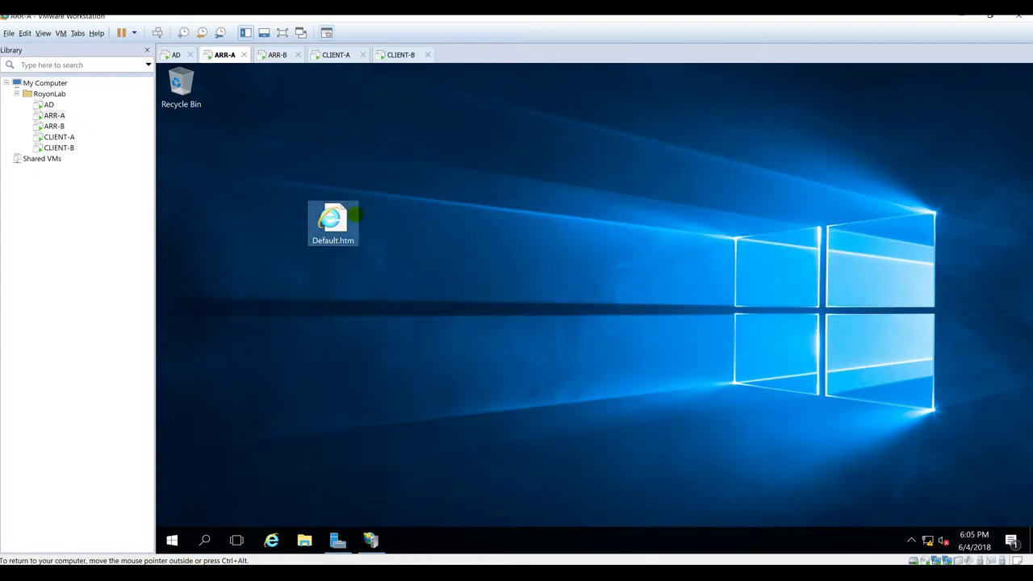
click(304, 540)
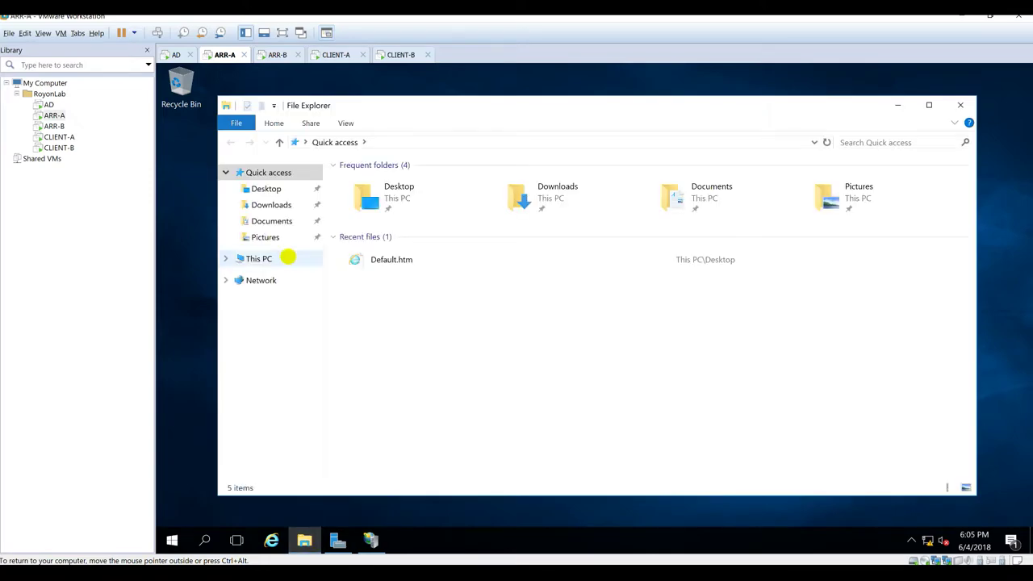
click(278, 258)
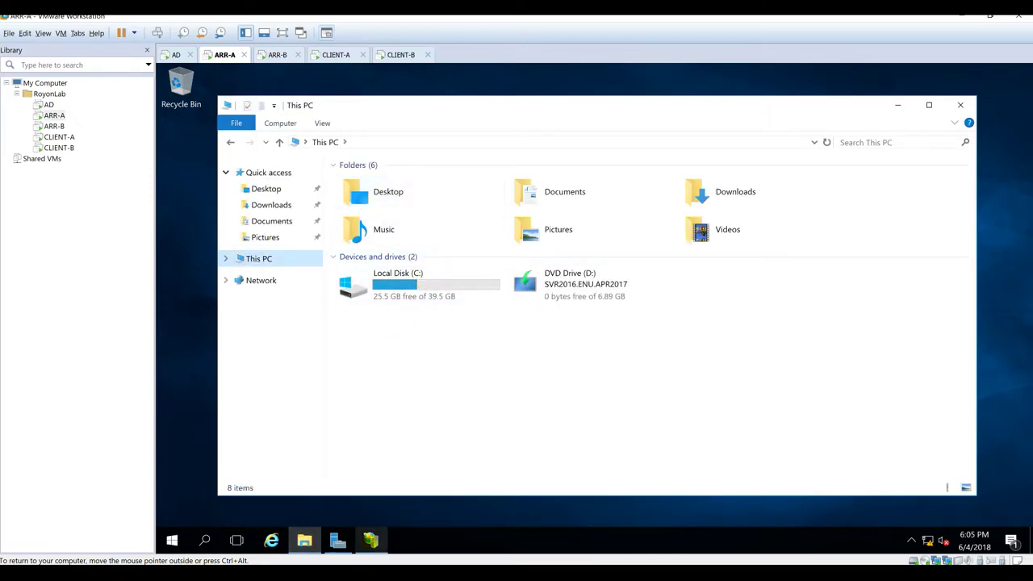
click(371, 540)
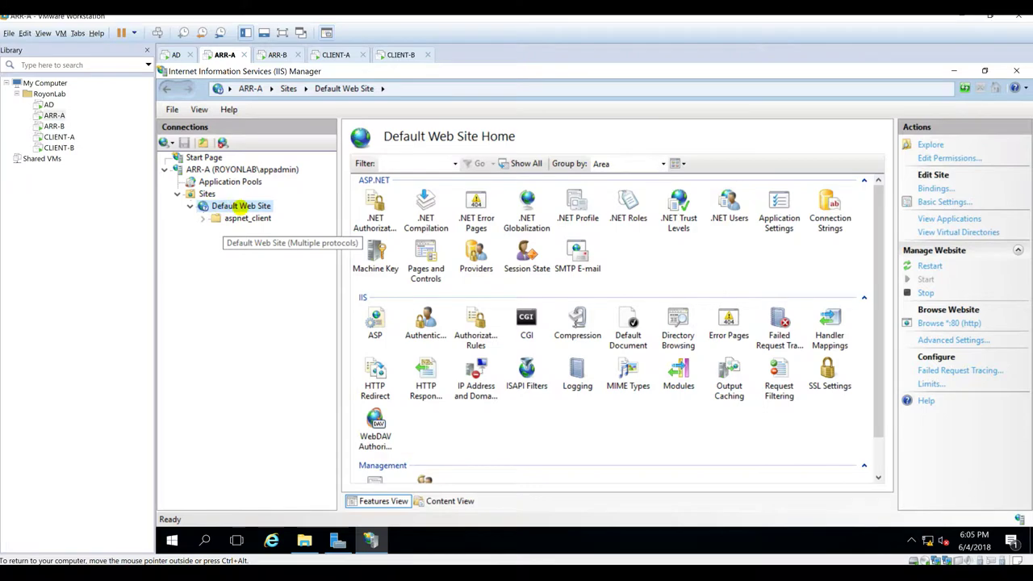
Step: Explore the Default Web Site's wwwroot folder and paste Default.htm into it with administrator permission
right_click(240, 207)
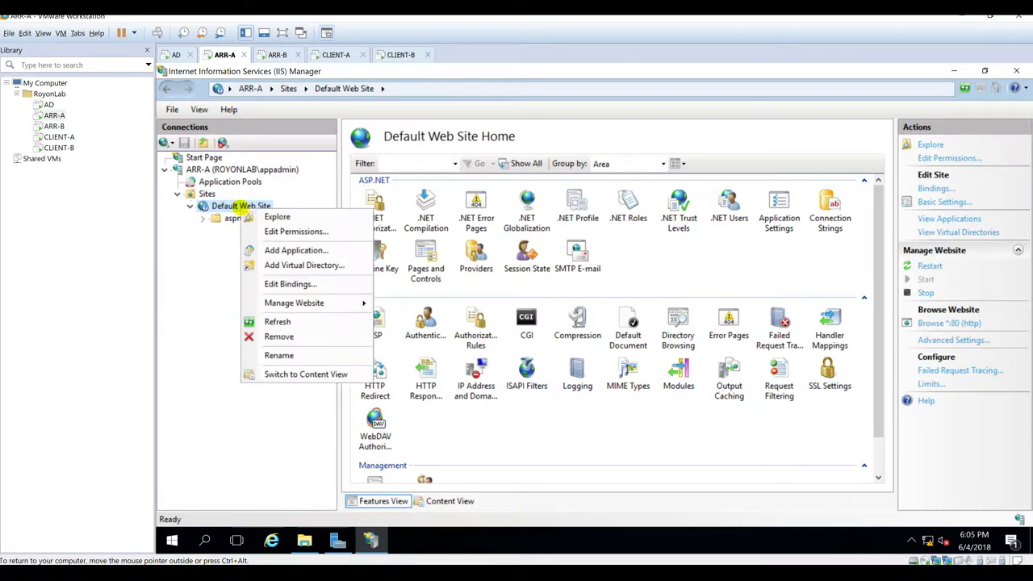
click(250, 216)
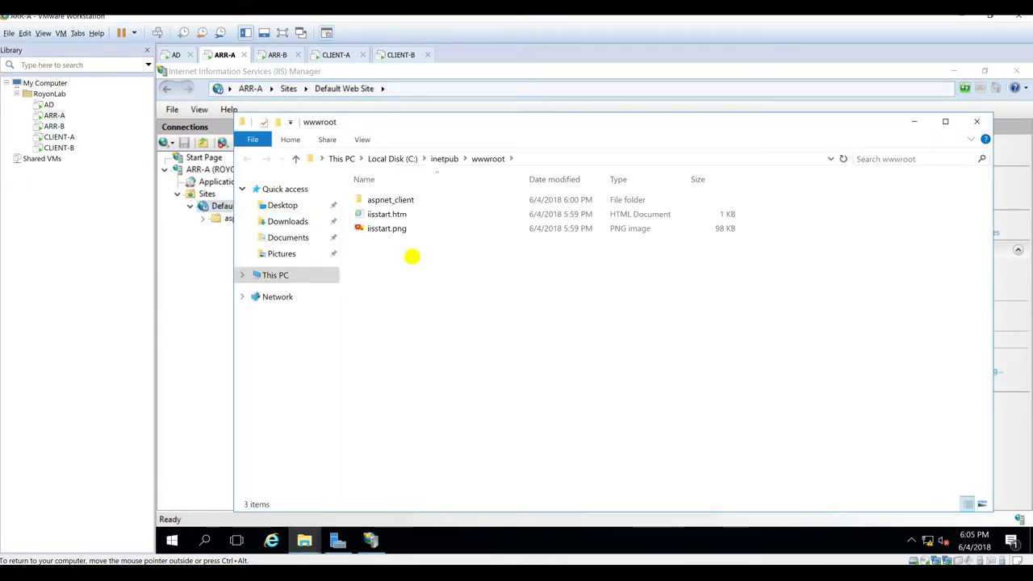
key(ctrl+v)
click(553, 301)
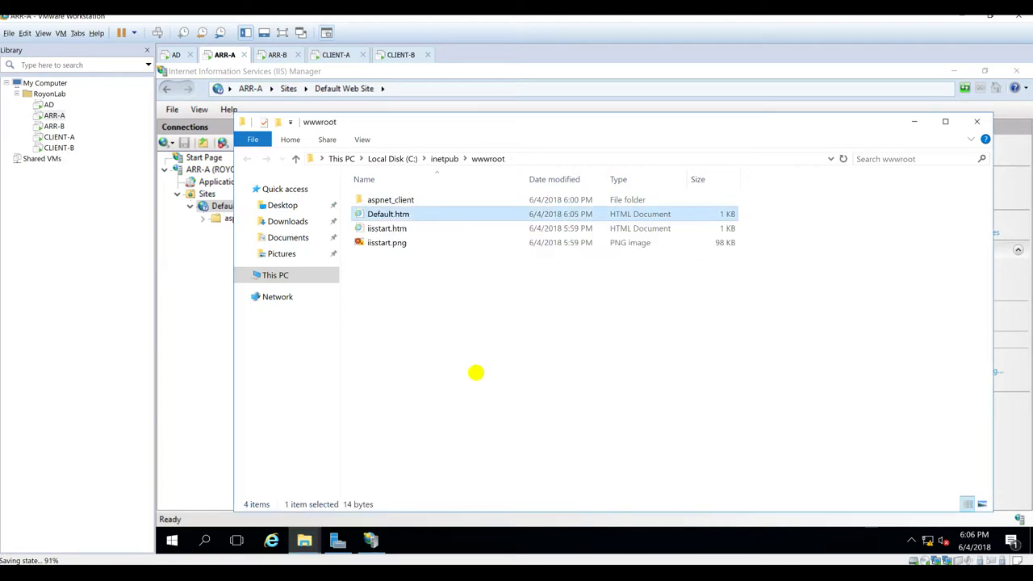
Step: On CLIENT-A, reload arr-a.royonlab.local and confirm it shows 'This is ARR-A.'
click(335, 54)
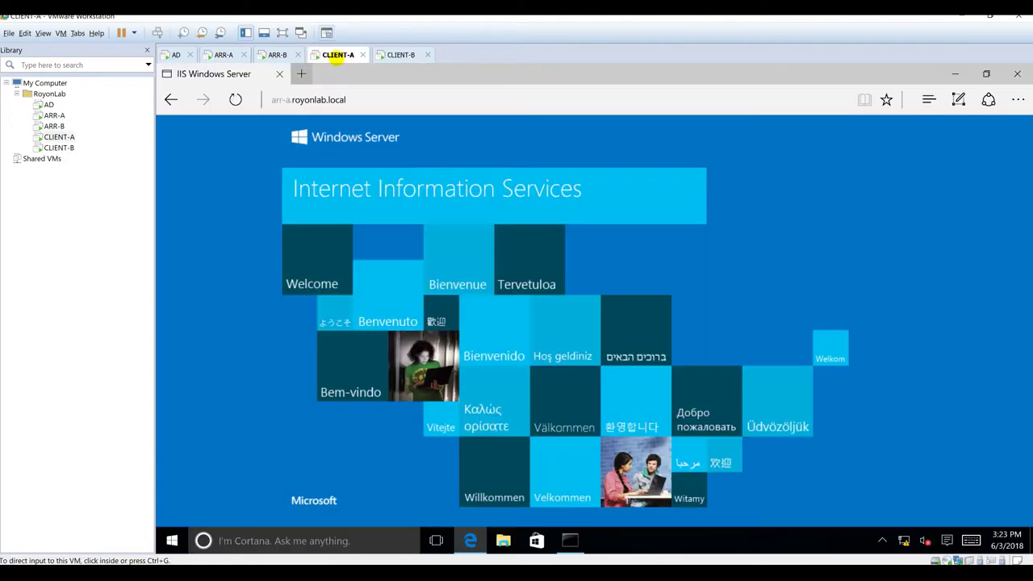
click(368, 103)
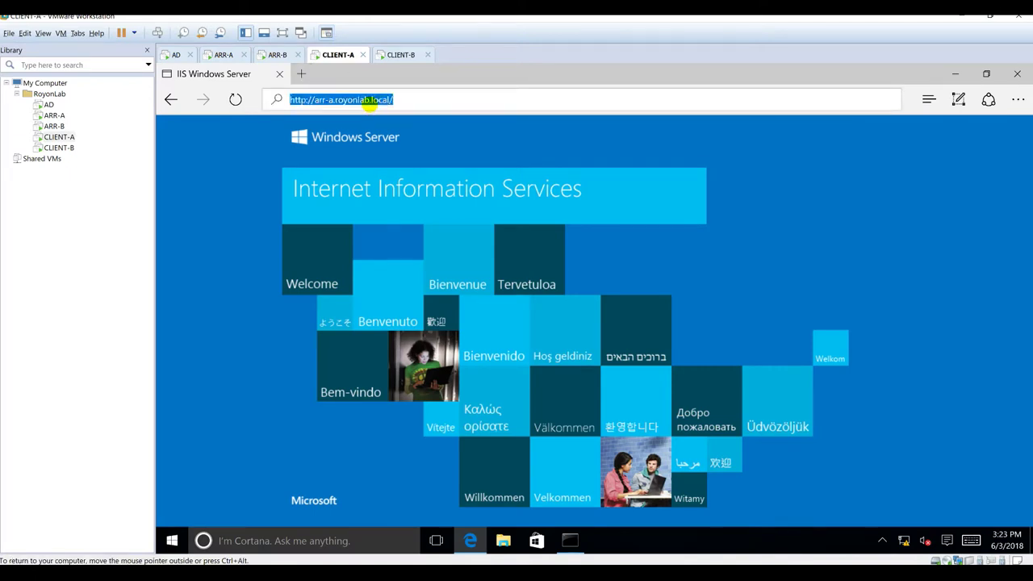
key(F5)
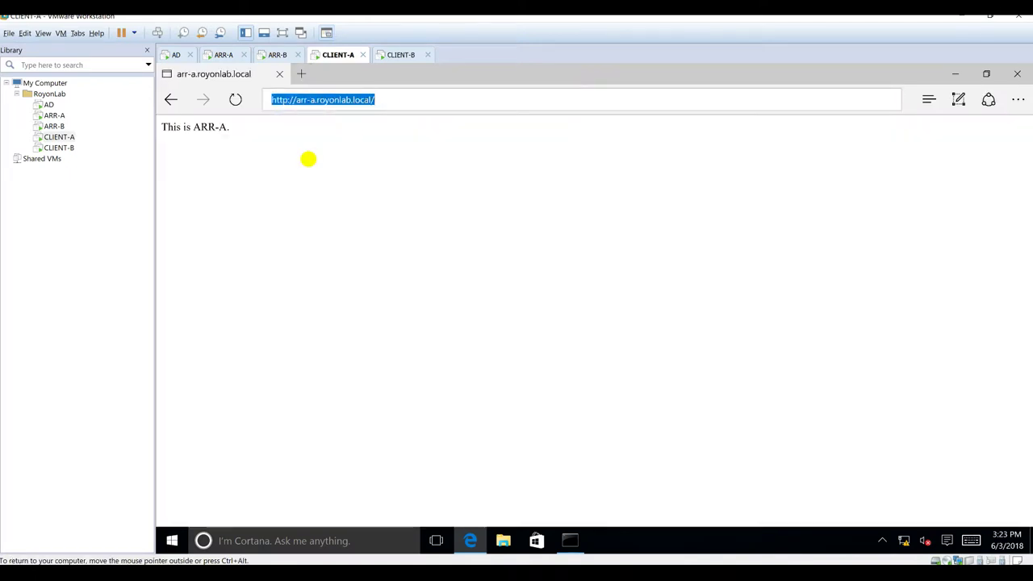
click(229, 122)
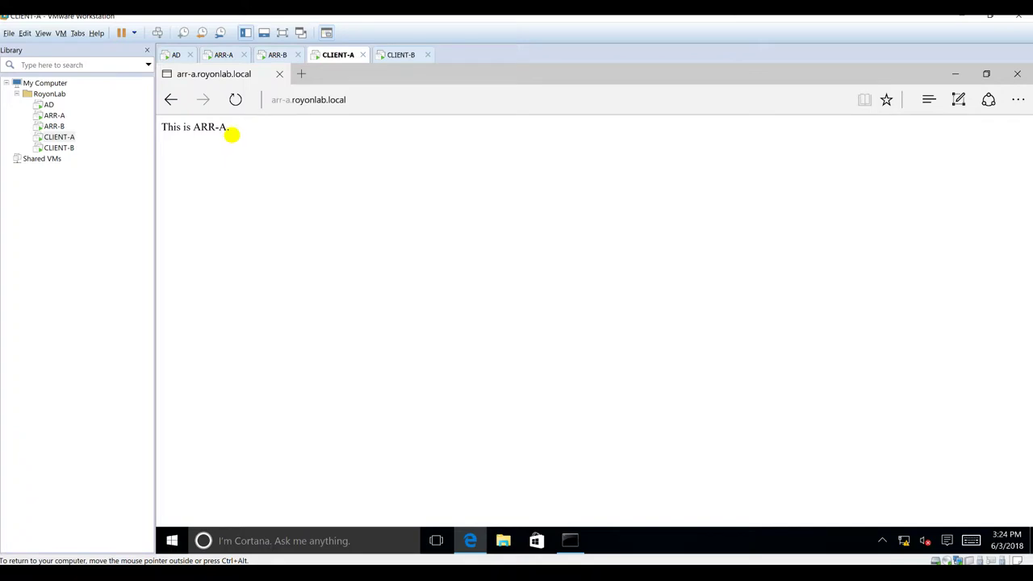
drag(165, 126, 272, 127)
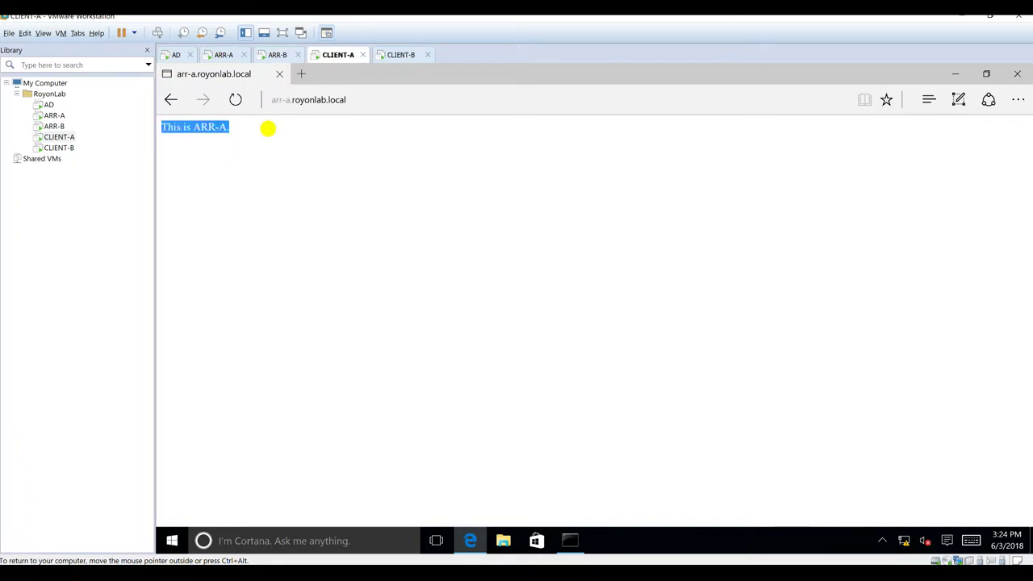
Step: Back on ARR-A, check that Default.htm appears in the site's Default Document list
click(224, 54)
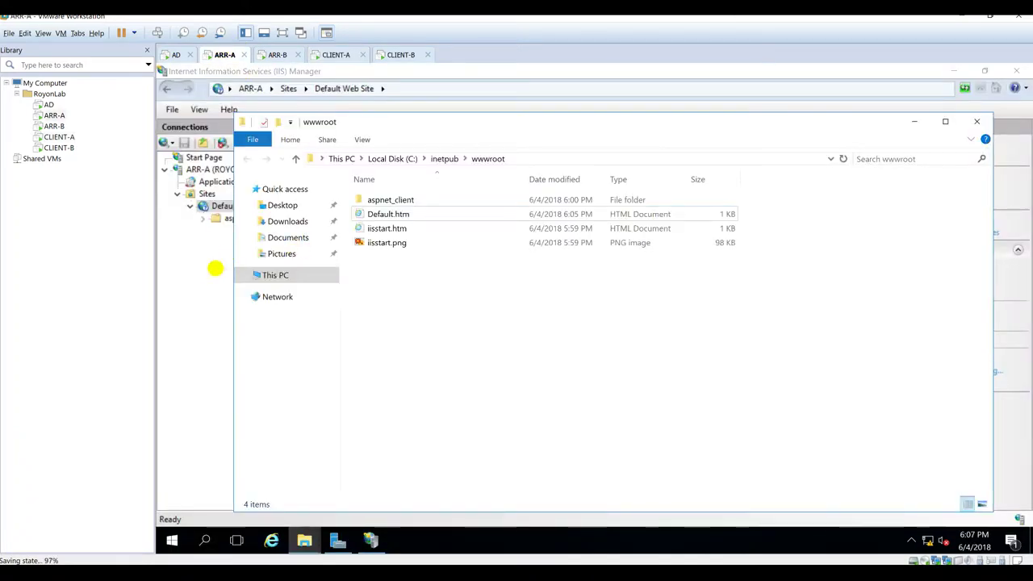
click(208, 267)
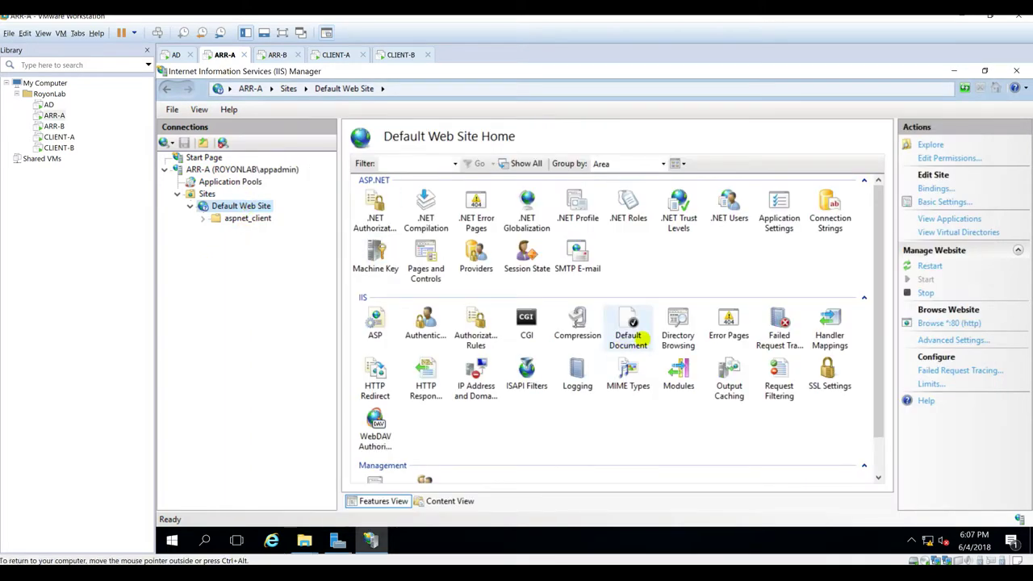
double_click(628, 325)
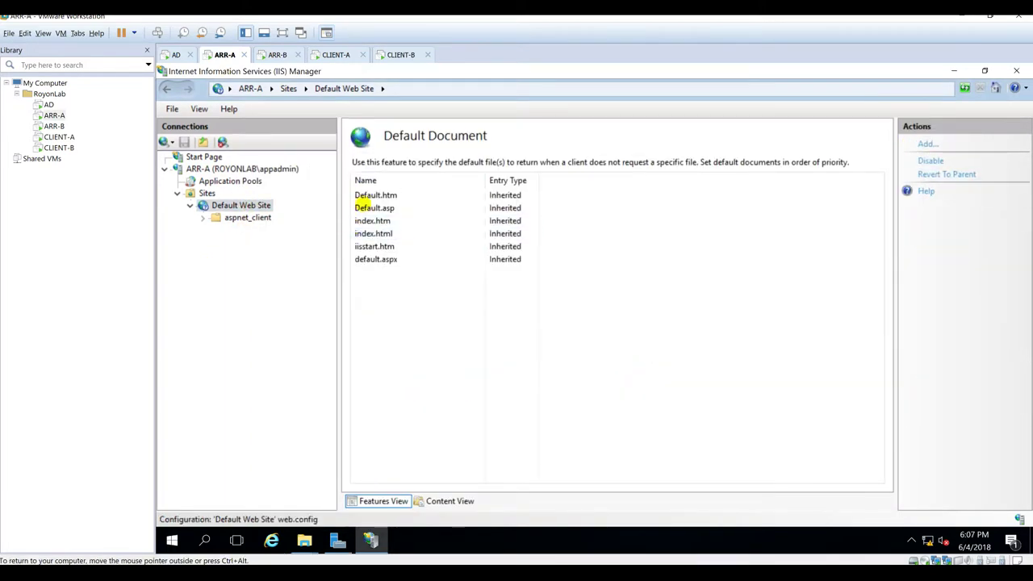
click(368, 195)
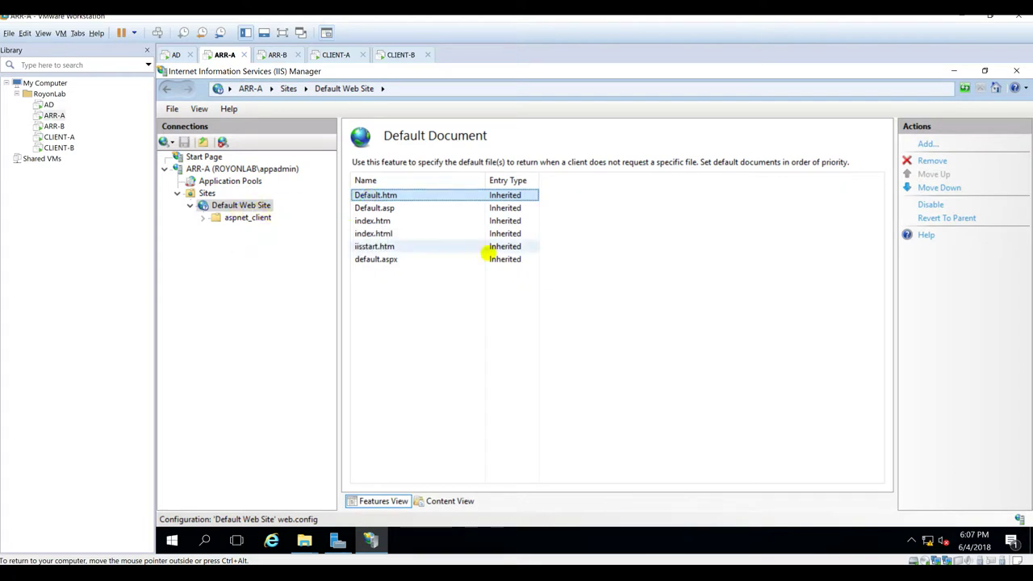
click(456, 346)
Step: On ARR-B's desktop, create a new text file and rename it Default.htm
click(274, 54)
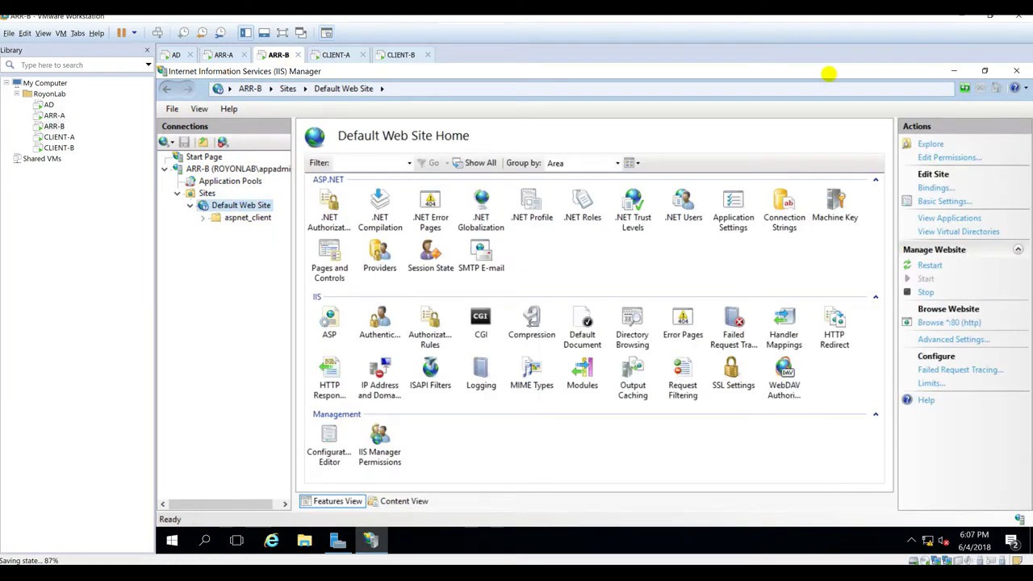
click(954, 71)
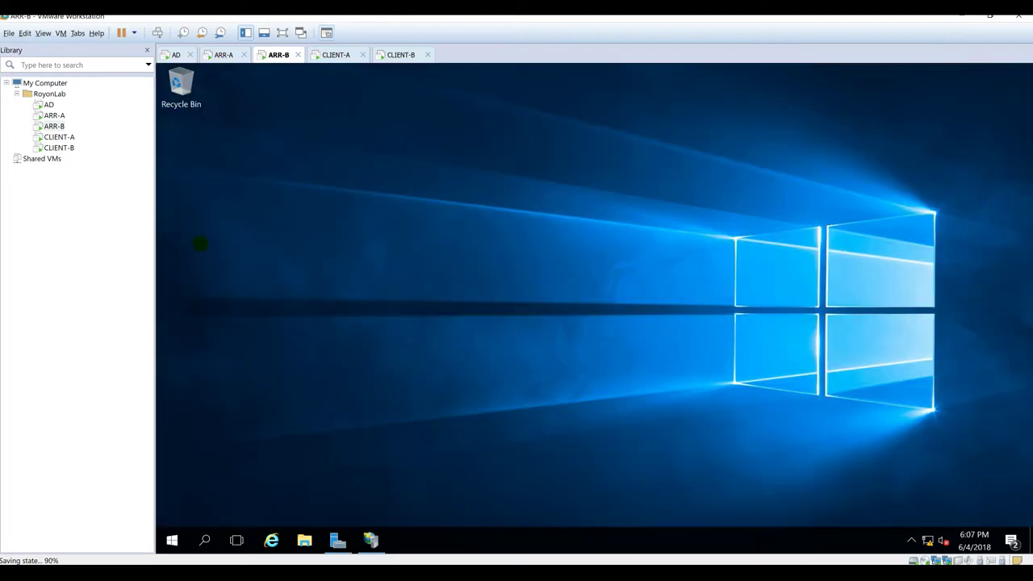
right_click(200, 243)
mouse_move(255, 339)
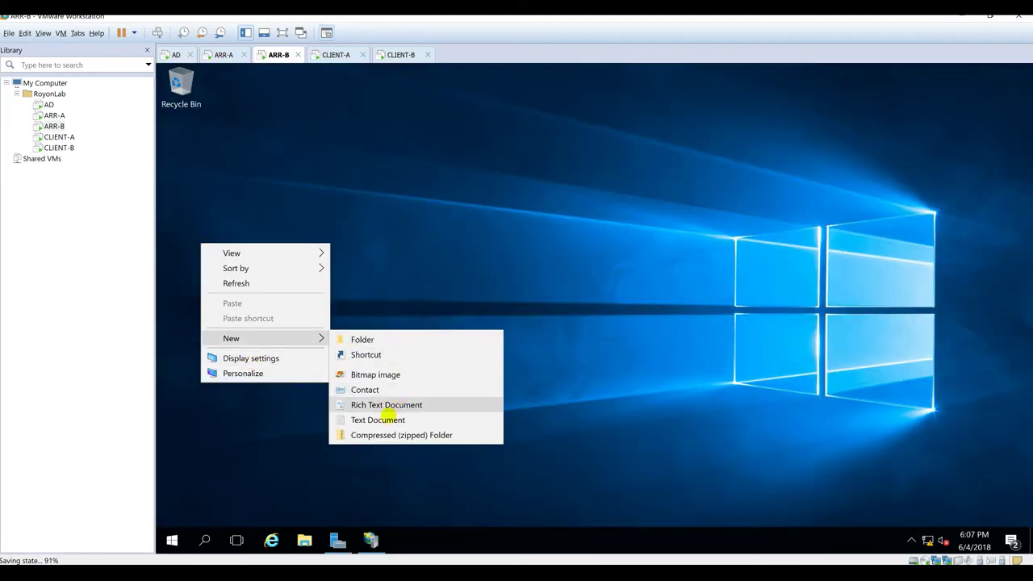
click(390, 420)
key(Return)
click(304, 540)
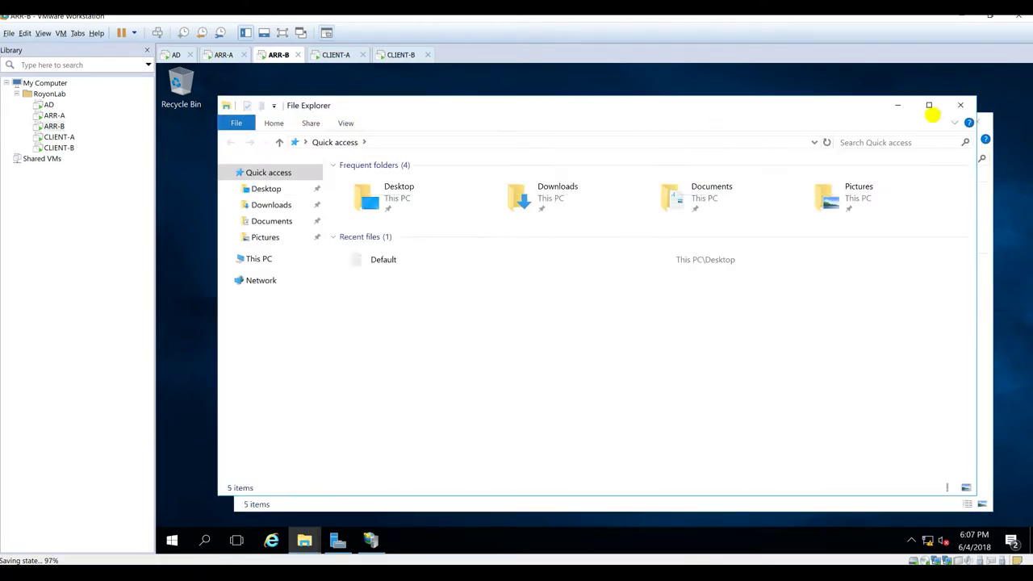
click(934, 120)
click(232, 309)
text(.htm)
key(Return)
key(Return)
Step: Write 'this is ARR-B.' into Default.htm in Notepad, save it, and copy it into wwwroot
right_click(239, 294)
mouse_move(277, 350)
click(454, 380)
text(t)
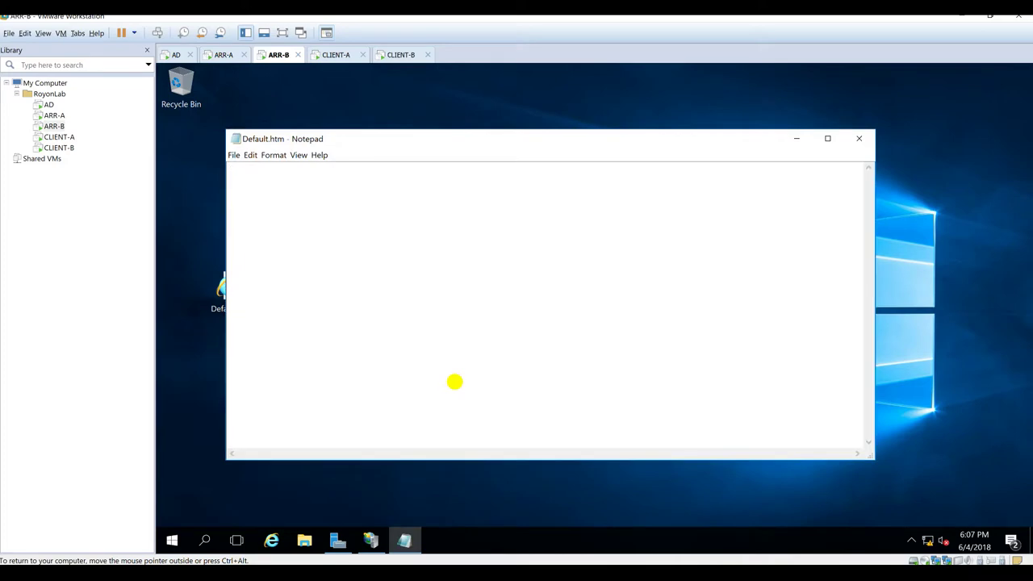
text(his is ARR-B.)
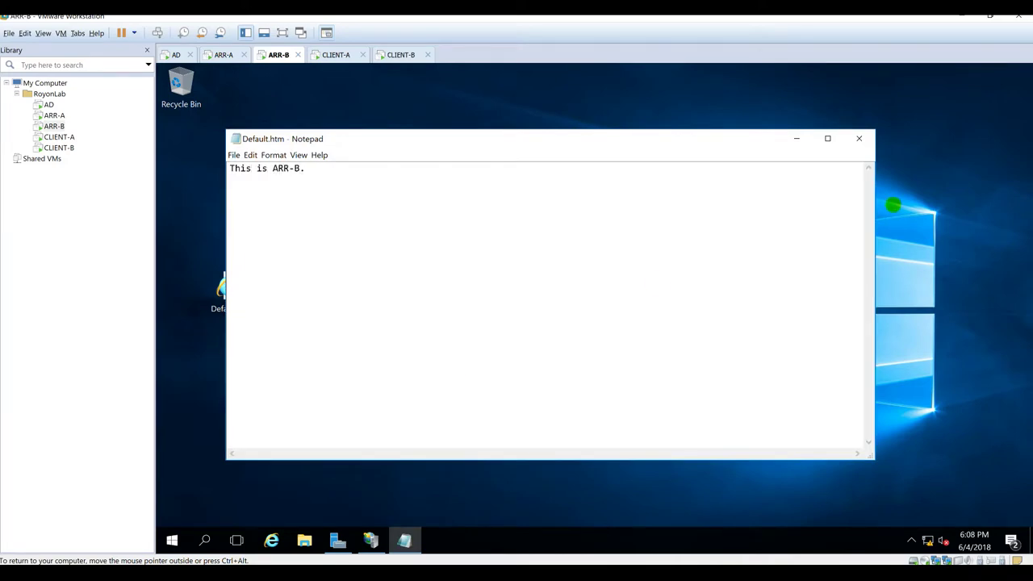
key(ctrl+s)
click(859, 138)
click(338, 540)
right_click(239, 206)
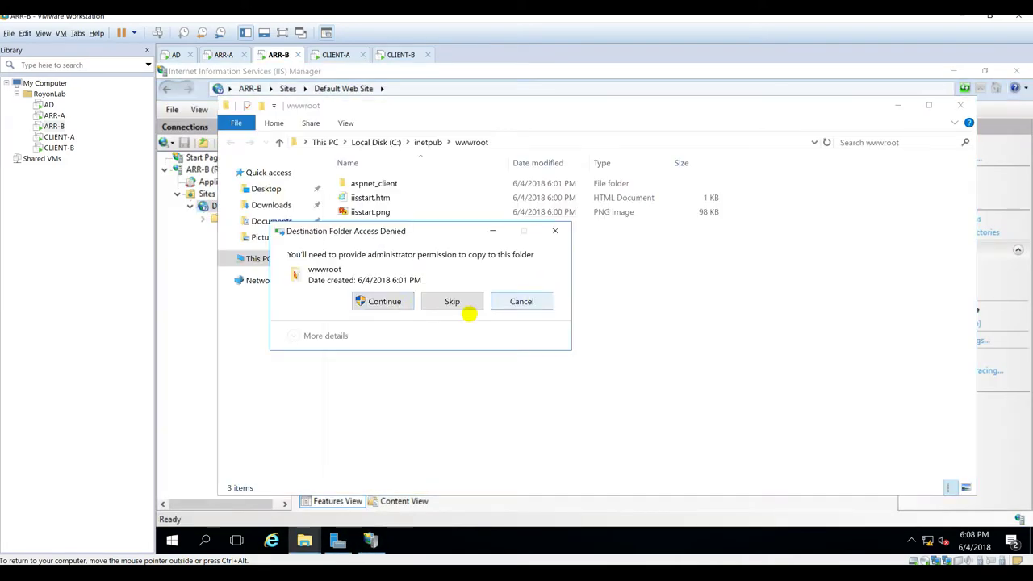
click(382, 301)
Step: Reload arr-b.royonlab.local in CLIENT-B's browser to show the new page
click(396, 54)
click(403, 101)
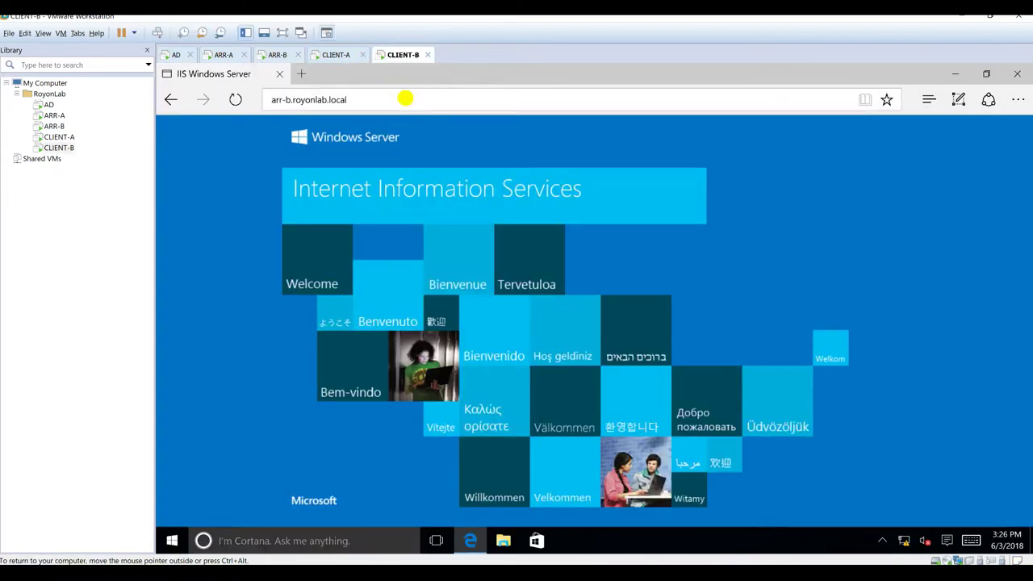
key(Return)
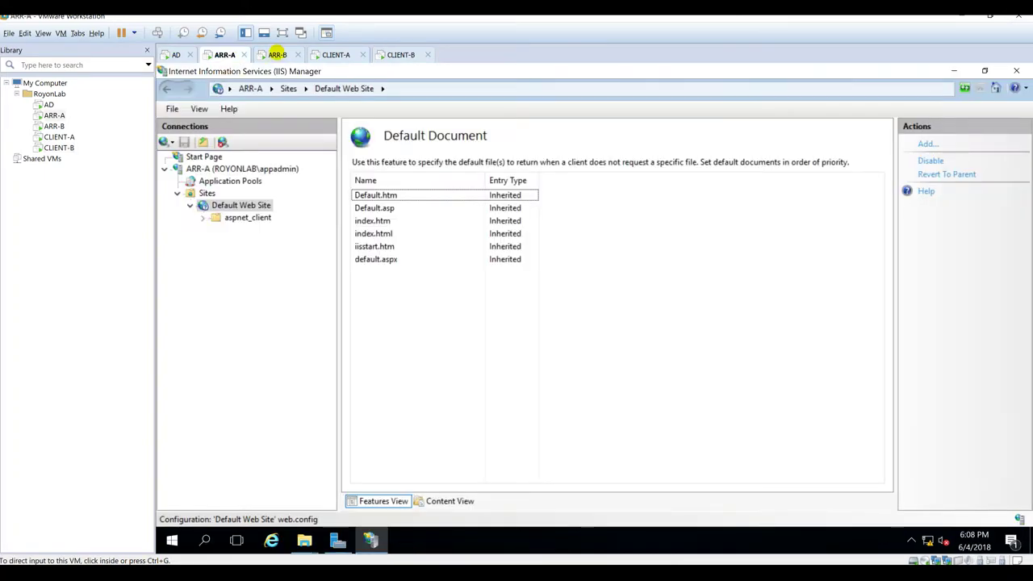
Step: On ARR-B, hide the wwwroot folder and IIS Manager after checking the Scenarios.xlsx checklist
click(277, 54)
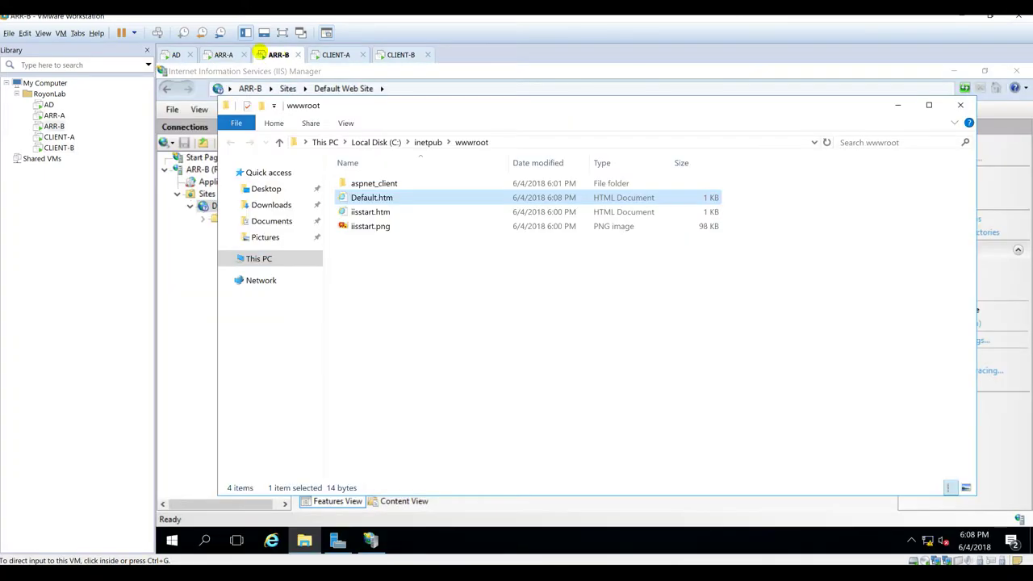
click(897, 104)
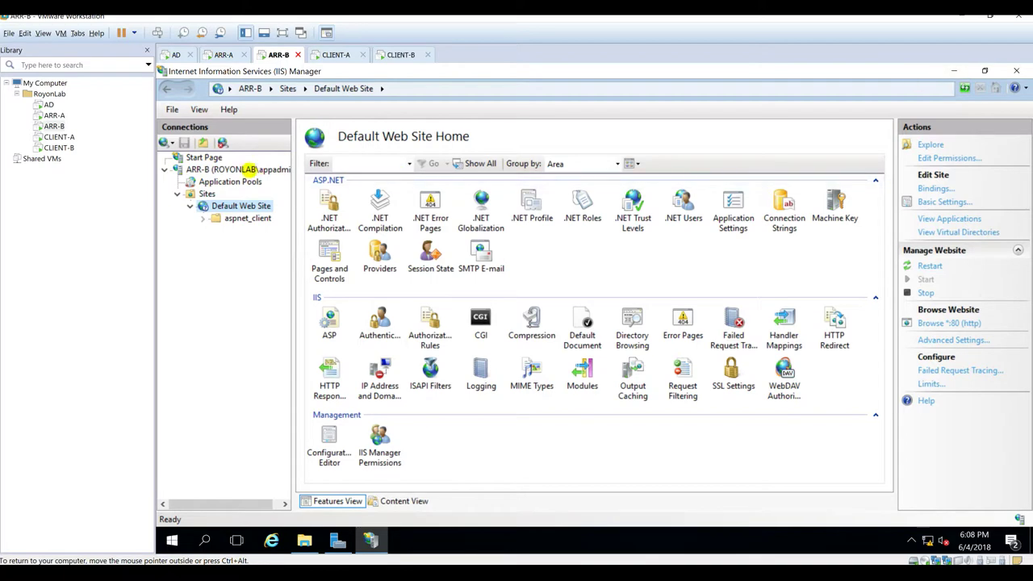
click(229, 182)
click(222, 205)
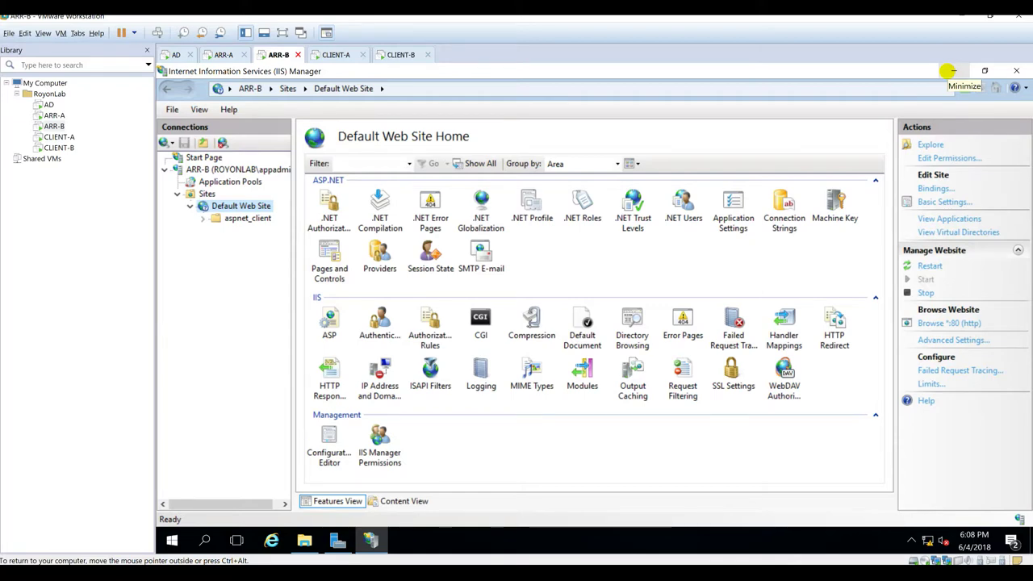
click(952, 71)
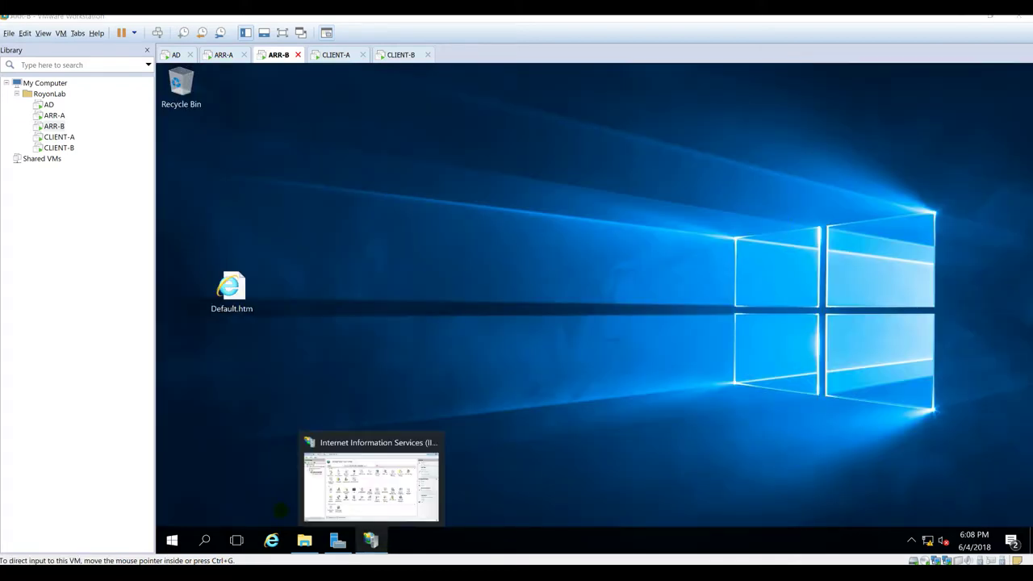
key(alt+Tab)
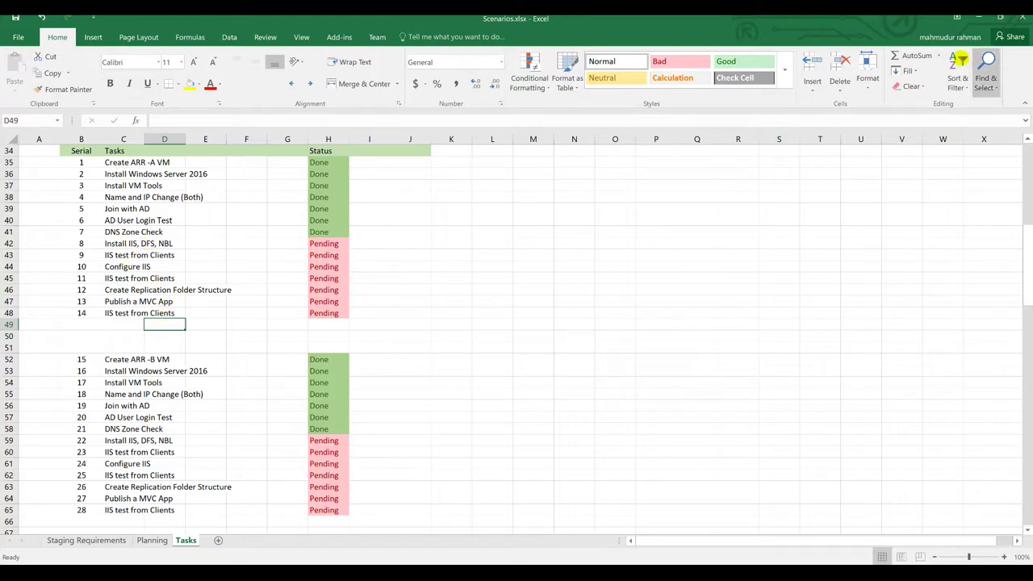
click(979, 17)
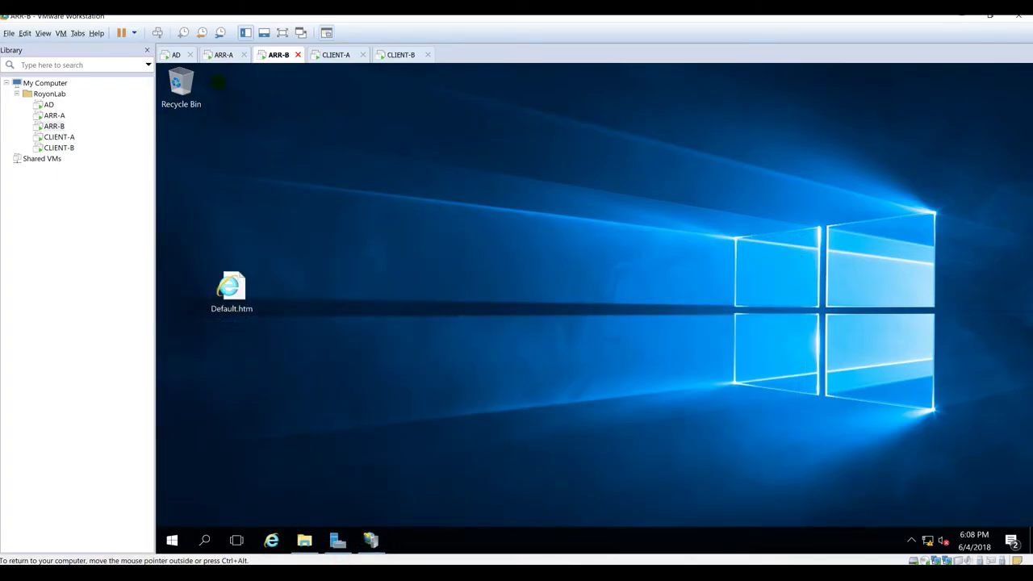
Step: On ARR-A, hide IIS Manager, close the wwwroot folder and restore Server Manager
click(225, 54)
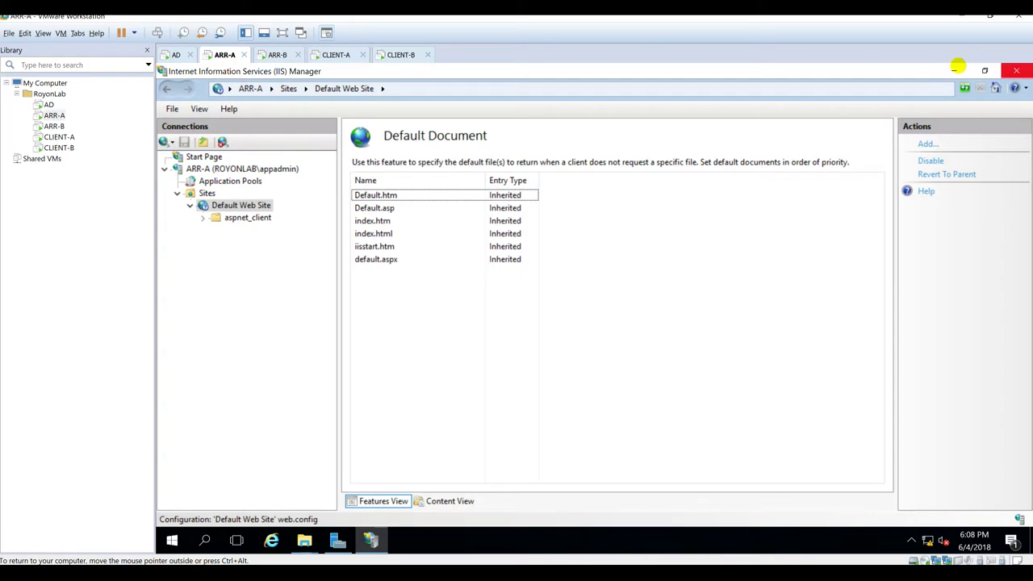
click(953, 70)
click(978, 122)
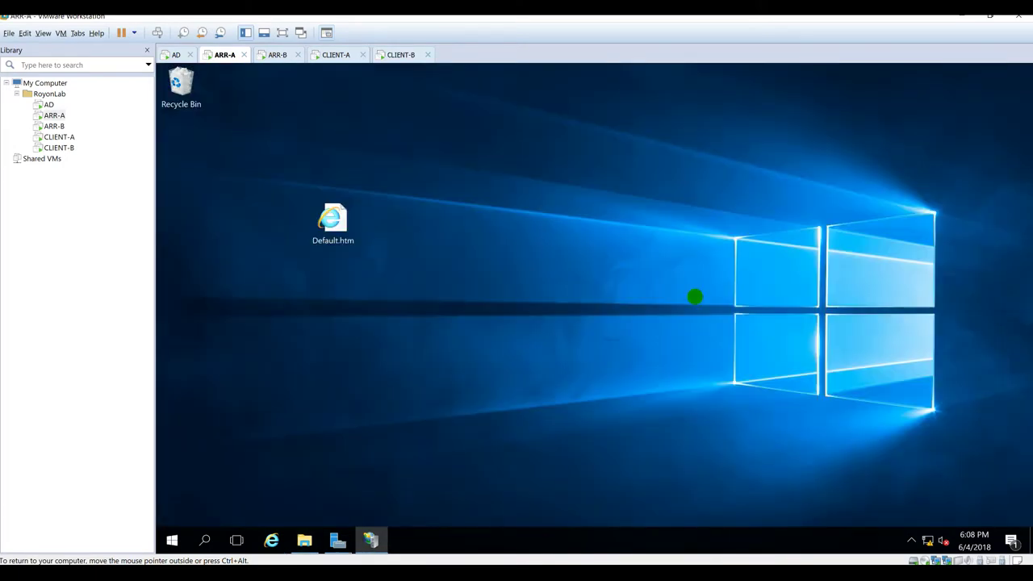
click(338, 540)
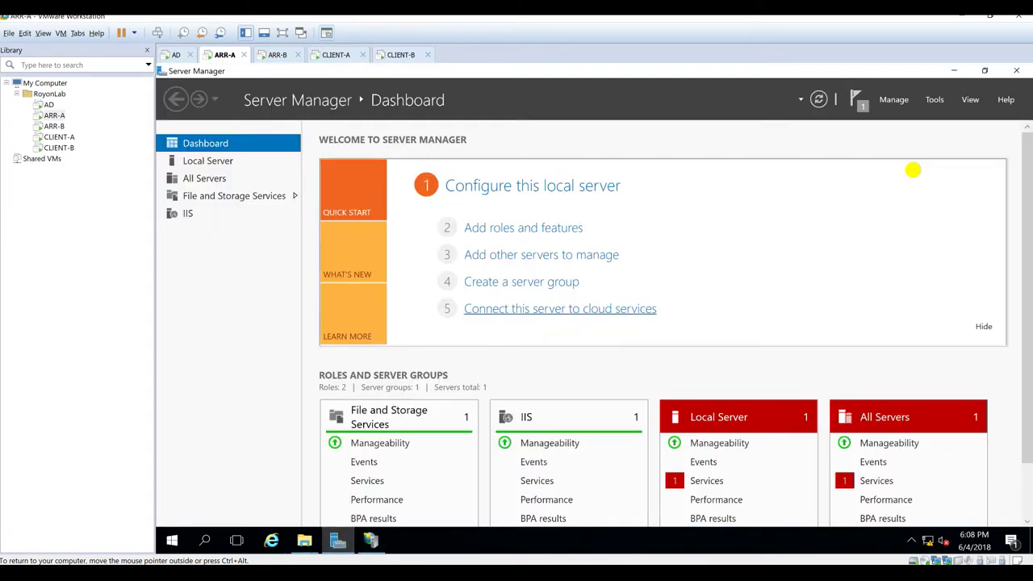
Step: Launch Network Load Balancing Manager from Tools on ARR-A, maximize it, and select the empty clusters node
click(934, 99)
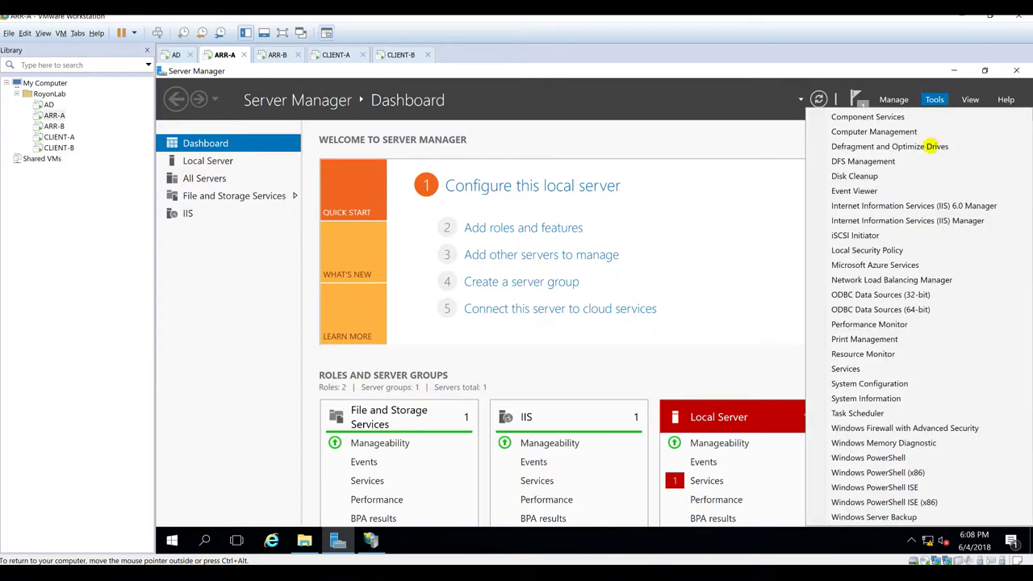
click(904, 280)
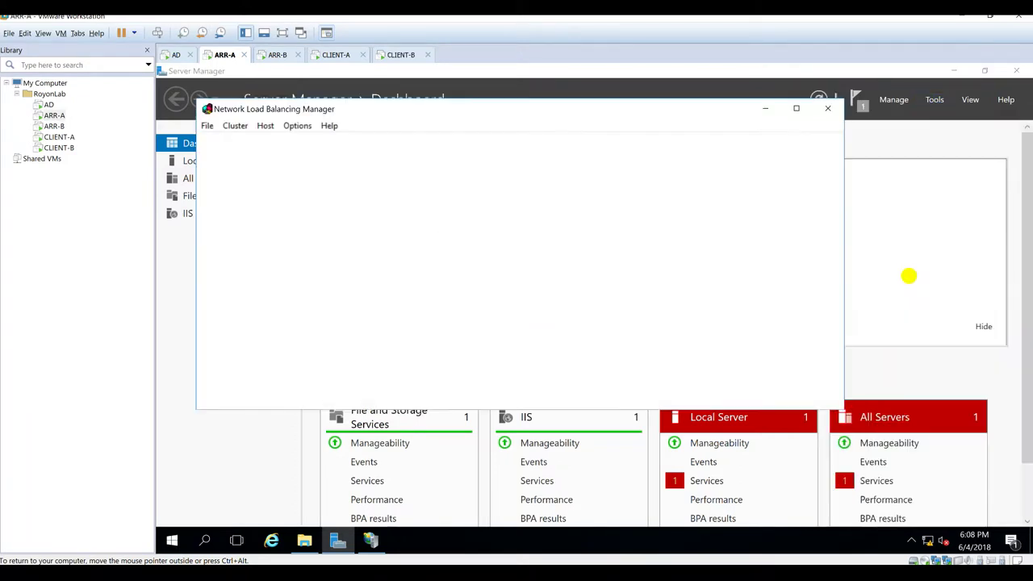
click(797, 107)
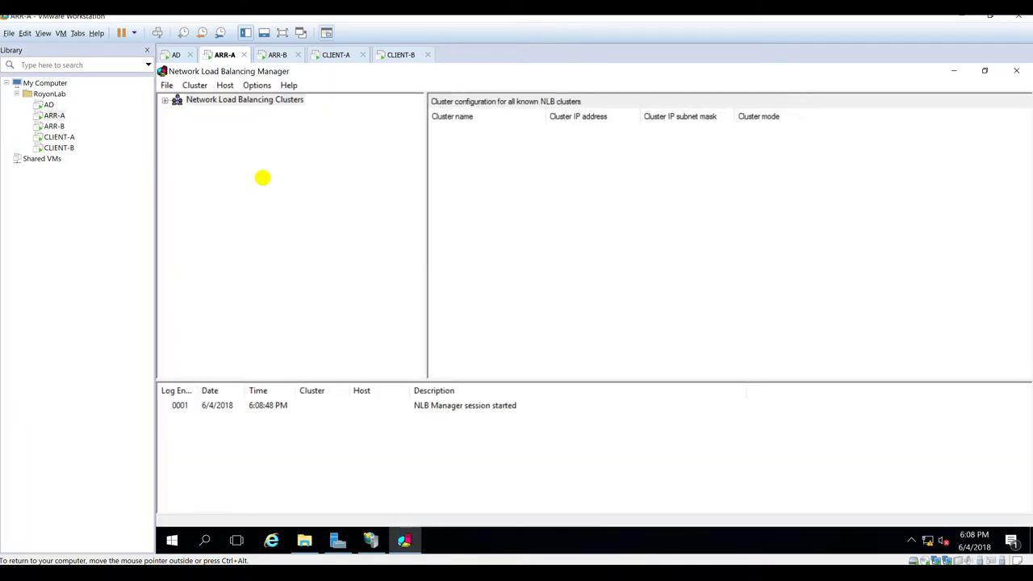
click(227, 99)
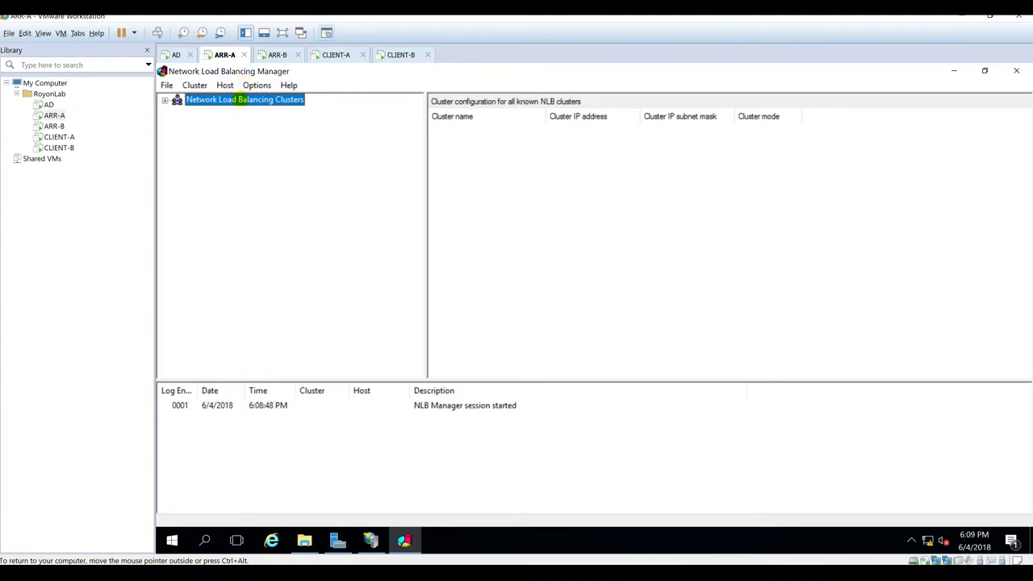
right_click(240, 100)
Step: Start a new cluster on host arr-a.royonlab.local using its NBL interface
click(271, 108)
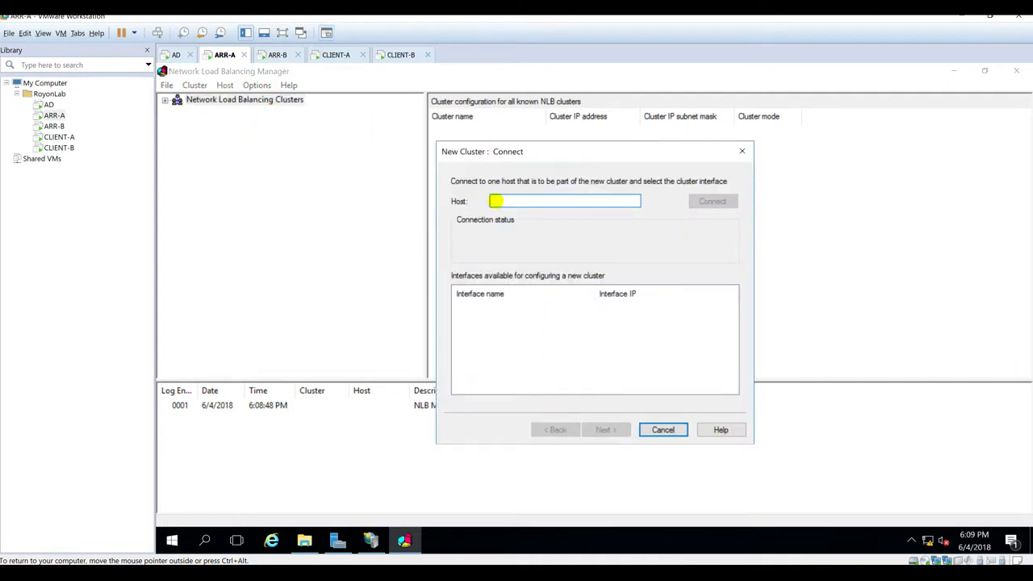
text(arr-a.ro)
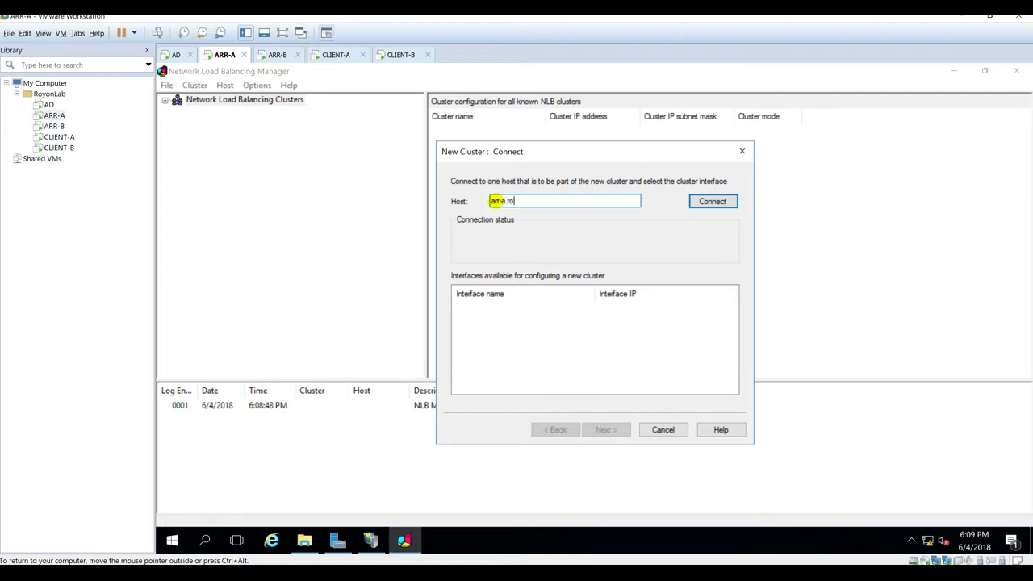
text(yonlab.local)
click(715, 201)
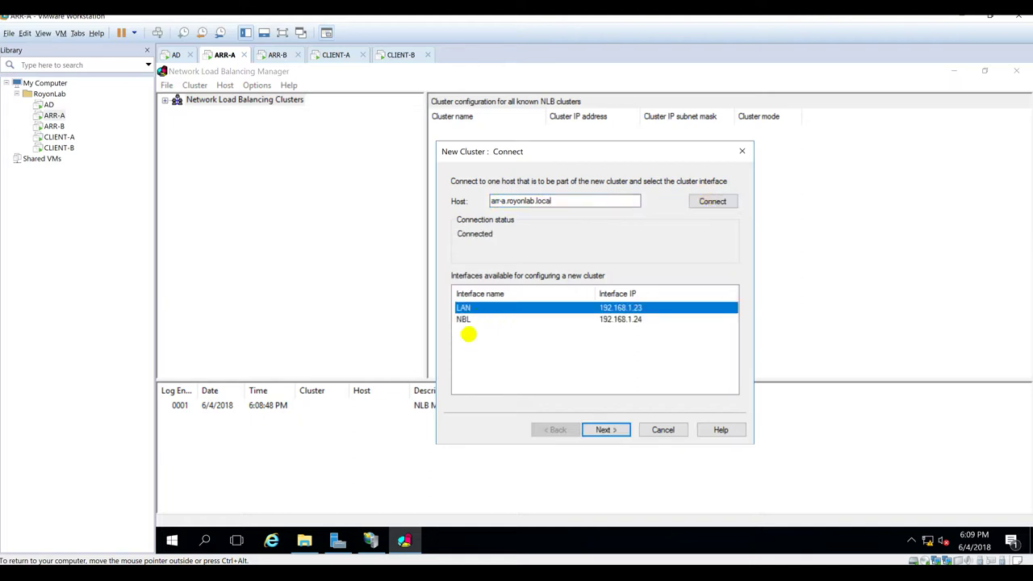
click(472, 320)
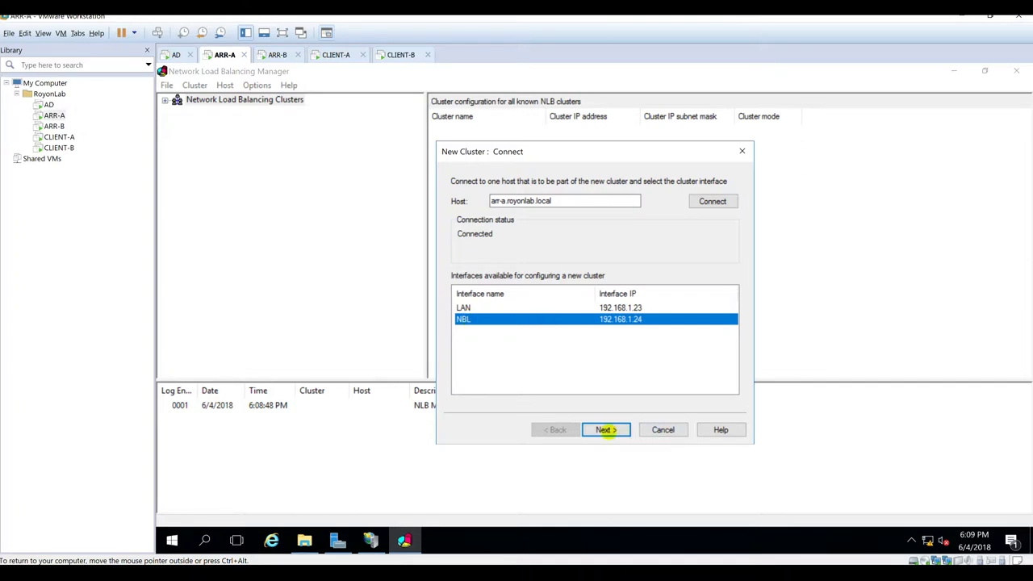
click(605, 429)
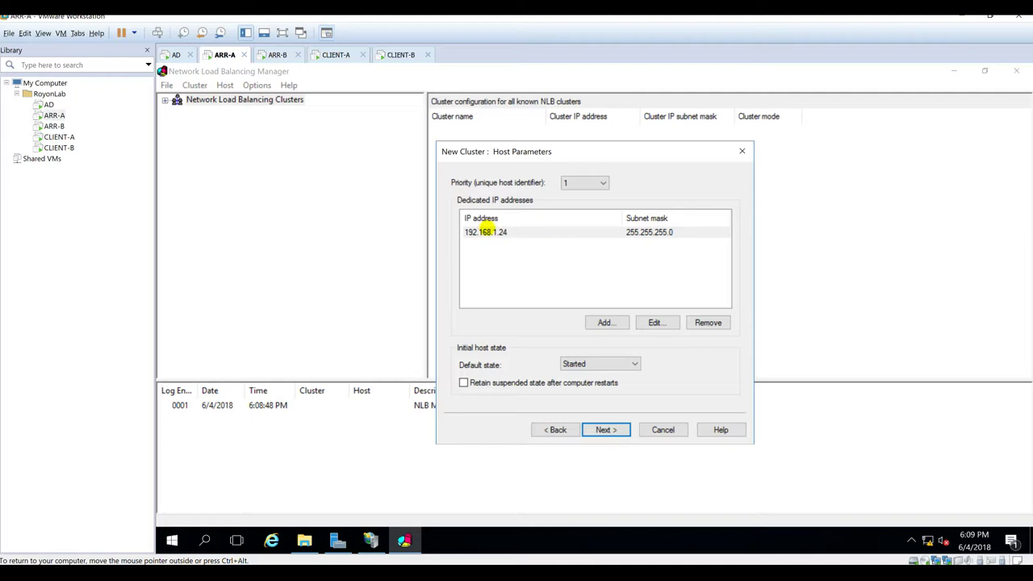
Step: Keep host priority 1 and default host state Started
click(584, 183)
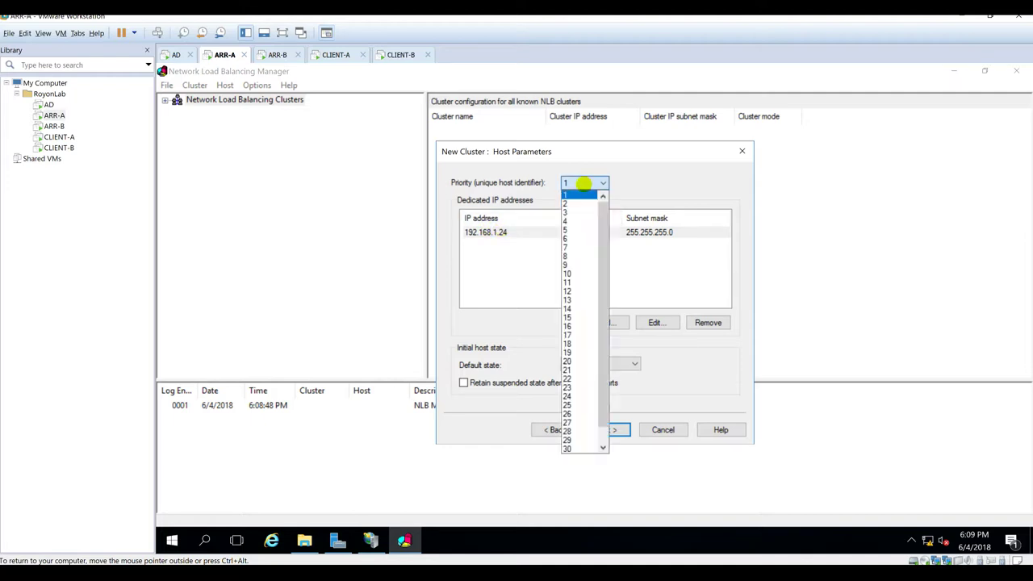
click(643, 180)
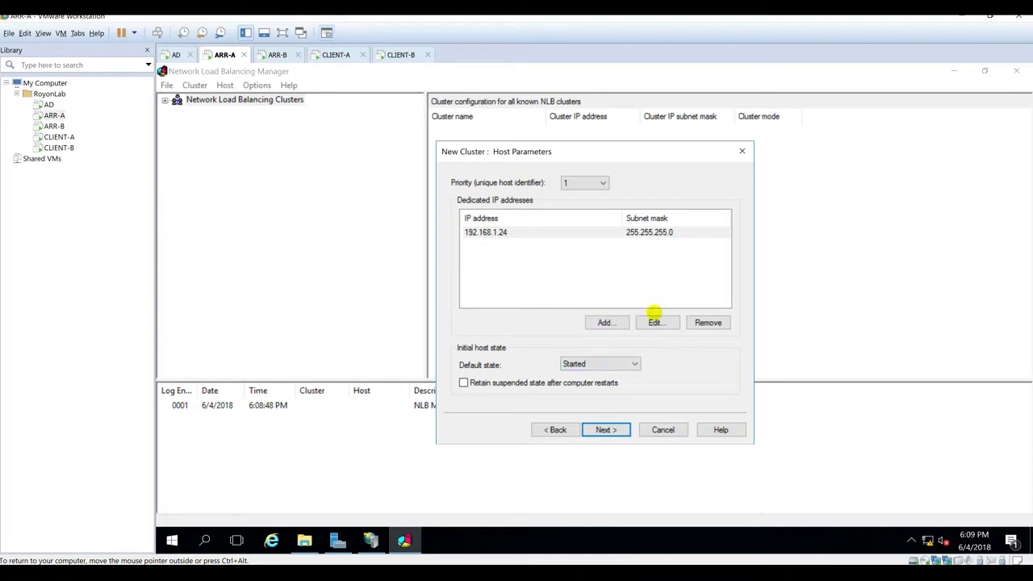
click(622, 370)
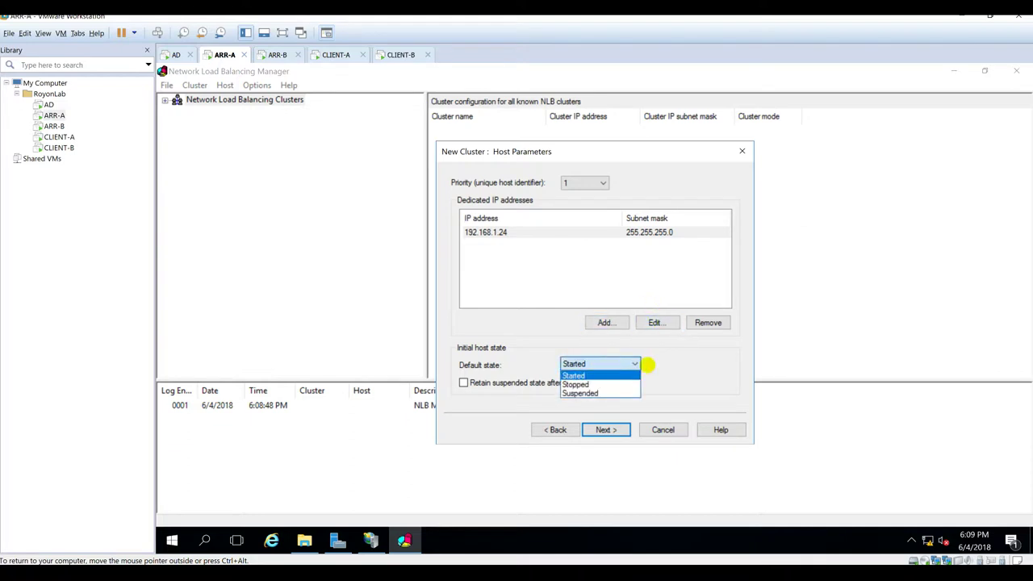
click(594, 372)
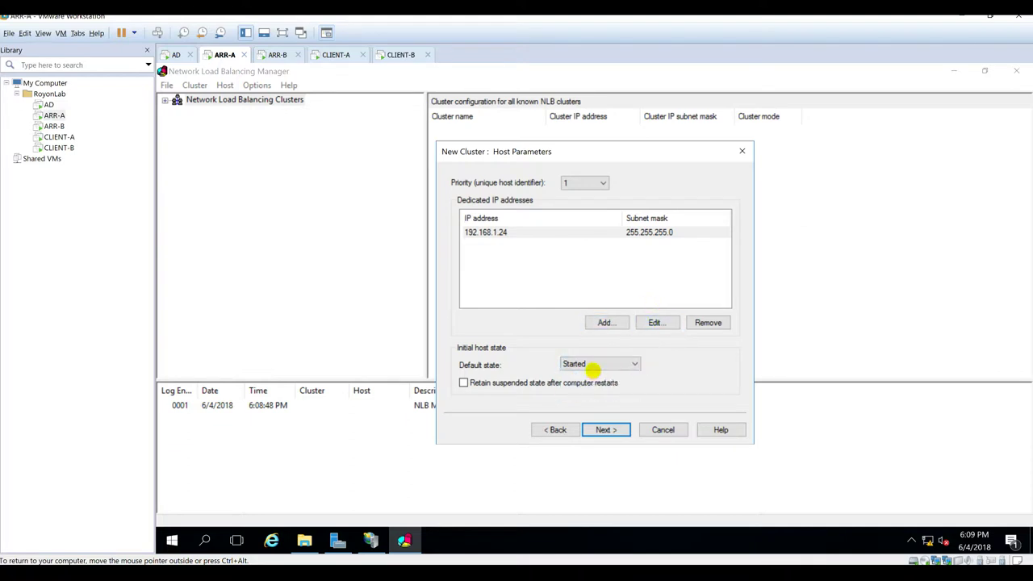
click(605, 430)
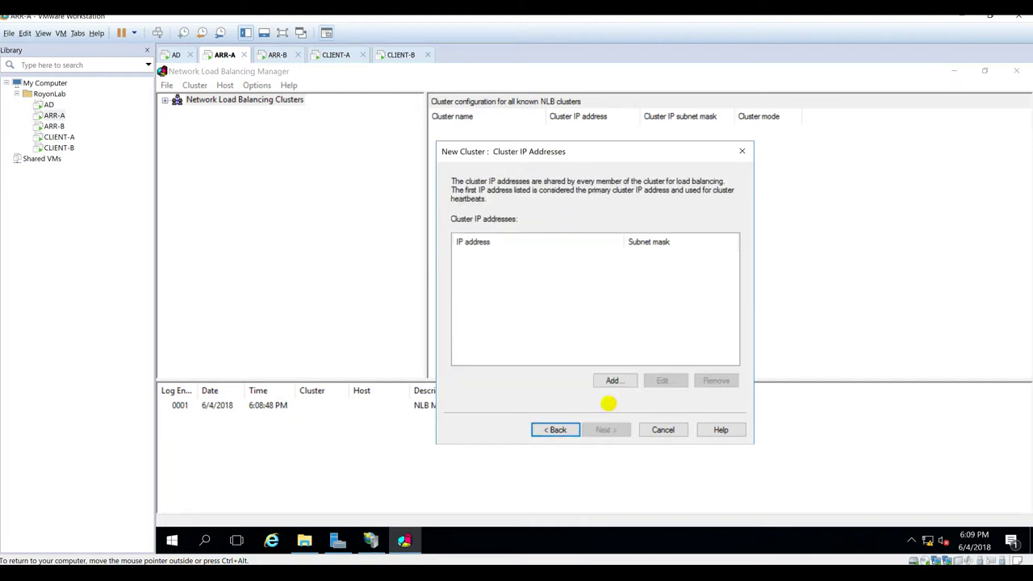
Step: Add cluster IP address 192.168.1.20 with subnet mask 255.255.255.0
click(612, 381)
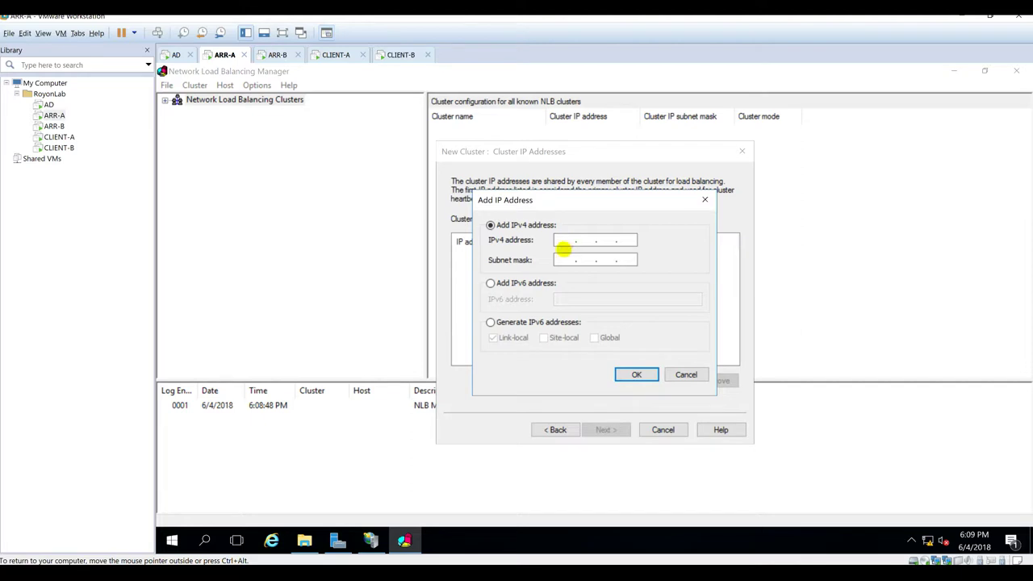
click(565, 241)
text(192 . 168 . 1 . 20)
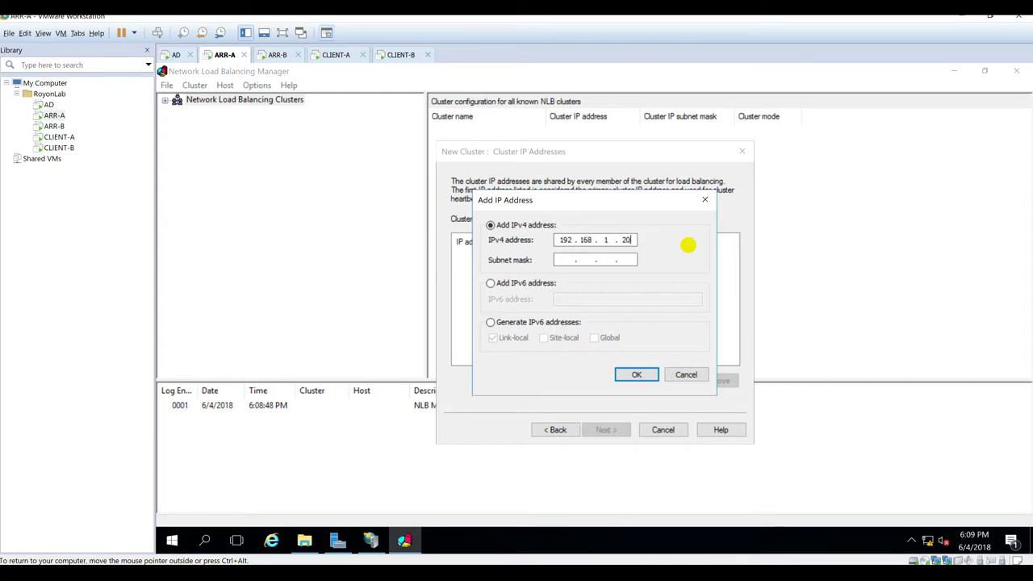
key(Tab)
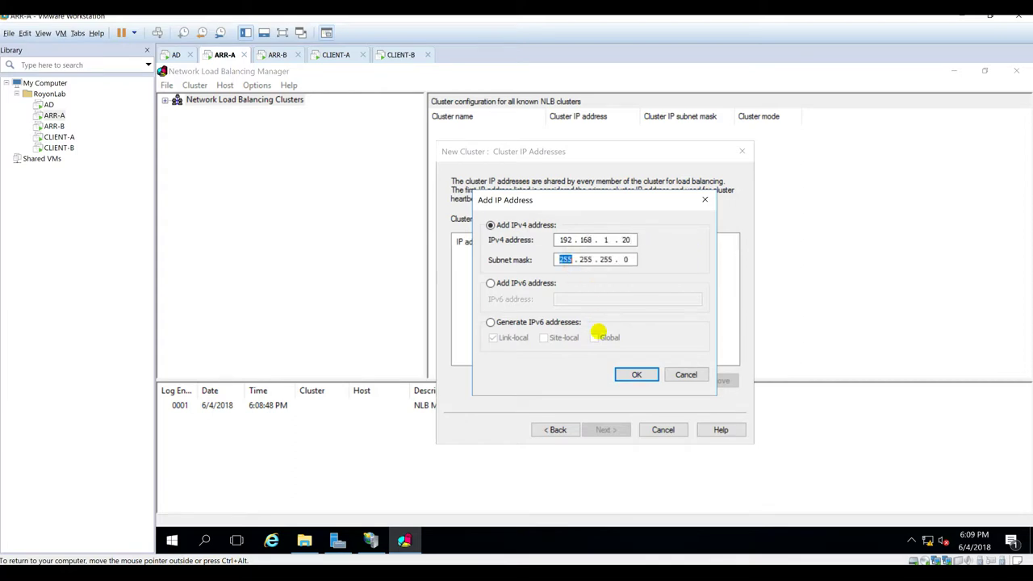
click(635, 374)
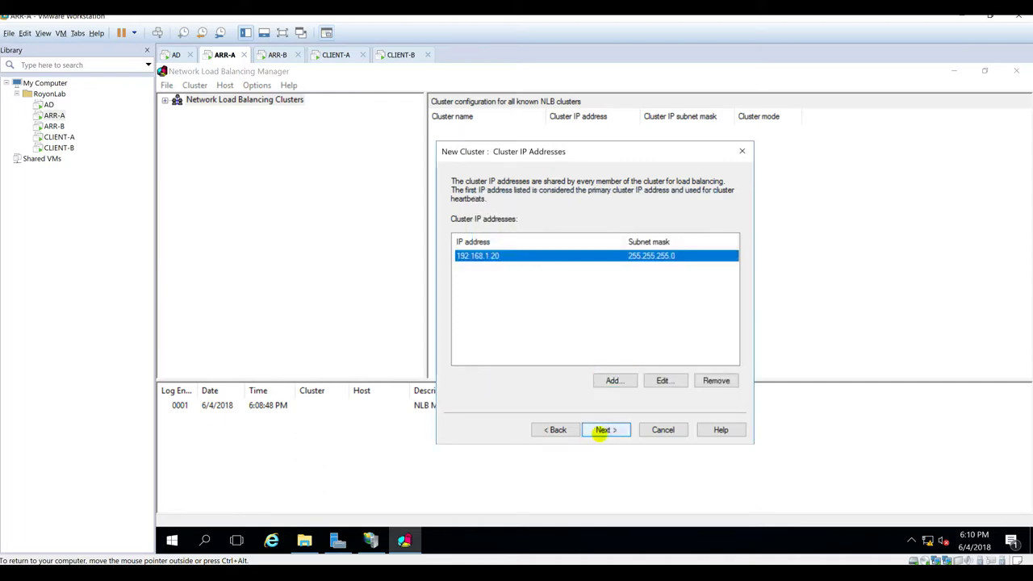
click(604, 430)
Step: Name the cluster web.royonlab.local and set multicast operation mode
click(560, 235)
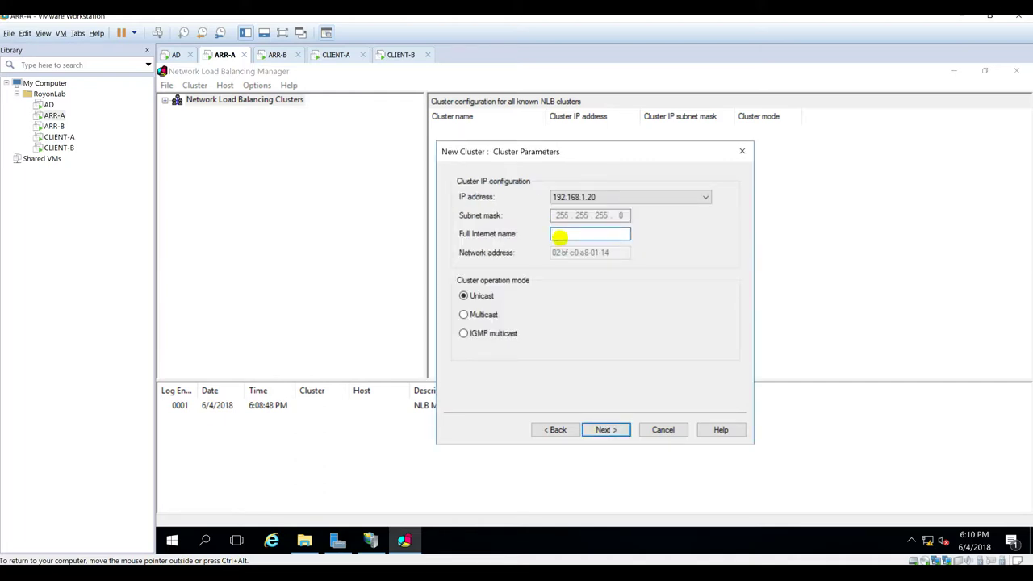
text(web.royonlab.local)
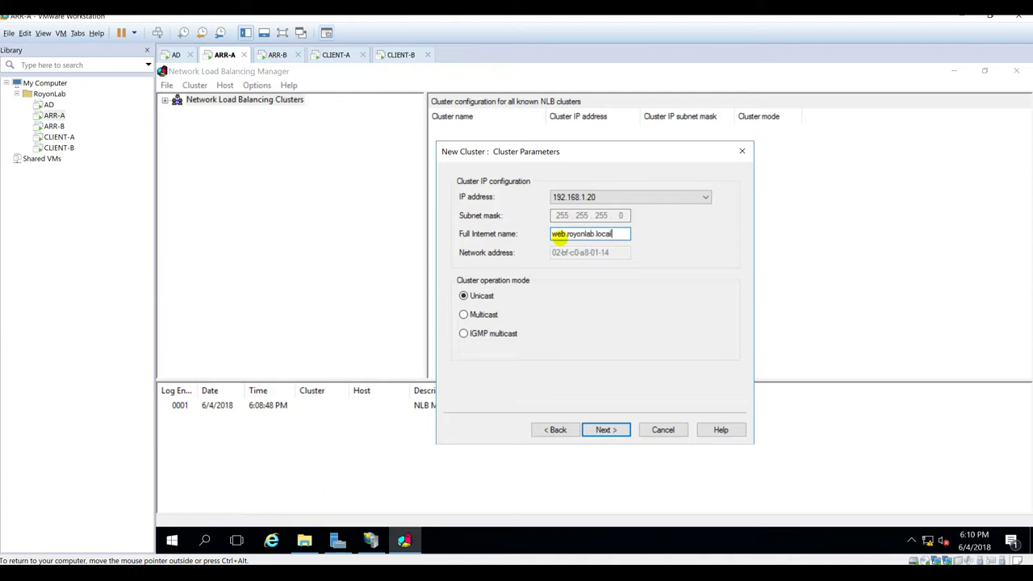
click(477, 314)
click(605, 429)
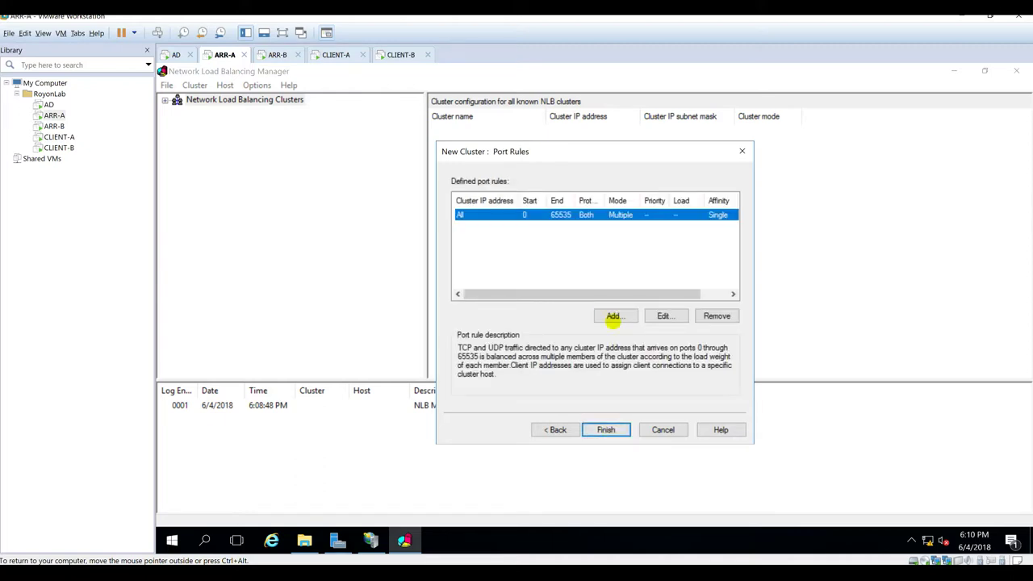
Step: Edit the port rule to range 80 to 80 with multiple-host filtering, then open VMSCenario.png
click(658, 316)
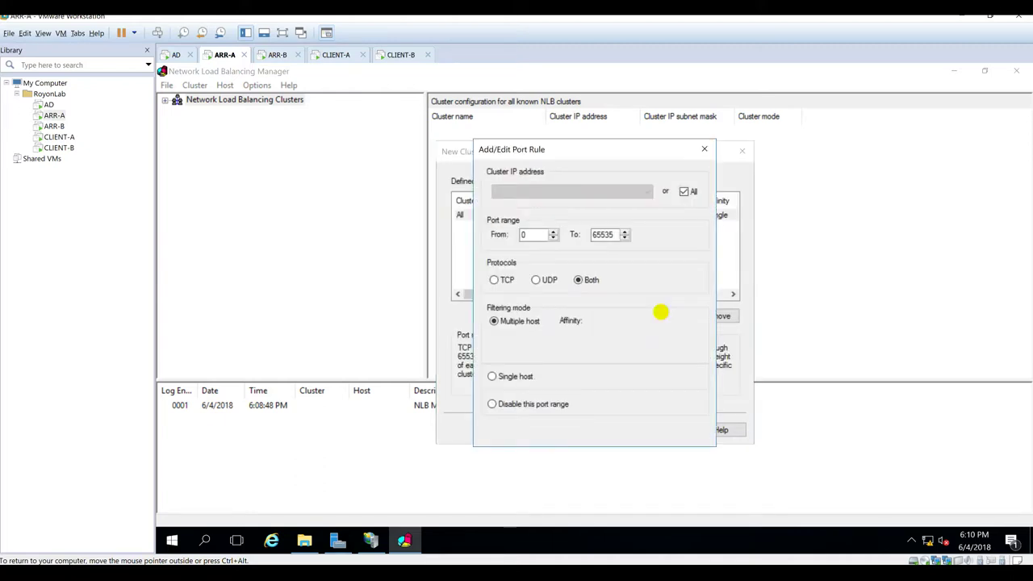
click(539, 234)
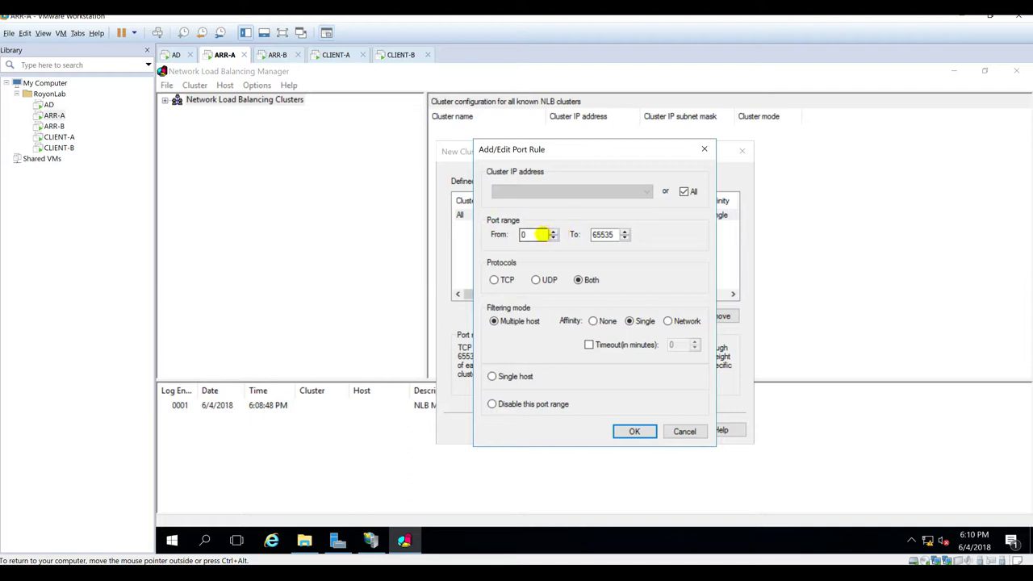
double_click(602, 234)
double_click(602, 234)
double_click(525, 235)
text(80)
key(Tab)
text(80)
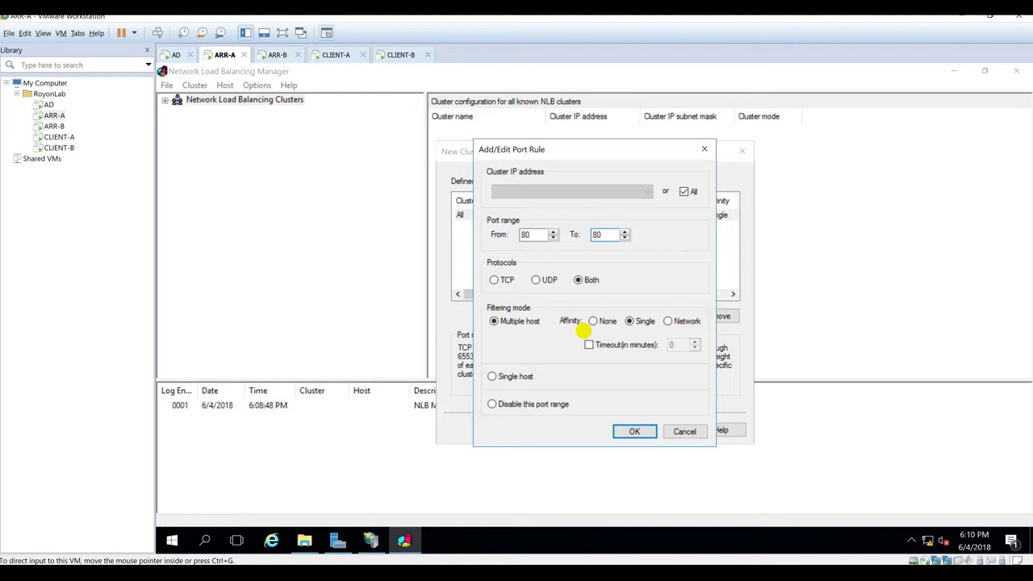
click(511, 321)
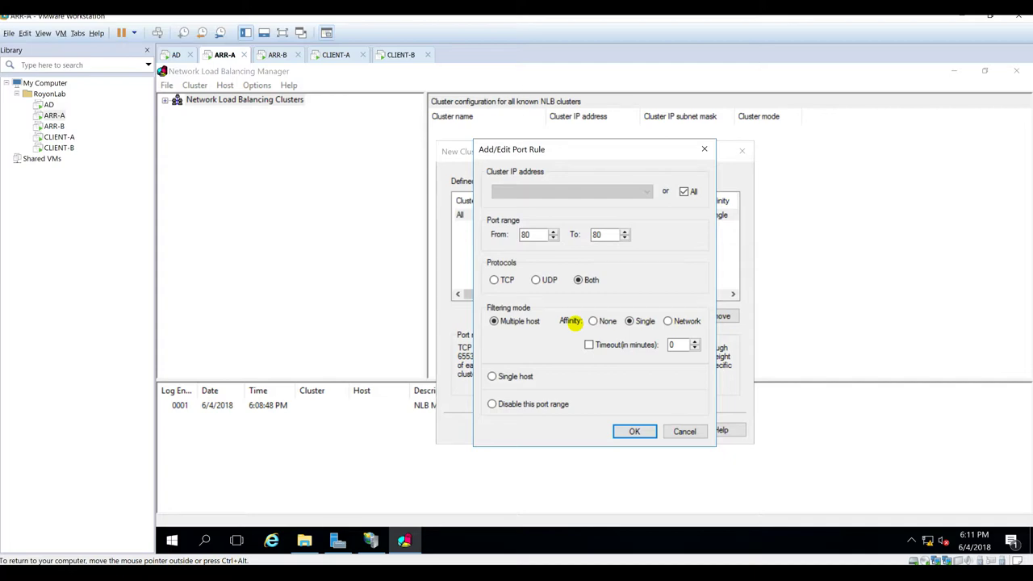
click(411, 450)
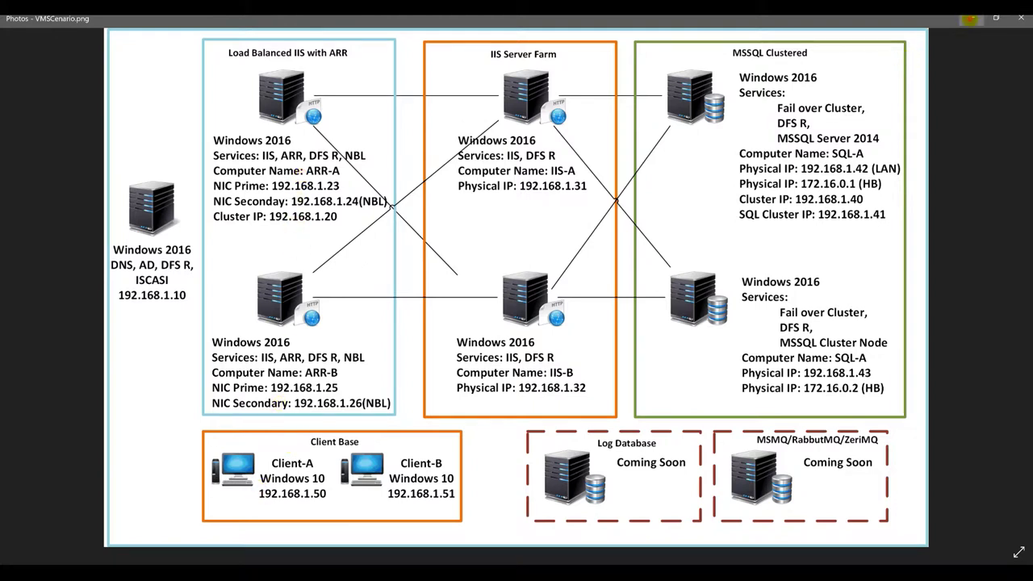
Step: Minimize the Photos diagram to return to ARR-A's port rule dialog
click(972, 19)
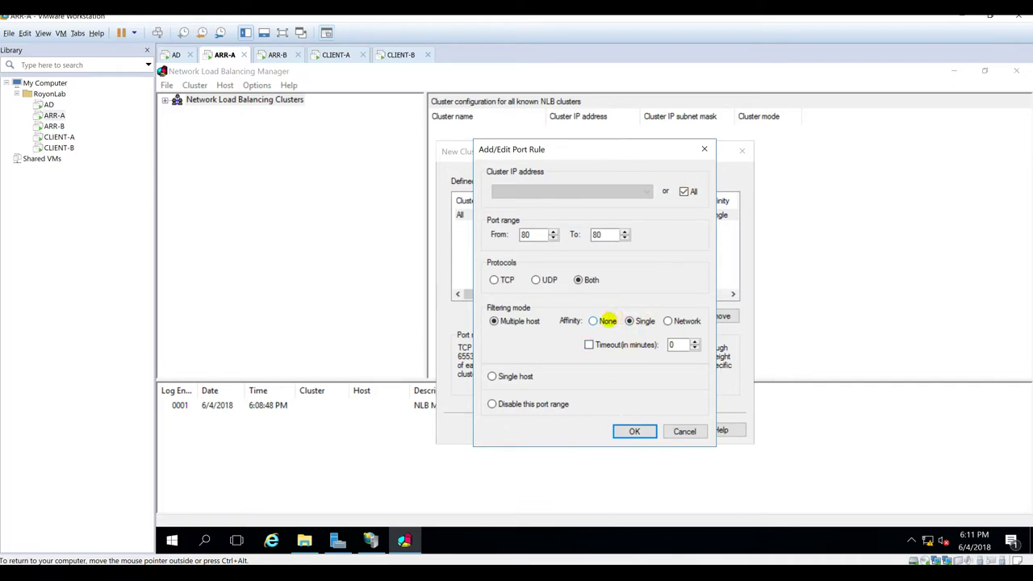
Step: Set the port 80 rule's affinity to None, review it, and finish creating web.royonlab.local
click(593, 322)
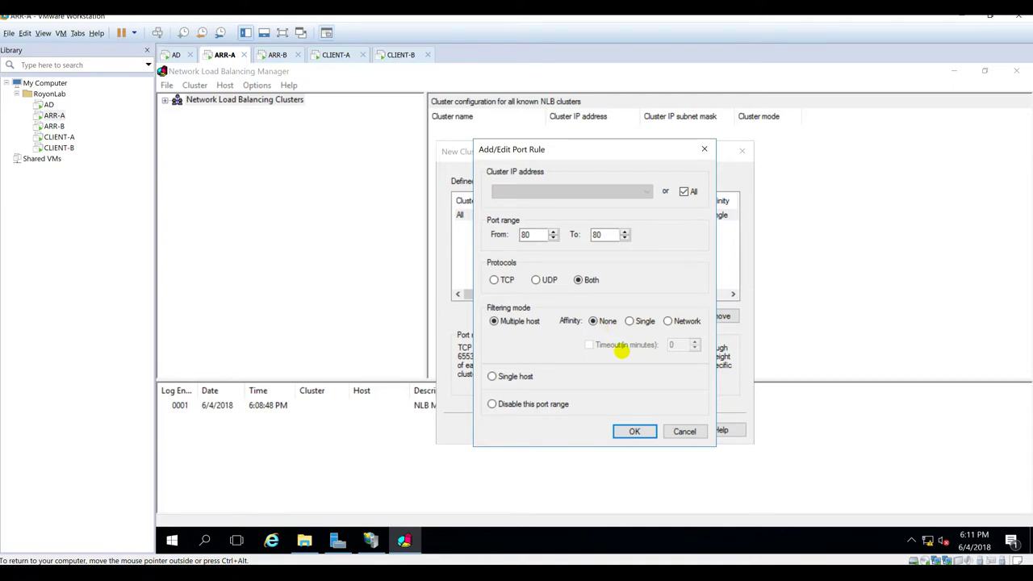
click(645, 431)
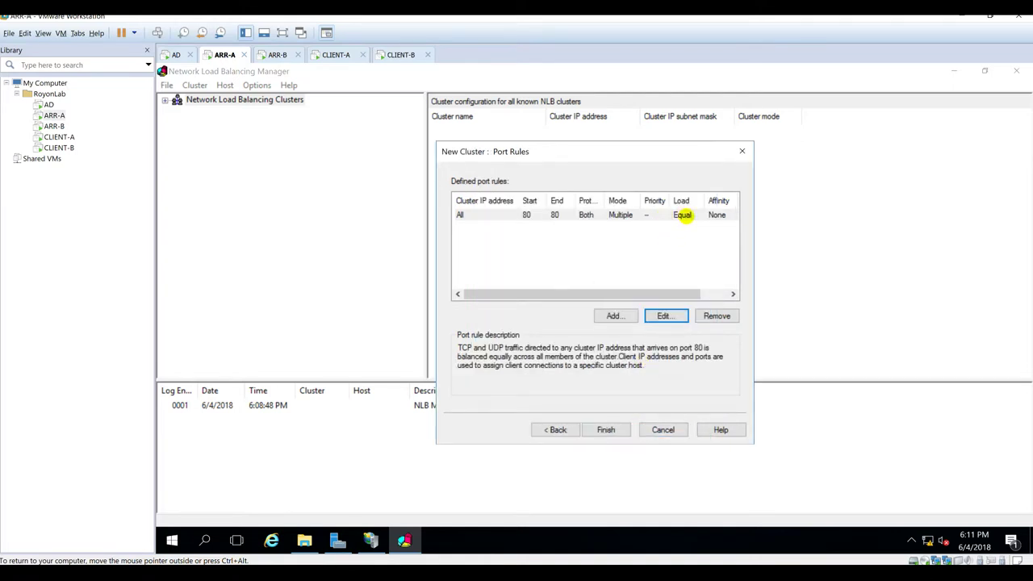
click(683, 215)
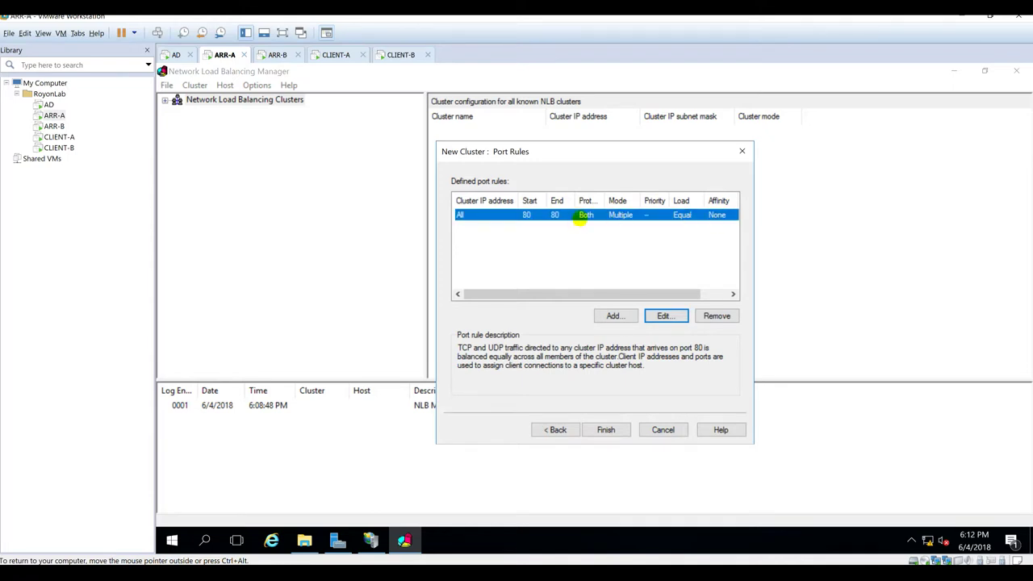
double_click(606, 200)
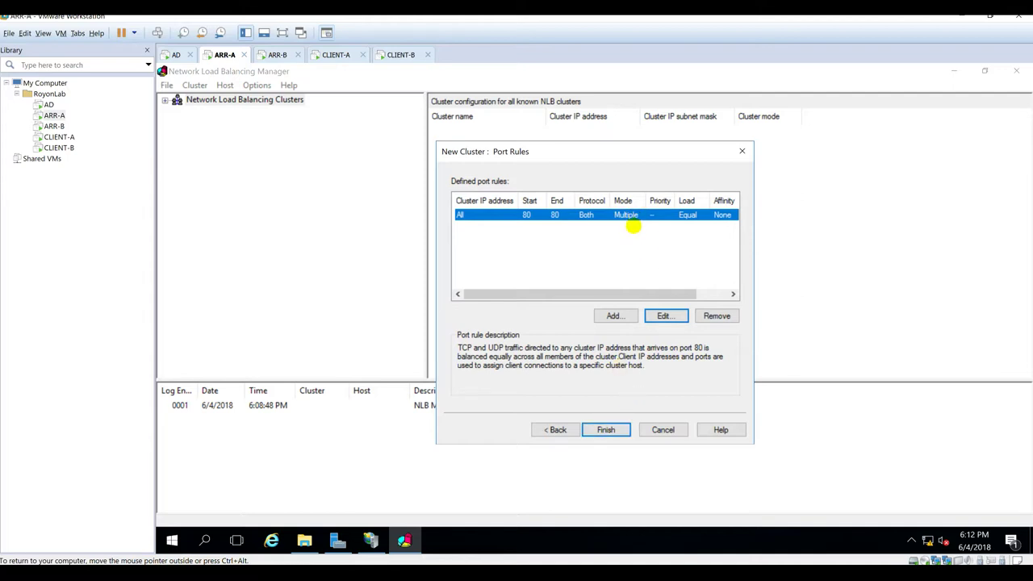
double_click(626, 218)
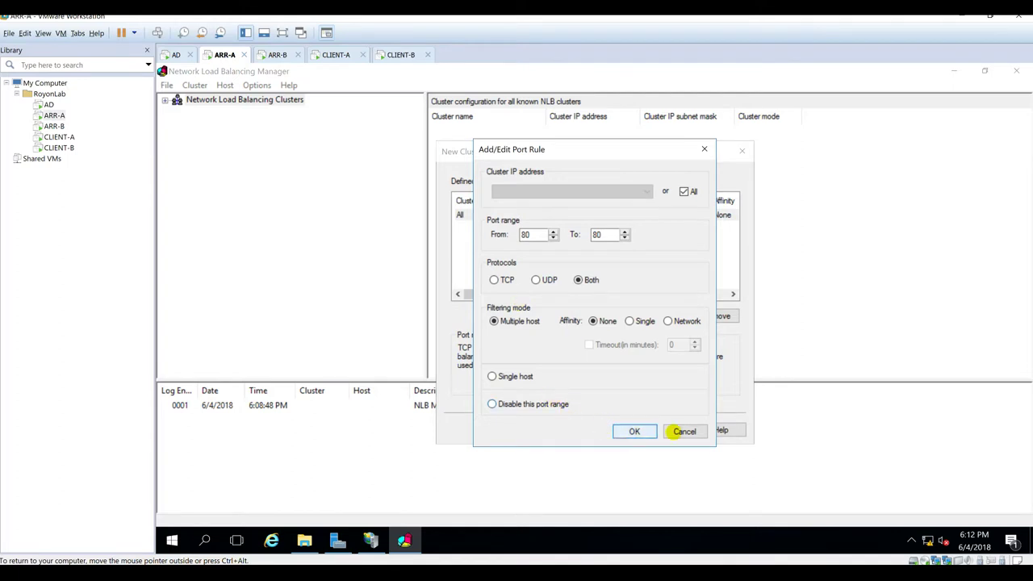
click(685, 431)
click(610, 429)
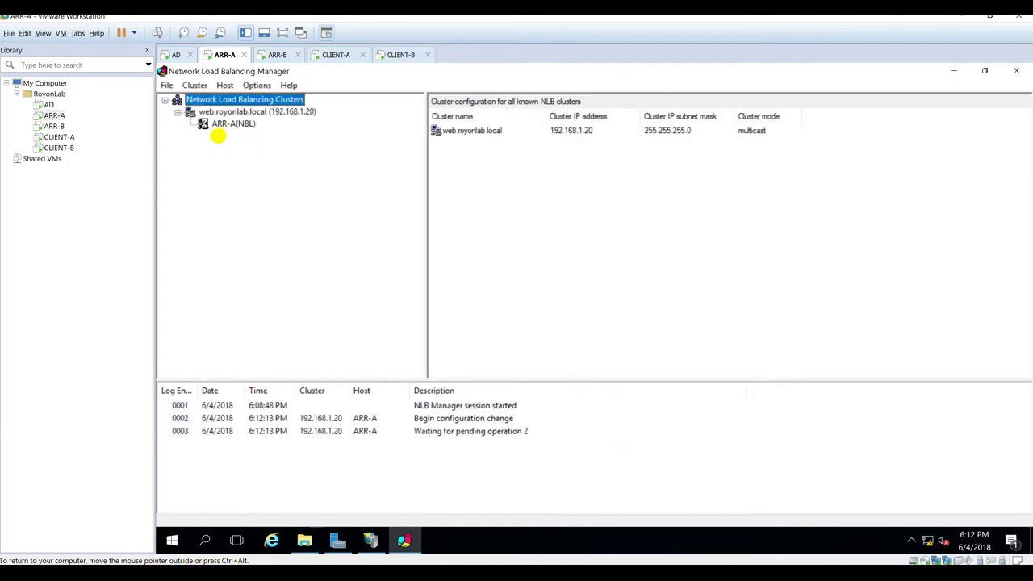
Step: Start adding a host to web.royonlab.local and connect to arr-b.royonlab.local
click(226, 123)
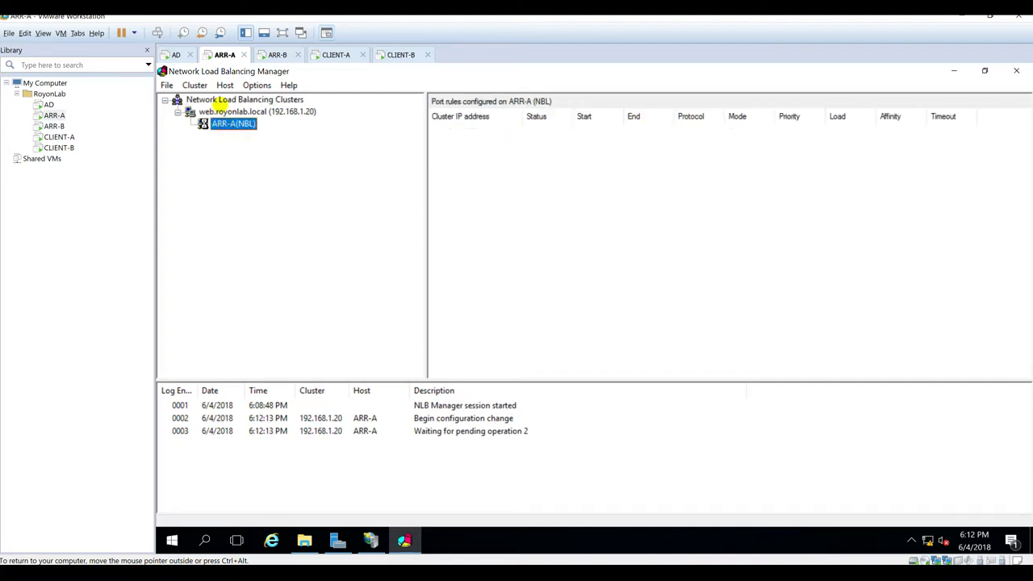
click(224, 112)
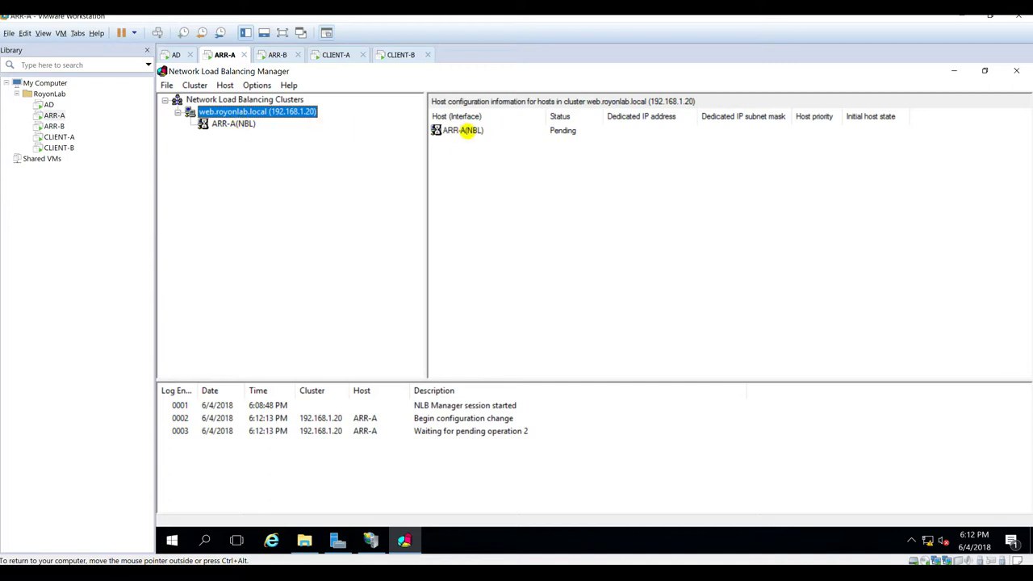
right_click(269, 114)
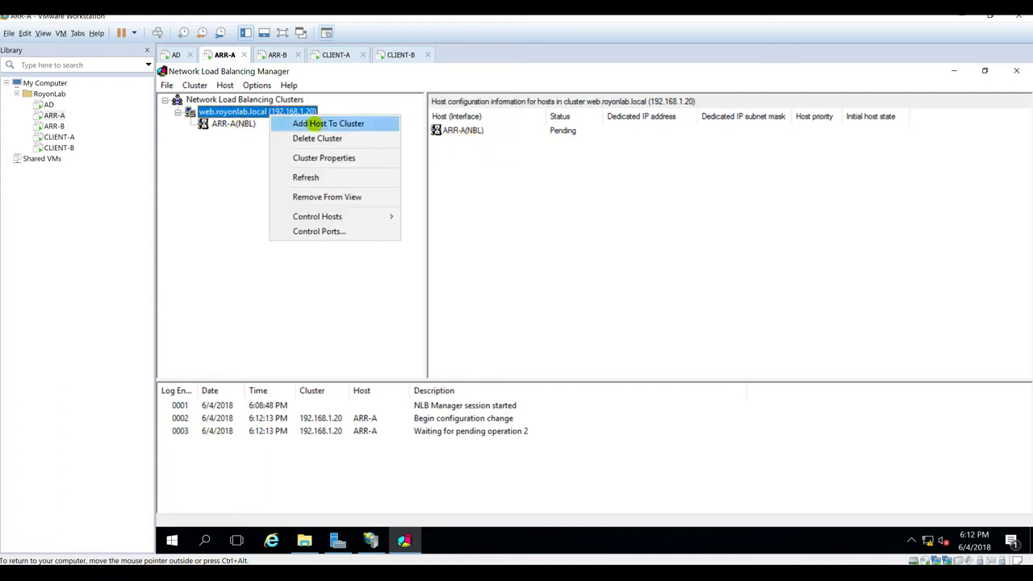
click(315, 122)
text(arr-b.roal)
key(BackSpace)
key(BackSpace)
text(yonlab.local)
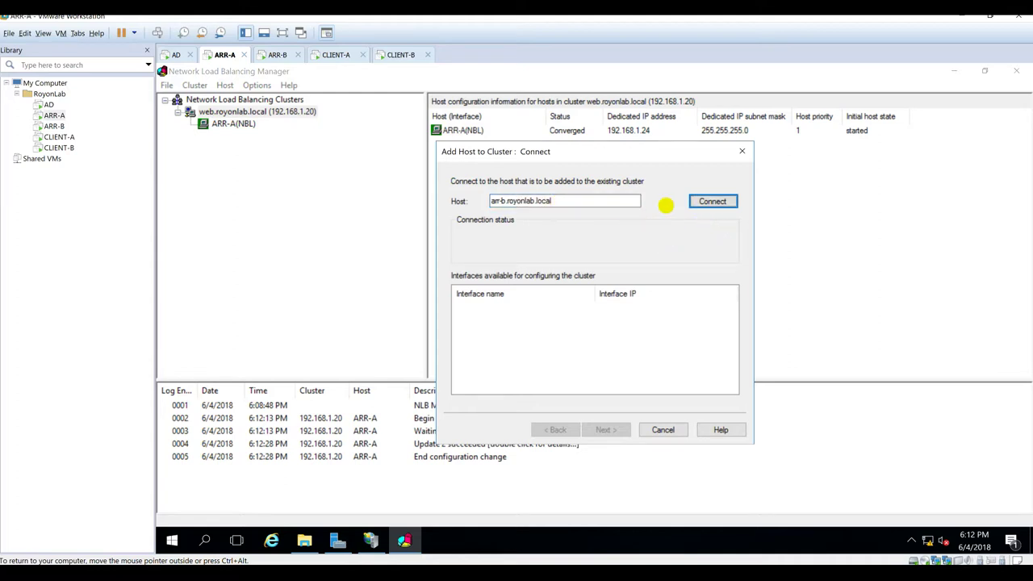
click(707, 199)
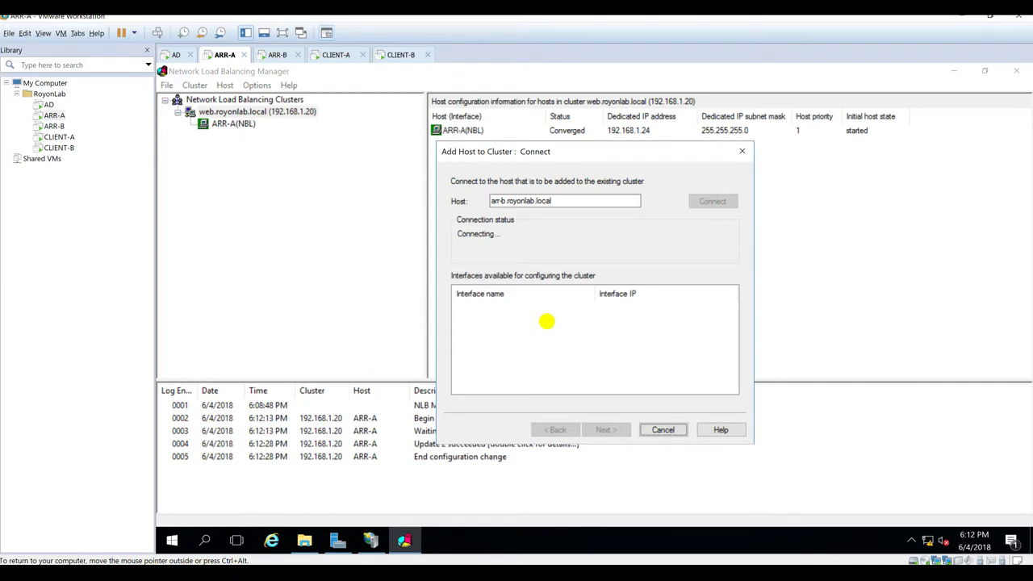
Step: Select ARR-B's NBL interface 192.168.1.26, keep priority 2, and finish adding the host
click(485, 320)
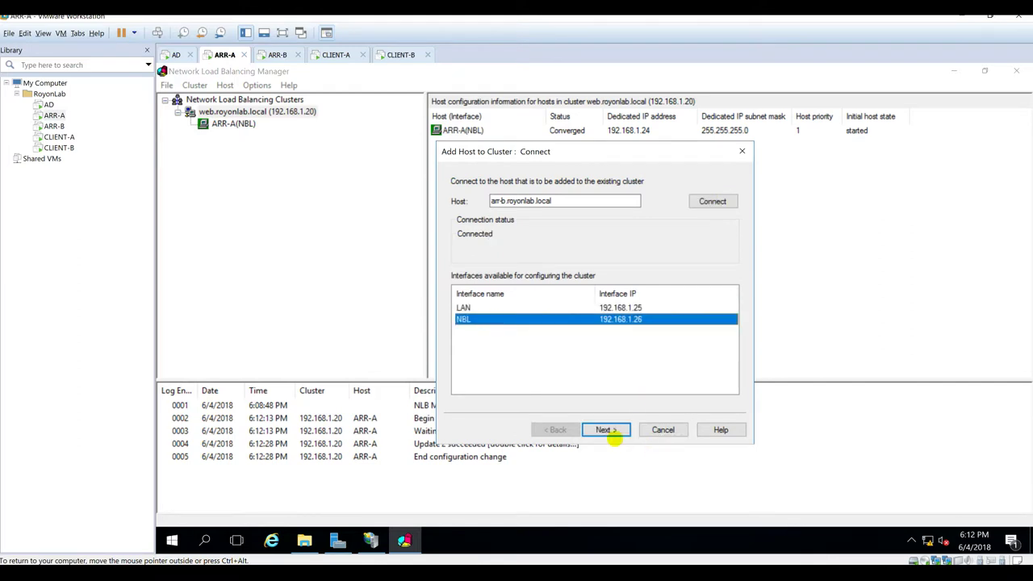
click(609, 430)
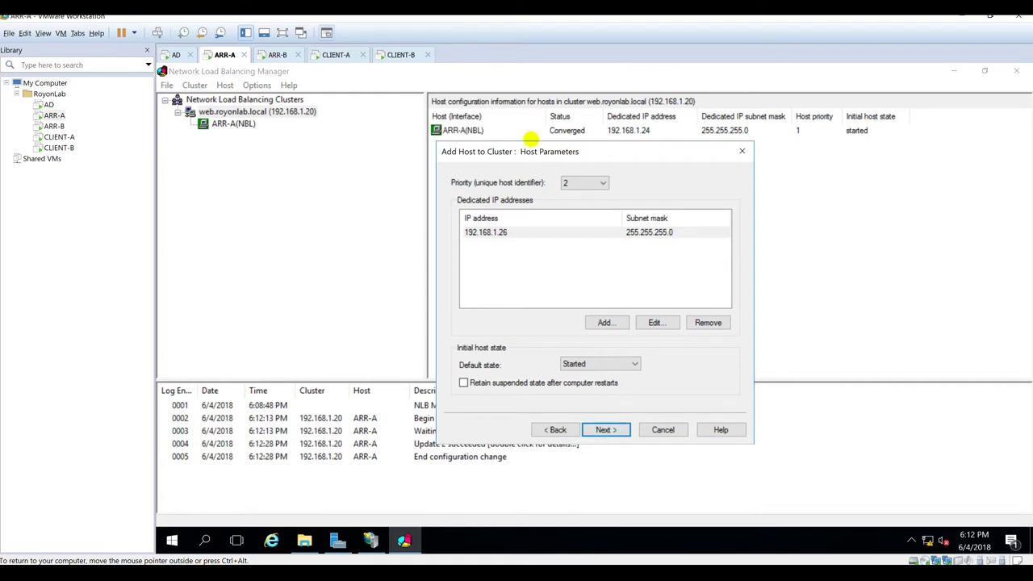
click(577, 184)
click(644, 184)
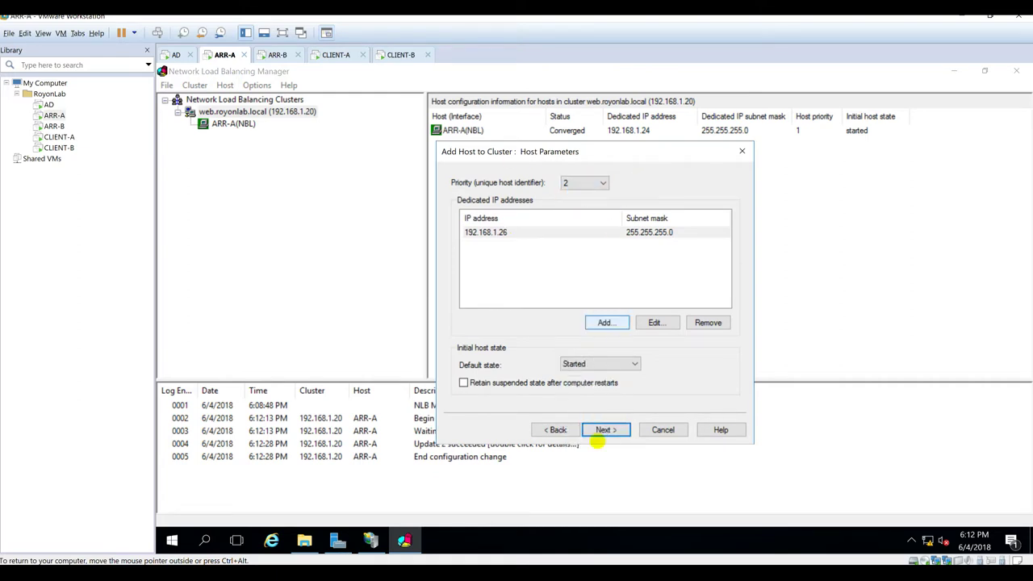
click(604, 429)
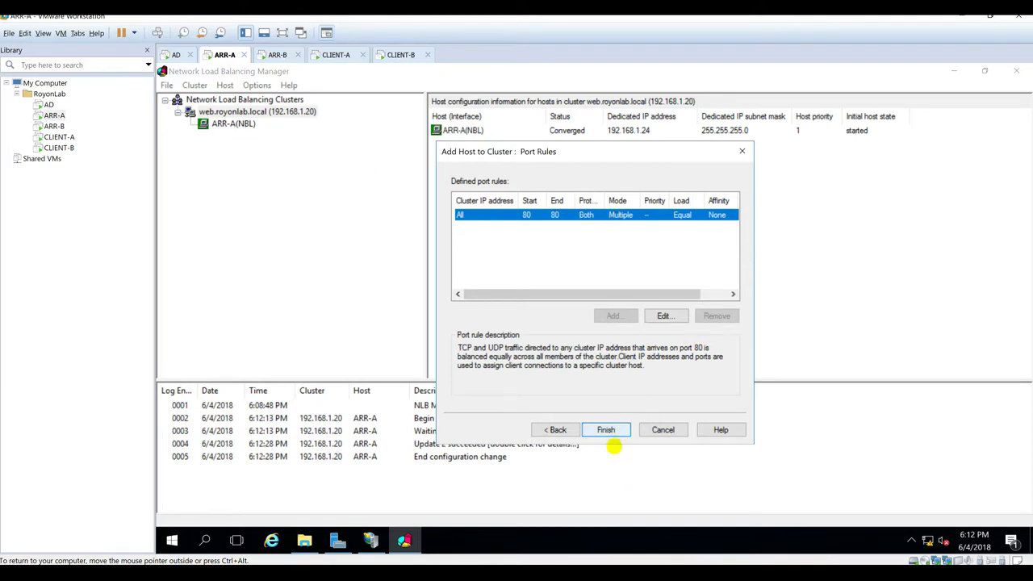
click(606, 429)
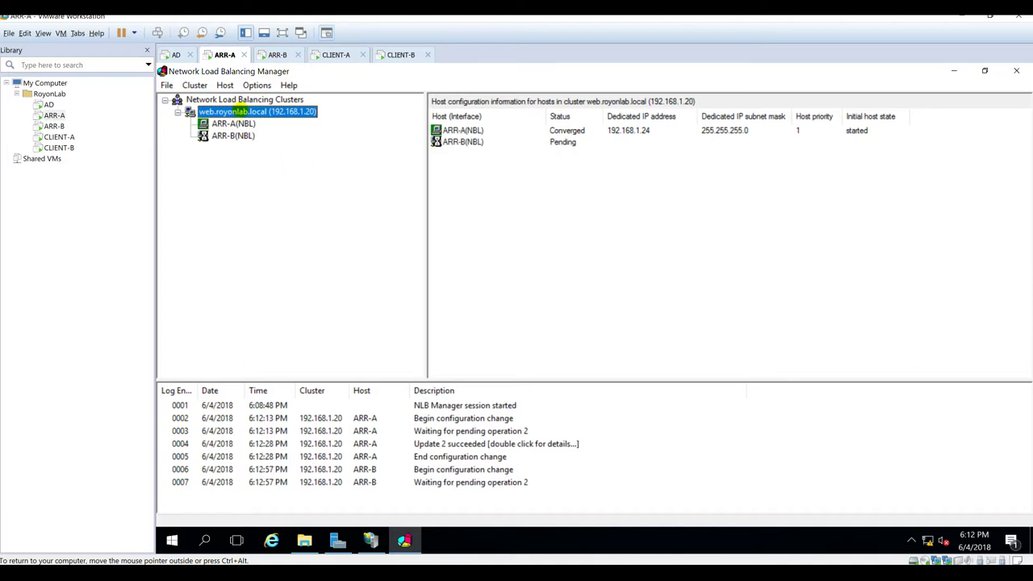
right_click(240, 112)
Step: Review the cluster properties and port rules, apply, and dismiss the cannot-update error
click(284, 152)
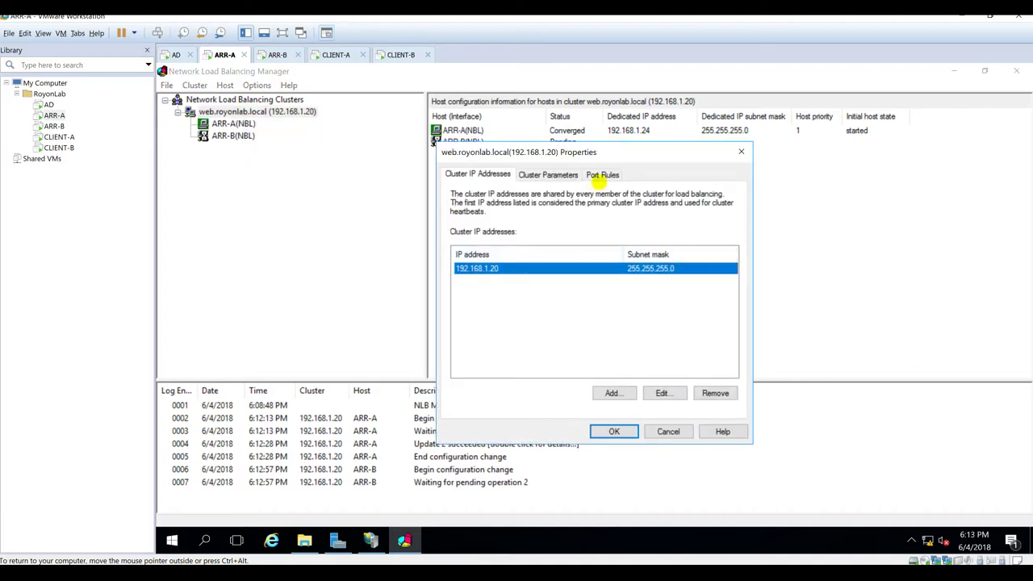
click(602, 173)
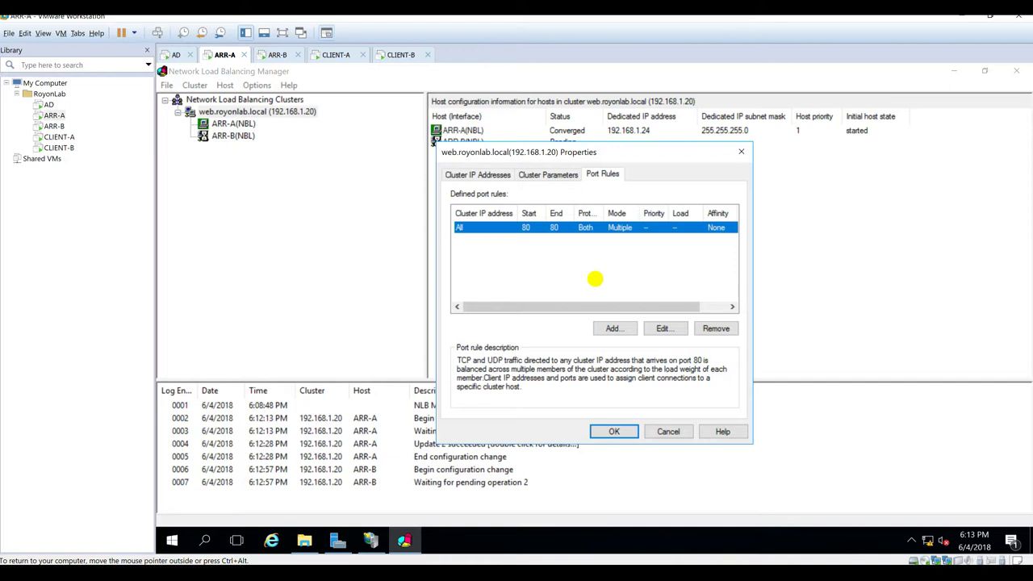
click(605, 431)
click(678, 329)
Step: Refresh the cluster so ARR-A(NBL) and ARR-B(NBL) both show Converged
right_click(279, 112)
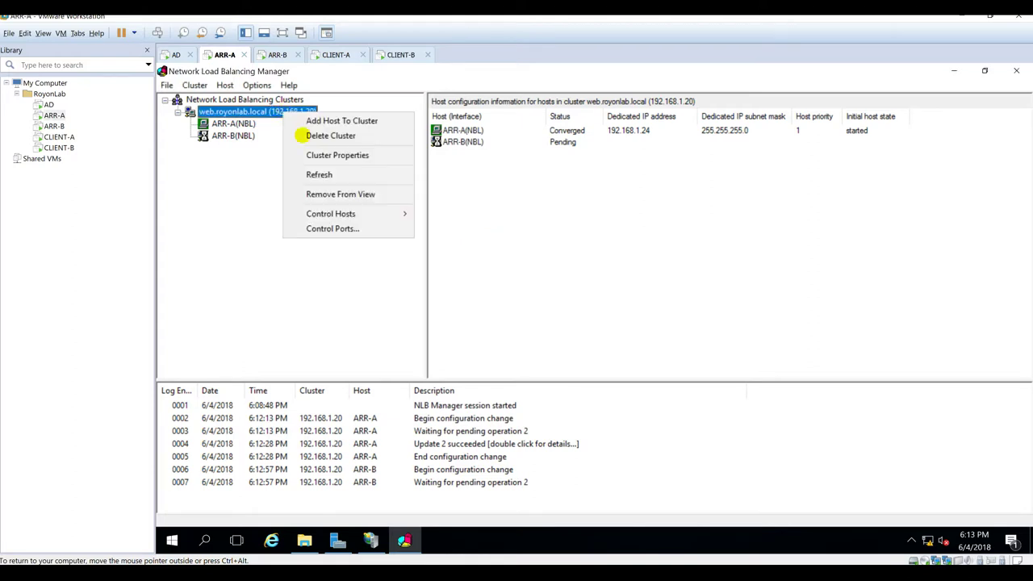
click(323, 175)
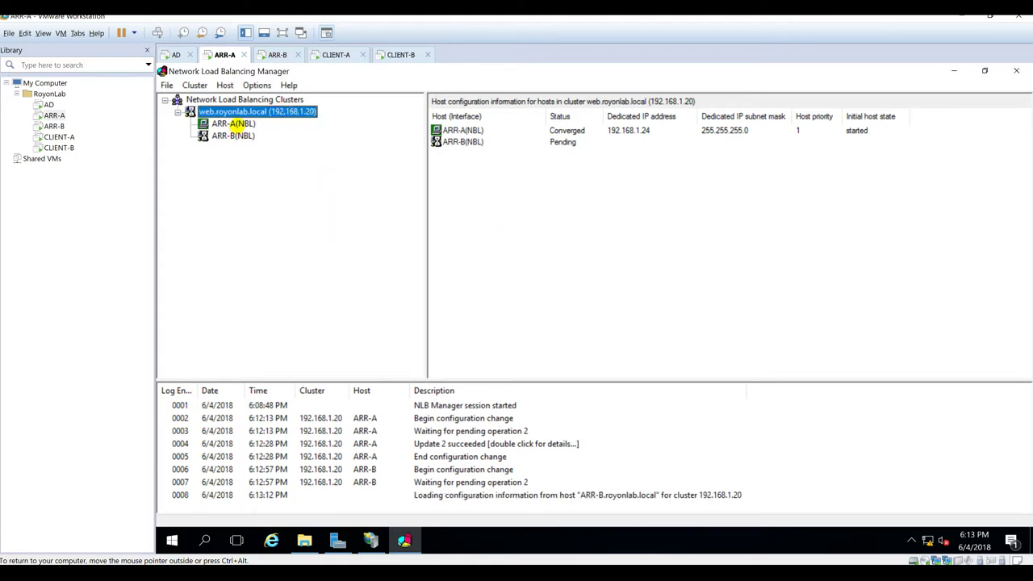
click(464, 130)
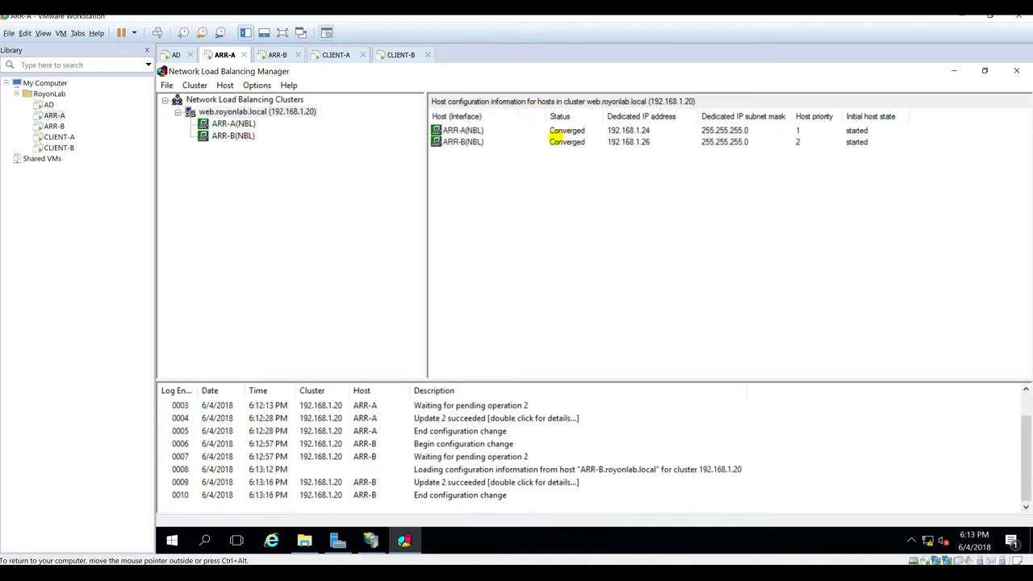
click(265, 159)
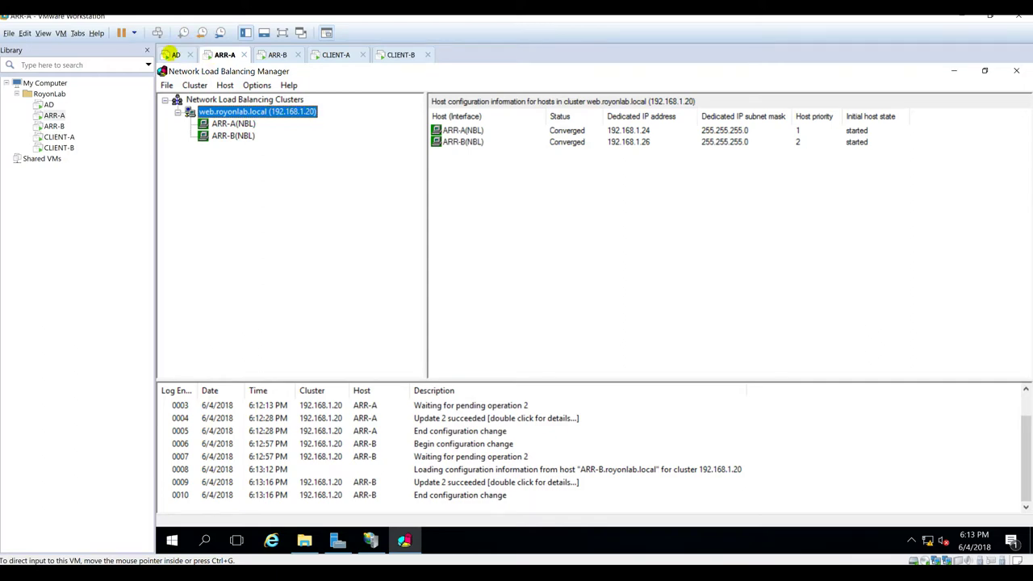
click(176, 55)
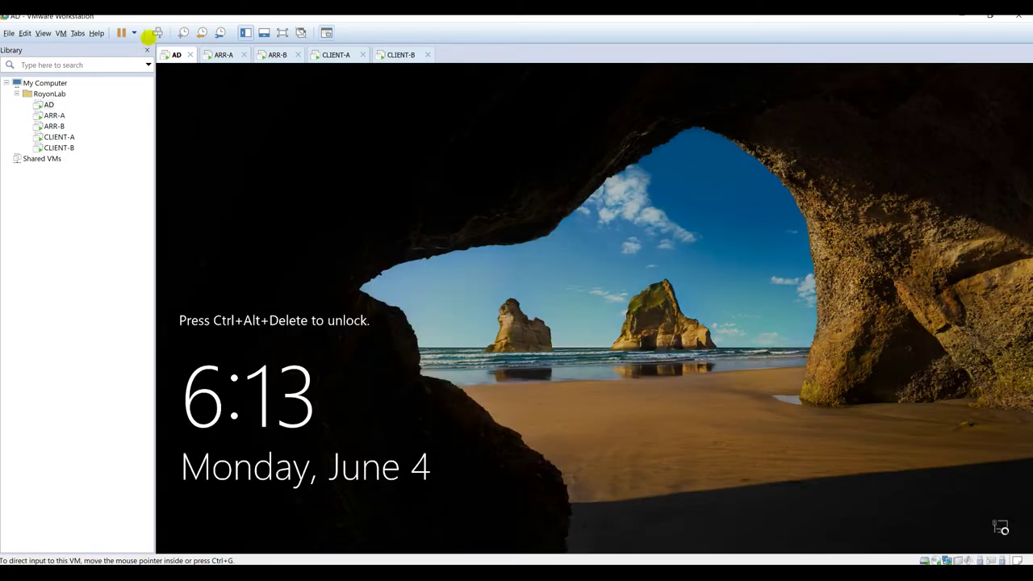
Step: Sign in to the AD machine as administrator and open the royonlab.local forward lookup zone
key(ctrl+alt+Insert)
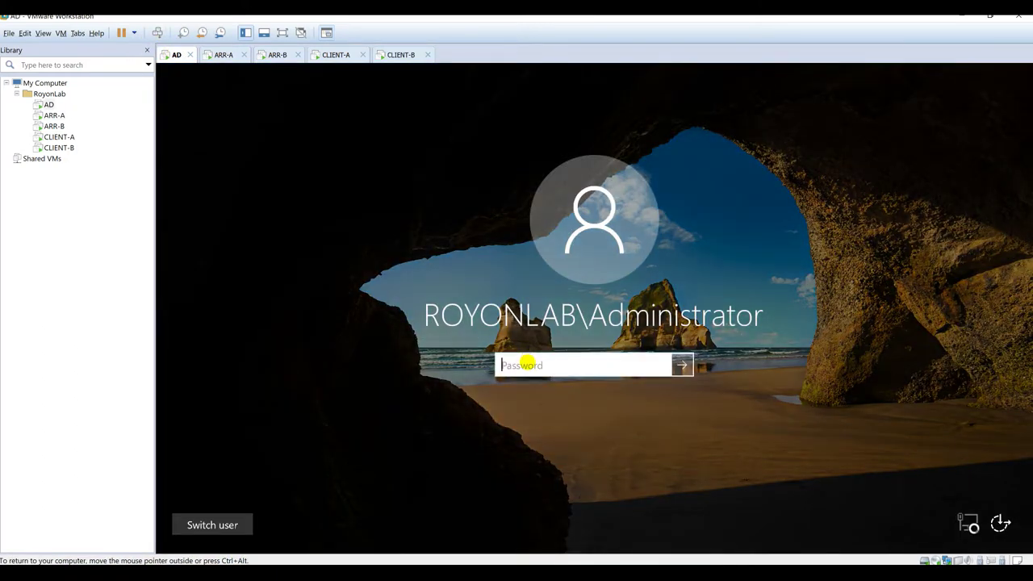
key(Return)
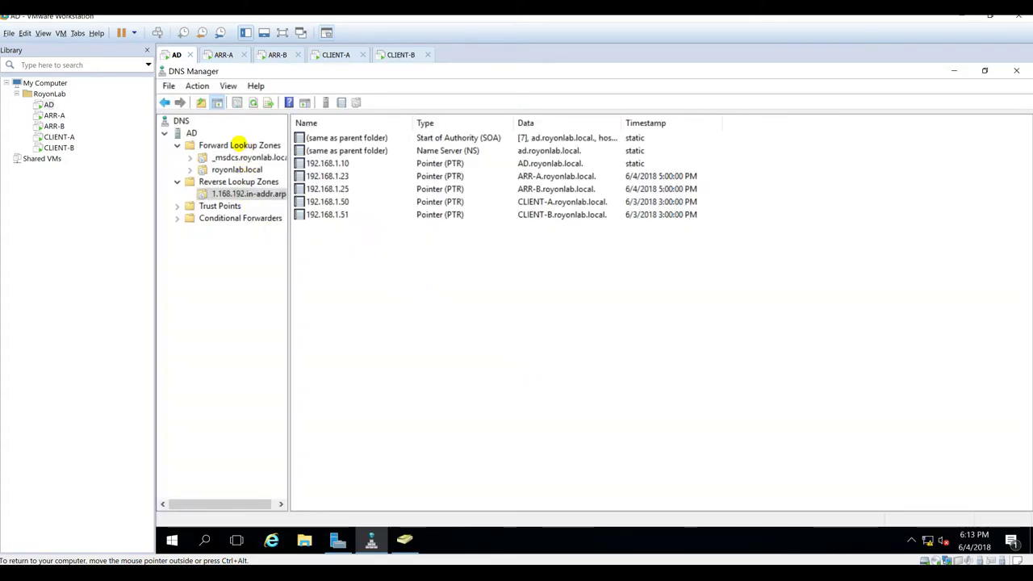
click(239, 145)
click(238, 169)
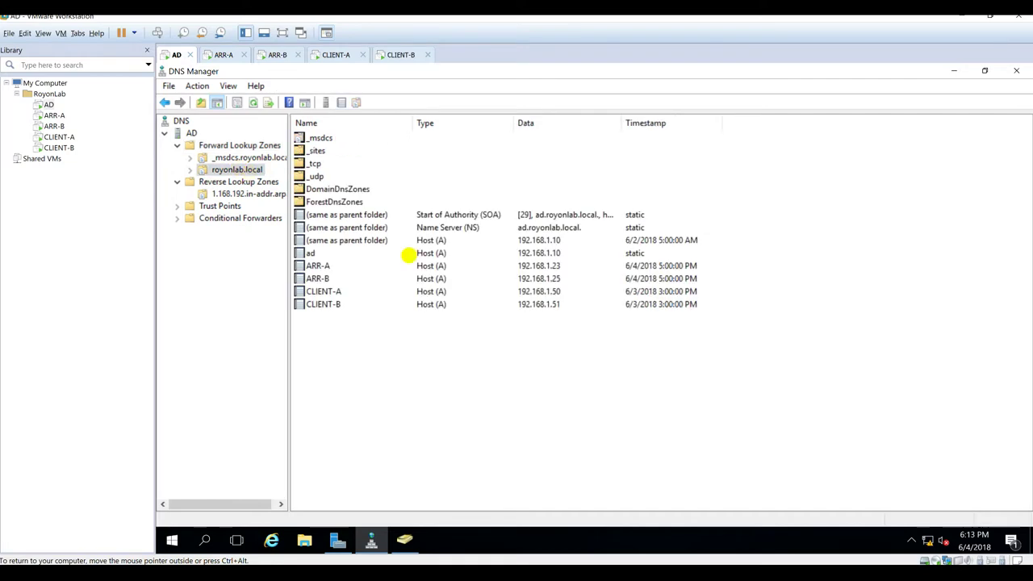
Step: Add a web host (A) record in royonlab.local pointing to 192.168.1.20
right_click(465, 413)
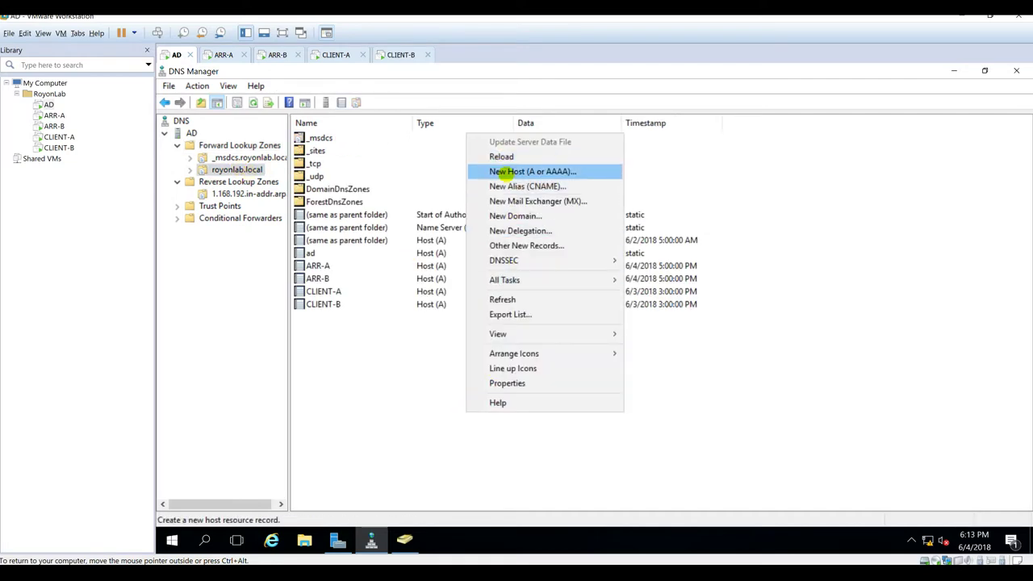
click(503, 172)
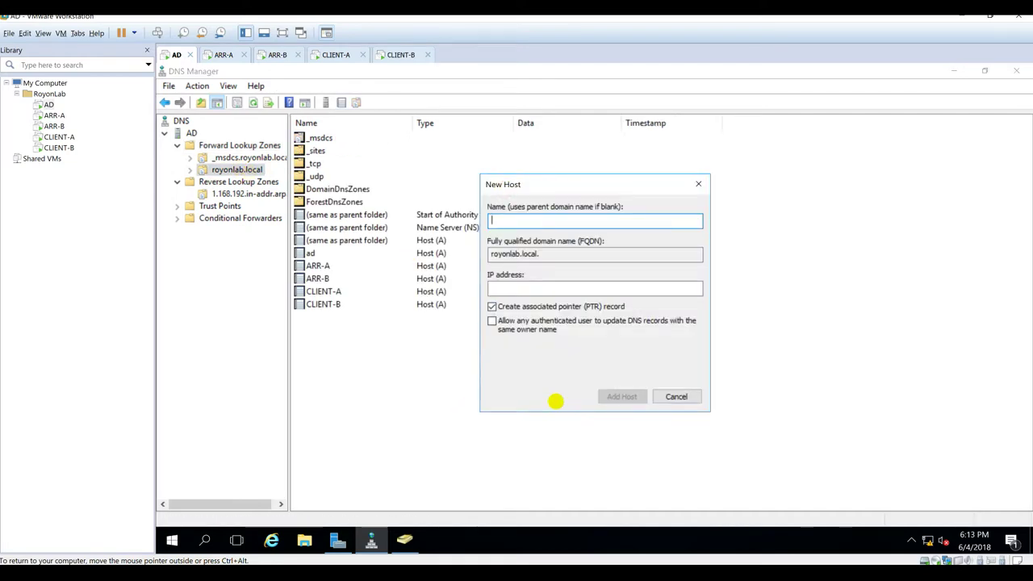
key(Tab)
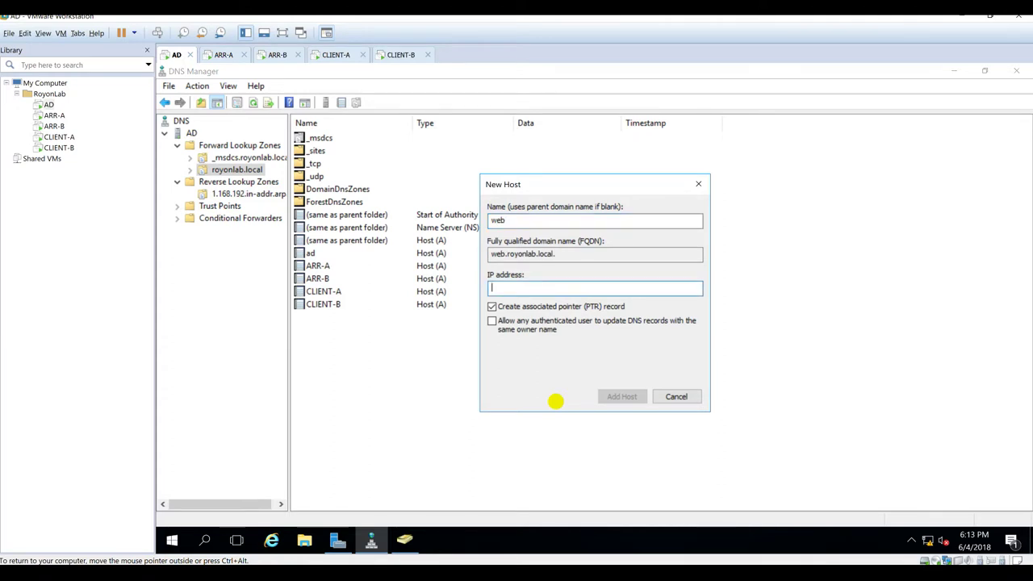
text(192.168.1.2)
key(Tab)
click(621, 397)
click(690, 351)
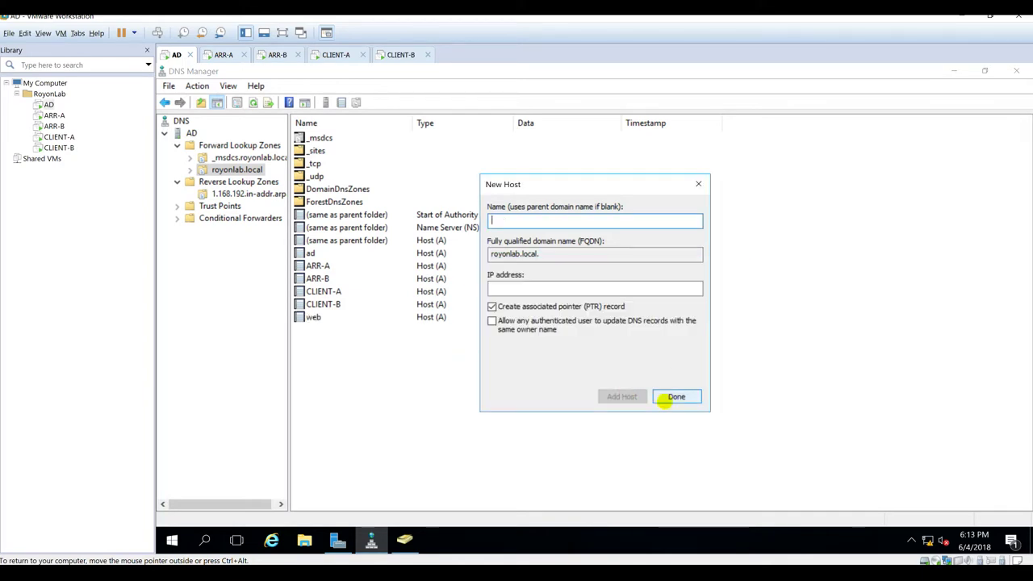
click(664, 399)
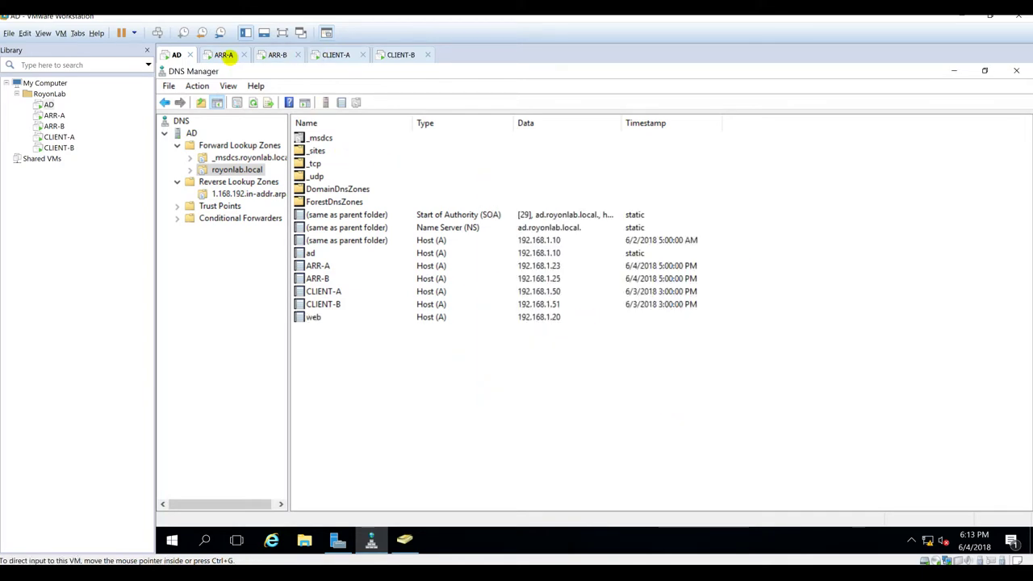
click(225, 54)
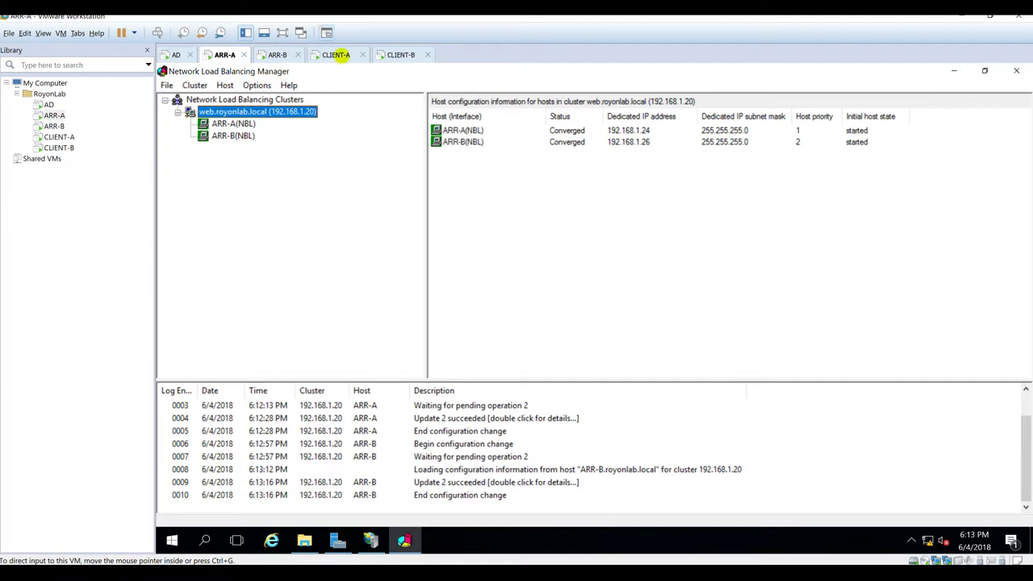
Step: On CLIENT-A, load web.royonlab.local in Edge
click(338, 54)
click(396, 100)
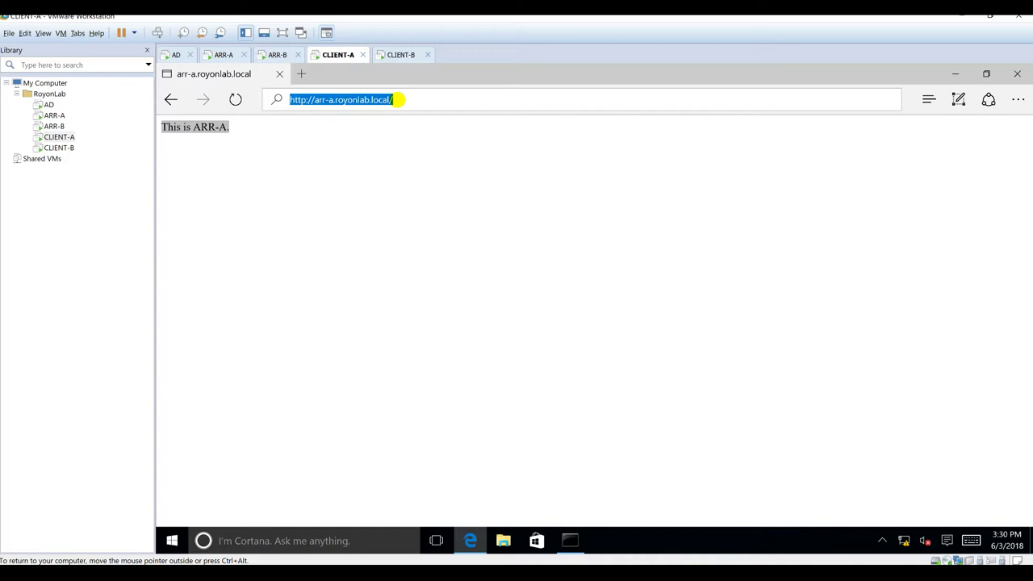
text(web)
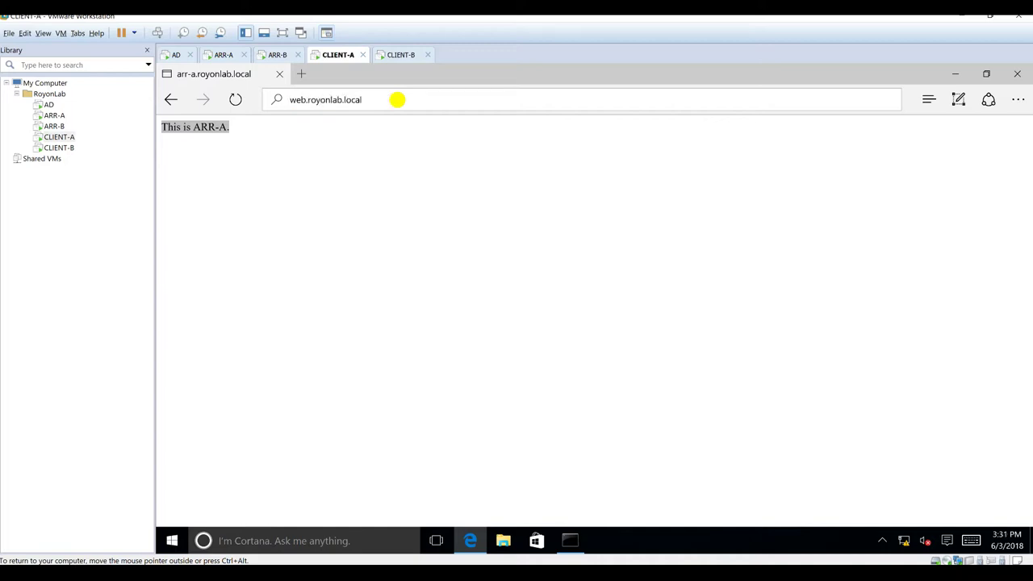
key(Return)
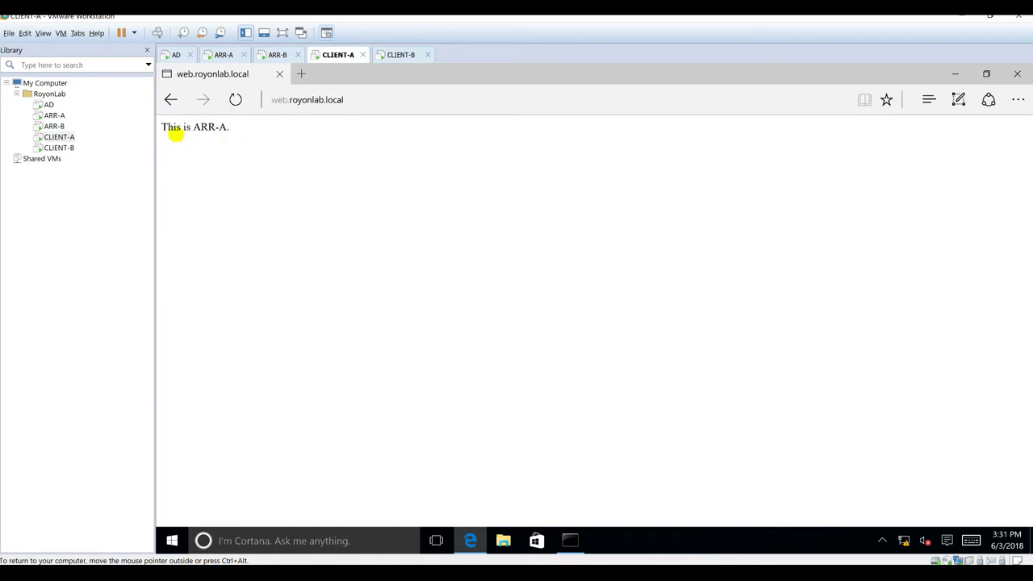
Step: Reload web.royonlab.local several times, confirming ARR-A keeps answering
click(234, 98)
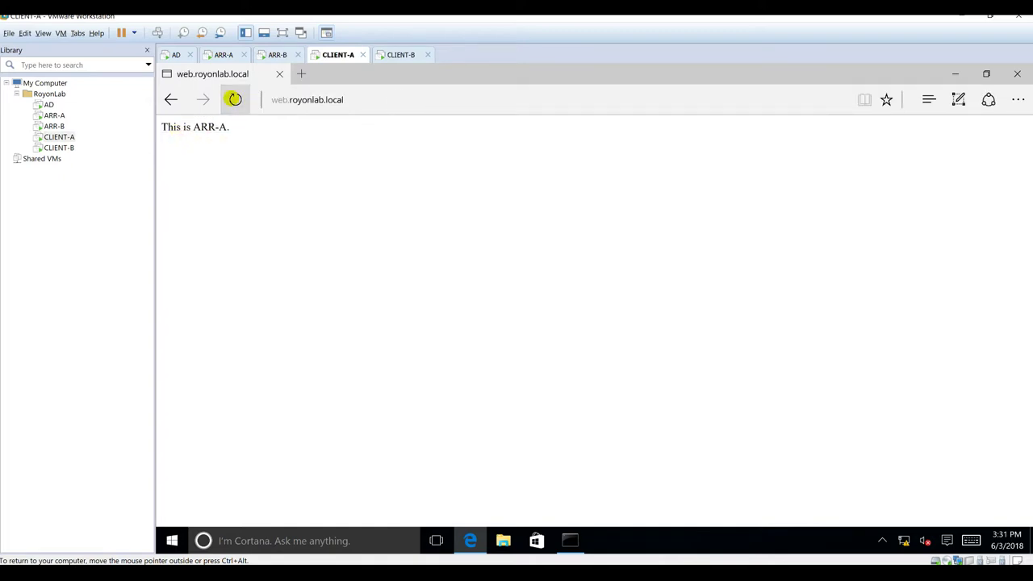
click(234, 98)
click(234, 99)
click(234, 98)
click(347, 99)
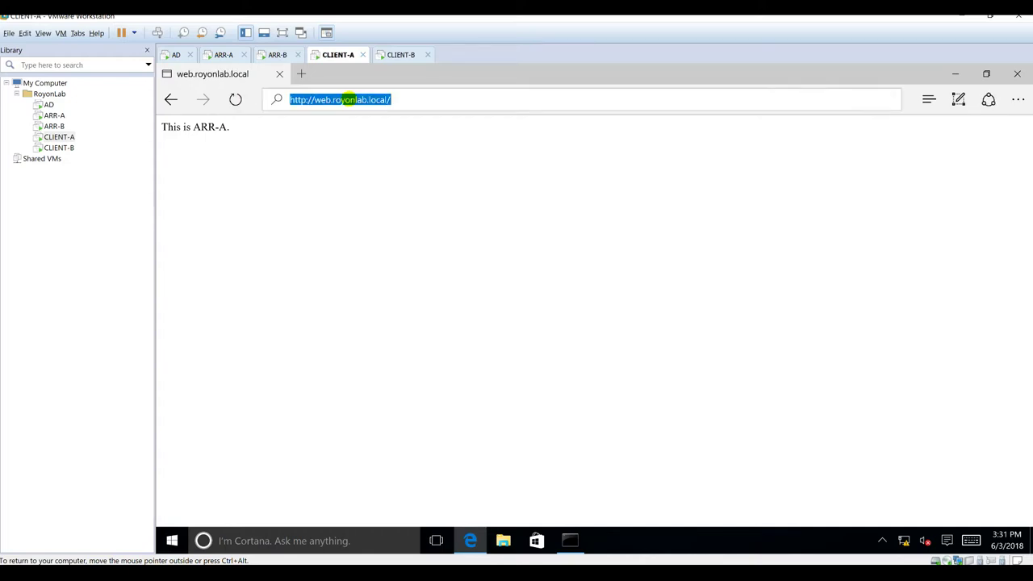
key(Return)
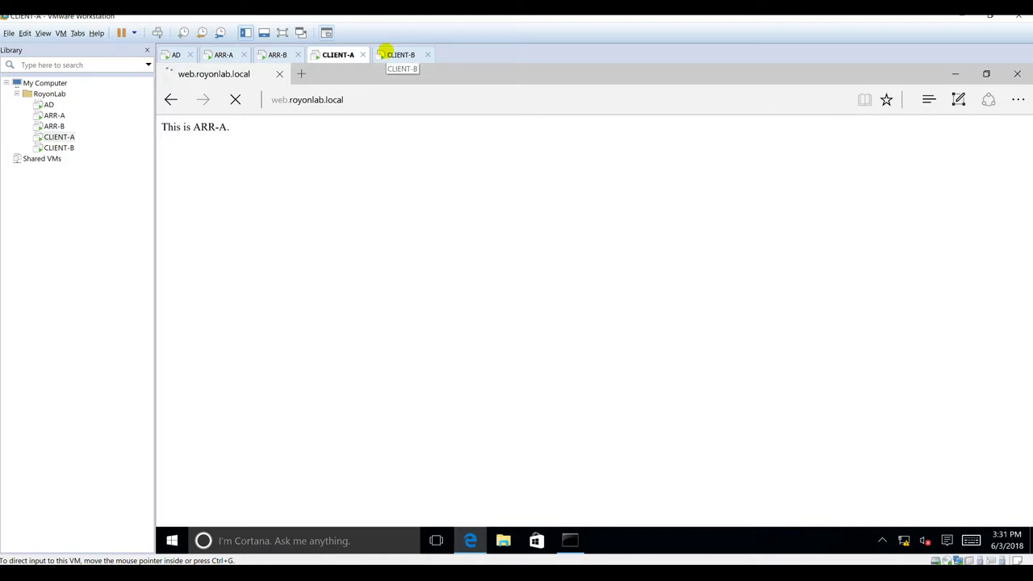
click(401, 54)
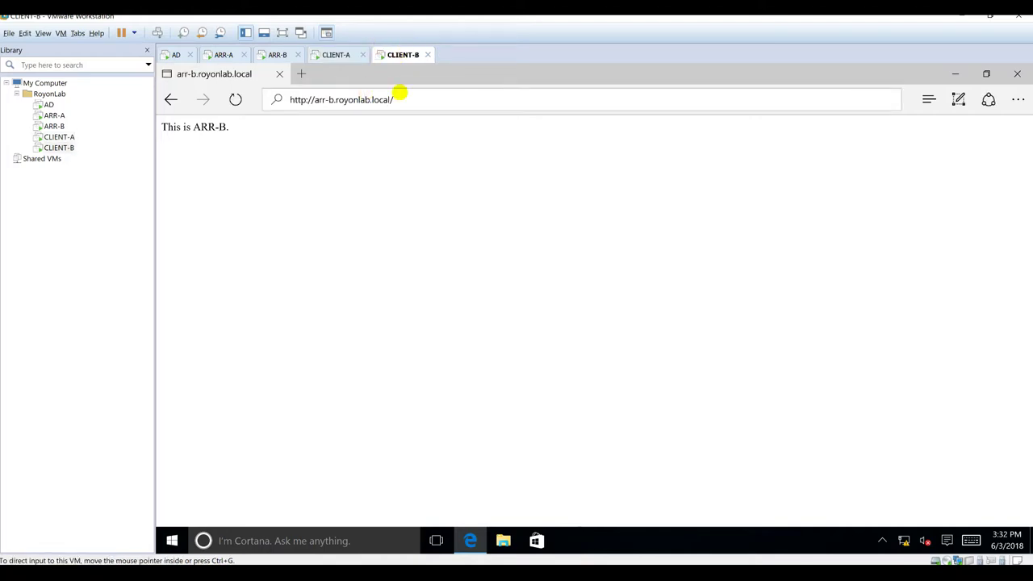
Step: On CLIENT-B, load web.royonlab.local and reload it, getting ARR-A's page
click(392, 99)
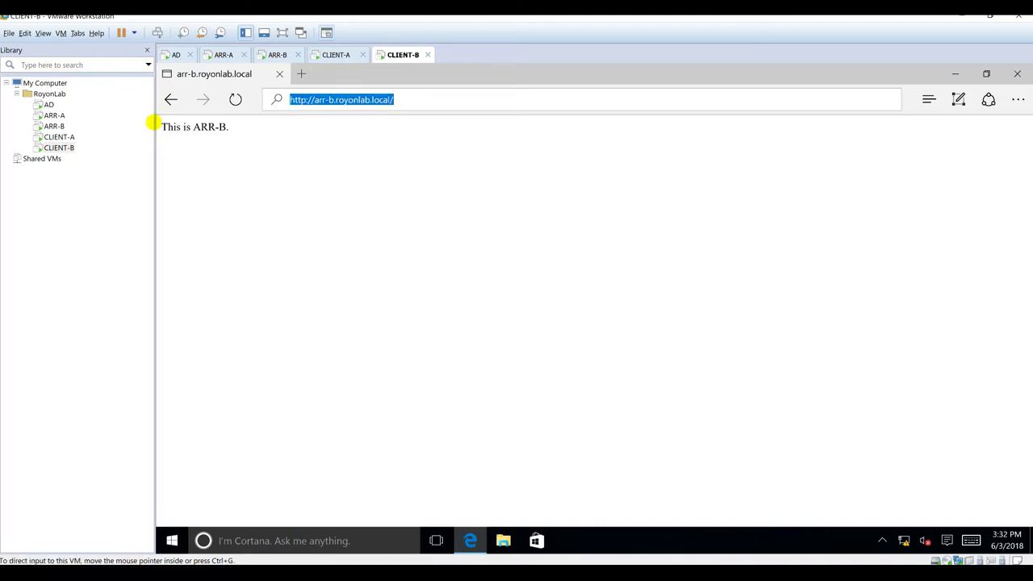
click(219, 186)
click(393, 91)
text(web)
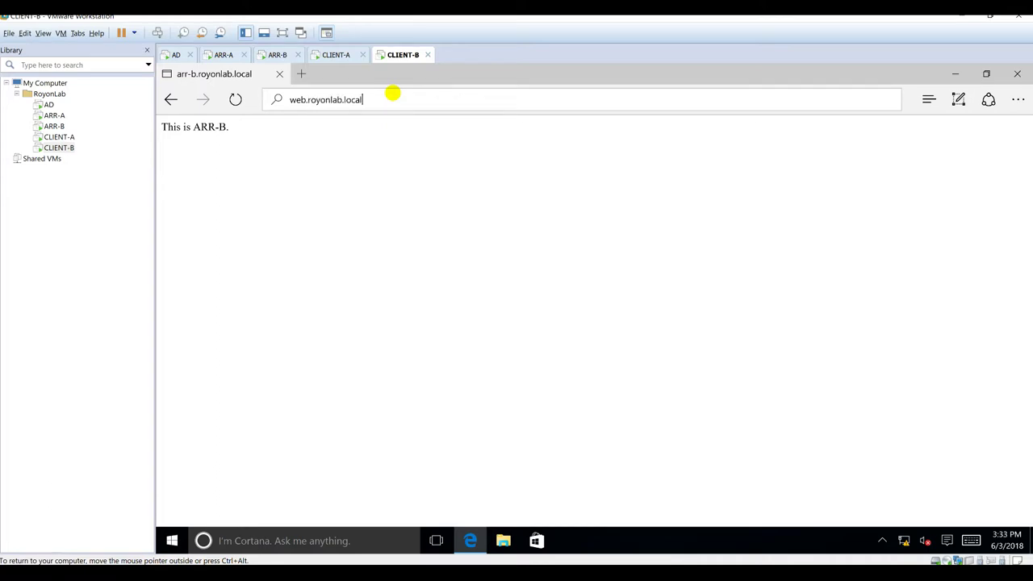
text(.royonlab.local)
key(Return)
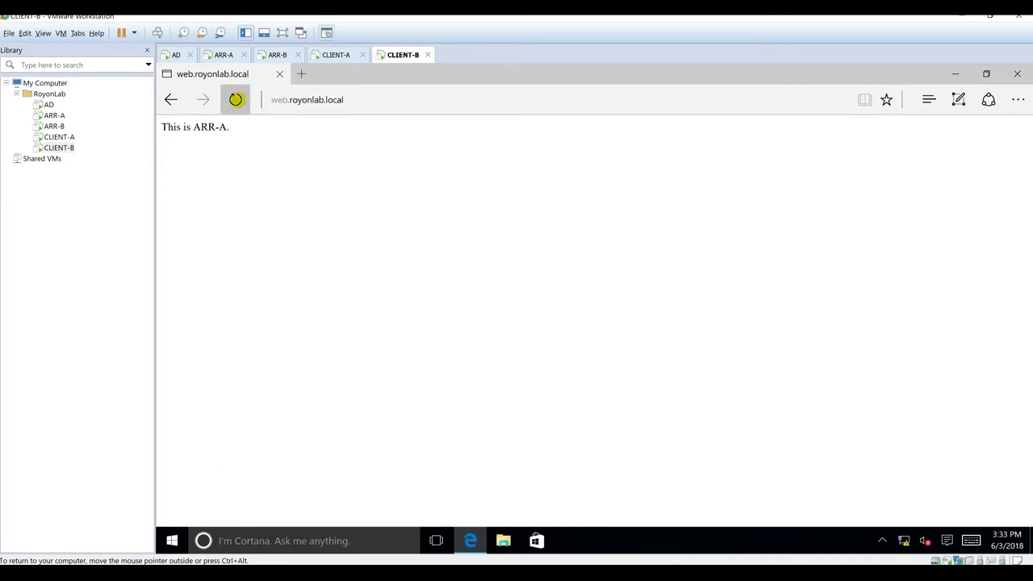
click(235, 99)
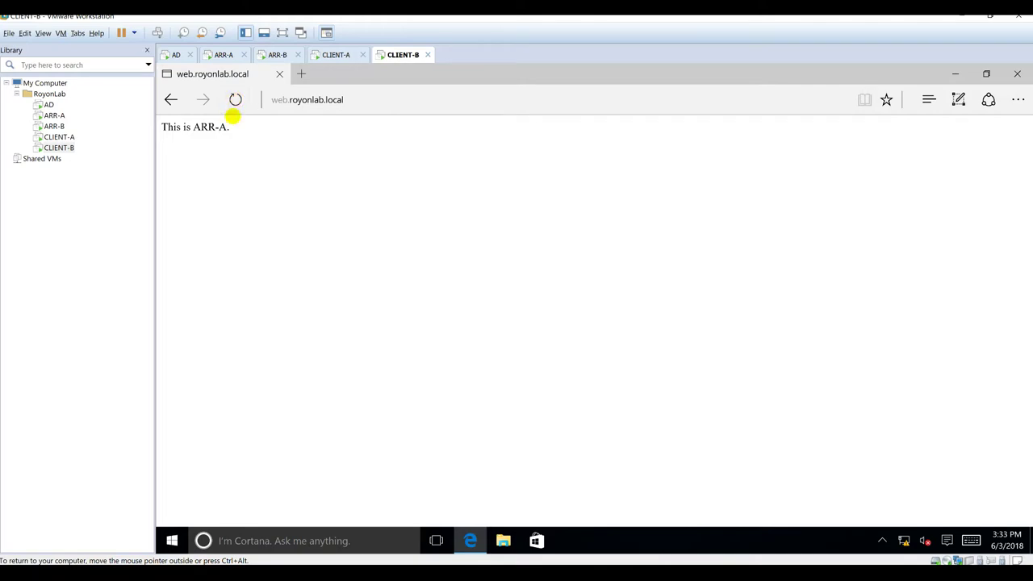
Step: Reload the page on CLIENT-A several times, then close and relaunch Edge
click(336, 54)
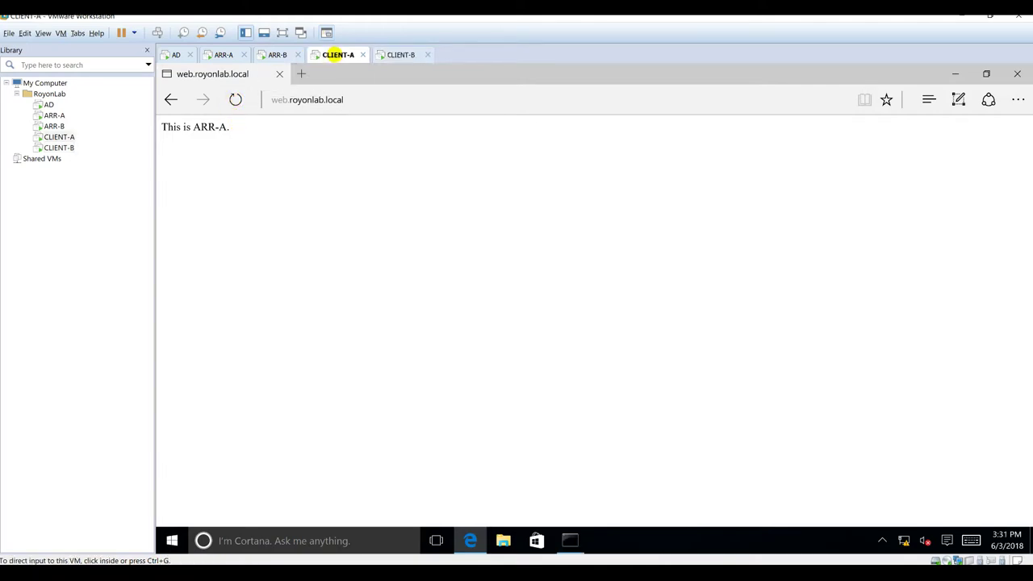
click(234, 99)
click(235, 99)
click(398, 53)
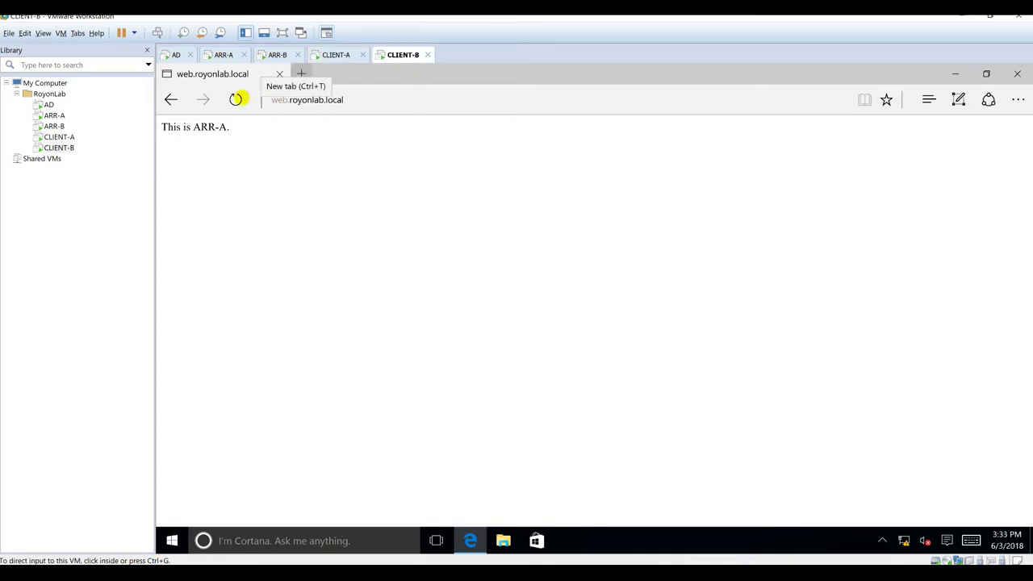
click(330, 57)
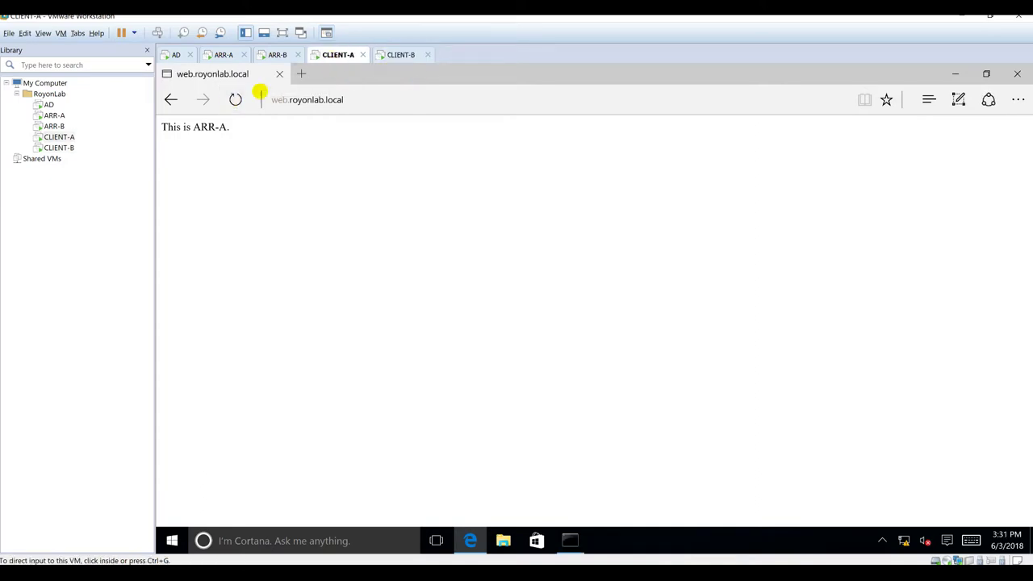
click(234, 98)
click(234, 98)
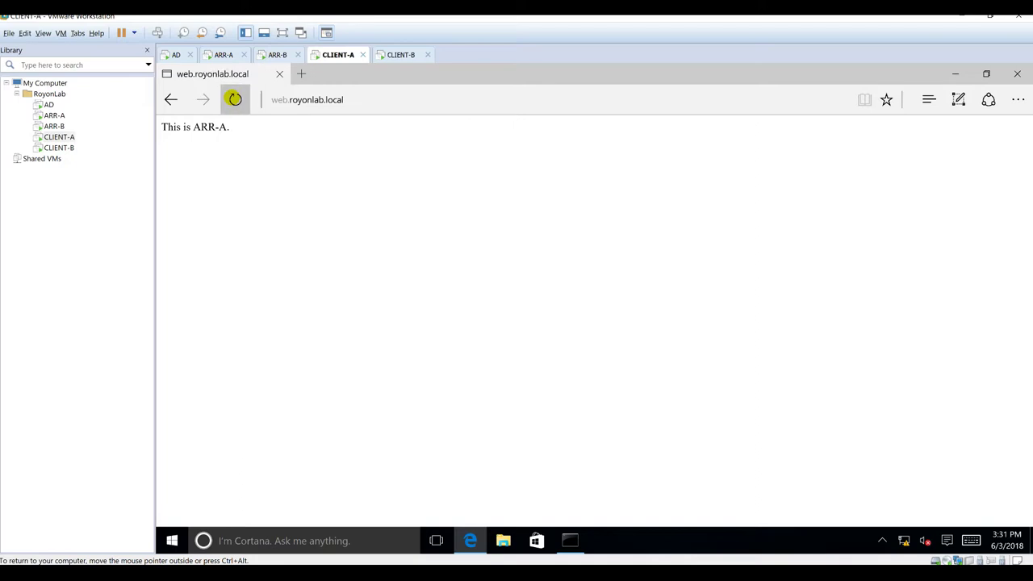
click(234, 99)
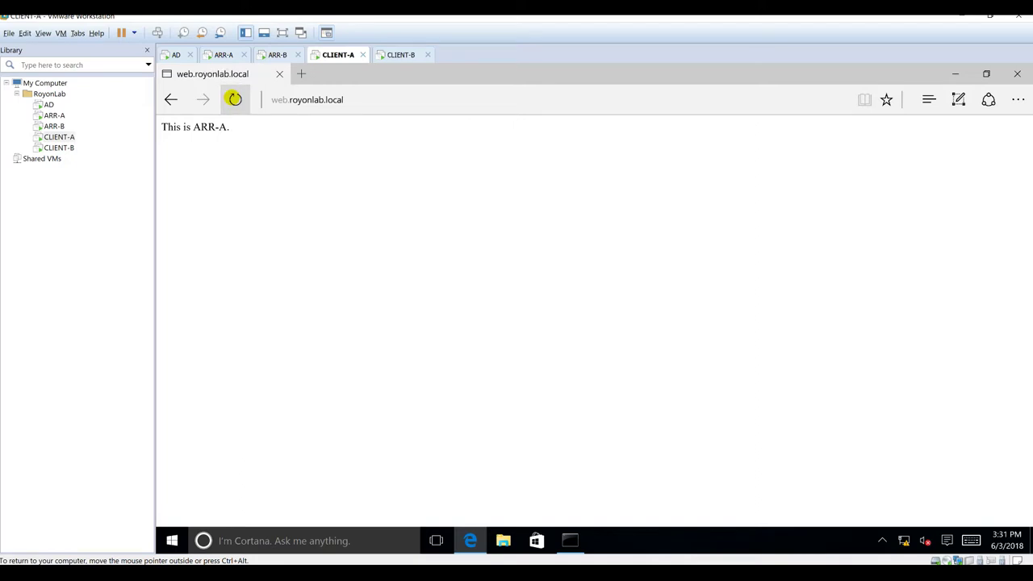
click(1017, 73)
click(472, 548)
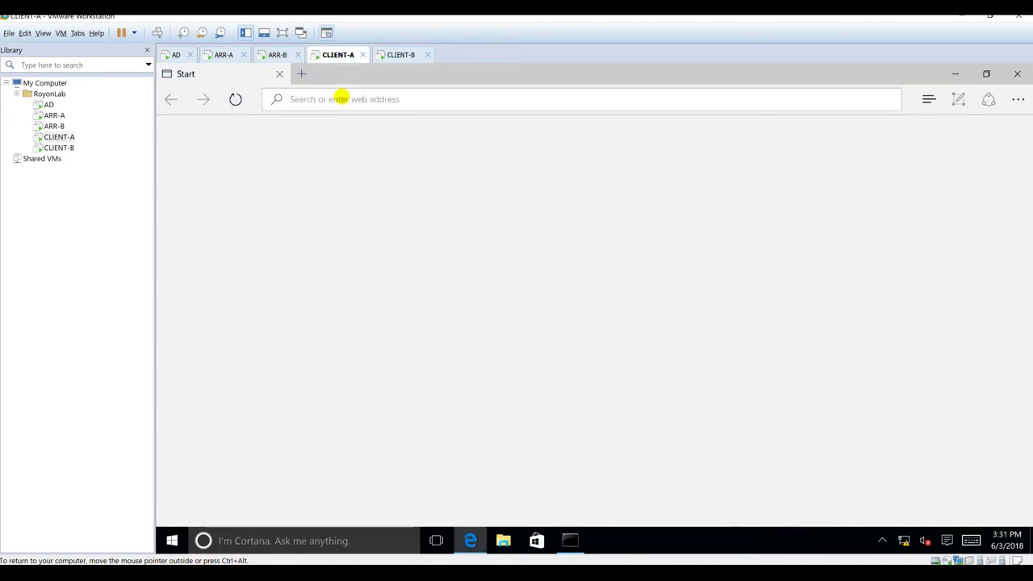
Step: Open web.royonlab.local in CLIENT-A's fresh Edge and reload it, served by ARR-A
text(web)
key(Return)
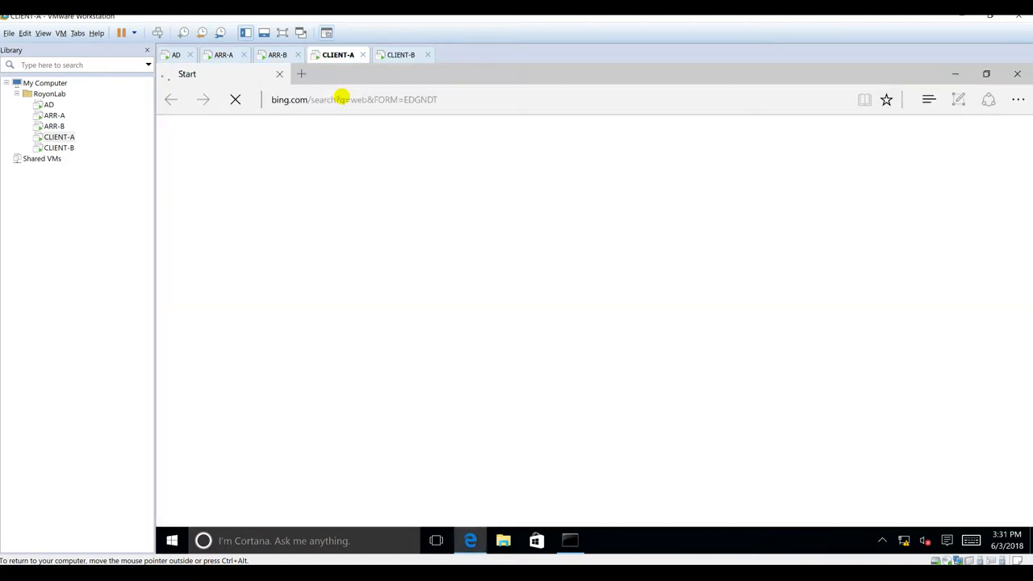
text(we)
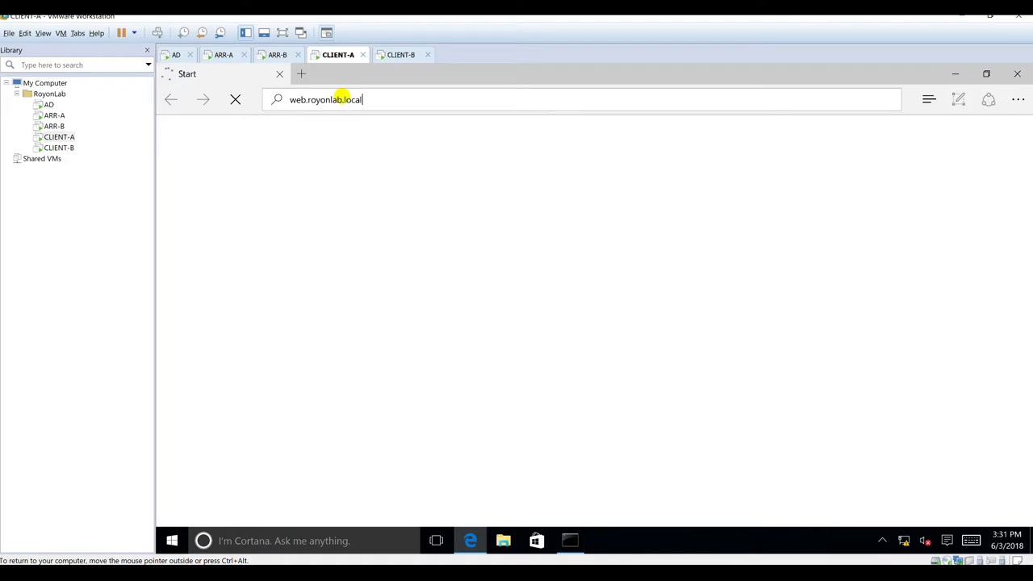
text(b.royonlab.local)
key(Return)
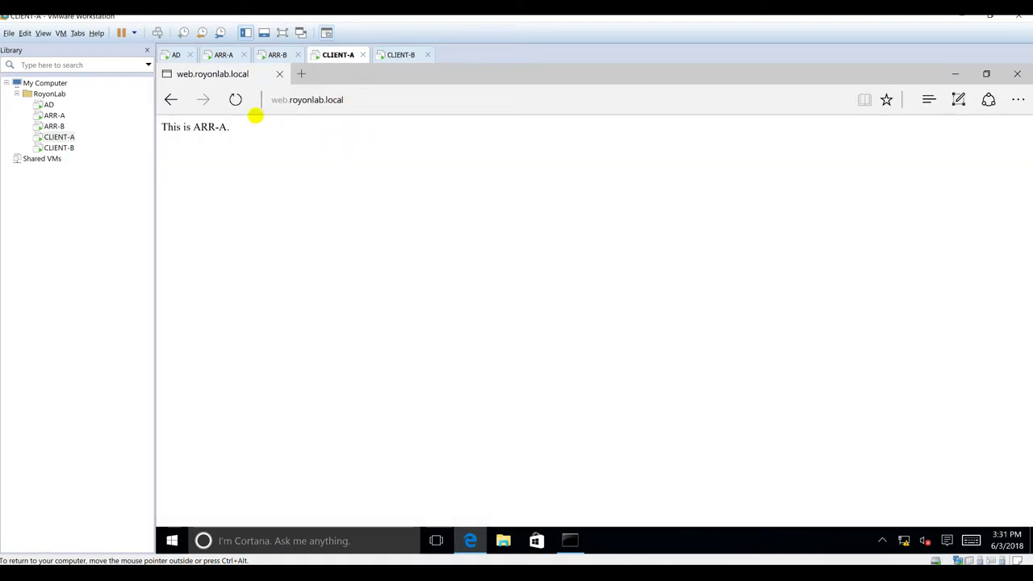
click(234, 100)
key(F5)
key(F5)
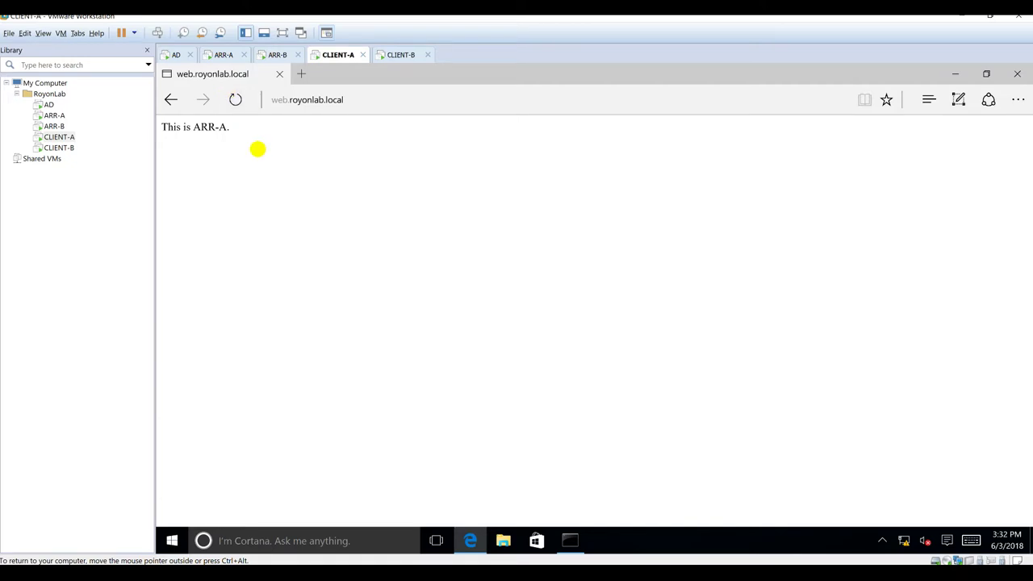
Step: Reload web.royonlab.local on CLIENT-B until it shows "This is ARR-B."
click(397, 54)
key(F5)
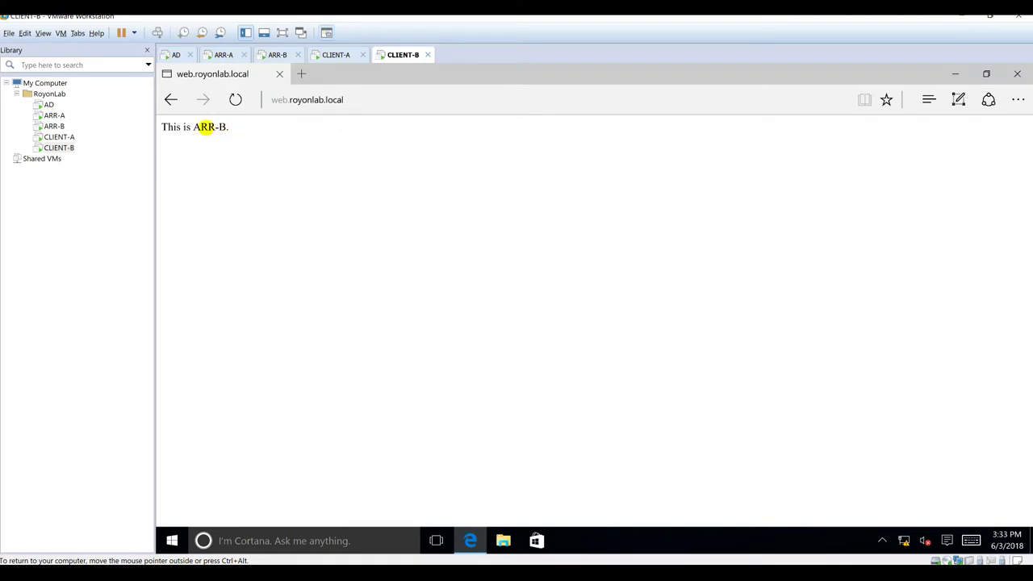
click(350, 101)
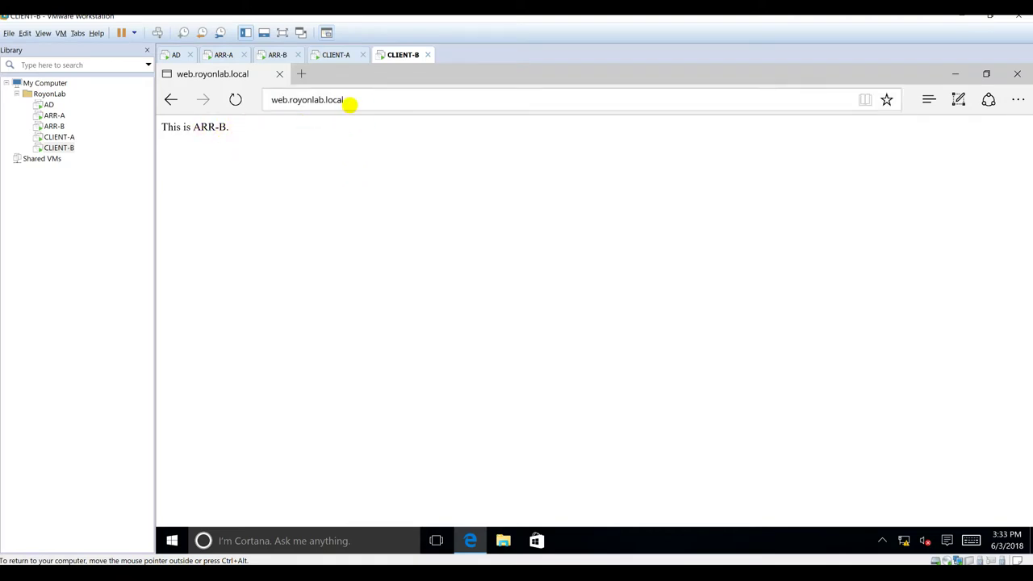
click(229, 138)
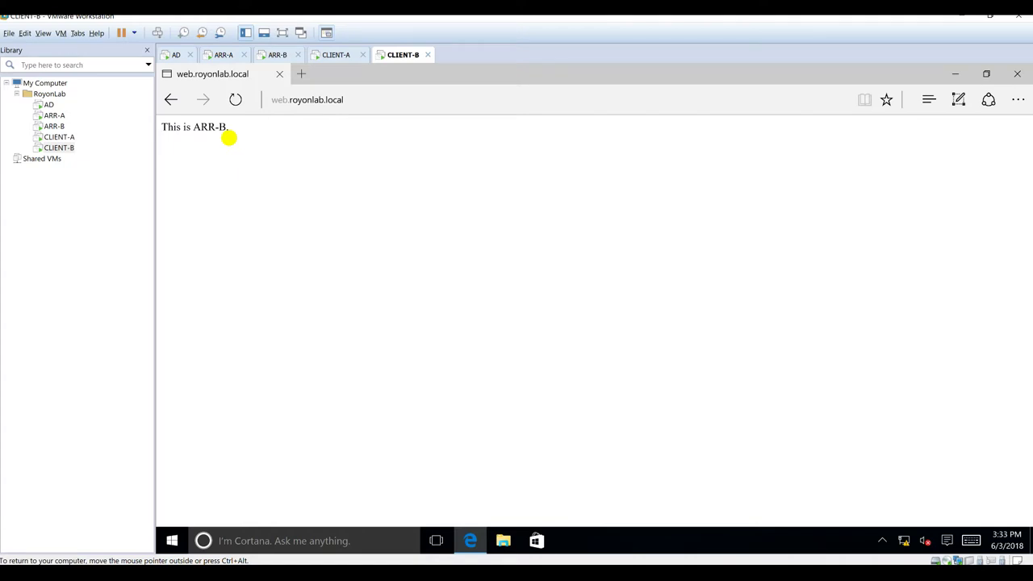
key(F5)
click(234, 100)
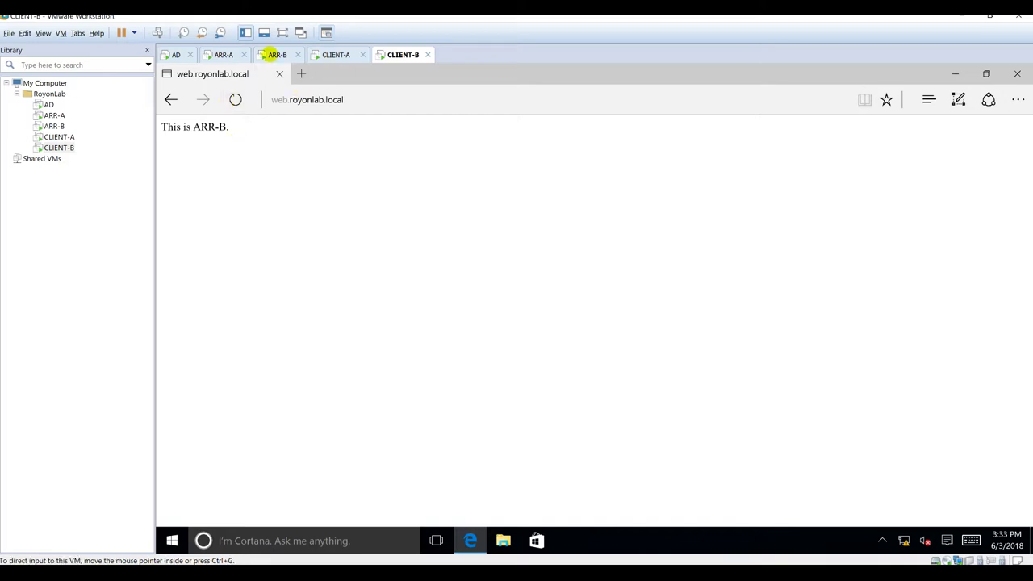
Step: On ARR-A, minimize NLB Manager and Server Manager, then mark the IIS test from Clients task in the checklist
click(219, 54)
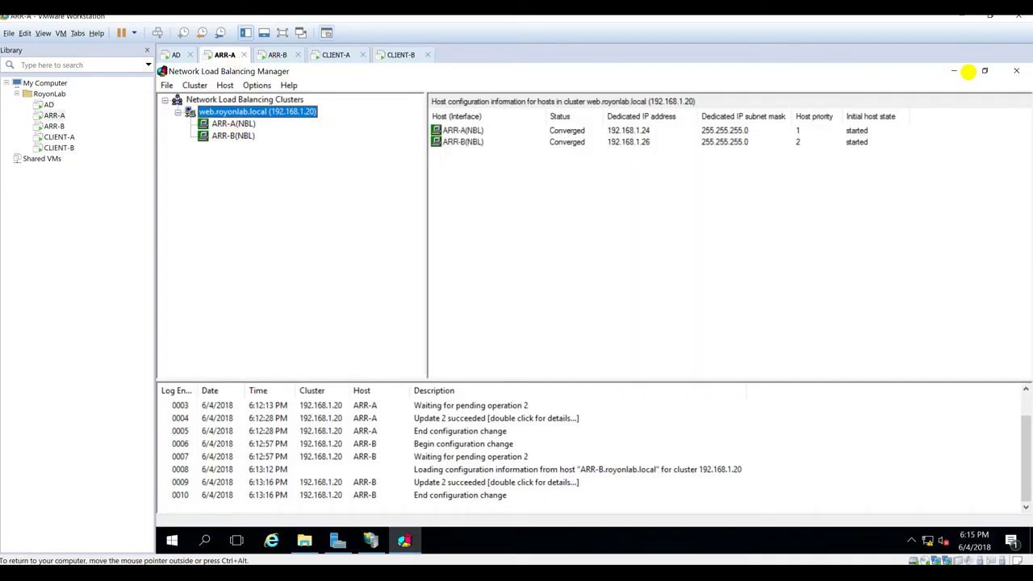
click(954, 71)
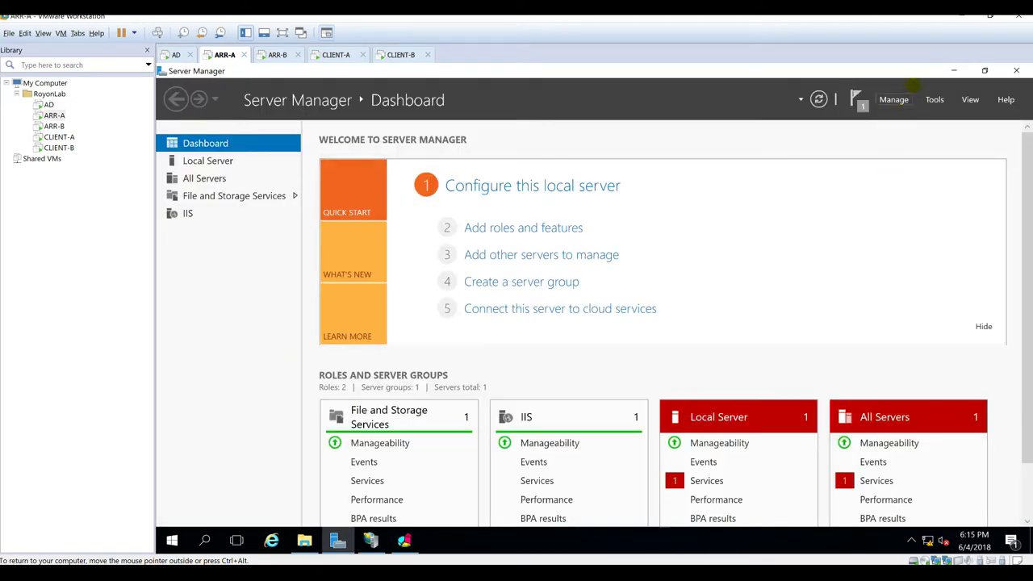
click(953, 71)
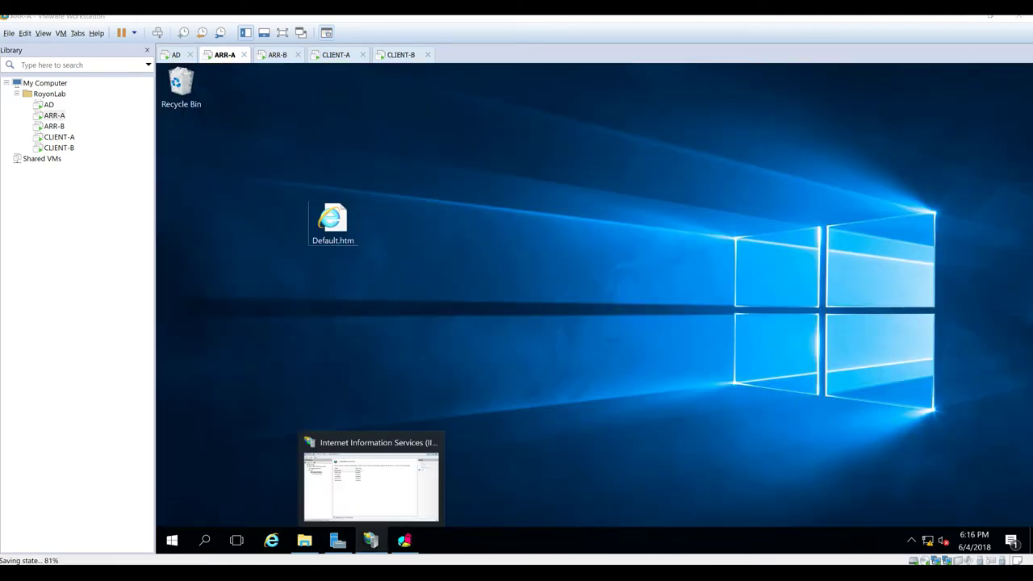
key(alt+Tab)
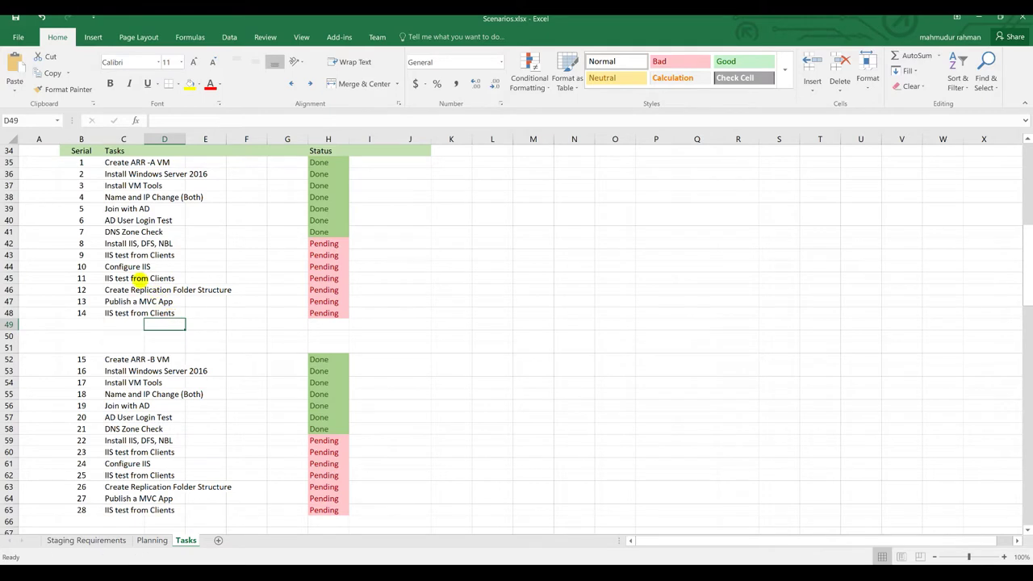
drag(108, 292, 208, 294)
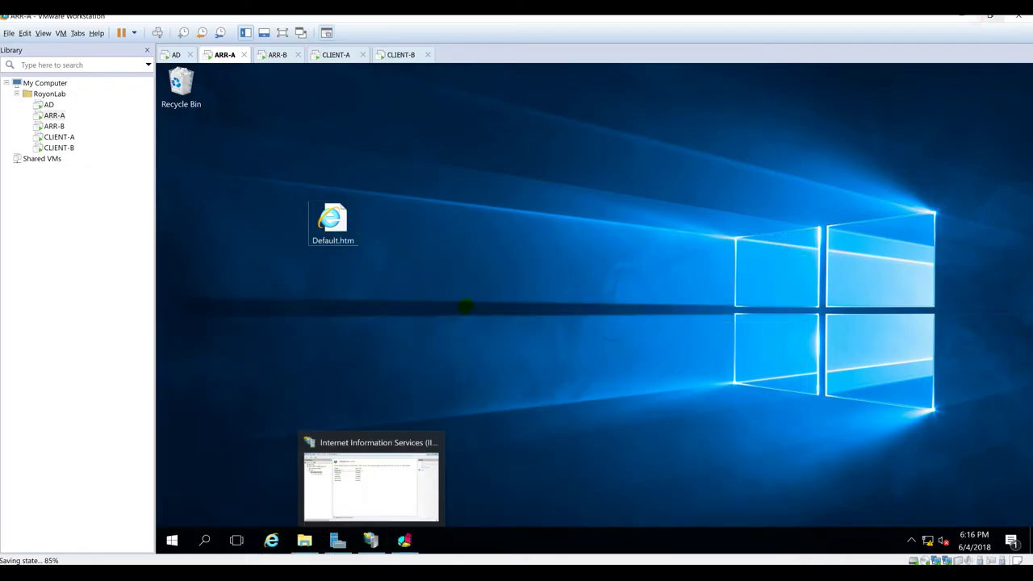
Step: Hide the spreadsheet and browse ARR-A's File Explorer to C:\inetpub
click(978, 18)
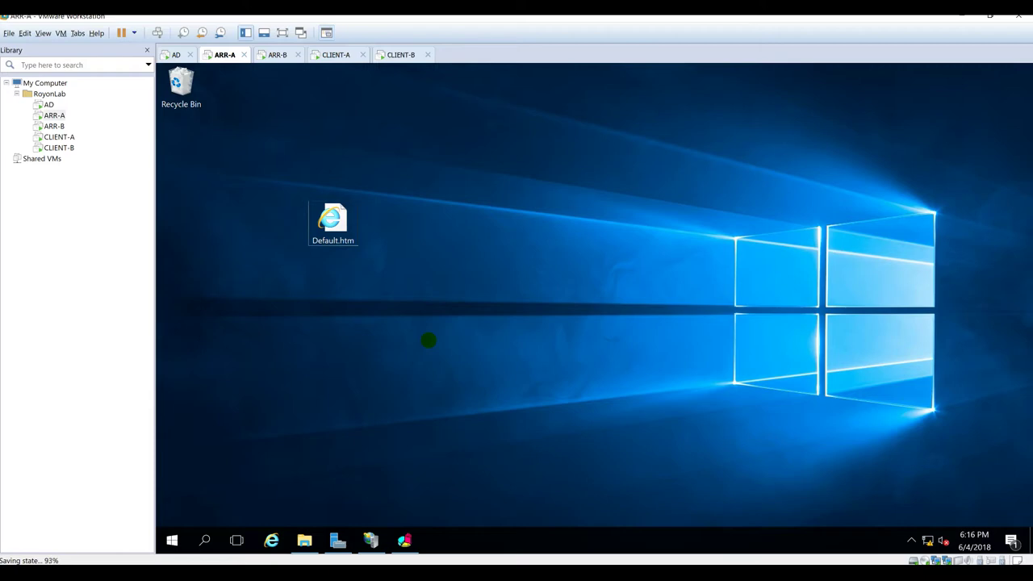
key(super+e)
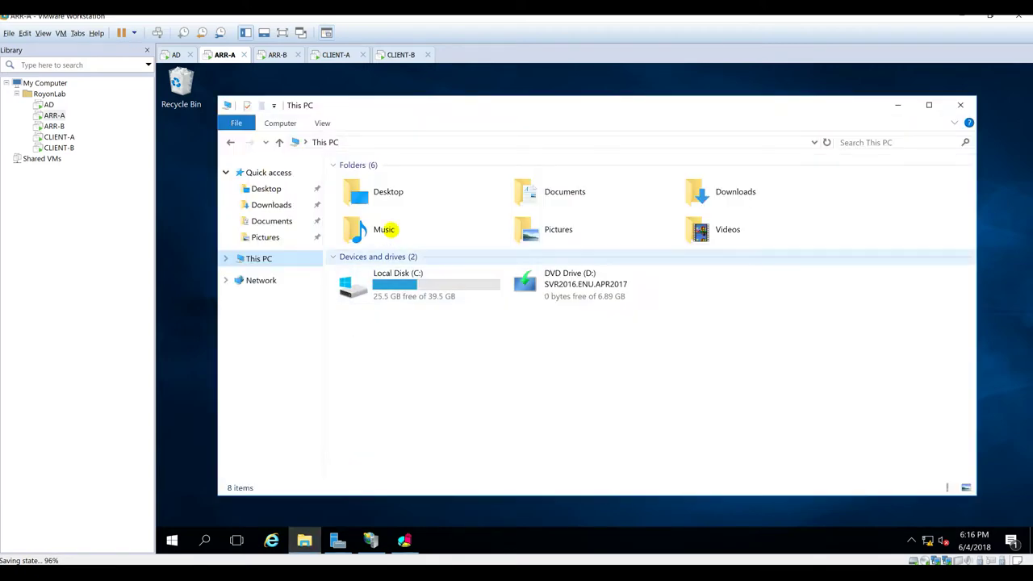
click(383, 283)
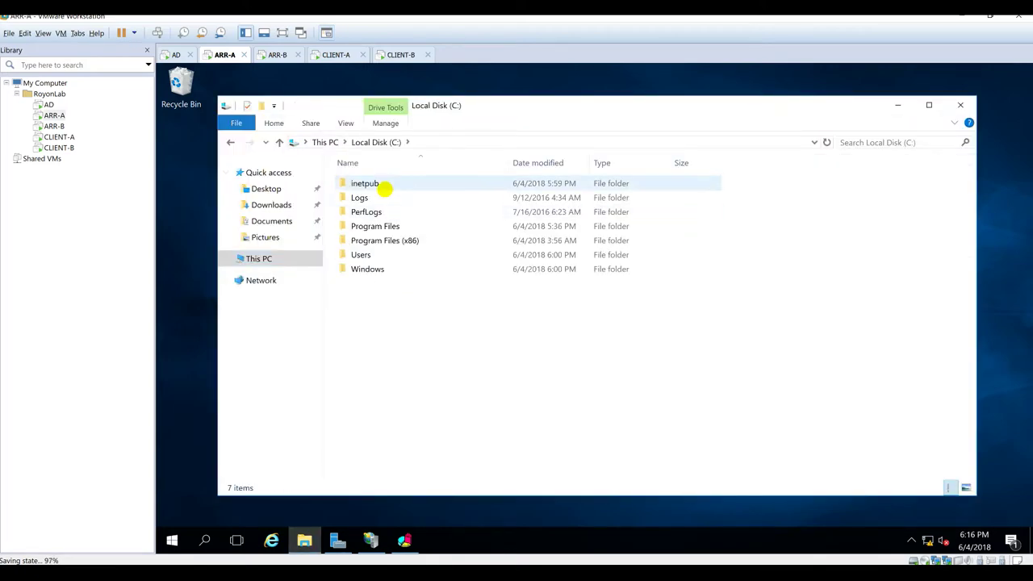
double_click(388, 185)
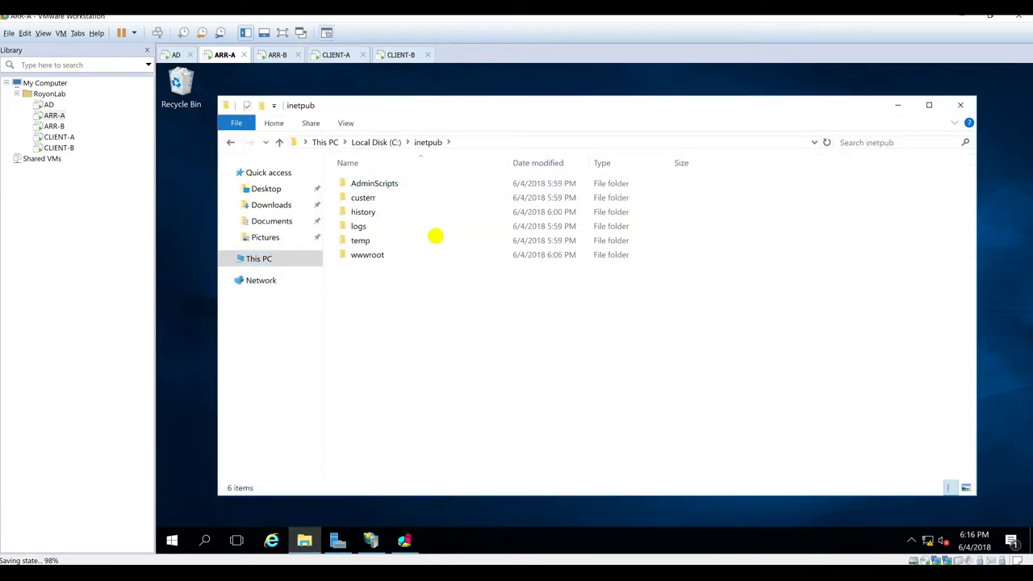
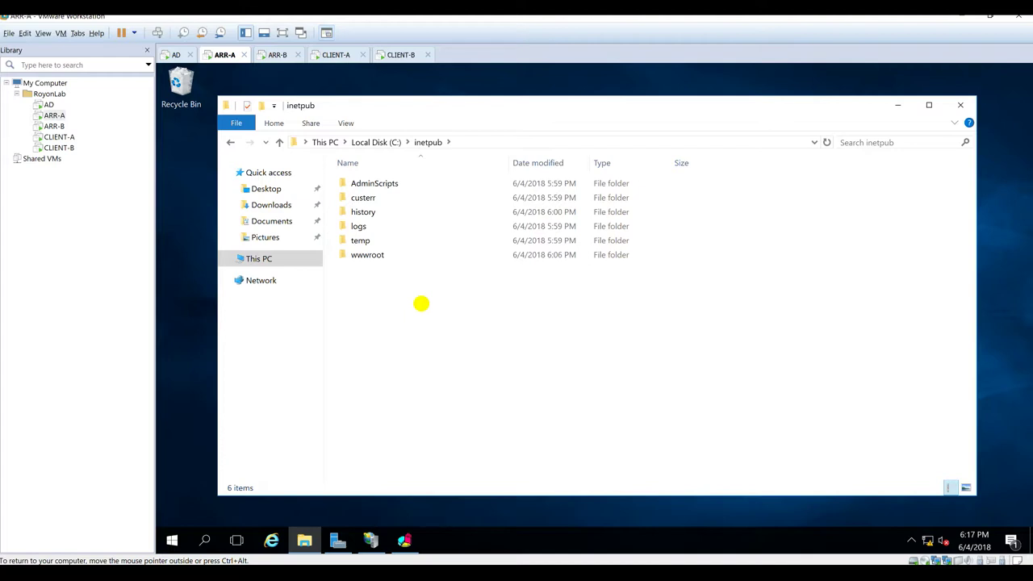
Step: Create a new folder named ARRVHosts in C:\inetpub
right_click(421, 303)
mouse_move(463, 452)
click(651, 455)
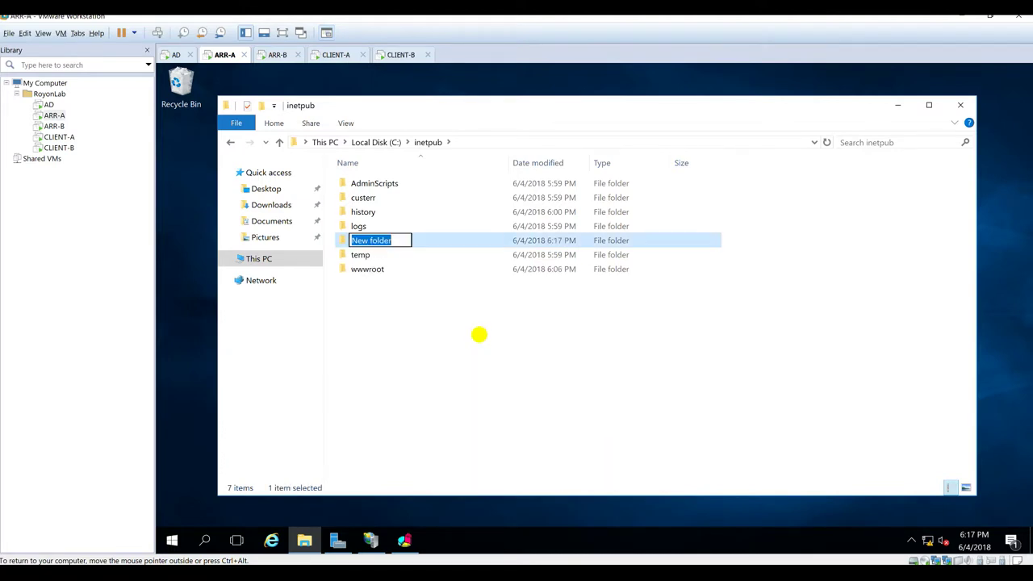
text(ARRVHosts)
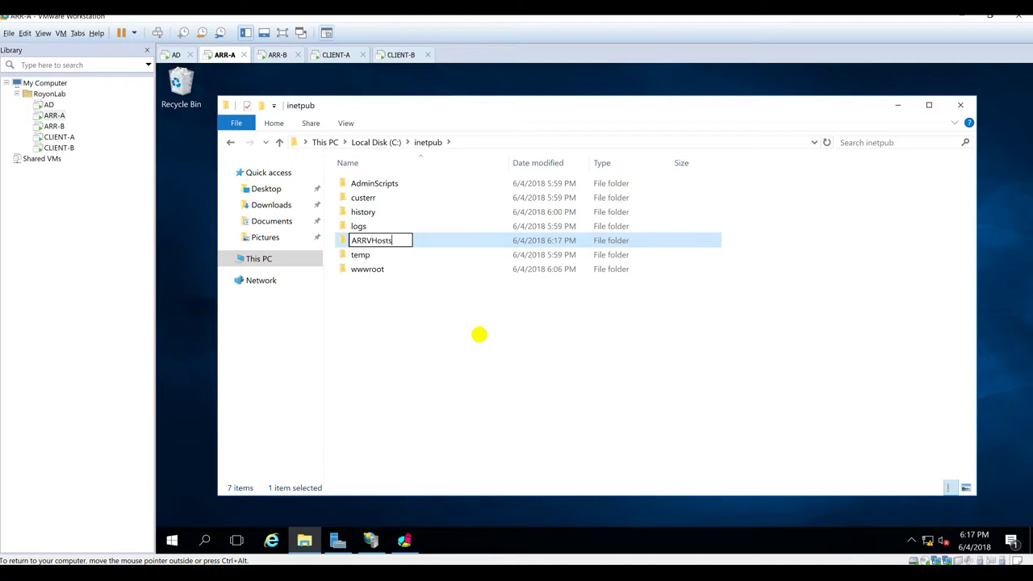
key(Return)
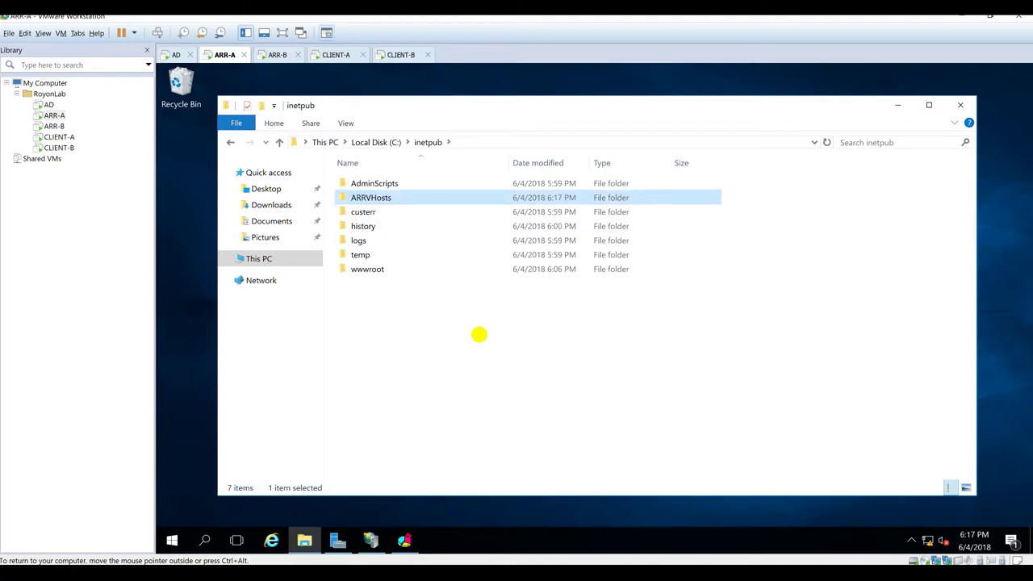
Step: Inside ARRVHosts, create the Configs and Sites subfolders, approving the access prompts
double_click(385, 194)
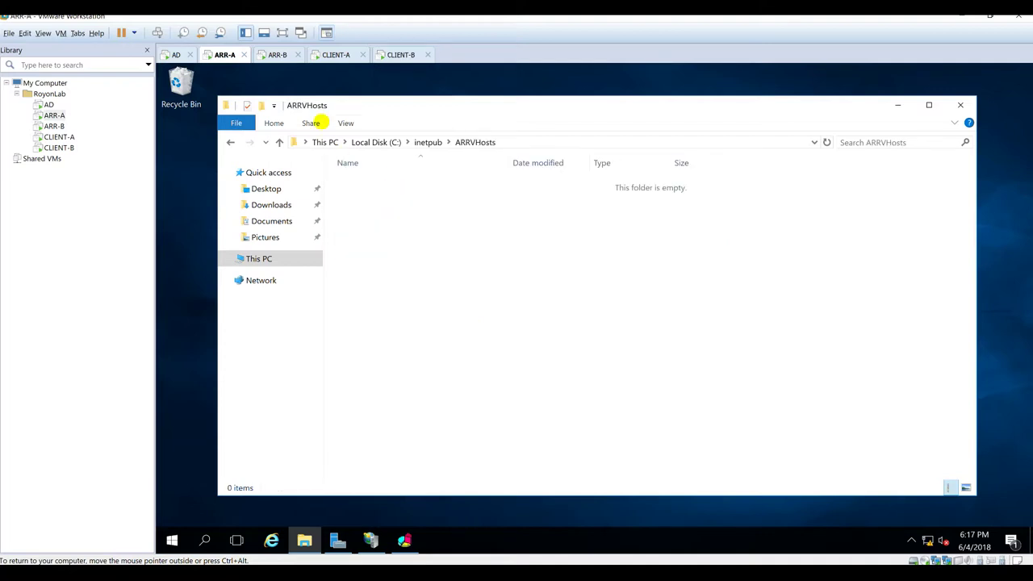
click(265, 106)
key(Return)
text(Configs)
key(Return)
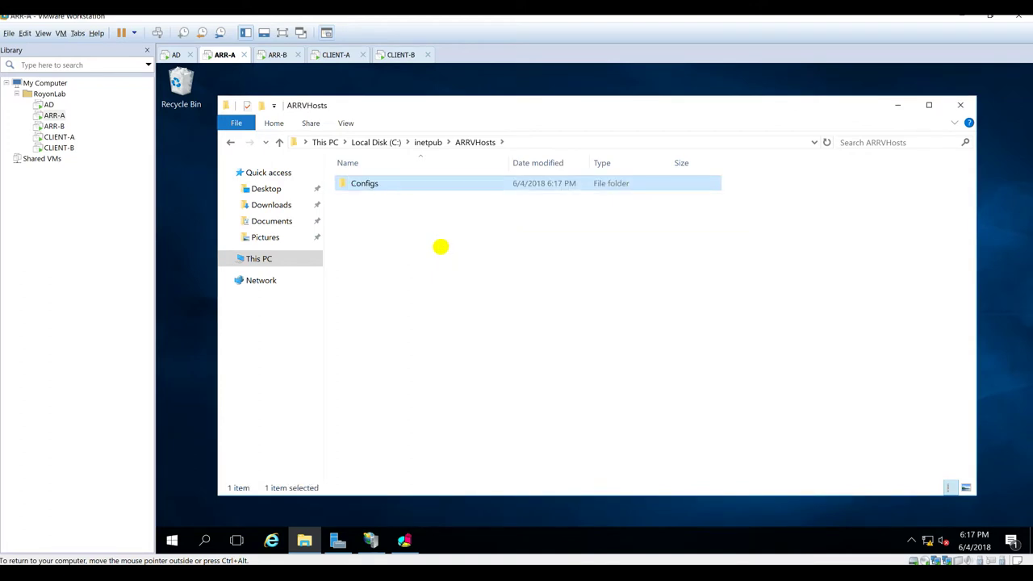
click(260, 106)
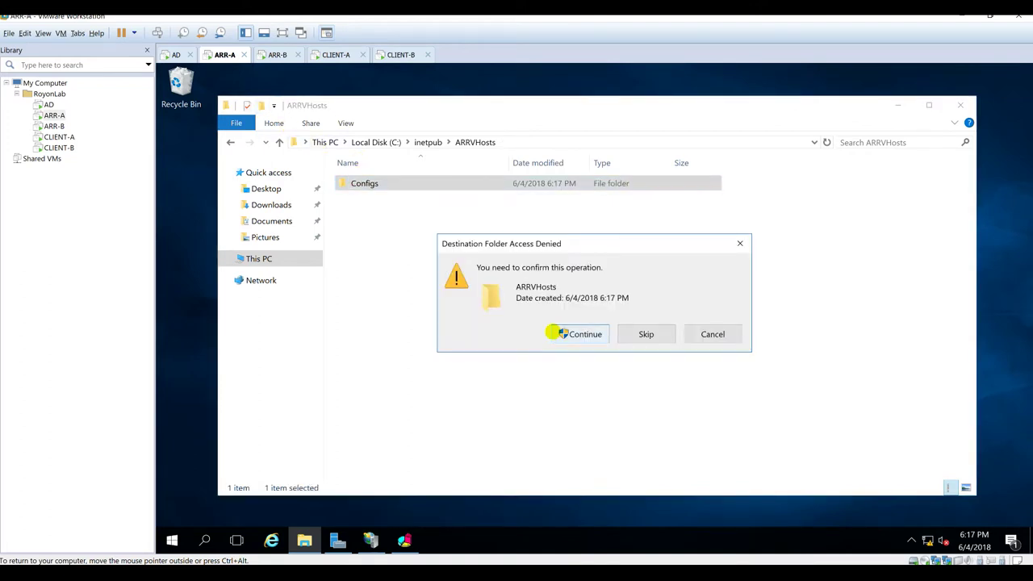
click(574, 334)
text(S)
key(Return)
Step: Check the ARRVHosts subfolders and return to inetpub
click(428, 142)
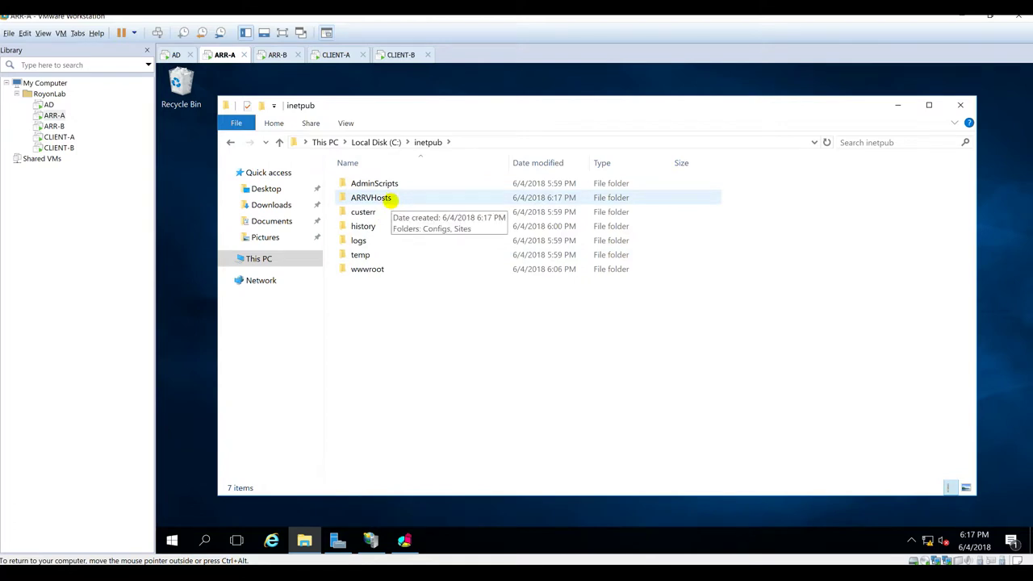
double_click(384, 198)
double_click(387, 184)
click(475, 142)
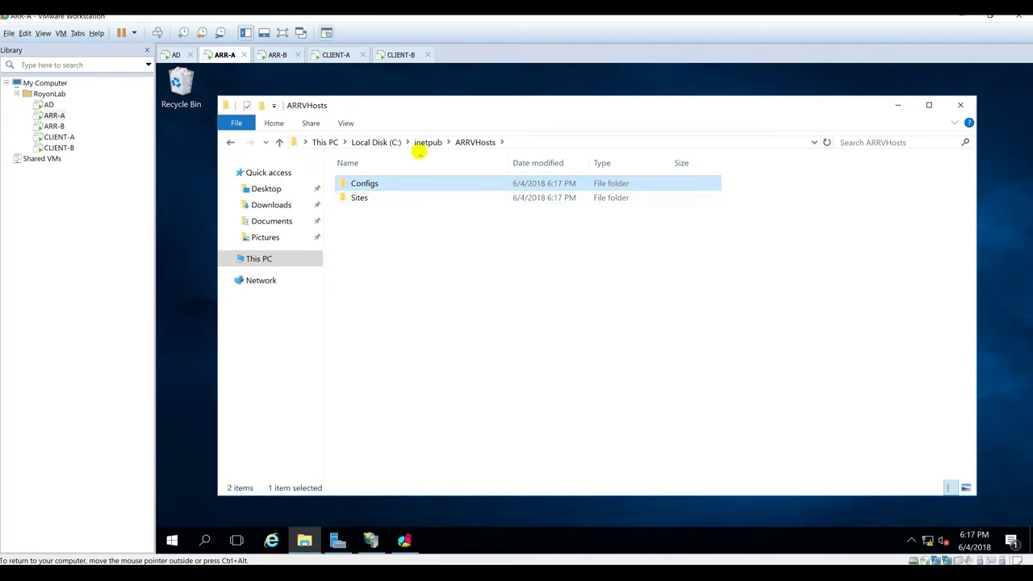
click(421, 144)
Step: Turn on Share this folder for ARRVHosts in Advanced Sharing and open its permissions
right_click(379, 198)
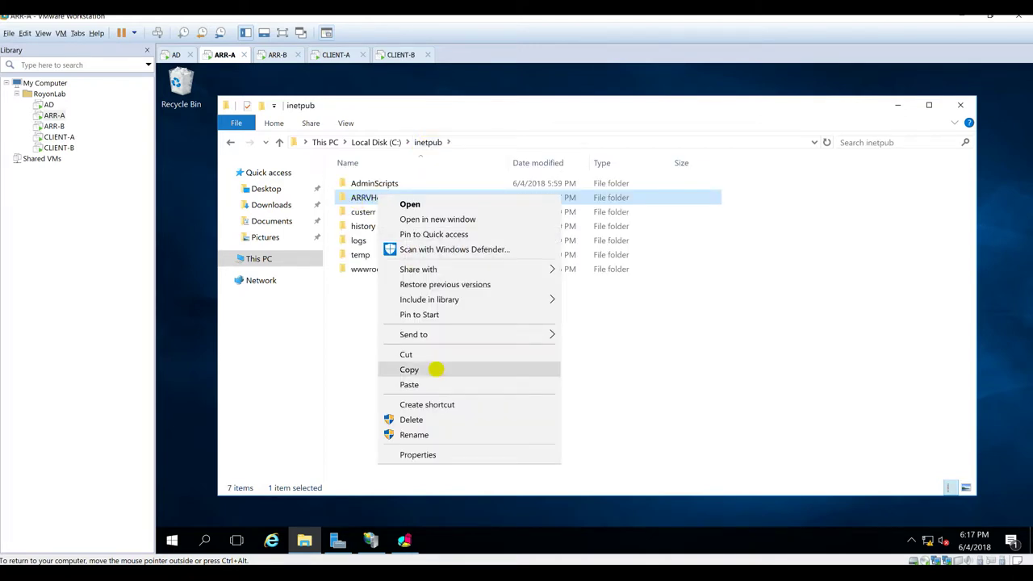
click(413, 454)
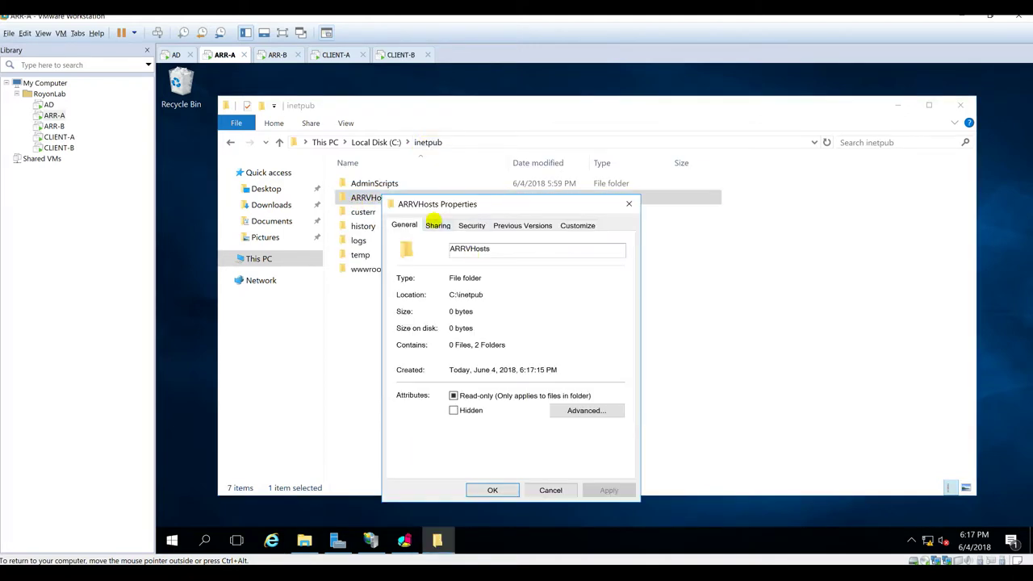
click(436, 225)
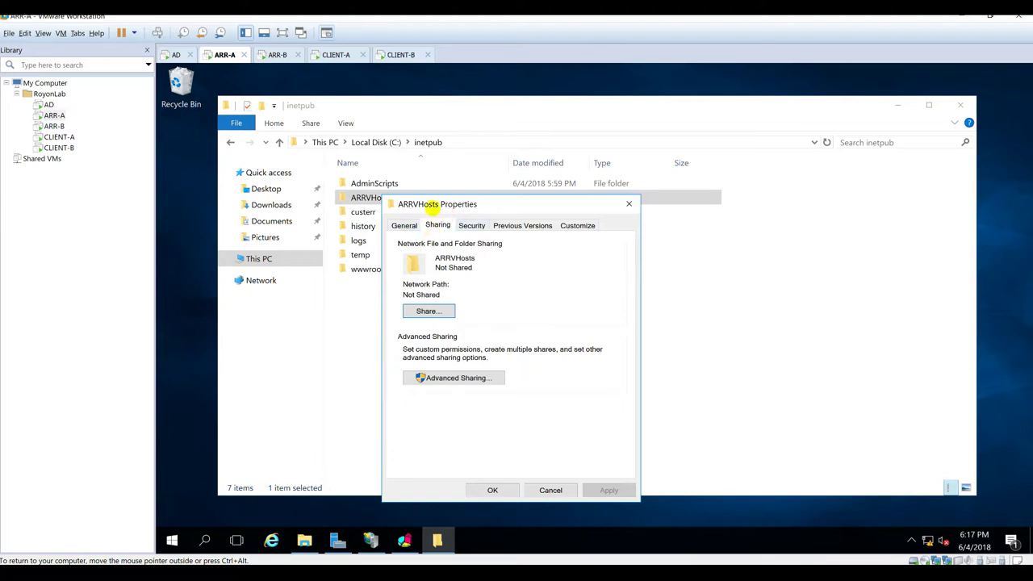
click(440, 378)
click(436, 250)
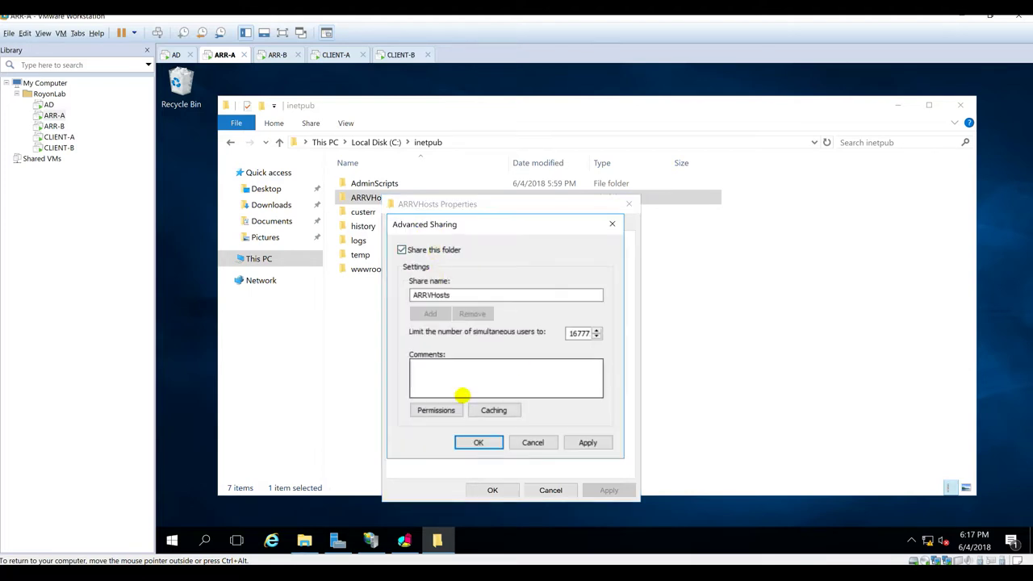
click(435, 410)
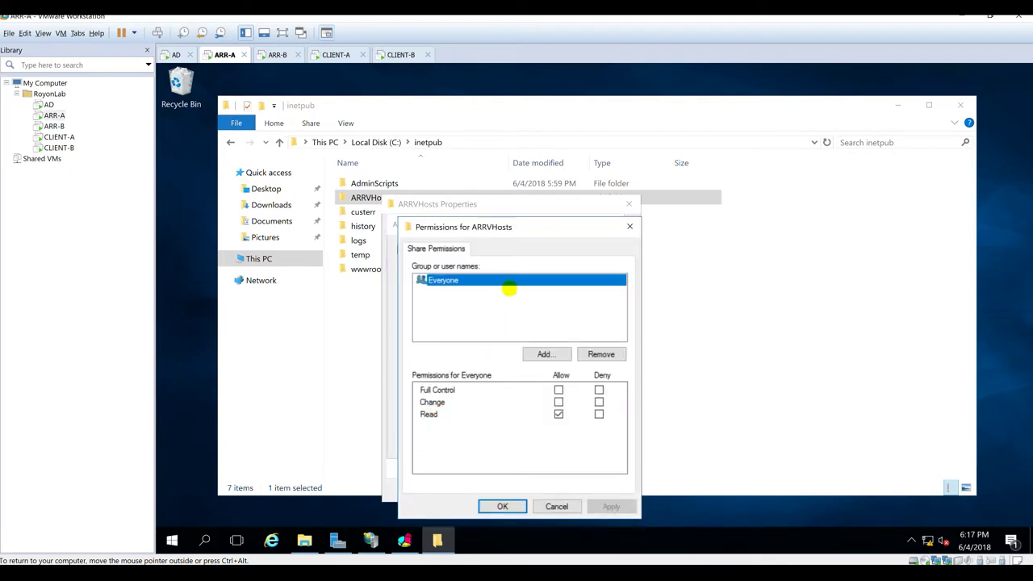
Step: Remove Everyone from the share permissions and add the application admin domain account
click(601, 354)
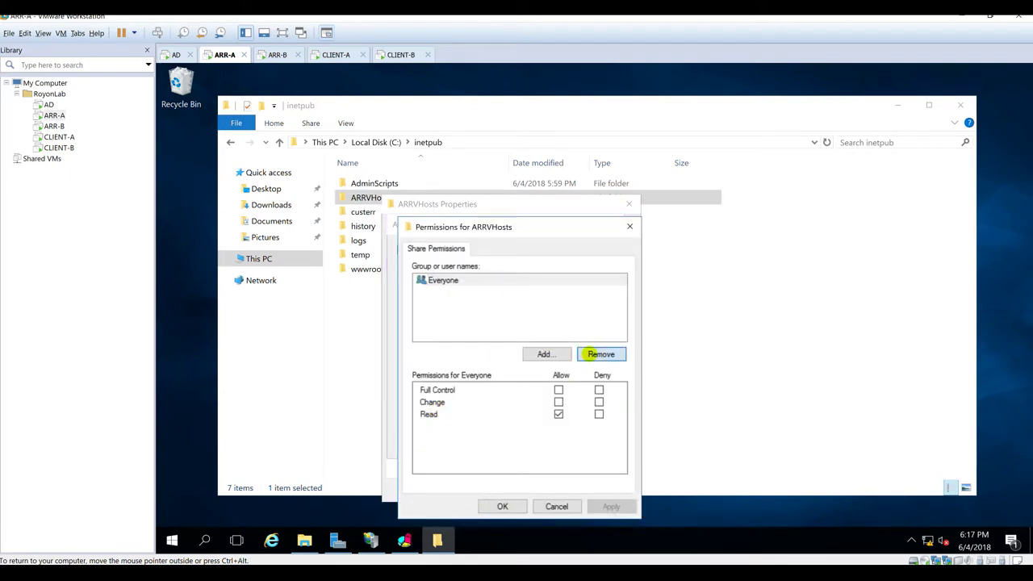
click(544, 353)
text(app)
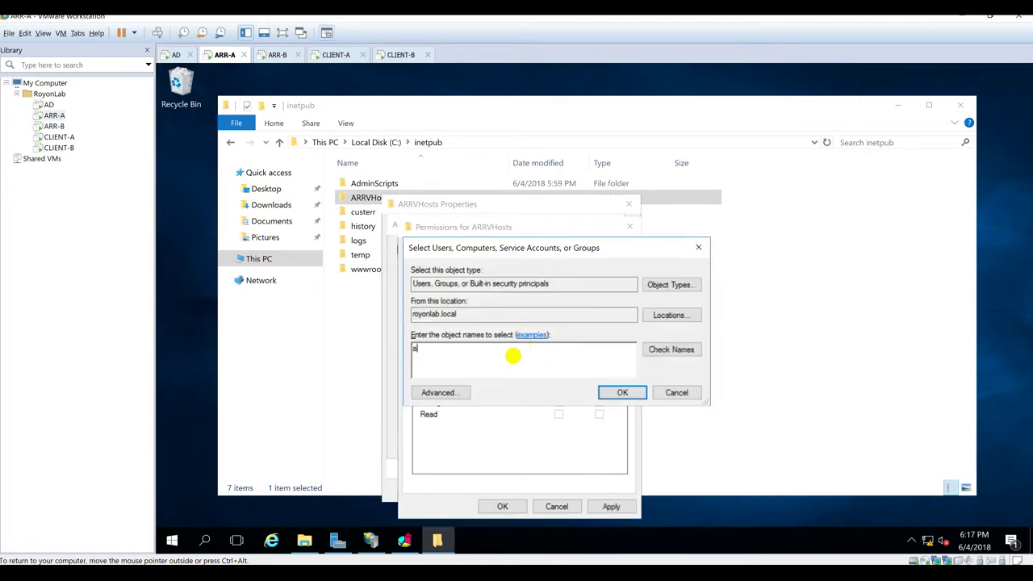
click(671, 349)
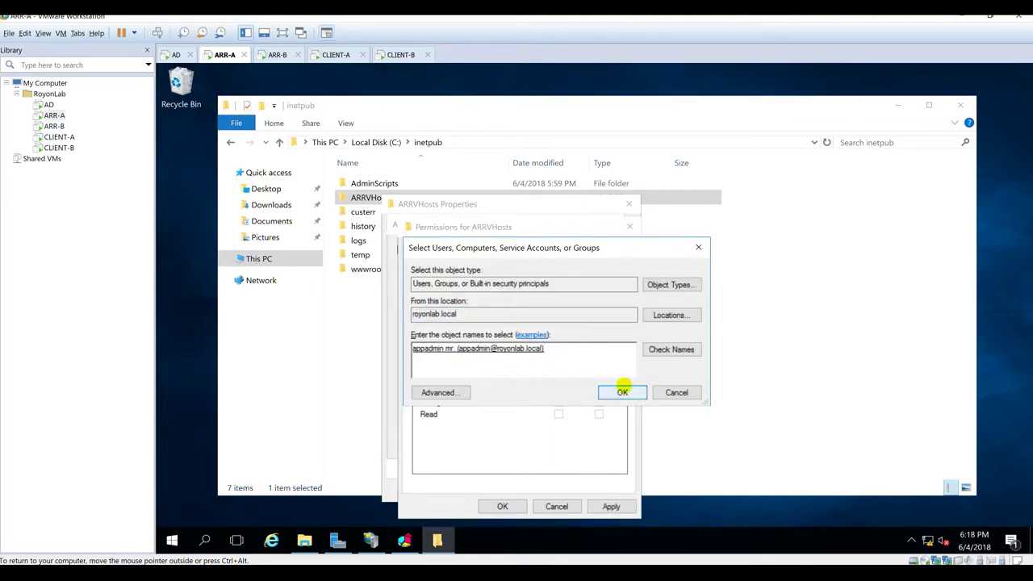
click(622, 393)
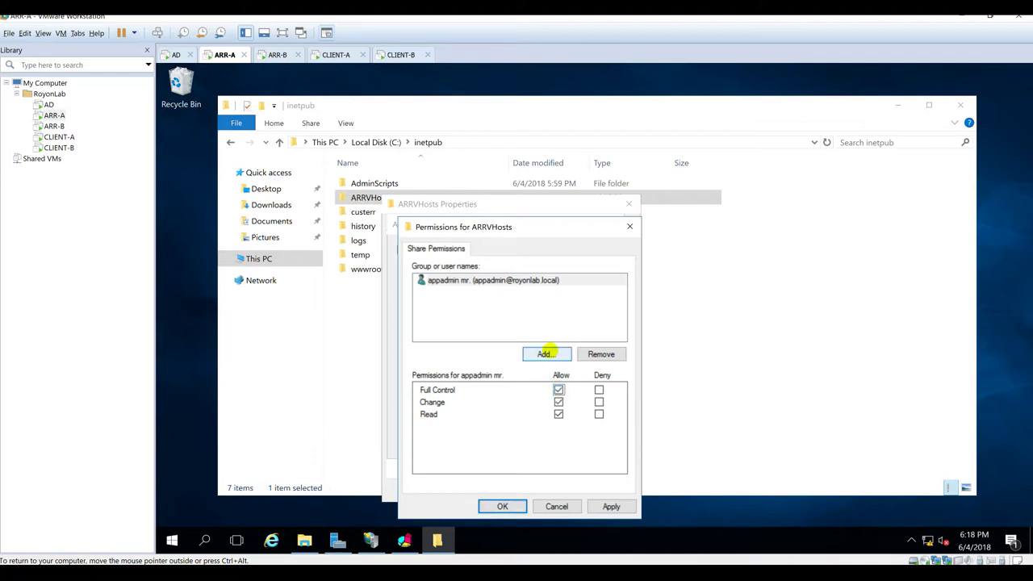
Step: Add Administrator with Full Control and SYSTEM to the ARRVHosts share permissions
click(545, 353)
text(admin)
key(alt+c)
click(622, 392)
click(558, 390)
click(546, 353)
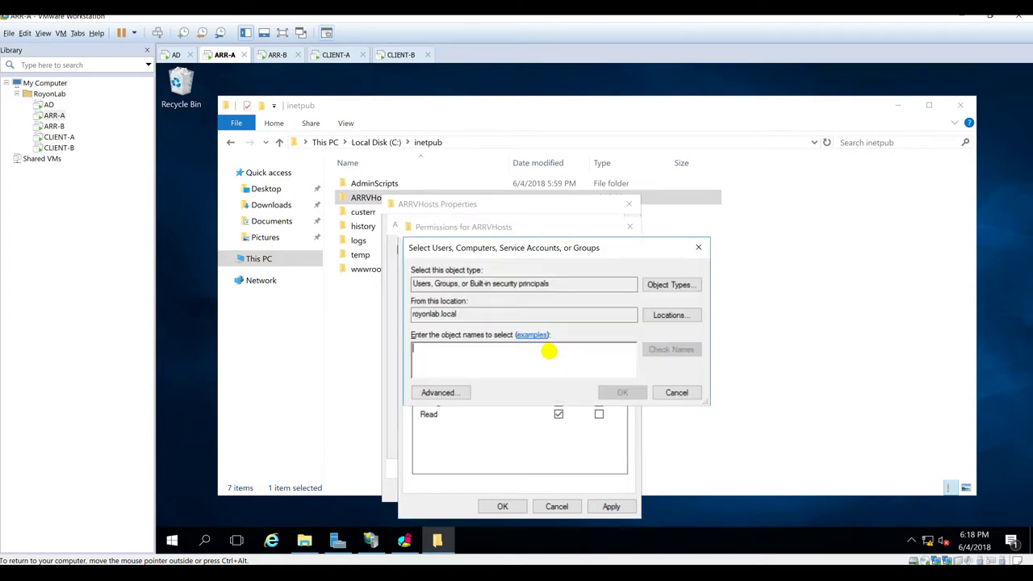
text(Syste)
key(alt+c)
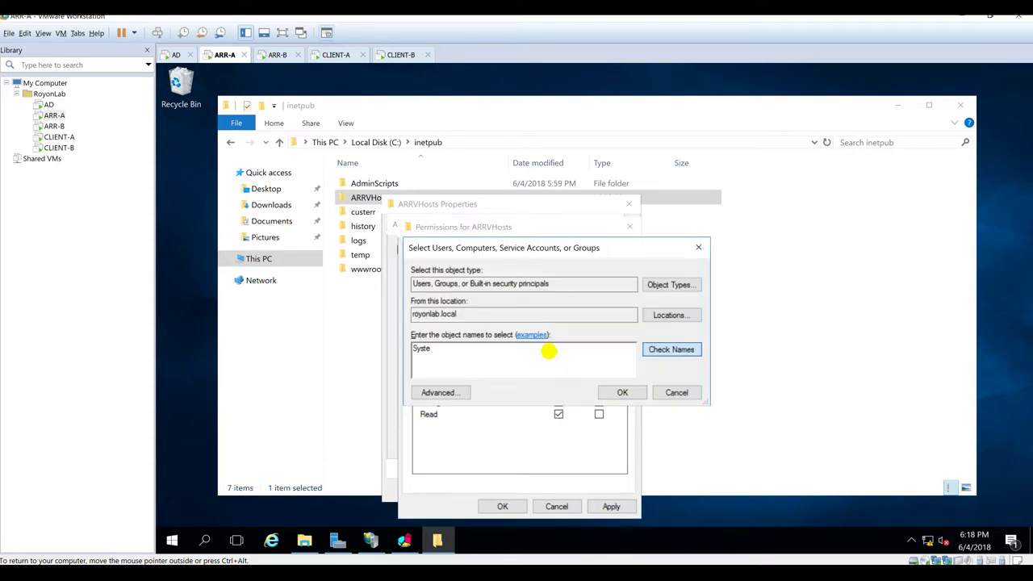
click(622, 392)
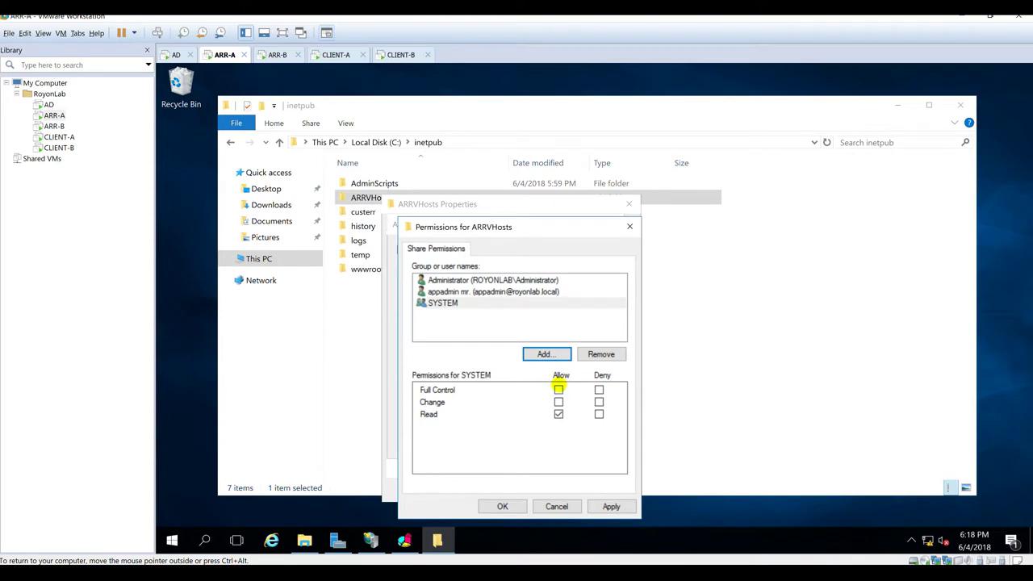
click(448, 280)
click(446, 303)
click(464, 318)
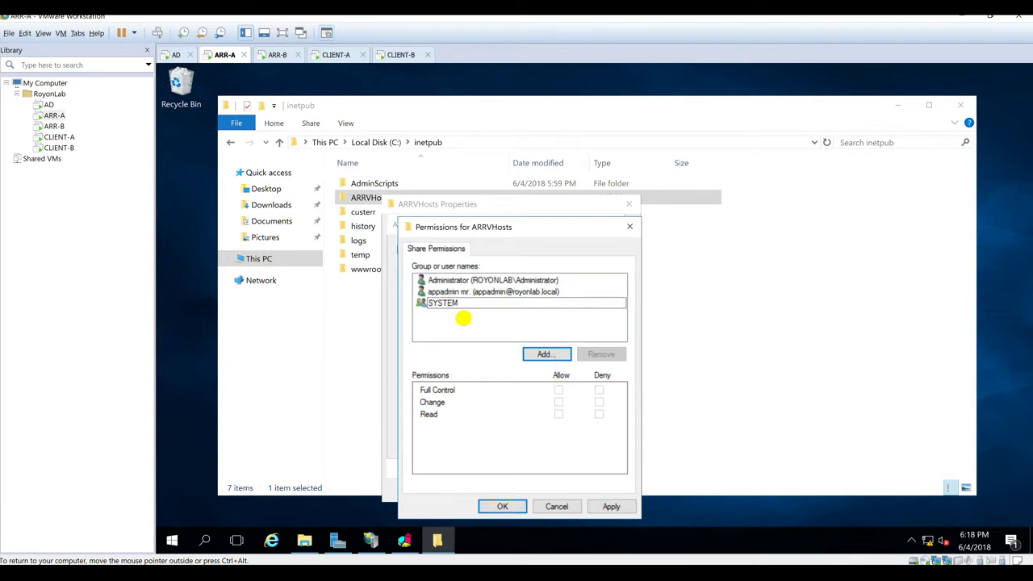
Step: Add the local ARR-A IIS_IUSRS group to the share permissions
click(531, 357)
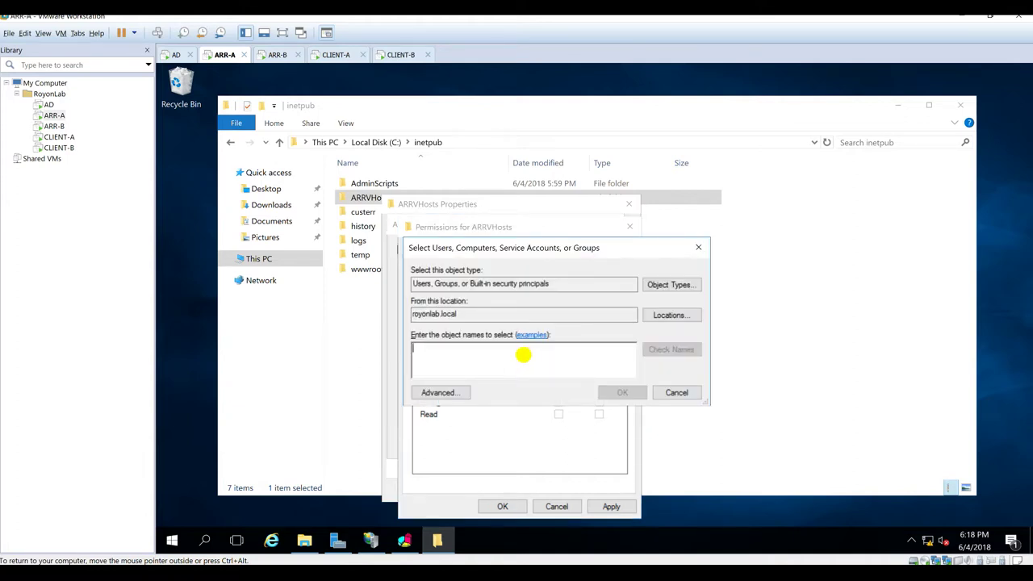
click(669, 314)
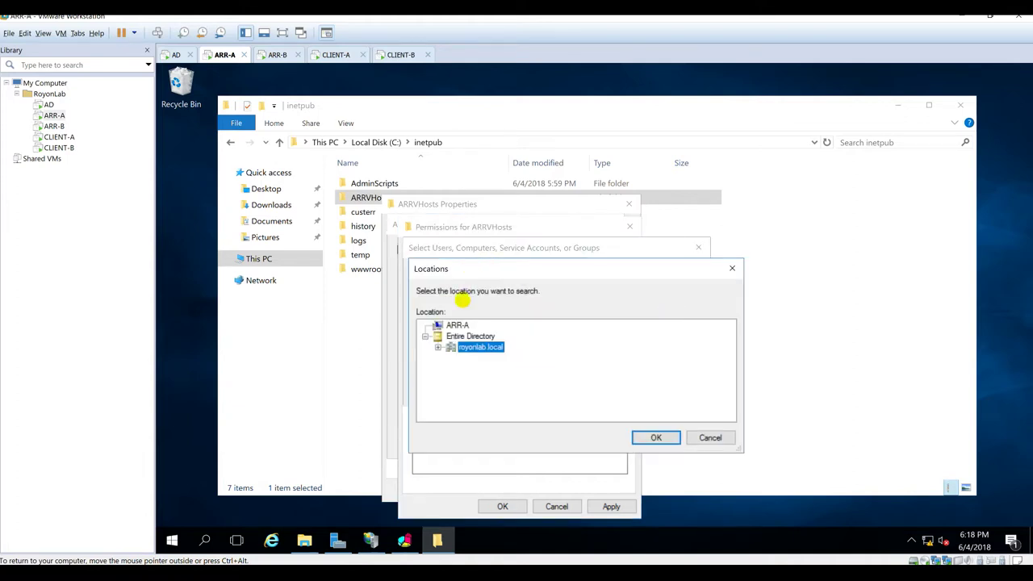
click(457, 324)
click(652, 434)
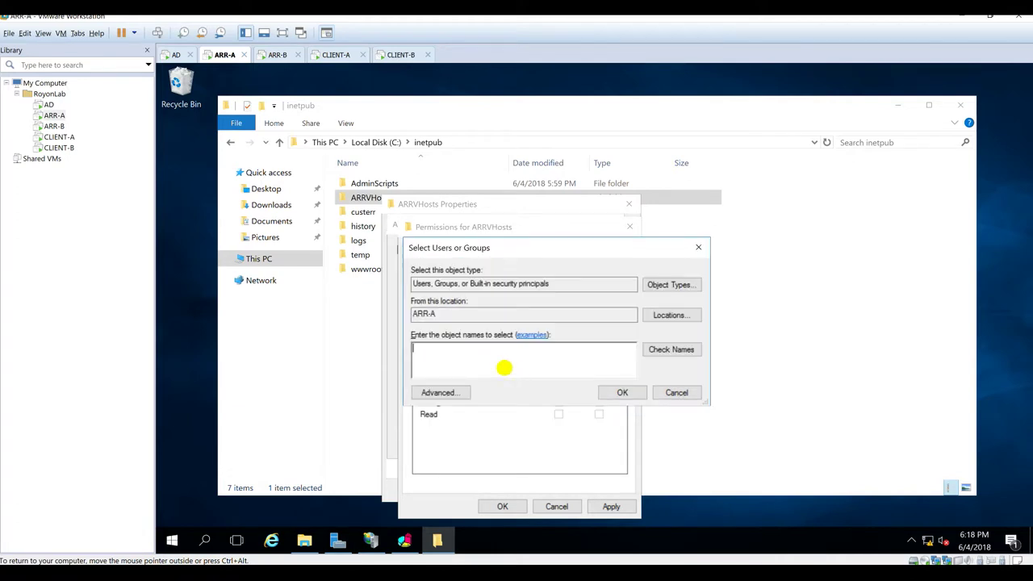
click(439, 393)
click(721, 268)
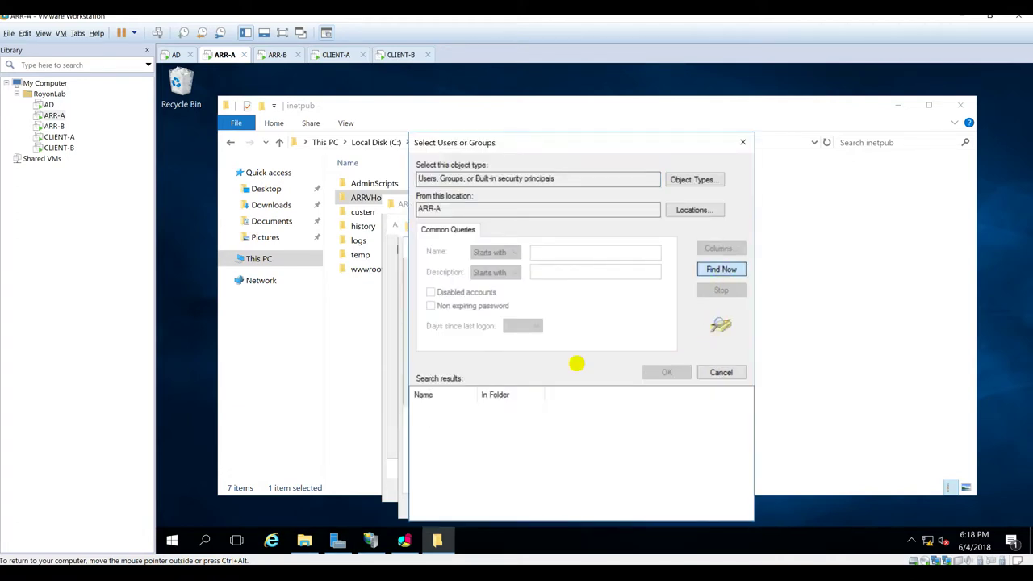
click(427, 442)
key(i)
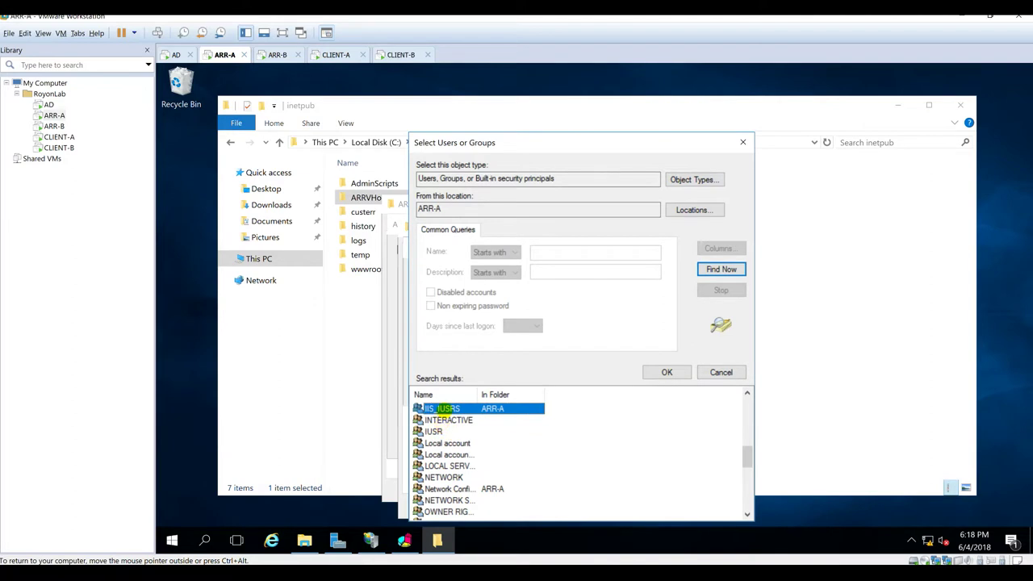
double_click(442, 408)
click(606, 389)
Step: Allow Full Control for IIS_IUSRS, apply, and confirm the advanced sharing settings
click(558, 390)
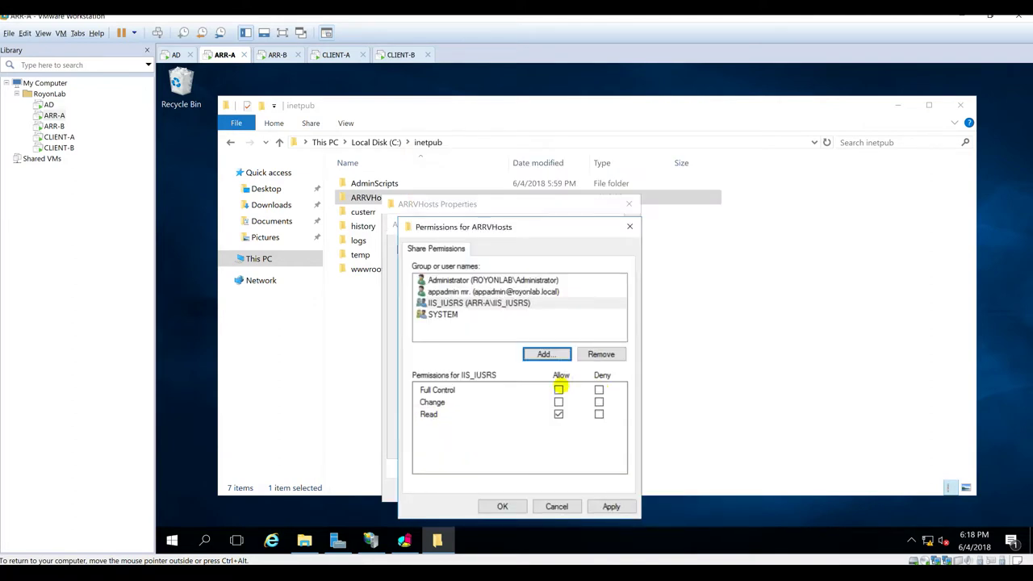
click(611, 506)
click(502, 506)
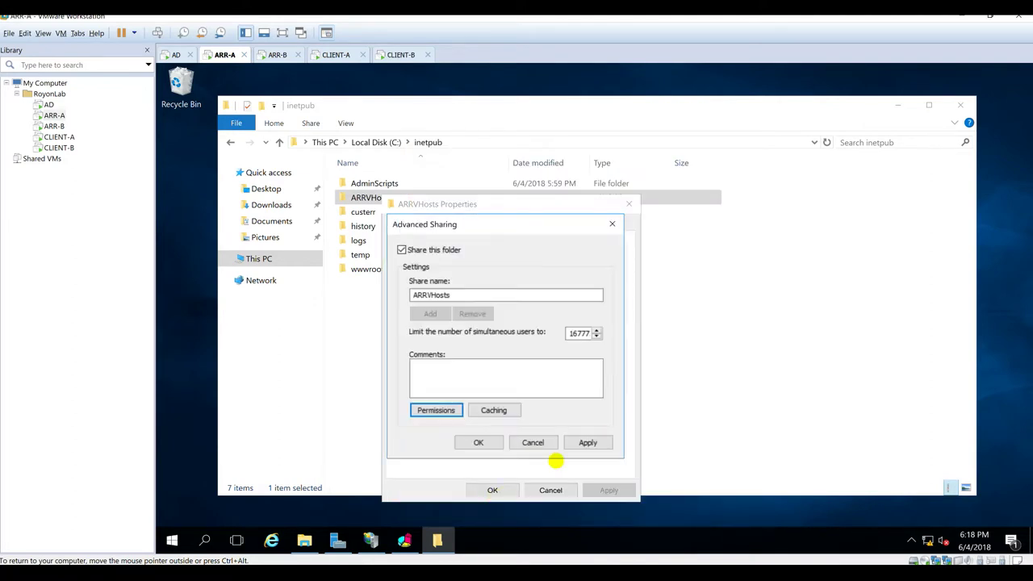
click(478, 442)
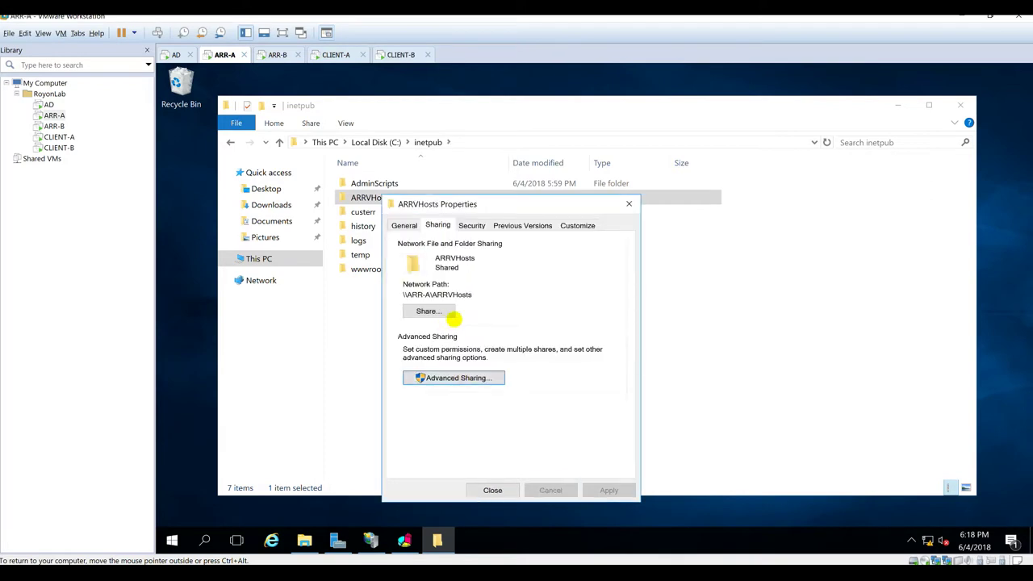
Step: In ARRVHosts security permissions, find the IIS_IUSRS group on ARR-A
click(471, 225)
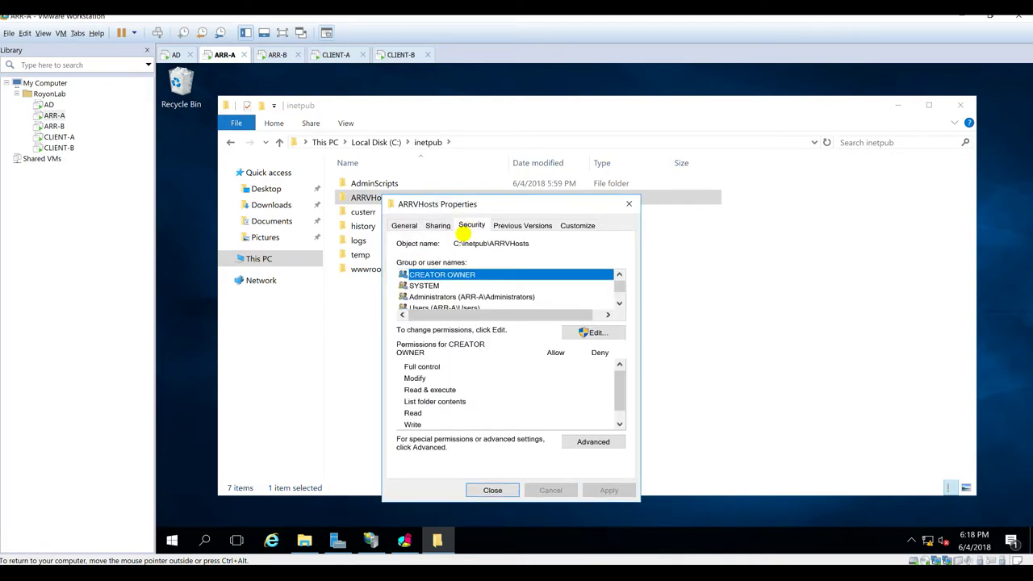
click(576, 331)
click(552, 380)
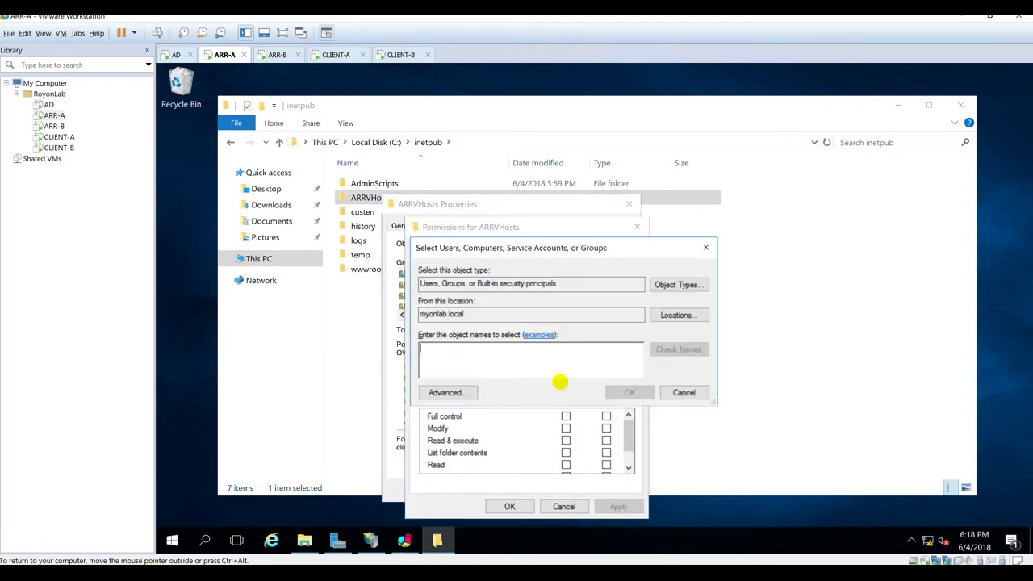
click(676, 314)
click(449, 324)
click(664, 436)
click(445, 393)
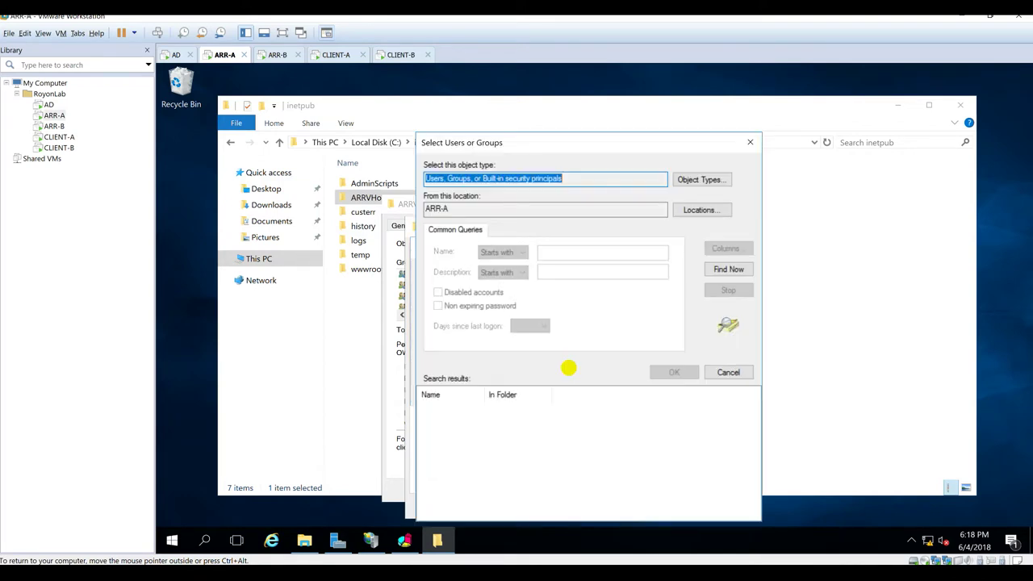
click(728, 268)
click(452, 465)
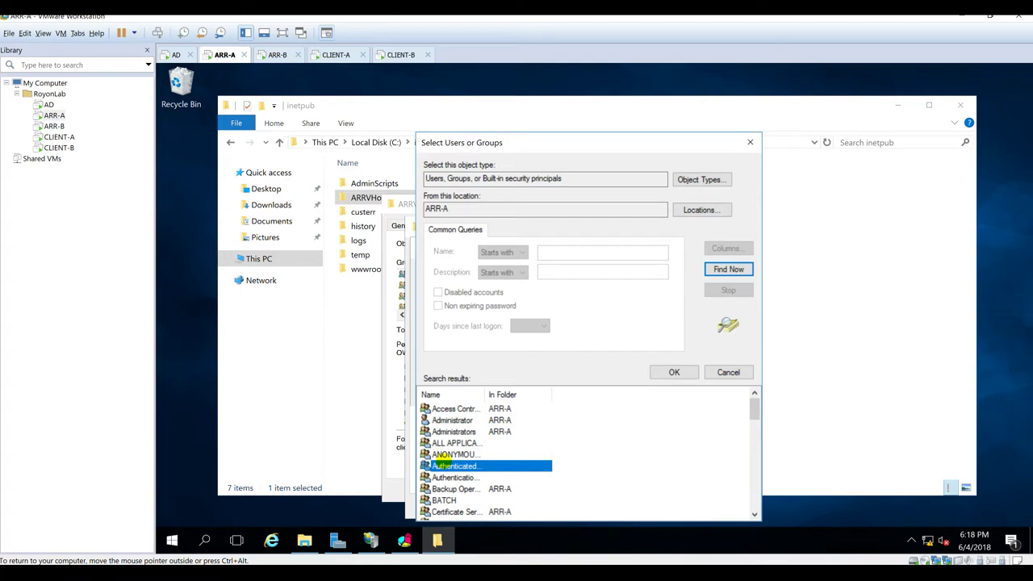
scroll(452, 465, down, 5)
click(456, 406)
click(674, 372)
Step: Add ARR-A\IIS_IUSRS to the NTFS permissions, apply, and close the properties
click(629, 392)
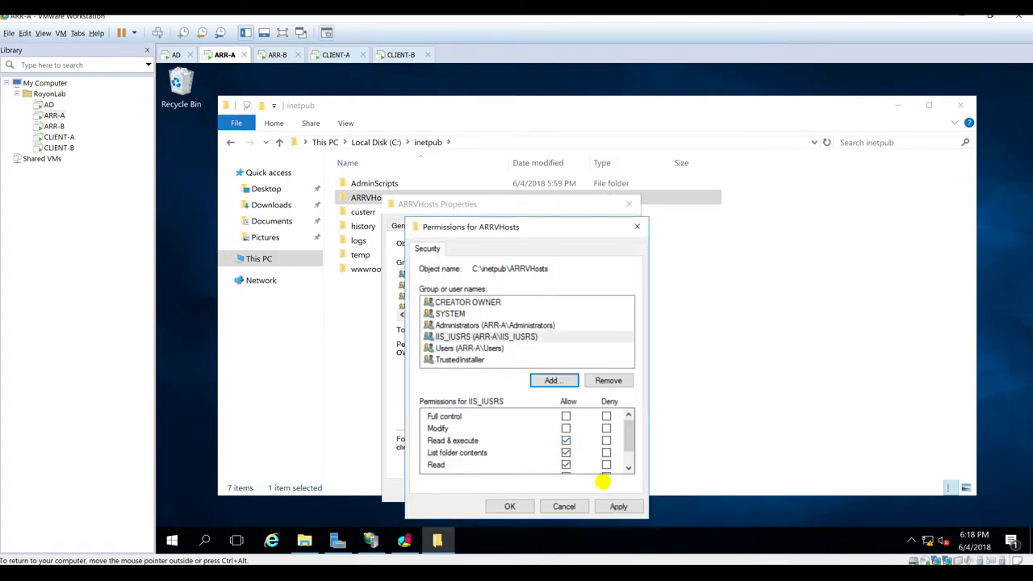
click(618, 506)
click(509, 506)
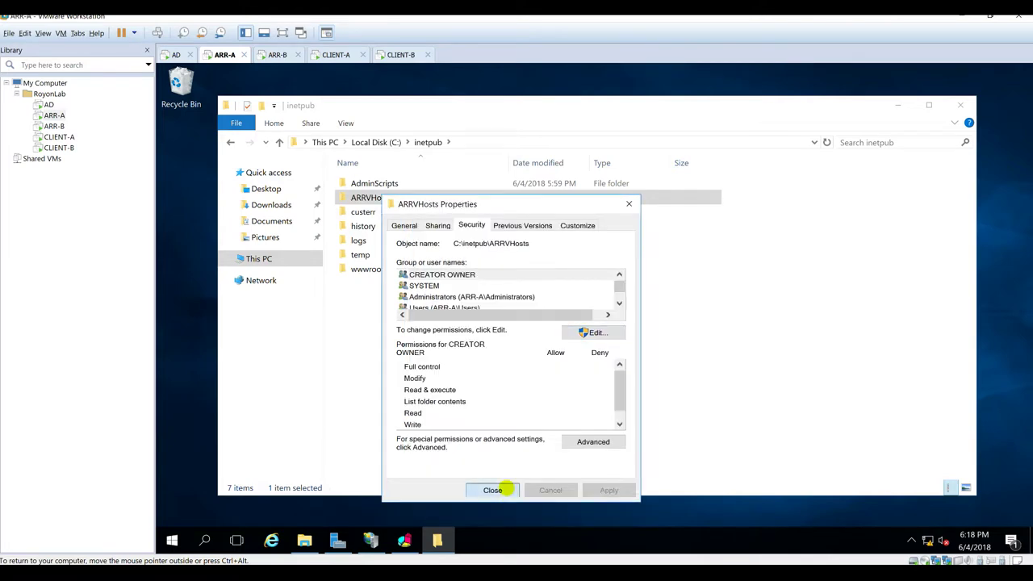
click(494, 489)
click(520, 324)
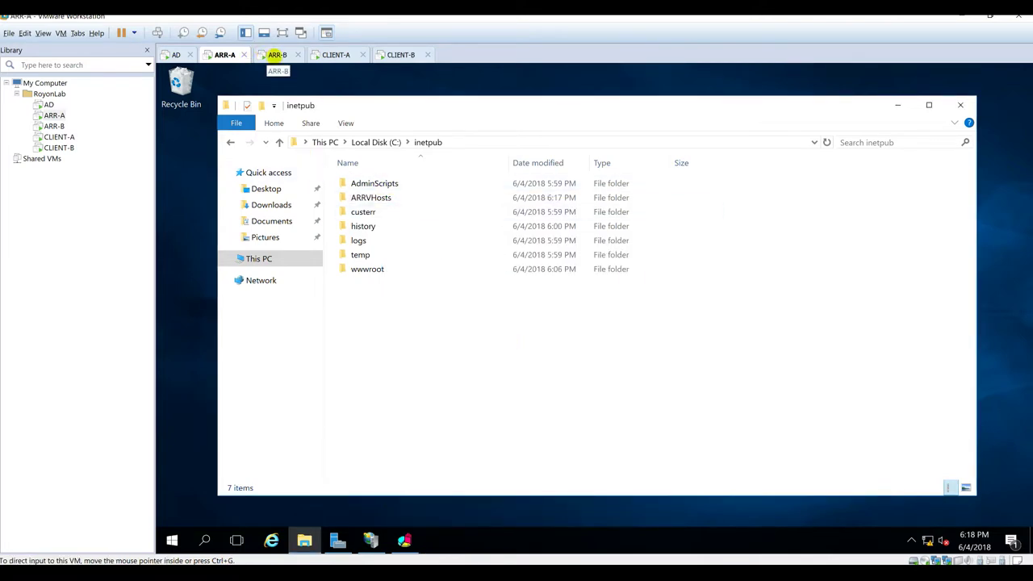
Step: On ARR-B, create the ARRVHosts folder in C:\inetpub
click(277, 55)
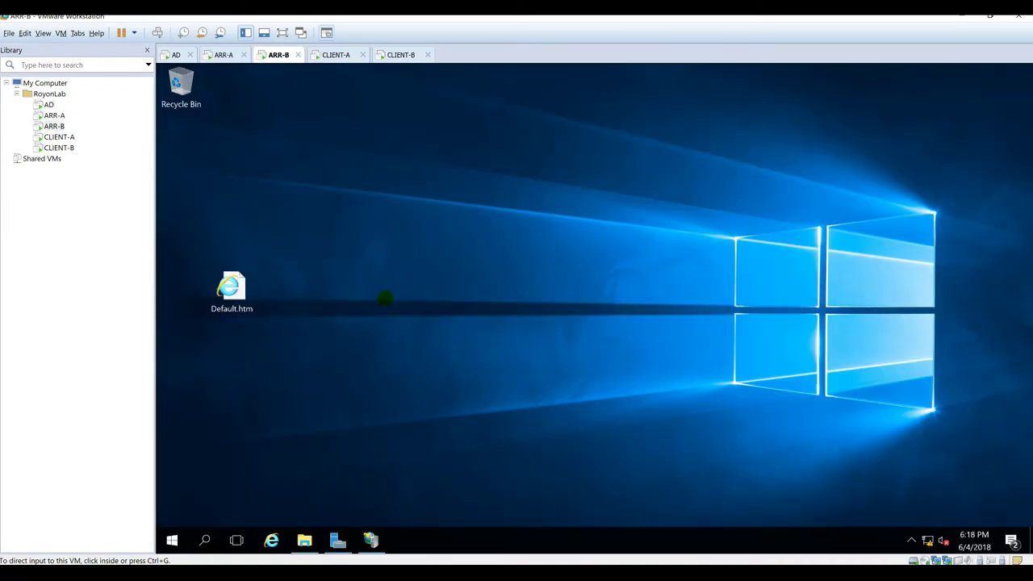
click(304, 540)
click(428, 142)
right_click(402, 336)
click(611, 482)
text(ARRVHosts)
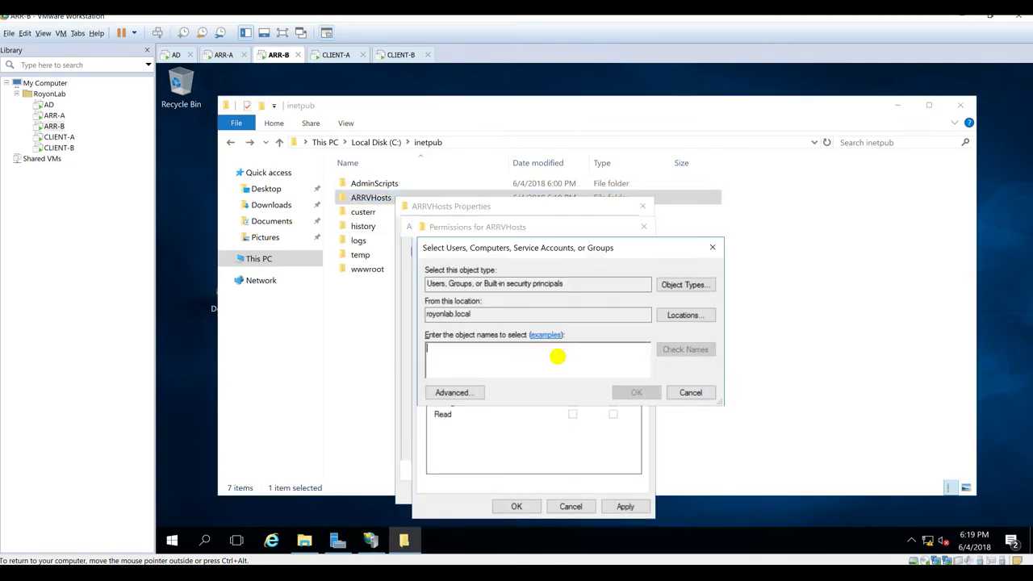
text(a)
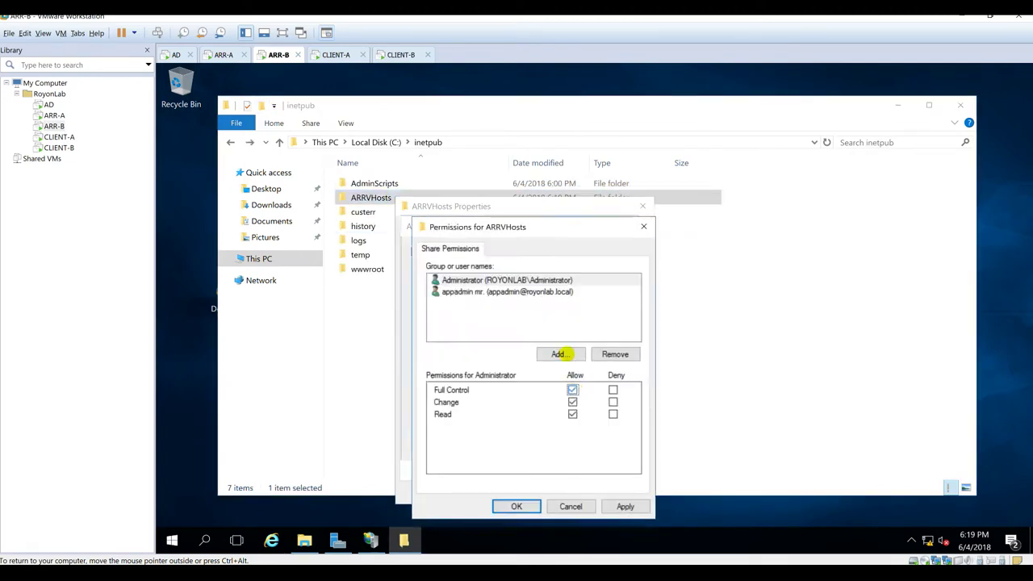
Step: Add SYSTEM and ARR-B\IIS_IUSRS to the ARRVHosts permissions and confirm
click(560, 352)
text(syste)
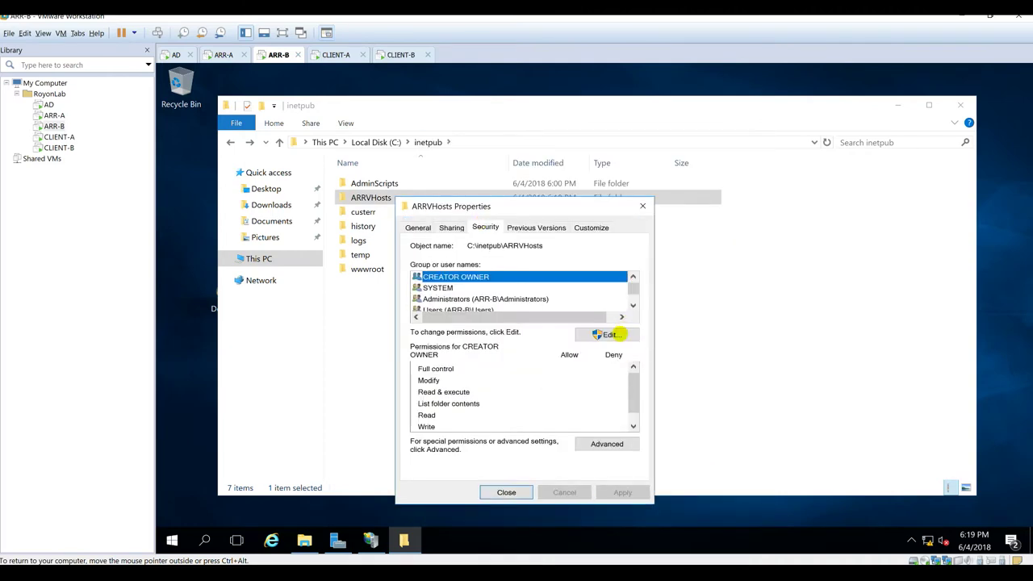
click(606, 331)
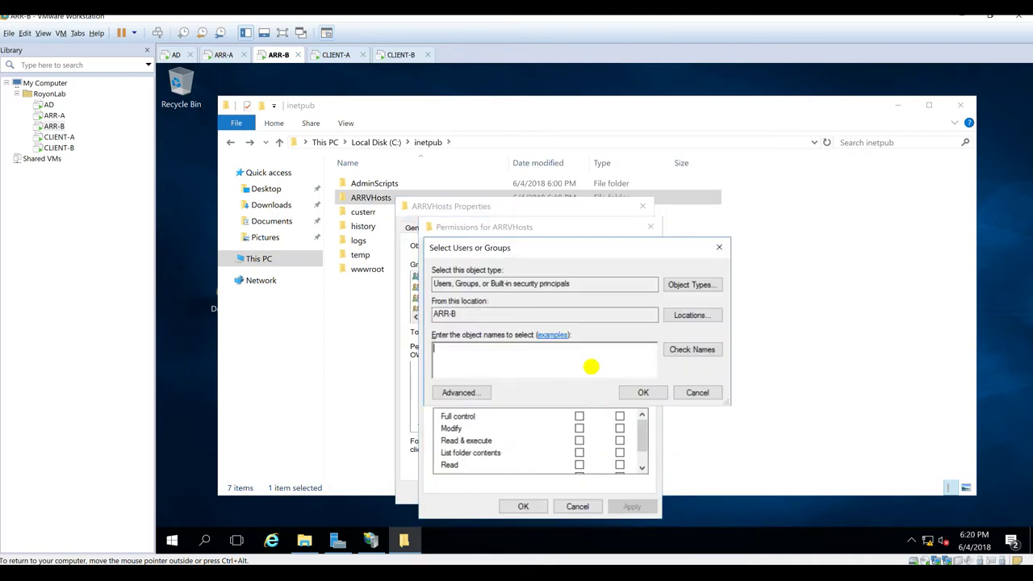
click(461, 393)
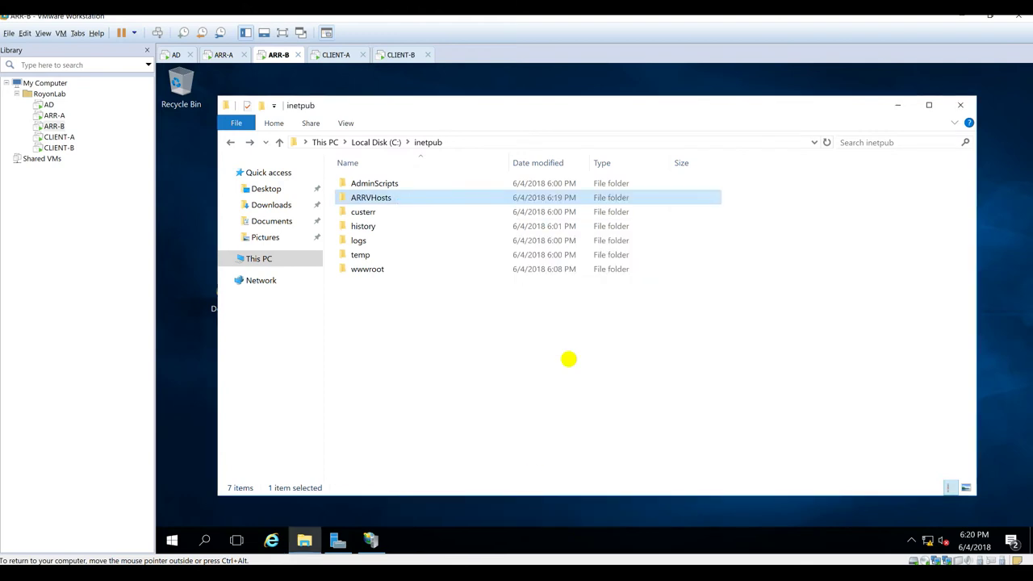
click(569, 359)
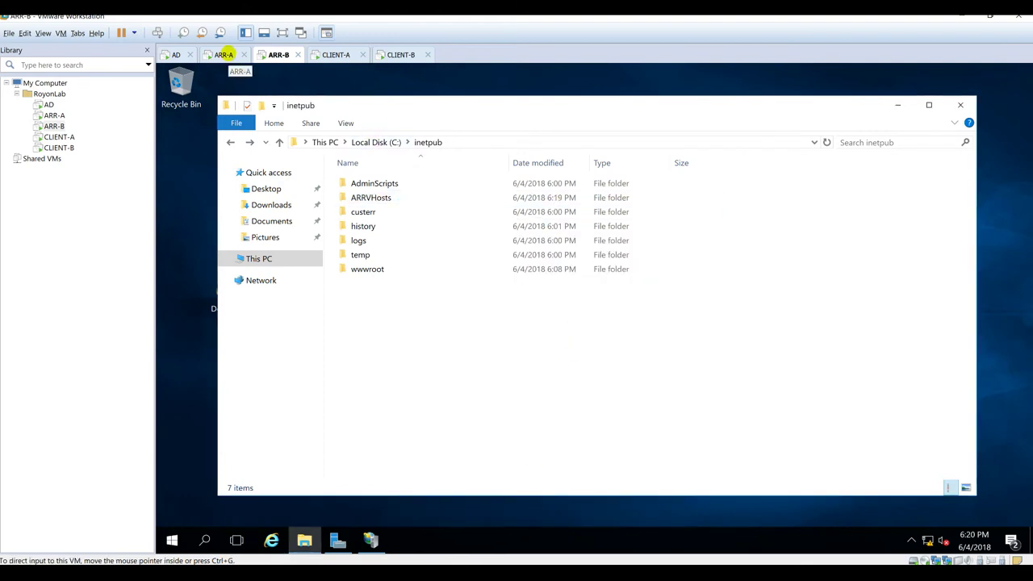
Step: On ARR-A, move Default.htm from wwwroot into ARRVHosts\Sites, then bring up IIS Manager
click(224, 54)
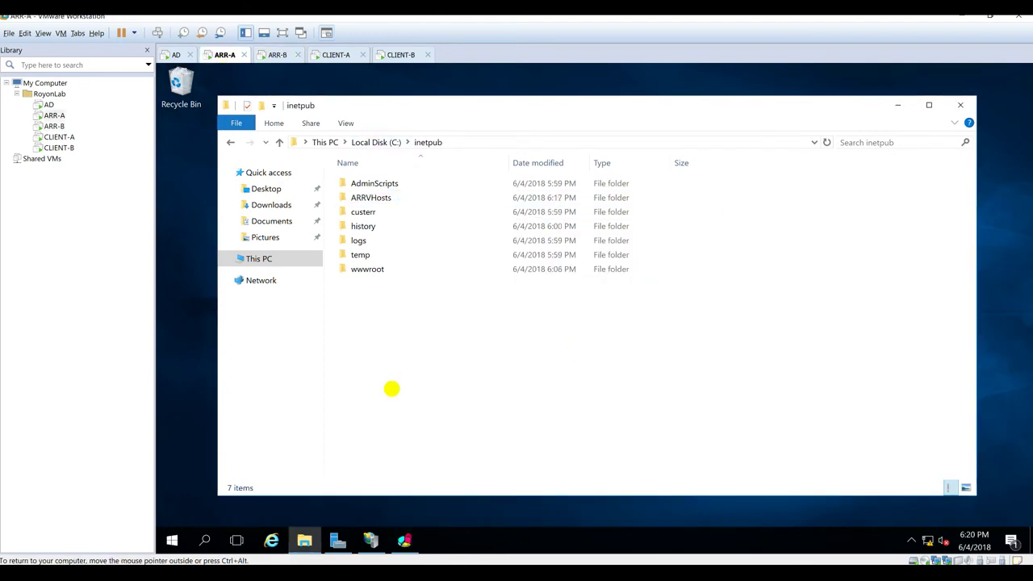
double_click(347, 269)
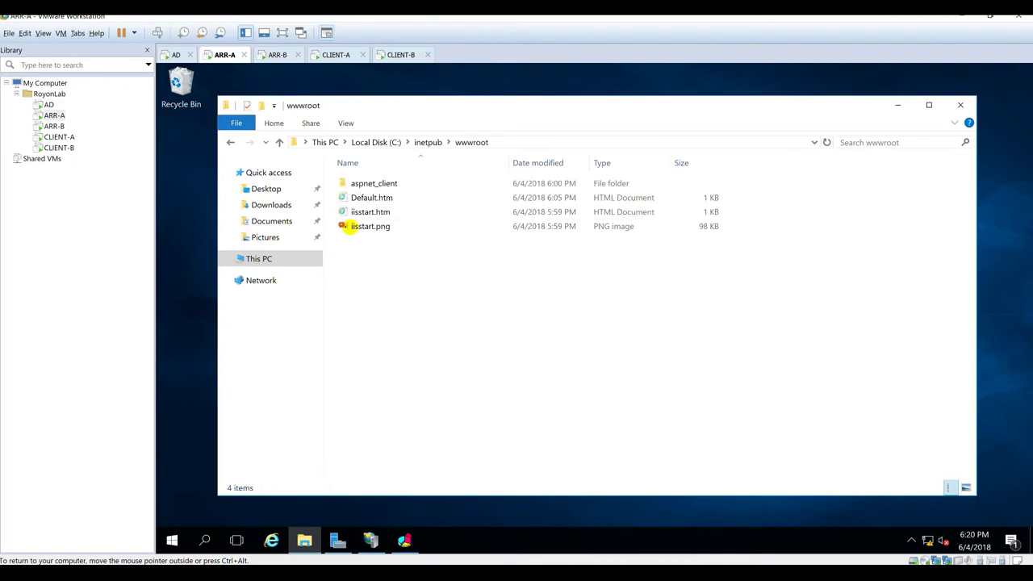
click(360, 198)
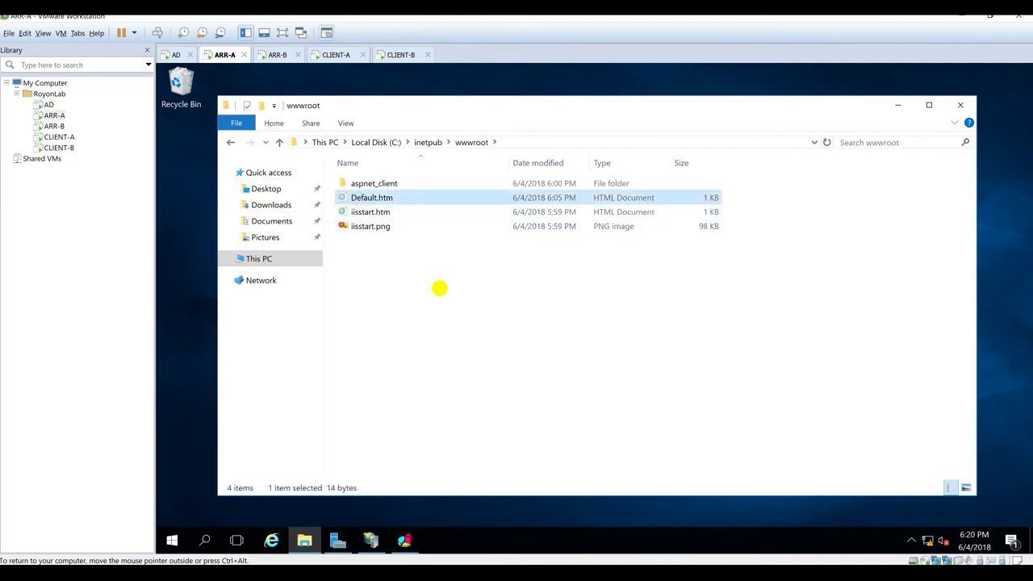
click(428, 142)
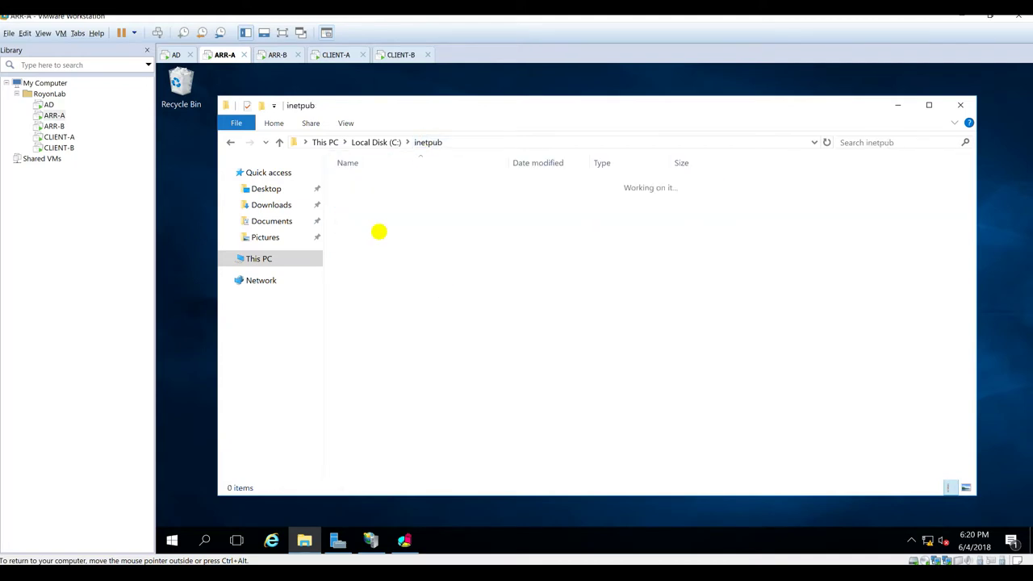
double_click(371, 199)
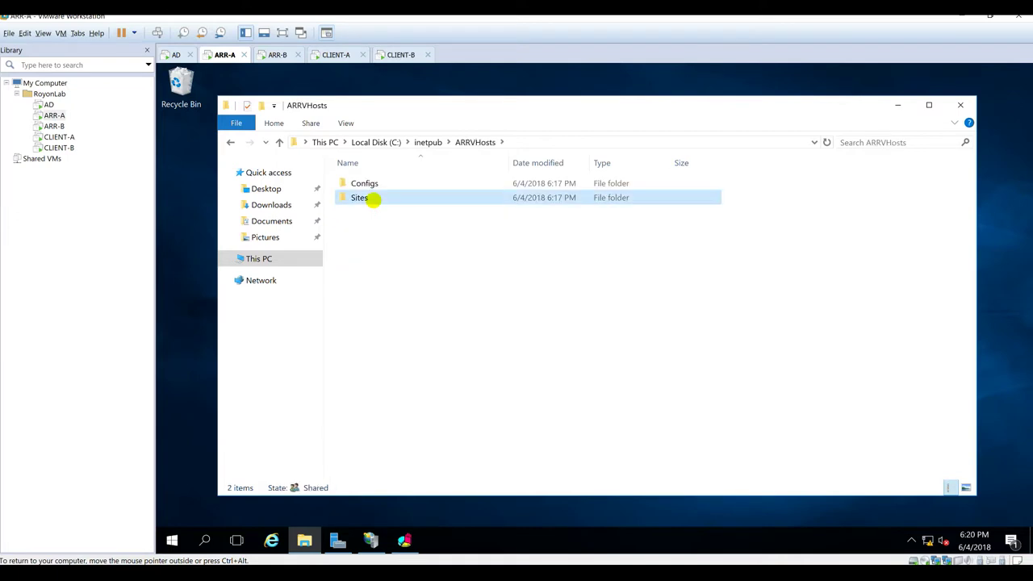
double_click(369, 200)
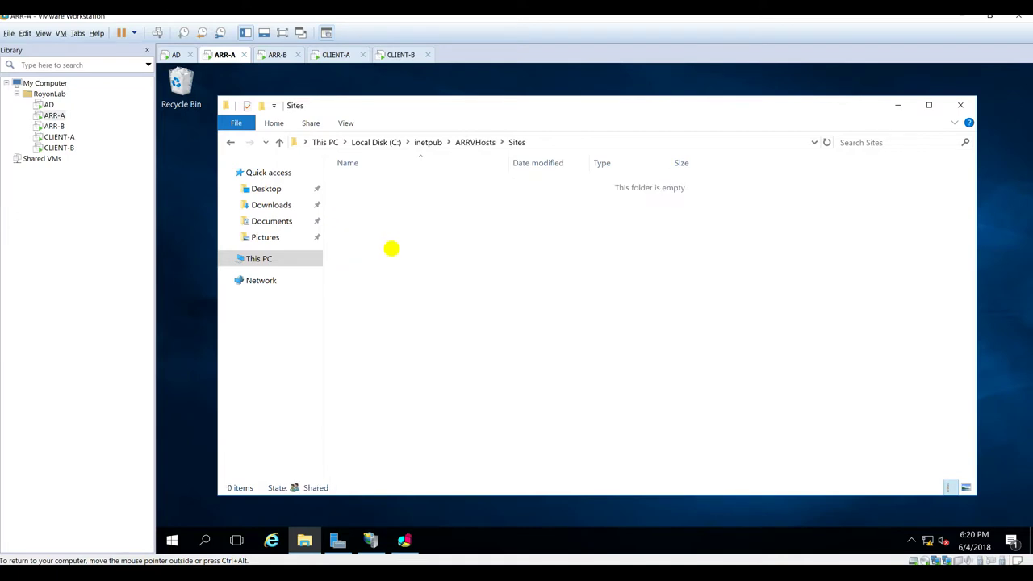
key(ctrl+v)
click(558, 323)
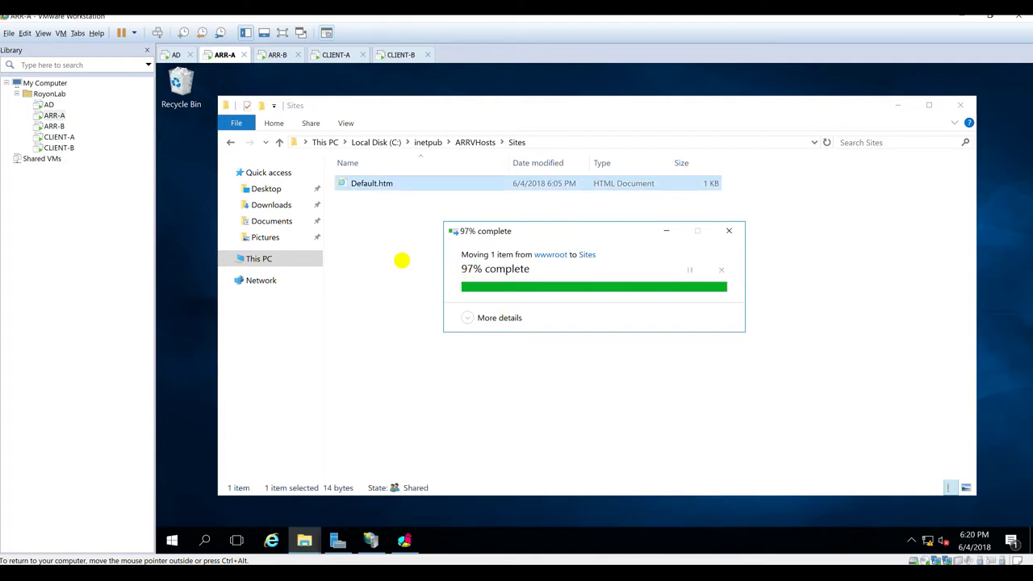
click(401, 261)
click(370, 539)
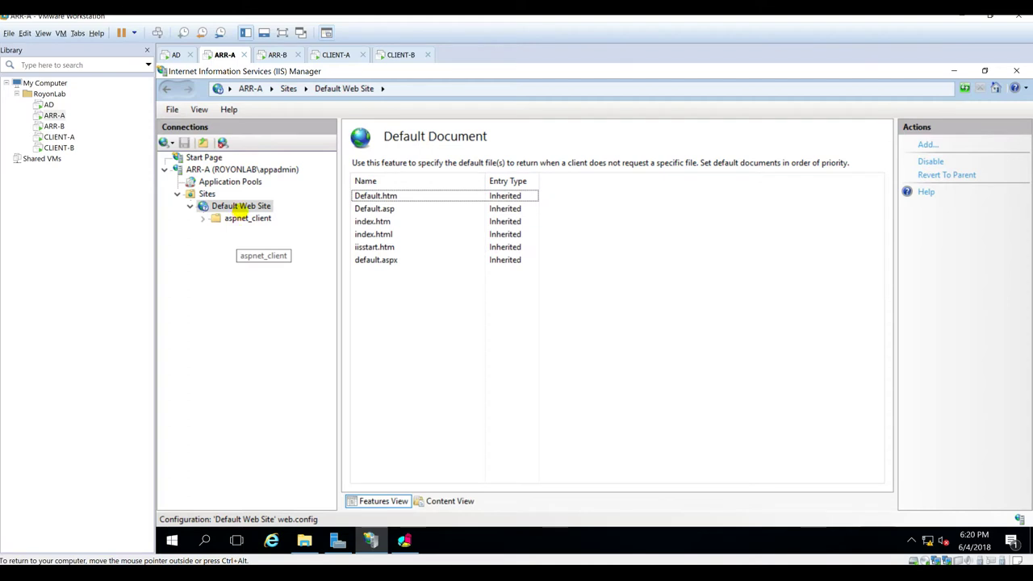
Step: Change Default Web Site's physical path to C:\inetpub\ARRVHosts\Sites
right_click(241, 207)
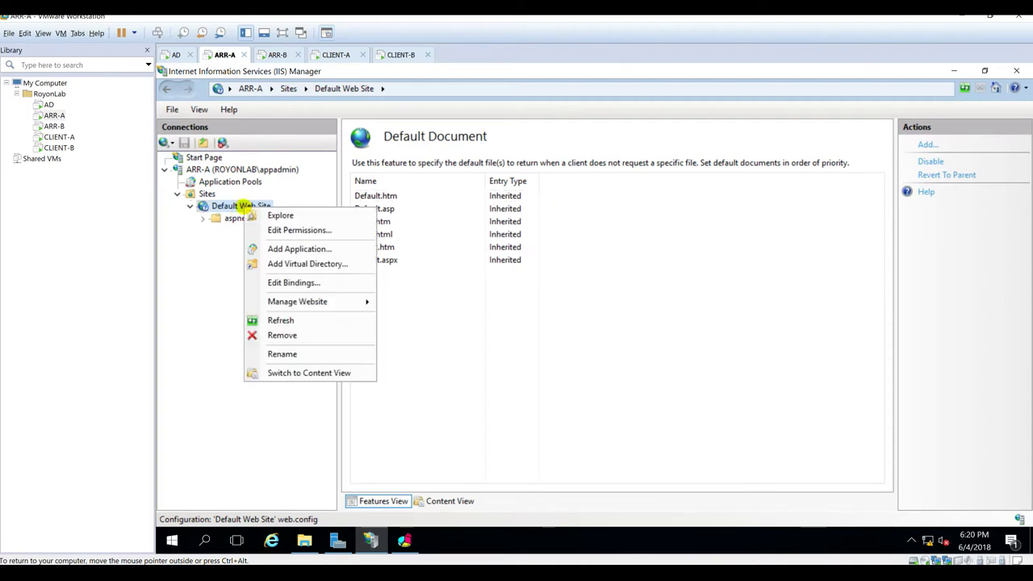
click(218, 204)
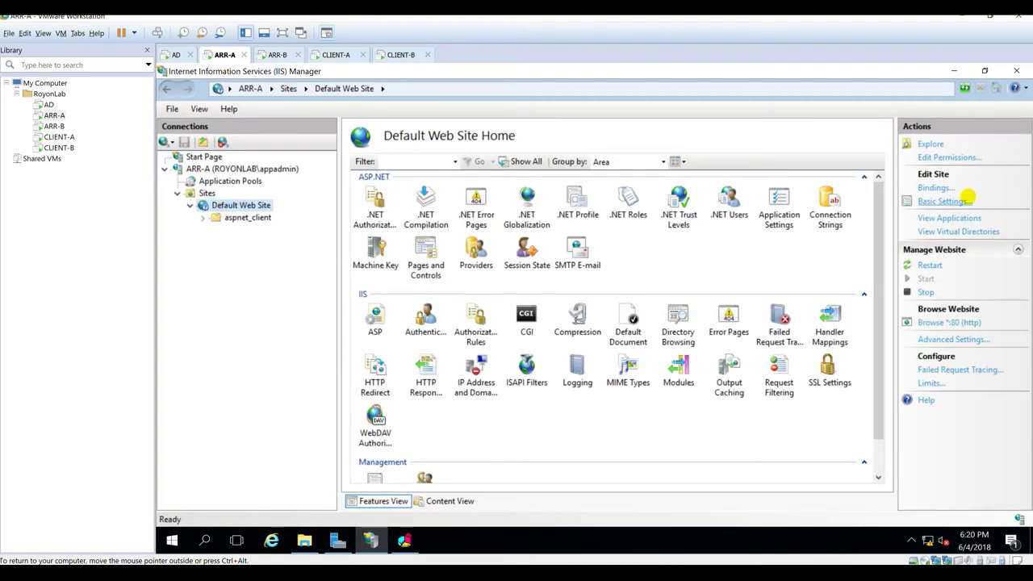
click(944, 201)
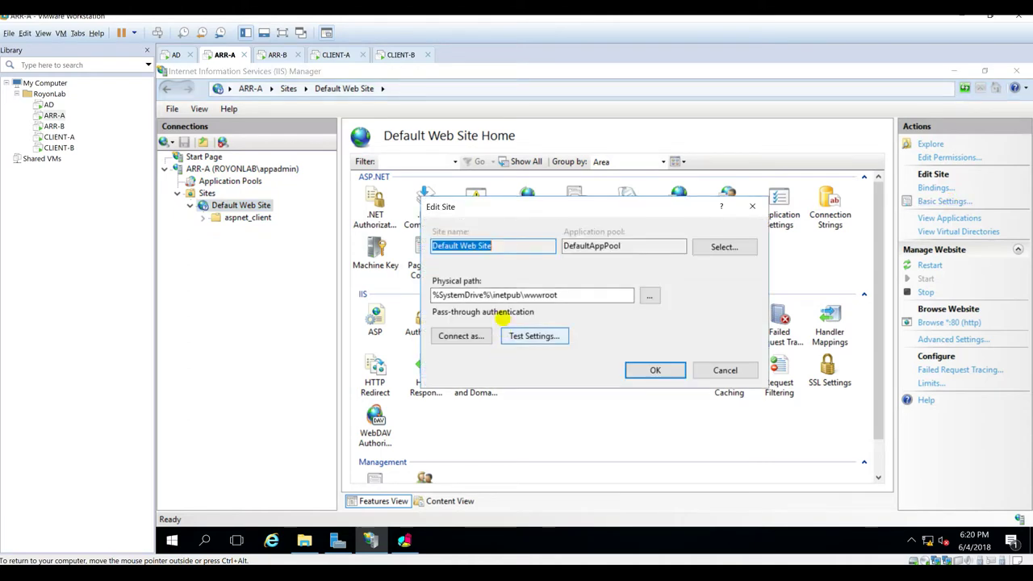
double_click(575, 295)
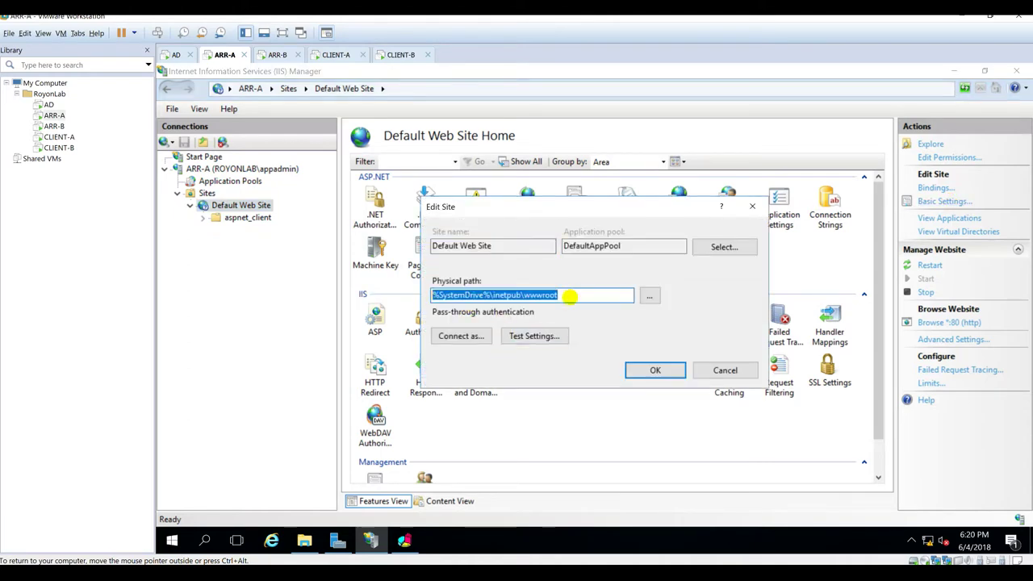
click(650, 294)
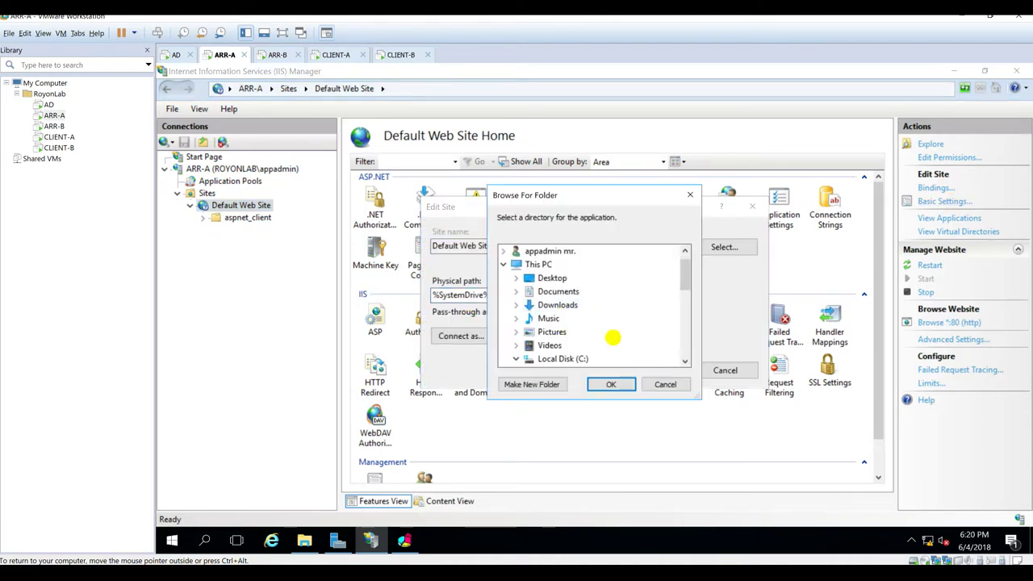
double_click(583, 317)
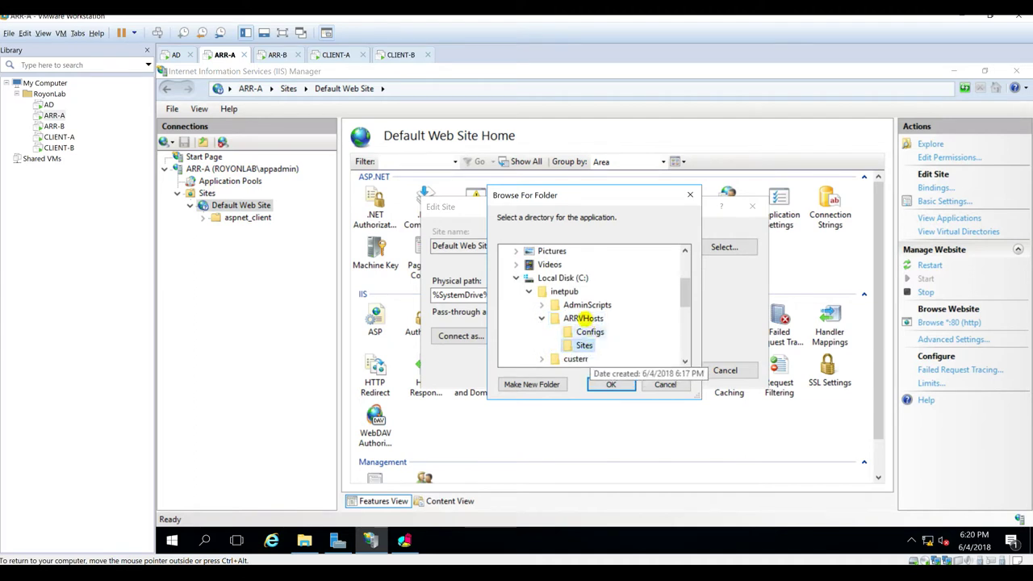
click(589, 346)
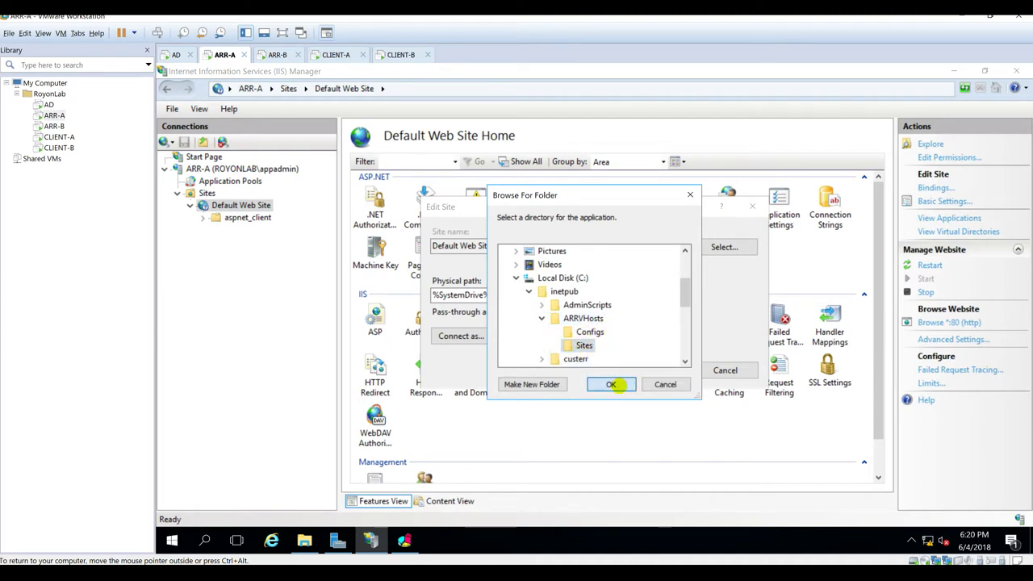
click(611, 384)
Step: Set Connect as to the application admin domain account and enter its password
click(466, 336)
click(502, 270)
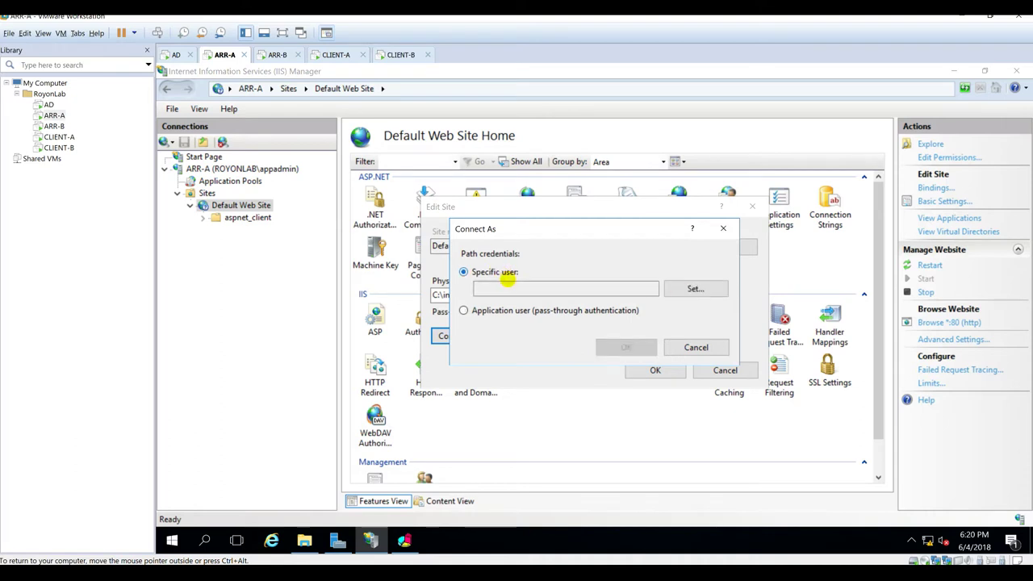
click(690, 289)
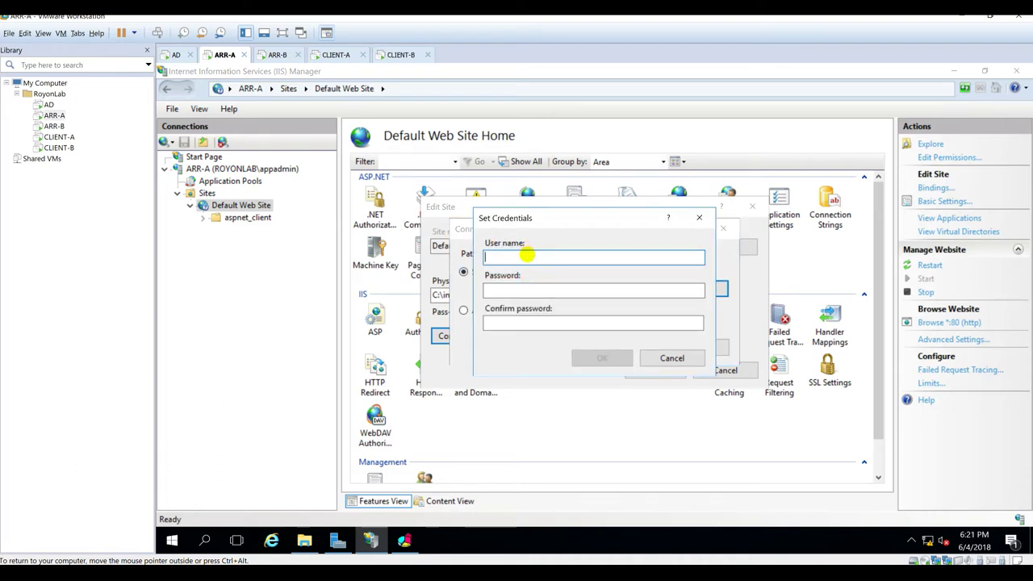
text(royonlab)
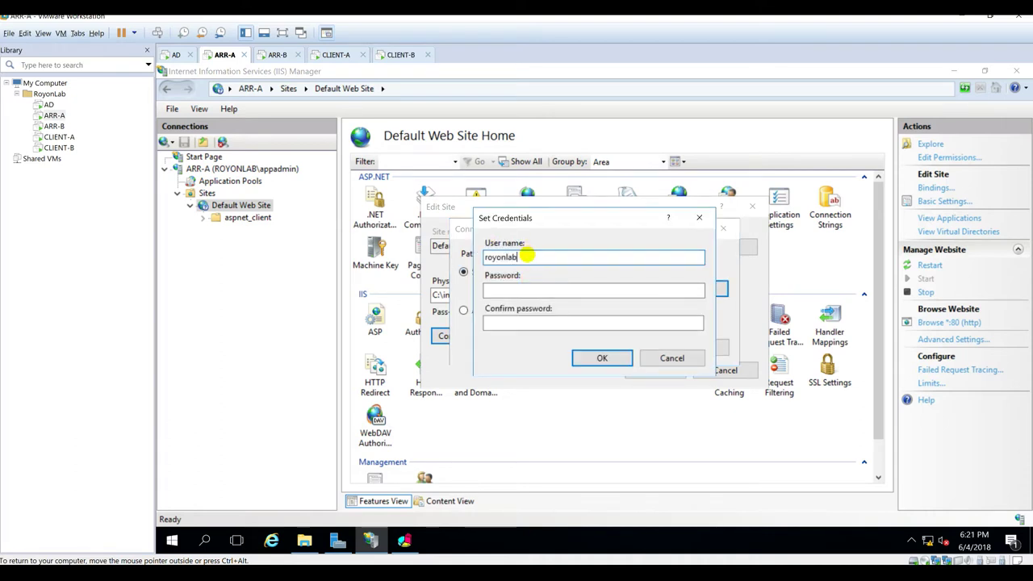
text(\appadmin)
key(Tab)
key(Tab)
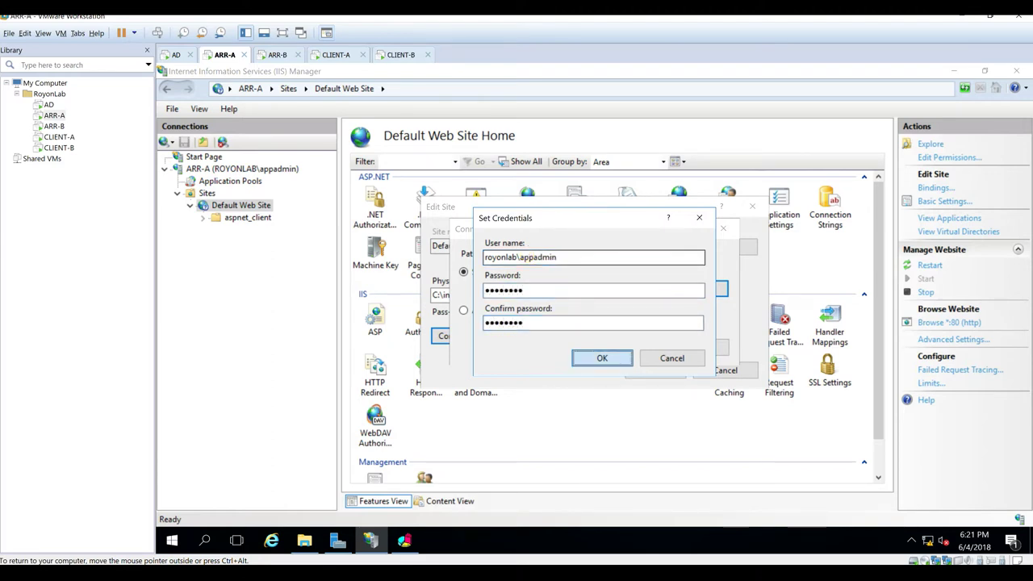
click(601, 358)
click(625, 347)
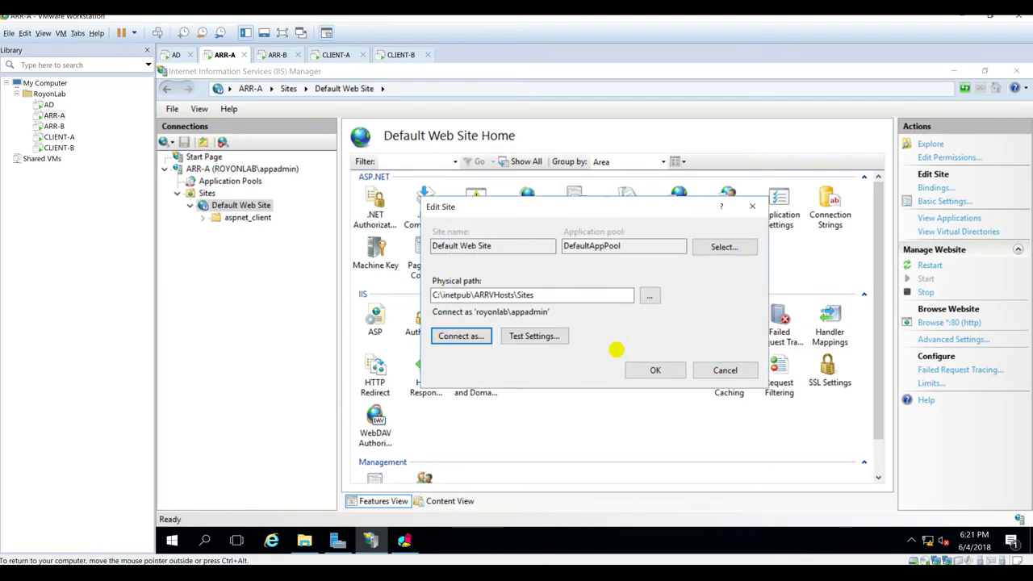
Step: Test the path and credentials, then apply the site settings
click(524, 338)
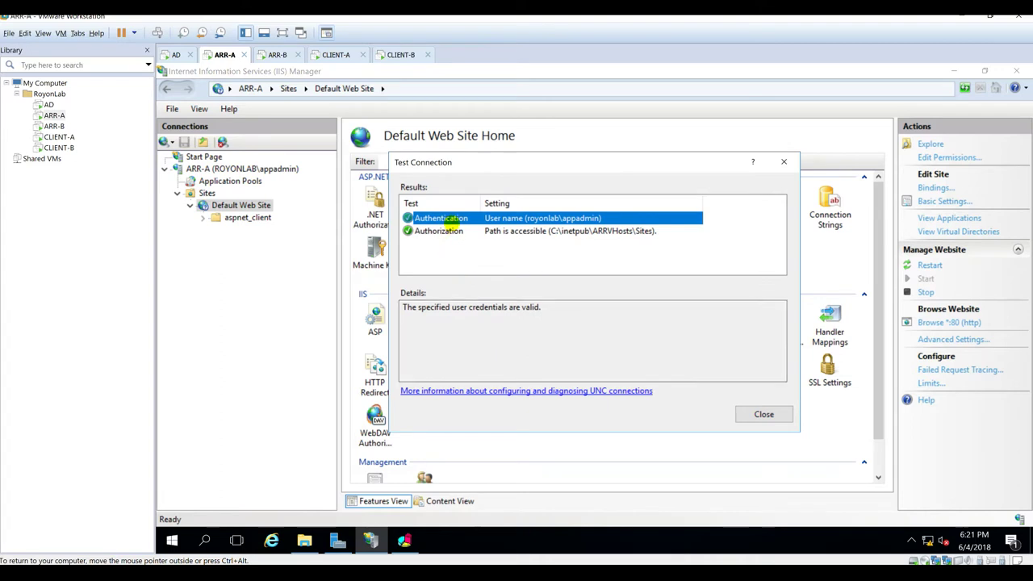
click(759, 412)
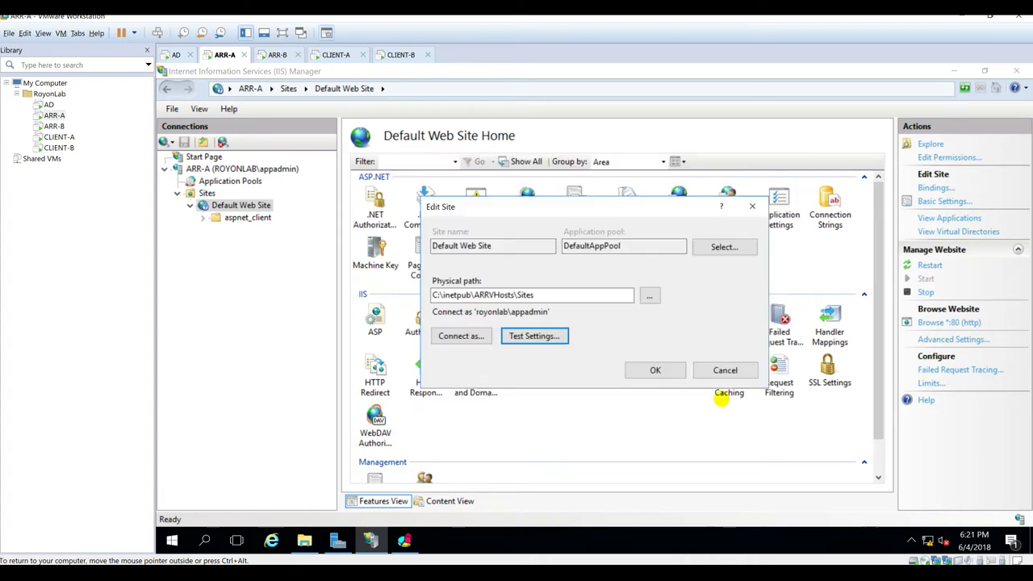
click(654, 369)
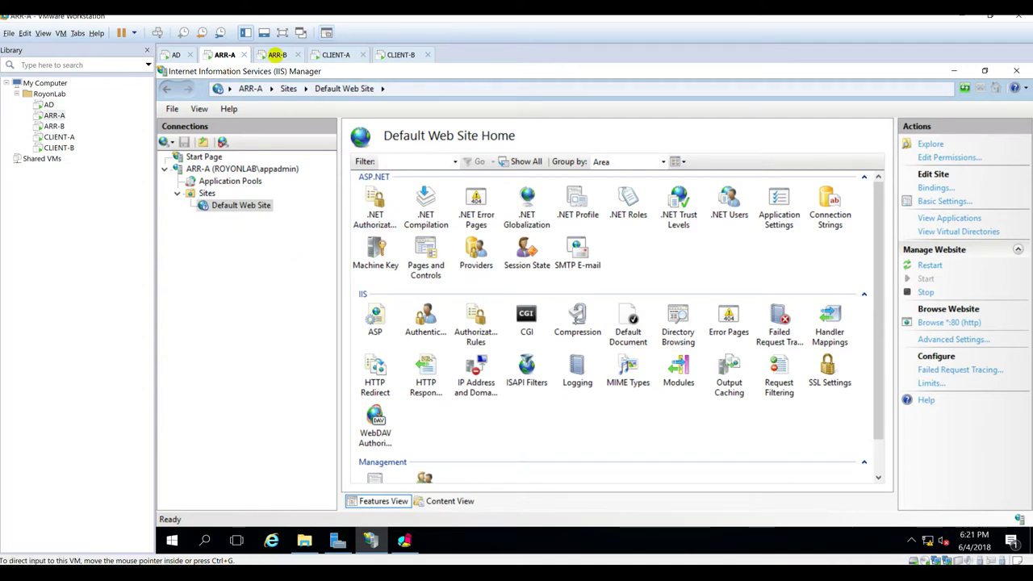
Step: On ARR-B, move Default.htm from wwwroot into ARRVHosts\Sites
click(277, 54)
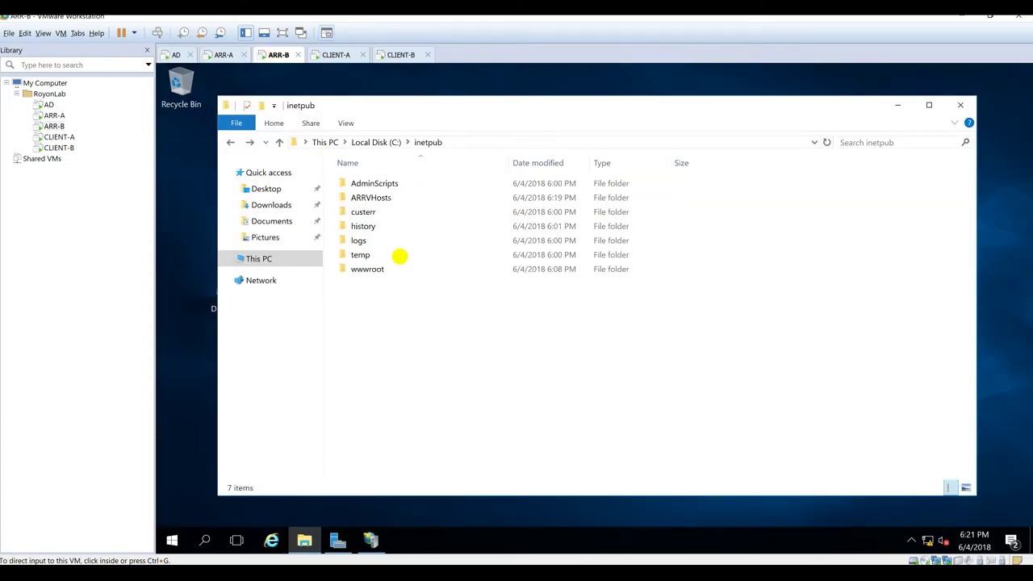
double_click(365, 271)
click(389, 200)
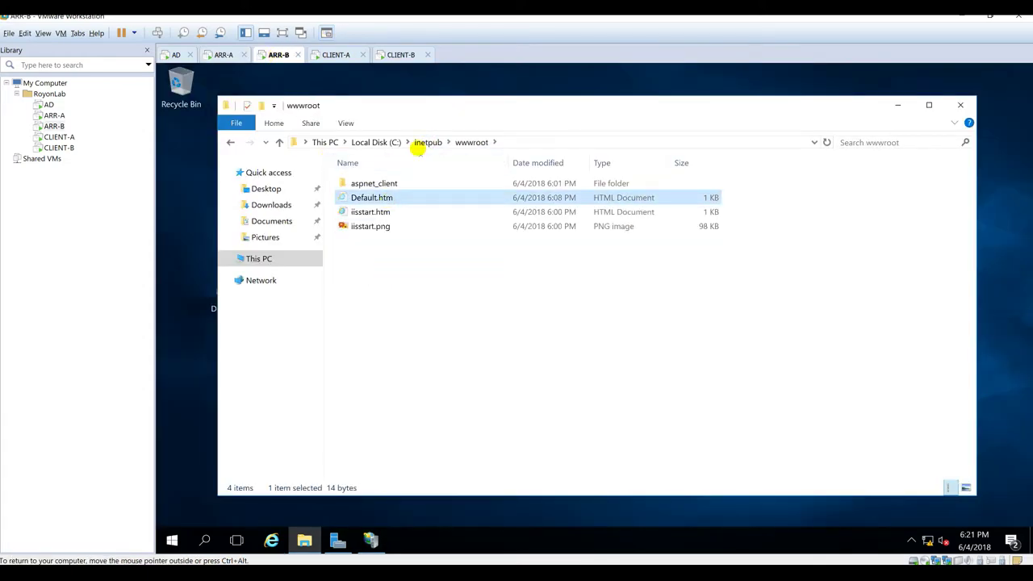
key(ctrl+x)
click(418, 142)
double_click(376, 193)
key(ctrl+v)
click(537, 323)
drag(371, 211, 359, 198)
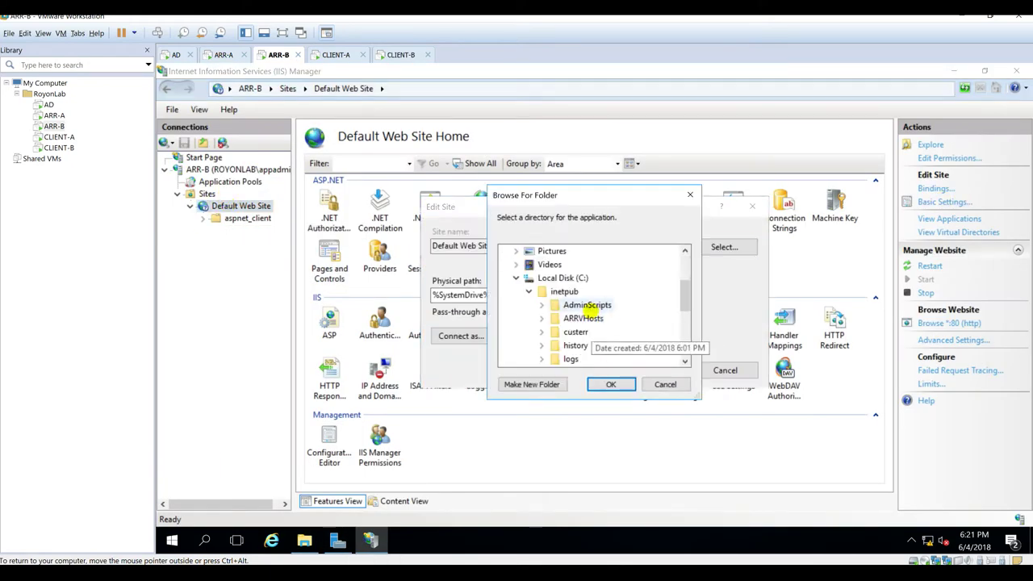
Step: Point ARR-B's Default Web Site at ARRVHosts\Sites, connecting as the application admin domain account
double_click(589, 312)
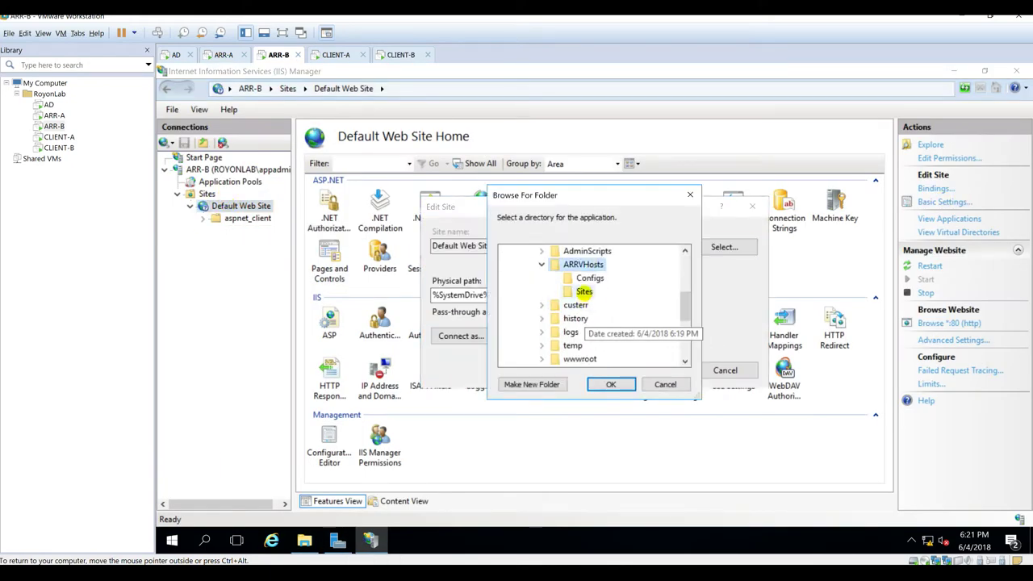
click(611, 384)
click(461, 336)
click(687, 284)
text(royonlab\appadmin)
key(Tab)
text(*********)
key(Tab)
text(****)
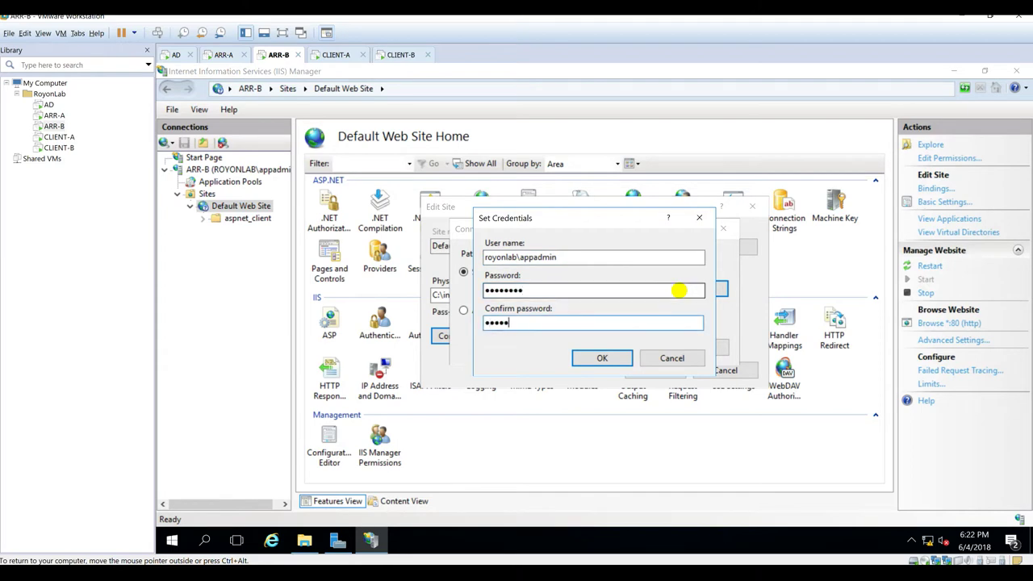
text(*****)
key(Return)
key(Return)
click(650, 370)
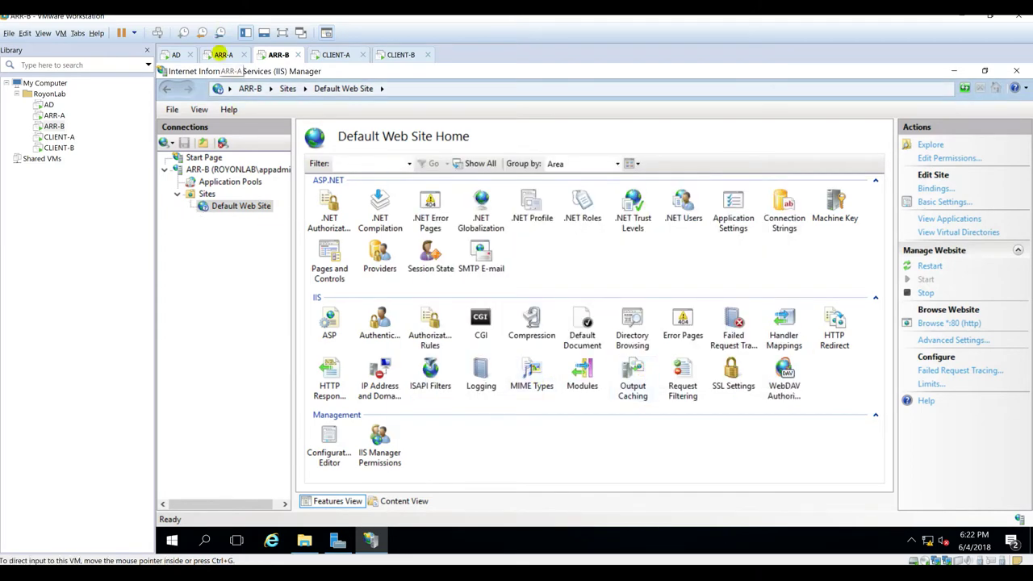
Step: Reload web.royonlab.local in Edge on CLIENT-A and CLIENT-B to see which ARR server answers
click(337, 54)
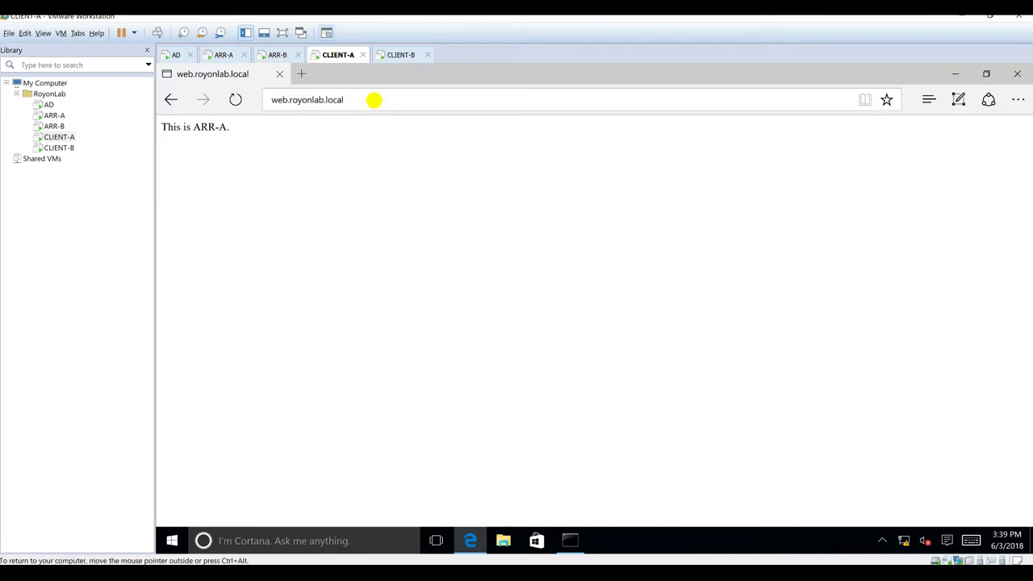
click(373, 99)
key(Return)
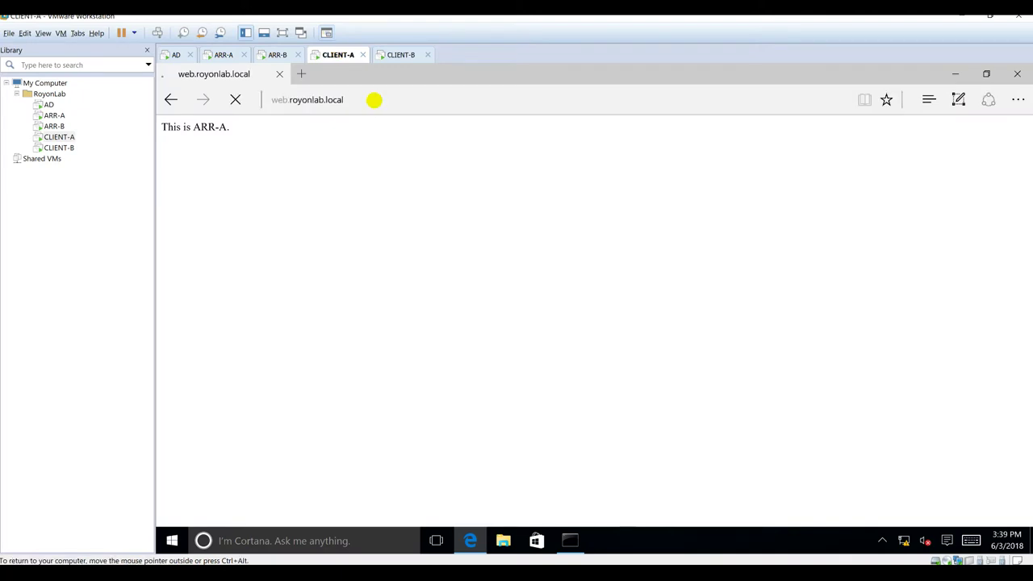
click(402, 54)
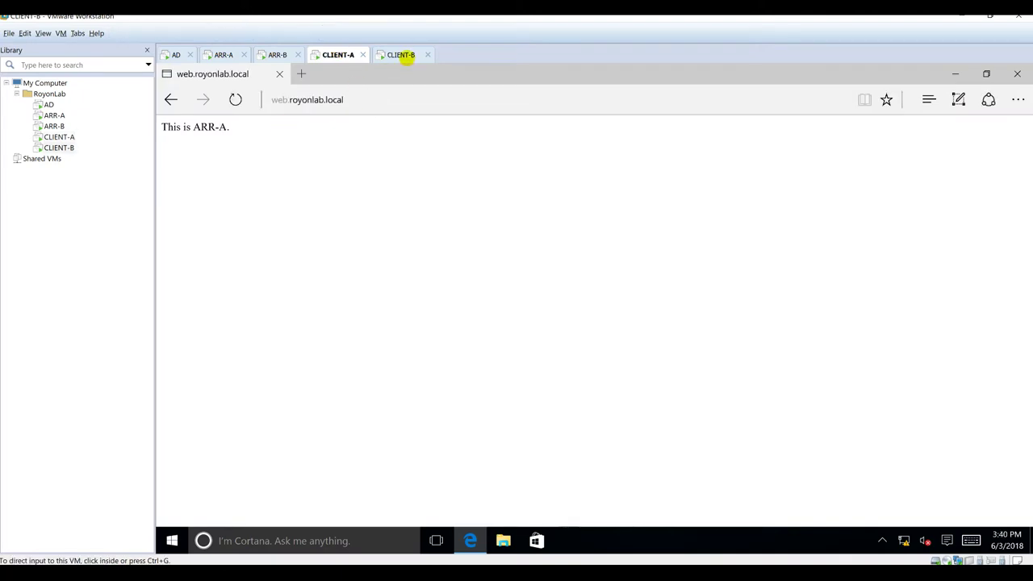
click(385, 99)
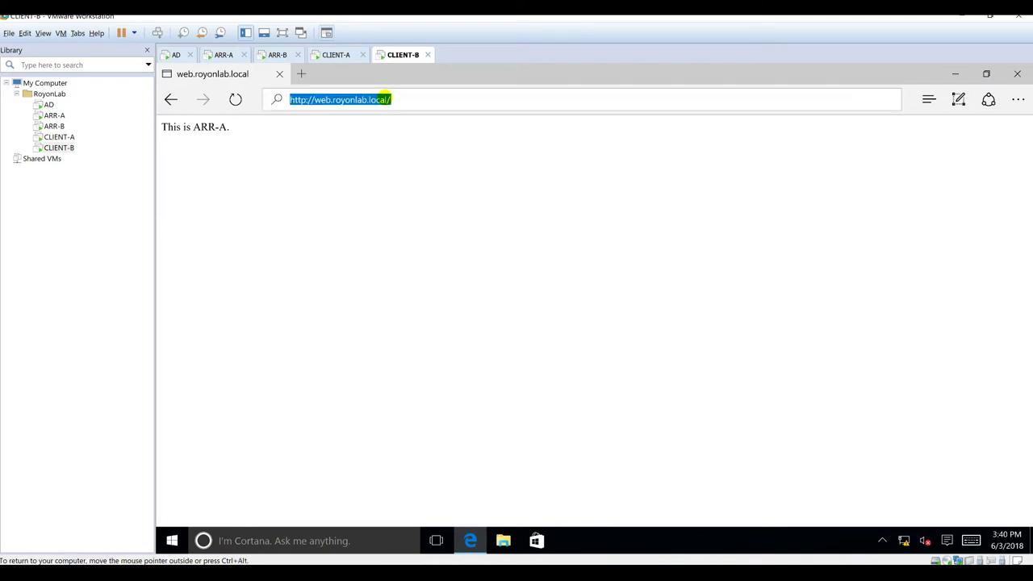
key(Return)
click(336, 54)
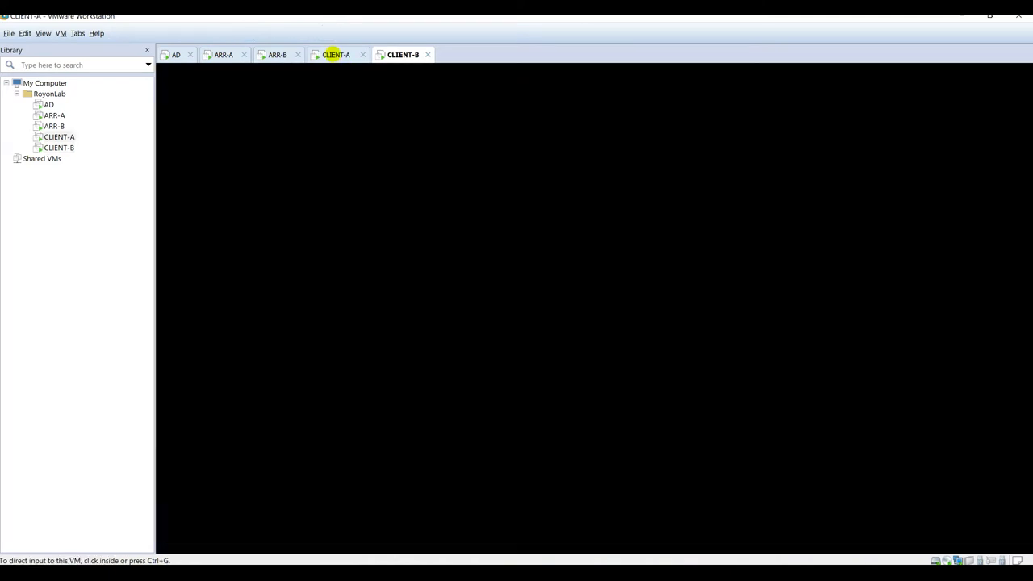
click(235, 99)
click(398, 54)
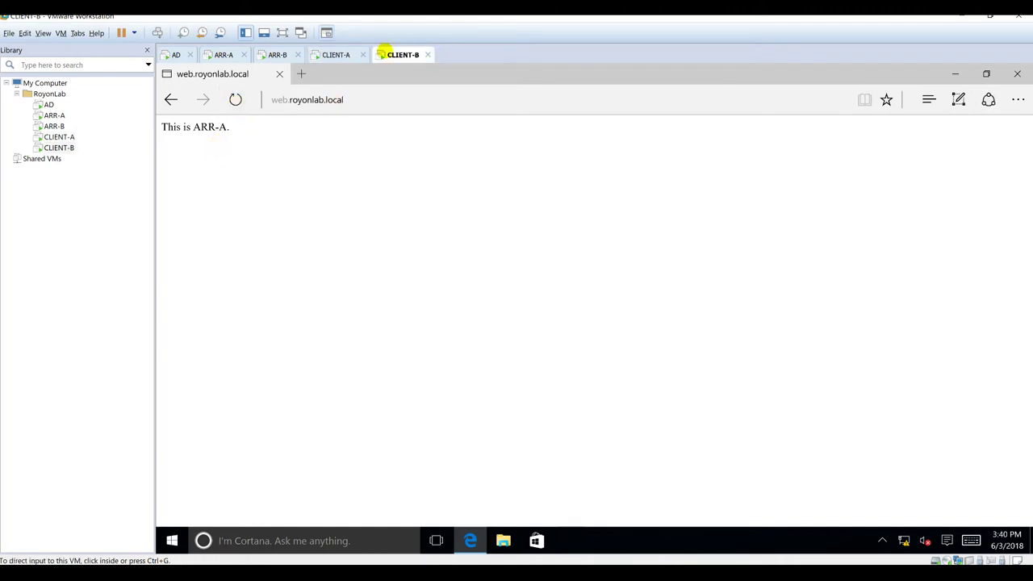
click(235, 100)
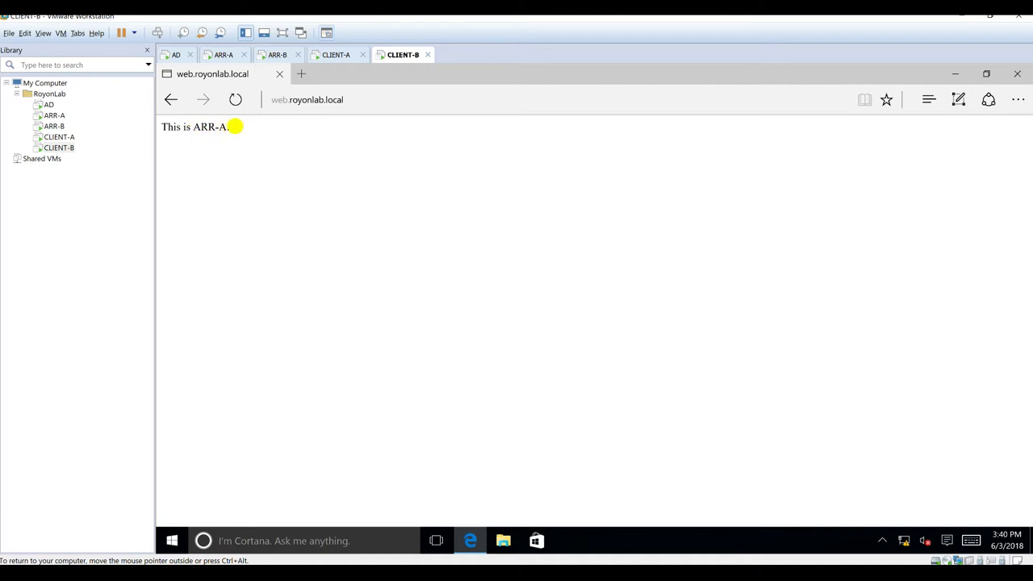
Step: On ARR-A, minimize IIS Manager and move File Explorer up to C:\inetpub
click(223, 55)
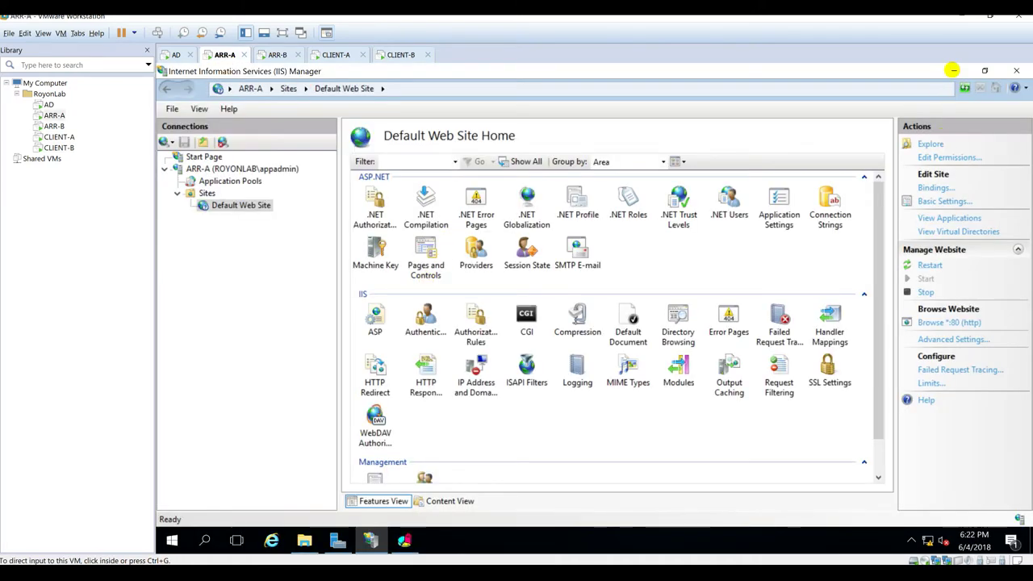
click(953, 70)
click(953, 70)
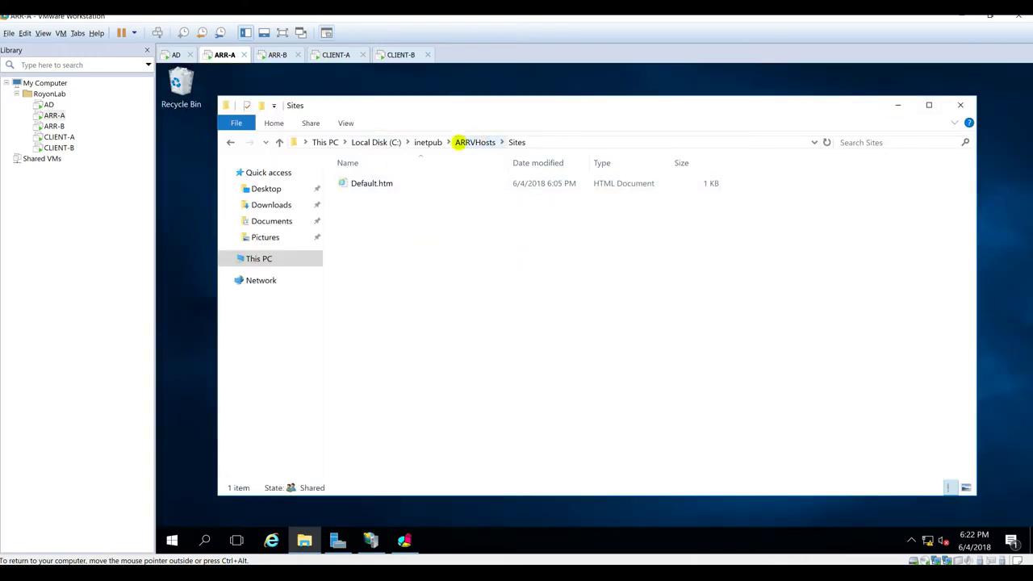
click(427, 142)
click(401, 336)
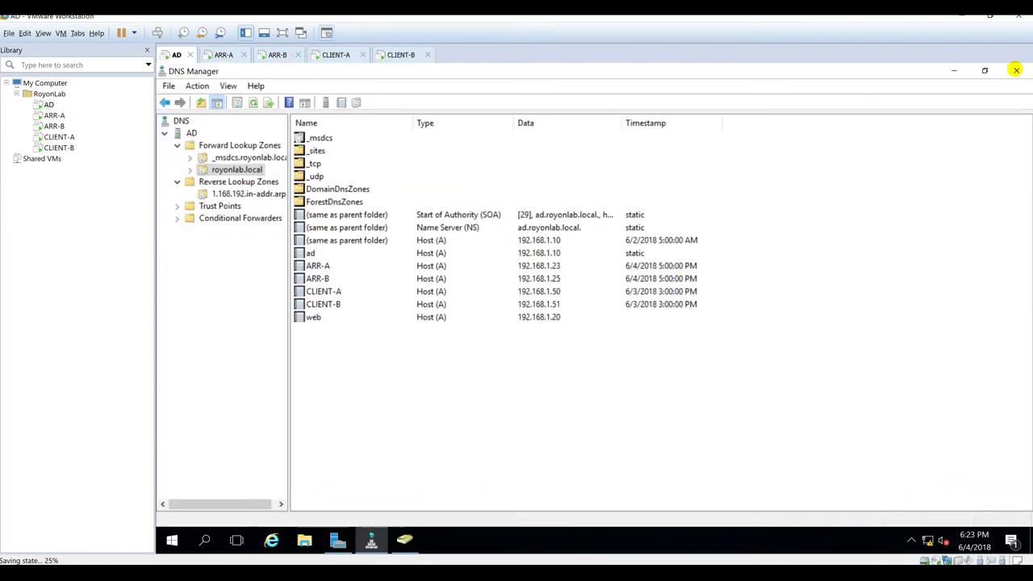
Step: On the AD server, close DNS Manager and Active Directory Users and Computers, then launch DFS Management
click(1016, 70)
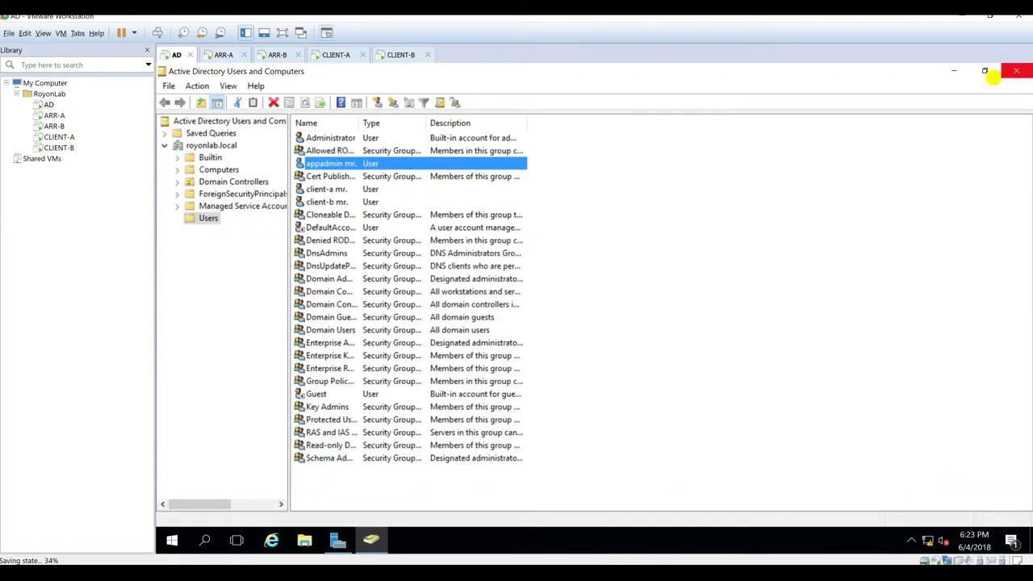
click(1016, 70)
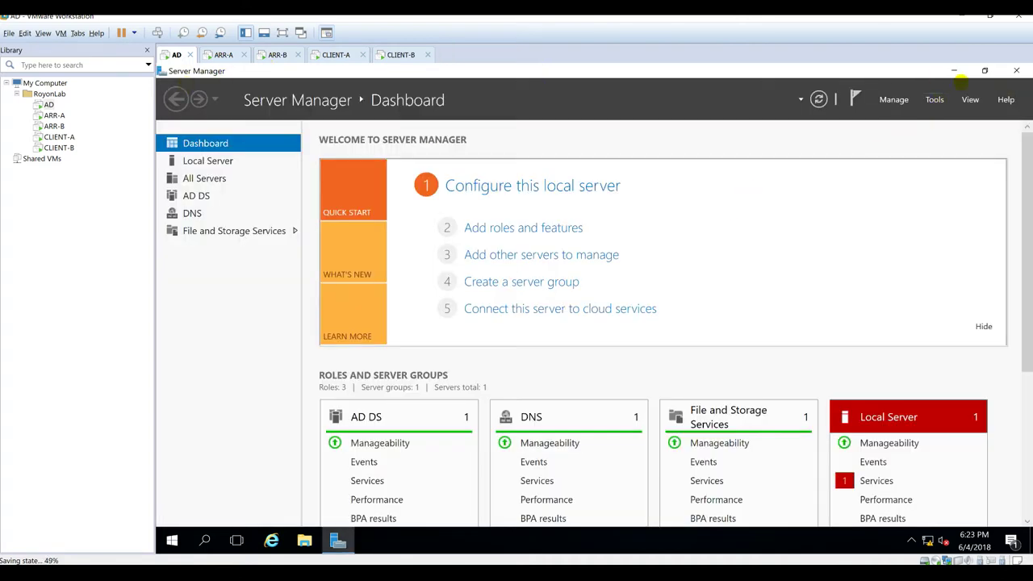
click(935, 99)
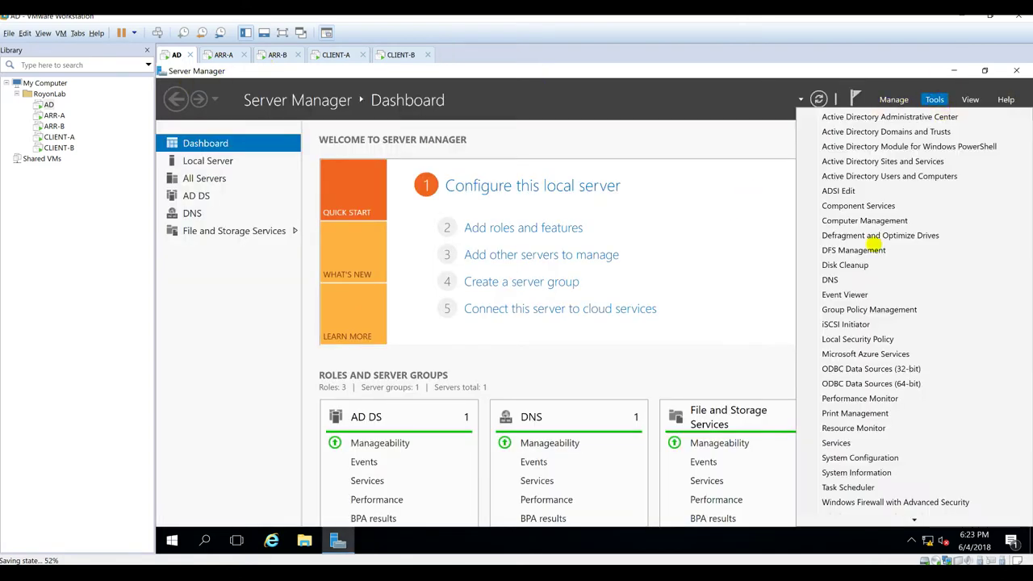
click(874, 252)
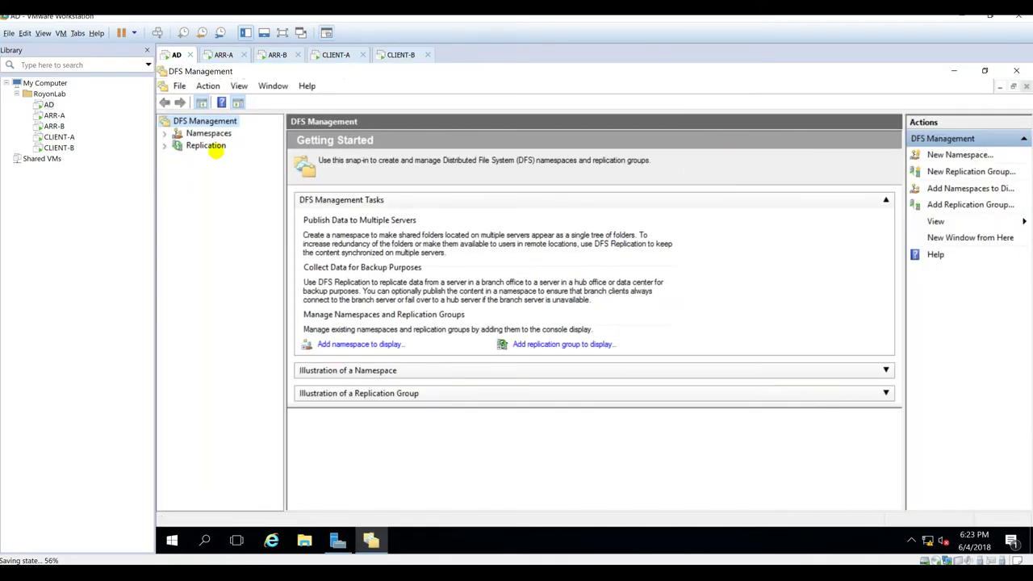
Step: Look over the Domain System Volume replication group, then show the empty Namespaces node
click(212, 145)
click(211, 134)
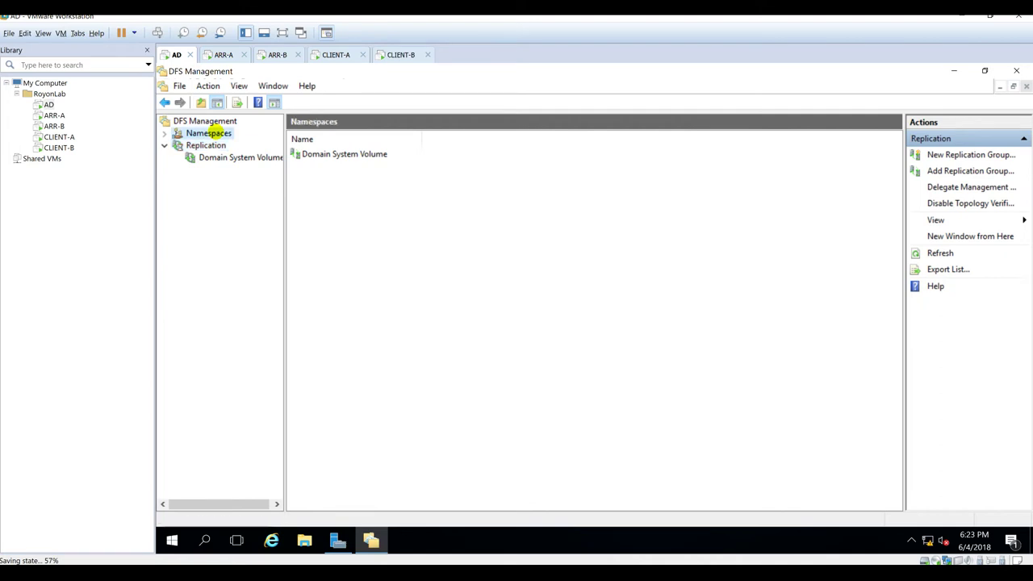
click(211, 145)
click(258, 157)
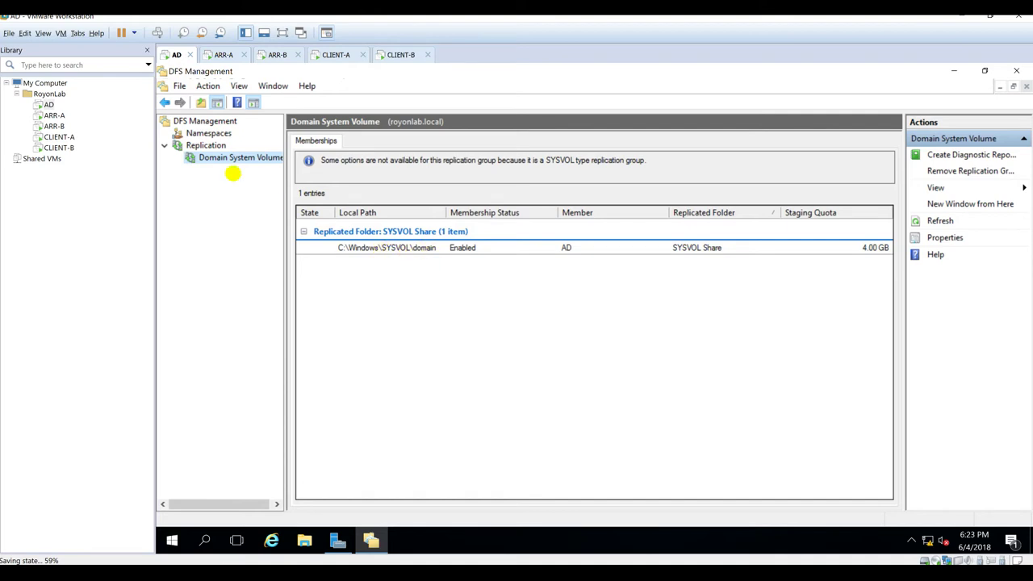
click(214, 134)
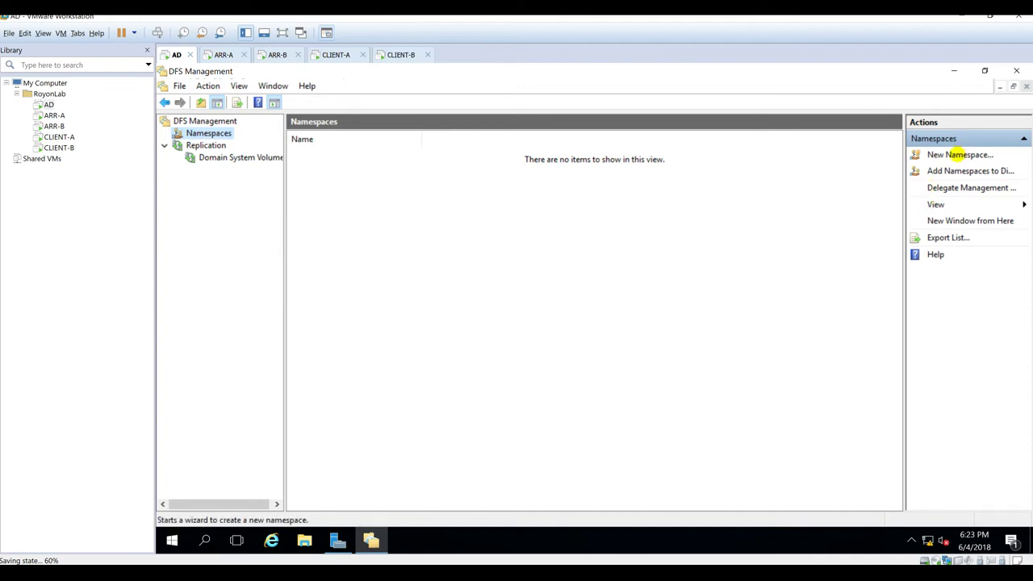
Step: Start a new namespace hosted on server AD and name it RoyonLabNameSpace
click(957, 155)
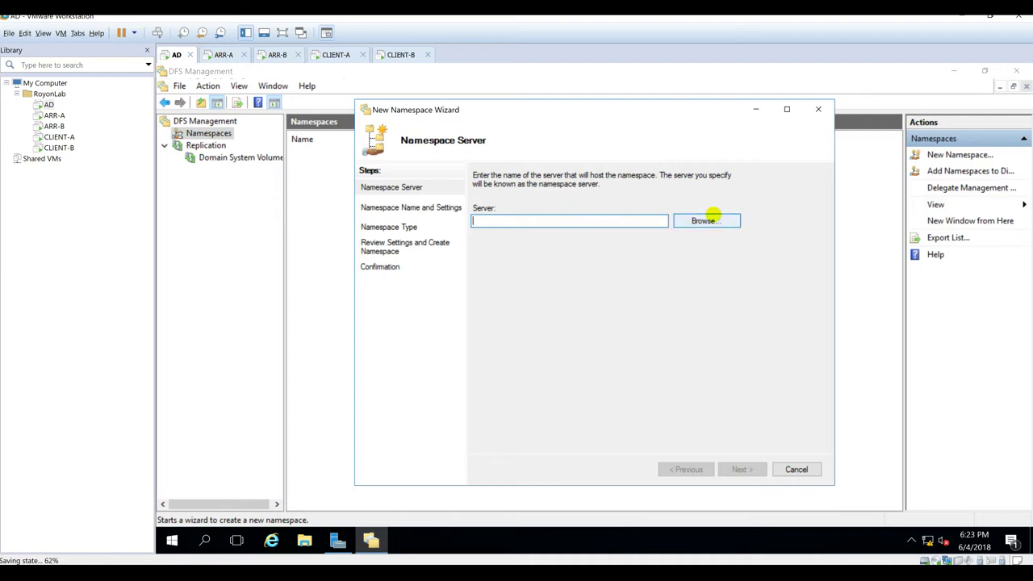
click(696, 219)
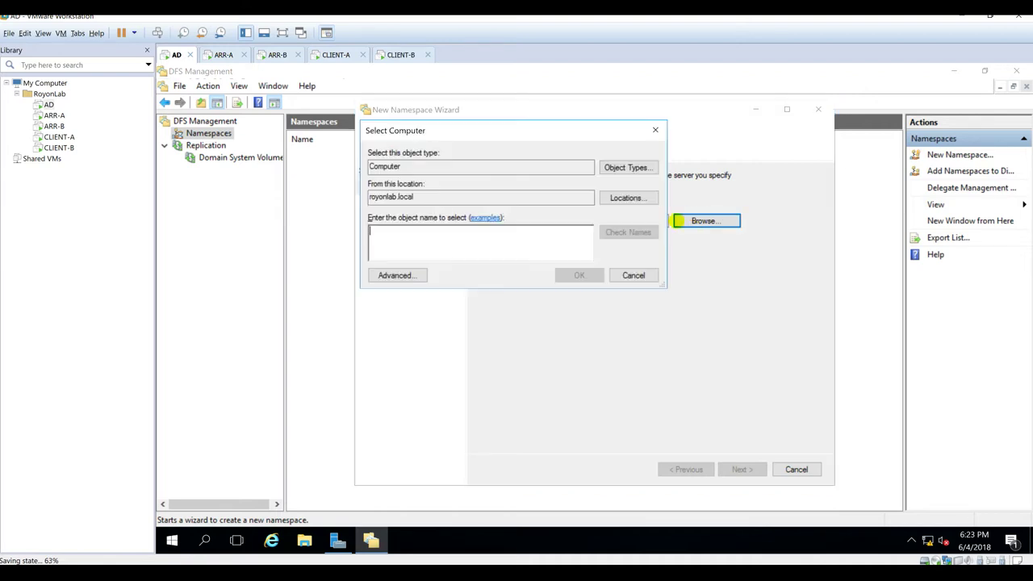
text(AD)
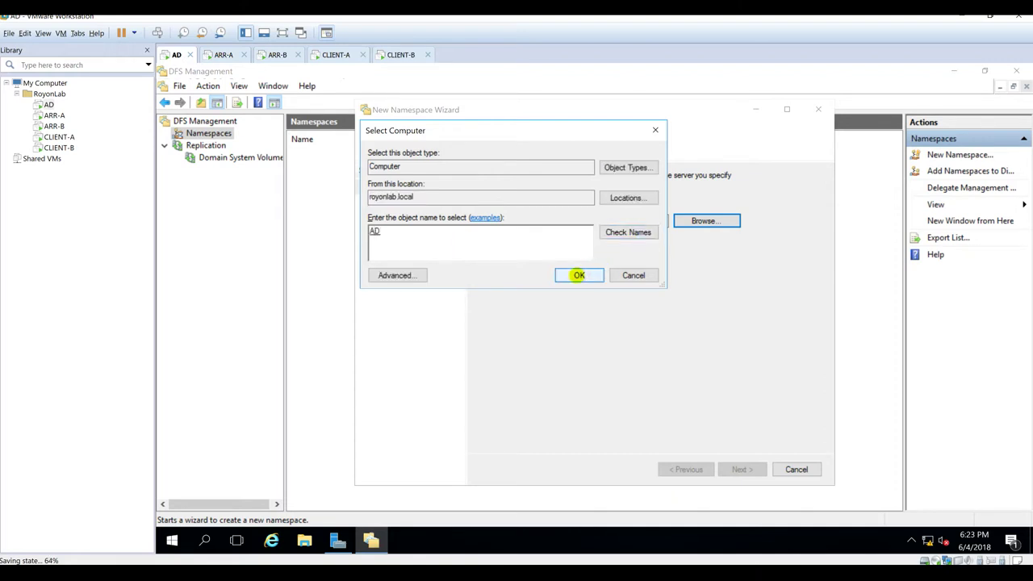
click(577, 274)
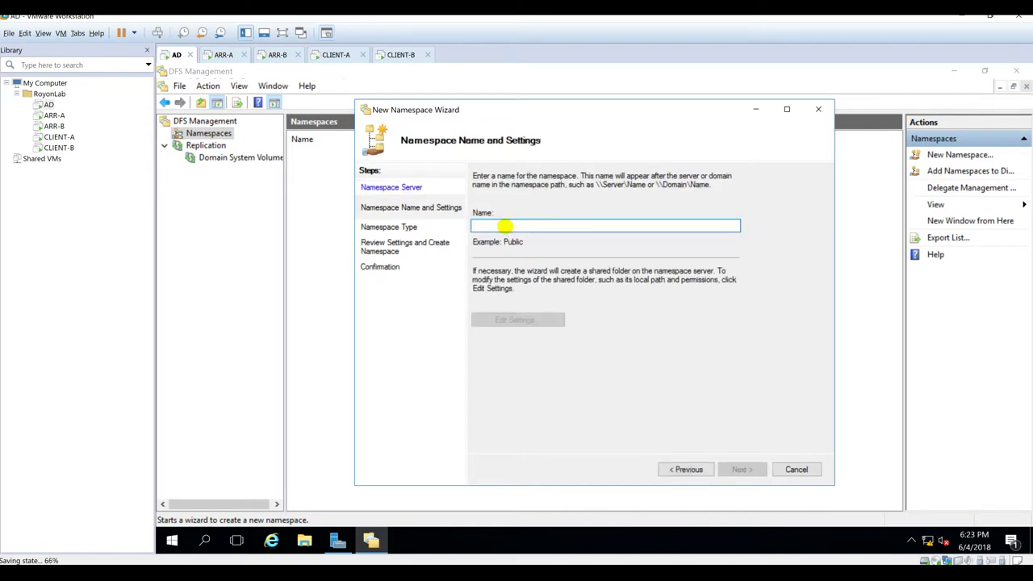
text(RoyonLabNameSpace)
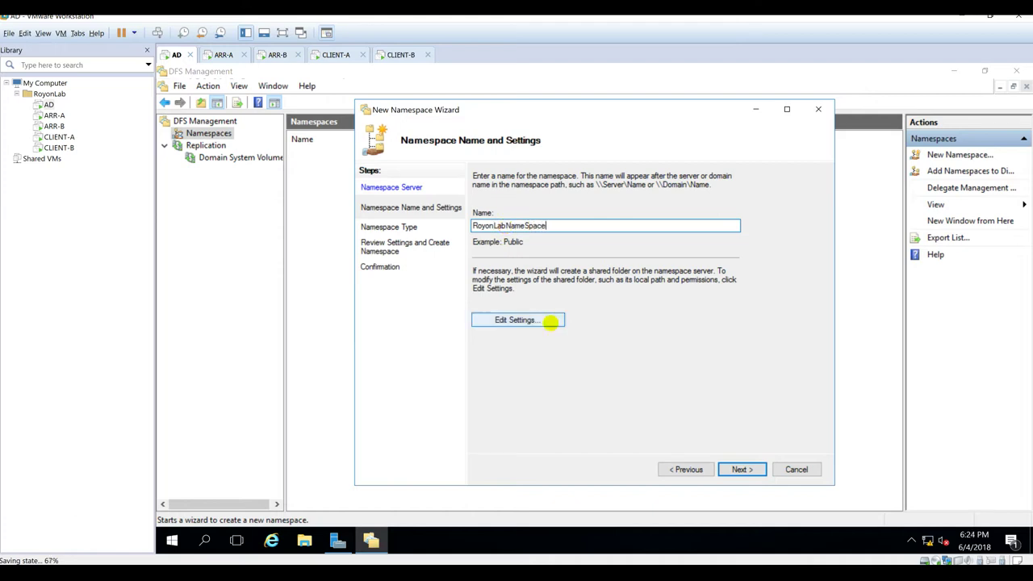
Step: Switch the share to custom permissions, remove Everyone, and give the app admin account Full Control
click(549, 320)
click(525, 383)
click(610, 383)
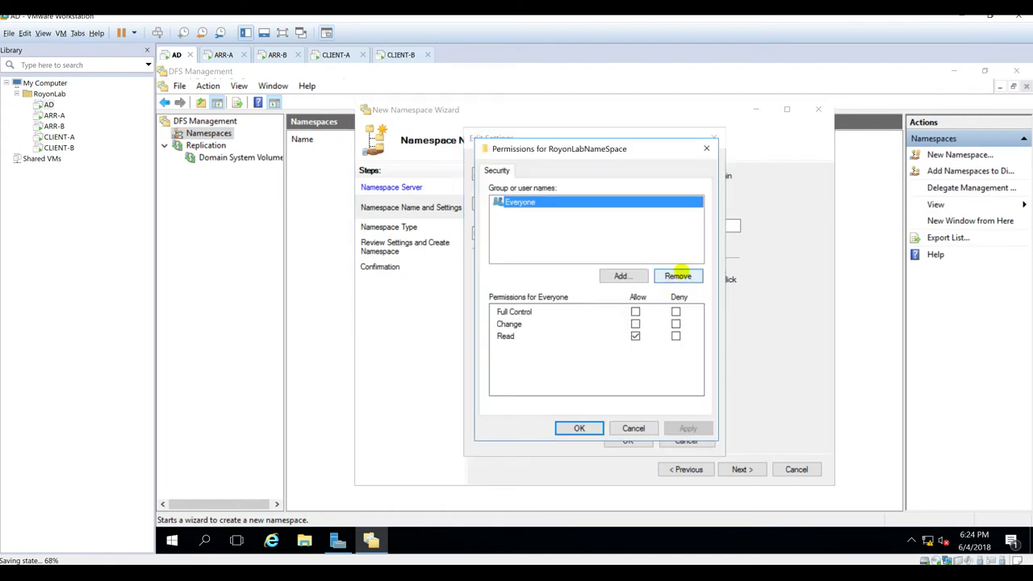
click(678, 276)
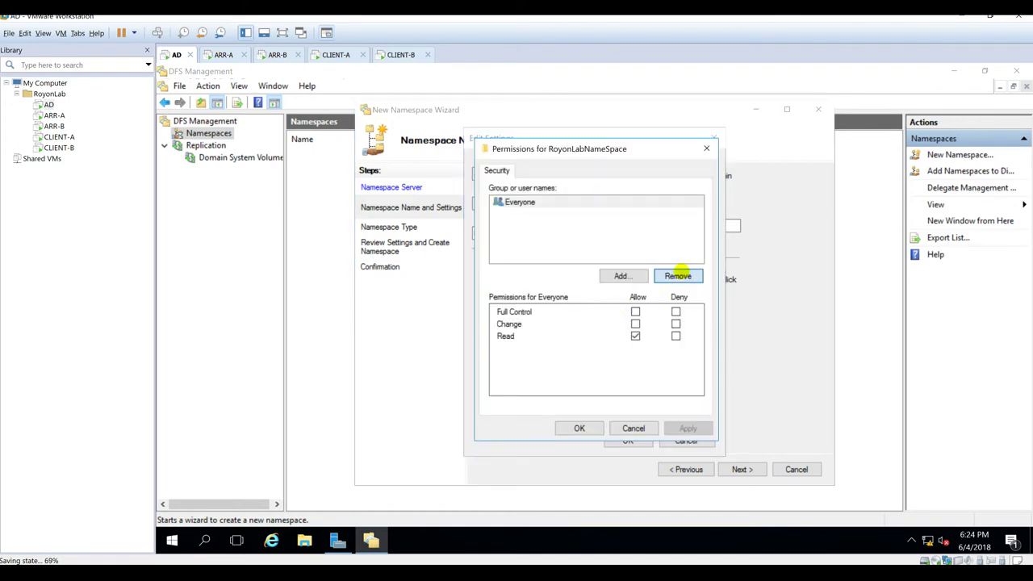
click(622, 276)
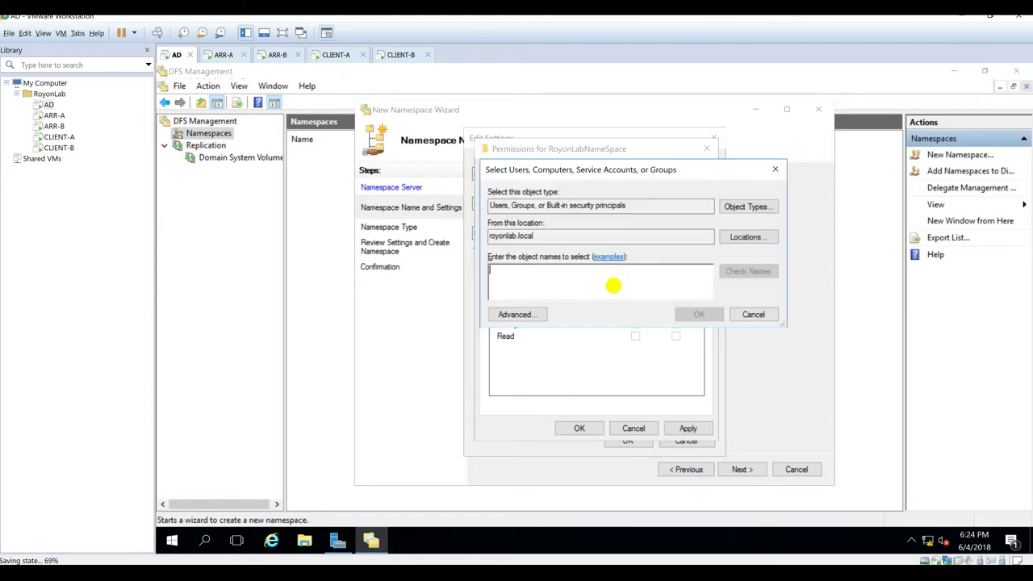
text(app)
click(726, 271)
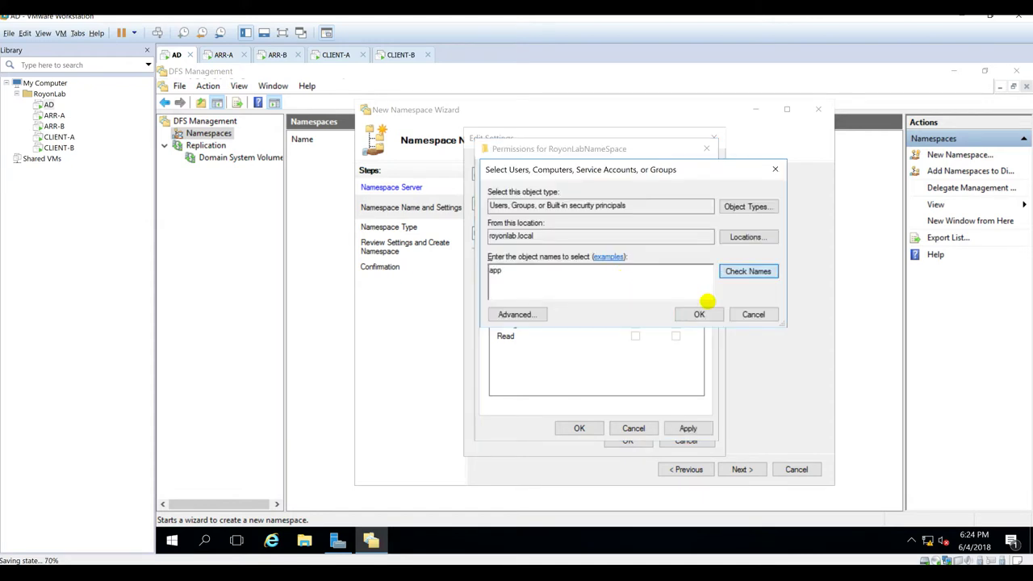
click(699, 314)
click(635, 311)
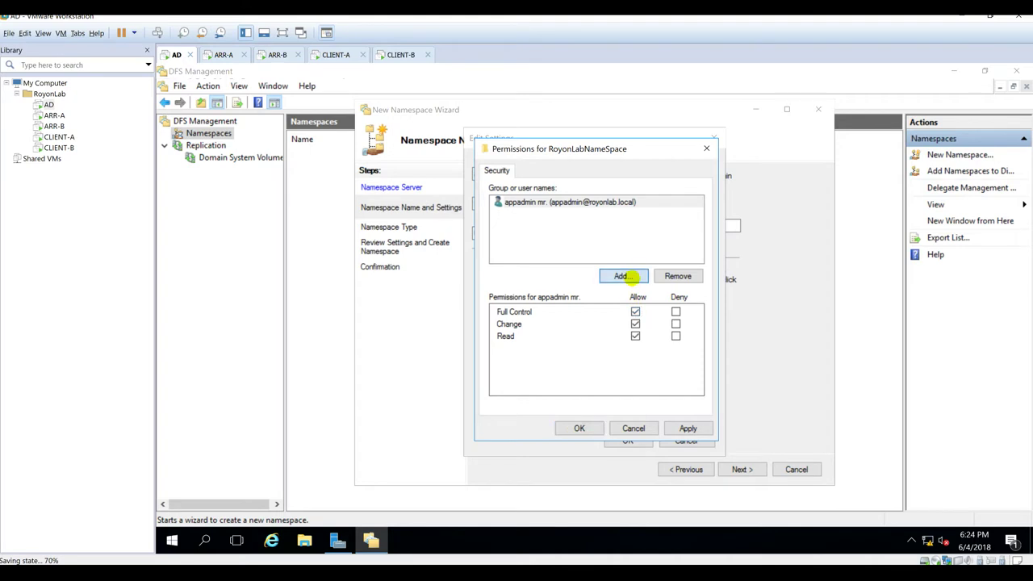
Step: Add Administrator to the share permissions with Full Control
click(633, 275)
text(admin)
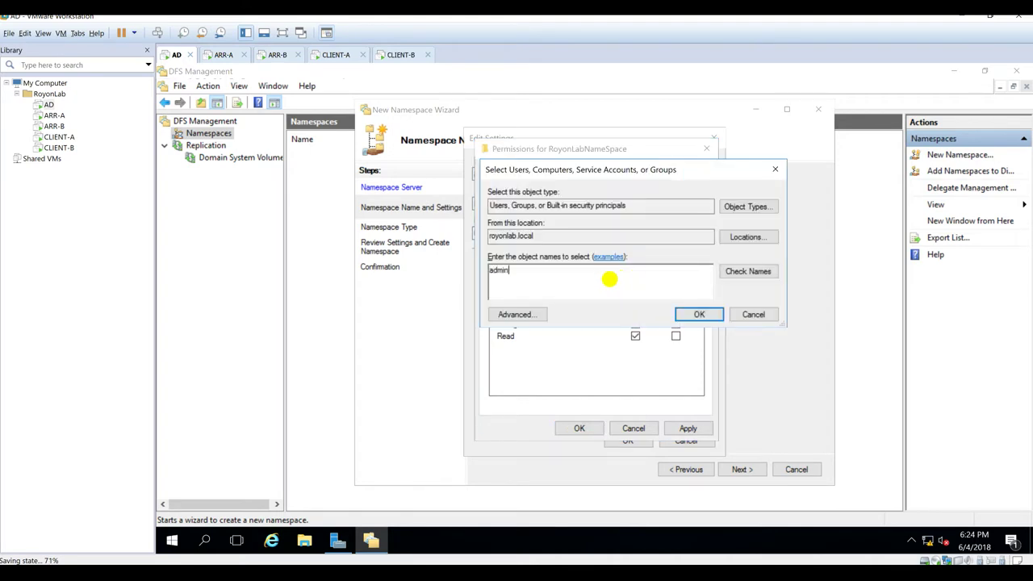
click(767, 272)
double_click(573, 272)
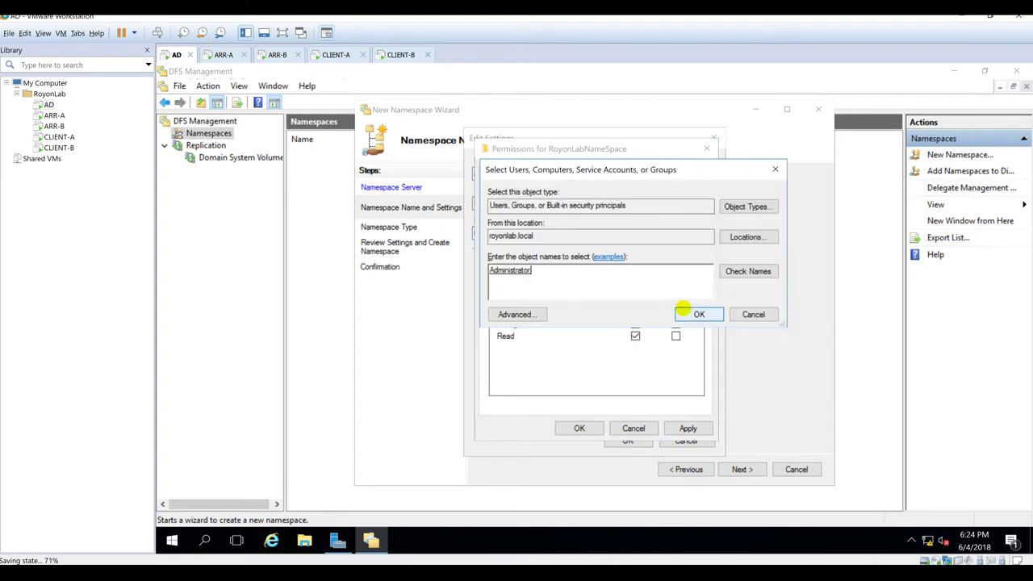
click(699, 314)
click(635, 312)
Step: Add SYSTEM with Full Control and apply the custom share permissions
click(624, 276)
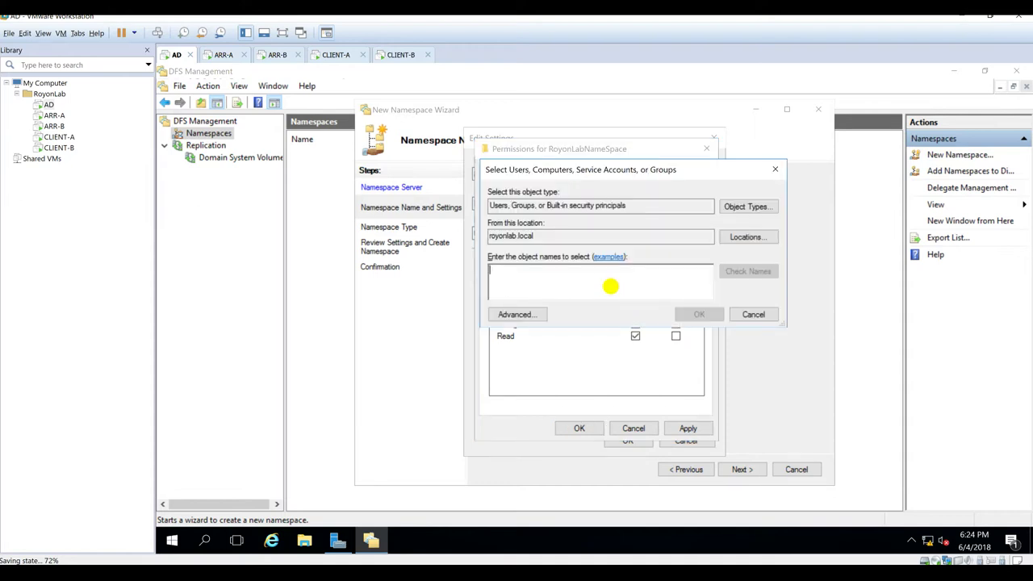
text(ayste)
key(Return)
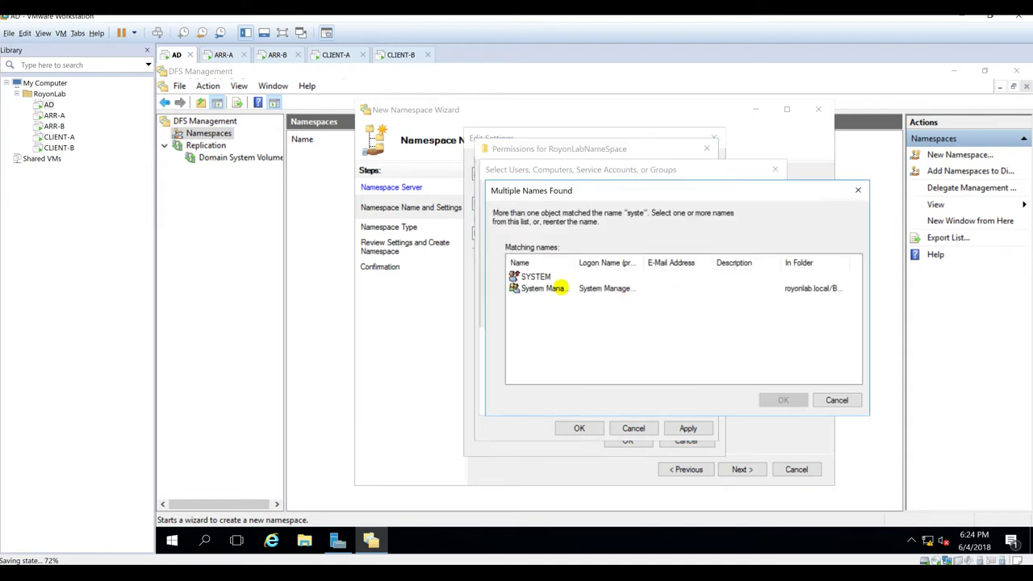
double_click(535, 276)
click(699, 314)
click(635, 311)
click(686, 428)
click(581, 427)
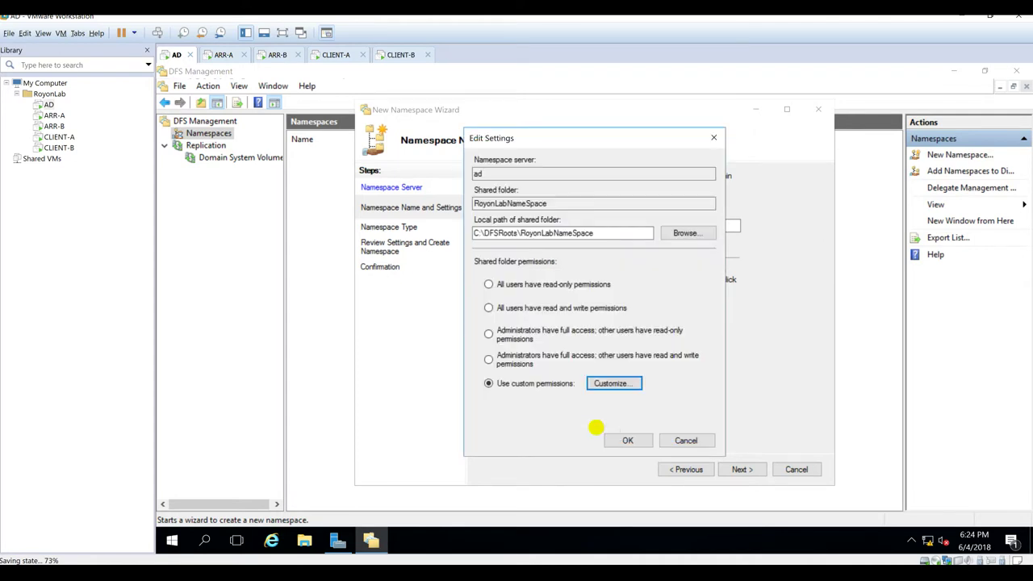
Step: Create the domain-based namespace \\royonlab.local\RoyonLabNameSpace, check for errors, and select its node
click(628, 440)
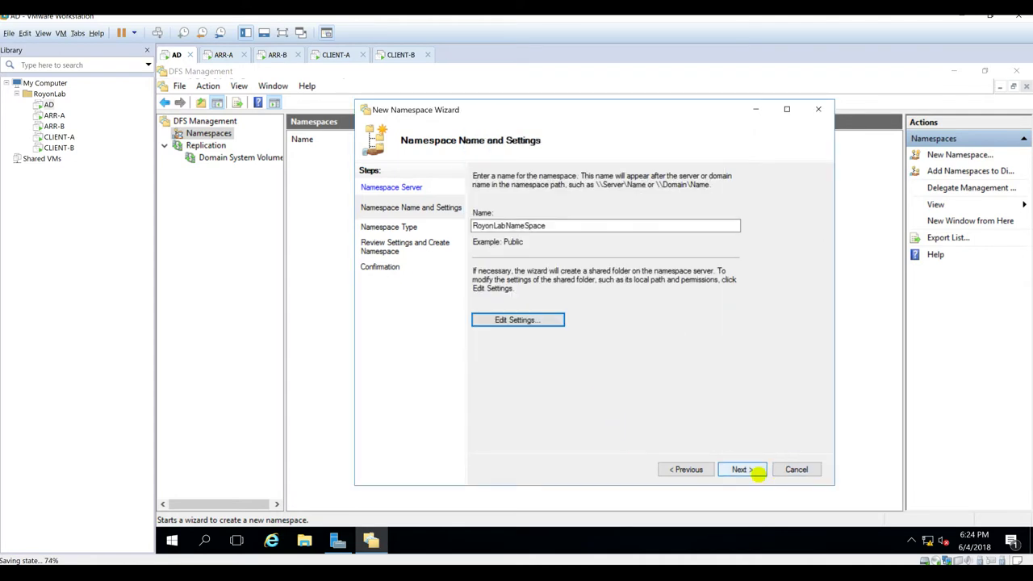
click(741, 469)
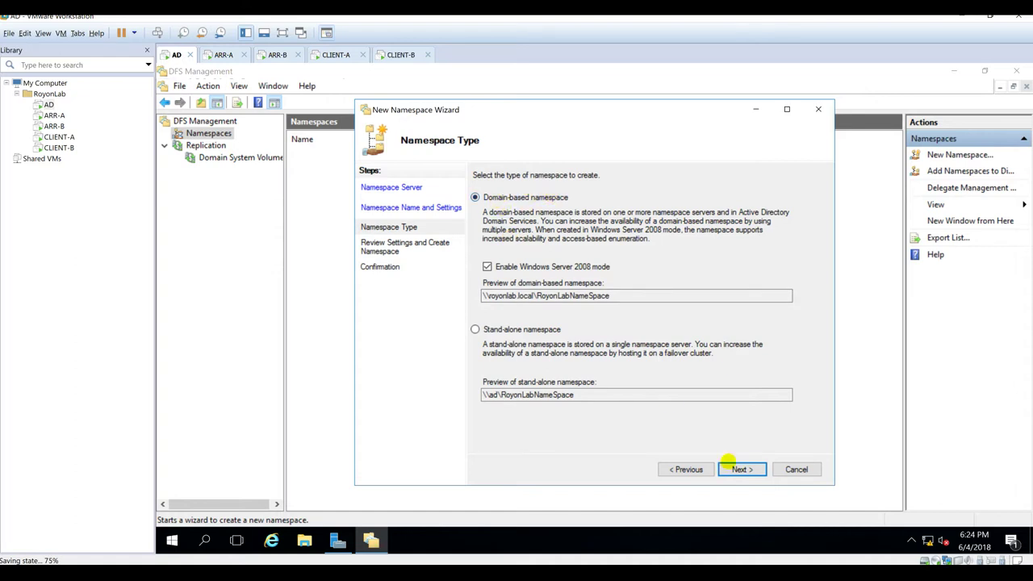
click(741, 469)
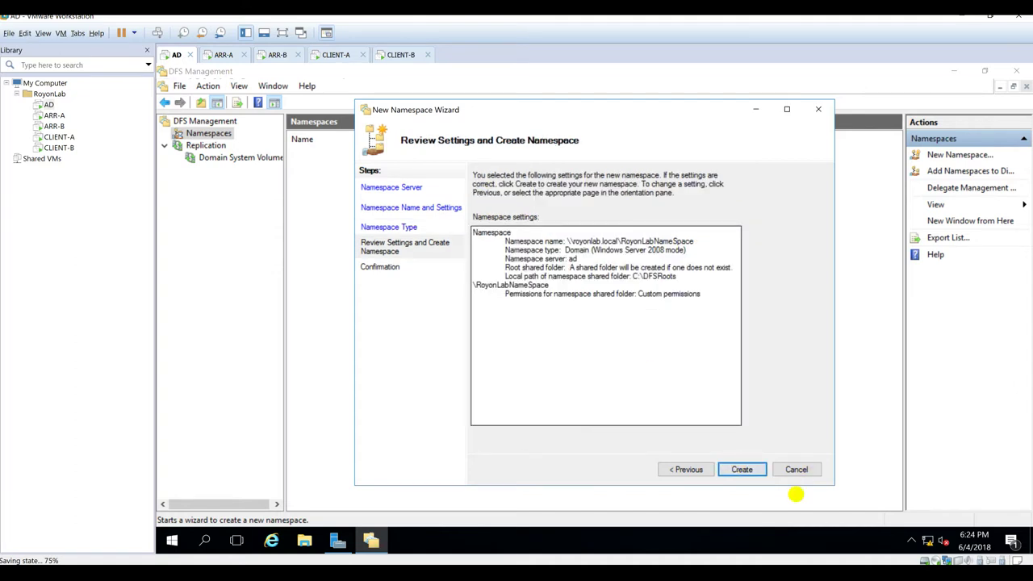
click(743, 469)
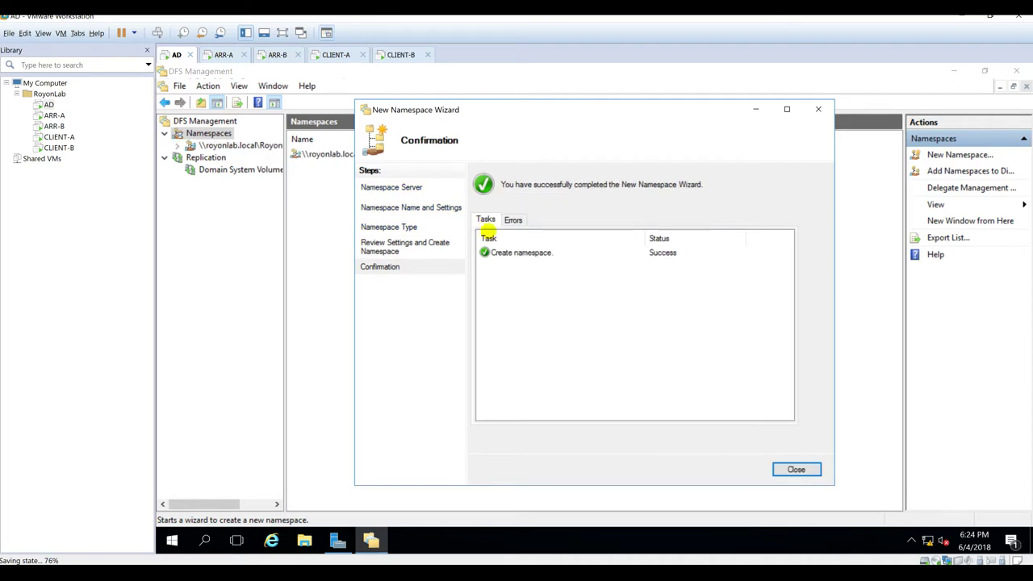
click(512, 220)
click(487, 219)
click(795, 469)
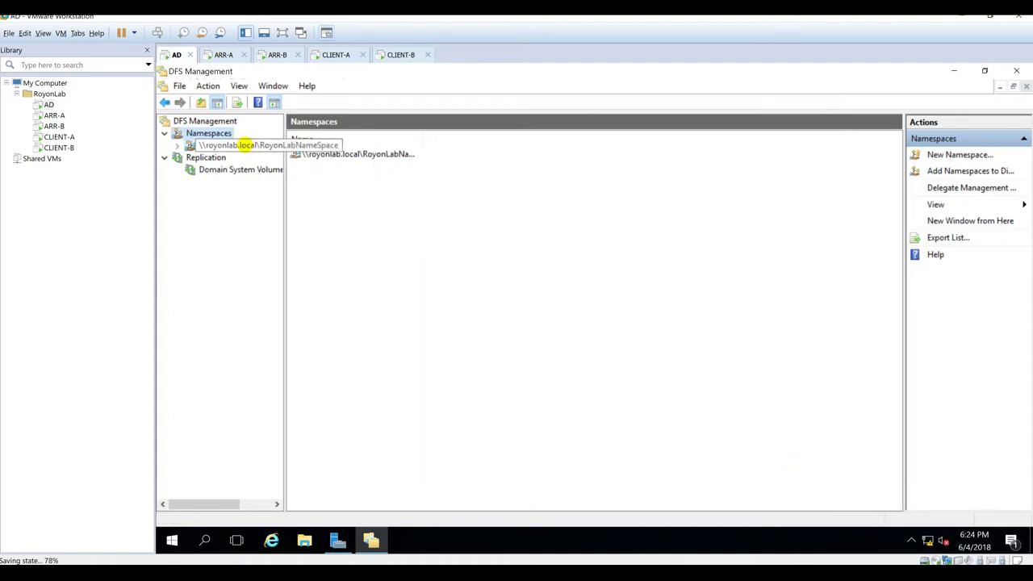
click(243, 145)
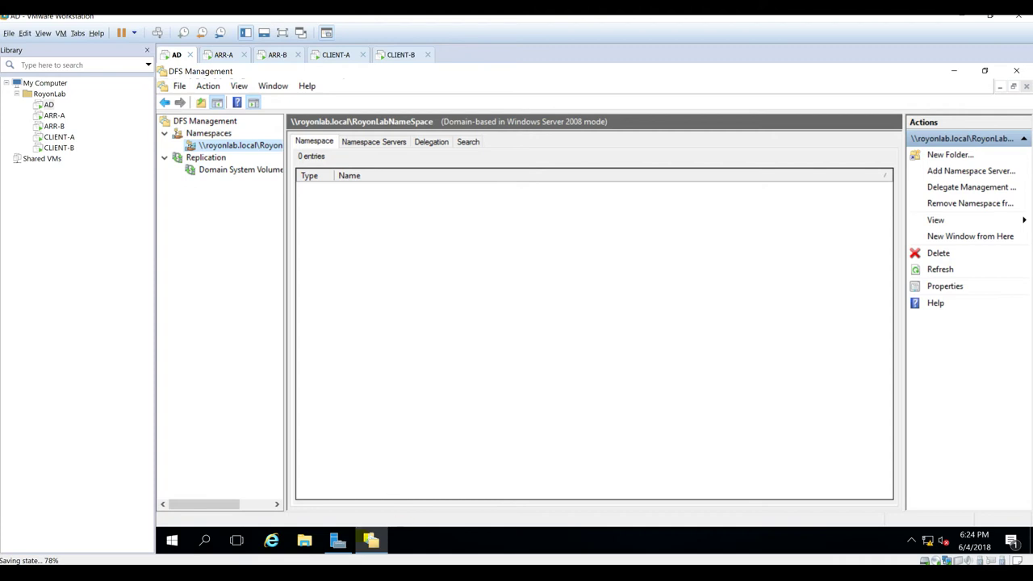
click(304, 540)
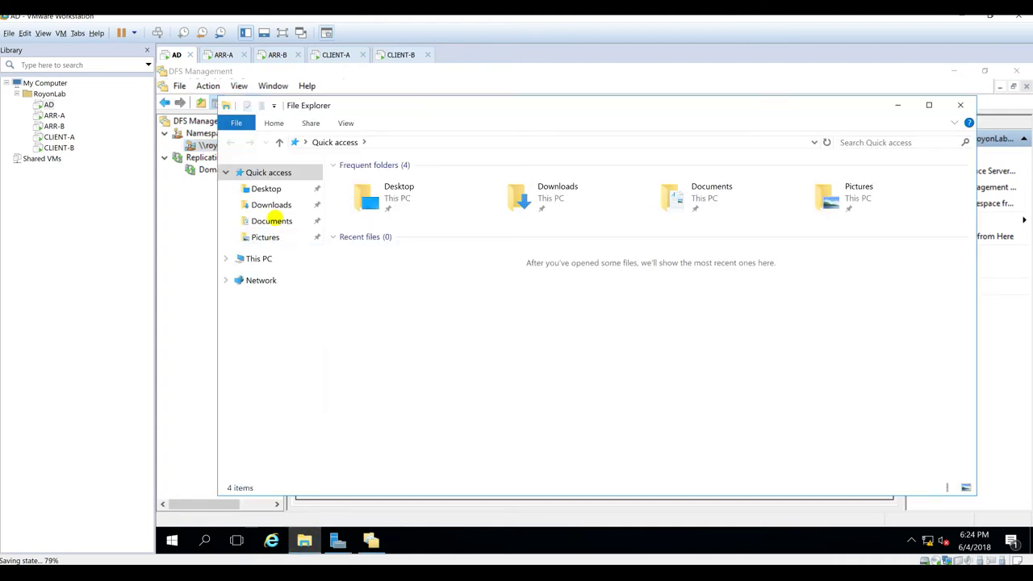
click(265, 259)
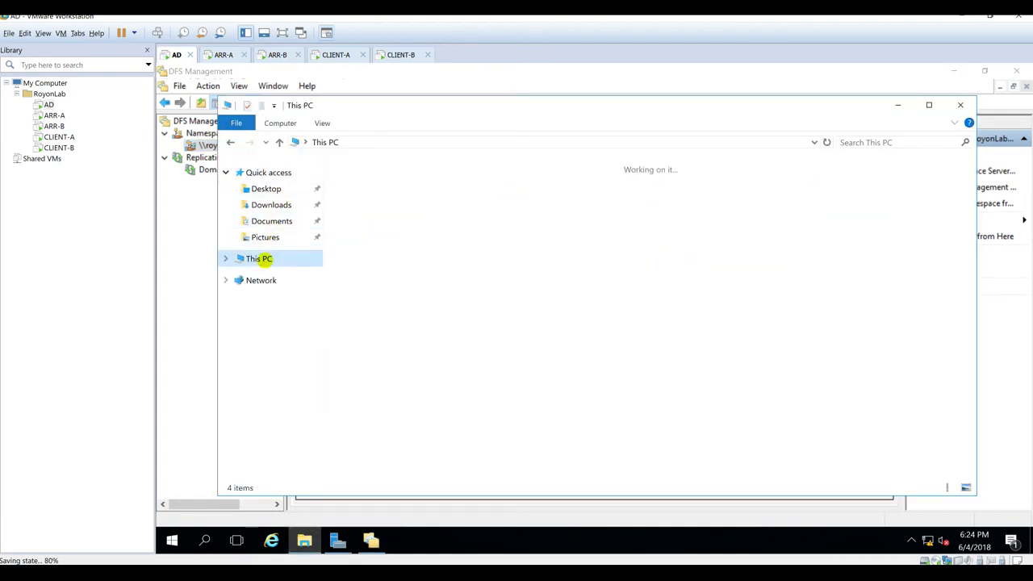
double_click(392, 281)
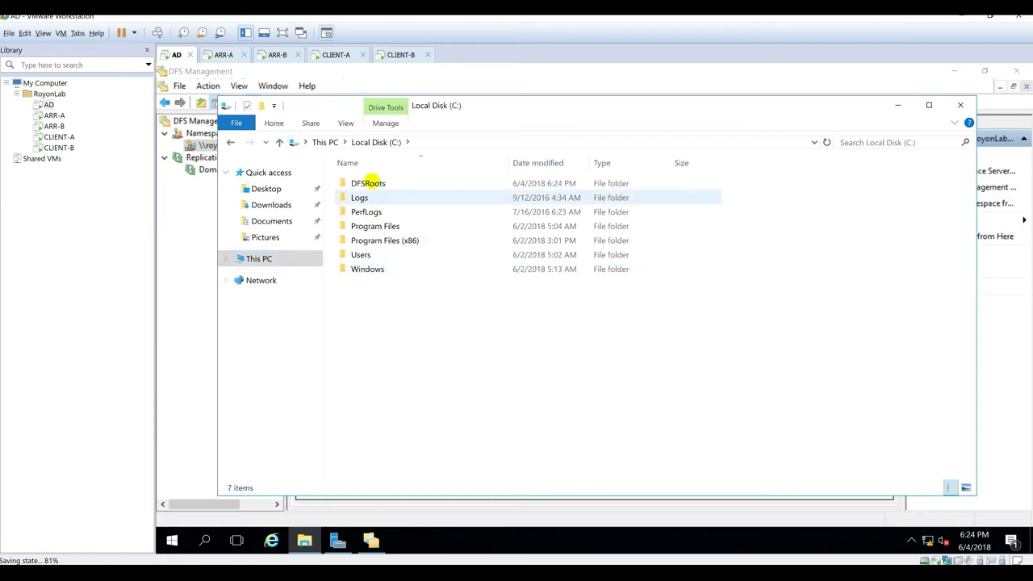
double_click(374, 183)
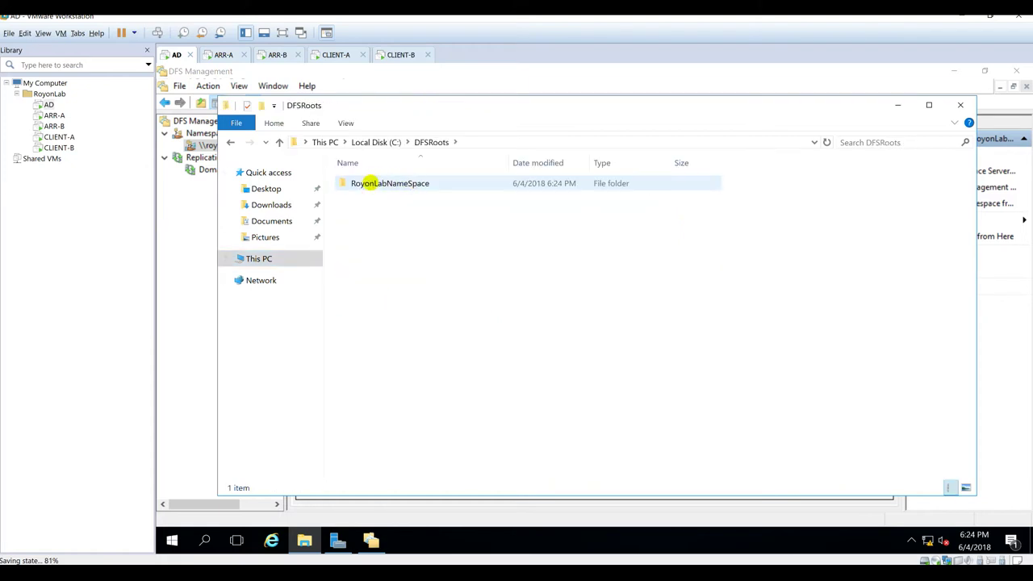
double_click(373, 183)
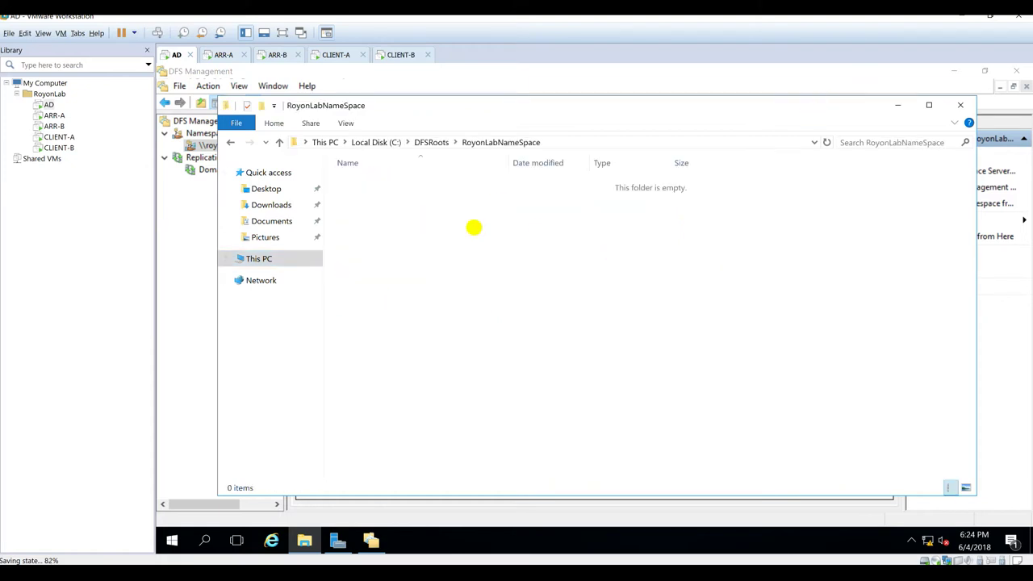
click(897, 105)
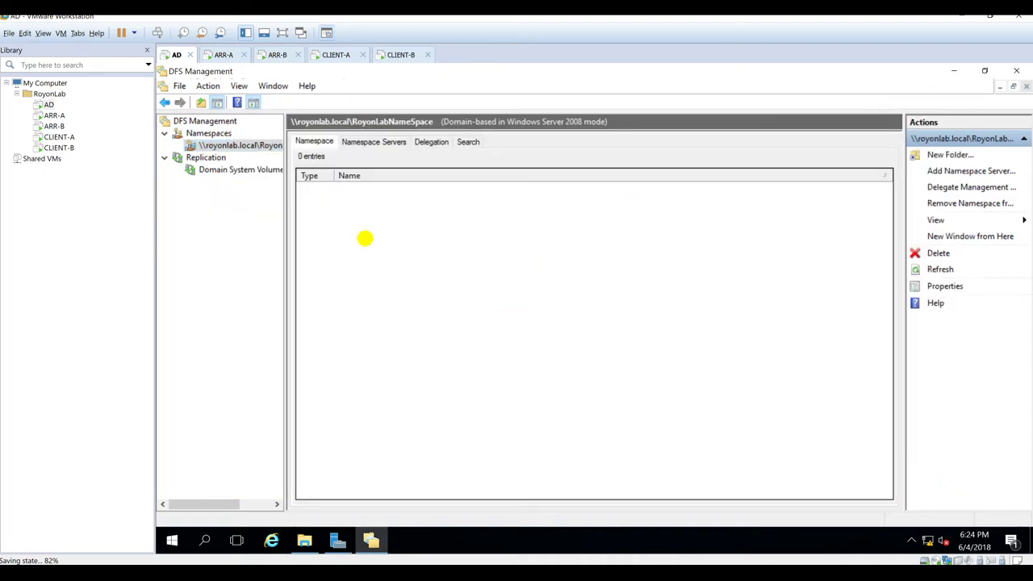
Step: Name a new namespace folder ARRShared and add \\ARR-A\ARRVHosts as its first target
click(226, 145)
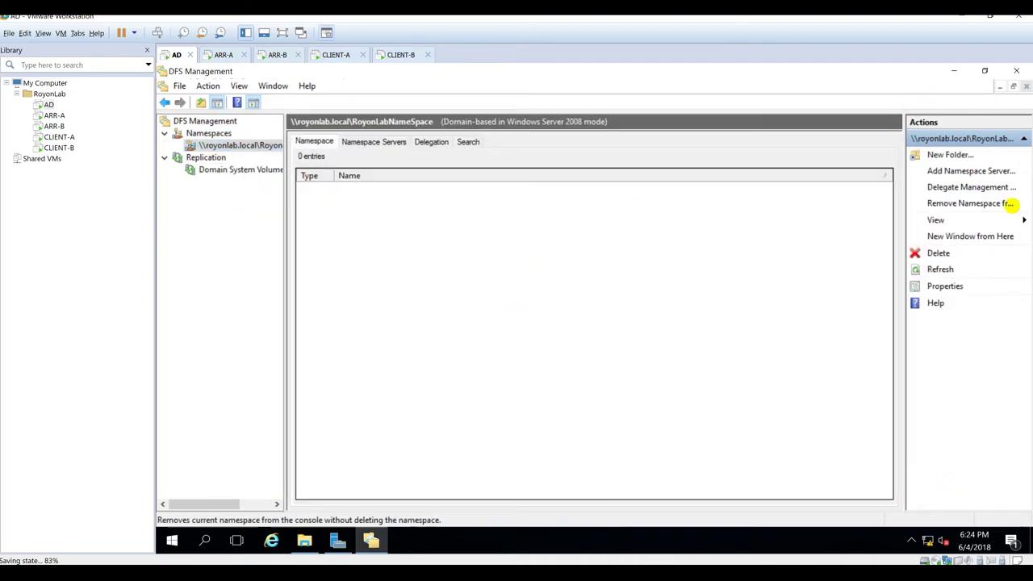
click(949, 156)
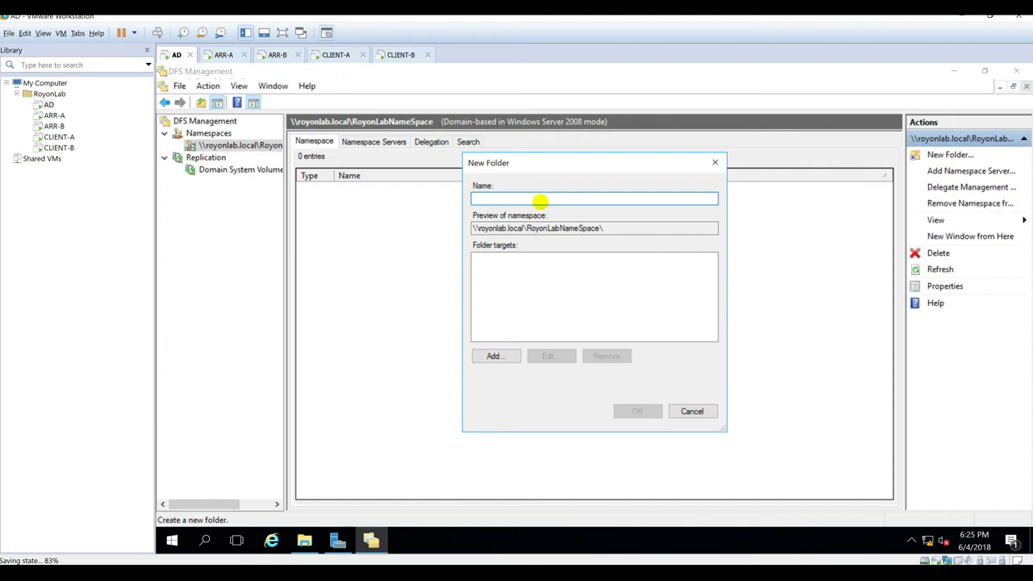
text(ARRShared)
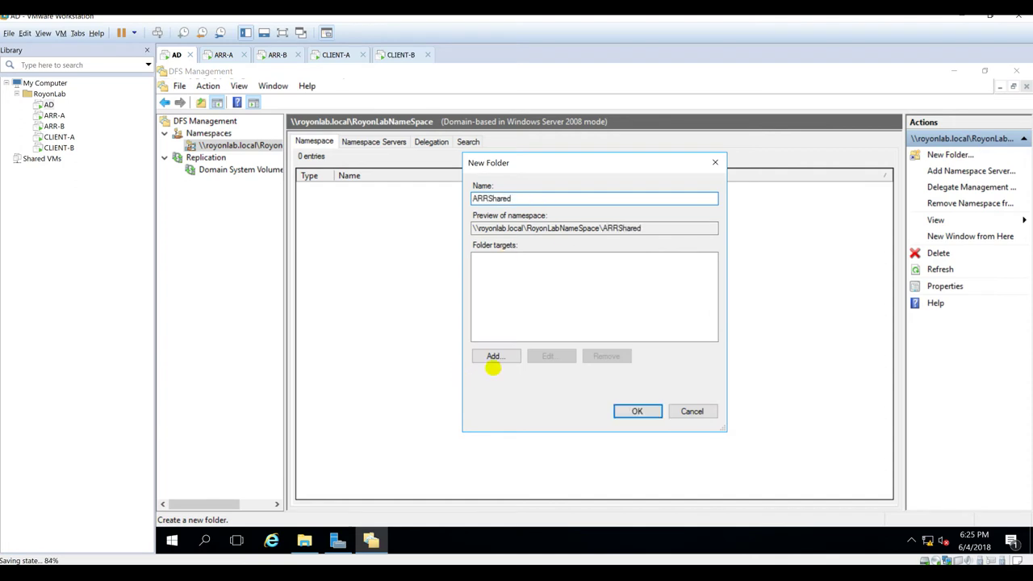
click(492, 356)
click(492, 357)
click(692, 297)
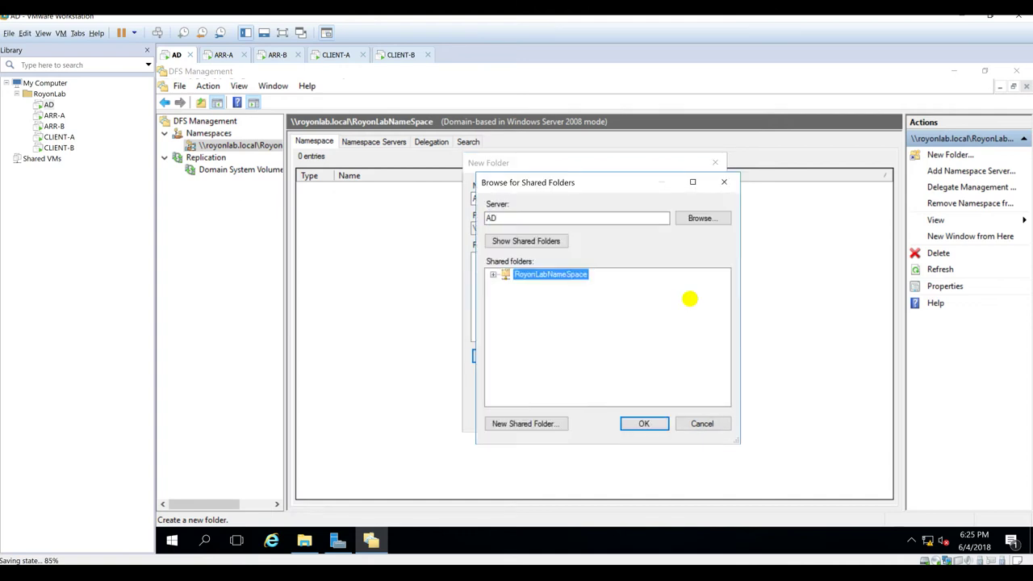
click(685, 213)
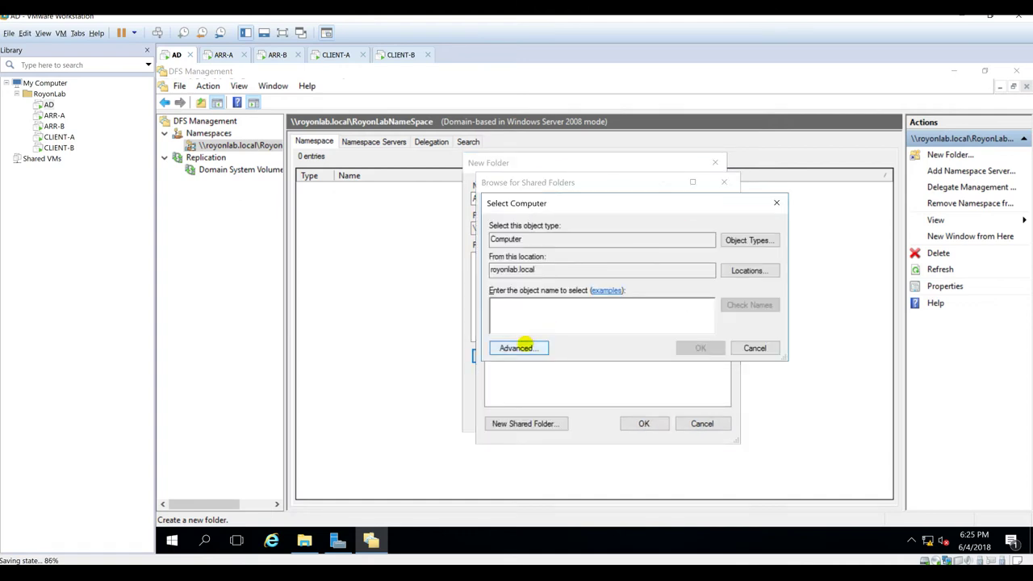
click(525, 348)
click(797, 269)
double_click(514, 421)
click(686, 351)
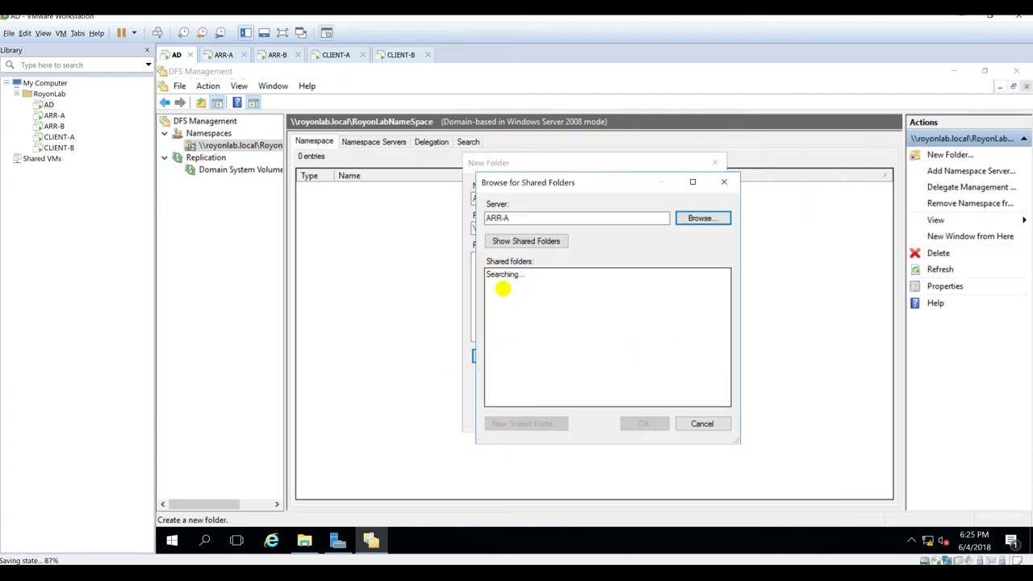
click(492, 274)
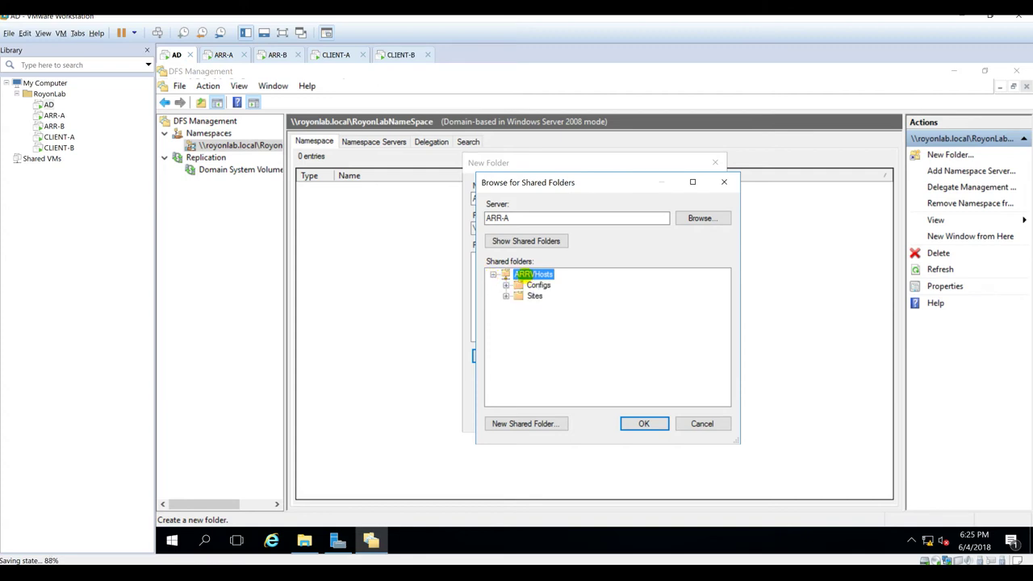
click(643, 425)
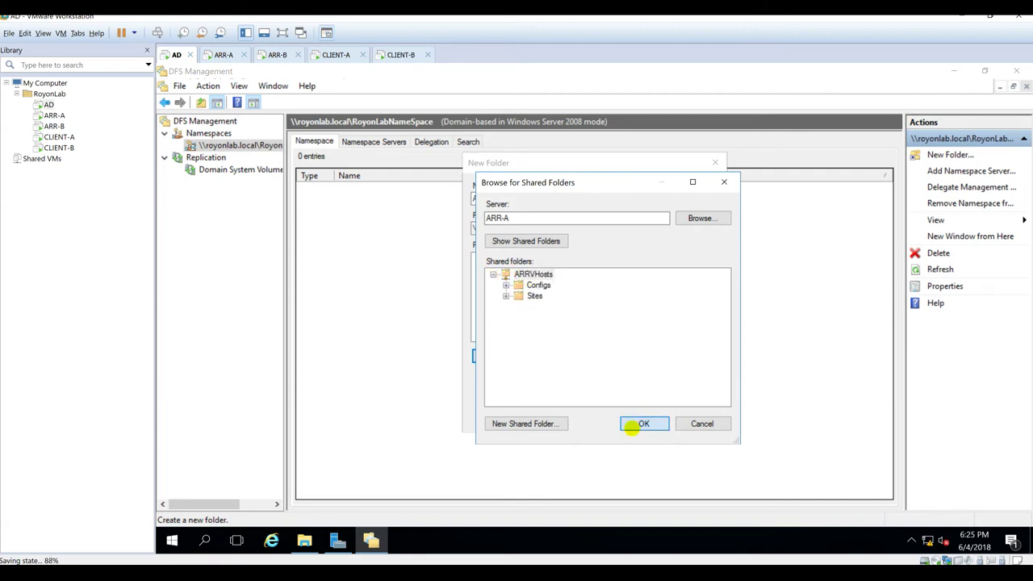
click(623, 346)
Step: Add \\ARR-B\ARRVHosts as the second target and create the ARRShared folder
click(493, 356)
click(707, 295)
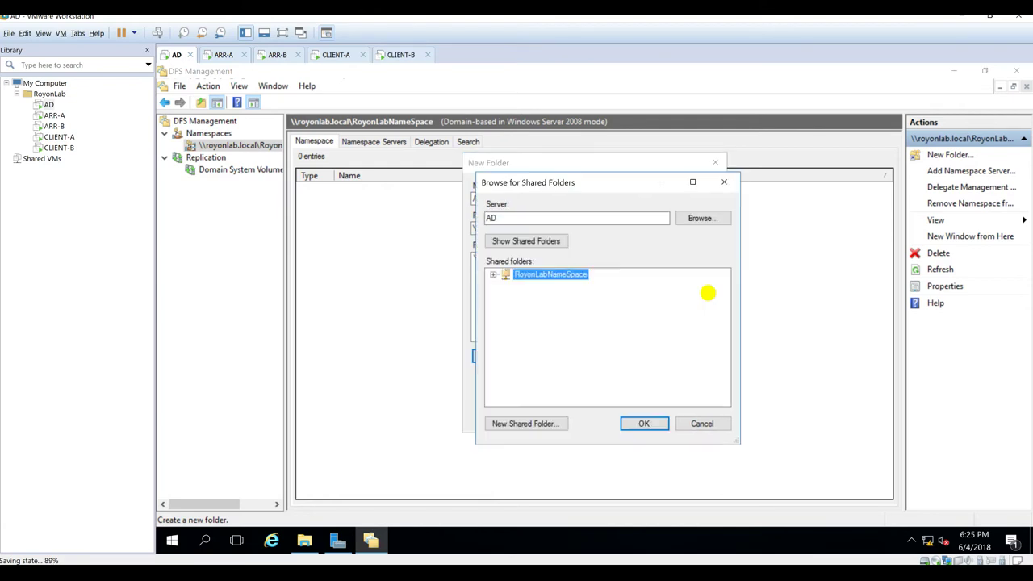
click(696, 219)
click(747, 271)
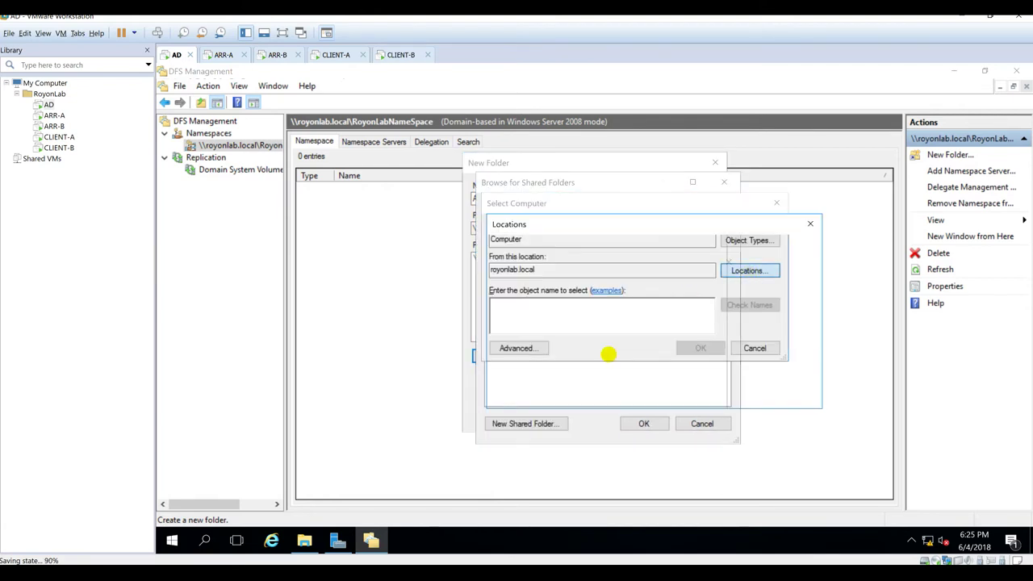
click(730, 391)
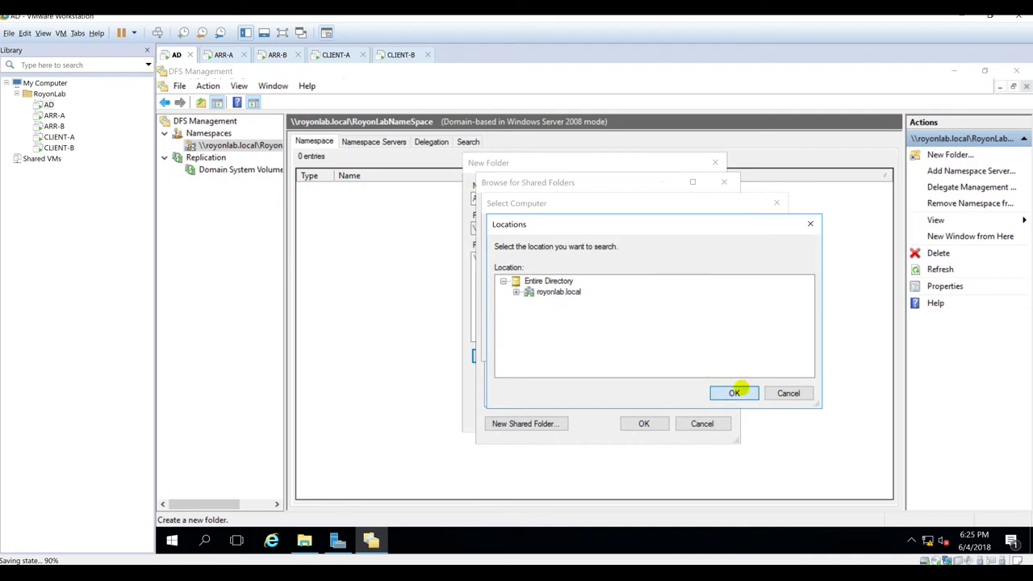
click(516, 348)
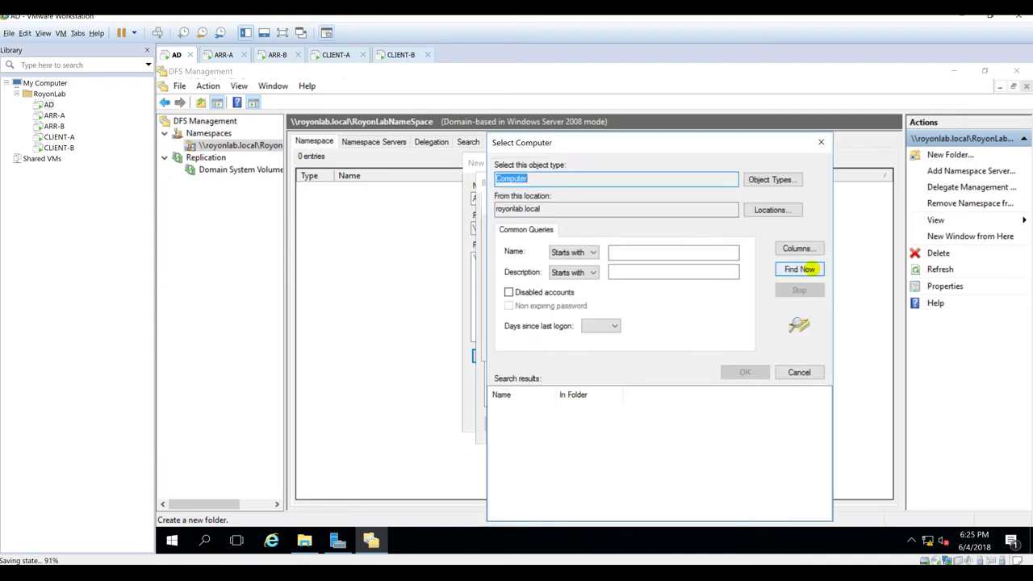
click(809, 269)
double_click(498, 431)
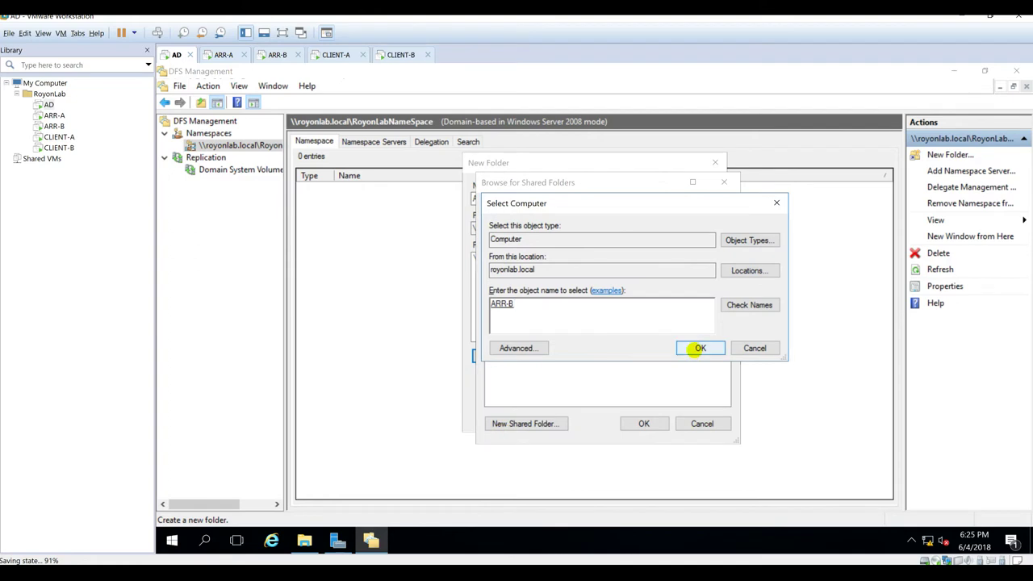
click(691, 348)
click(638, 423)
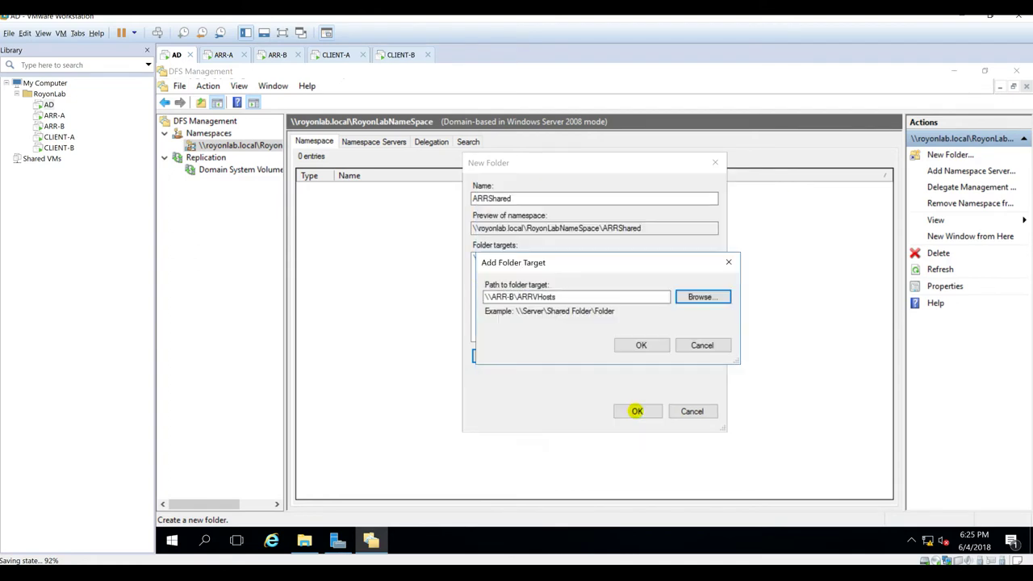
click(628, 345)
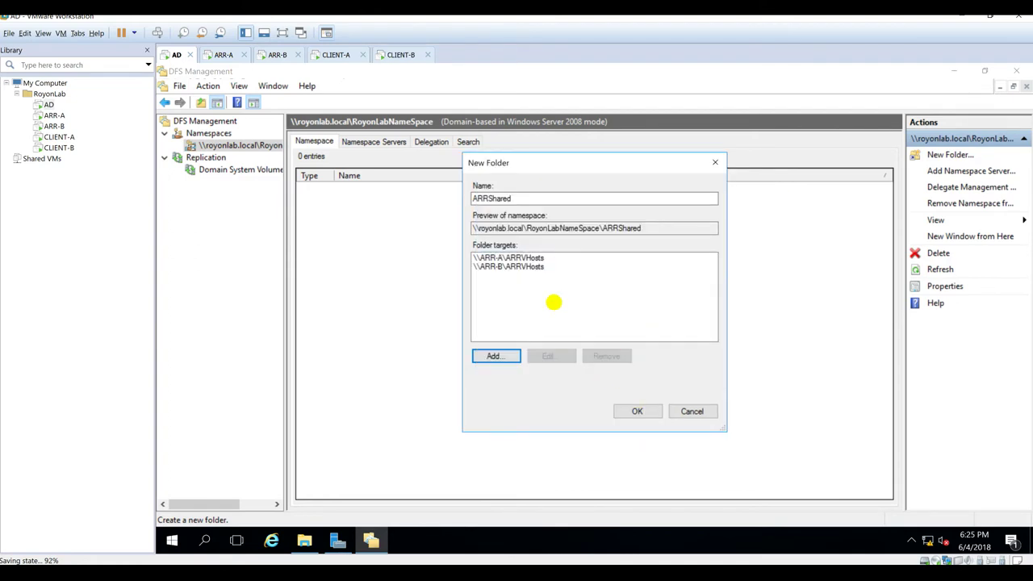
click(637, 411)
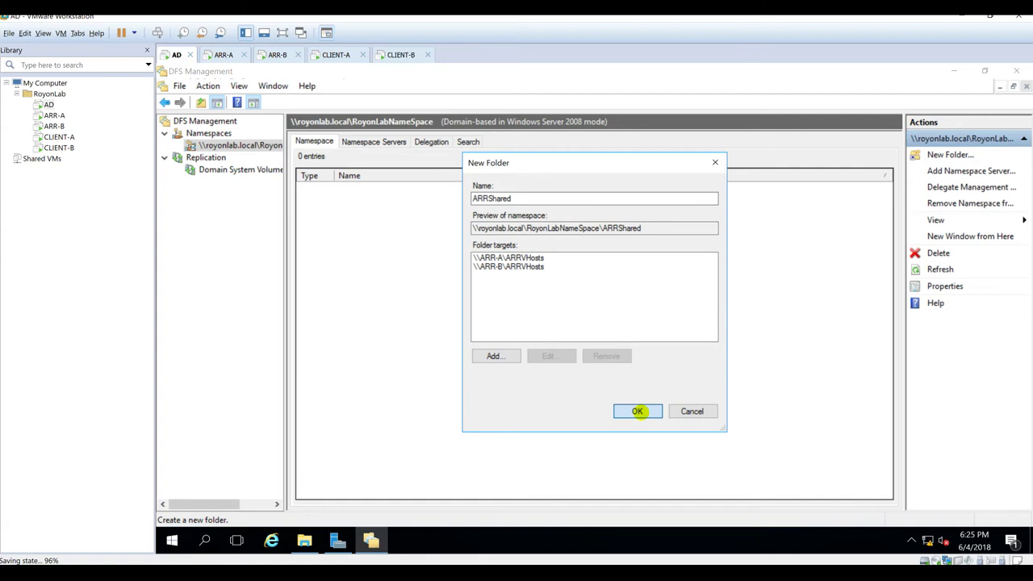
click(637, 410)
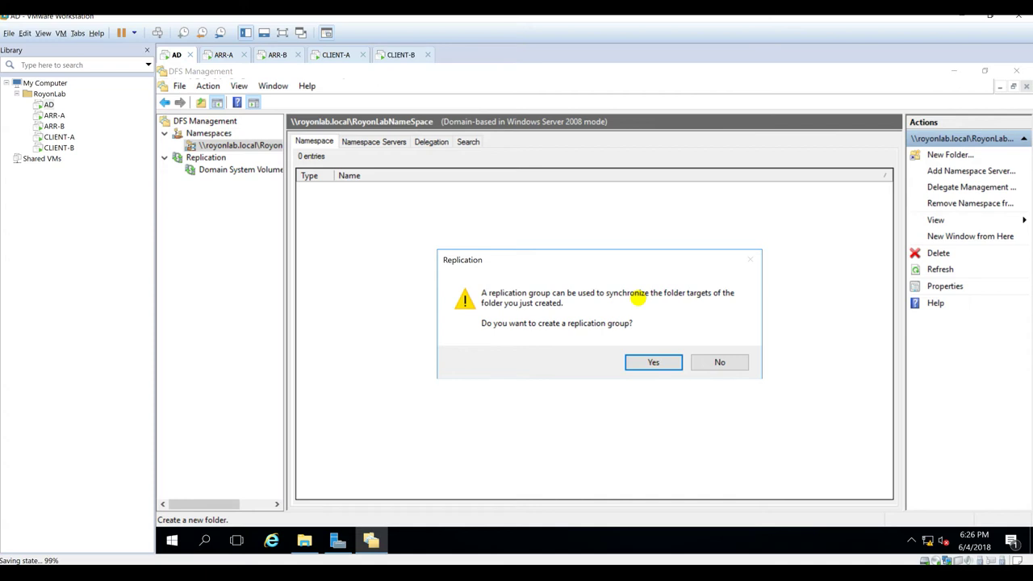
Step: Accept replicating ARRShared's targets and review the progress details, errors and tasks
click(643, 360)
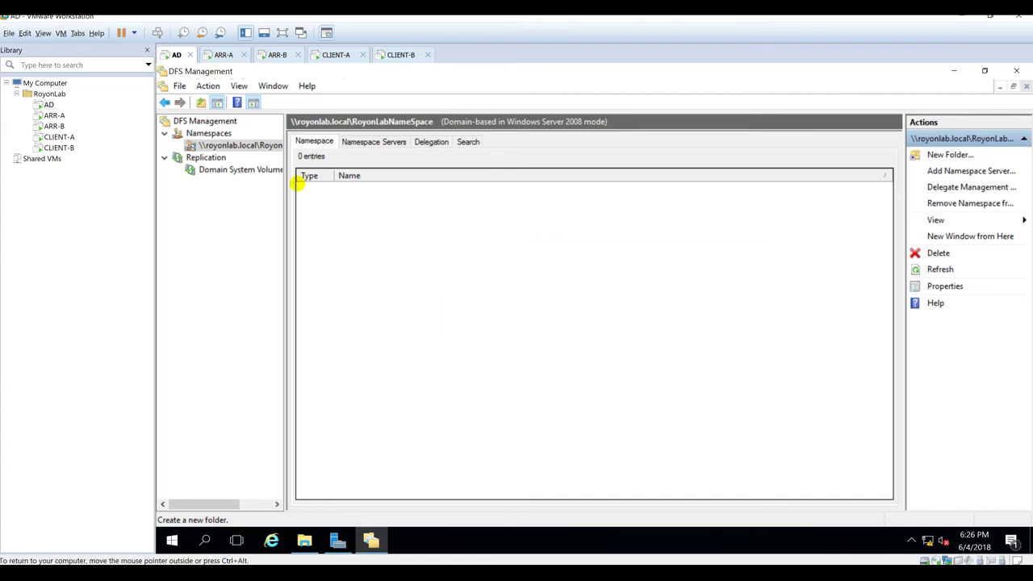
click(680, 250)
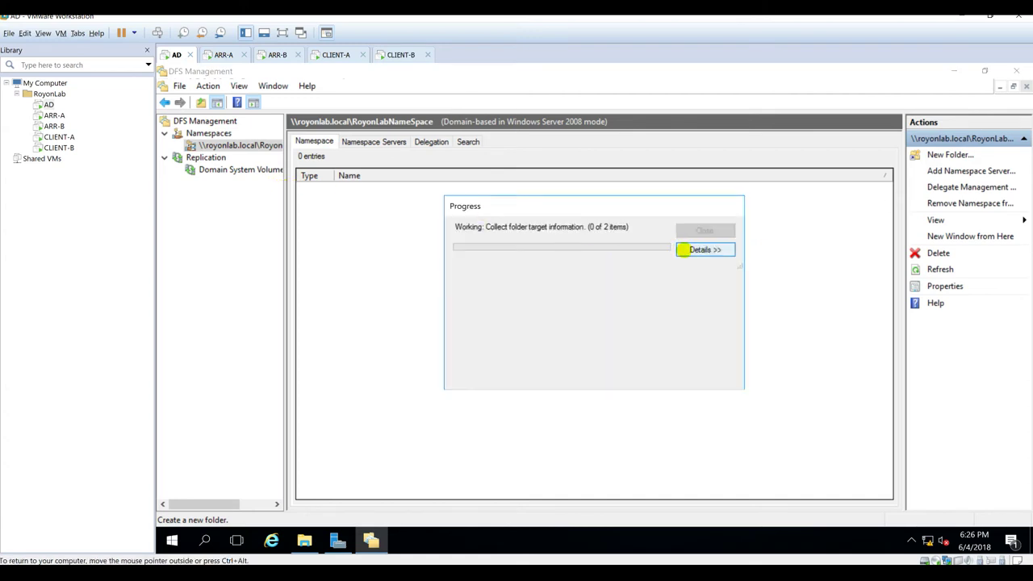
click(496, 275)
click(468, 276)
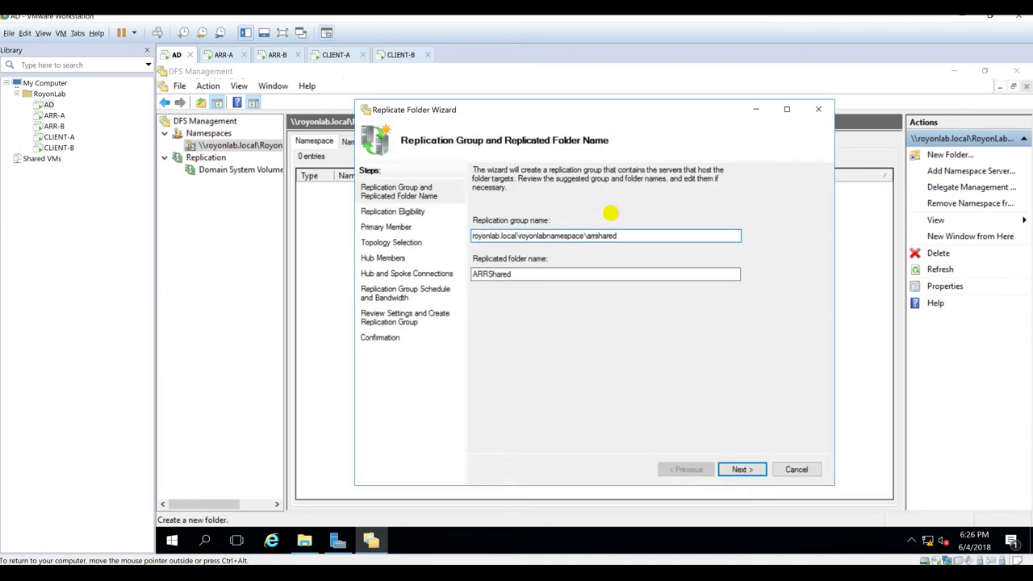
Step: Accept group royonlab.local\royonlabnamespace\arrshared with folder ARRShared, and make ARR-A the primary member
drag(618, 235, 334, 238)
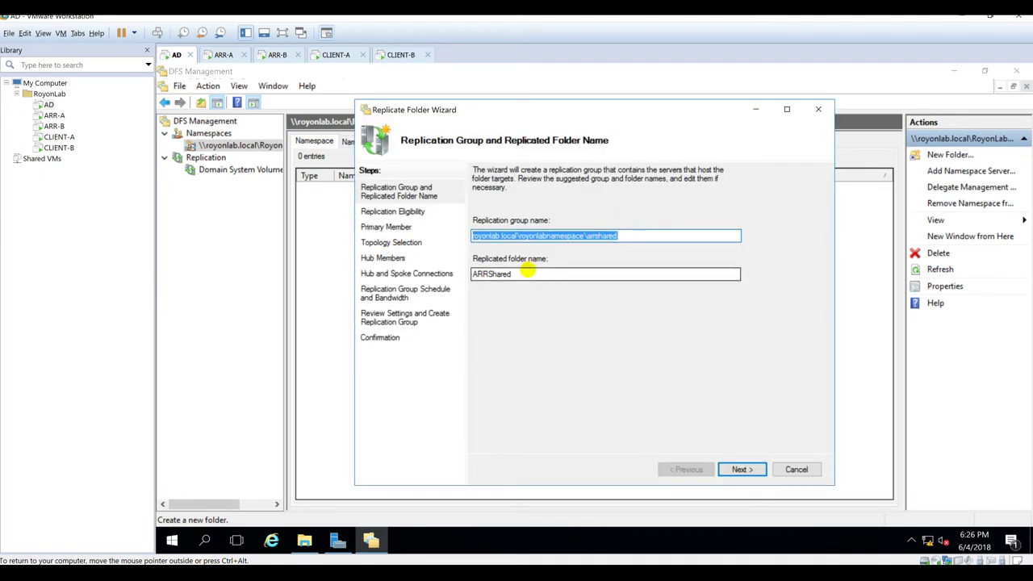
drag(526, 275, 262, 275)
click(565, 274)
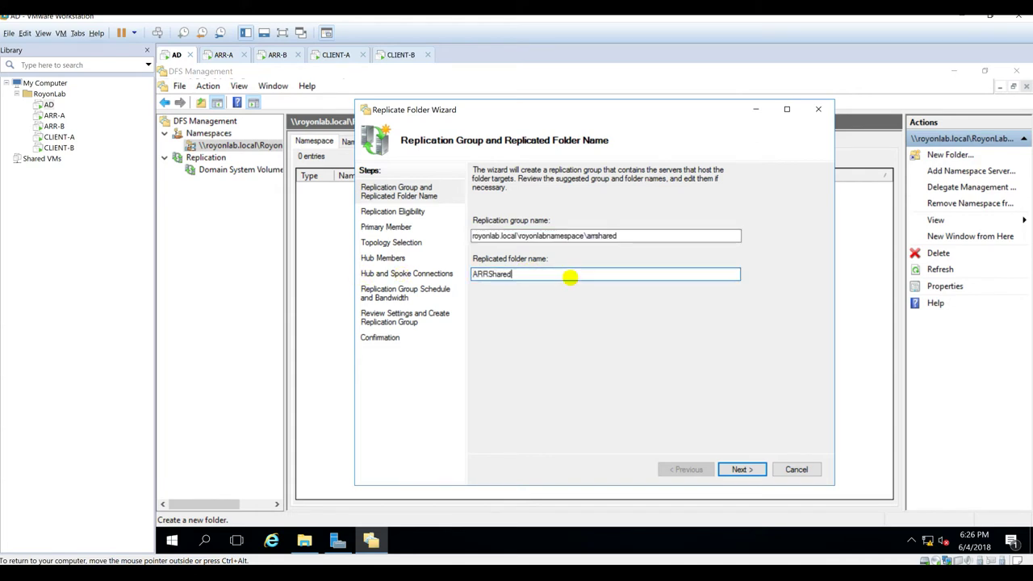
click(741, 469)
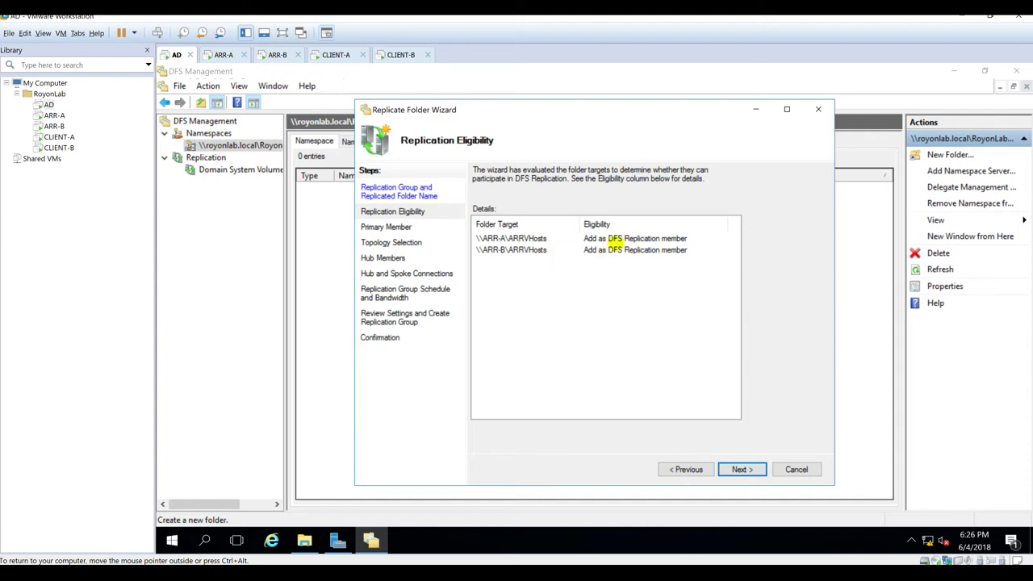
click(741, 468)
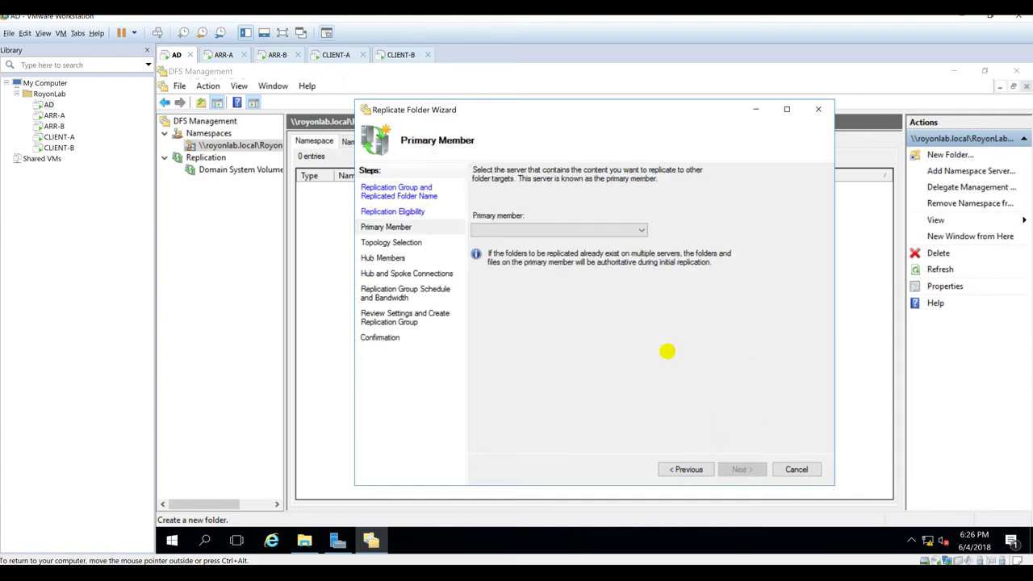
click(555, 230)
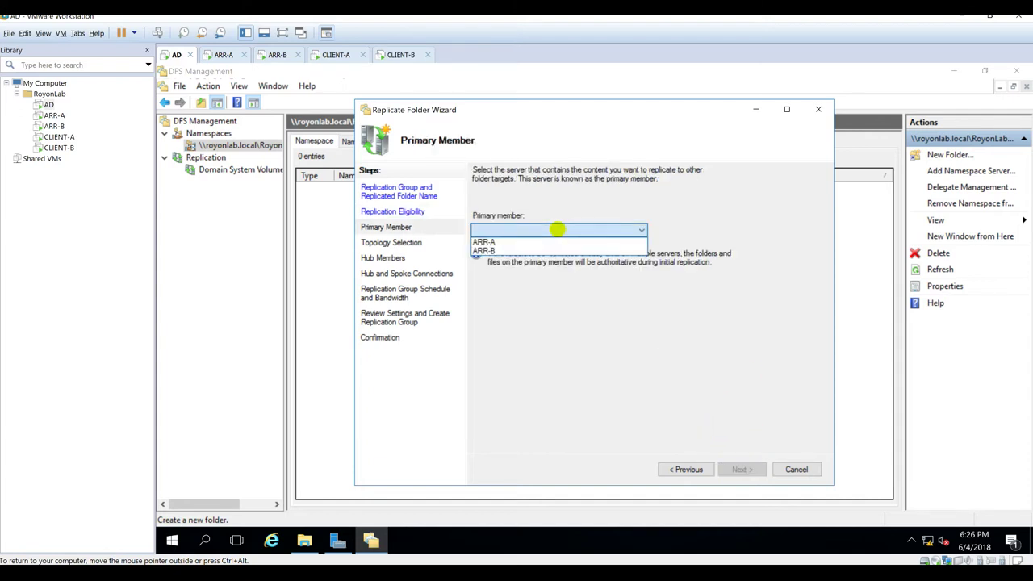
click(494, 241)
click(742, 469)
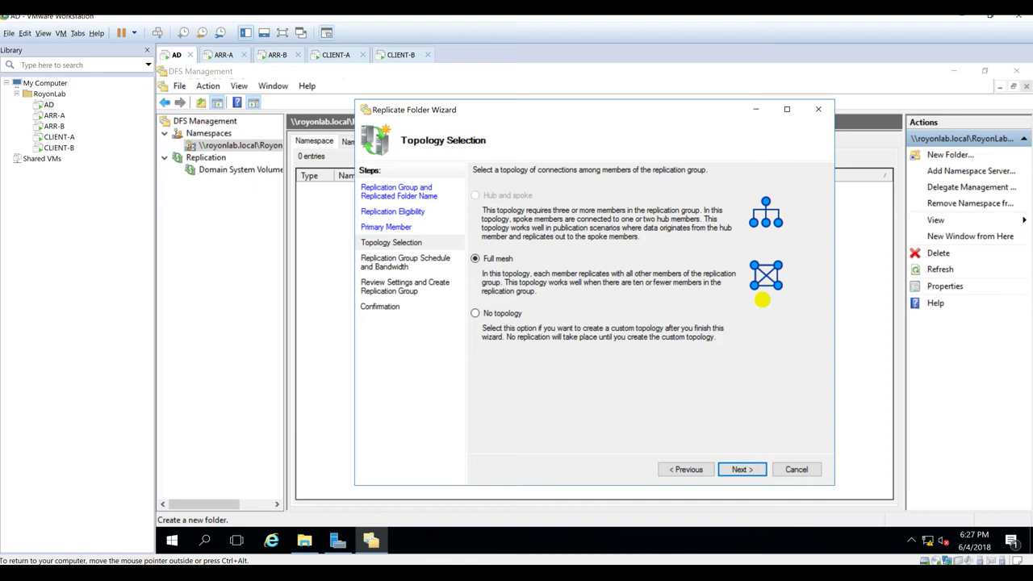
Step: Keep the full mesh topology and Full replication bandwidth
click(737, 470)
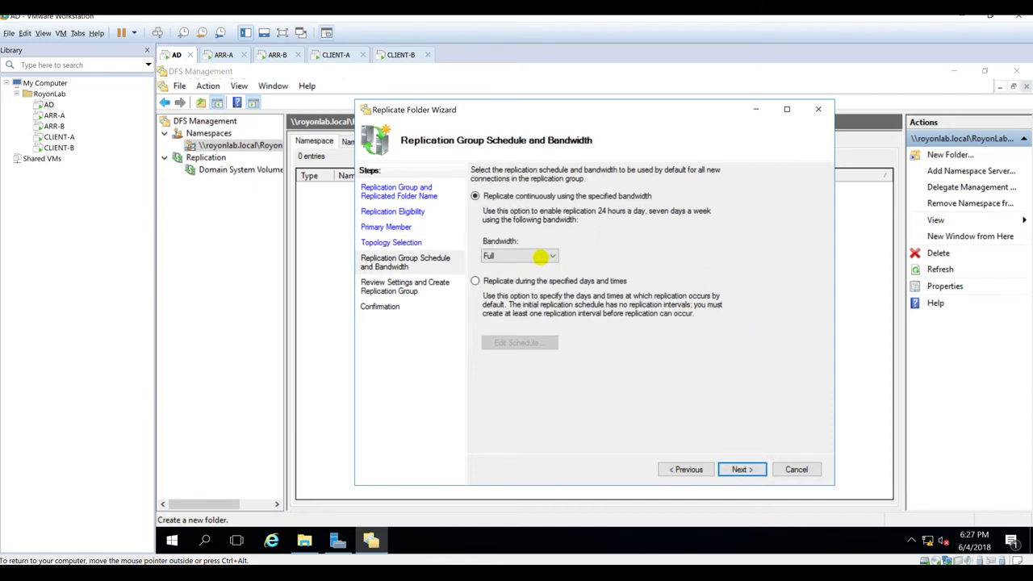
click(544, 256)
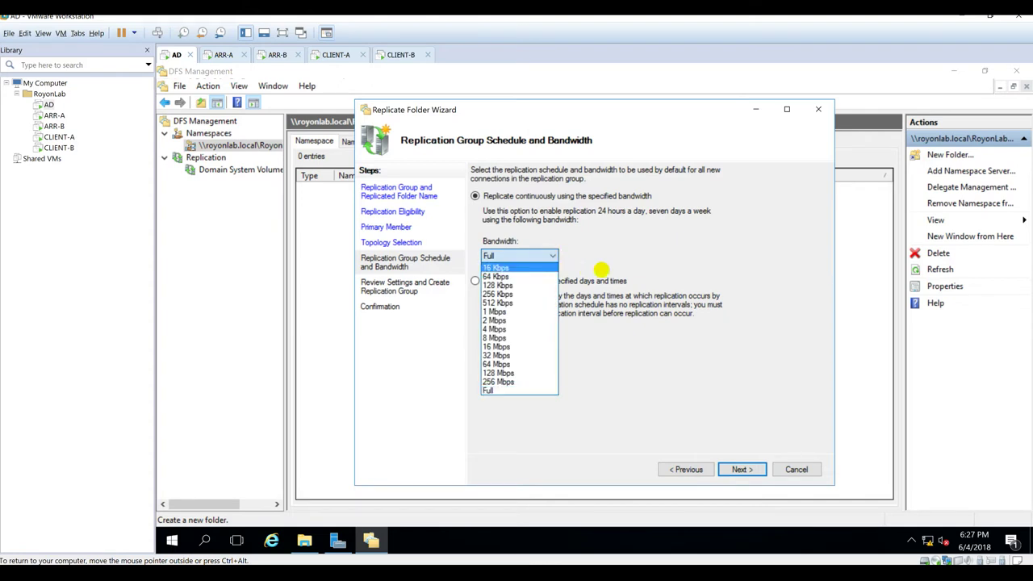
click(587, 268)
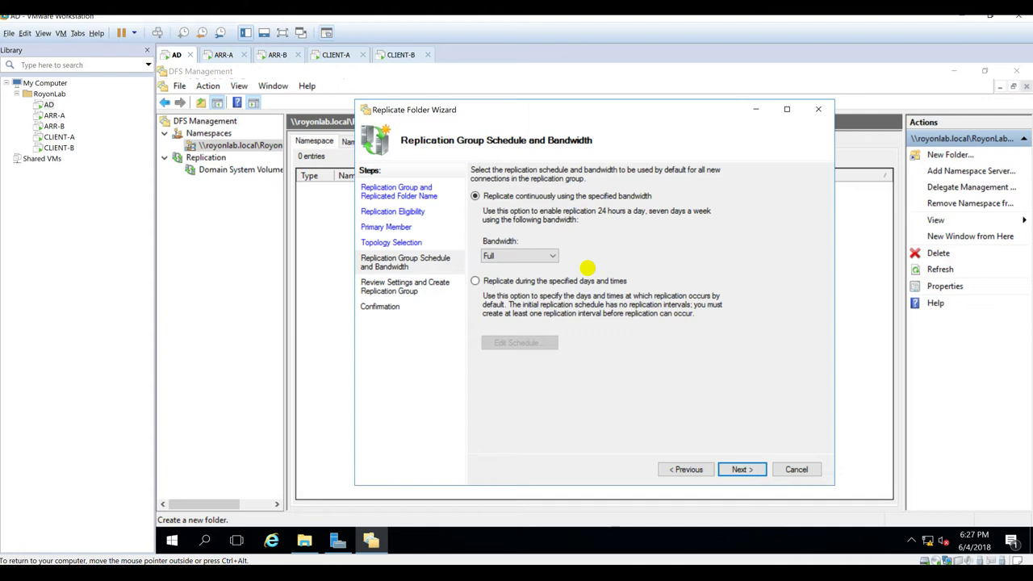
click(524, 253)
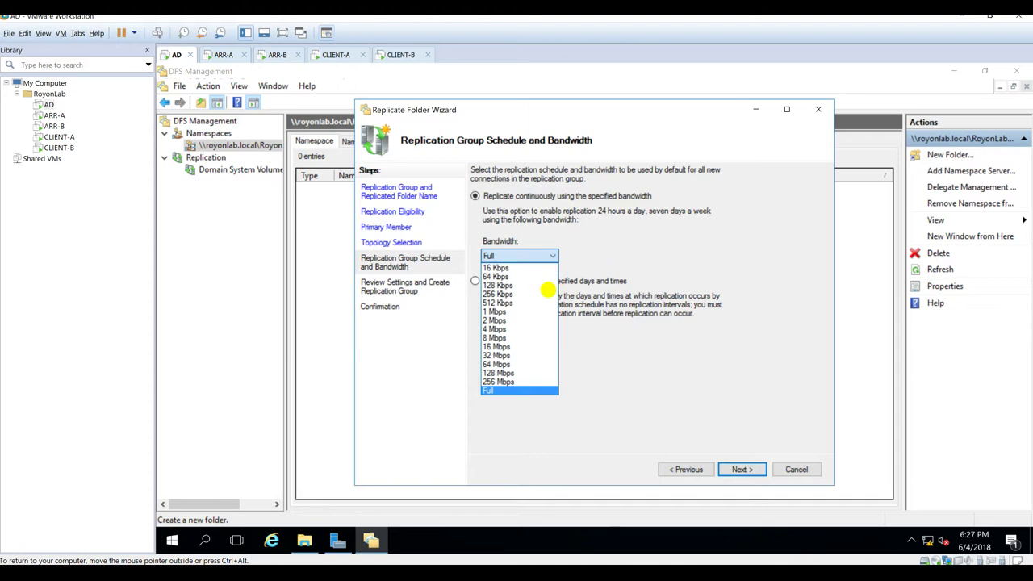
click(598, 291)
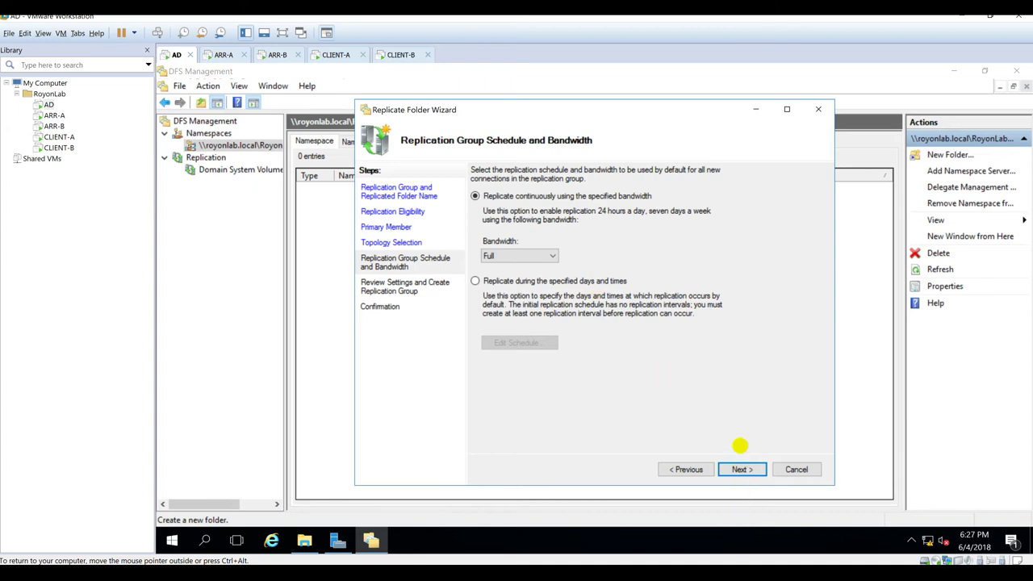
click(519, 259)
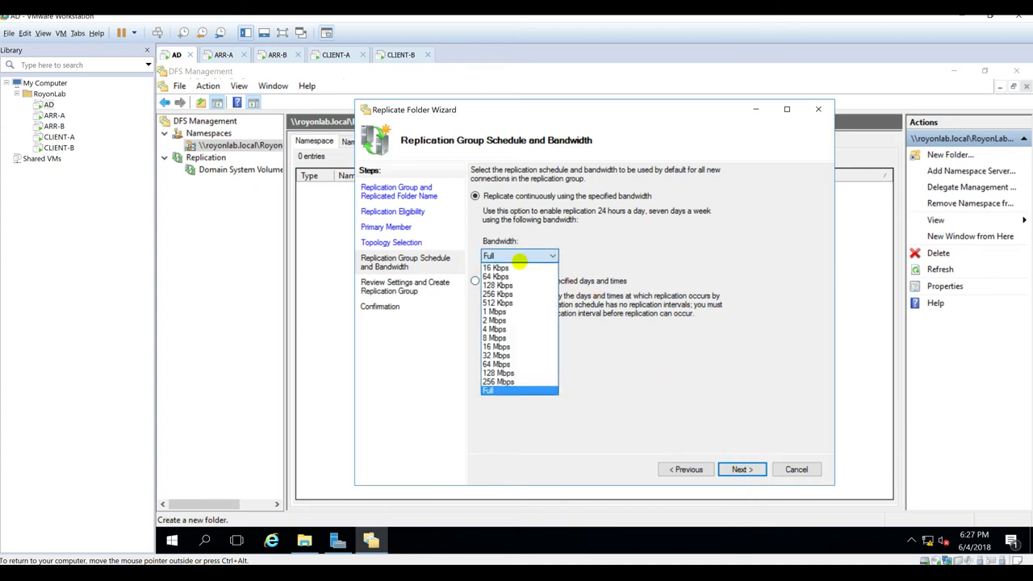
click(638, 289)
click(742, 470)
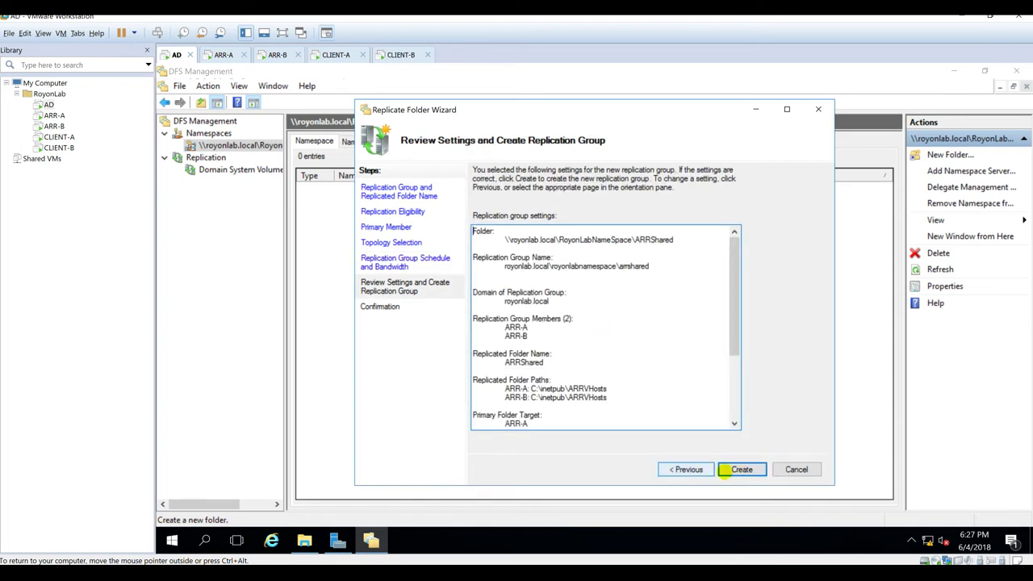
Step: Create the replication group, acknowledge the replication delay notice, and review its members
click(741, 470)
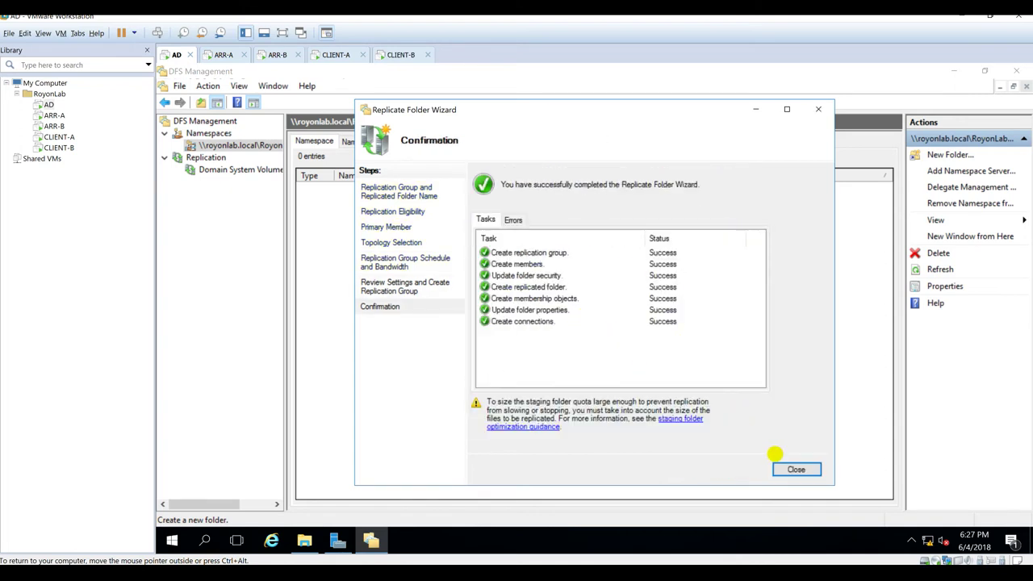
click(796, 469)
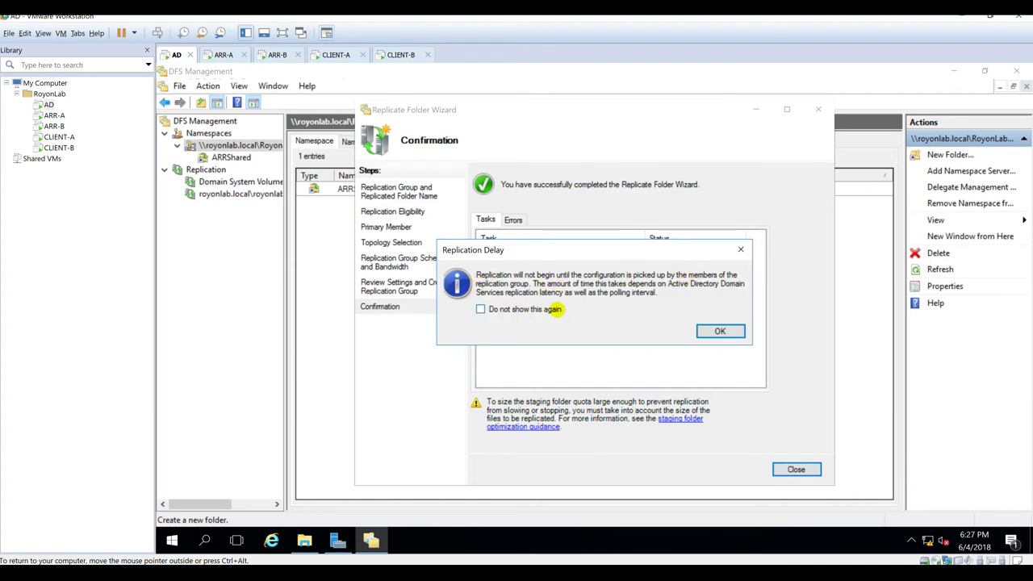
click(720, 331)
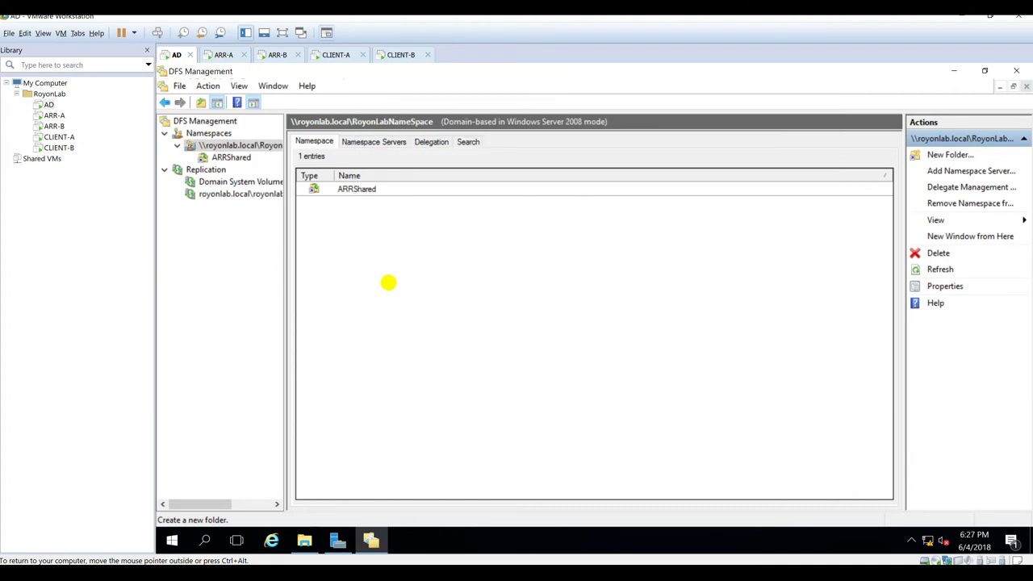
click(226, 196)
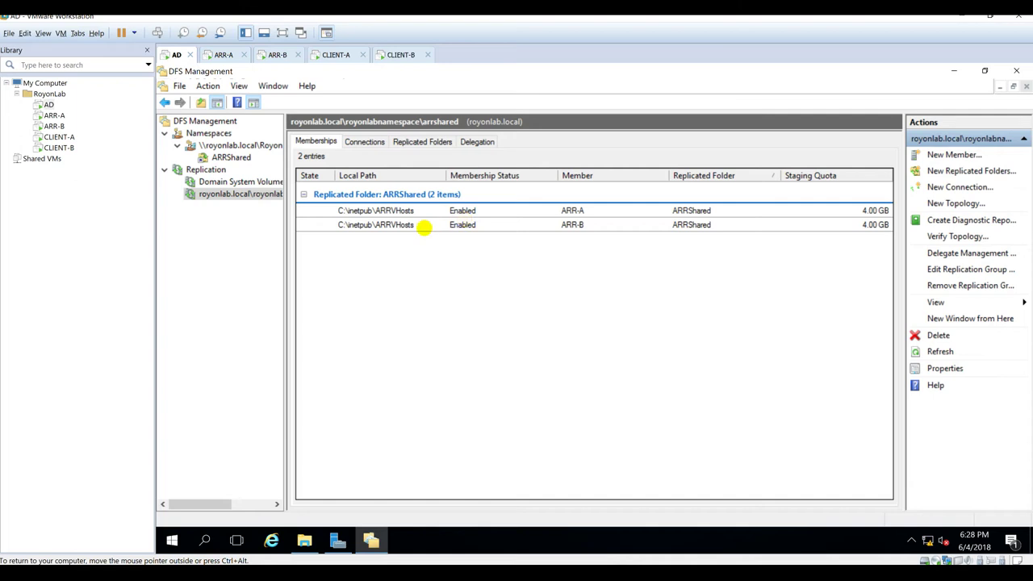
click(223, 55)
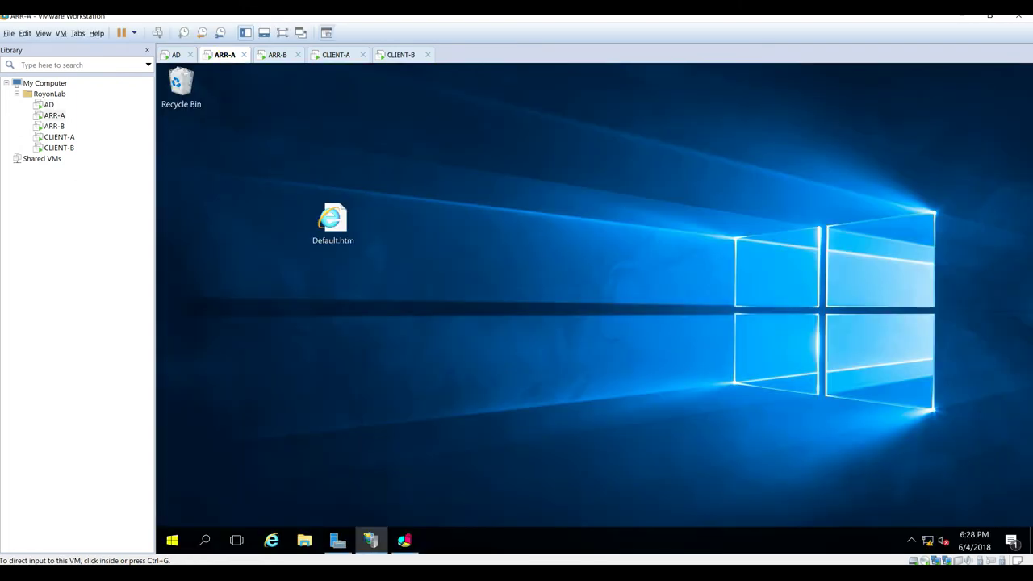
Step: Restart ARR-A and sign back in with the account password
click(172, 540)
click(172, 511)
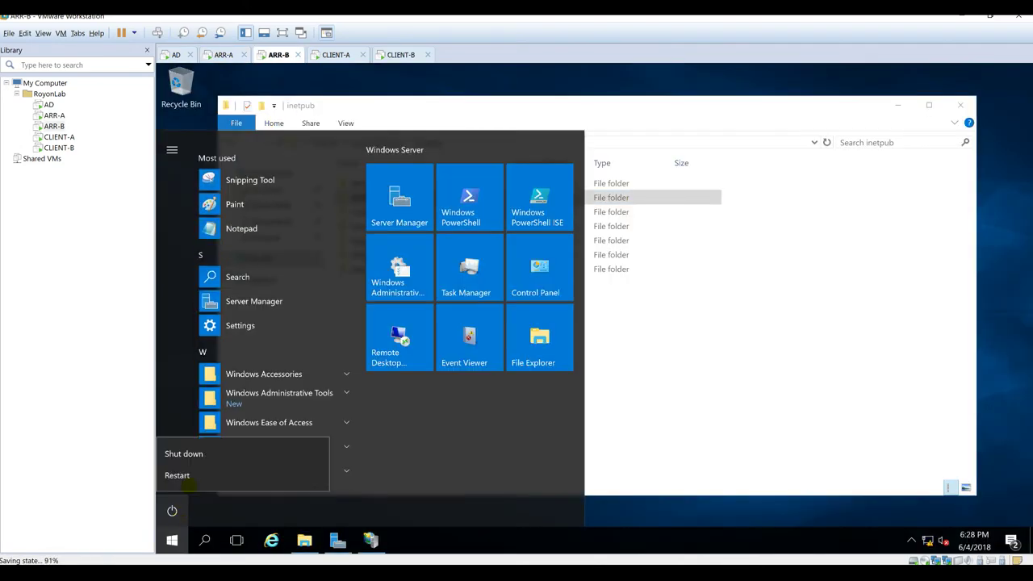
click(179, 476)
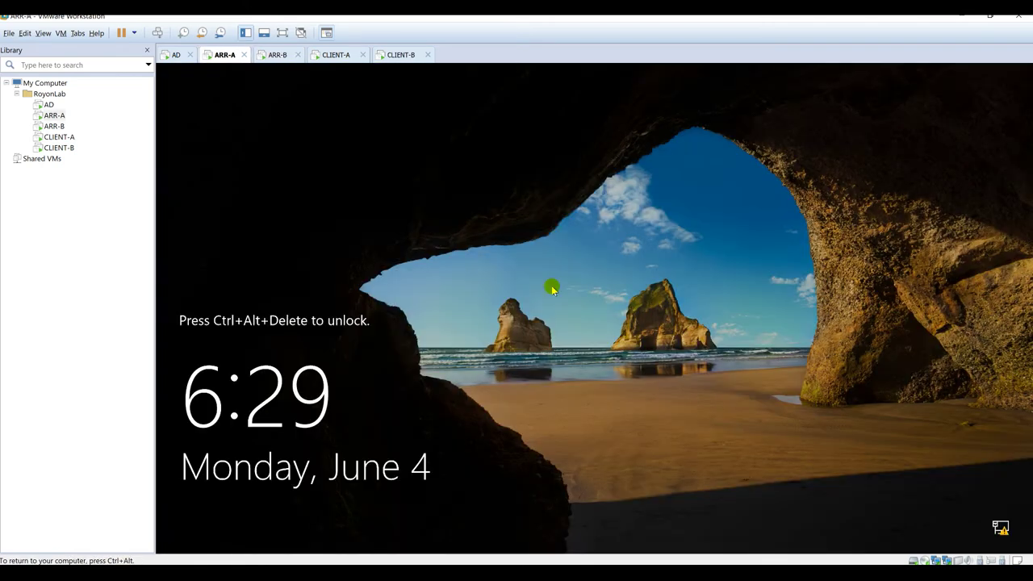
click(157, 32)
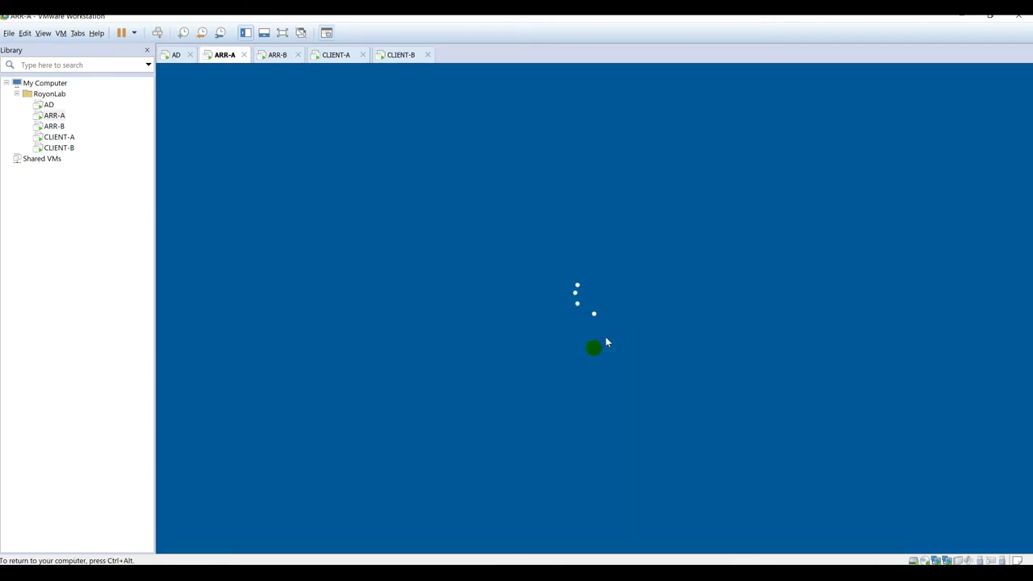
text(••)
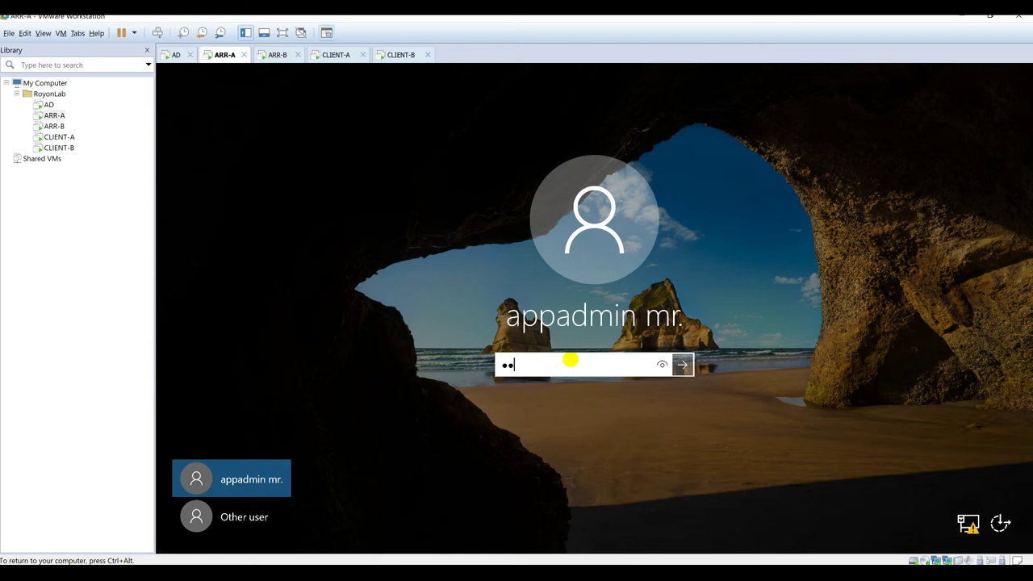
key(Return)
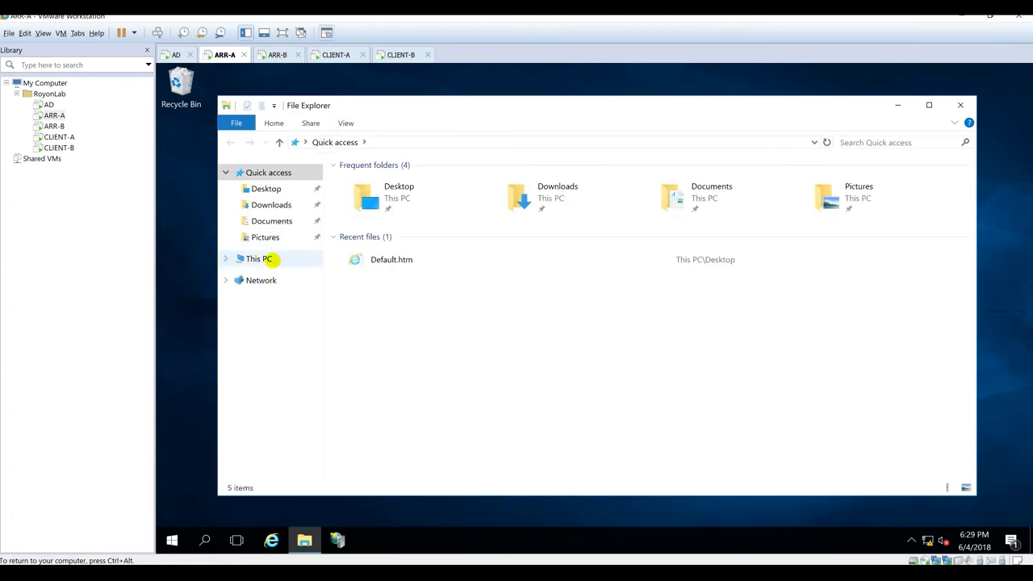
Step: Open C:\inetpub\ARRVHosts in ARR-A's File Explorer
click(265, 259)
click(456, 283)
double_click(456, 283)
double_click(396, 180)
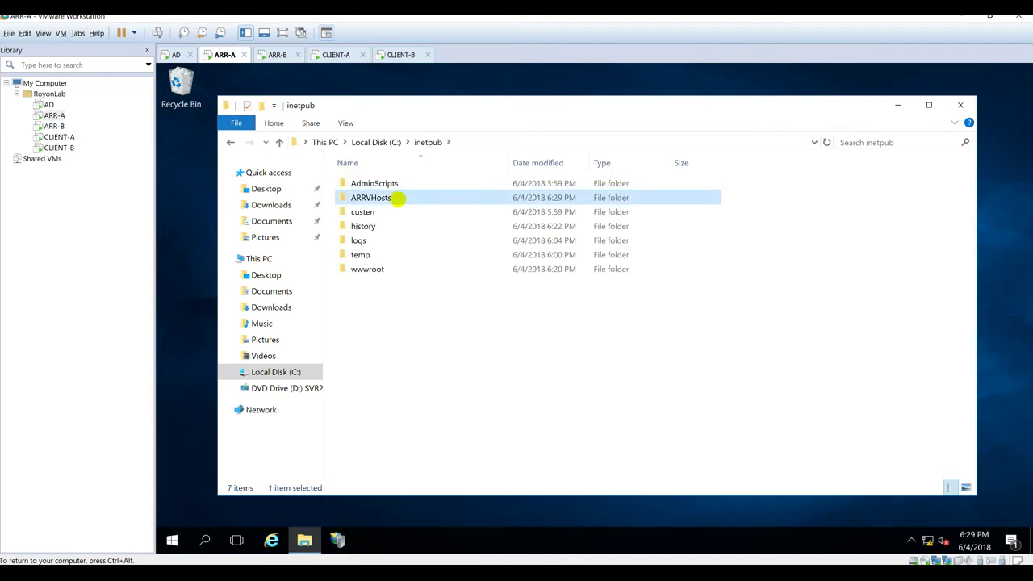
double_click(396, 198)
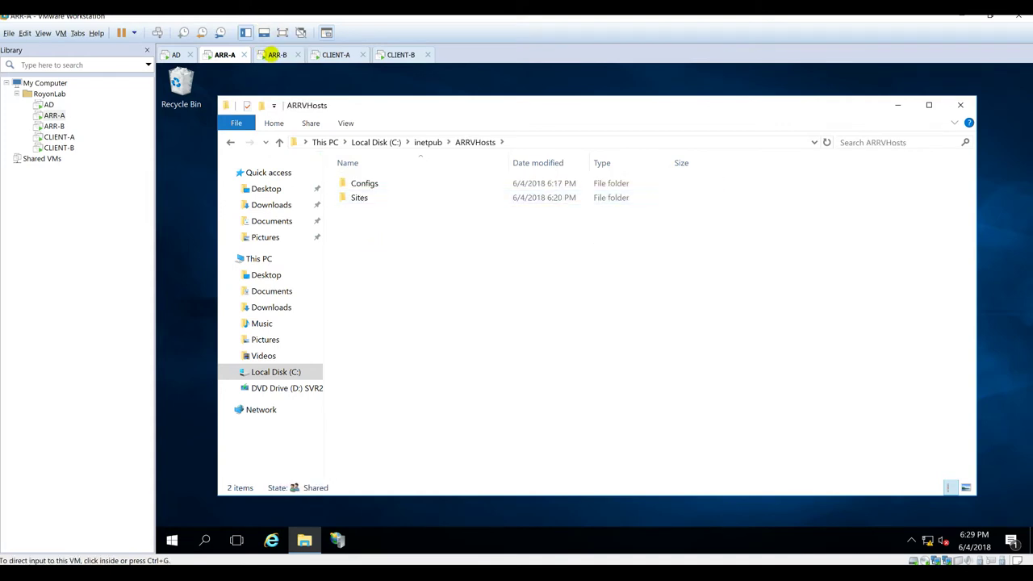
Step: Sign in to ARR-B with the account password
click(270, 54)
click(157, 32)
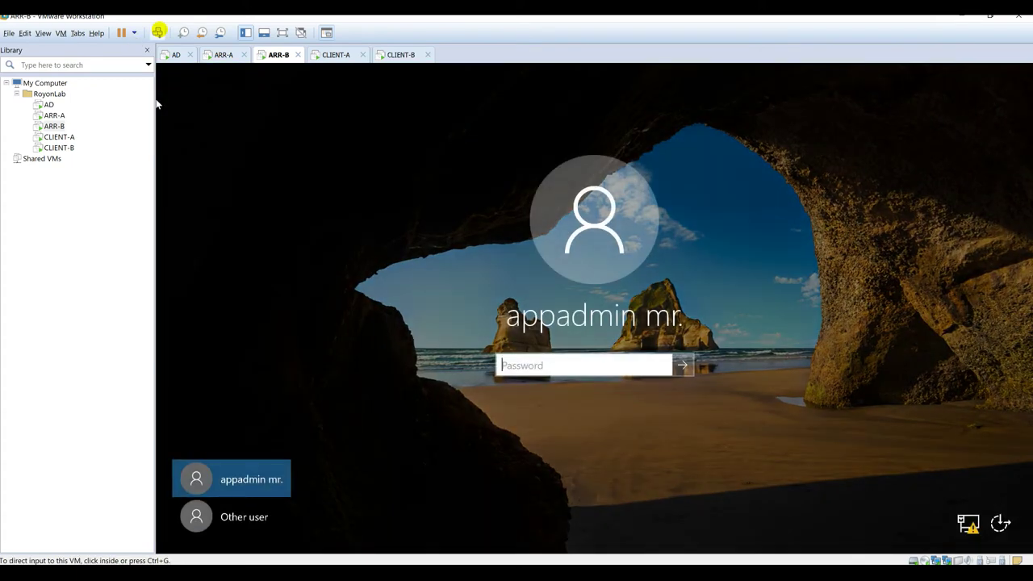
click(622, 378)
key(Return)
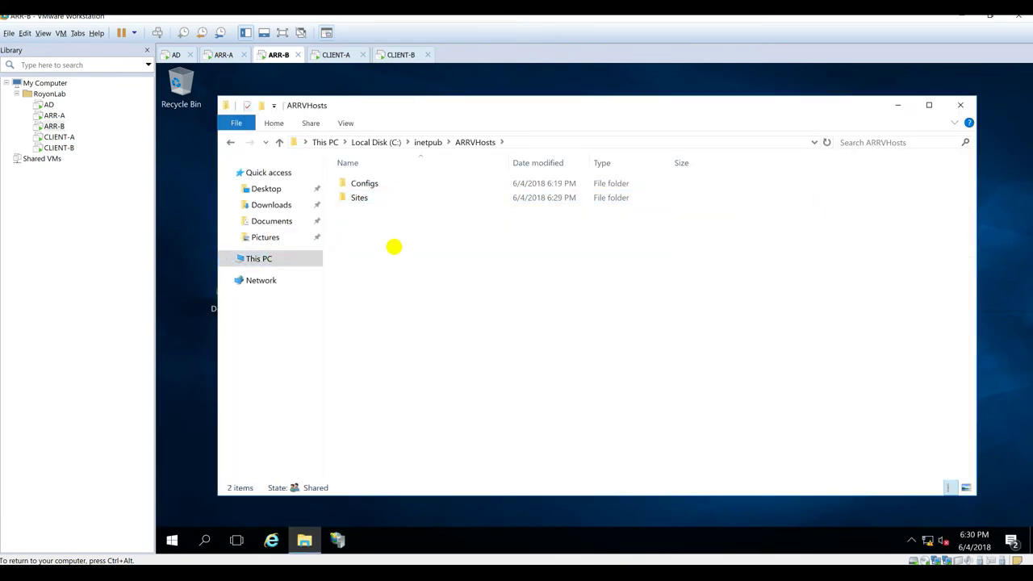
Step: On ARR-A, close the extra Explorer window and paste Default.htm into the ARRVHosts folder
click(225, 55)
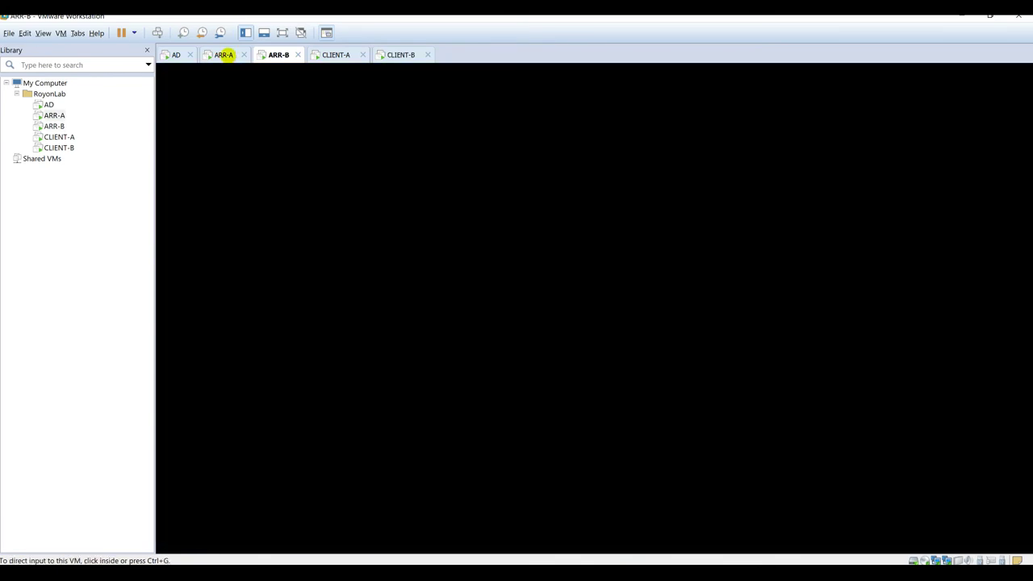
click(739, 87)
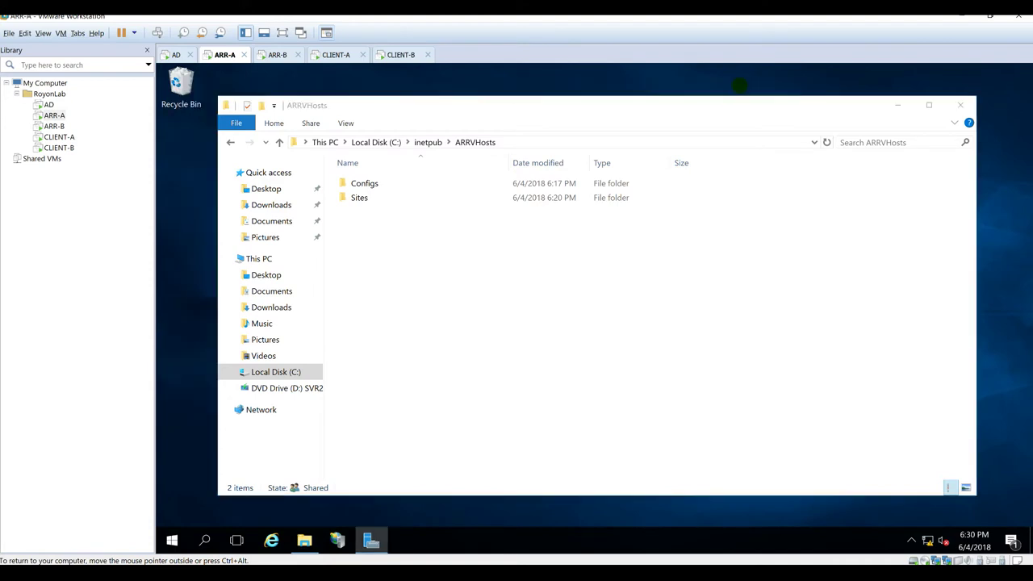
drag(417, 105, 497, 105)
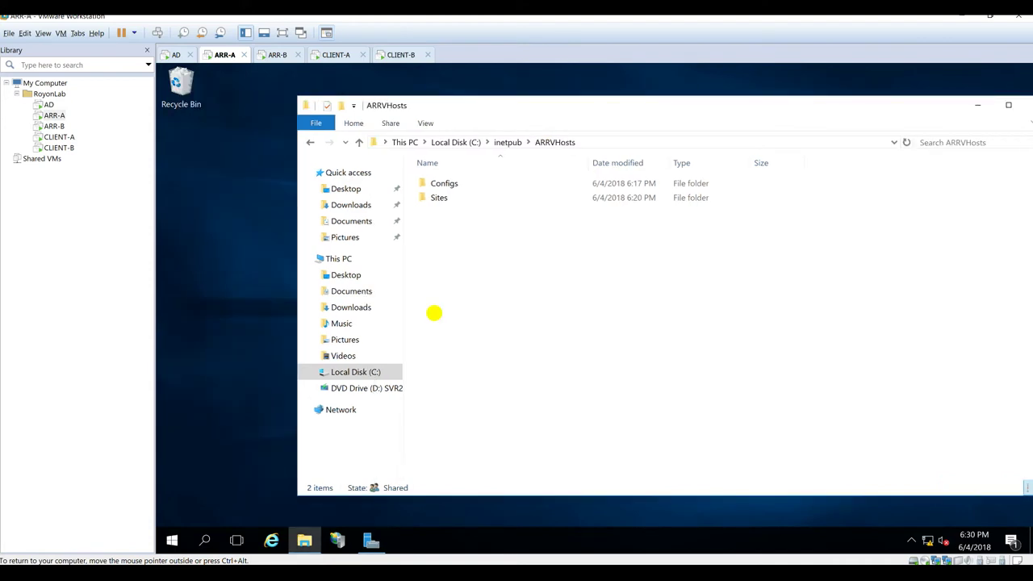
right_click(434, 313)
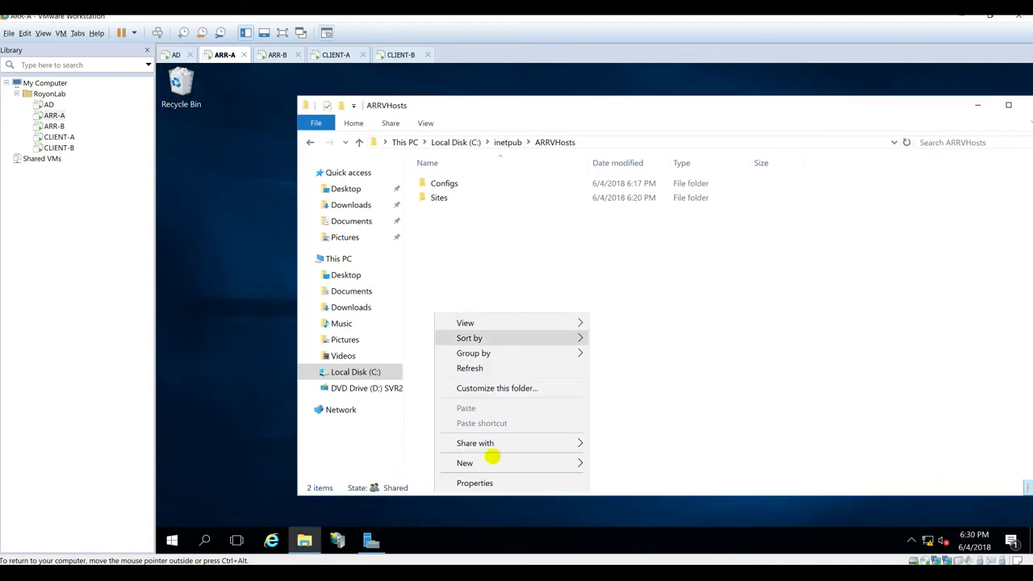
click(184, 207)
double_click(445, 198)
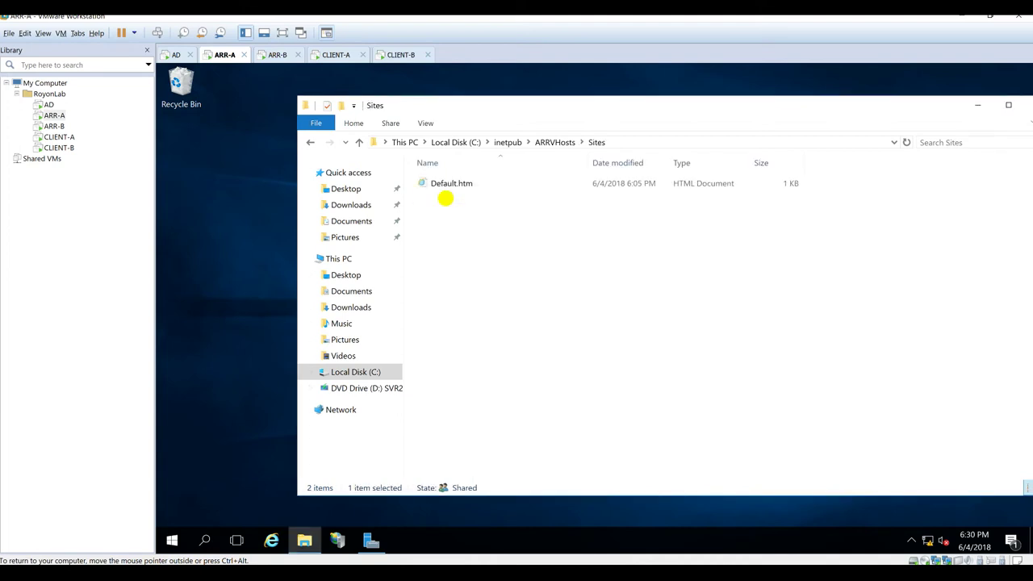
click(555, 142)
click(492, 287)
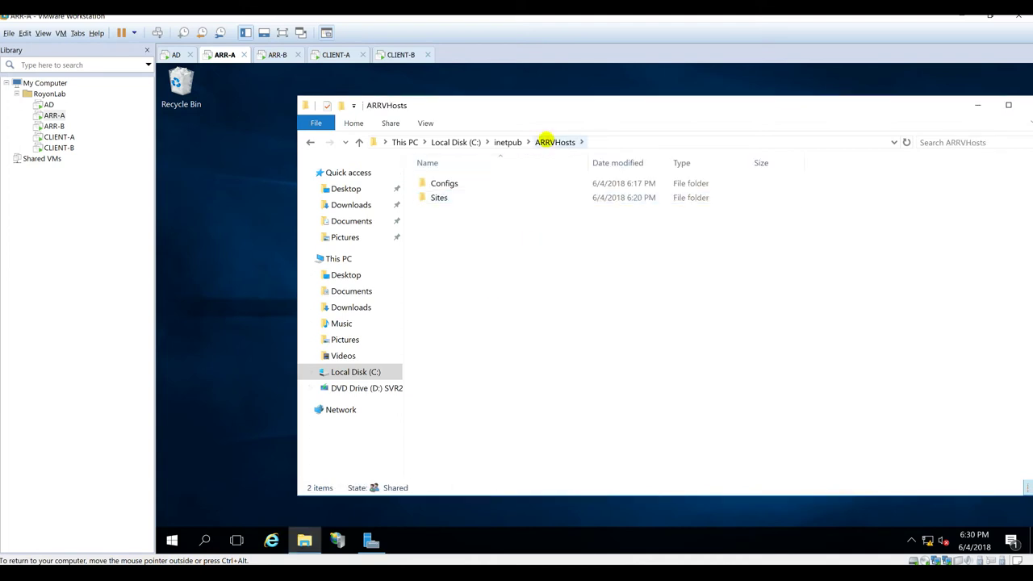
key(ctrl+v)
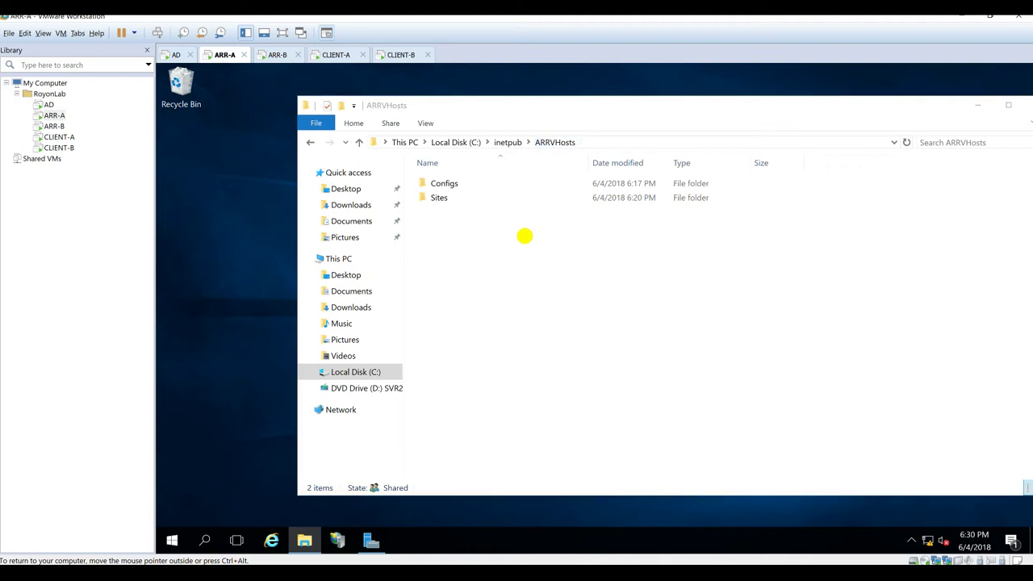
click(452, 301)
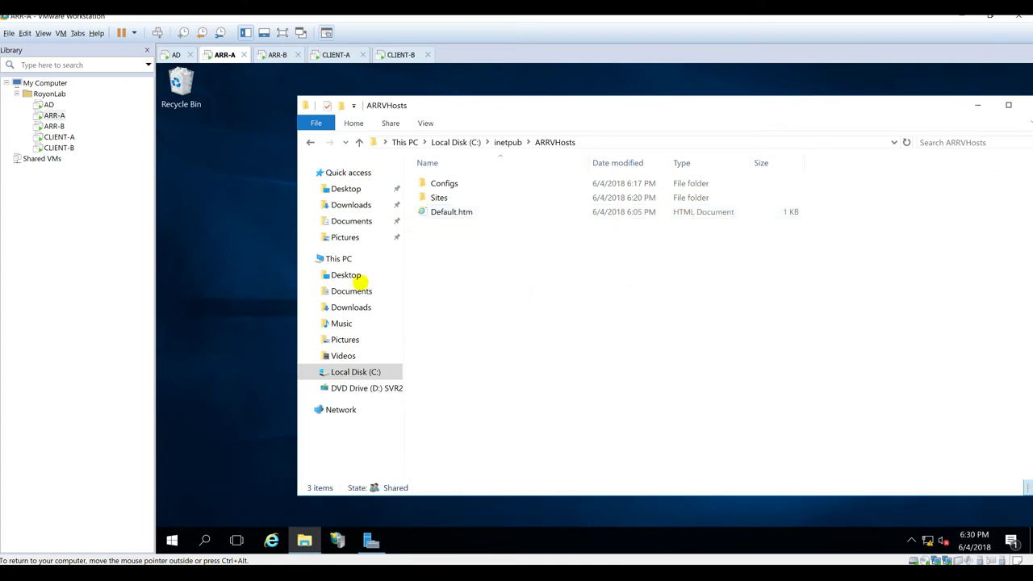
Step: On ARR-B, duplicate the replicated Default.htm in ARRVHosts, approving the access prompt
click(276, 54)
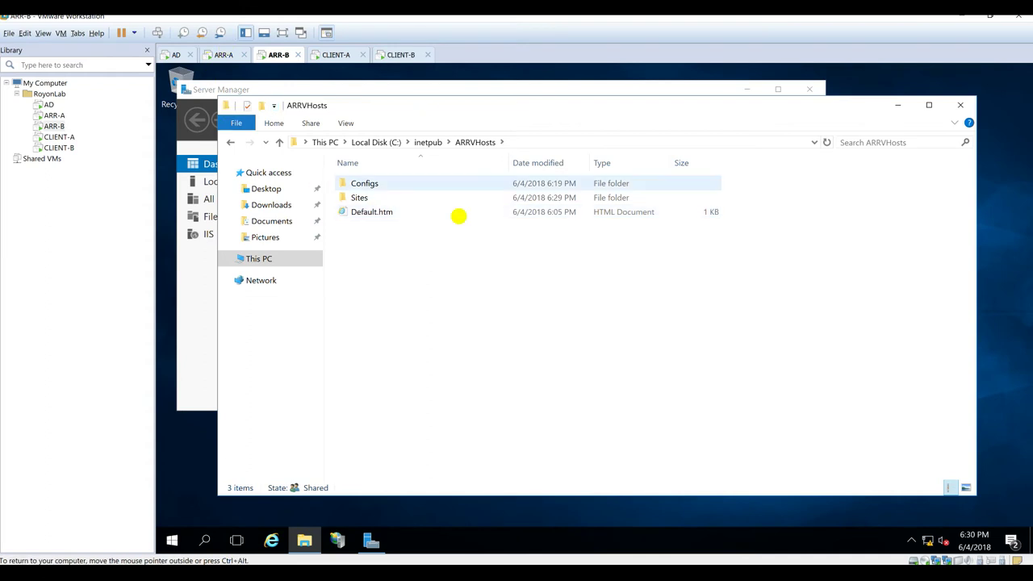
click(358, 212)
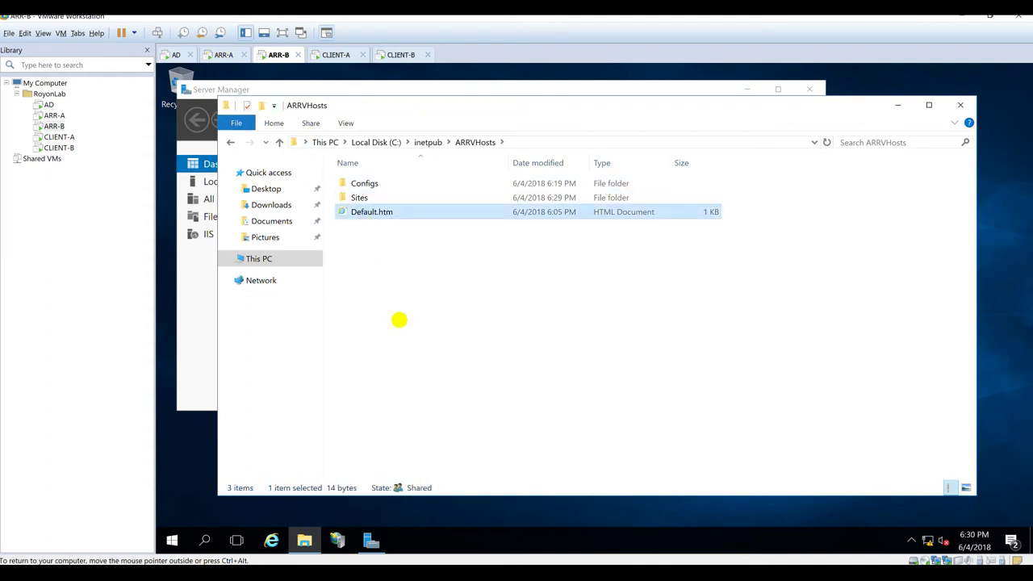
key(ctrl+v)
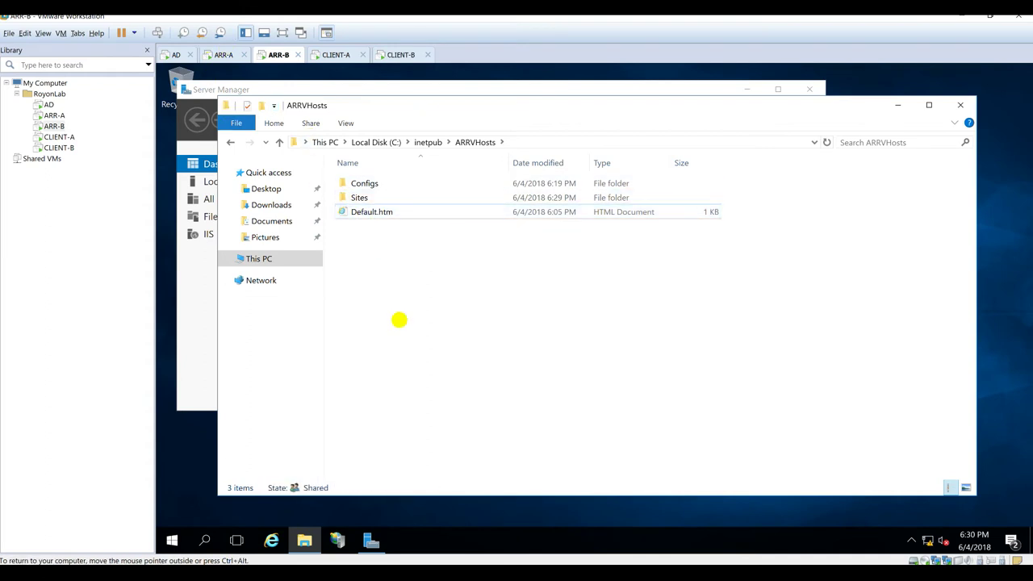
click(384, 301)
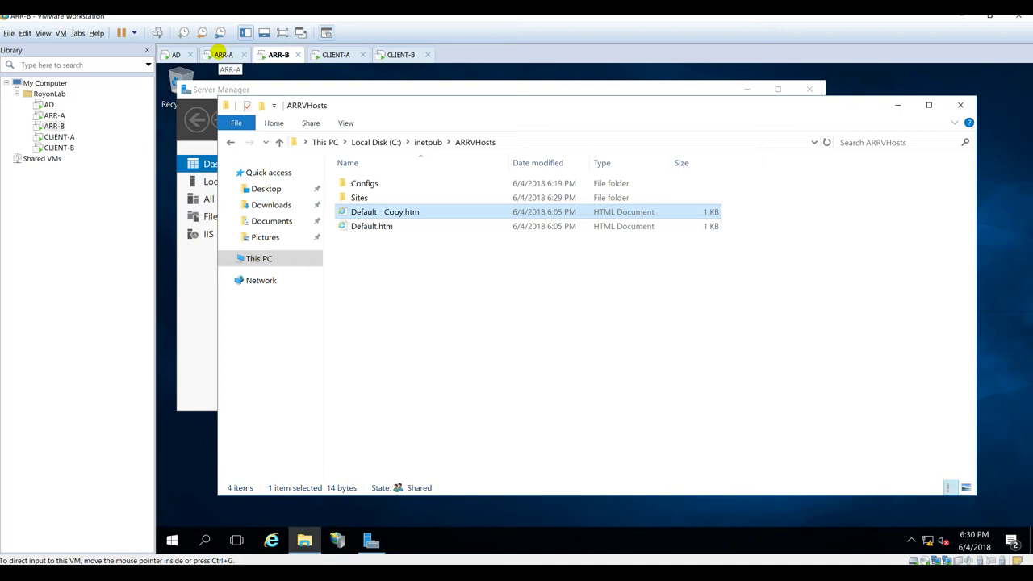
Step: On ARR-A, delete Default.htm and Default - Copy.htm, continuing past both access-denied warnings
click(222, 54)
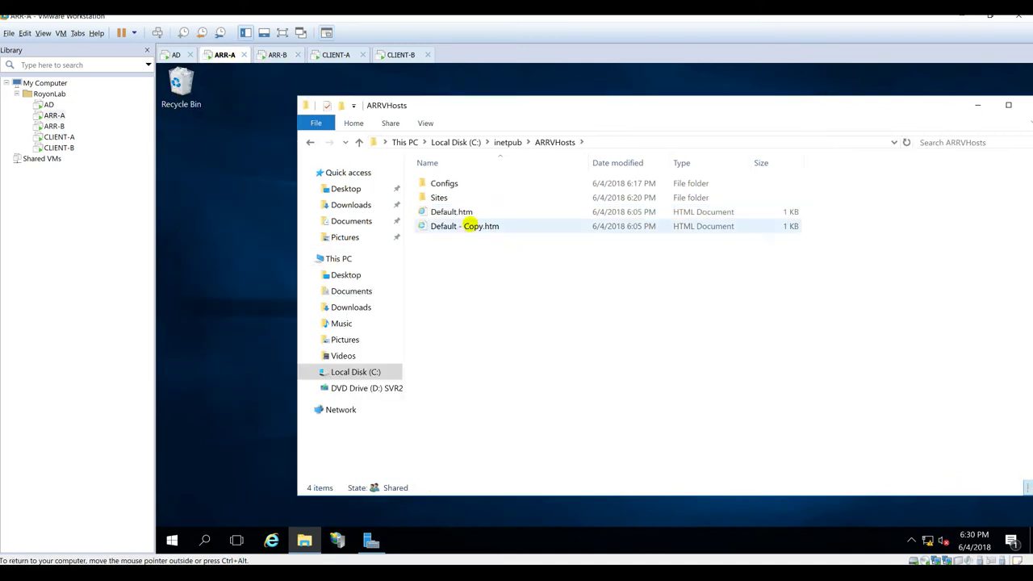
click(442, 211)
shift+click(447, 228)
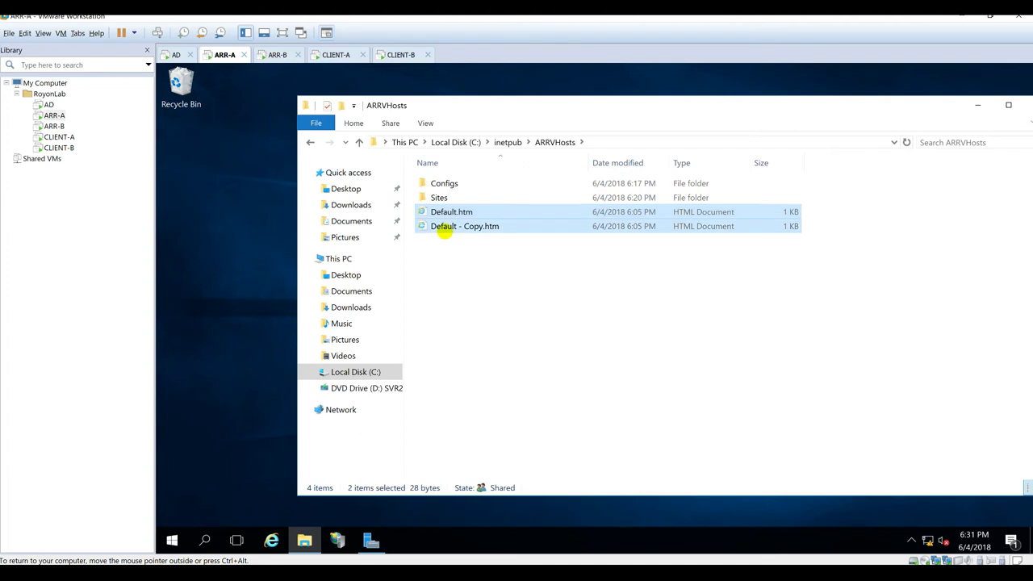
key(Delete)
click(575, 351)
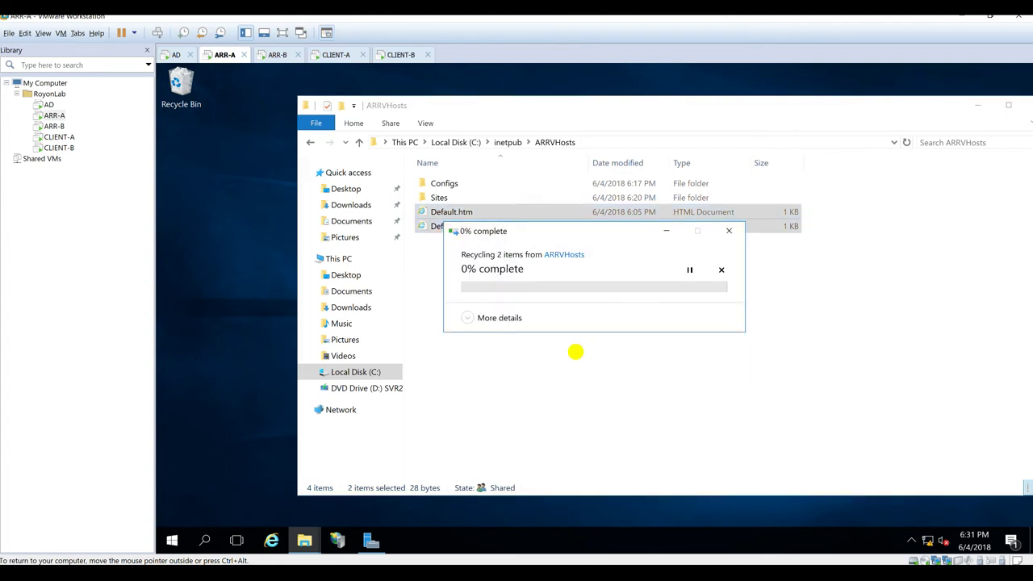
click(546, 342)
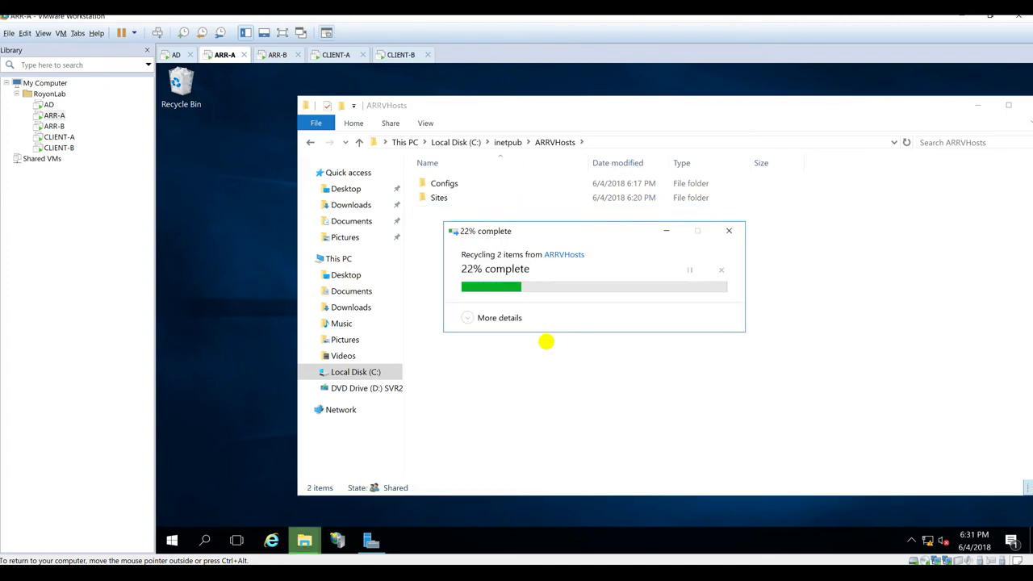
Step: Confirm both files are gone from ARR-B's ARRVHosts, then bring up CLIENT-A
click(277, 54)
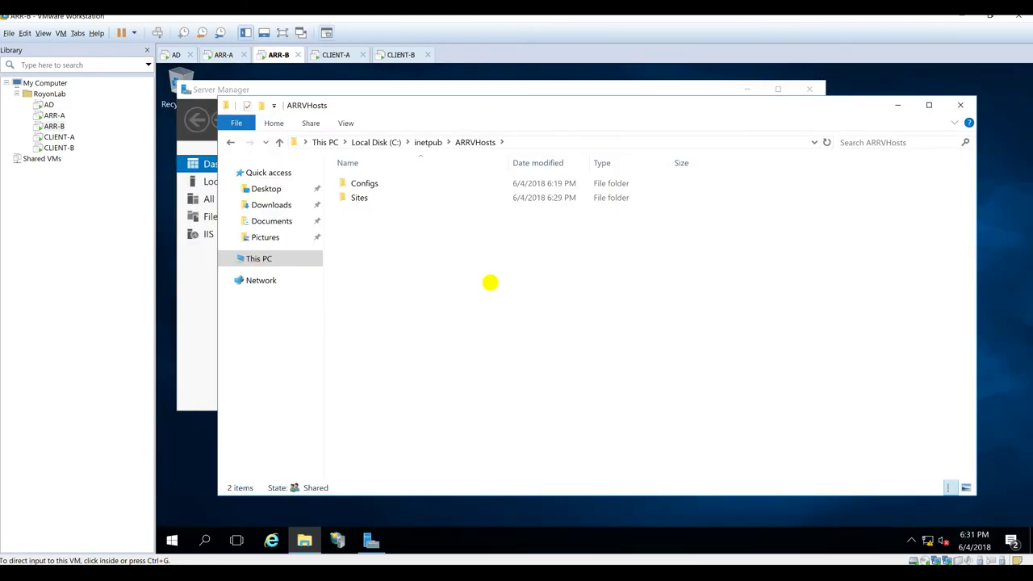
click(216, 54)
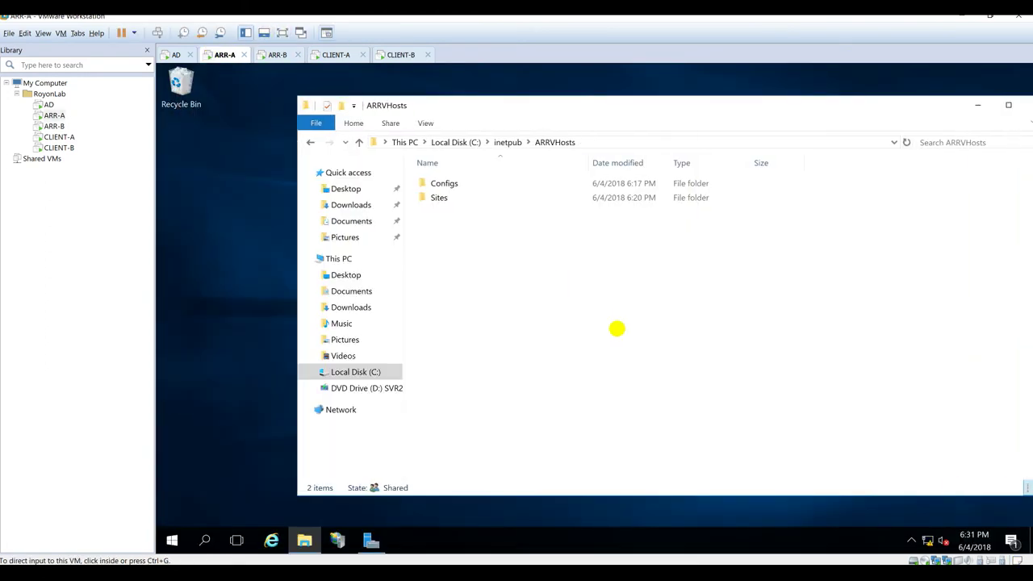
drag(655, 101, 556, 110)
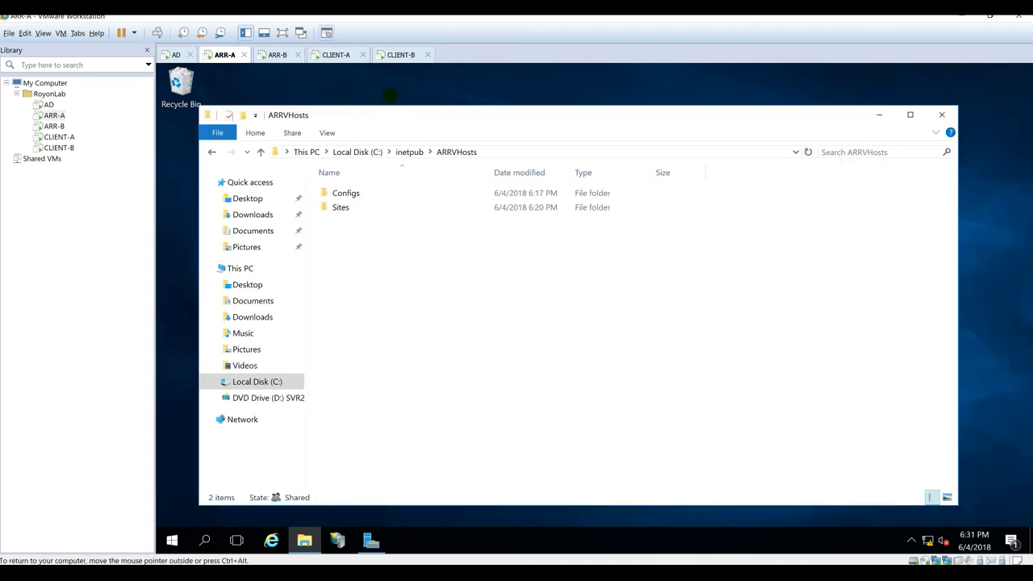
click(332, 54)
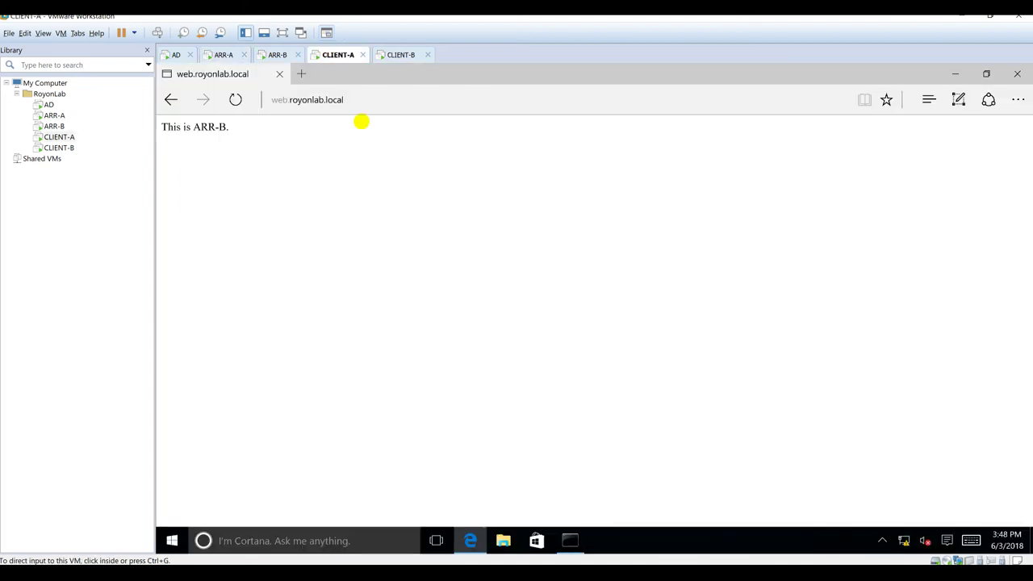
Step: On CLIENT-A, open \\royonlab.local from the Run dialog and enter the RoyonLabNameSpace share
click(432, 341)
key(super+r)
text(\\)
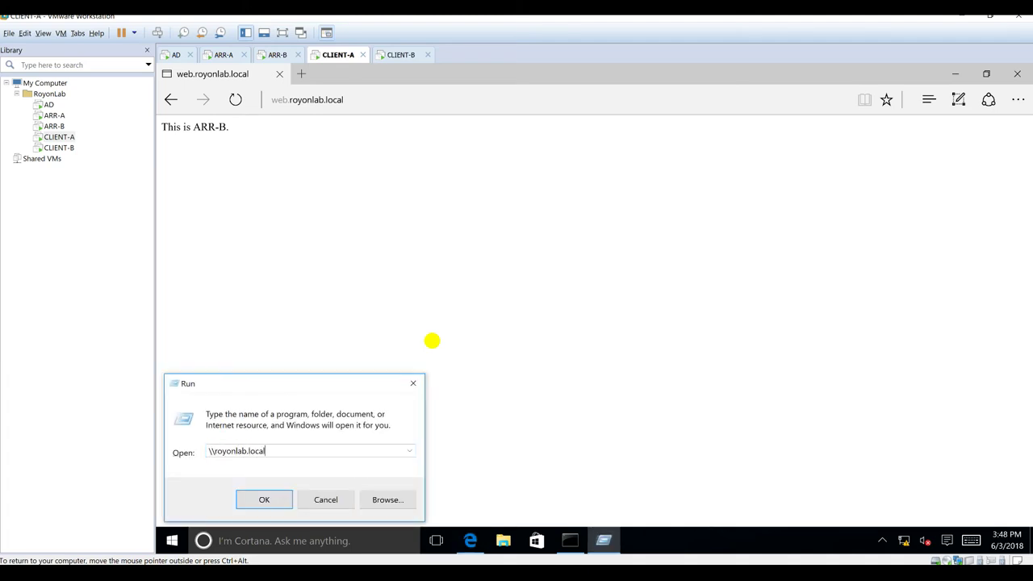
key(Return)
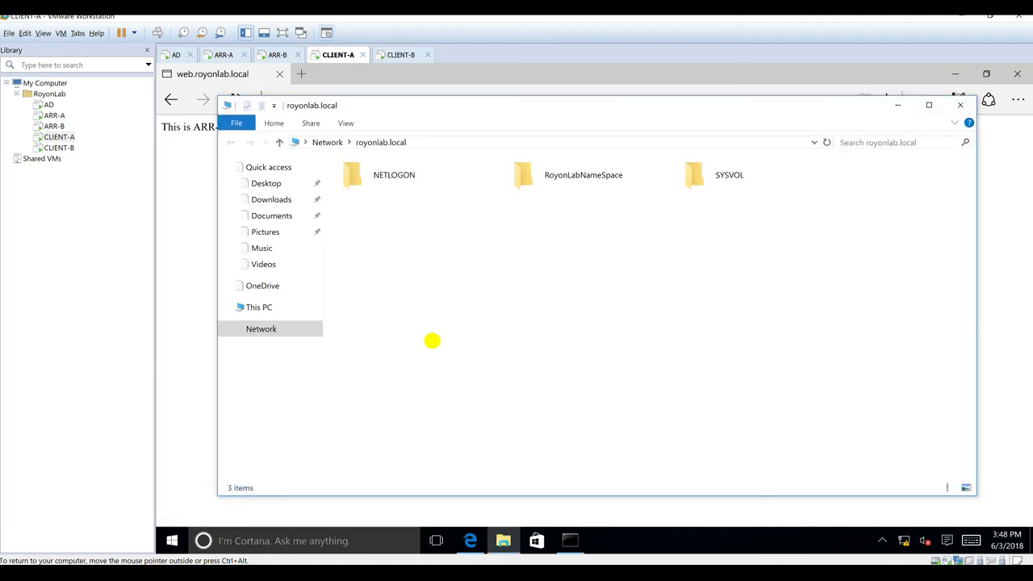
key(r)
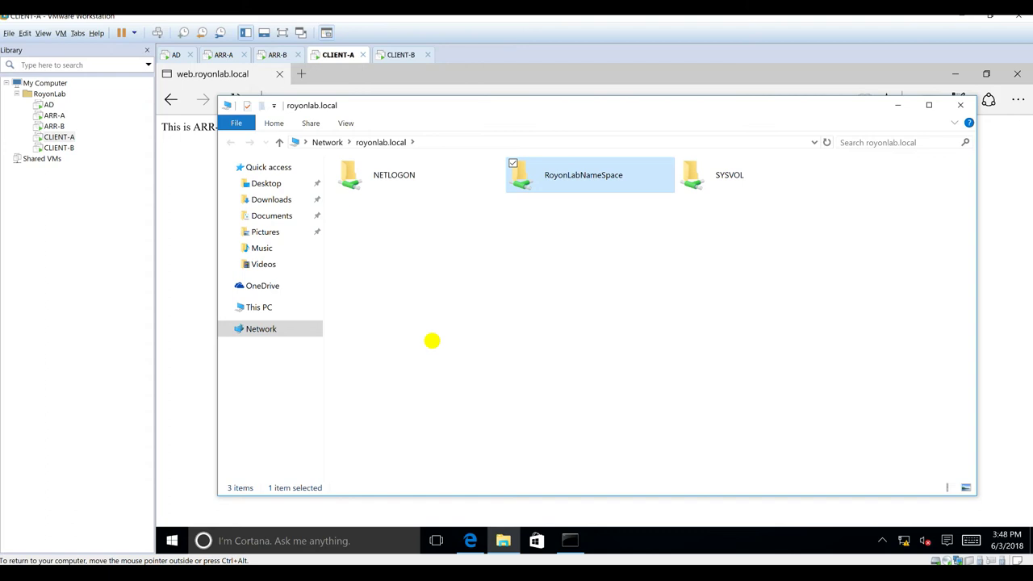
key(Return)
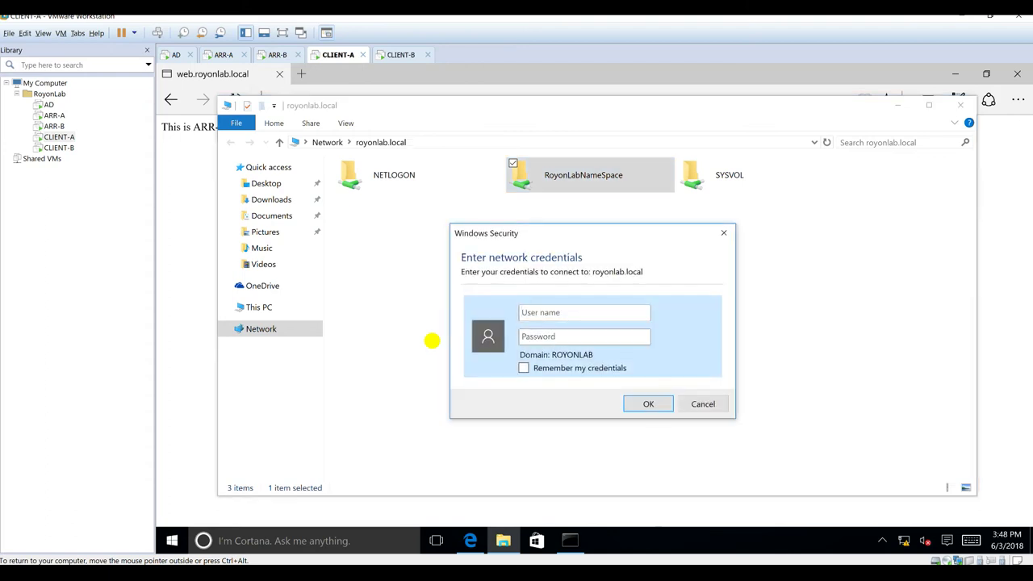
Step: Sign in to the namespace share with the admin user name and password
key(Tab)
key(shift+Tab)
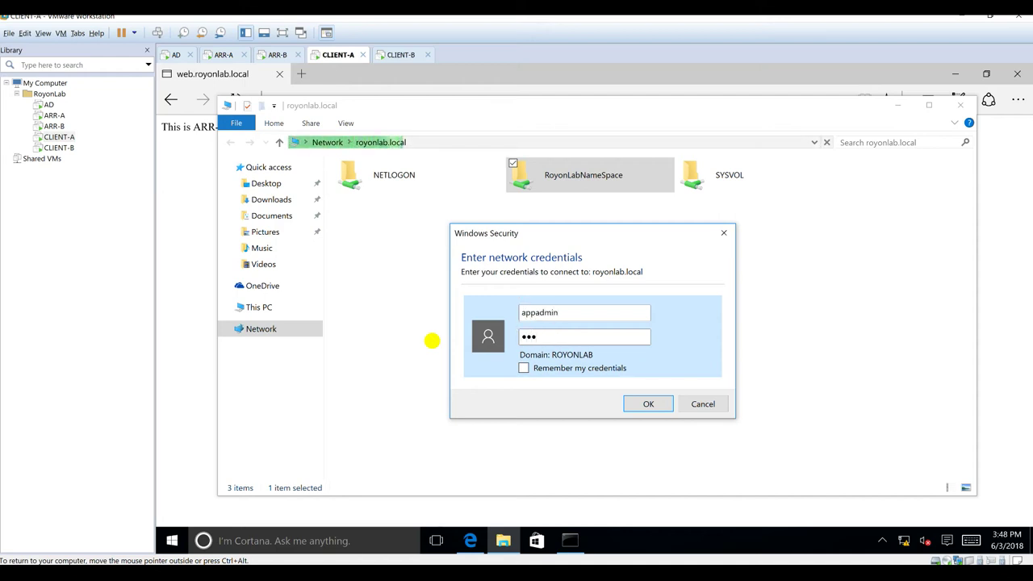
key(Return)
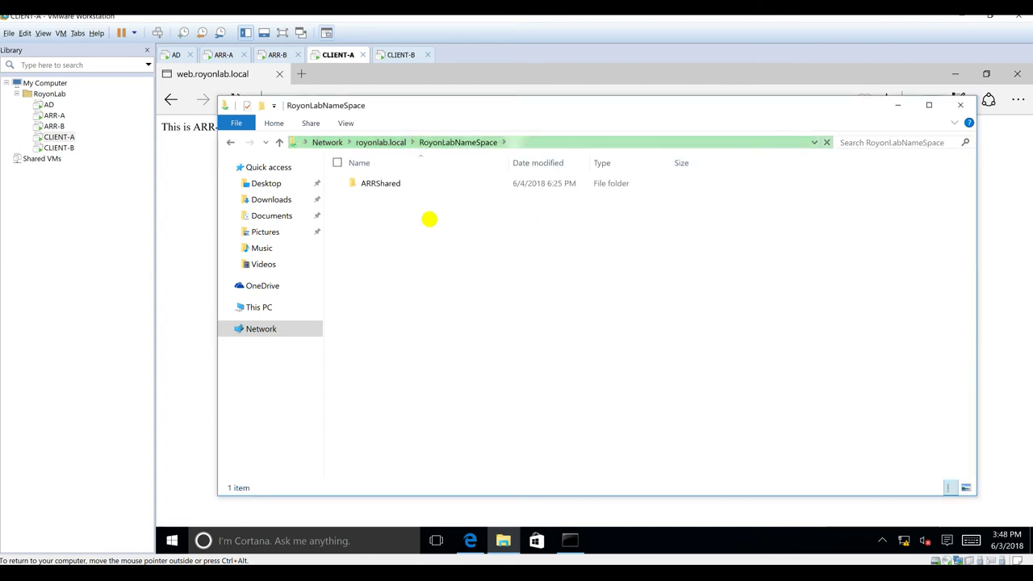
Step: Browse into ARRShared\Sites, then close Explorer and Edge and switch to CLIENT-B
double_click(381, 182)
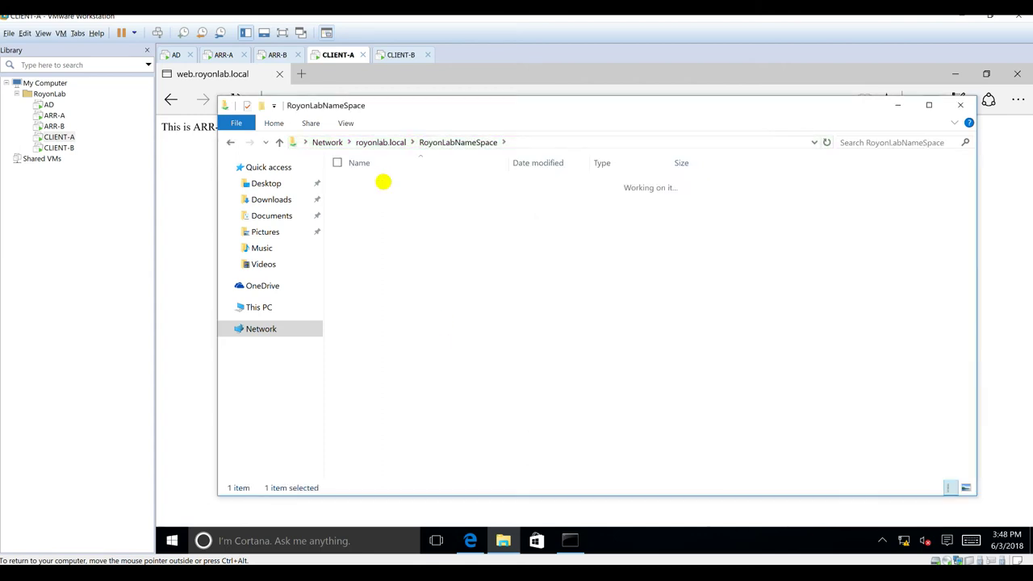
double_click(376, 195)
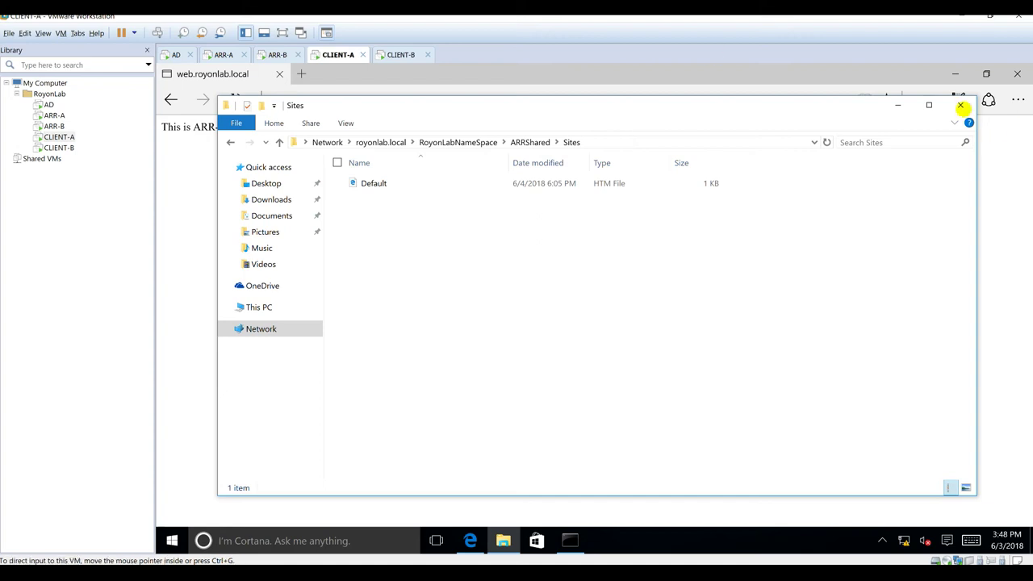
double_click(961, 105)
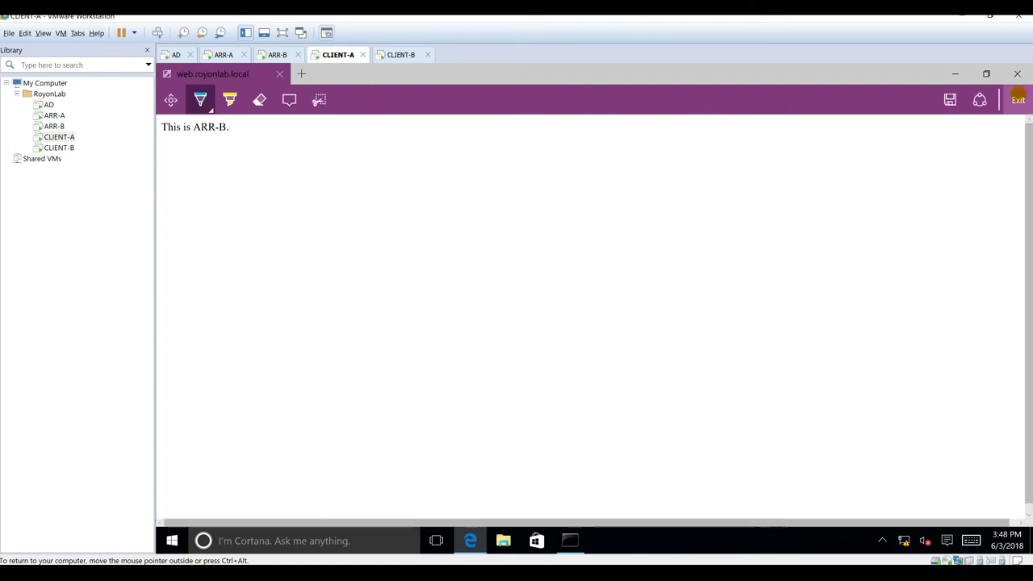
click(1017, 74)
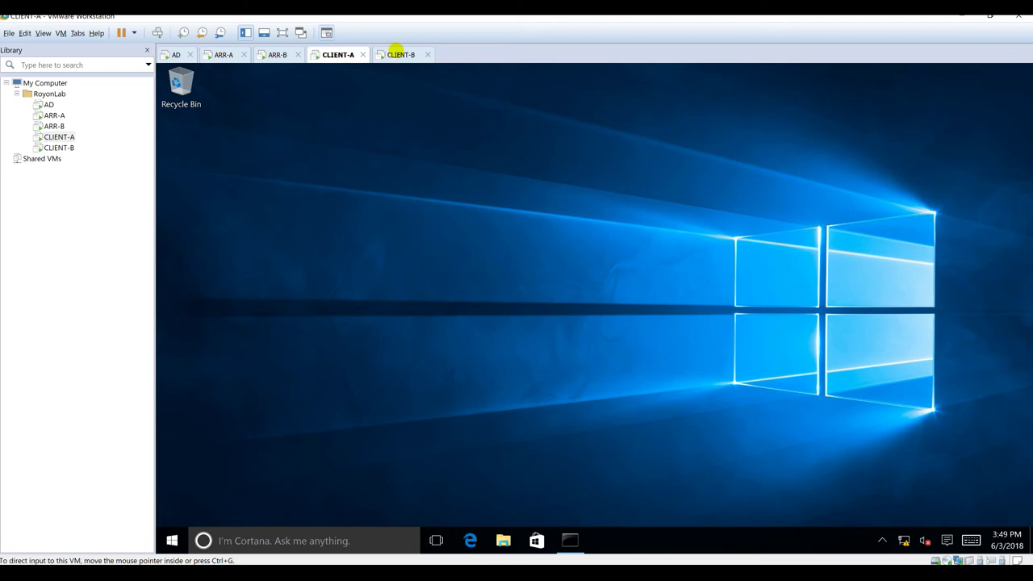
click(398, 54)
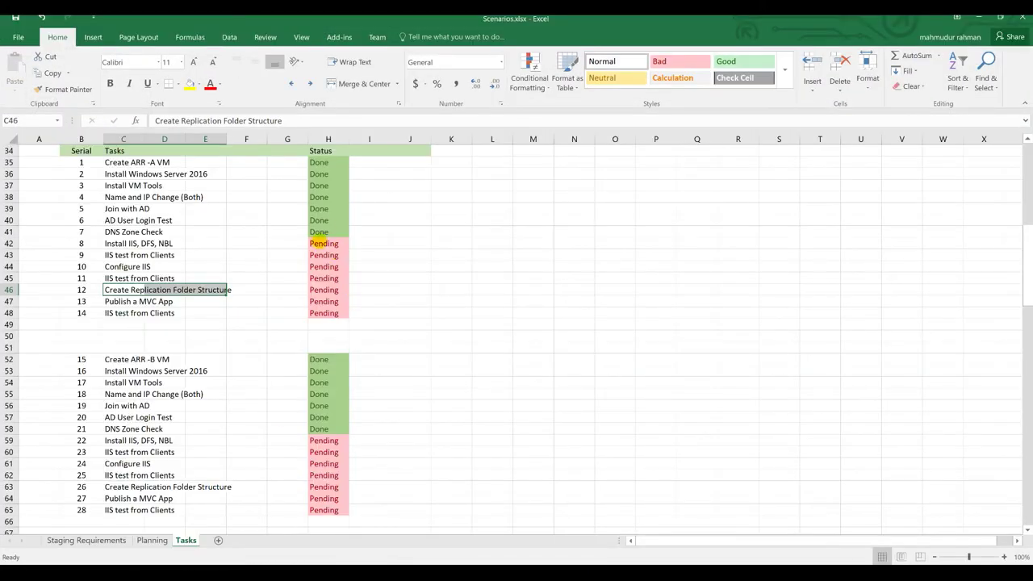
Step: Mark tasks 8–12 as Done in cells H42 through H46
click(318, 243)
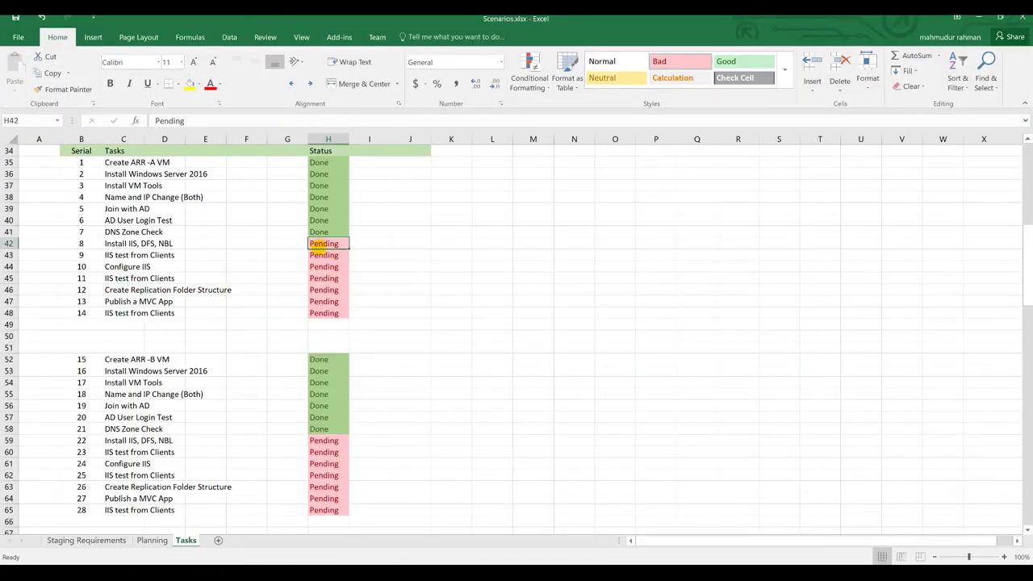
text(Done Done Done Done Done)
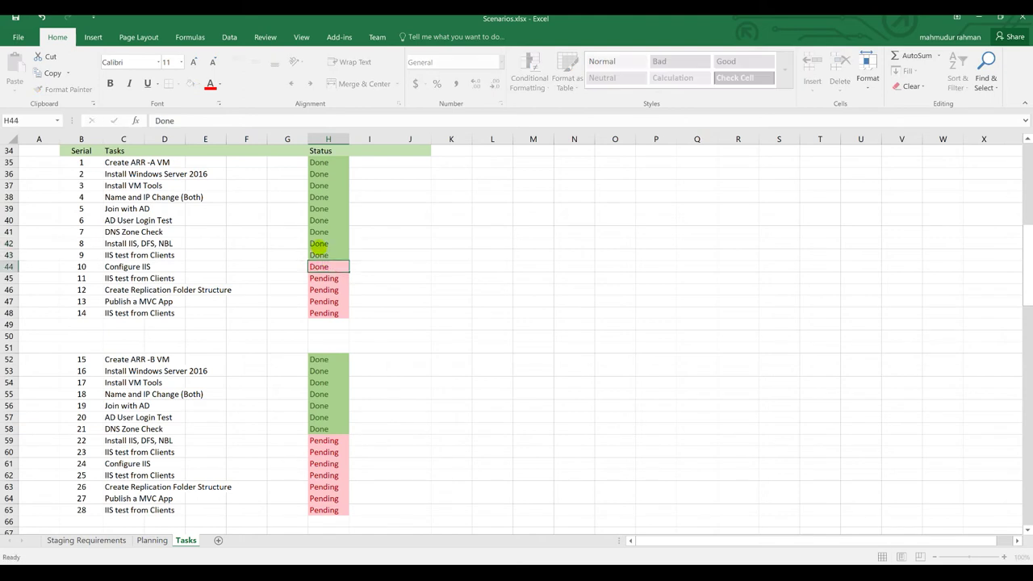
scroll(283, 404, down, 1)
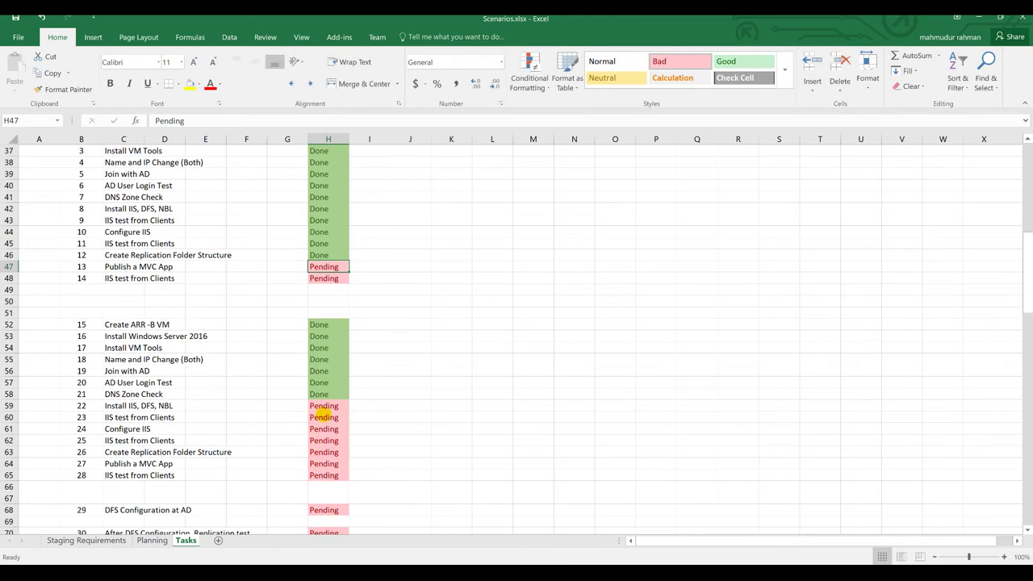
Step: Mark tasks 22–26 (H59–H63) and tasks 29–31 as Done
click(327, 405)
text(Done)
key(Return)
text(Done Done Done Done)
key(Down)
key(Down)
key(Down)
key(Down)
text(Done)
key(Return)
key(Return)
text(Done Done)
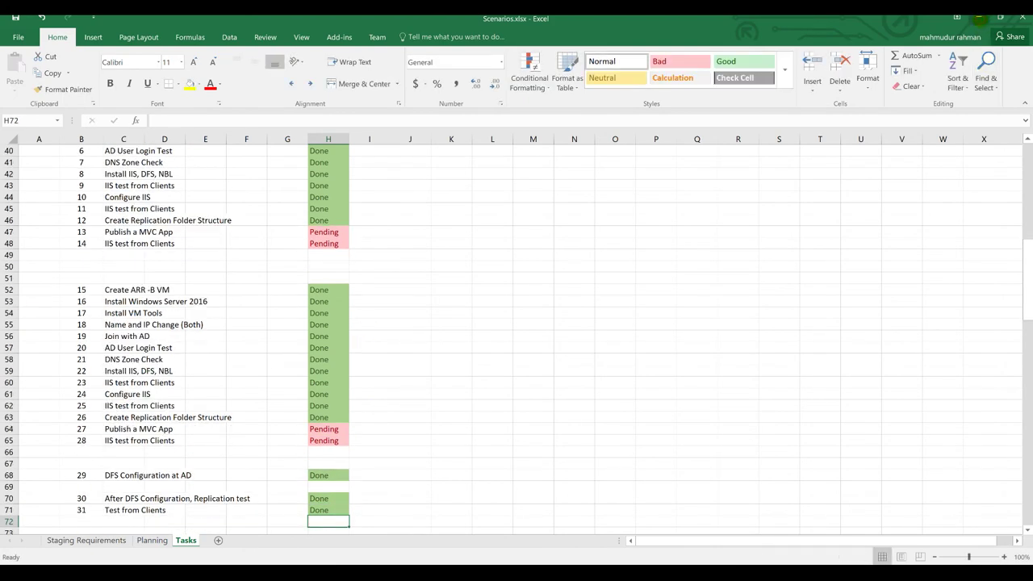
key(alt+Tab)
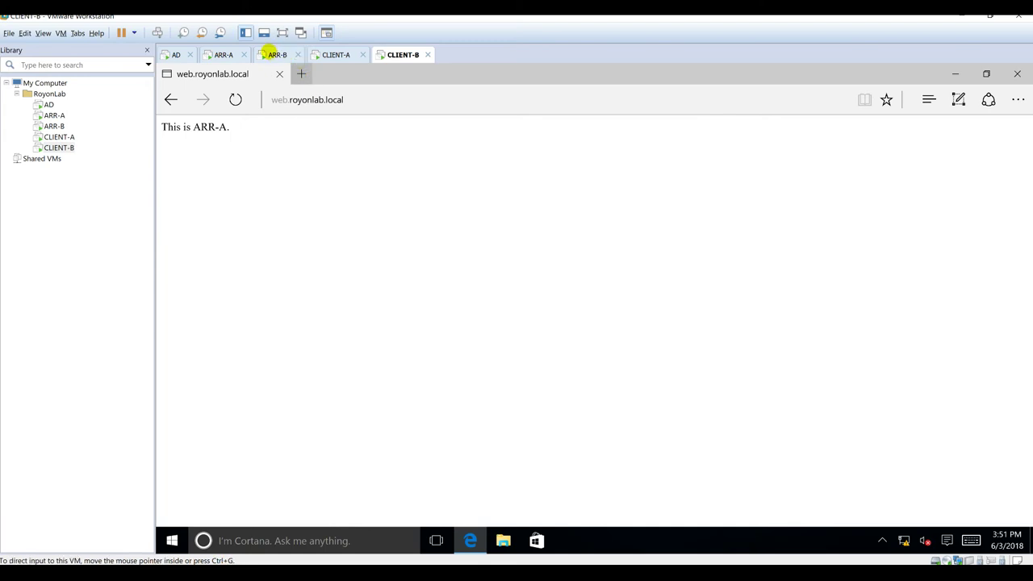
Step: On CLIENT-A, load web.royonlab.local in Edge, showing "This is ARR-A."
click(334, 55)
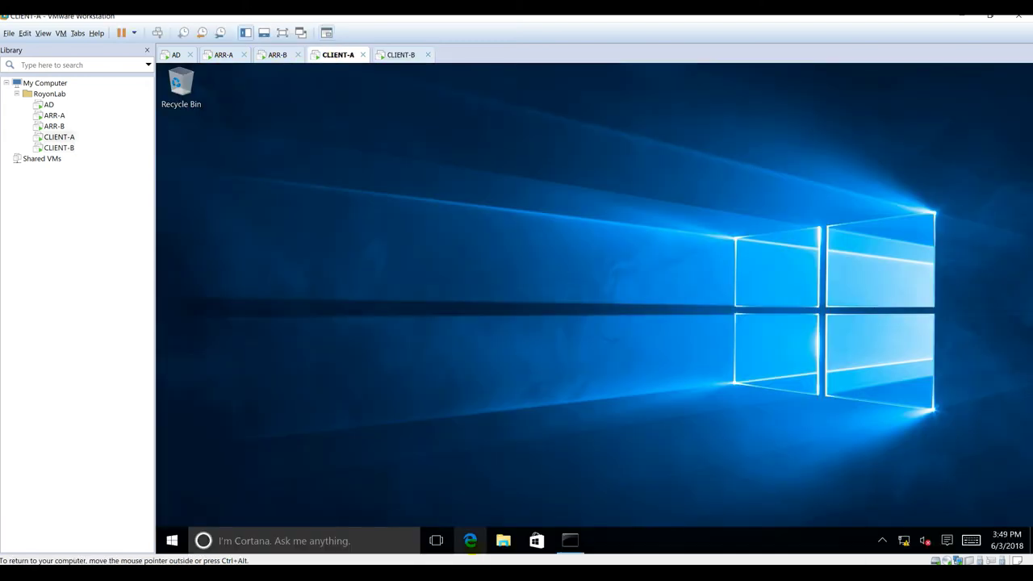
click(471, 540)
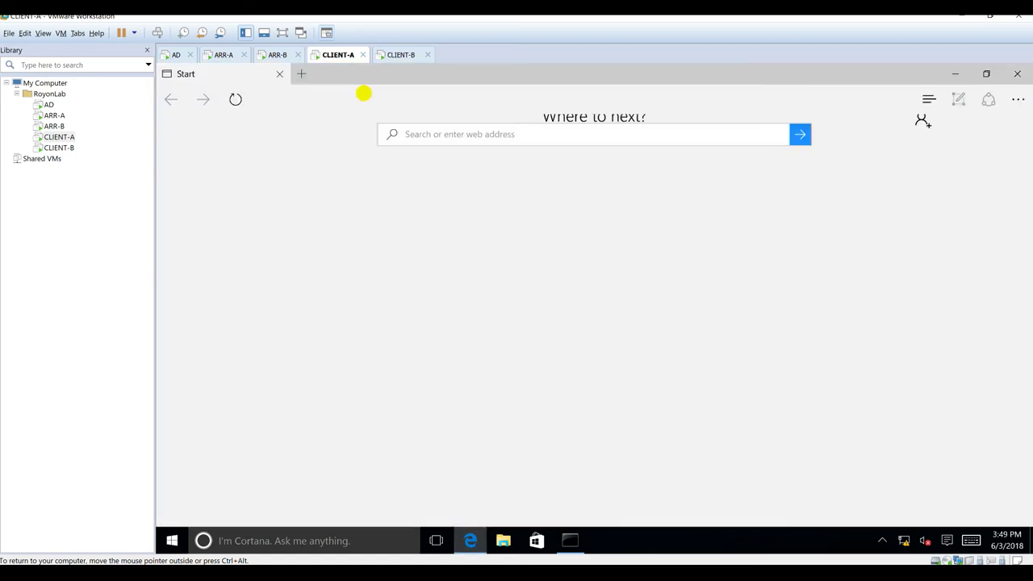
text(web.royonlab.local)
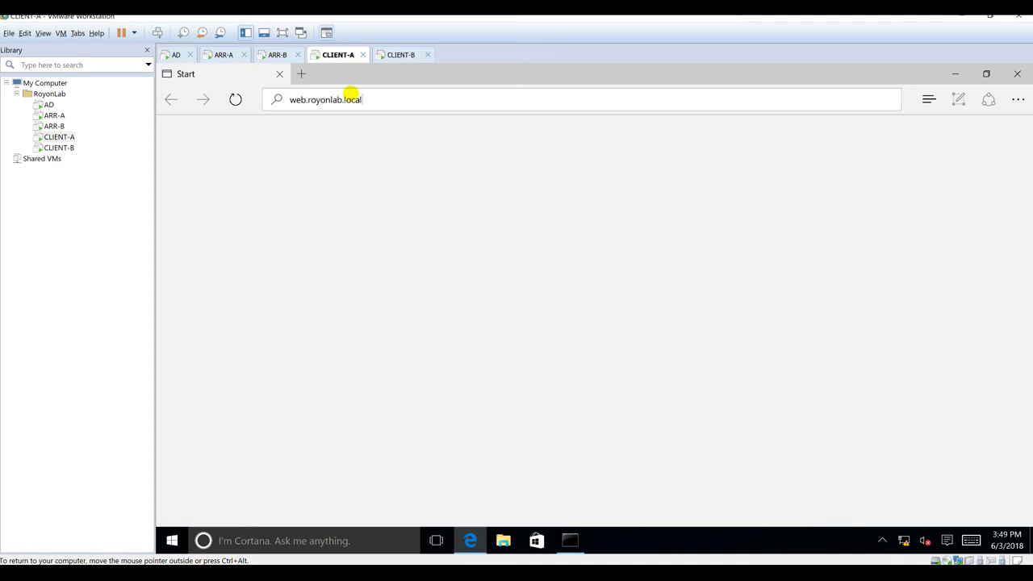
key(Return)
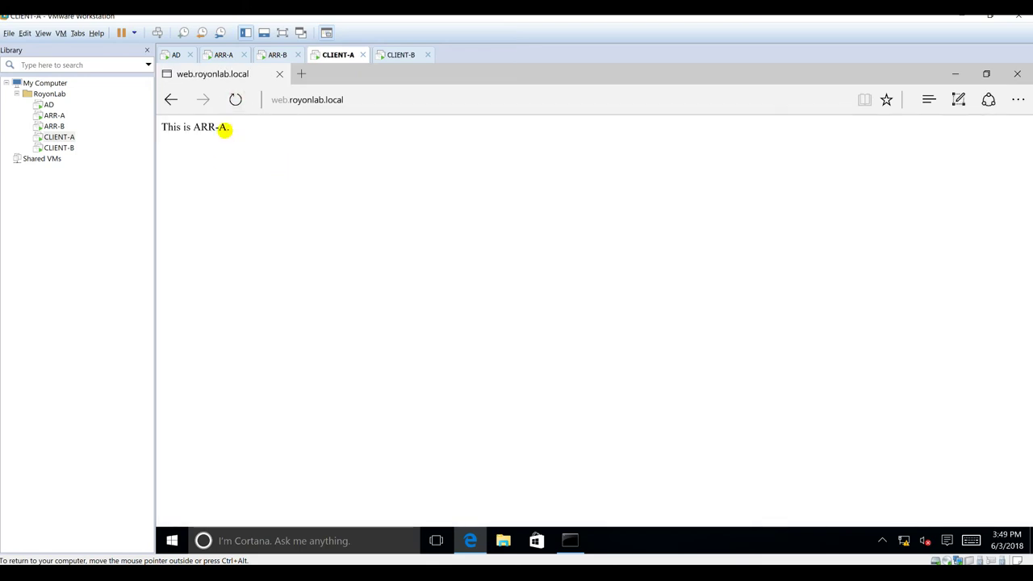
Step: Reload web.royonlab.local on CLIENT-B, then switch to ARR-A's ARRVHosts folder
click(400, 54)
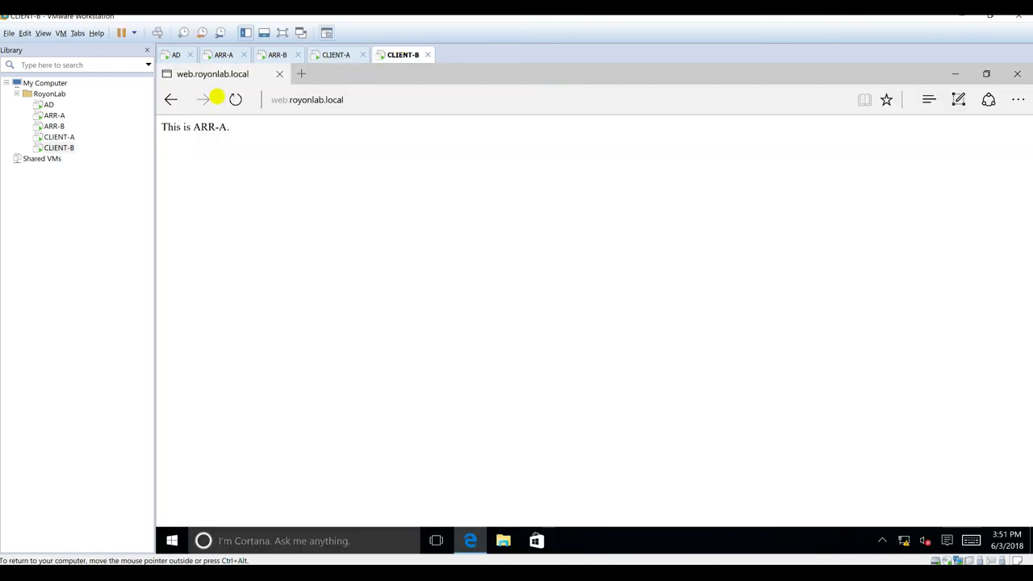
click(224, 98)
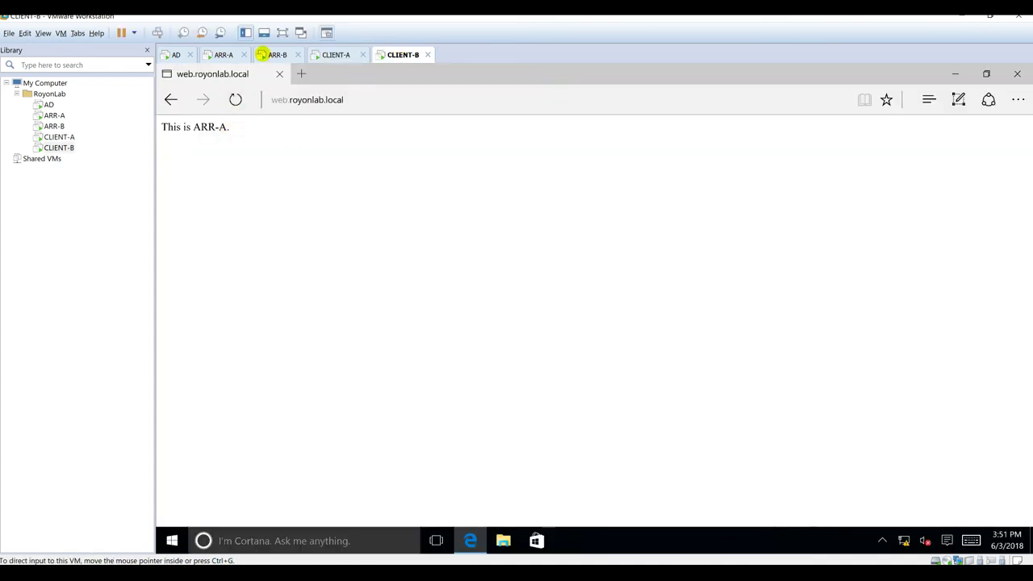
click(225, 54)
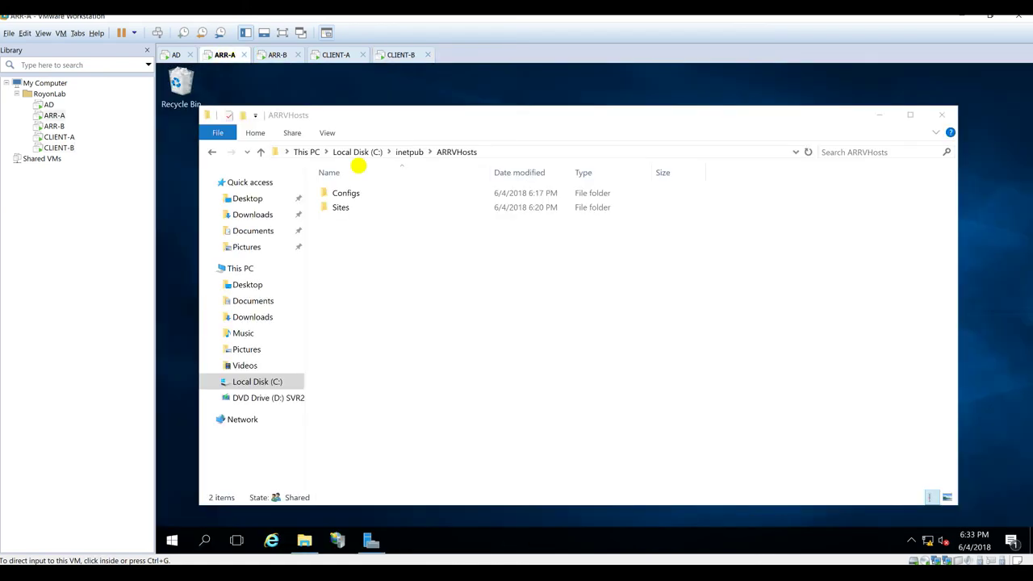
Step: On ARR-A, open Sites\Default.htm in Notepad to confirm it reads "This is ARR-A."
click(337, 206)
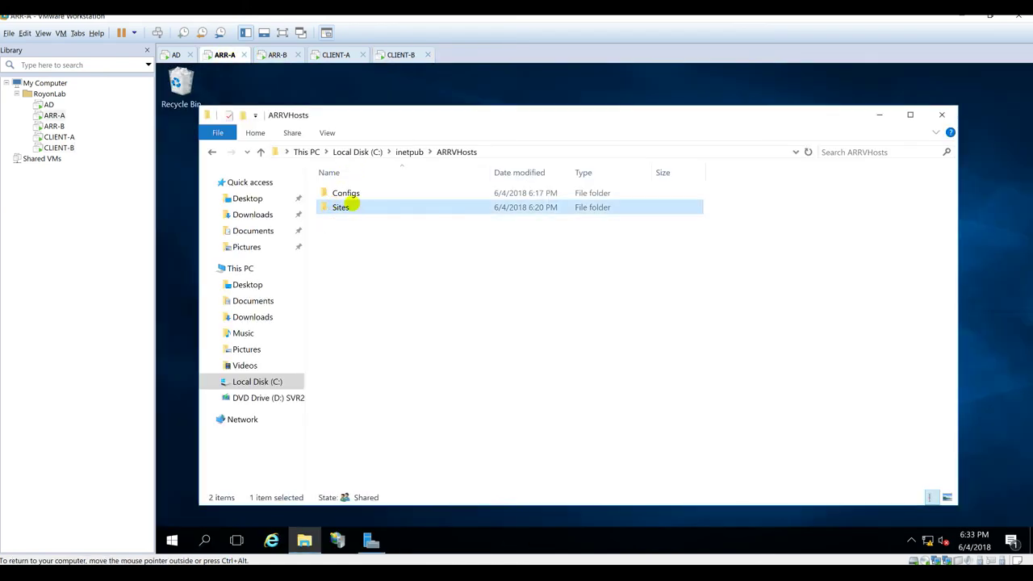
double_click(342, 206)
right_click(352, 190)
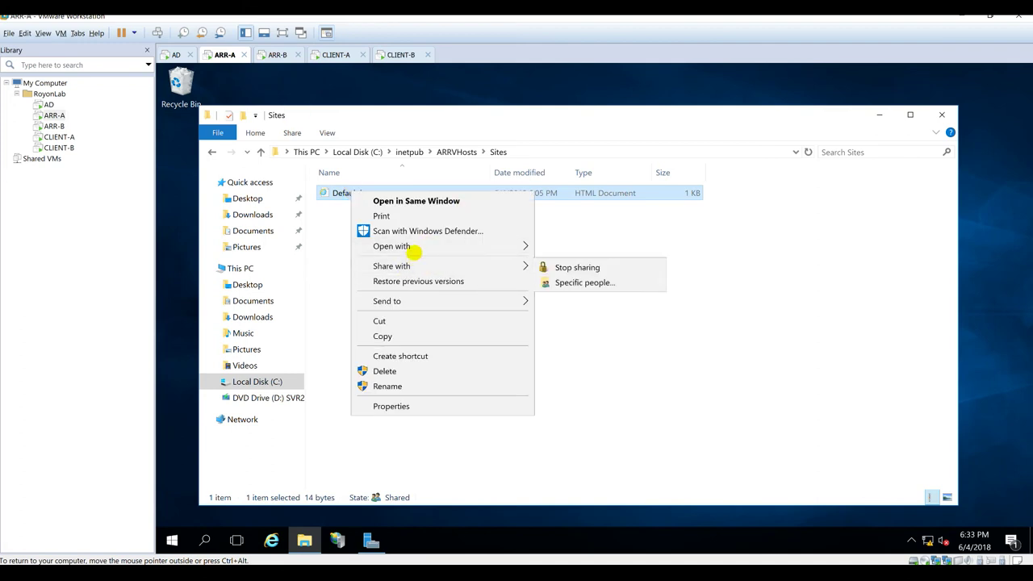
mouse_move(419, 248)
click(578, 278)
key(ctrl+a)
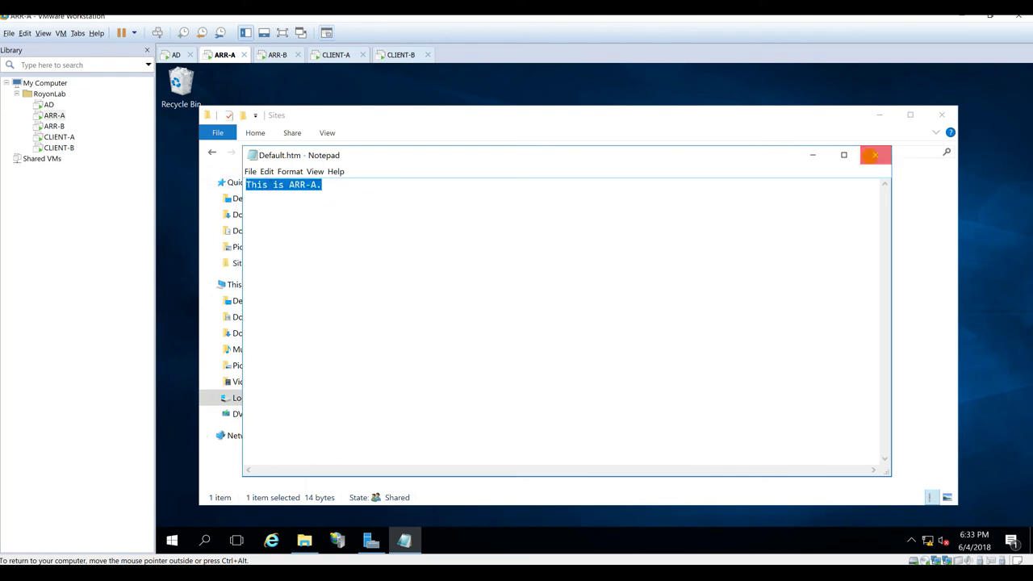
click(874, 155)
Step: Check ARR-B's Sites\Default.htm in Notepad shows the same text, then return to ARR-A
click(270, 55)
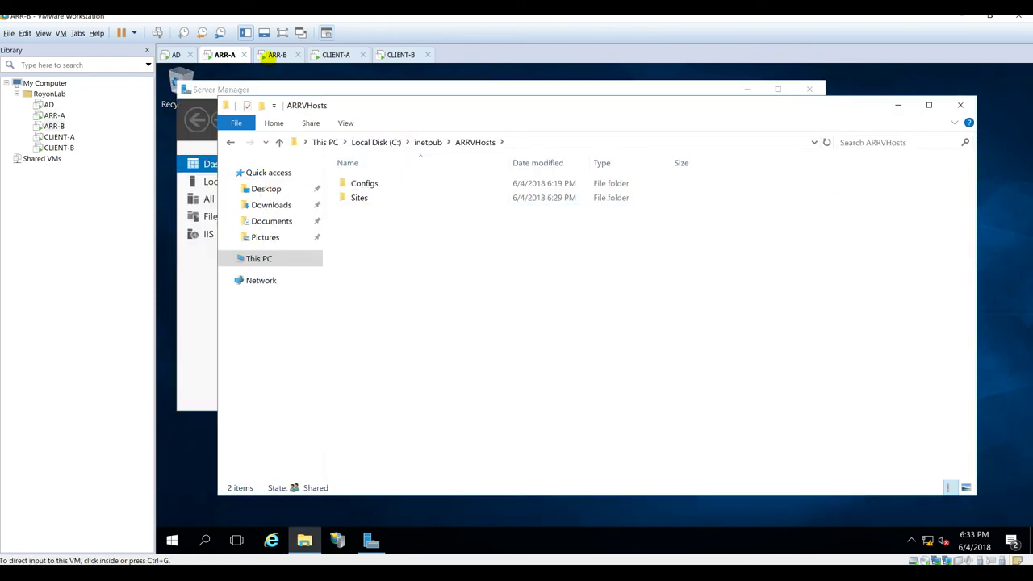
double_click(361, 198)
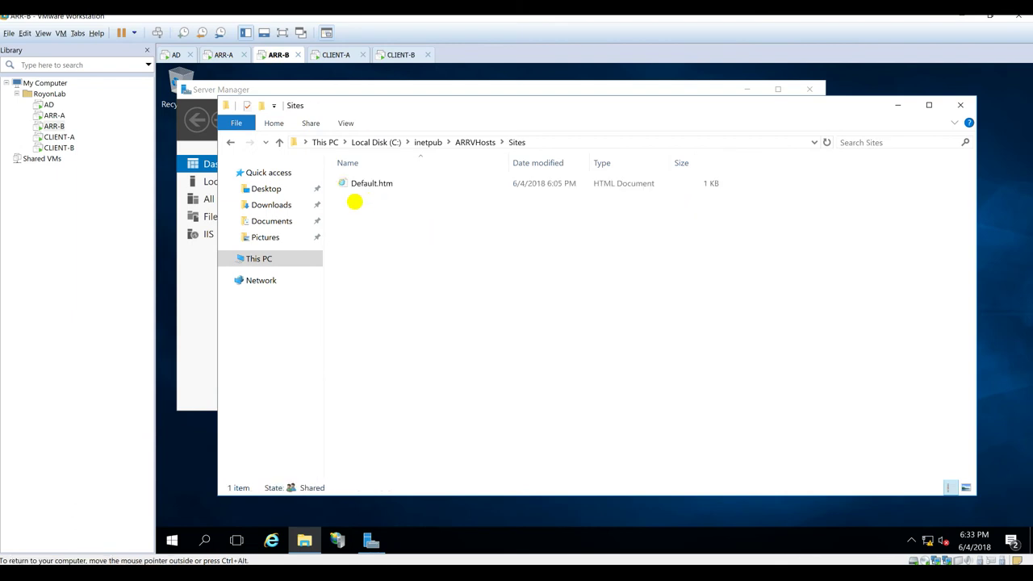
click(360, 188)
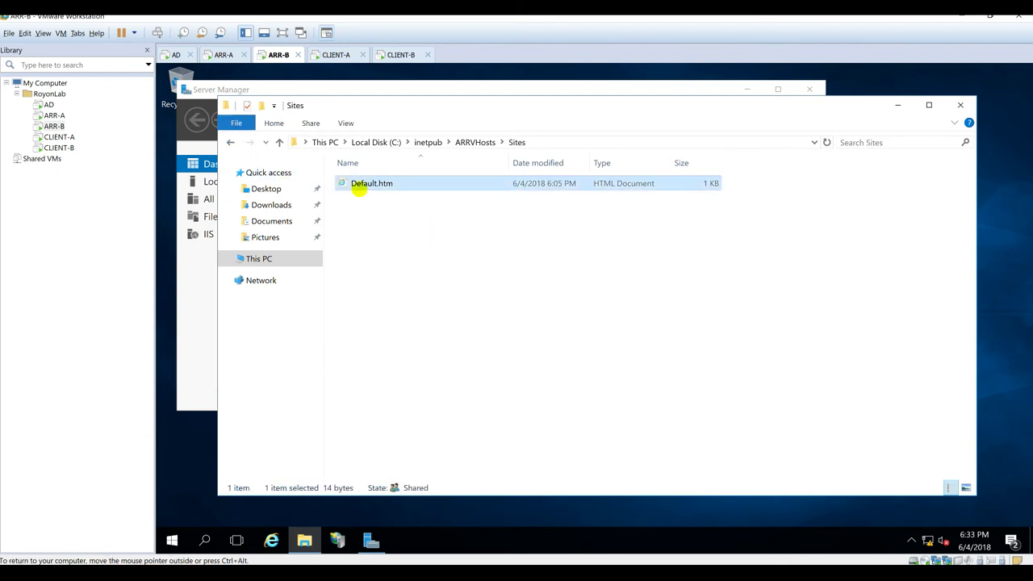
right_click(359, 187)
mouse_move(390, 245)
click(568, 269)
click(860, 139)
click(224, 54)
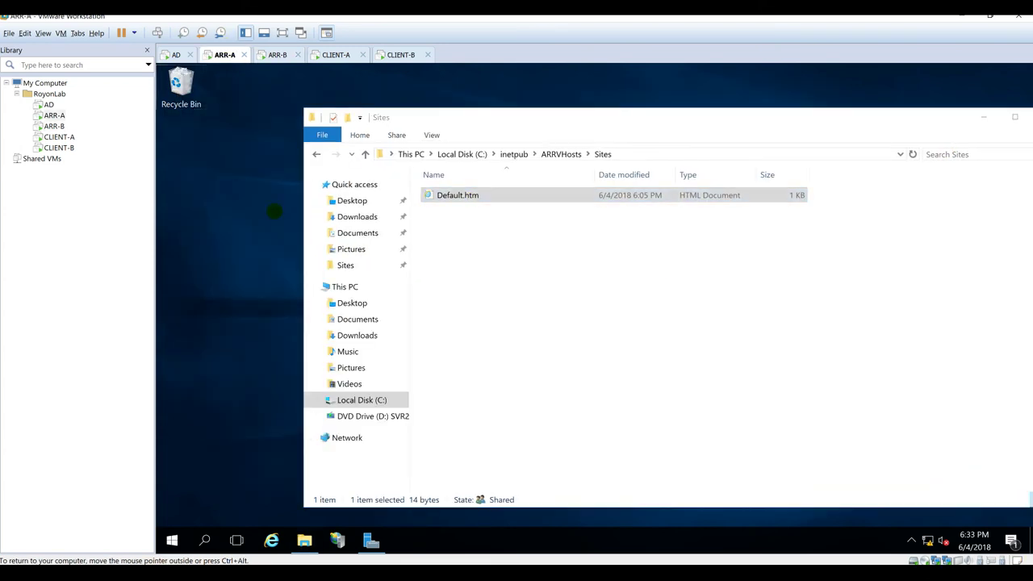
Step: Add the line "DFS-R is working fine :)" to the desktop Default.htm in Notepad and save
right_click(338, 223)
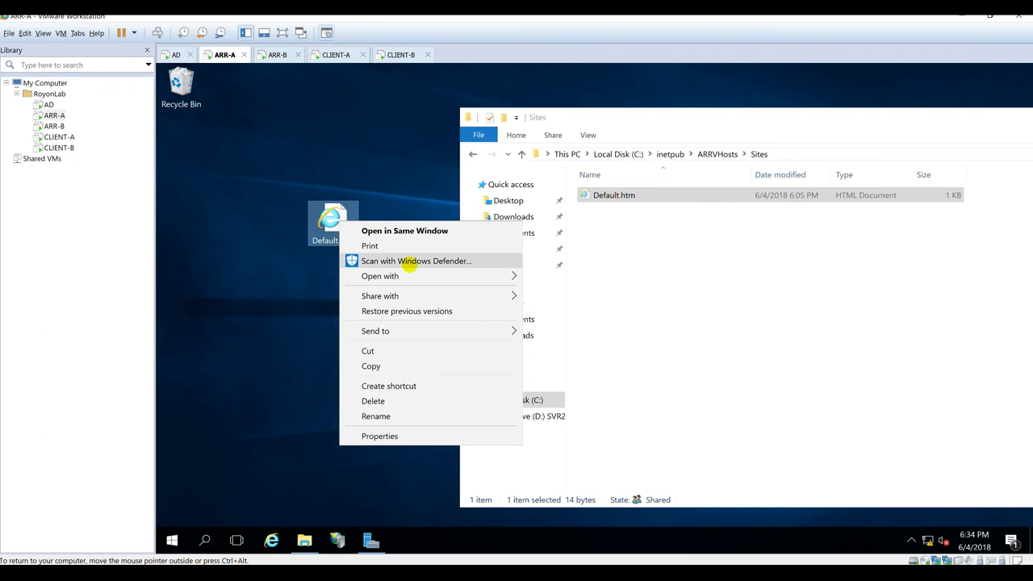
mouse_move(436, 276)
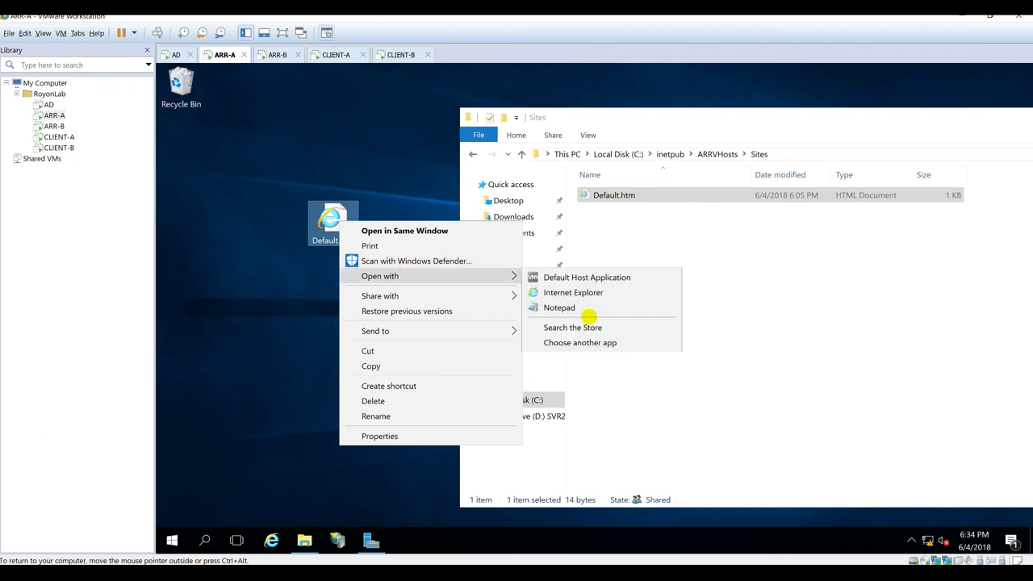
click(589, 309)
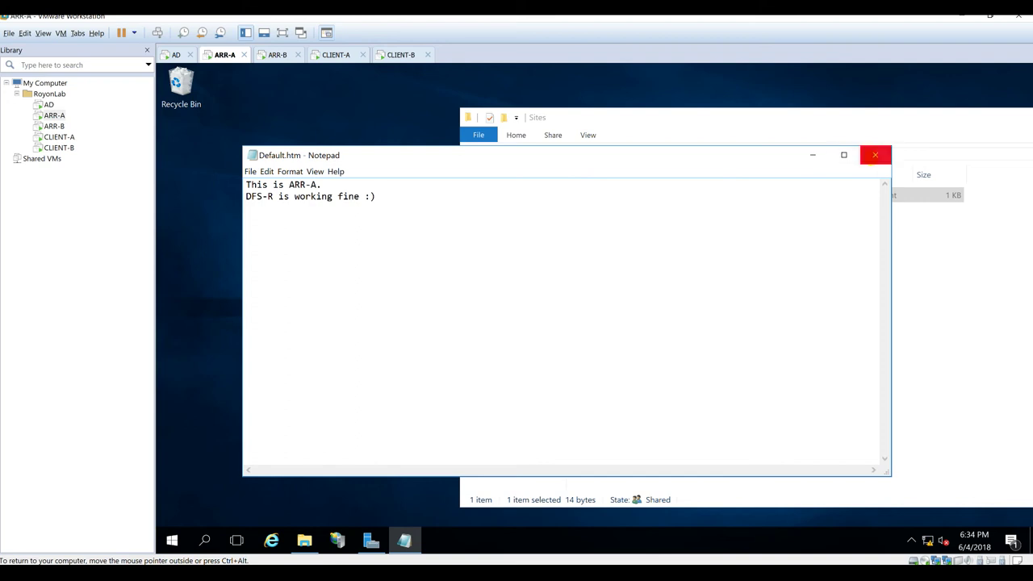
click(875, 155)
click(554, 309)
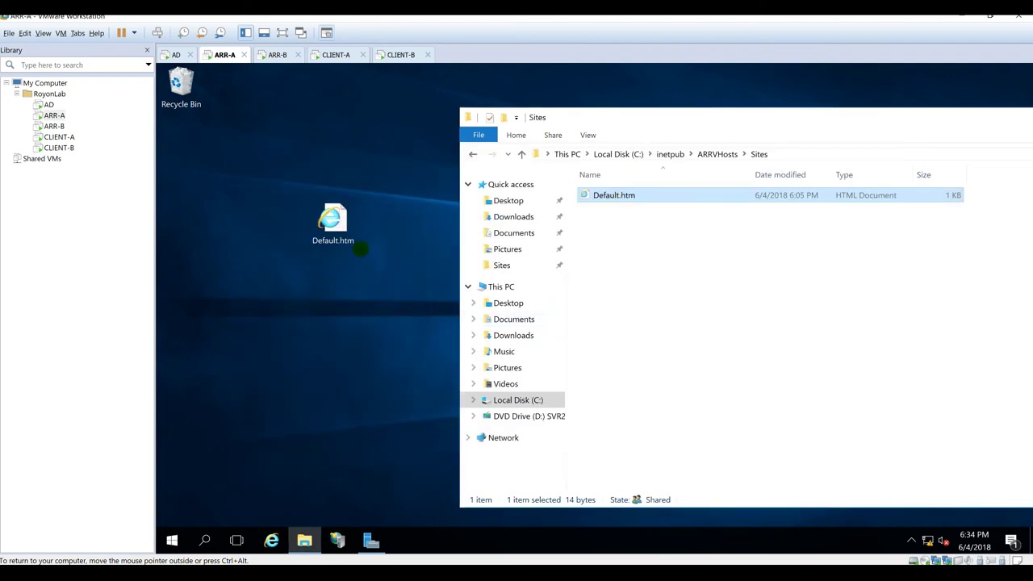
Step: Paste the edited Default.htm into Sites, replacing the existing file with administrator permission
click(715, 309)
key(ctrl+v)
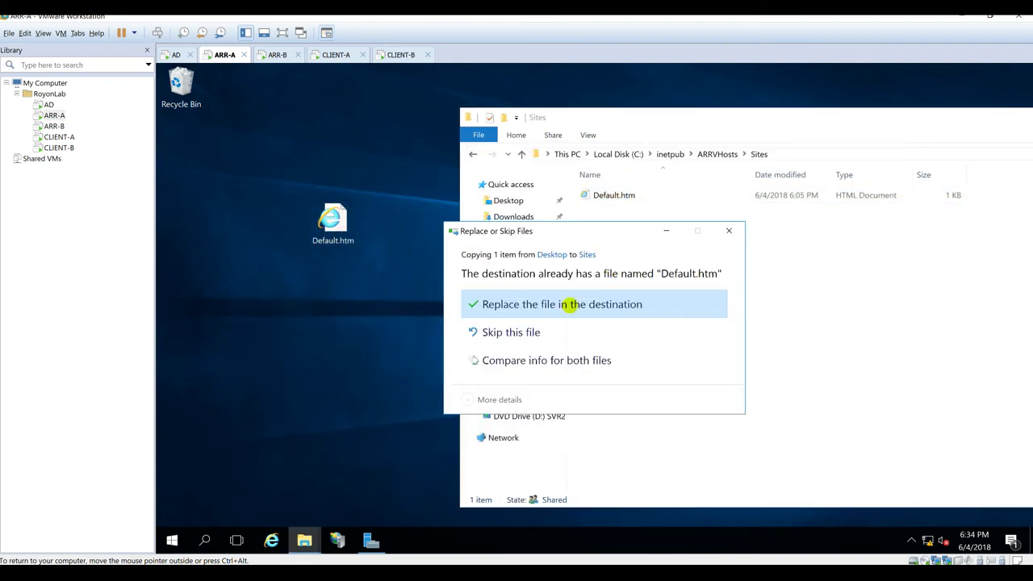
click(572, 305)
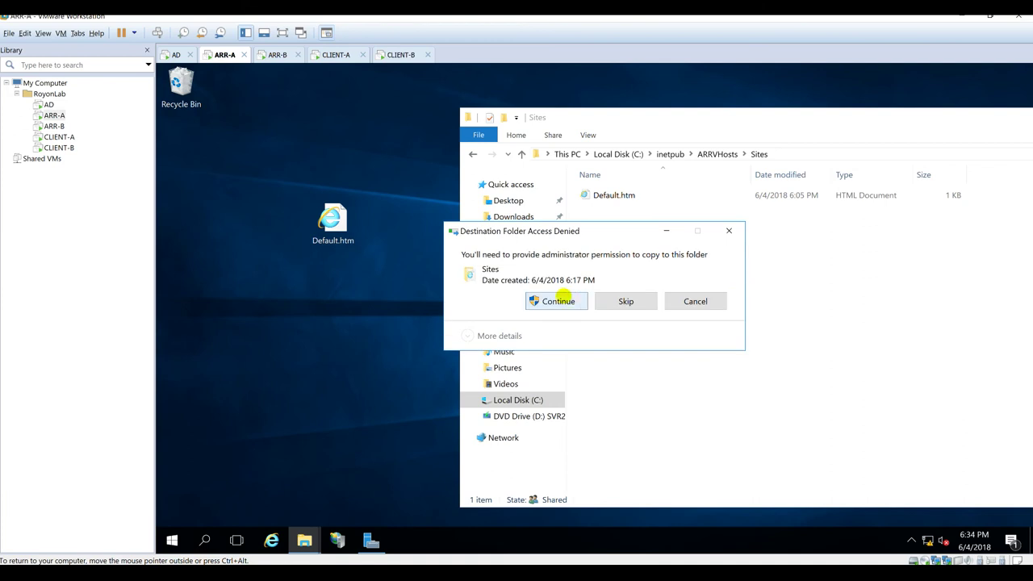
click(558, 300)
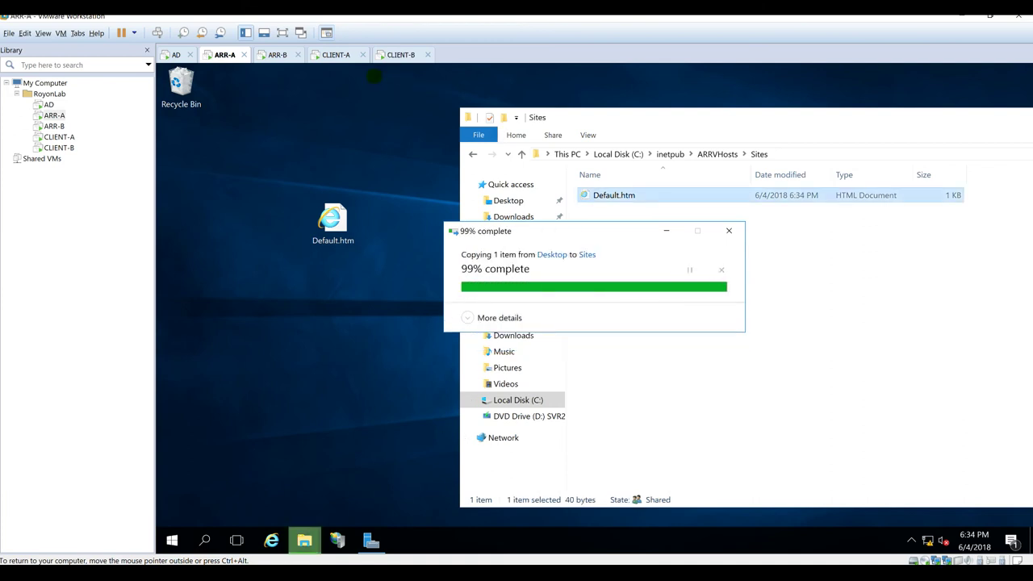
Step: Reload web.royonlab.local on CLIENT-A to see the added DFS-R line
click(336, 54)
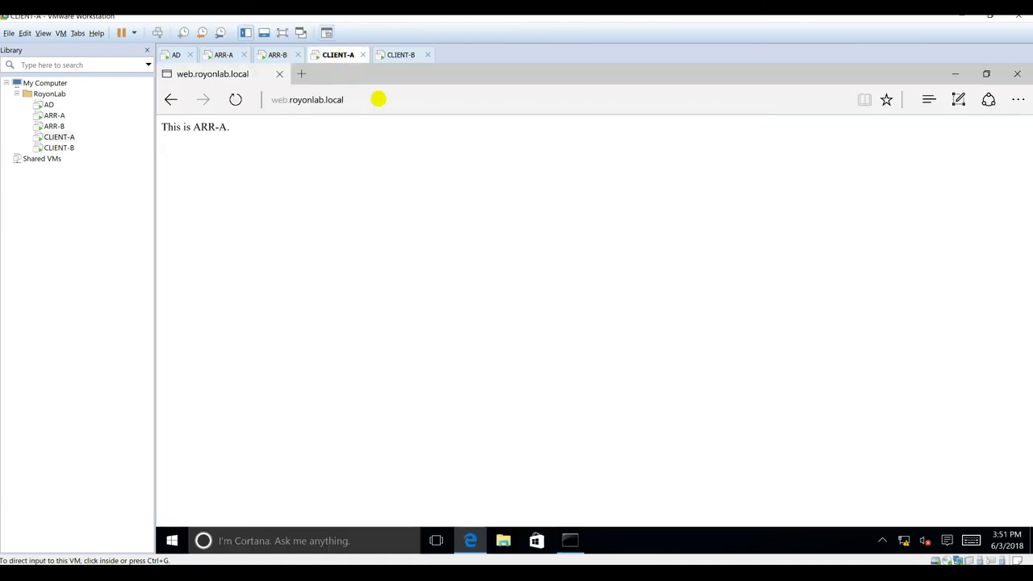
click(410, 99)
key(Return)
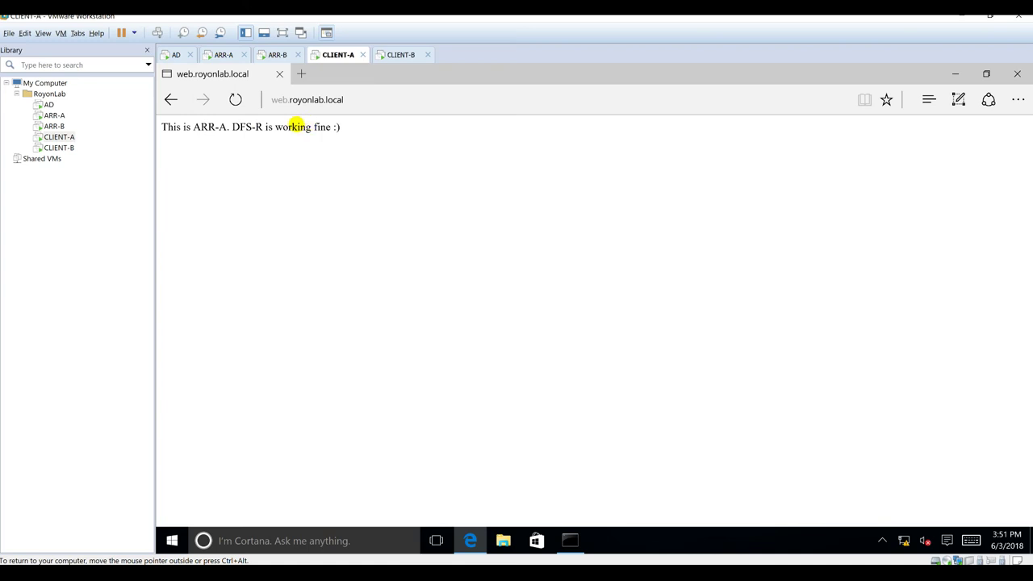
Step: On ARR-B, open the replicated Default.htm in Notepad to confirm the new line
click(272, 53)
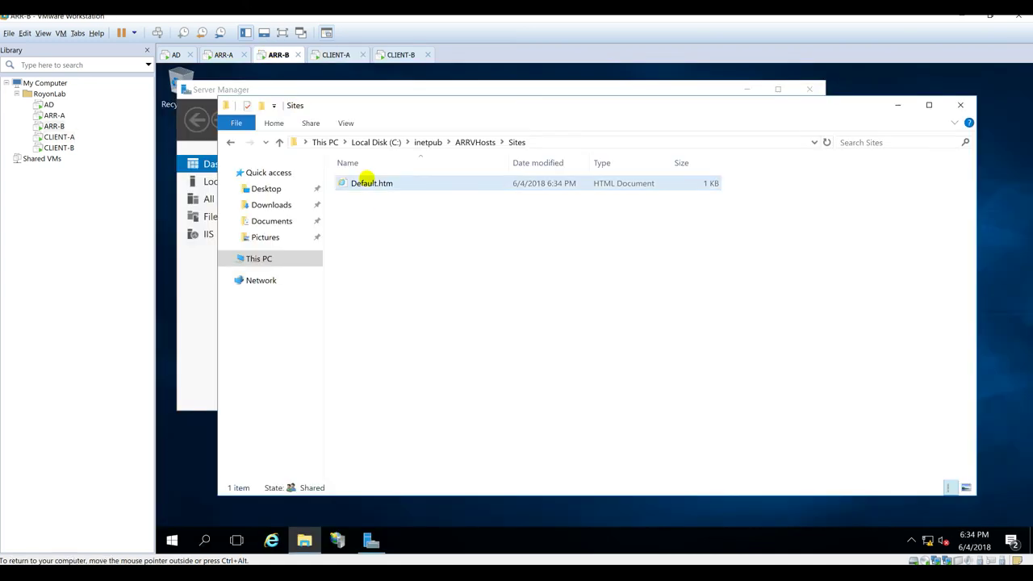
right_click(366, 178)
mouse_move(415, 233)
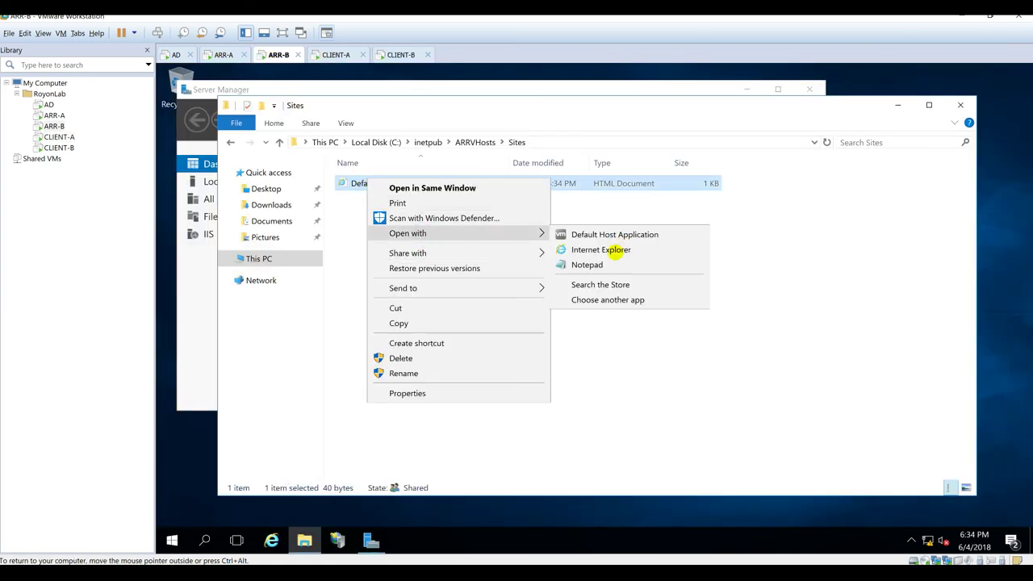
click(587, 264)
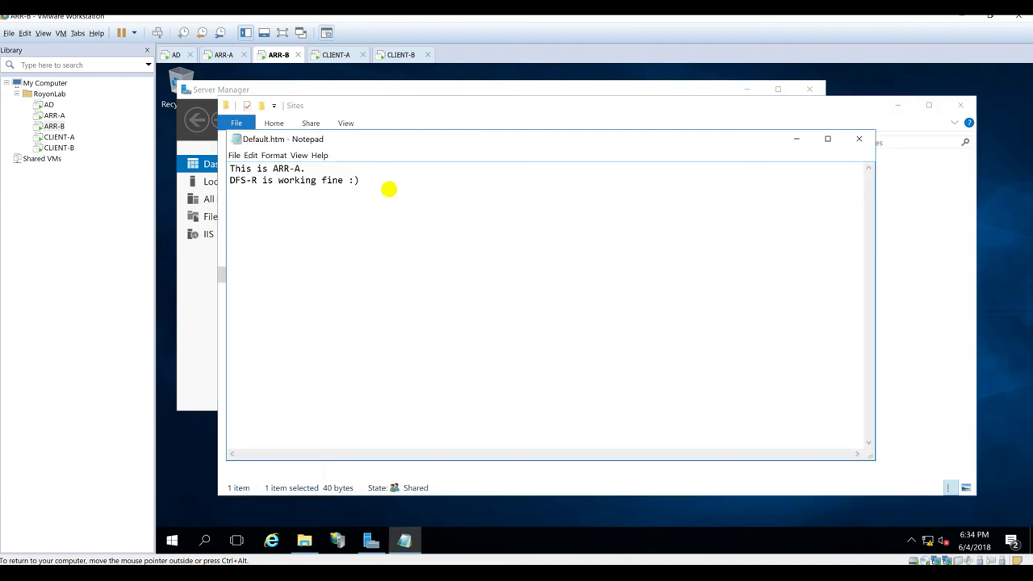
key(ctrl+a)
click(859, 139)
click(551, 284)
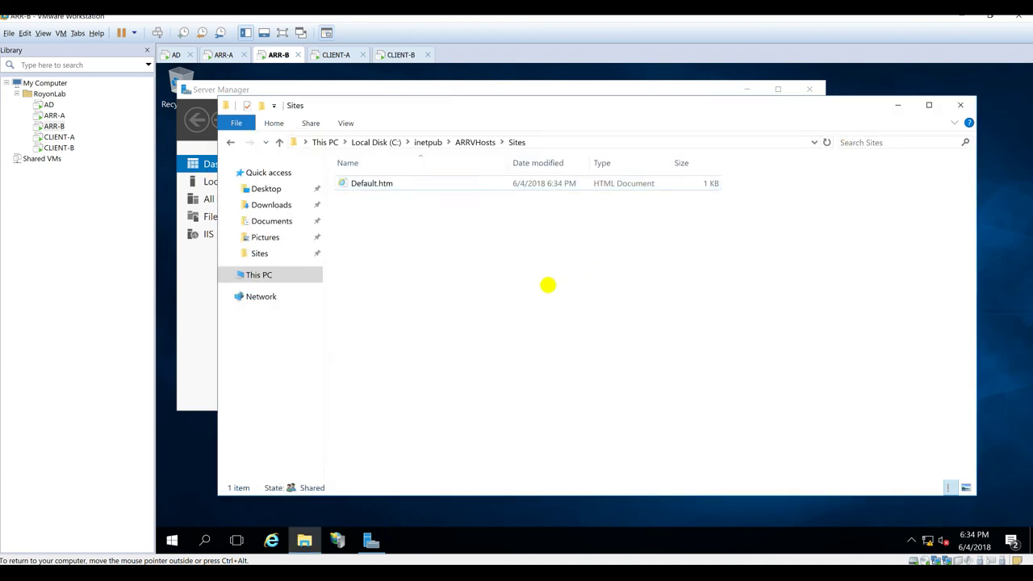
Step: Return to ARR-A and minimize its Sites Explorer window
click(216, 54)
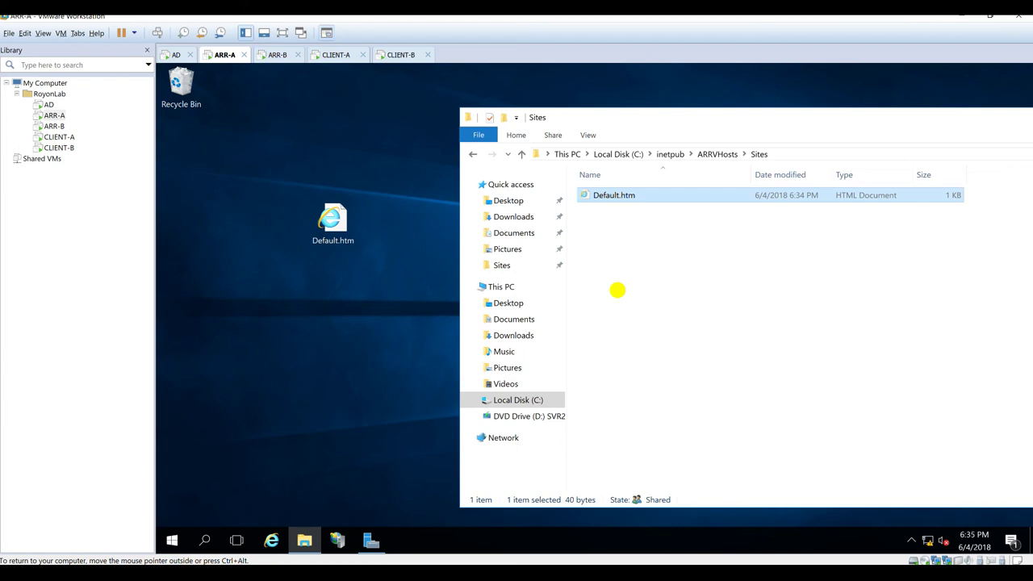
drag(670, 119, 504, 93)
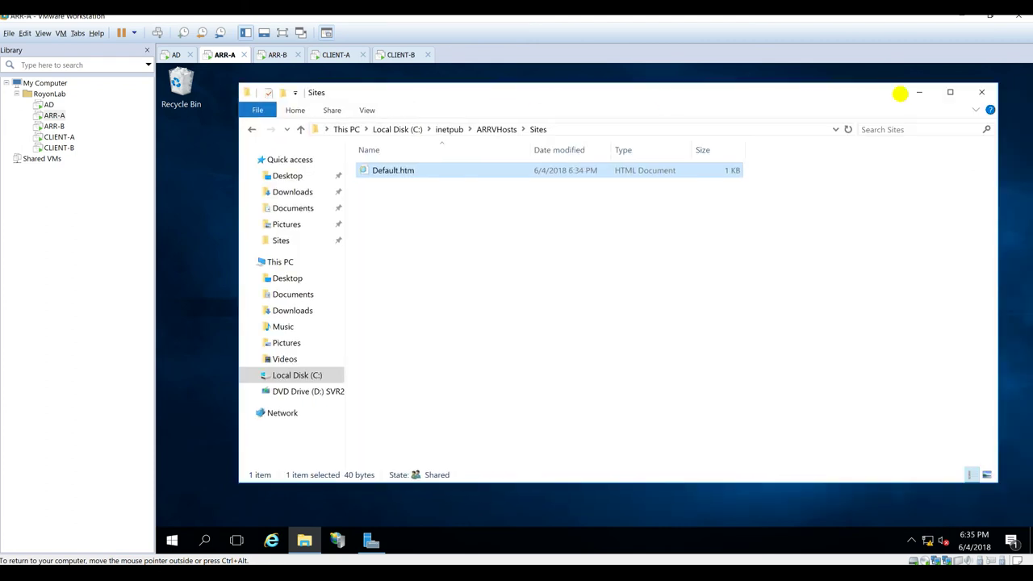
click(919, 92)
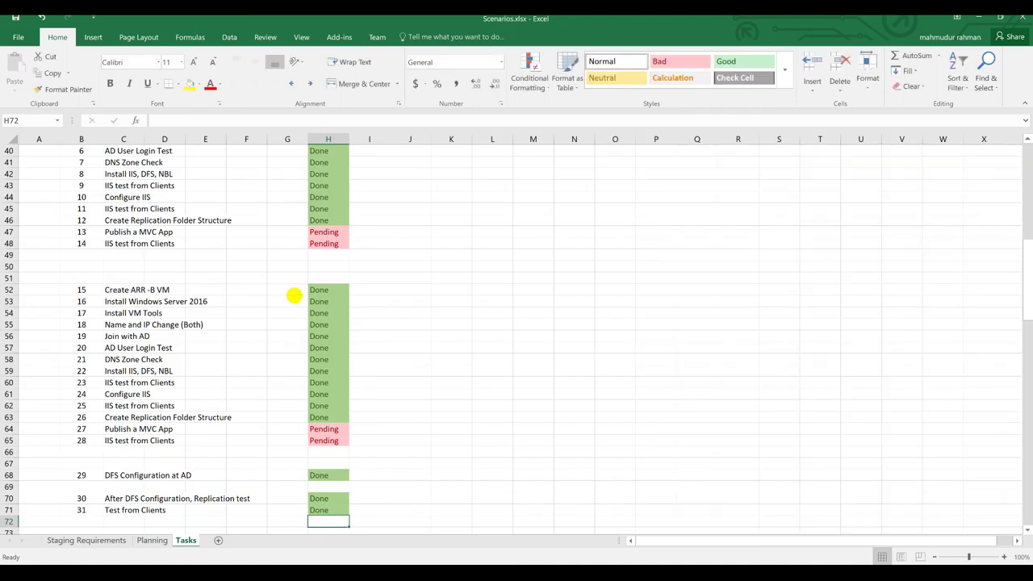
Step: Review the Pending statuses in H47 and H64:H65, then switch to the VMSCenario.png diagram
click(326, 233)
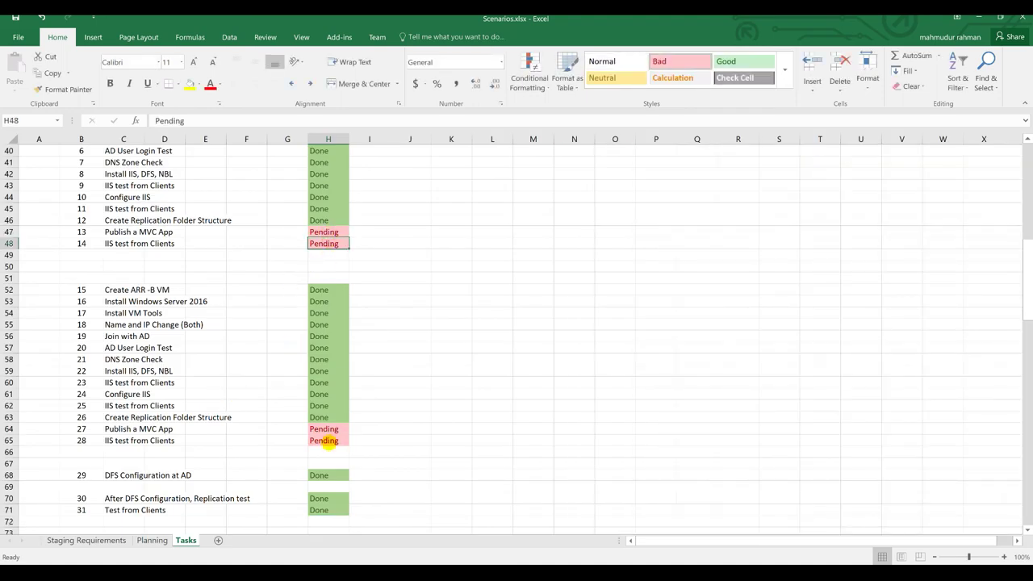
drag(329, 429, 325, 441)
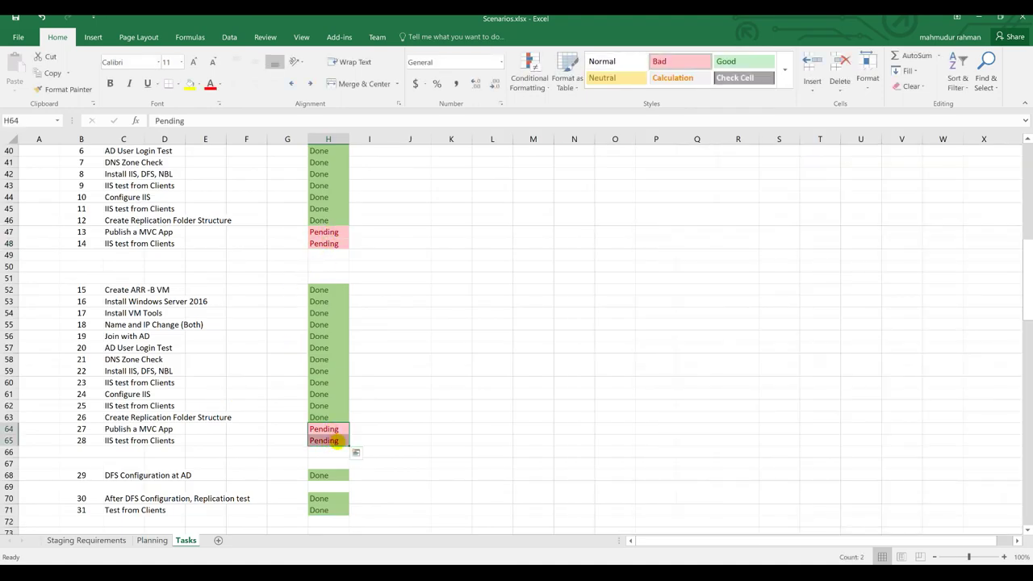
scroll(317, 456, down, 2)
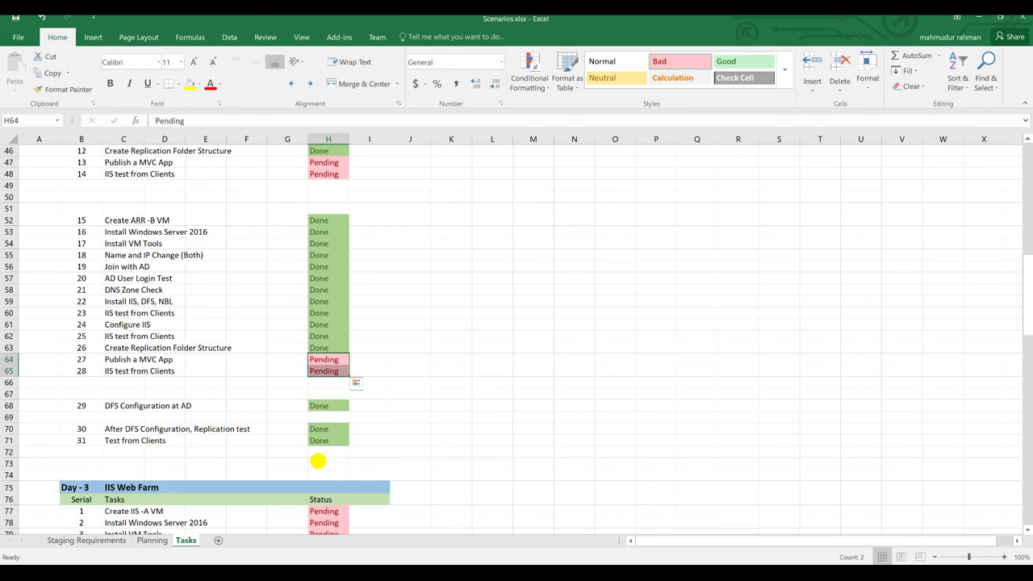
key(alt+Tab)
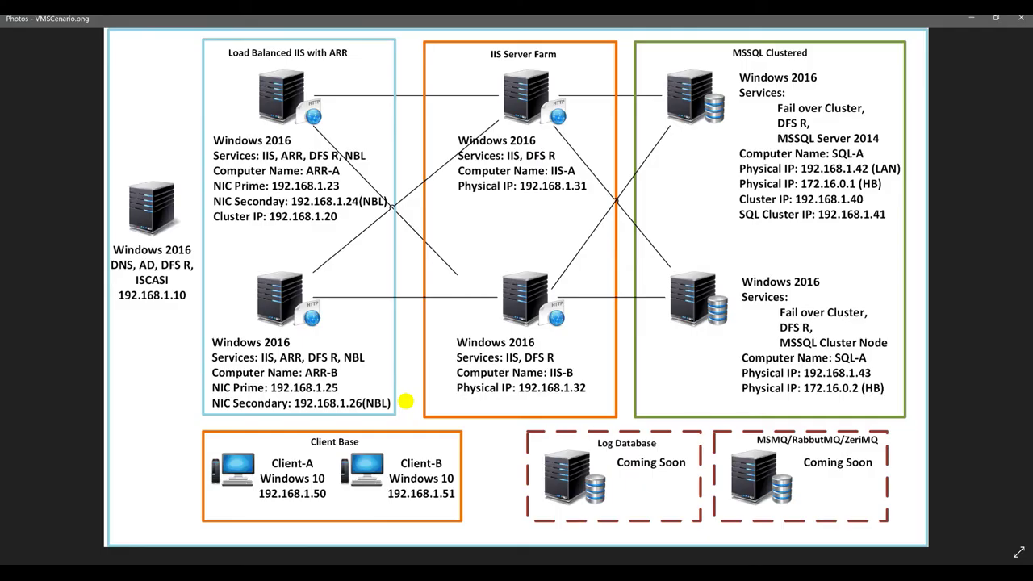